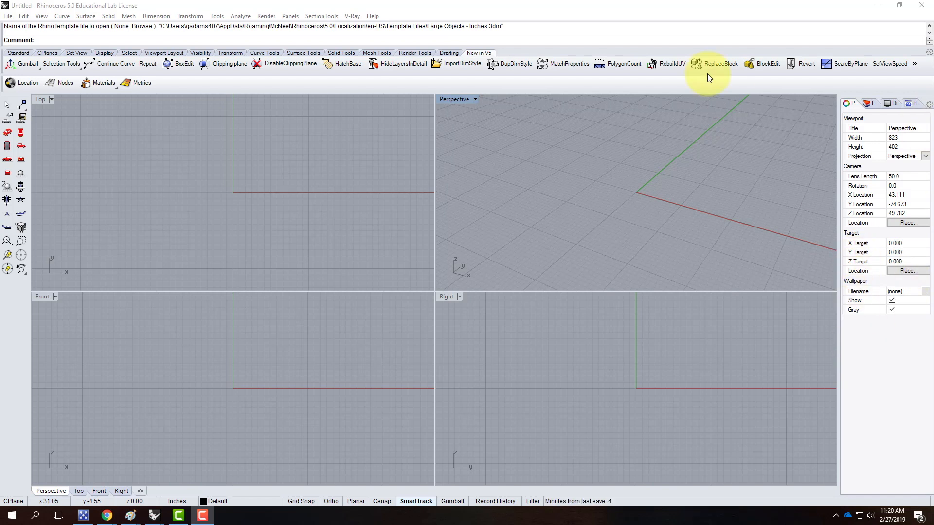
Maximize the Perspective viewport and bring up the Standard set of modeling tools.
{"action": "double_click", "coordinate": [453, 99]}
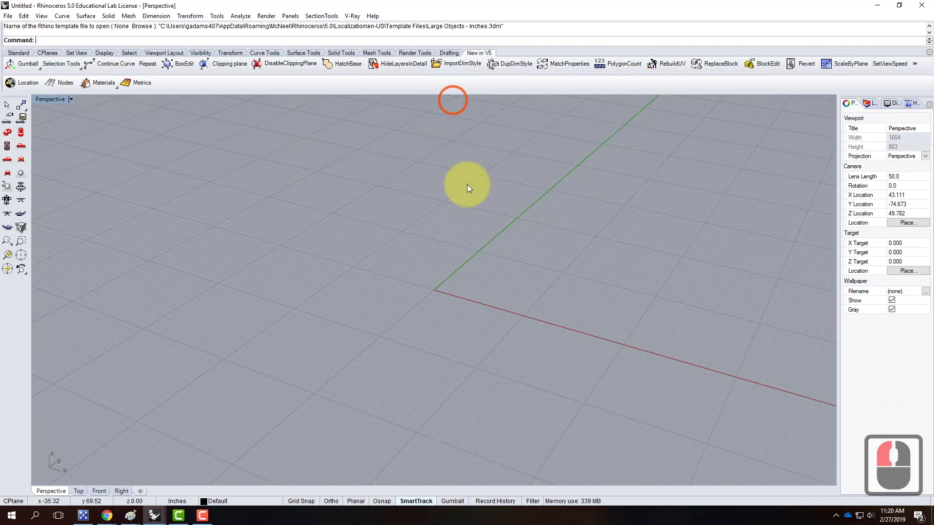
{"action": "scroll", "coordinate": [129, 276], "scroll_direction": "down", "scroll_amount": 2}
{"action": "left_click", "coordinate": [18, 52]}
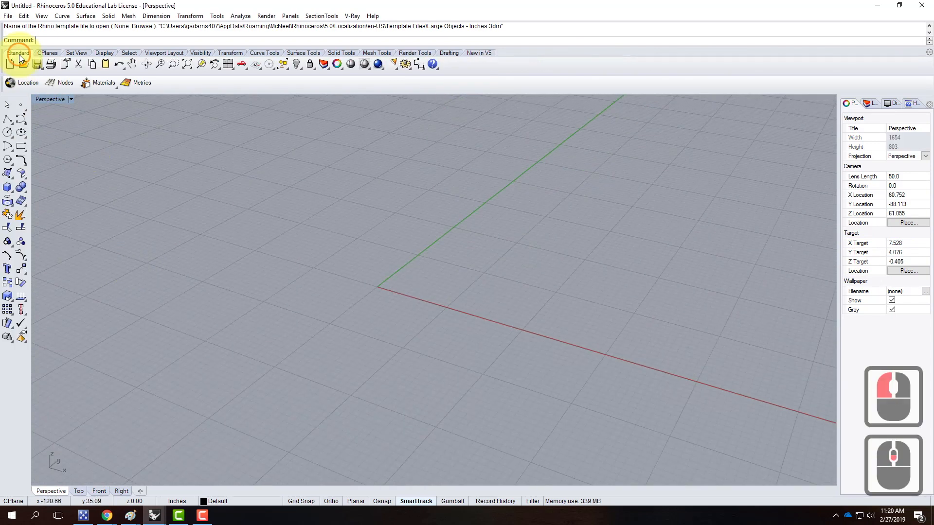
Draw a freehand solid box on the ground plane with its first corner close to the origin.
{"action": "left_click", "coordinate": [7, 187]}
{"action": "left_click", "coordinate": [384, 285]}
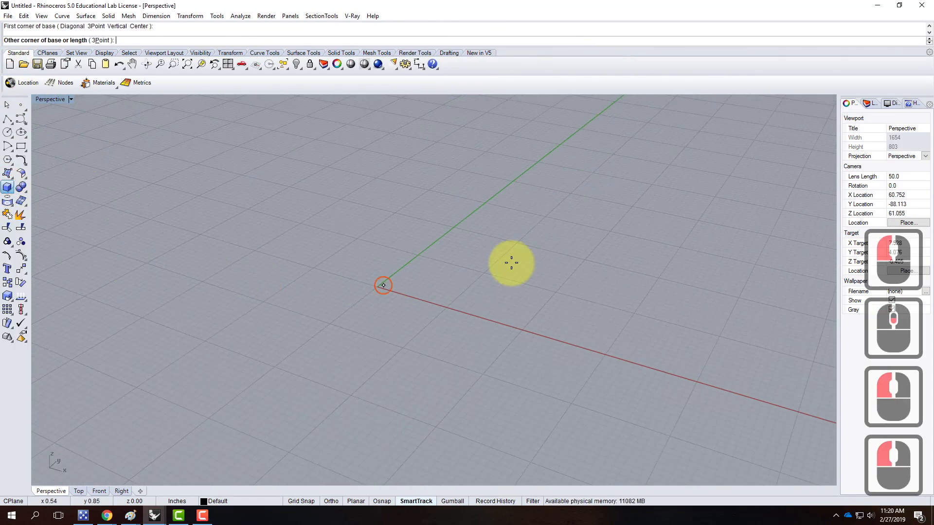
{"action": "left_click", "coordinate": [739, 243]}
{"action": "left_click", "coordinate": [749, 182]}
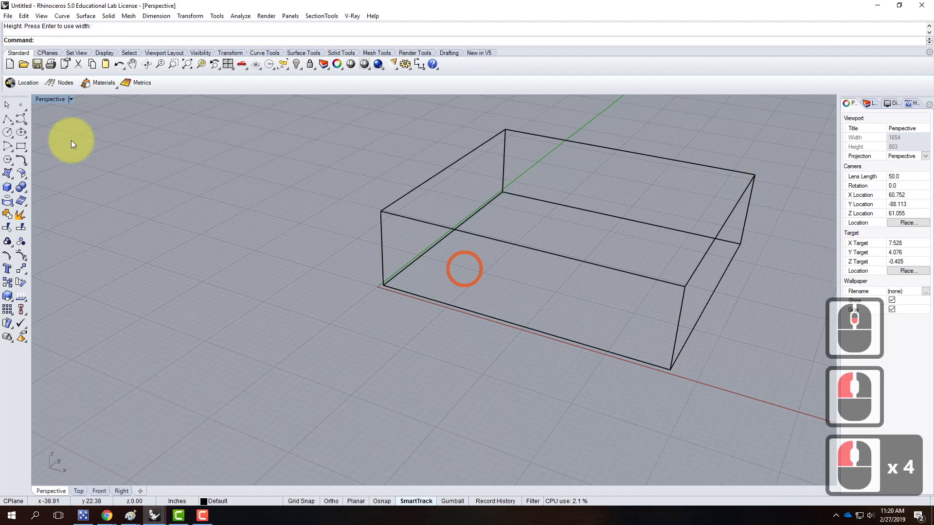
Set the Perspective viewport to Shaded display mode.
{"action": "left_click", "coordinate": [71, 99]}
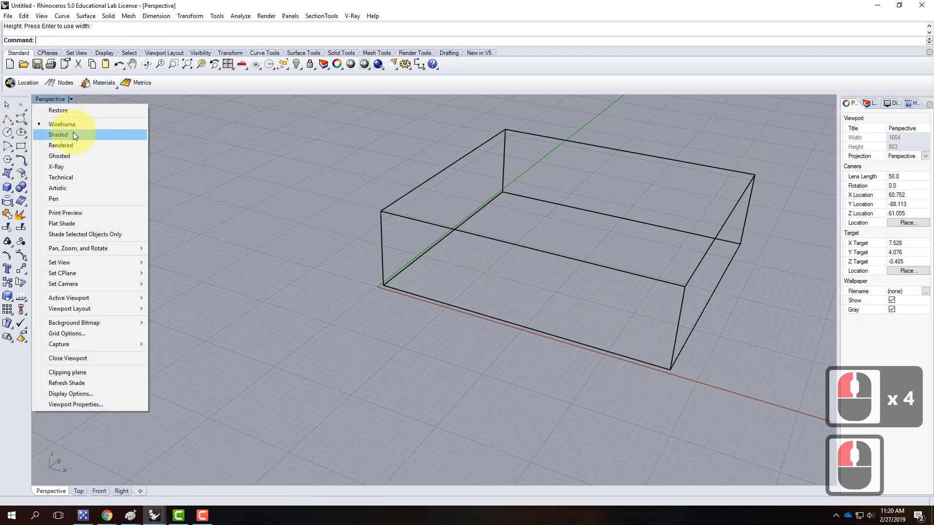
{"action": "left_click", "coordinate": [73, 130]}
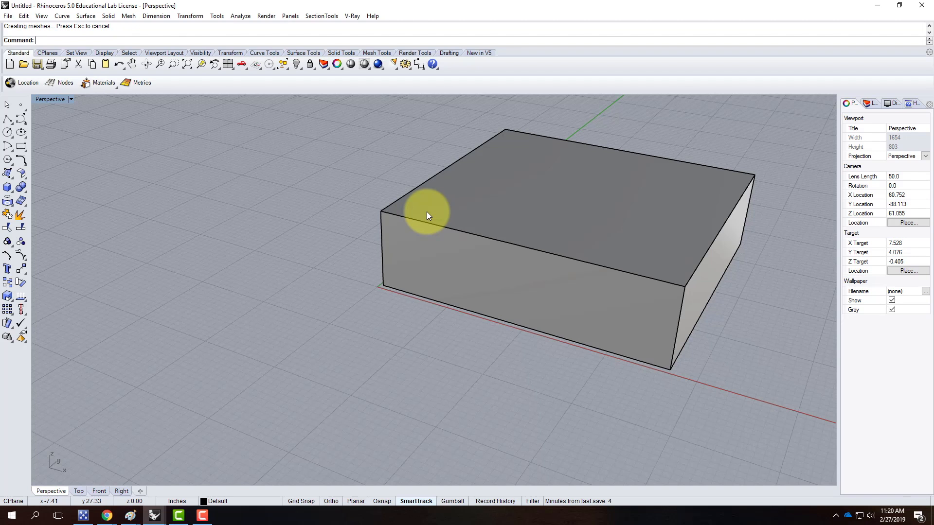
Delete the box from the model.
{"action": "left_click", "coordinate": [733, 403]}
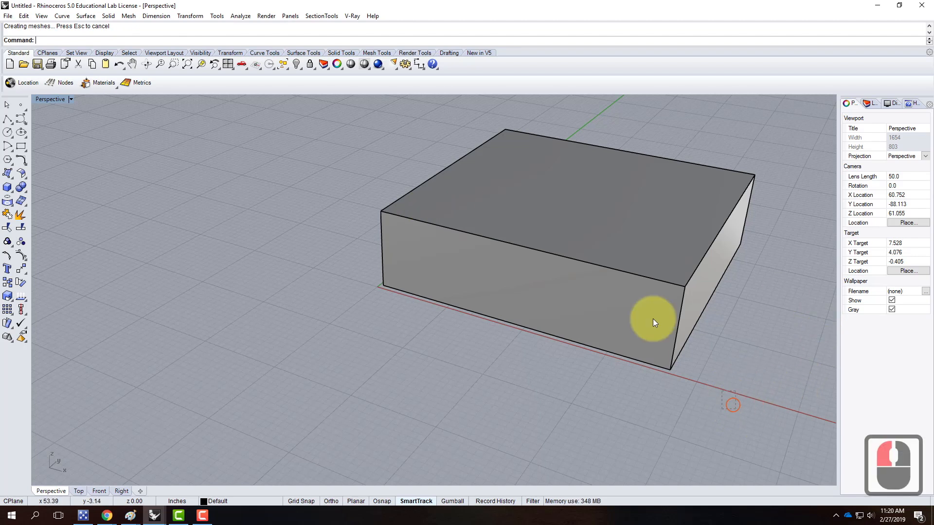
{"action": "left_click", "coordinate": [578, 232]}
{"action": "key", "text": "Delete"}
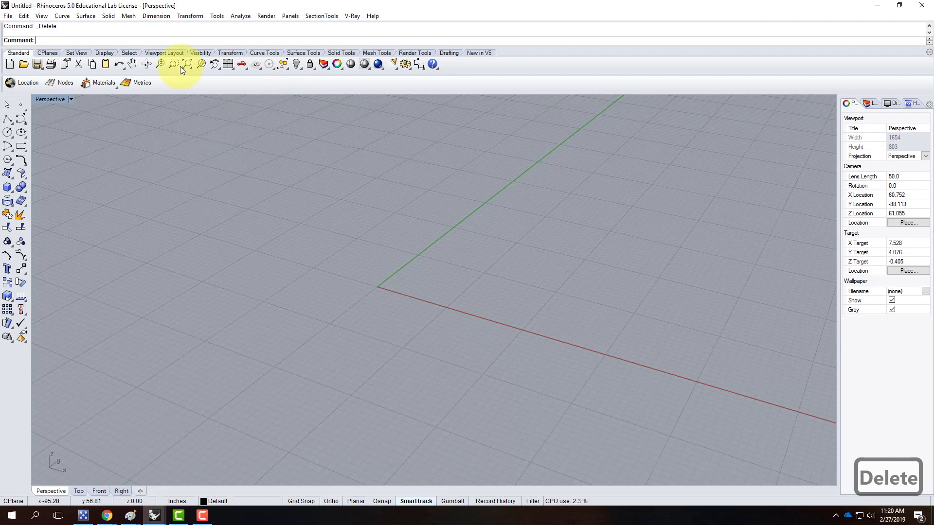
{"action": "left_click", "coordinate": [21, 147]}
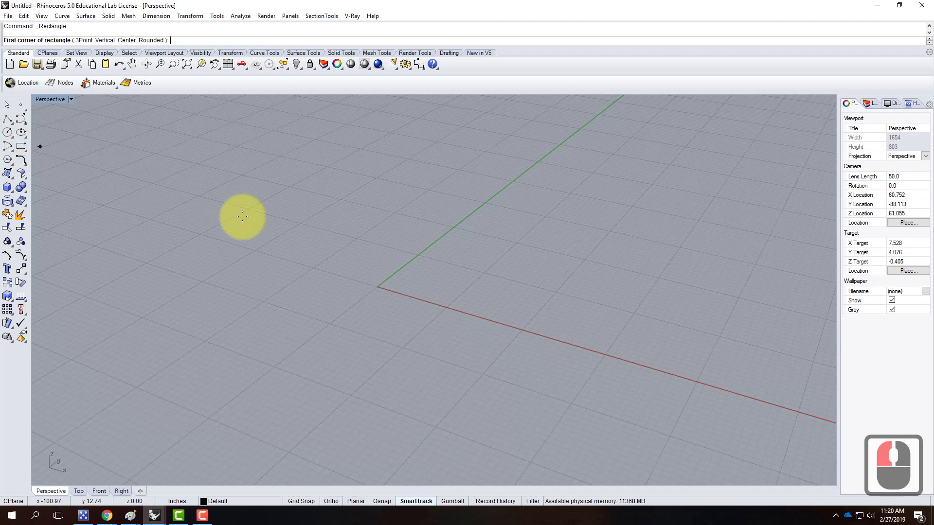
{"action": "type", "text": "0,0"}
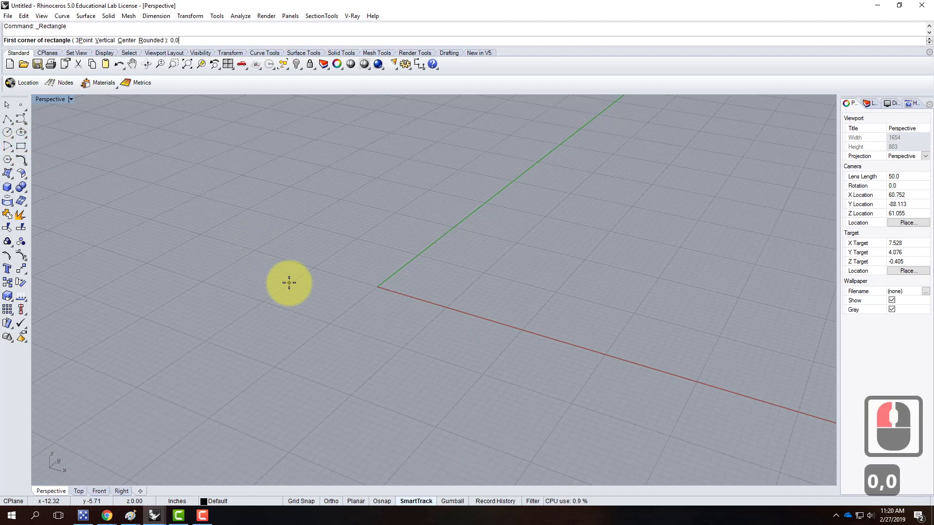
{"action": "key", "text": "Return"}
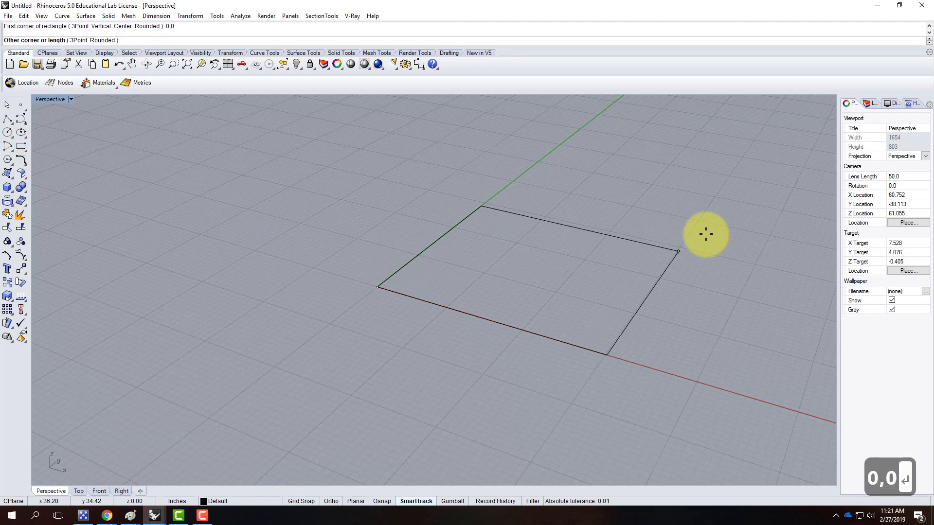
{"action": "scroll", "coordinate": [433, 285], "scroll_direction": "down", "scroll_amount": 1}
{"action": "scroll", "coordinate": [433, 286], "scroll_direction": "down", "scroll_amount": 3}
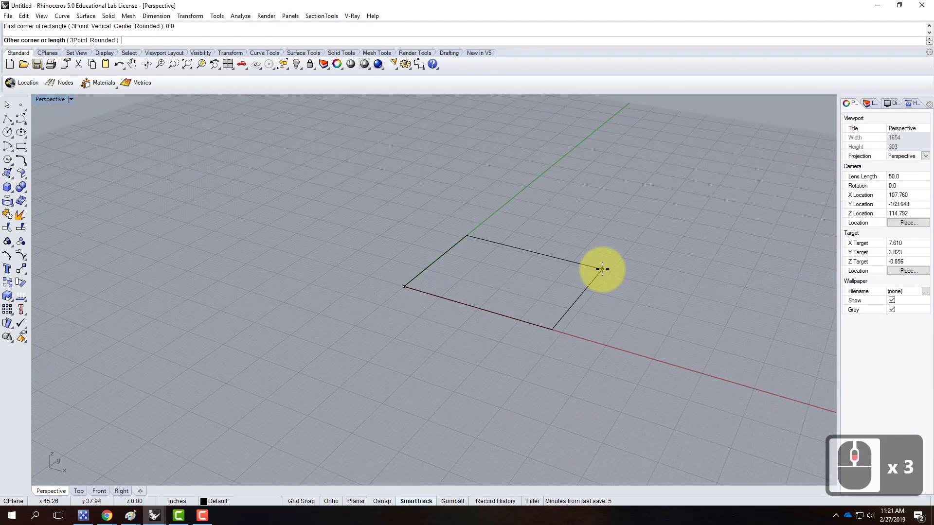
{"action": "type", "text": "@24,18"}
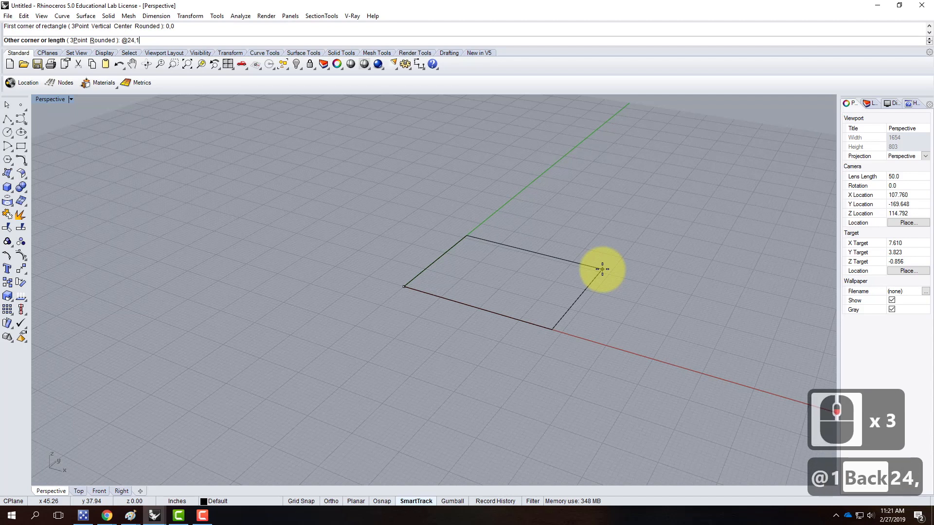
{"action": "key", "text": "Return"}
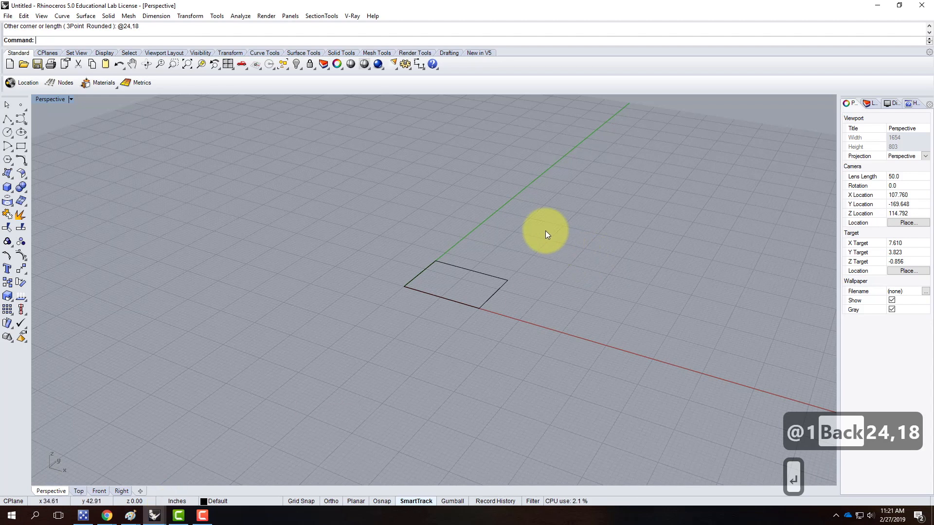
Select the rectangle and zoom to the selection, viewing it nearly straight on from its front edge.
{"action": "scroll", "coordinate": [515, 263], "scroll_direction": "up", "scroll_amount": 2}
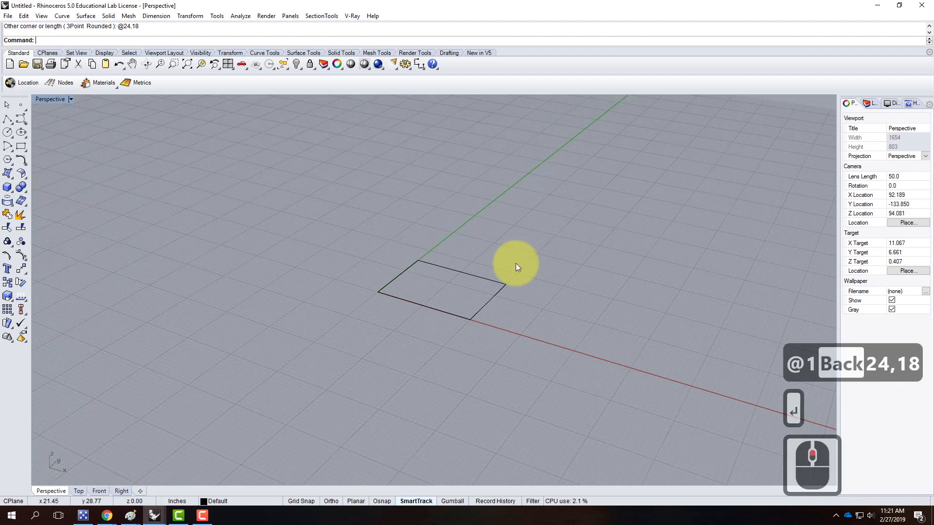
{"action": "left_click", "coordinate": [456, 277]}
{"action": "type", "text": "z"}
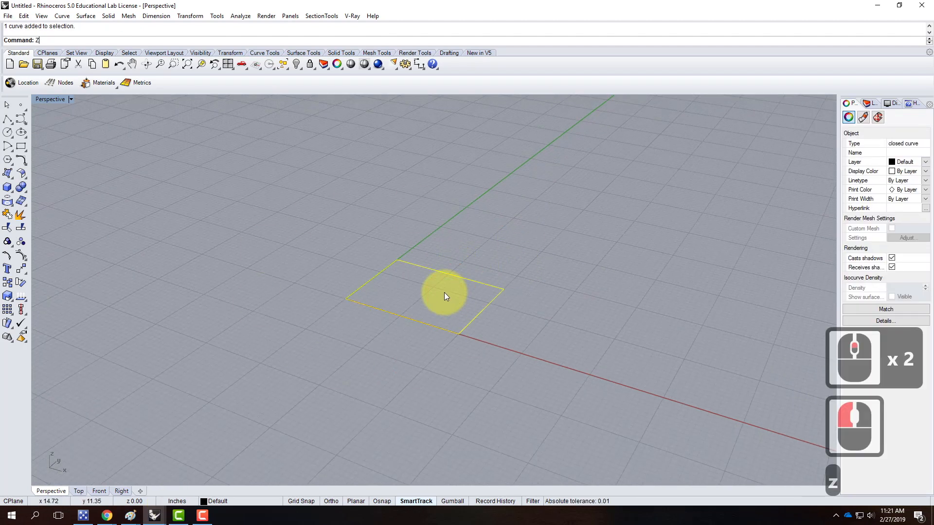
{"action": "key", "text": "Return"}
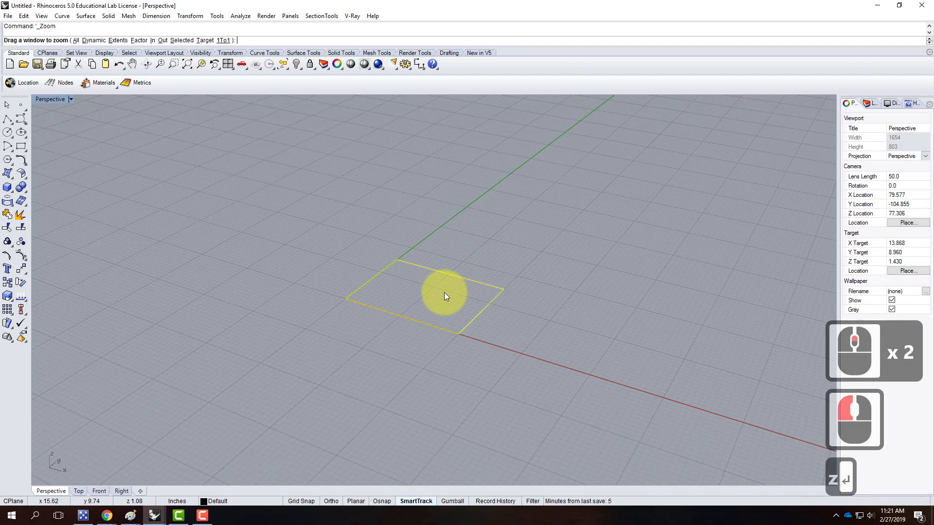
{"action": "type", "text": "s"}
{"action": "key", "text": "Return"}
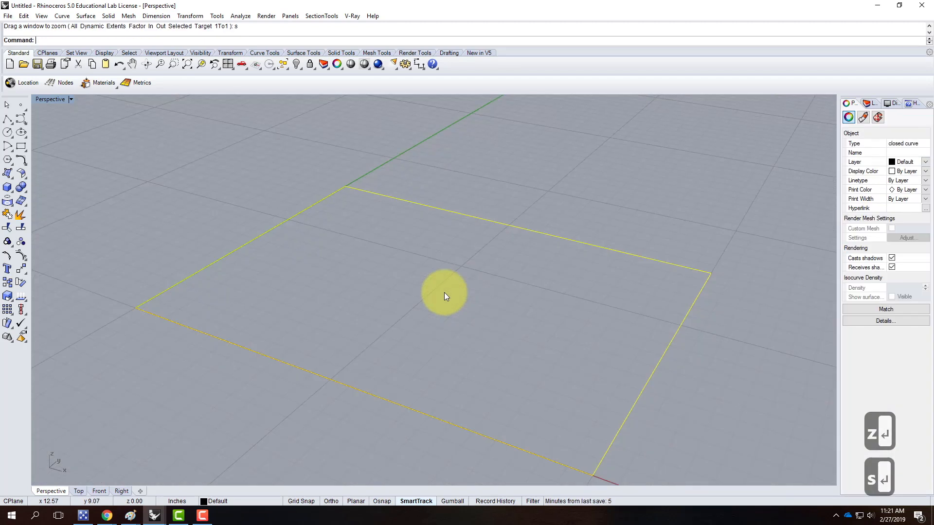
{"action": "middle_click_drag", "start_coordinate": [468, 253], "coordinate": [658, 312]}
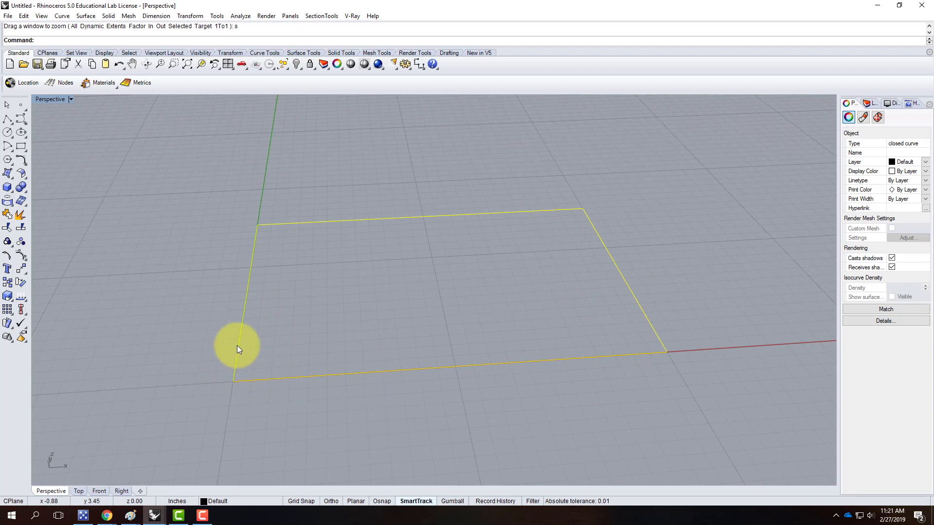
Explode the rectangle into separate line segments.
{"action": "left_click", "coordinate": [321, 238]}
{"action": "double_click", "coordinate": [300, 222]}
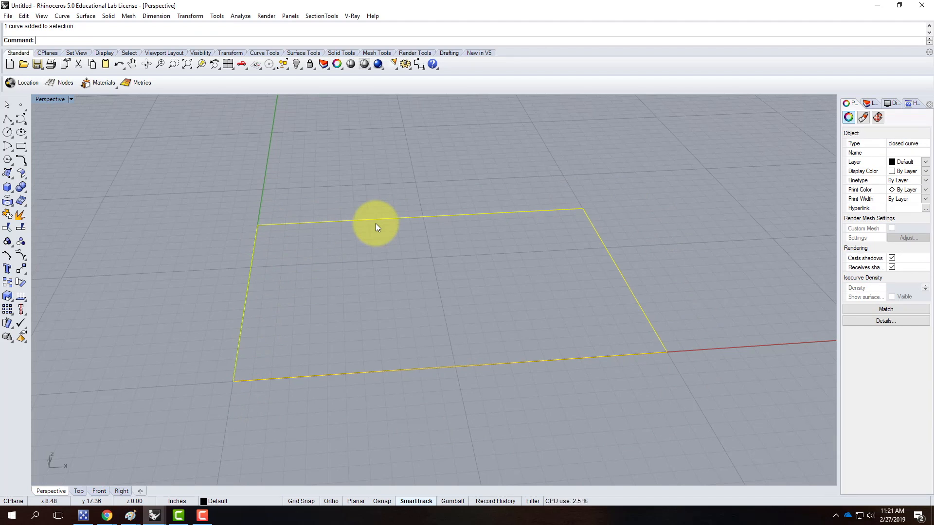
{"action": "type", "text": "explo"}
{"action": "key", "text": "Return"}
Select the exploded rectangle's segments one at a time to check that each is a separate curve.
{"action": "left_click", "coordinate": [530, 230]}
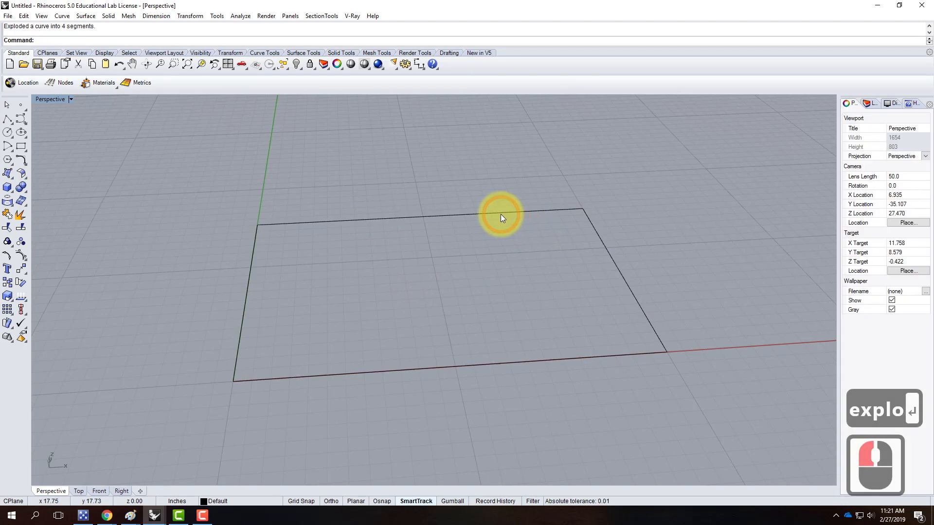
{"action": "left_click", "coordinate": [502, 213]}
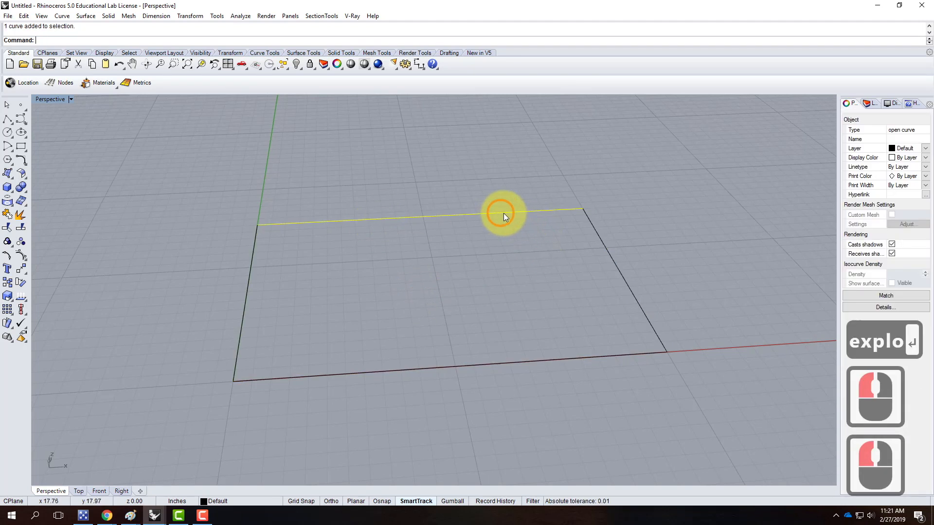
{"action": "left_click", "coordinate": [248, 286]}
{"action": "left_click", "coordinate": [312, 376]}
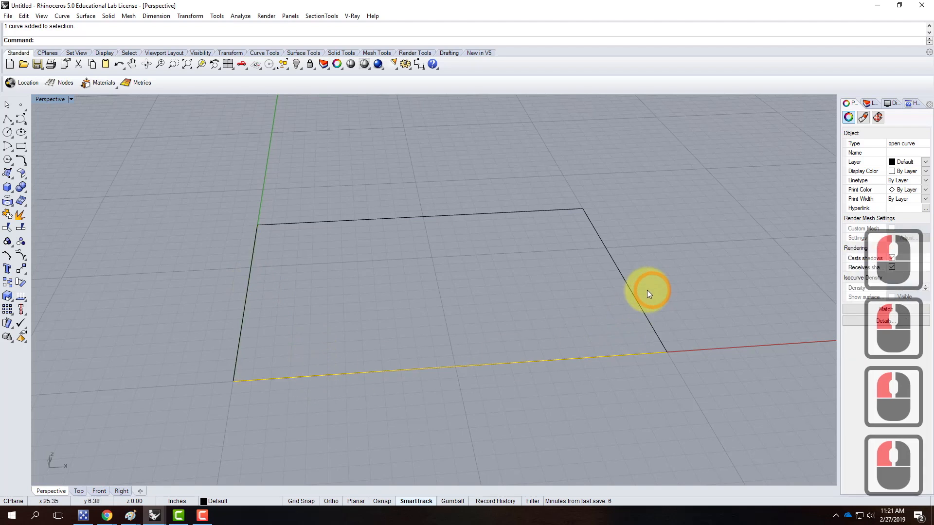
{"action": "left_click", "coordinate": [629, 290]}
Show the edit points of the front segment along the X axis and try to pick a point at its middle.
{"action": "left_click", "coordinate": [479, 367]}
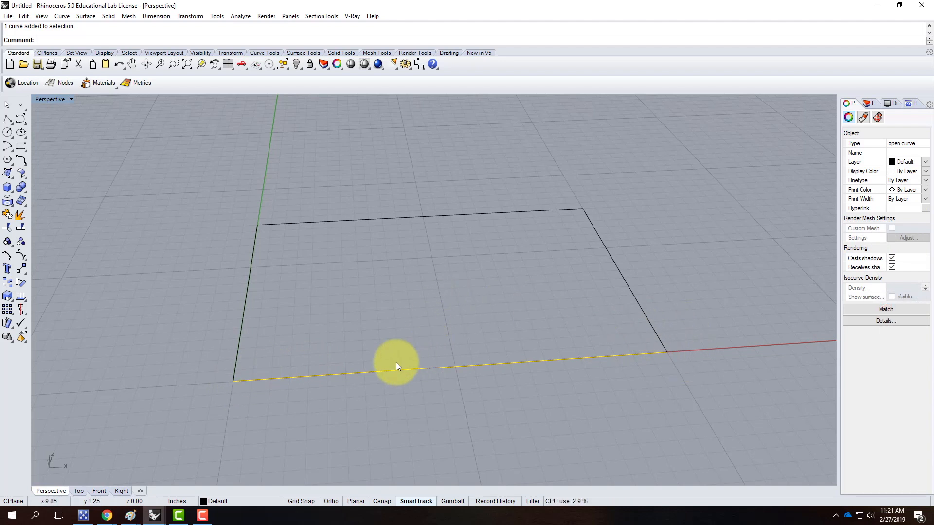
{"action": "left_click", "coordinate": [7, 256]}
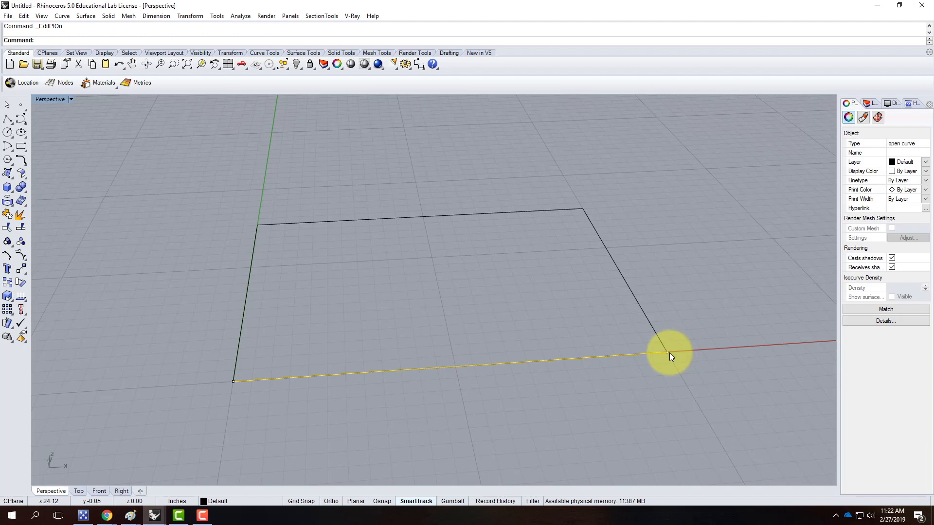
{"action": "left_click", "coordinate": [450, 369]}
{"action": "left_click", "coordinate": [450, 369]}
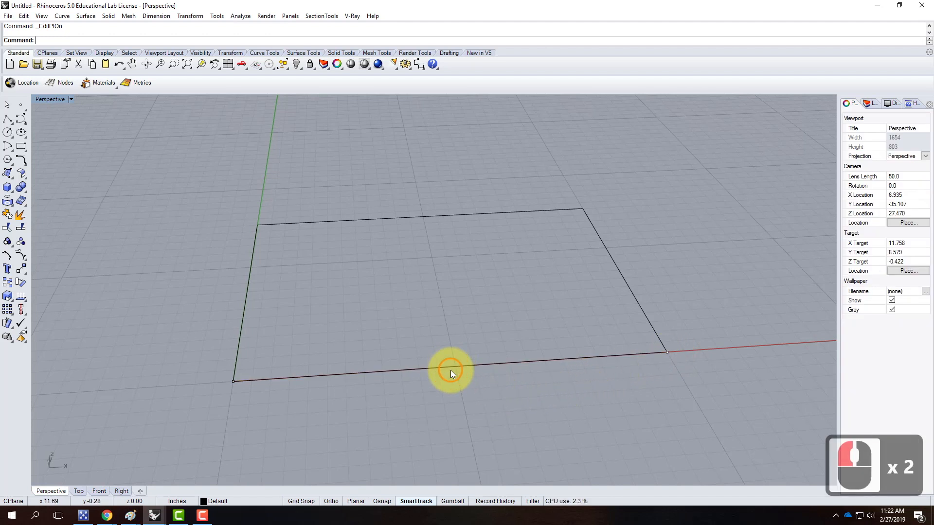
{"action": "left_click", "coordinate": [446, 363]}
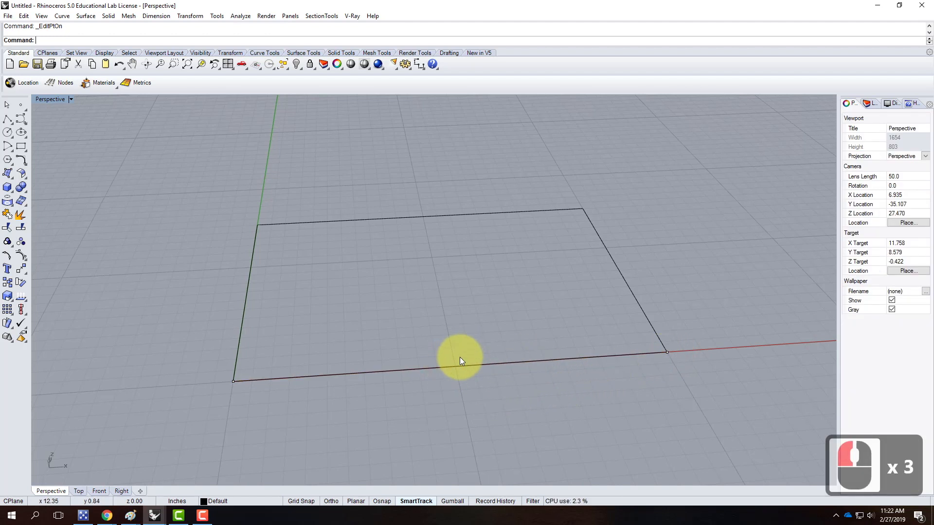
{"action": "left_click", "coordinate": [451, 372]}
{"action": "left_click", "coordinate": [452, 367]}
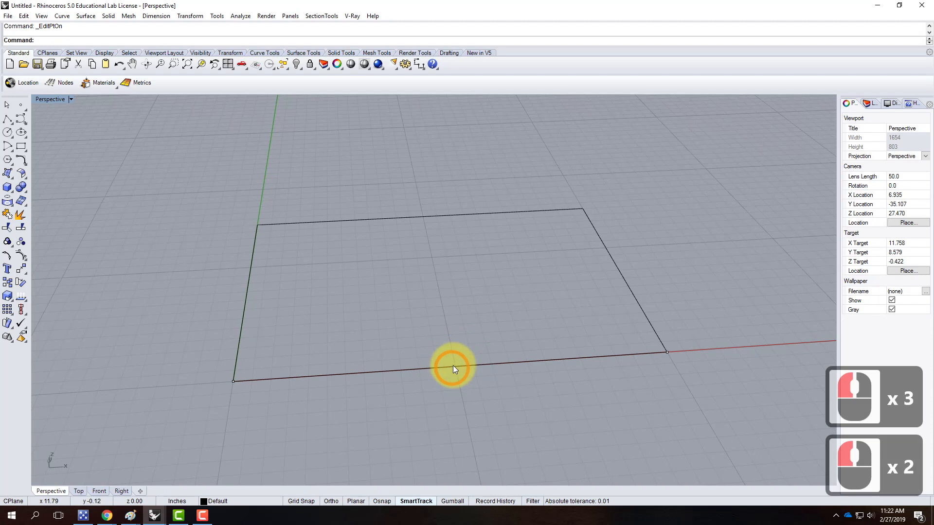
{"action": "left_click", "coordinate": [454, 363]}
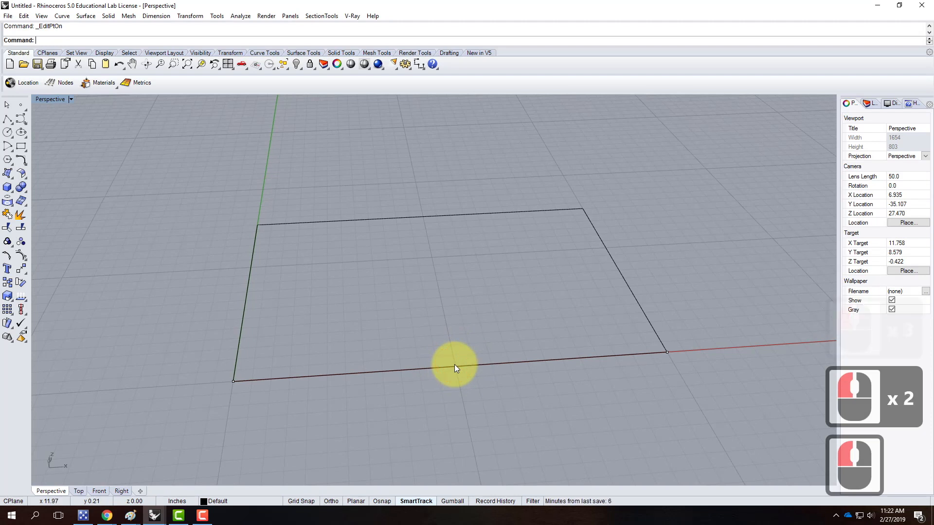
{"action": "key", "text": "Escape"}
{"action": "key", "text": "Escape"}
Start Rebuild on the front segment along the X axis and set its point count to 7.
{"action": "left_click", "coordinate": [450, 366]}
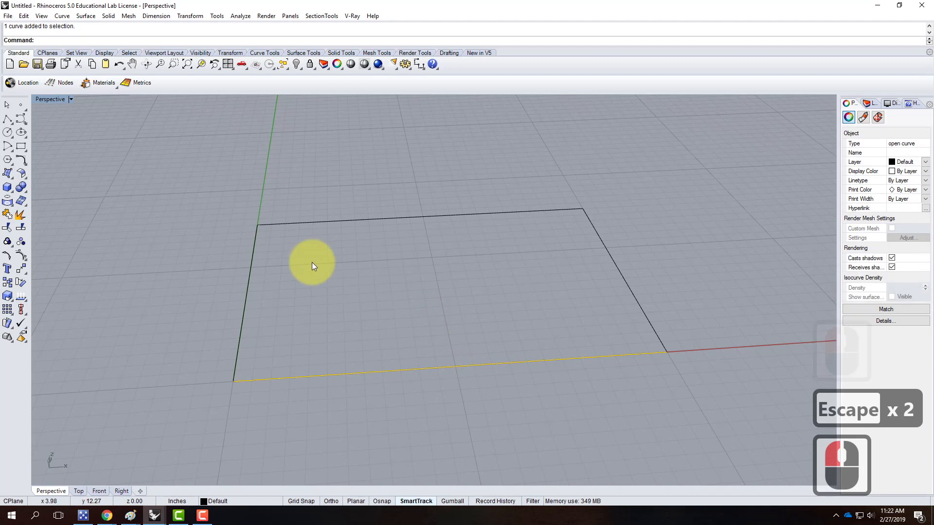
{"action": "type", "text": "rebu"}
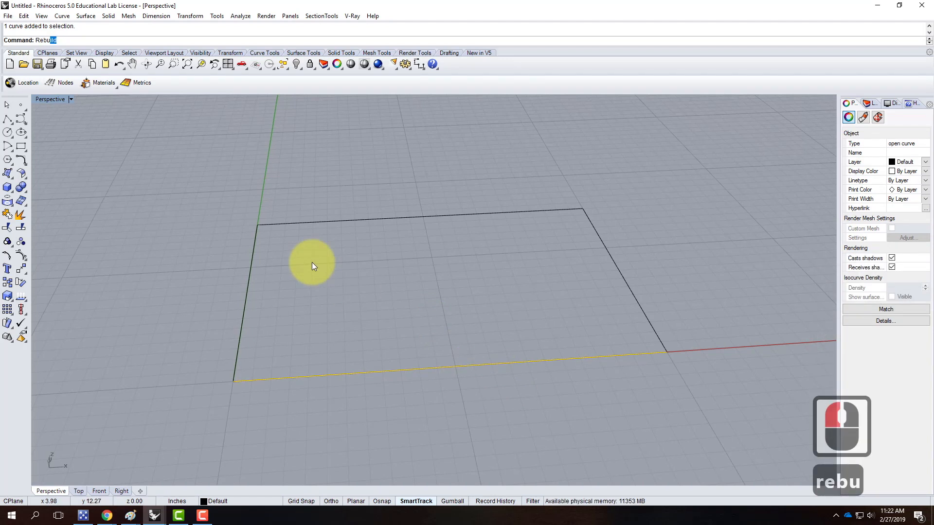
{"action": "left_click", "coordinate": [25, 16]}
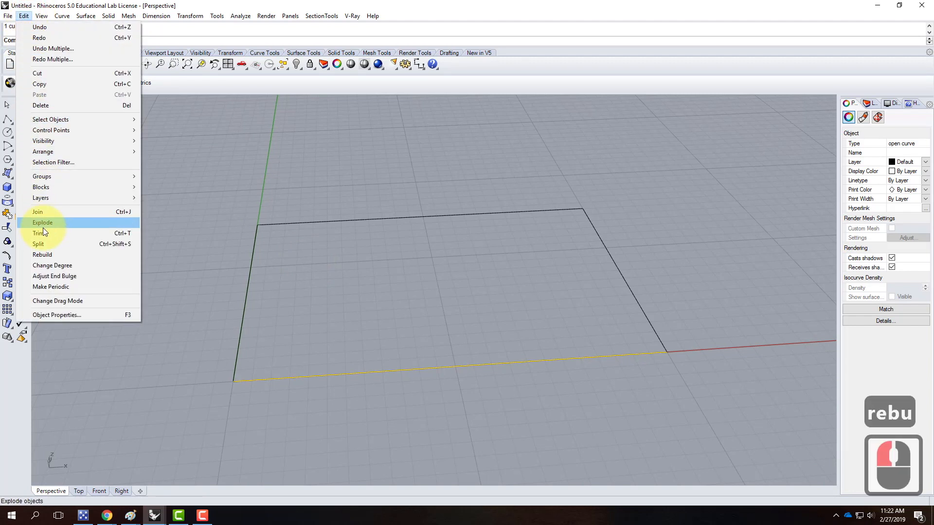
{"action": "left_click", "coordinate": [42, 255]}
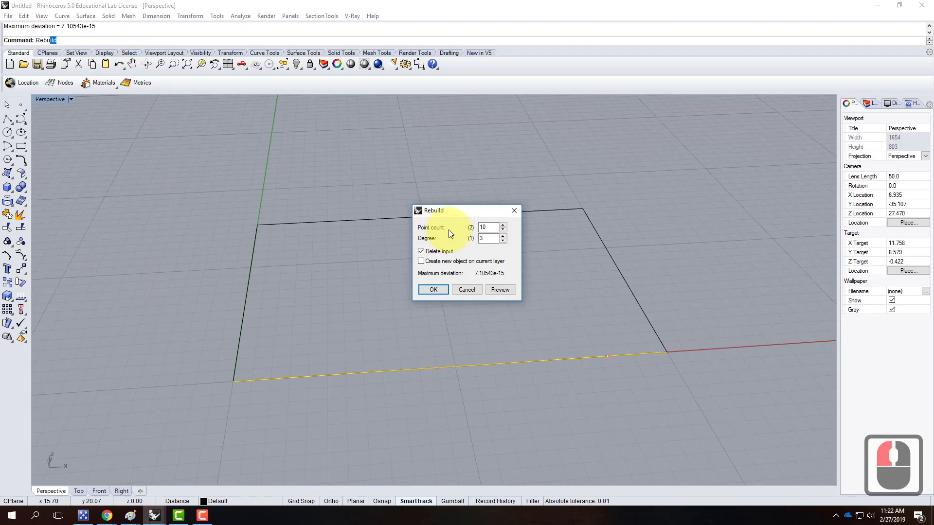
{"action": "left_click", "coordinate": [492, 238]}
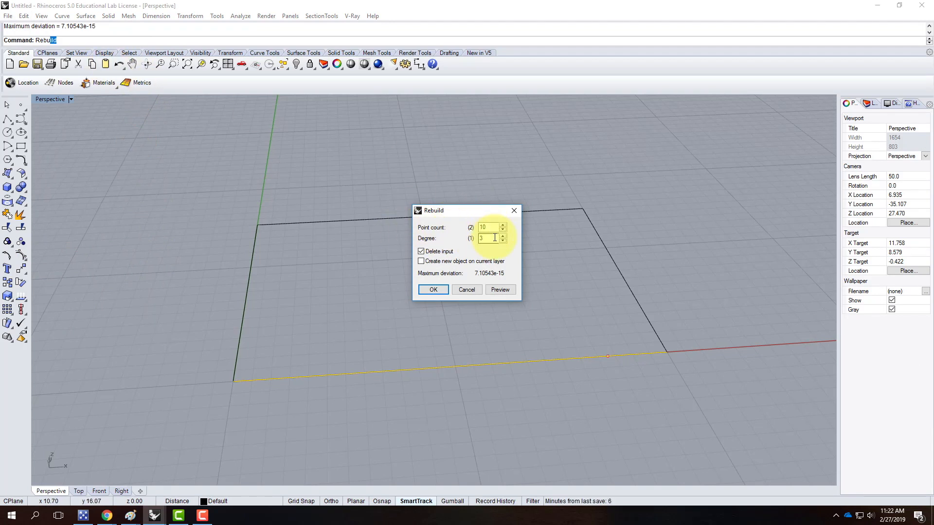
{"action": "left_click_drag", "start_coordinate": [492, 227], "coordinate": [462, 217]}
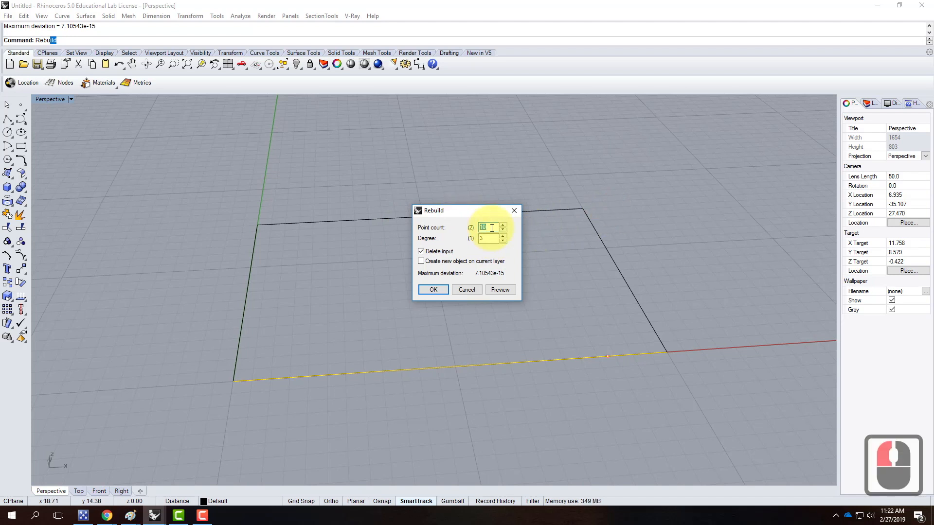
{"action": "type", "text": "7"}
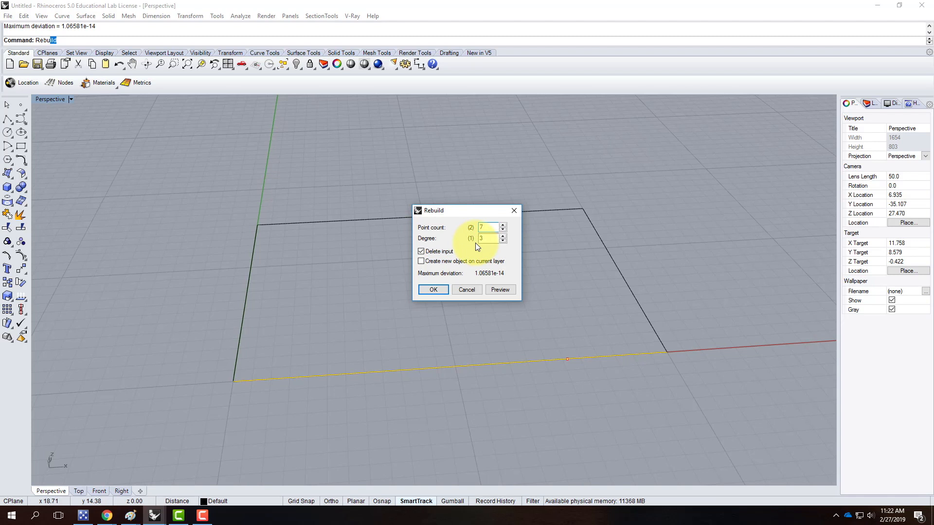
Try degree 2 for the front segment, set it back to 3, preview the result and apply the rebuild.
{"action": "left_click_drag", "start_coordinate": [485, 237], "coordinate": [463, 236]}
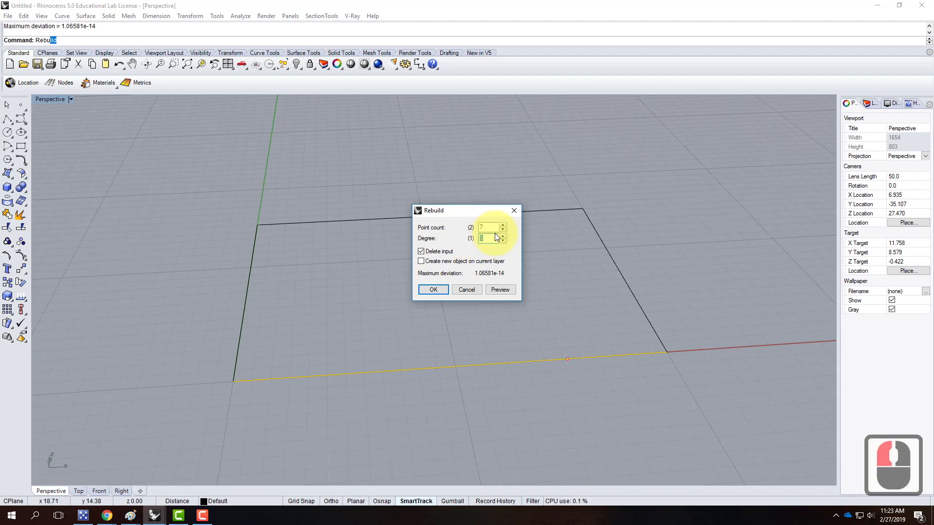
{"action": "type", "text": "2"}
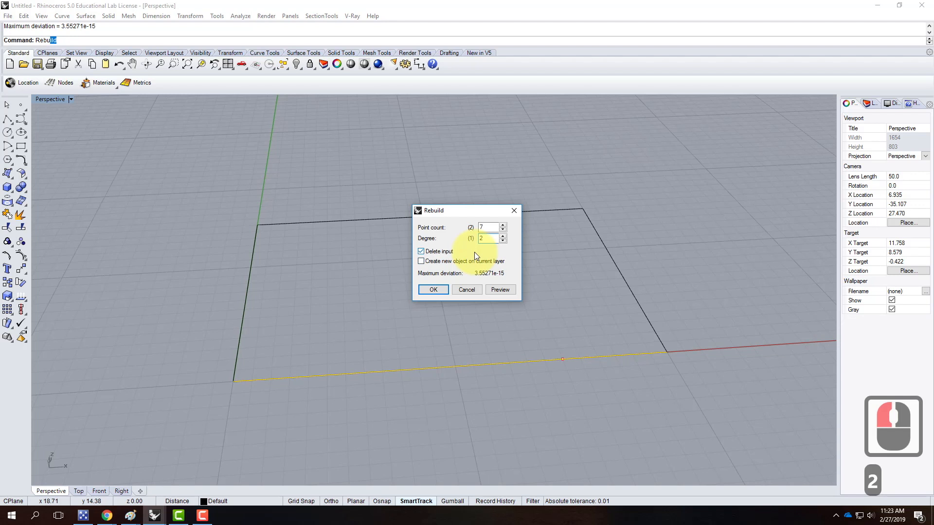
{"action": "left_click", "coordinate": [481, 237]}
{"action": "type", "text": "3"}
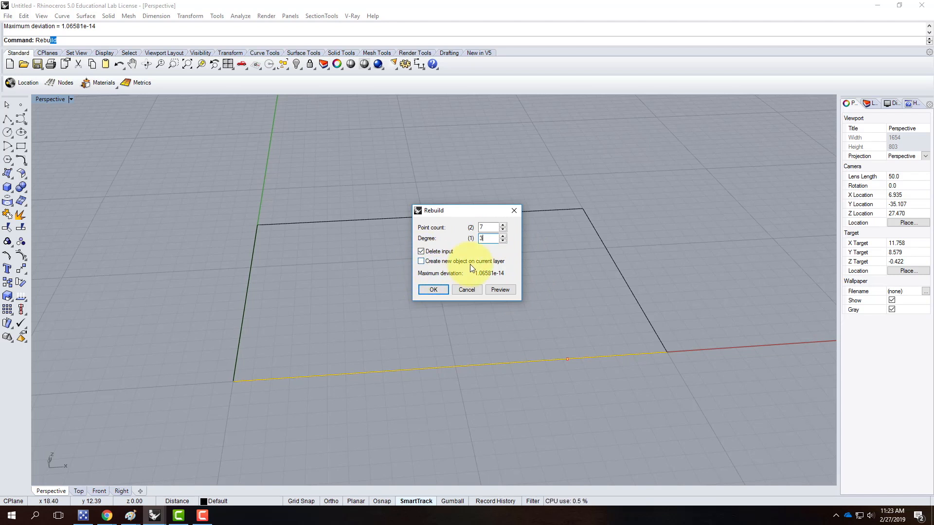
{"action": "left_click", "coordinate": [502, 290]}
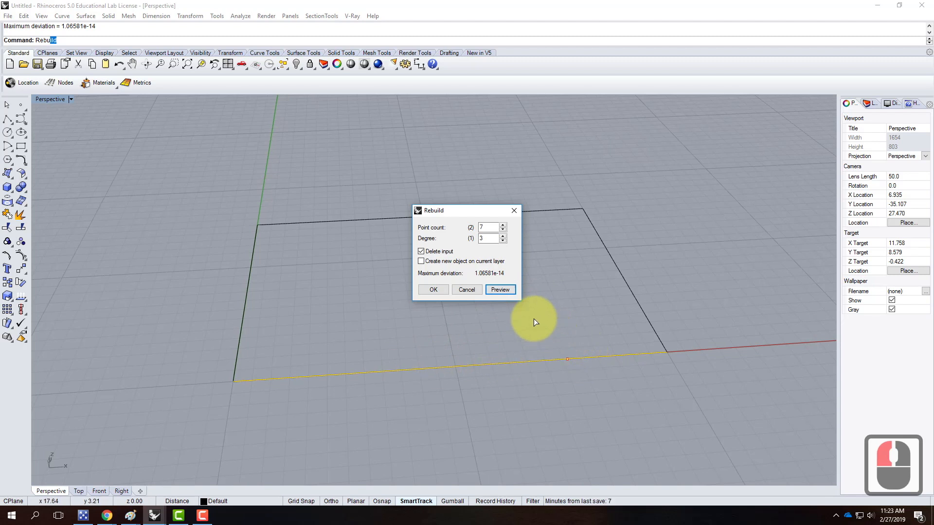
{"action": "left_click", "coordinate": [434, 289]}
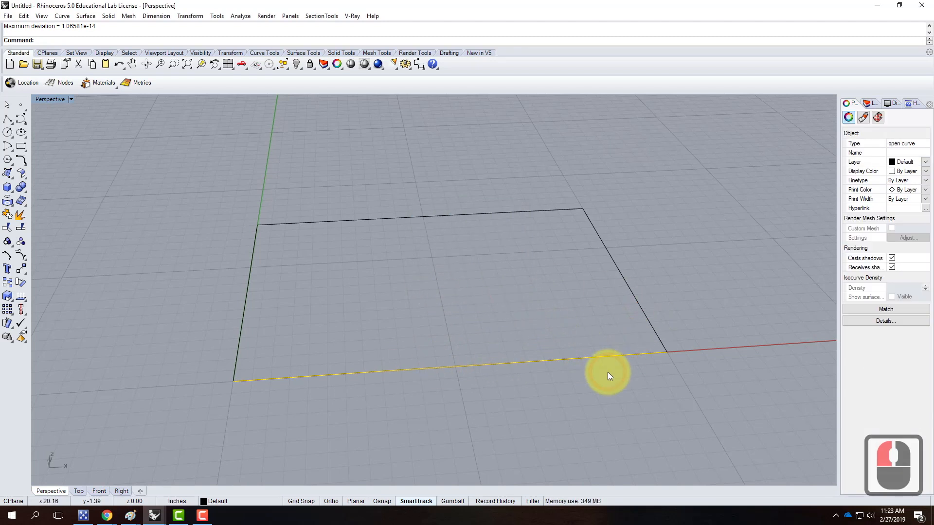
Turn on the rebuilt front segment's edit points and select several one at a time to check them, leaving none selected.
{"action": "left_click", "coordinate": [6, 257]}
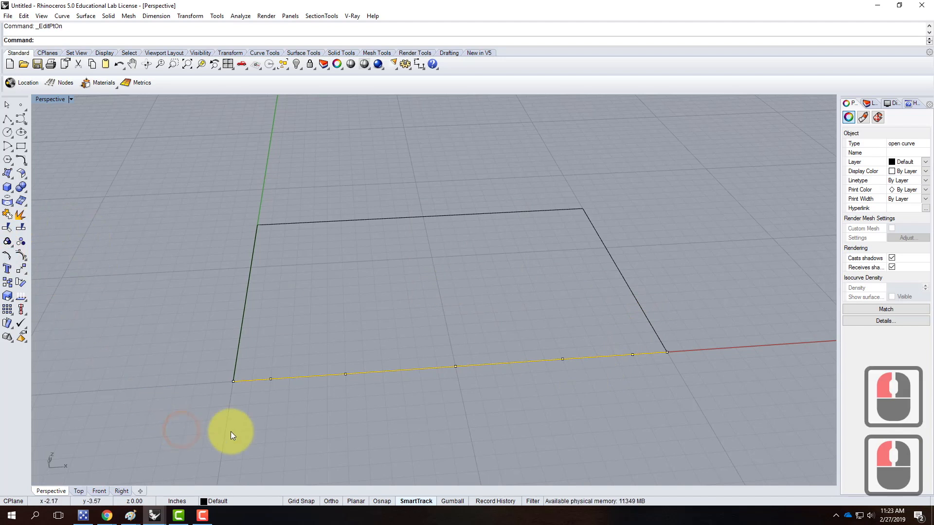
{"action": "left_click", "coordinate": [235, 380]}
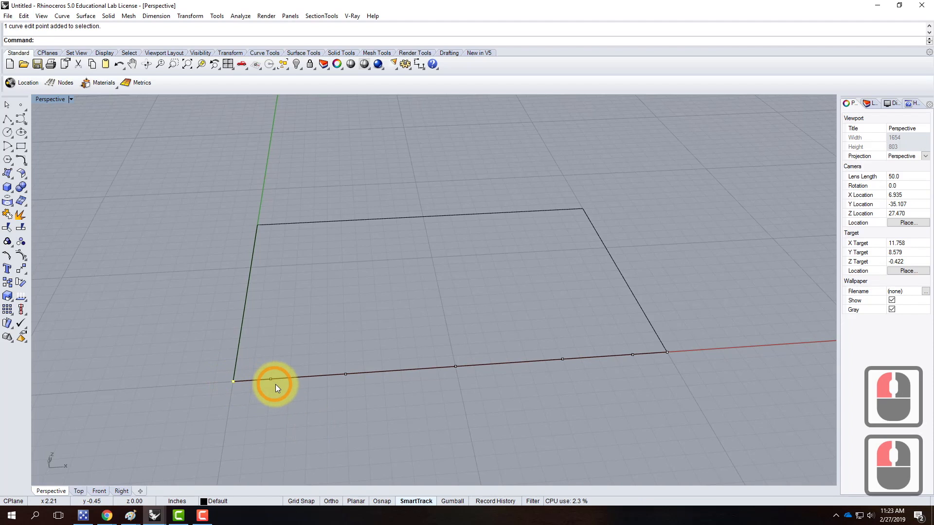
{"action": "left_click", "coordinate": [666, 352]}
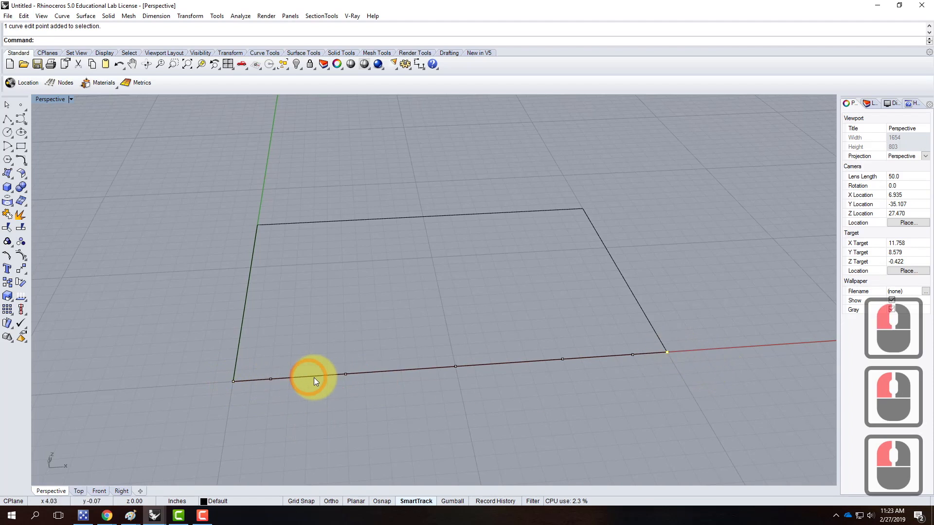
{"action": "left_click", "coordinate": [347, 373]}
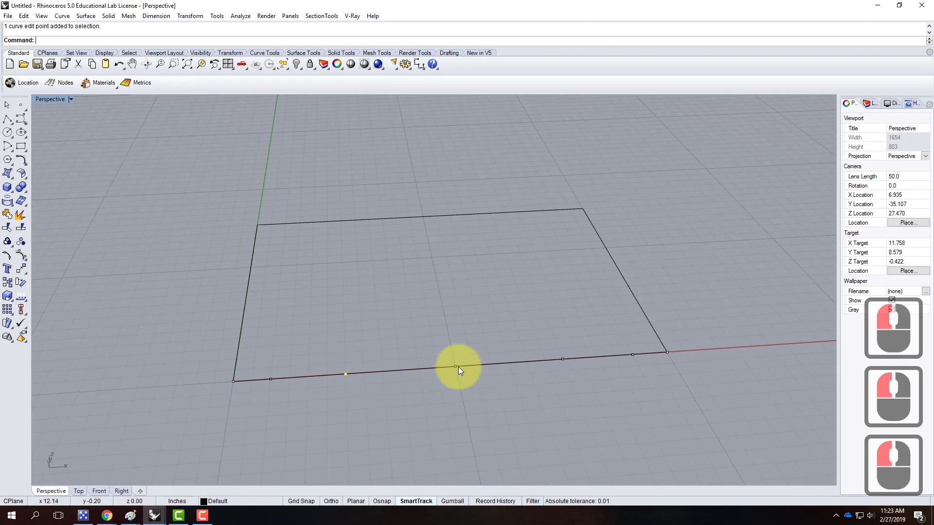
{"action": "left_click", "coordinate": [563, 360]}
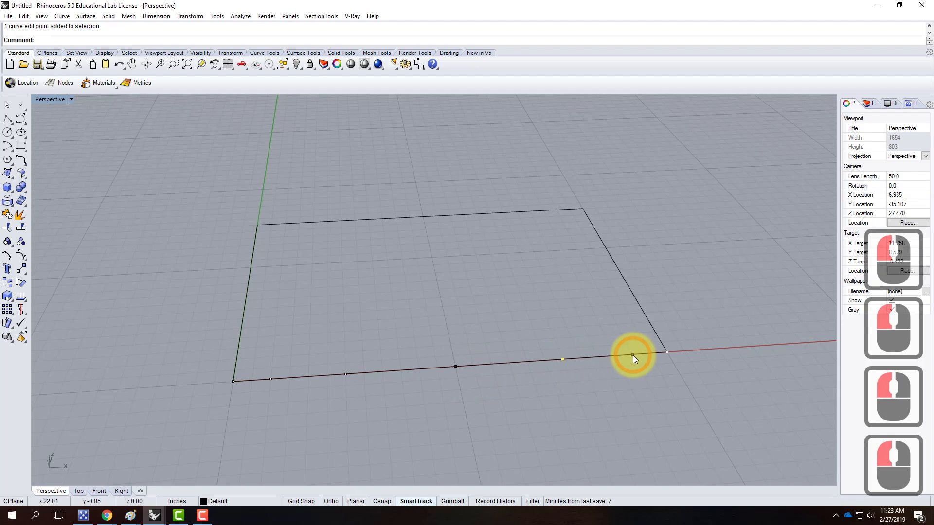
{"action": "left_click", "coordinate": [635, 355]}
{"action": "left_click", "coordinate": [647, 241]}
{"action": "left_click", "coordinate": [659, 201]}
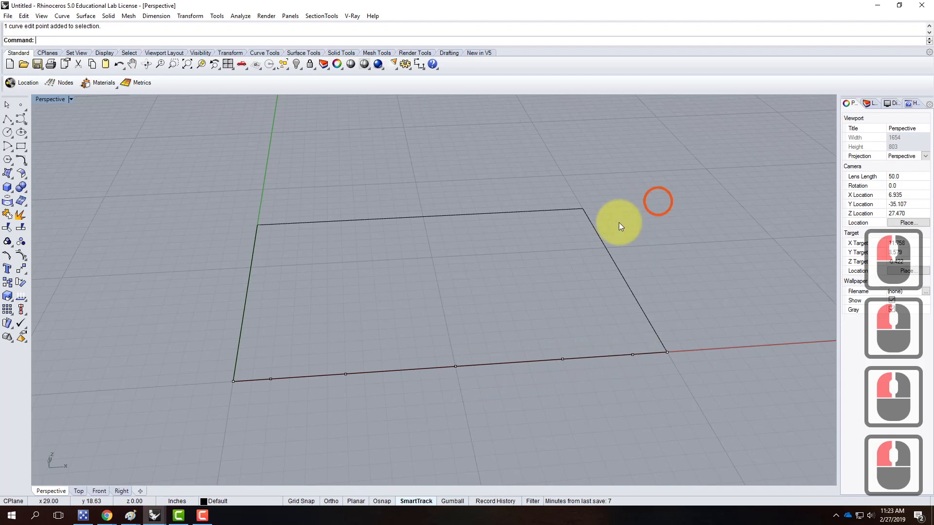
Rebuild the other three segments with 7 points and degree 3, and turn on their edit points.
{"action": "left_click_drag", "start_coordinate": [664, 209], "coordinate": [165, 276]}
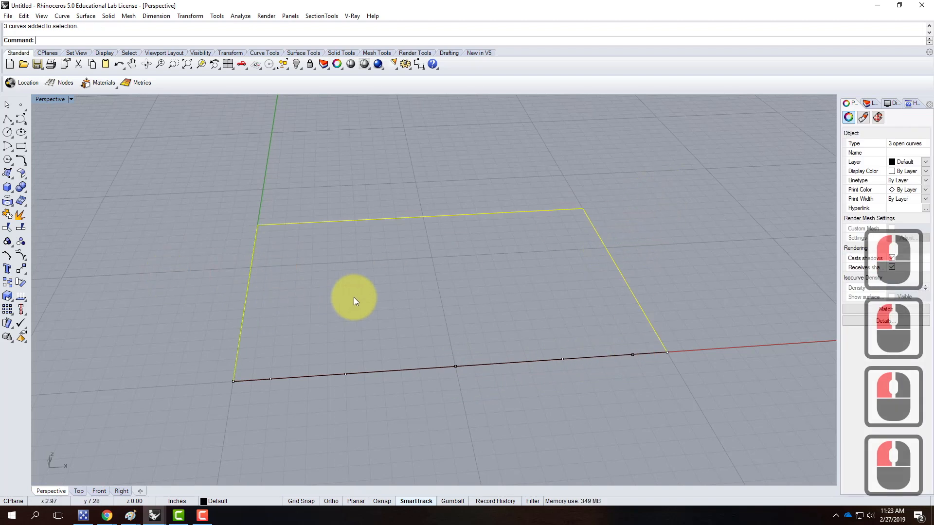
{"action": "left_click", "coordinate": [22, 17]}
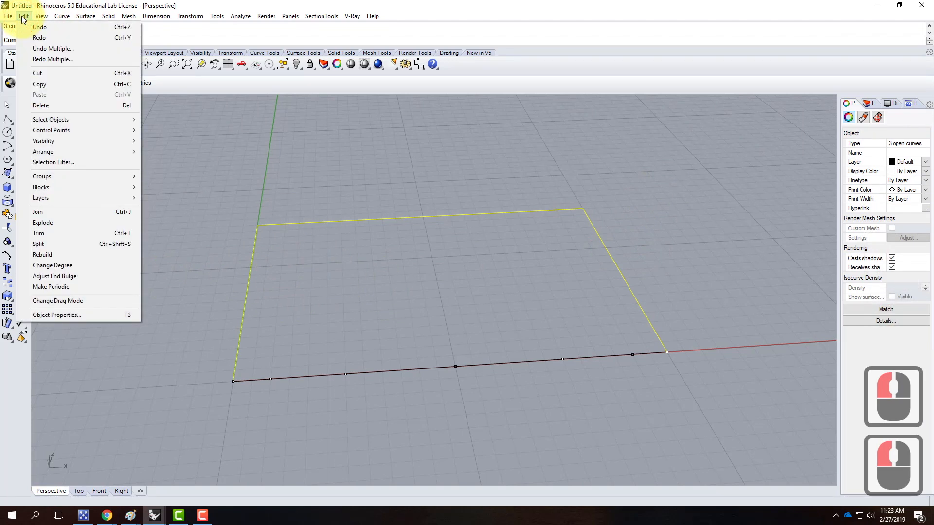
{"action": "left_click", "coordinate": [78, 255]}
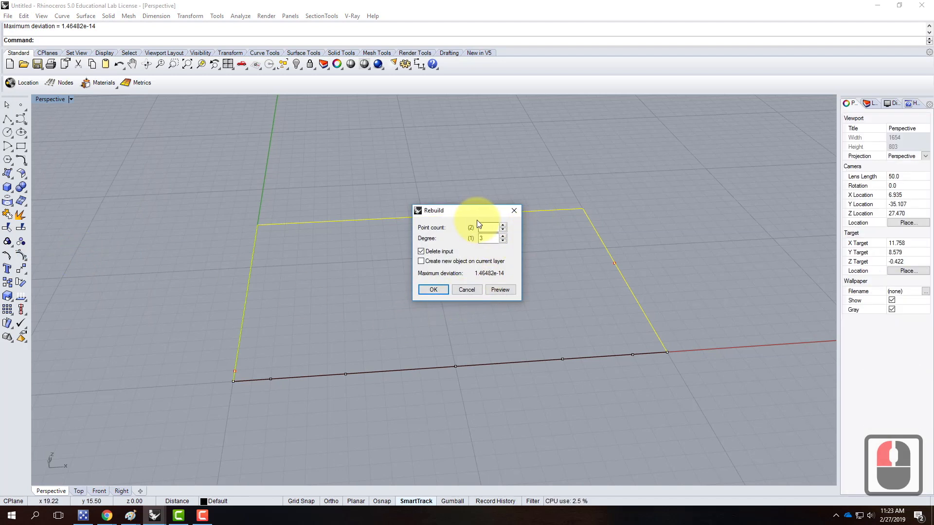
{"action": "left_click", "coordinate": [439, 291]}
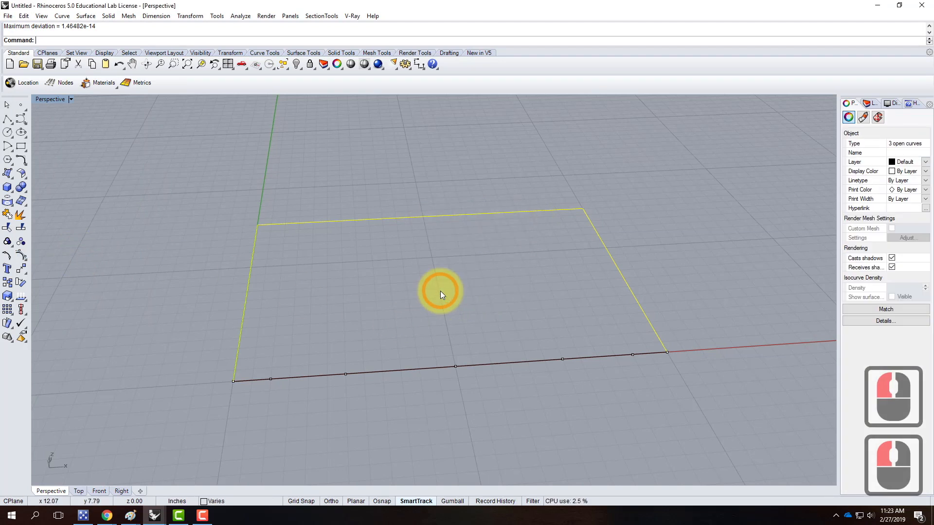
{"action": "left_click", "coordinate": [8, 256]}
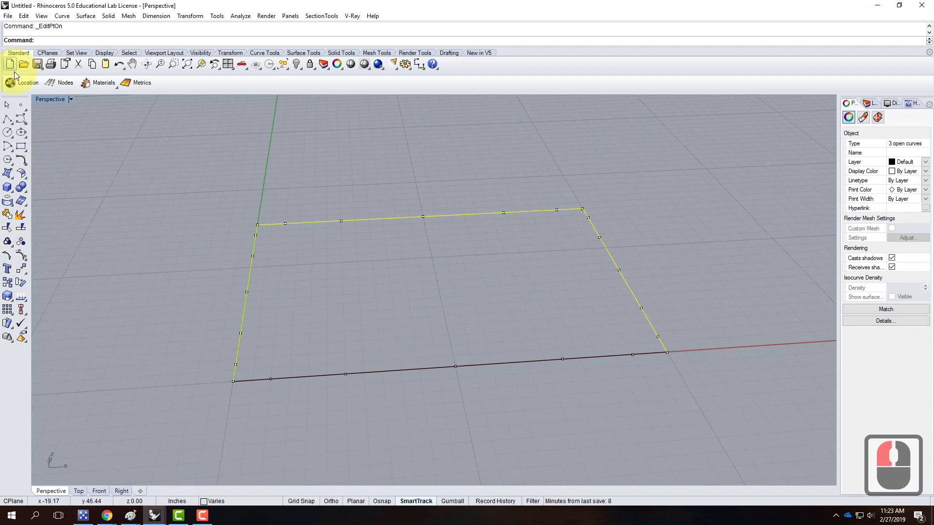
Switch to the Top view with the whole rectangle in sight and deselect the three curves.
{"action": "double_click", "coordinate": [50, 98]}
{"action": "double_click", "coordinate": [36, 101]}
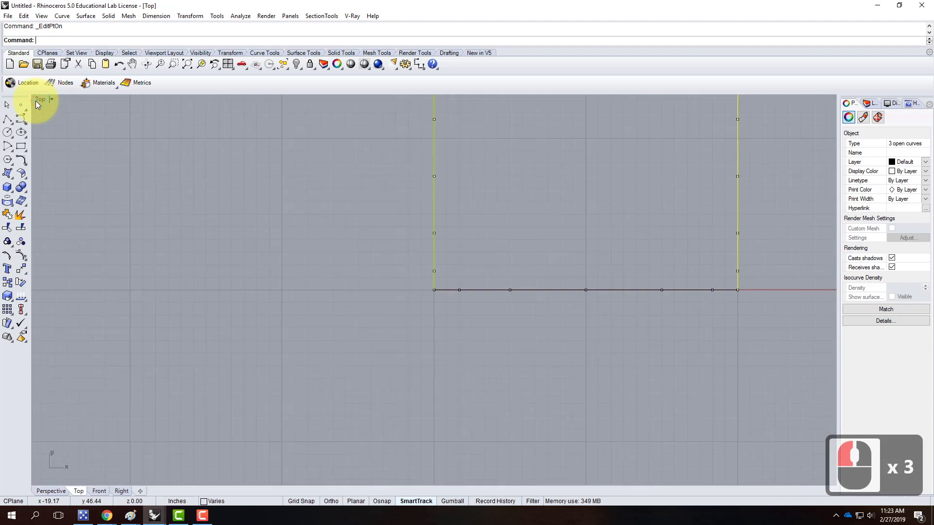
{"action": "scroll", "coordinate": [506, 139], "scroll_direction": "down", "scroll_amount": 3}
{"action": "scroll", "coordinate": [500, 238], "scroll_direction": "up", "scroll_amount": 2}
{"action": "left_click", "coordinate": [506, 244]}
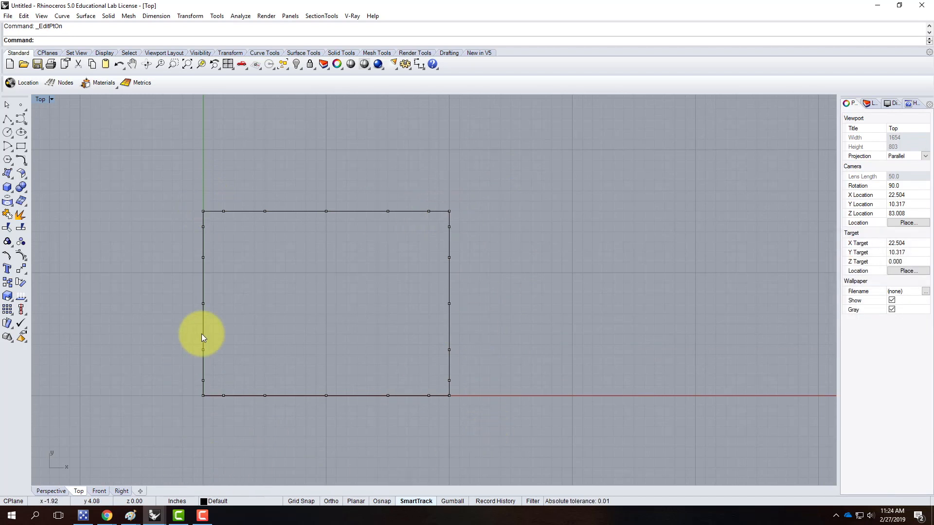
Try pulling the middle edit point of the back edge inward to about X 11.4, Y 15.3, and undo the move.
{"action": "scroll", "coordinate": [202, 250], "scroll_direction": "up", "scroll_amount": 3}
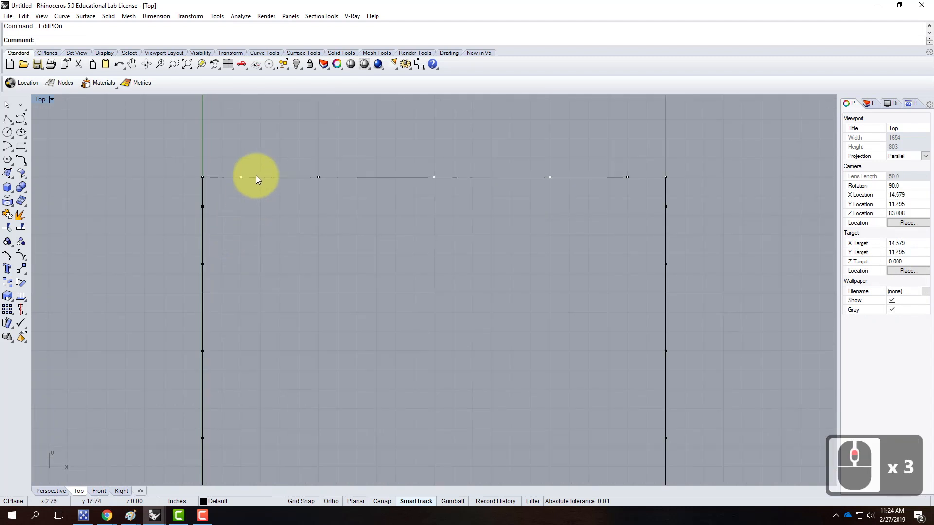
{"action": "left_click", "coordinate": [433, 178]}
{"action": "left_click_drag", "start_coordinate": [435, 178], "coordinate": [421, 229]}
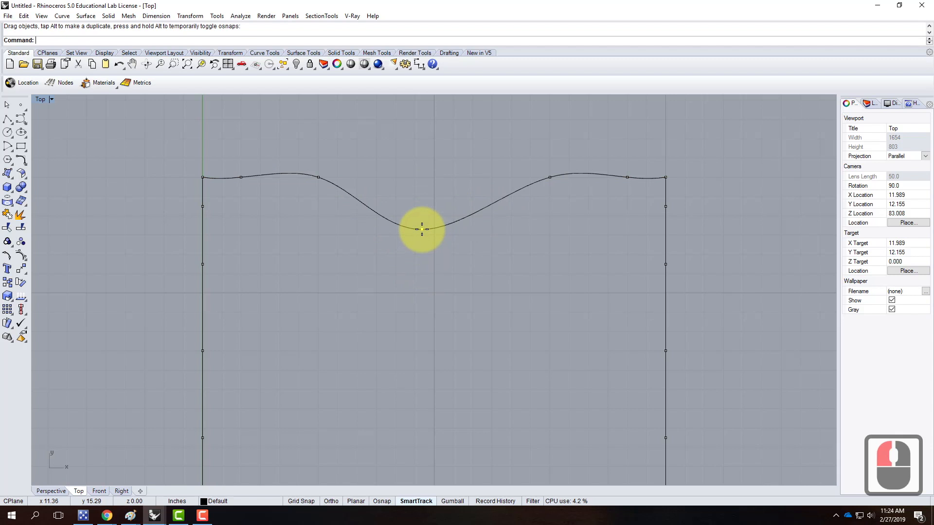
{"action": "key", "text": "ctrl+z"}
Window-select the two overlapping edit points at the back corner on the Y axis, and clear the selection.
{"action": "left_click", "coordinate": [370, 237]}
{"action": "left_click", "coordinate": [183, 134]}
{"action": "left_click", "coordinate": [189, 160]}
{"action": "left_click_drag", "start_coordinate": [208, 180], "coordinate": [209, 183]}
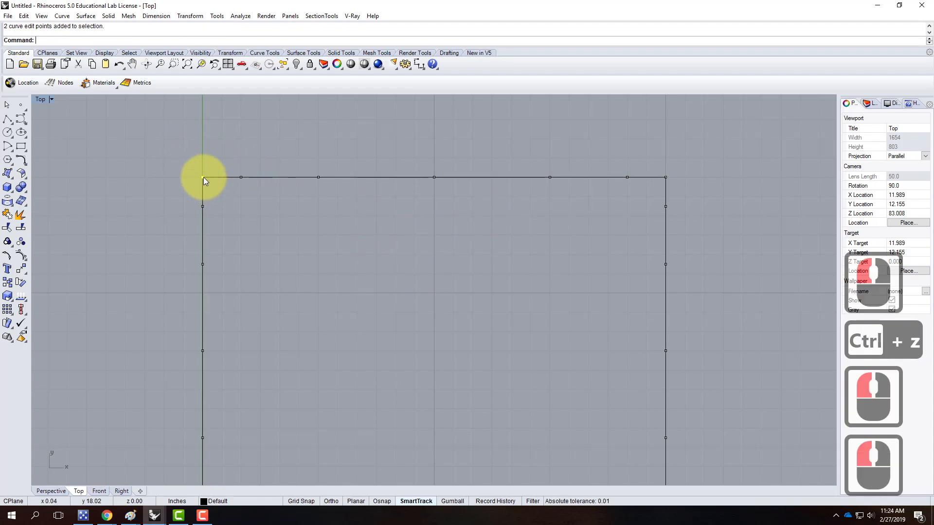
{"action": "left_click", "coordinate": [220, 188]}
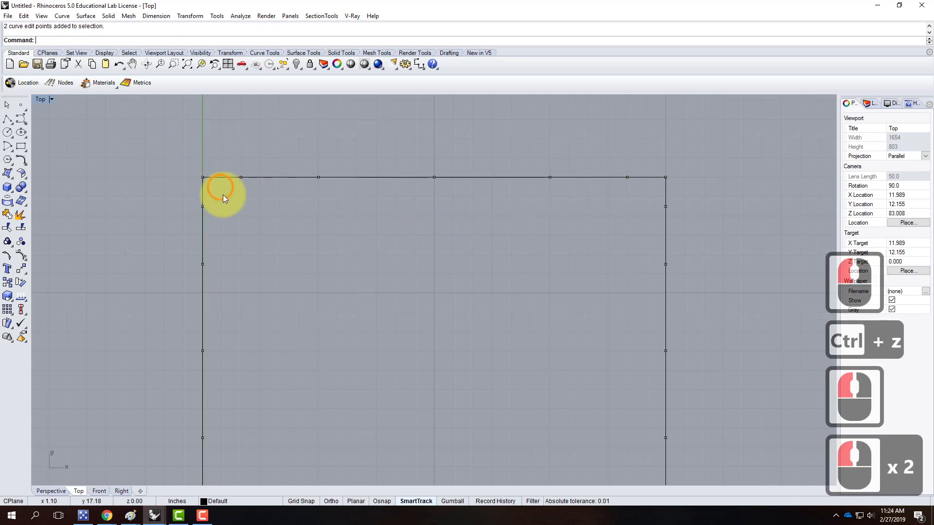
Try moving just one of the two overlapping edit points at the back Y-axis corner, and undo the move.
{"action": "left_click", "coordinate": [203, 178]}
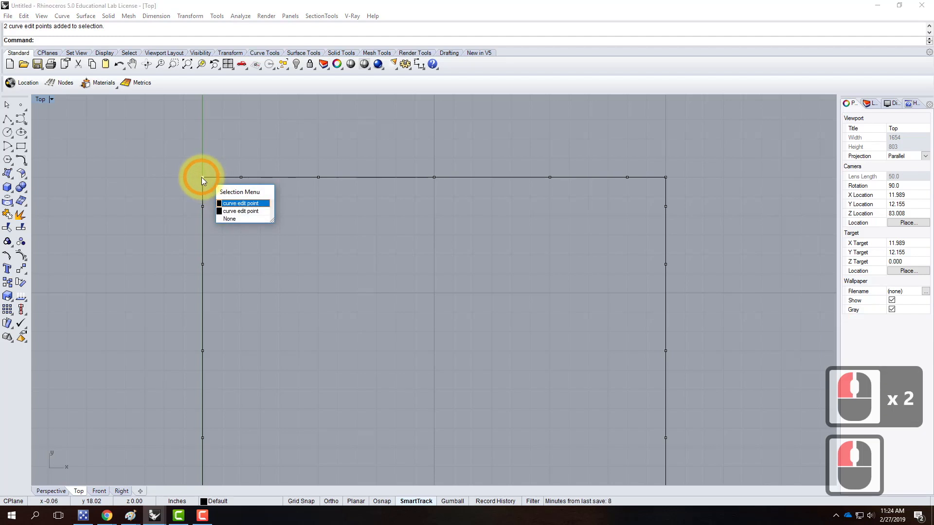
{"action": "left_click", "coordinate": [226, 203]}
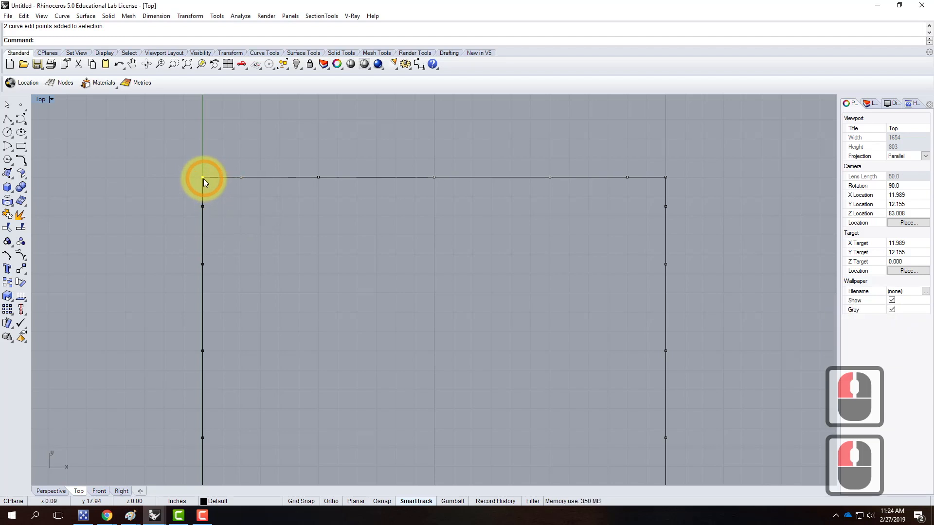
{"action": "mouse_move", "coordinate": [203, 178]}
{"action": "left_mouse_down"}
{"action": "mouse_move", "coordinate": [180, 176]}
{"action": "mouse_move", "coordinate": [201, 161]}
{"action": "left_mouse_up"}
{"action": "left_click", "coordinate": [293, 179]}
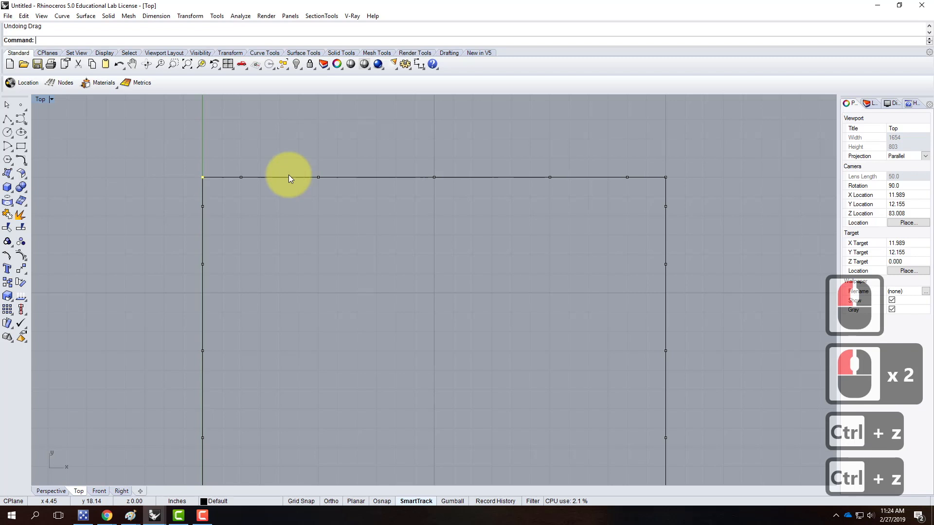
{"action": "key", "text": "ctrl+z"}
Select both overlapping edit points at the back Y-axis corner and move them together slightly diagonally inward to round the corner.
{"action": "left_click", "coordinate": [181, 158]}
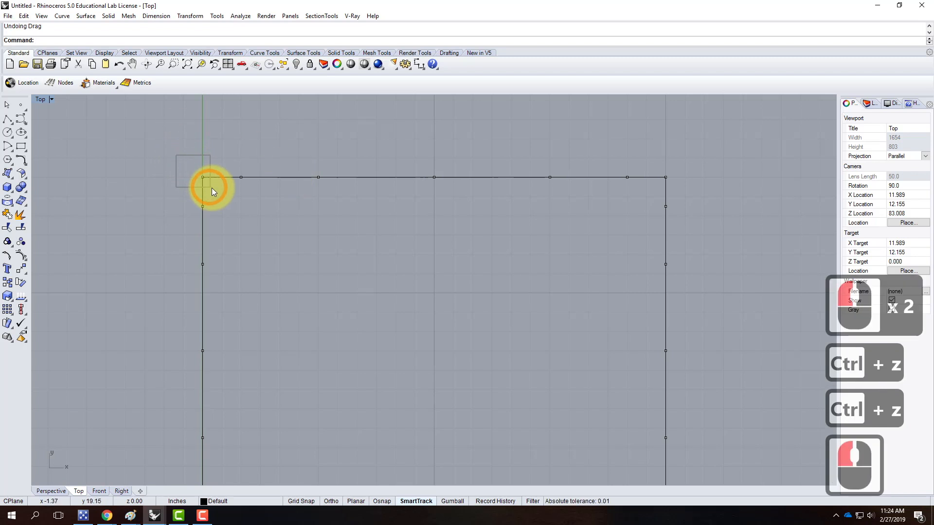
{"action": "left_click_drag", "start_coordinate": [212, 188], "coordinate": [212, 188]}
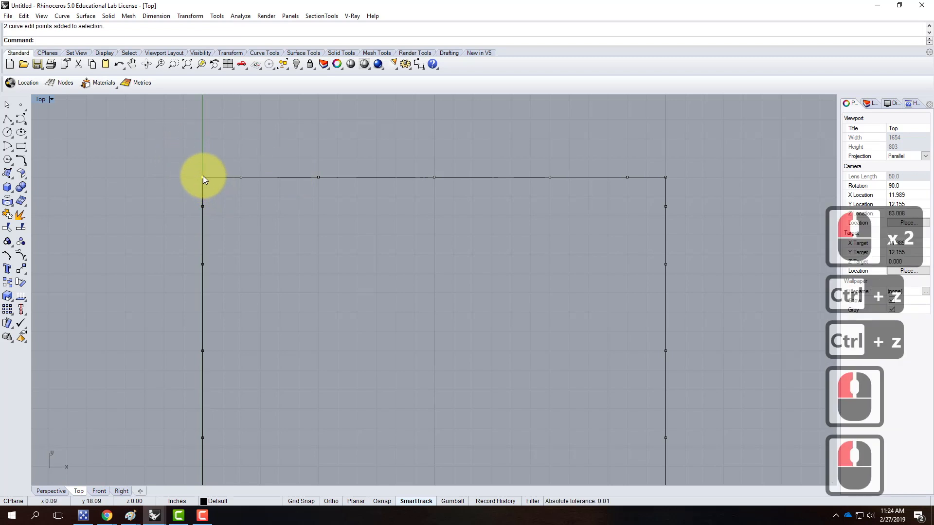
{"action": "left_click_drag", "start_coordinate": [203, 178], "coordinate": [213, 186]}
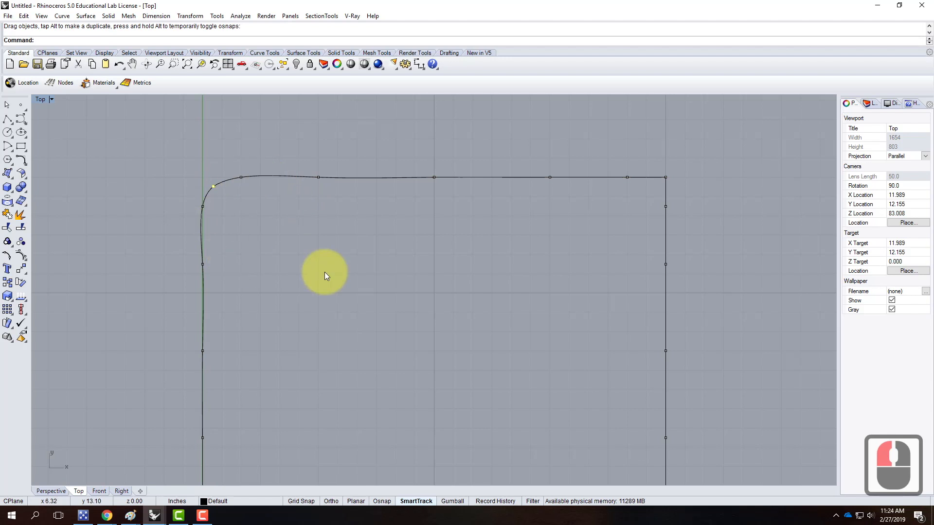
Select both overlapping edit points at the back corner away from the Y axis and move them slightly diagonally inward.
{"action": "scroll", "coordinate": [471, 222], "scroll_direction": "down", "scroll_amount": 4}
{"action": "scroll", "coordinate": [390, 188], "scroll_direction": "up", "scroll_amount": 3}
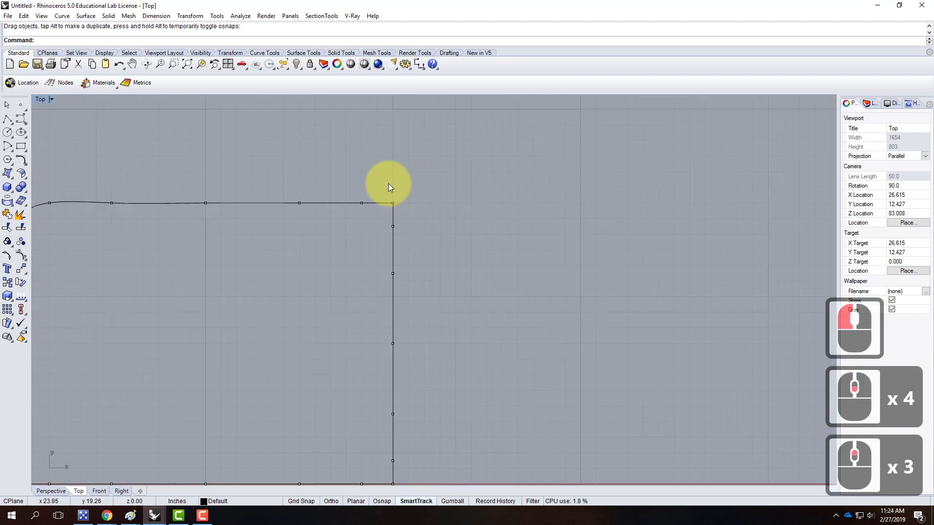
{"action": "left_click", "coordinate": [393, 203]}
{"action": "left_click_drag", "start_coordinate": [389, 206], "coordinate": [386, 209]}
{"action": "left_click", "coordinate": [409, 150]}
Hide the edit points and select the side and back curves one at a time to check them as separate segments.
{"action": "scroll", "coordinate": [413, 286], "scroll_direction": "down", "scroll_amount": 5}
{"action": "scroll", "coordinate": [394, 278], "scroll_direction": "up", "scroll_amount": 4}
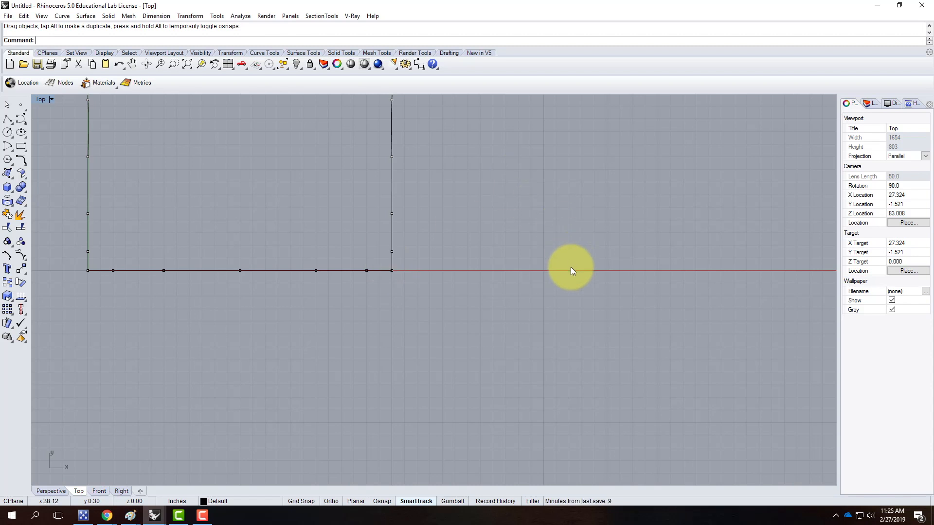
{"action": "key", "text": "Escape"}
{"action": "key", "text": "Escape"}
{"action": "left_click", "coordinate": [392, 184]}
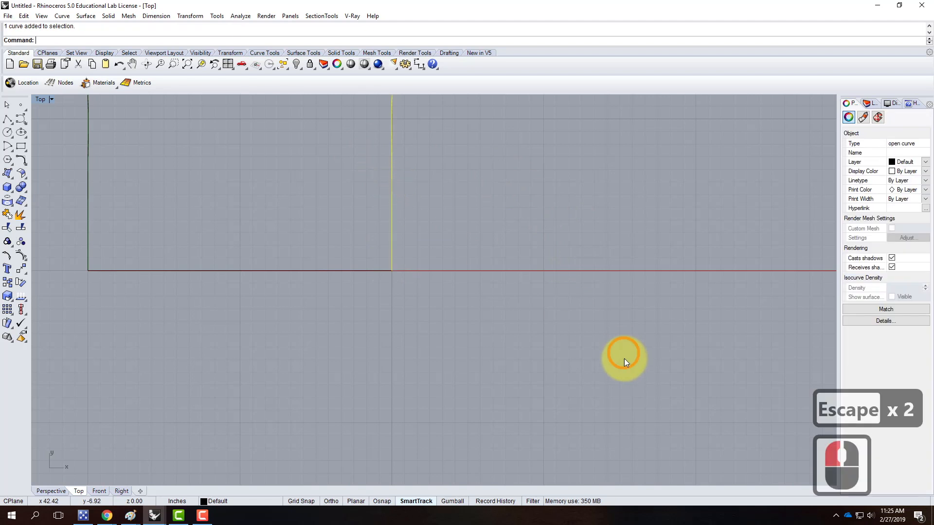
{"action": "scroll", "coordinate": [583, 365], "scroll_direction": "down", "scroll_amount": 2}
{"action": "left_click", "coordinate": [413, 155]}
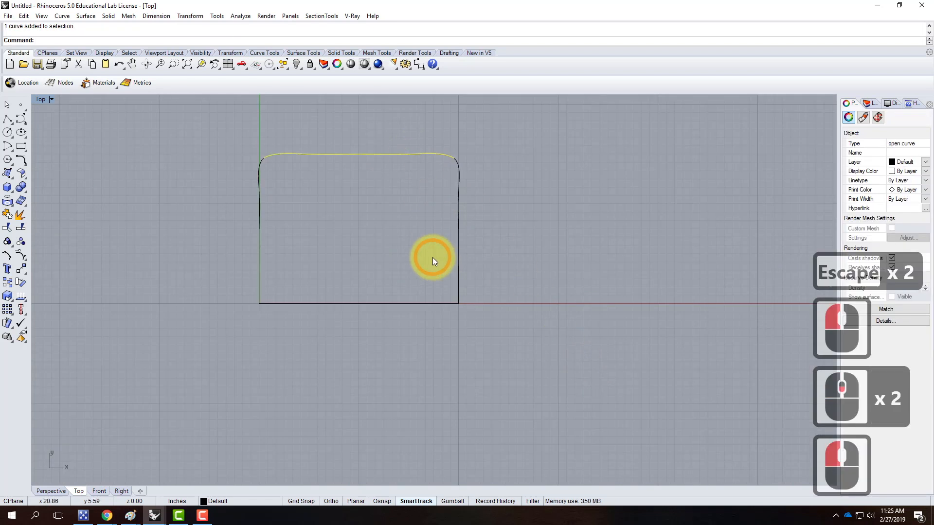
{"action": "left_click_drag", "start_coordinate": [498, 157], "coordinate": [433, 253]}
{"action": "key", "text": "Escape"}
Window-select all four curves and turn on their edit points.
{"action": "left_click_drag", "start_coordinate": [237, 131], "coordinate": [518, 375]}
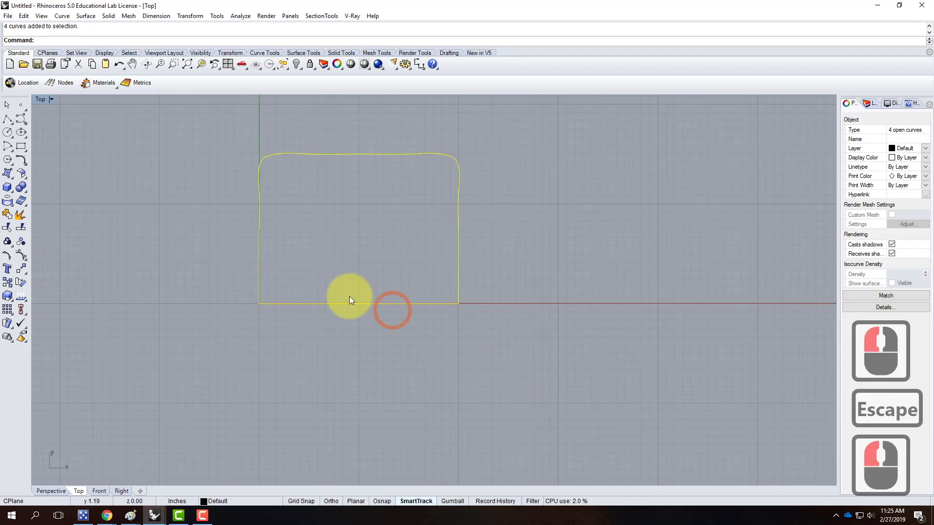
{"action": "left_click", "coordinate": [7, 257]}
{"action": "key", "text": "Escape"}
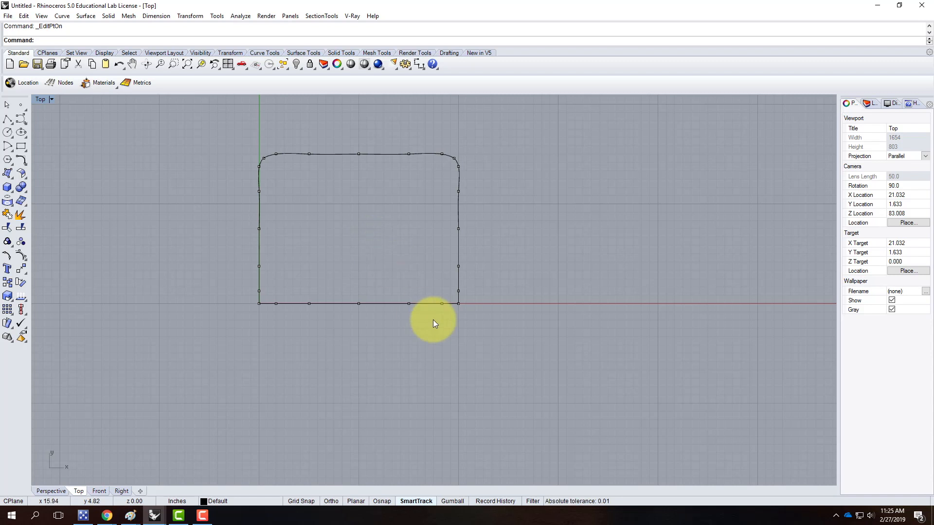
Round both front corners by moving each pair of overlapping edit points diagonally inward by about 0.7 in.
{"action": "scroll", "coordinate": [455, 306], "scroll_direction": "up", "scroll_amount": 6}
{"action": "left_click_drag", "start_coordinate": [457, 303], "coordinate": [444, 288]}
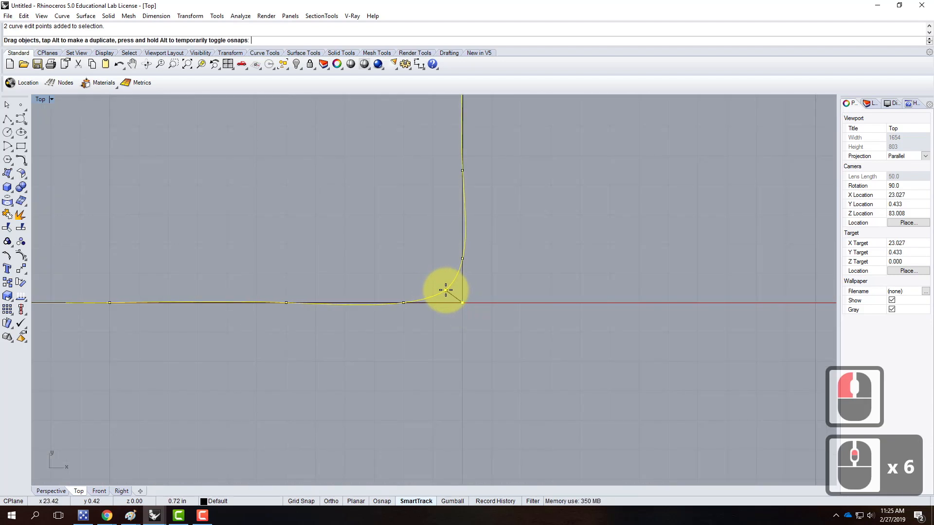
{"action": "scroll", "coordinate": [496, 313], "scroll_direction": "down", "scroll_amount": 3}
{"action": "scroll", "coordinate": [515, 308], "scroll_direction": "down", "scroll_amount": 3}
{"action": "scroll", "coordinate": [296, 299], "scroll_direction": "up", "scroll_amount": 4}
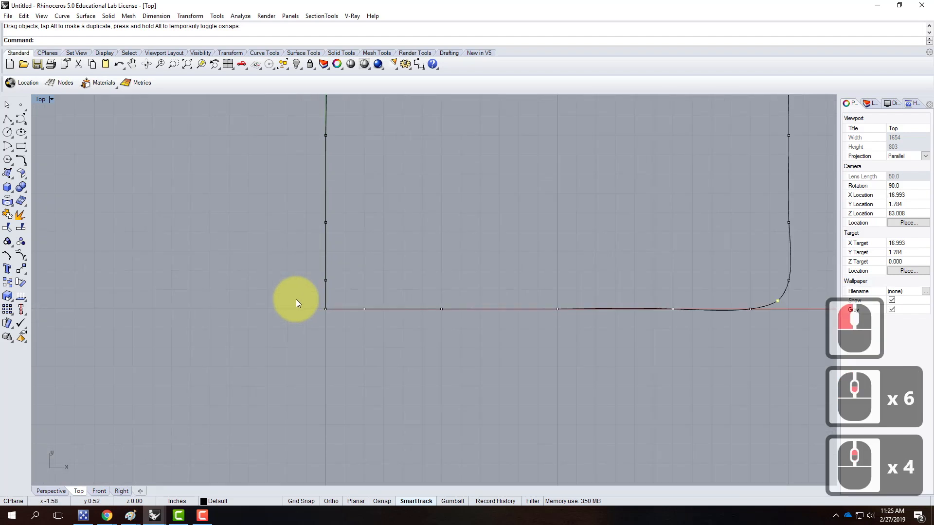
{"action": "left_click", "coordinate": [327, 308]}
{"action": "mouse_move", "coordinate": [325, 310]}
{"action": "left_mouse_down"}
{"action": "mouse_move", "coordinate": [348, 285]}
{"action": "mouse_move", "coordinate": [336, 299]}
{"action": "left_mouse_up"}
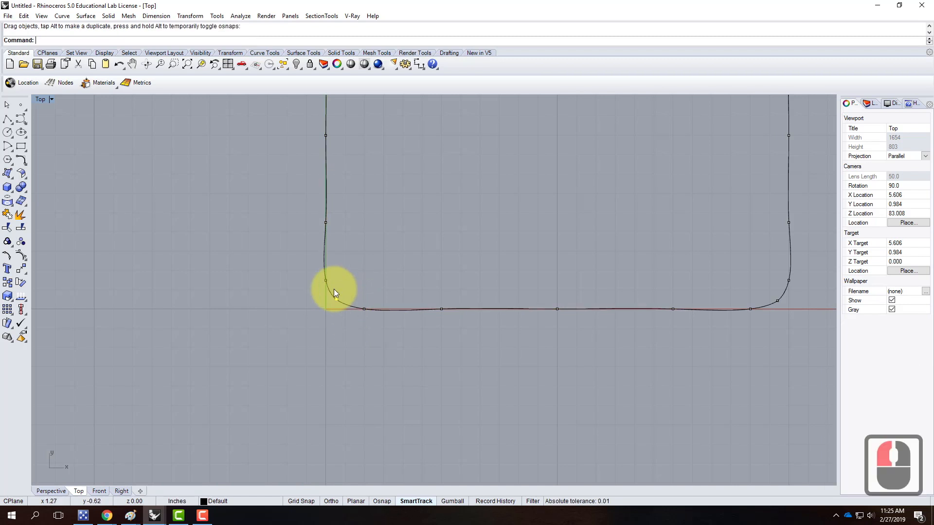
{"action": "left_click", "coordinate": [367, 375]}
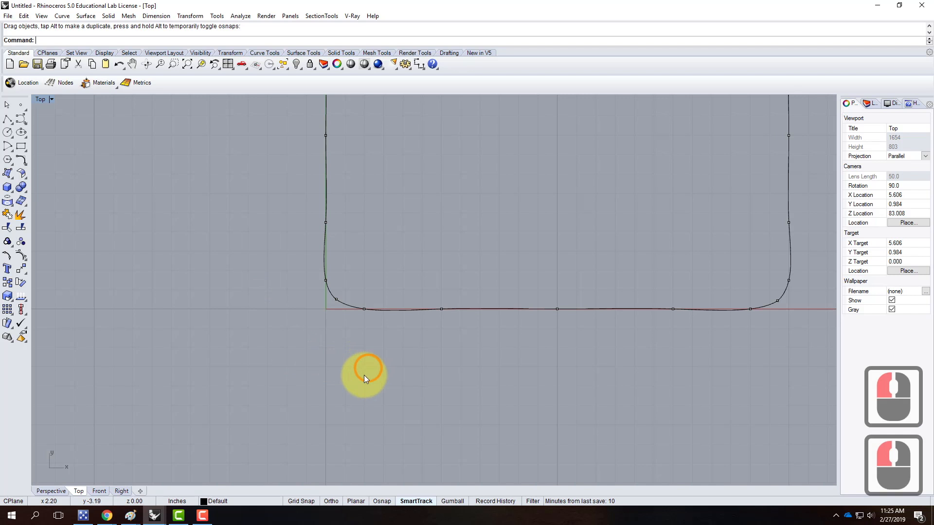
Move the middle edit point of each of the outline's four sides slightly outward.
{"action": "scroll", "coordinate": [194, 333], "scroll_direction": "down", "scroll_amount": 4}
{"action": "scroll", "coordinate": [234, 214], "scroll_direction": "up", "scroll_amount": 1}
{"action": "scroll", "coordinate": [257, 177], "scroll_direction": "up", "scroll_amount": 2}
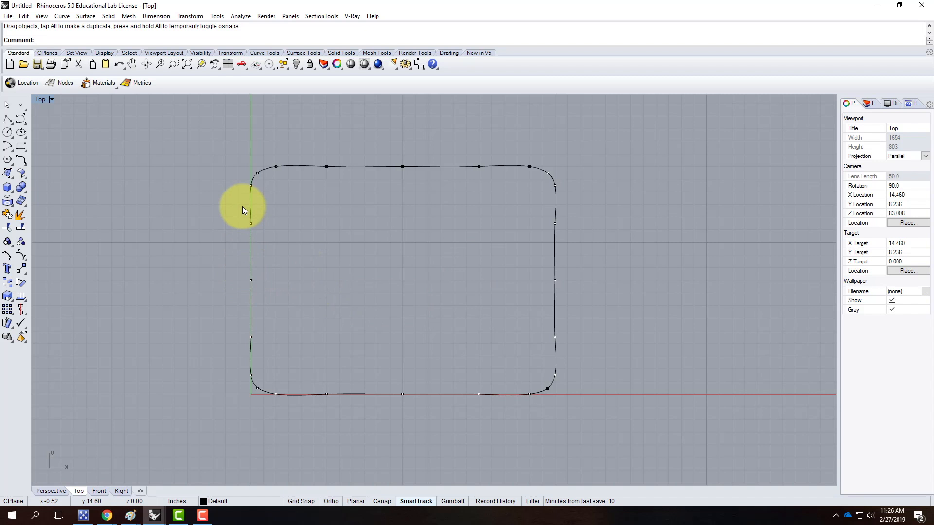
{"action": "left_click", "coordinate": [258, 281]}
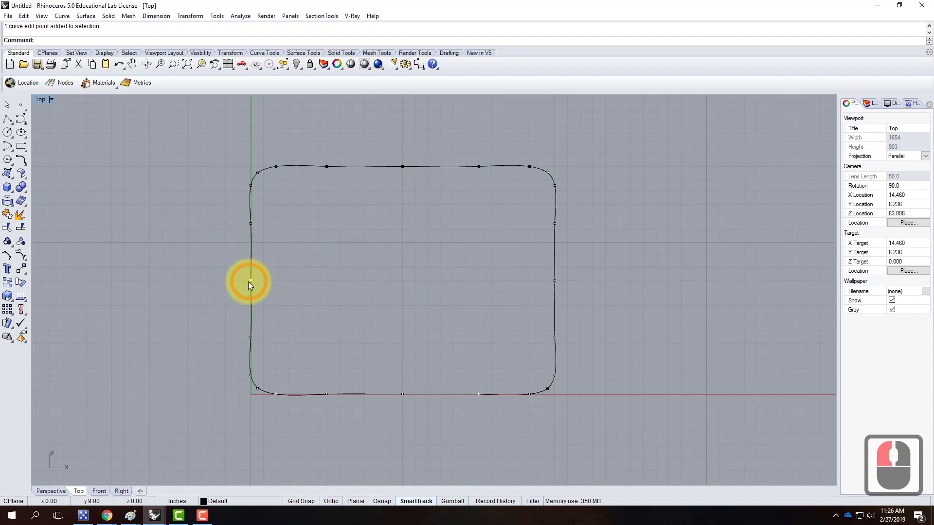
{"action": "left_click_drag", "start_coordinate": [245, 281], "coordinate": [247, 281]}
{"action": "left_click", "coordinate": [570, 291]}
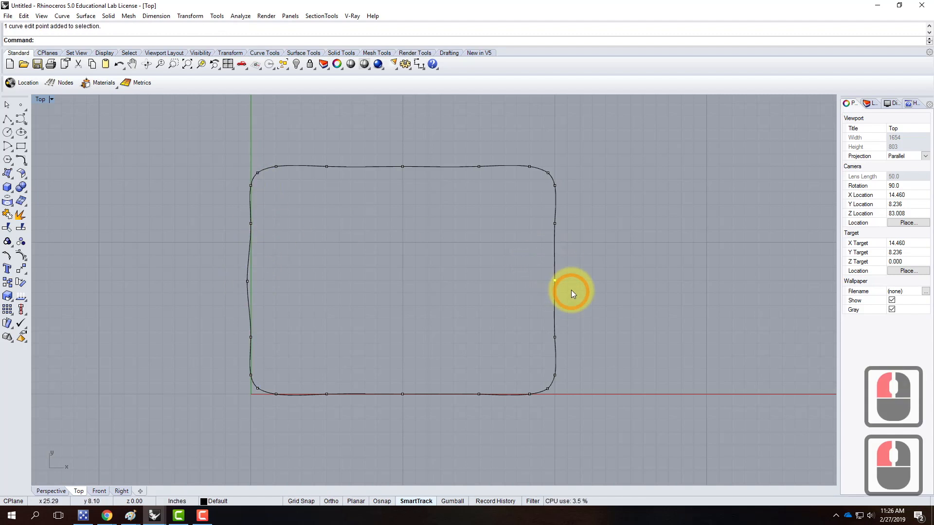
{"action": "left_click_drag", "start_coordinate": [558, 278], "coordinate": [558, 279]}
{"action": "left_click_drag", "start_coordinate": [424, 190], "coordinate": [401, 164]}
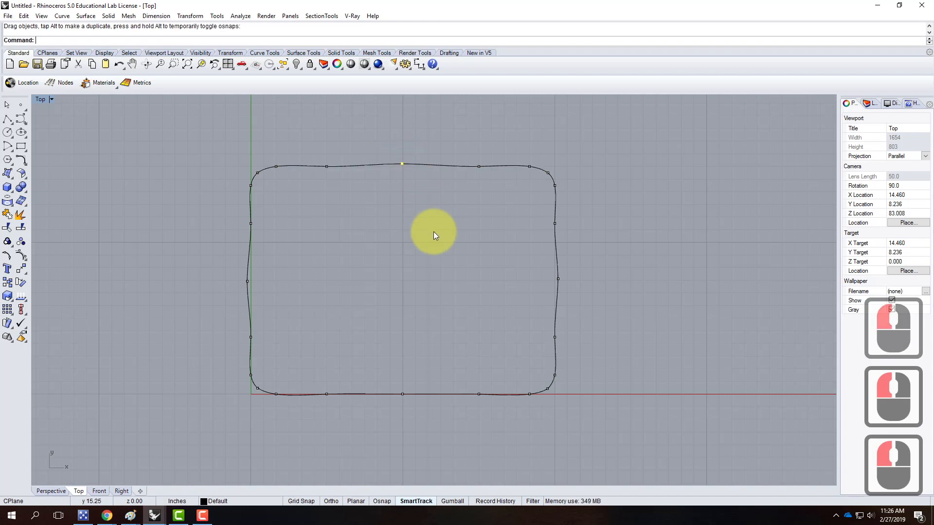
{"action": "left_click", "coordinate": [403, 398]}
{"action": "left_click_drag", "start_coordinate": [403, 399], "coordinate": [402, 397]}
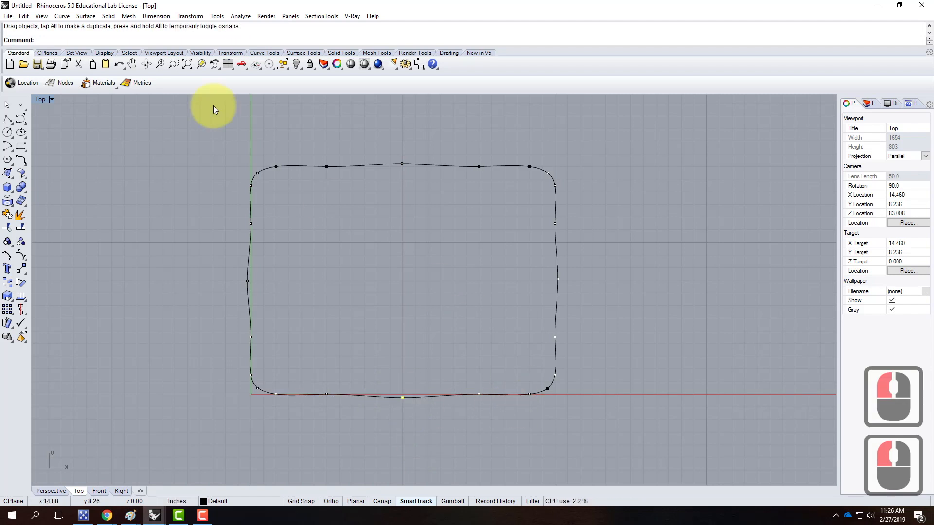
Switch from the Top view to a maximized Perspective view and hide the edit points.
{"action": "double_click", "coordinate": [36, 98]}
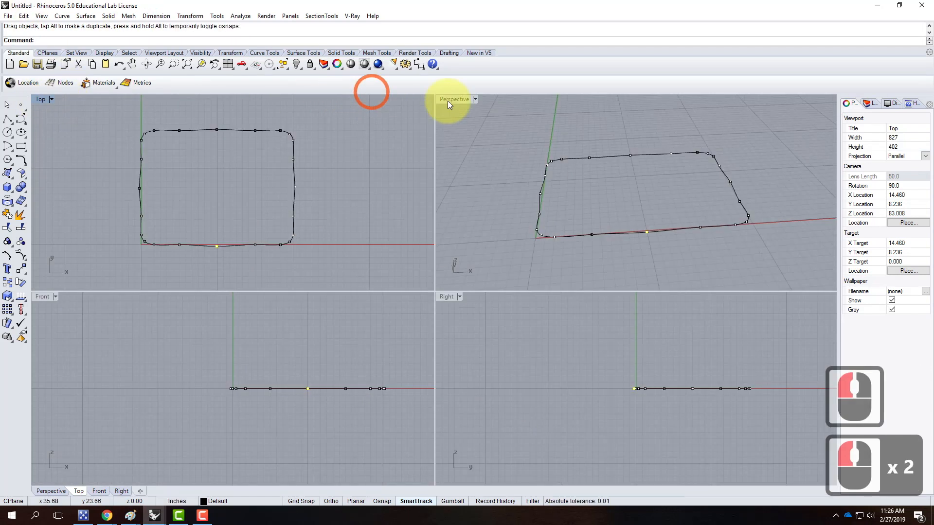
{"action": "double_click", "coordinate": [467, 102]}
{"action": "right_click_drag", "start_coordinate": [667, 247], "coordinate": [319, 195]}
{"action": "scroll", "coordinate": [168, 196], "scroll_direction": "down", "scroll_amount": 4}
{"action": "scroll", "coordinate": [352, 217], "scroll_direction": "up", "scroll_amount": 4}
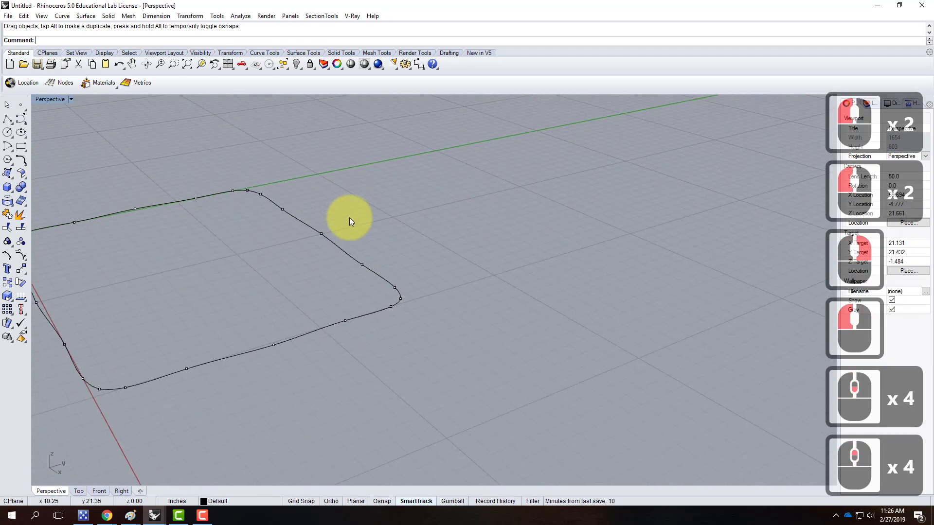
{"action": "key", "text": "Escape"}
{"action": "key", "text": "Escape"}
Examine the outline from low and high angles to judge how flat it lies on the construction plane.
{"action": "scroll", "coordinate": [567, 249], "scroll_direction": "down", "scroll_amount": 2}
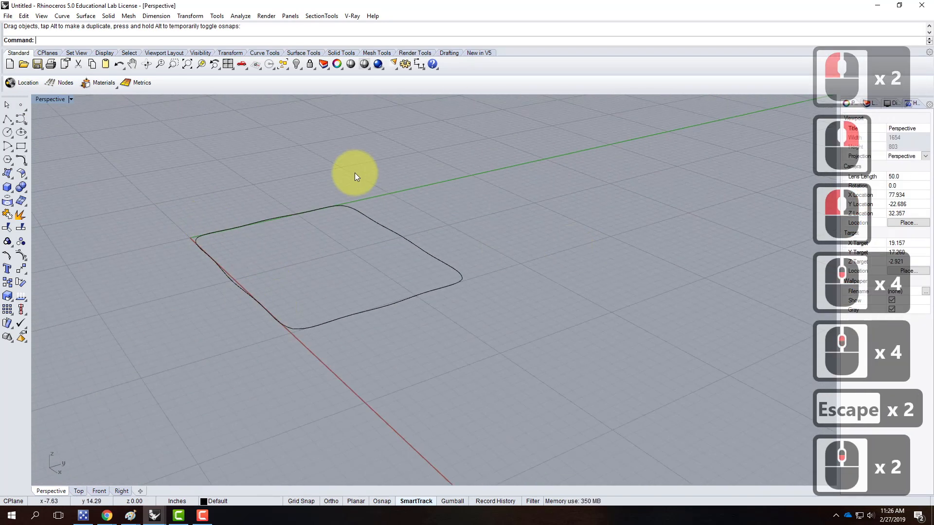
{"action": "right_click_drag", "start_coordinate": [393, 325], "coordinate": [486, 328]}
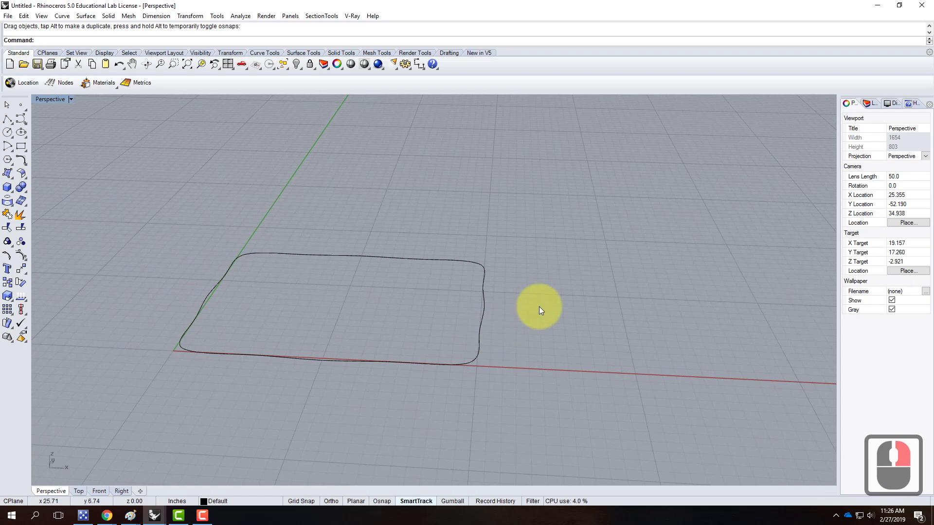
{"action": "scroll", "coordinate": [539, 307], "scroll_direction": "down", "scroll_amount": 3}
{"action": "scroll", "coordinate": [511, 333], "scroll_direction": "down", "scroll_amount": 2}
{"action": "right_click_drag", "start_coordinate": [407, 328], "coordinate": [380, 285]}
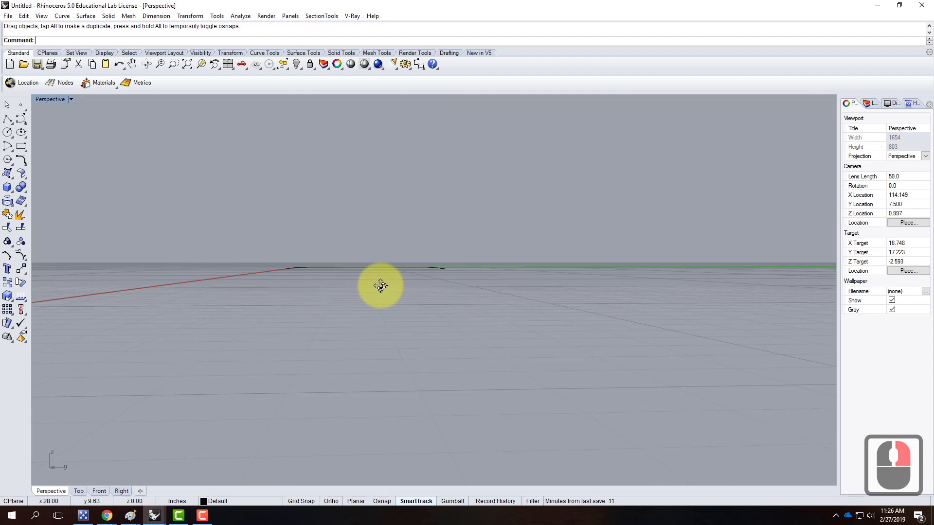
{"action": "right_click_drag", "start_coordinate": [380, 286], "coordinate": [503, 334]}
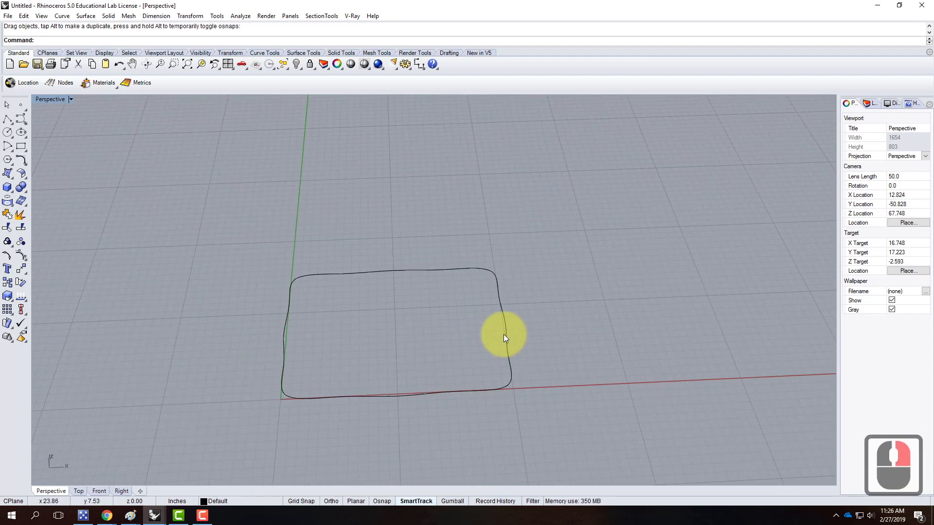
{"action": "right_click_drag", "start_coordinate": [552, 264], "coordinate": [234, 237]}
Select the whole outline in the Perspective view and show the edit points of its four curves.
{"action": "left_click_drag", "start_coordinate": [161, 213], "coordinate": [582, 484]}
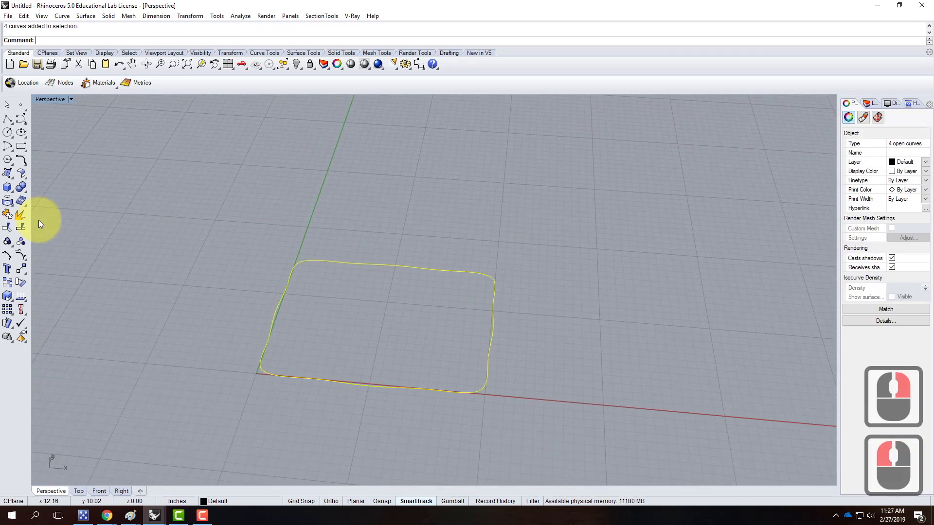
{"action": "left_click", "coordinate": [8, 256]}
{"action": "right_click_drag", "start_coordinate": [403, 332], "coordinate": [405, 309]}
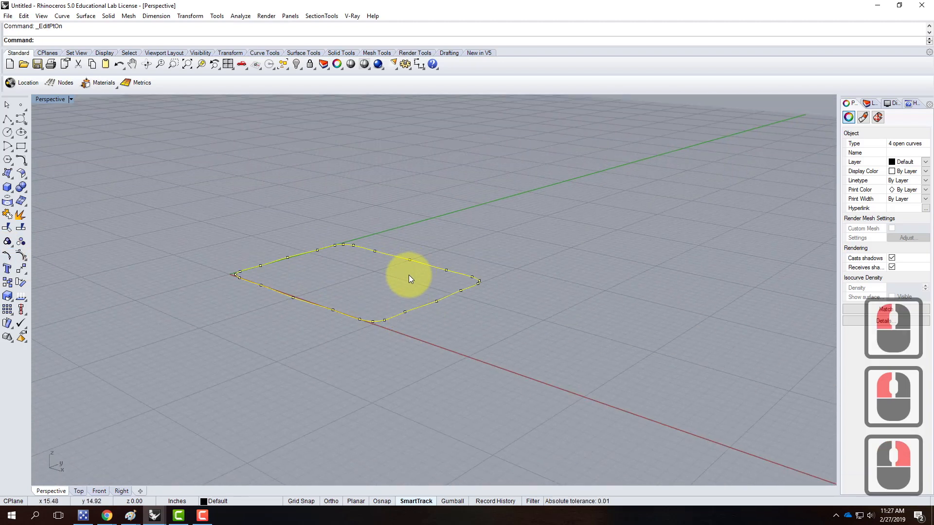
Select five edit points spread over the four sides and use Move with Vertical=Yes to raise them about 0.09 in.
{"action": "left_click_drag", "start_coordinate": [394, 281], "coordinate": [442, 323]}
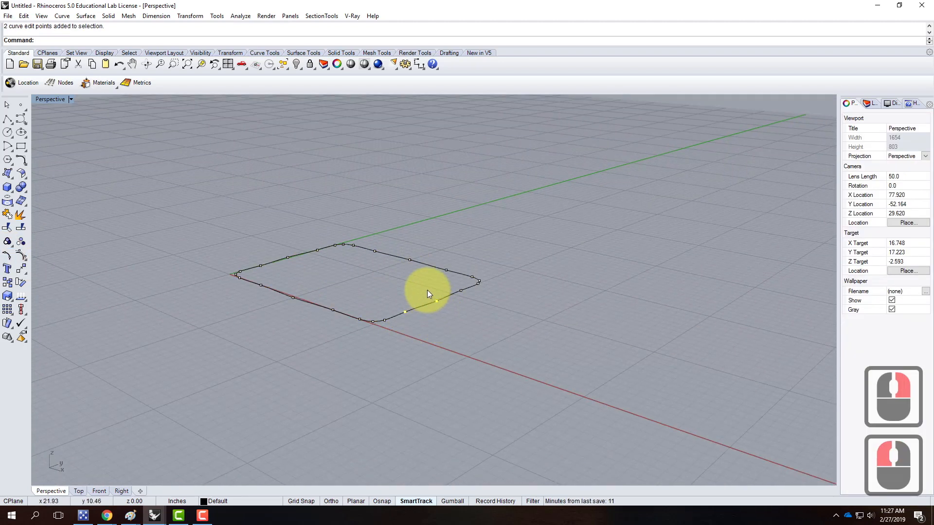
{"action": "left_click", "coordinate": [375, 250], "text": "shift"}
{"action": "left_click", "coordinate": [261, 269], "text": "shift"}
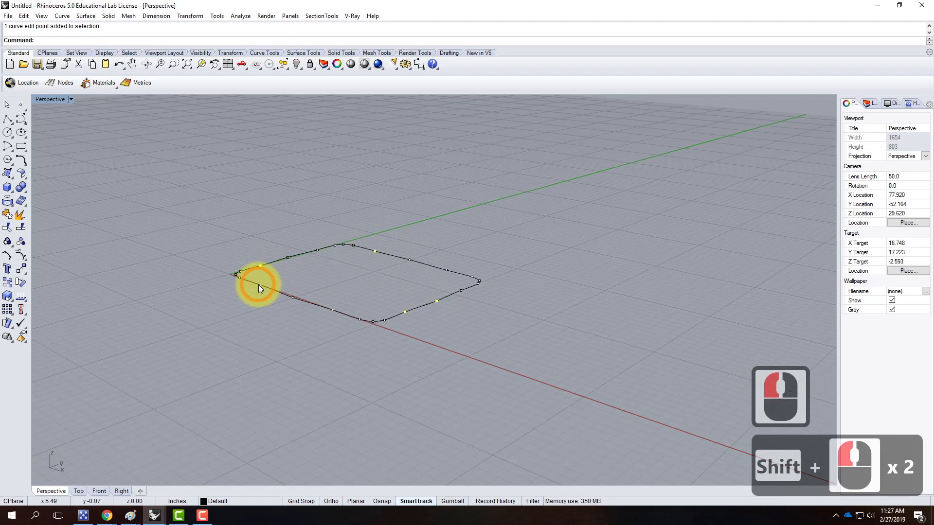
{"action": "left_click", "coordinate": [259, 285], "text": "shift"}
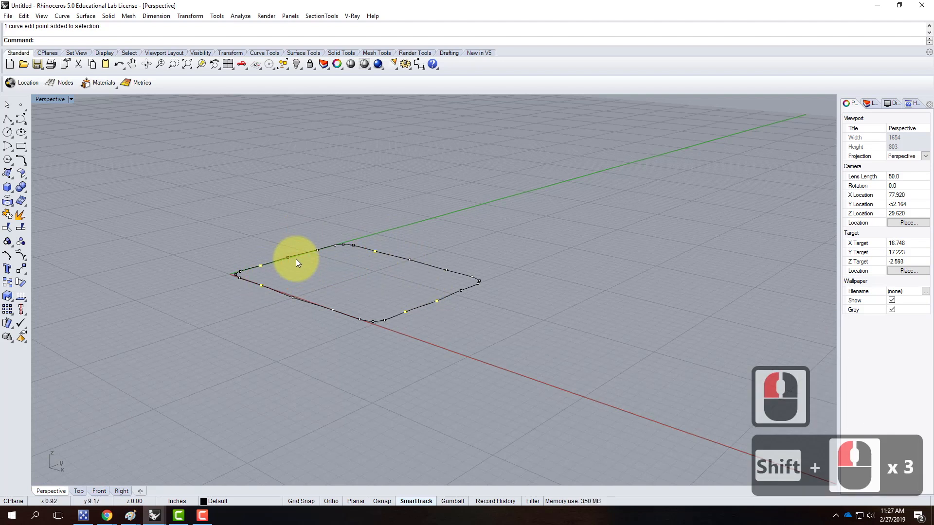
{"action": "type", "text": "move"}
{"action": "key", "text": "Return"}
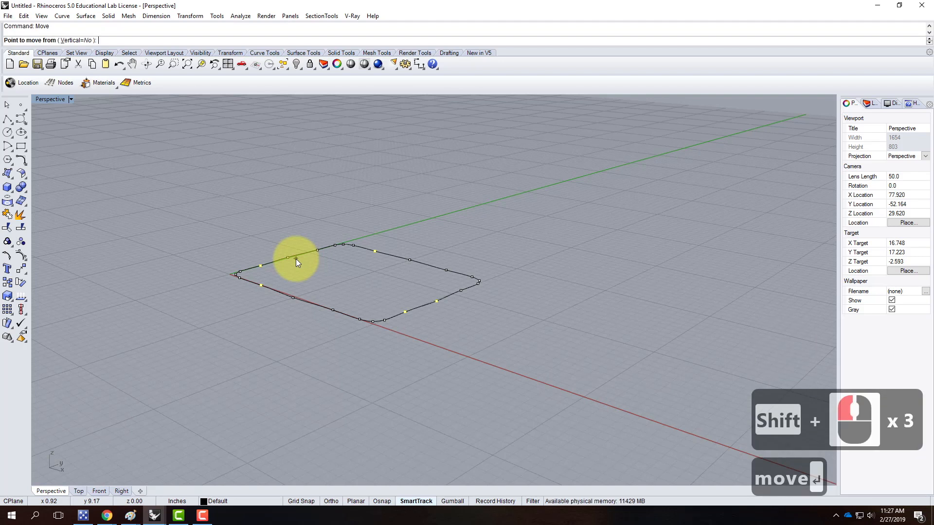
{"action": "type", "text": "v"}
{"action": "key", "text": "Return"}
{"action": "left_click", "coordinate": [441, 359]}
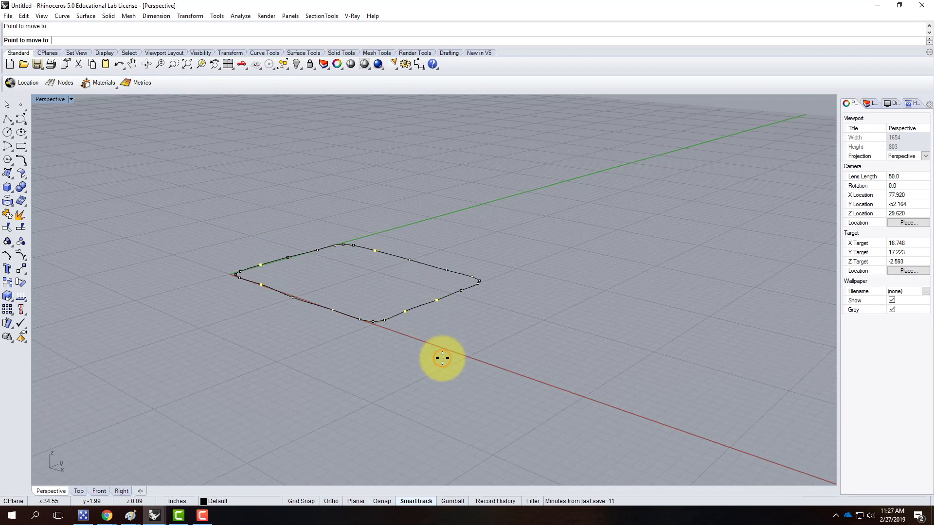
{"action": "left_click", "coordinate": [442, 358]}
Select the four edit points around the back corner diagonally opposite the origin and move them vertically with Vertical=Yes.
{"action": "scroll", "coordinate": [553, 357], "scroll_direction": "up", "scroll_amount": 3}
{"action": "right_click_drag", "start_coordinate": [552, 358], "coordinate": [484, 390]}
{"action": "key", "text": "Escape"}
{"action": "left_click_drag", "start_coordinate": [396, 282], "coordinate": [446, 346]}
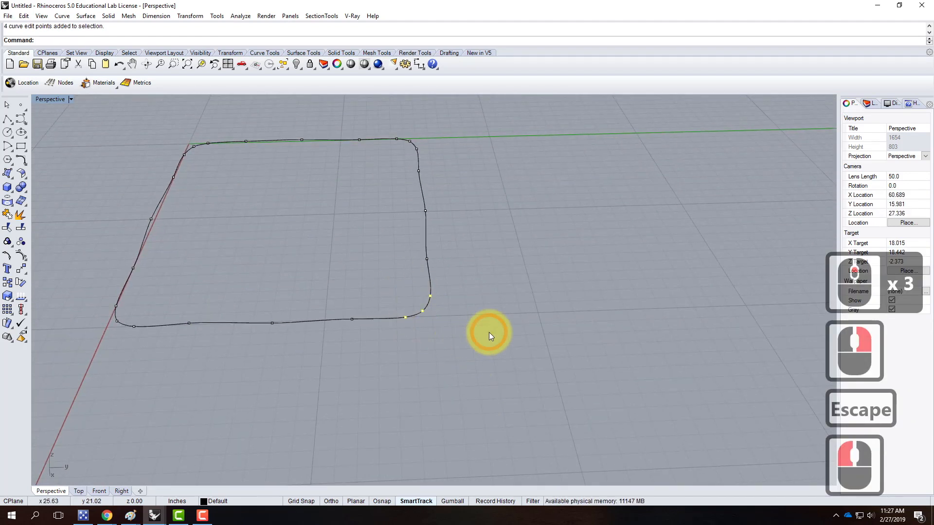
{"action": "type", "text": "mvoe"}
{"action": "key", "text": "BackSpace"}
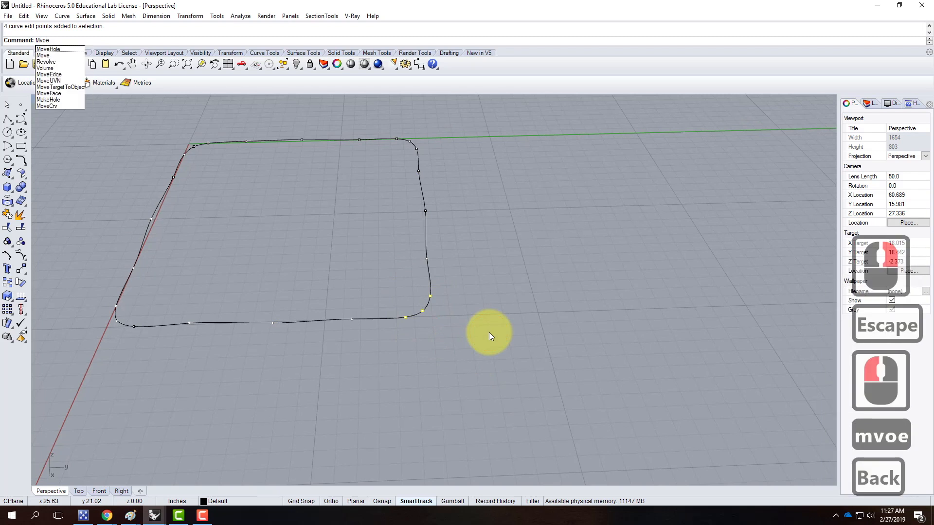
{"action": "key", "text": "BackSpace"}
{"action": "key", "text": "BackSpace"}
{"action": "type", "text": "ove"}
{"action": "key", "text": "Return"}
{"action": "type", "text": "v"}
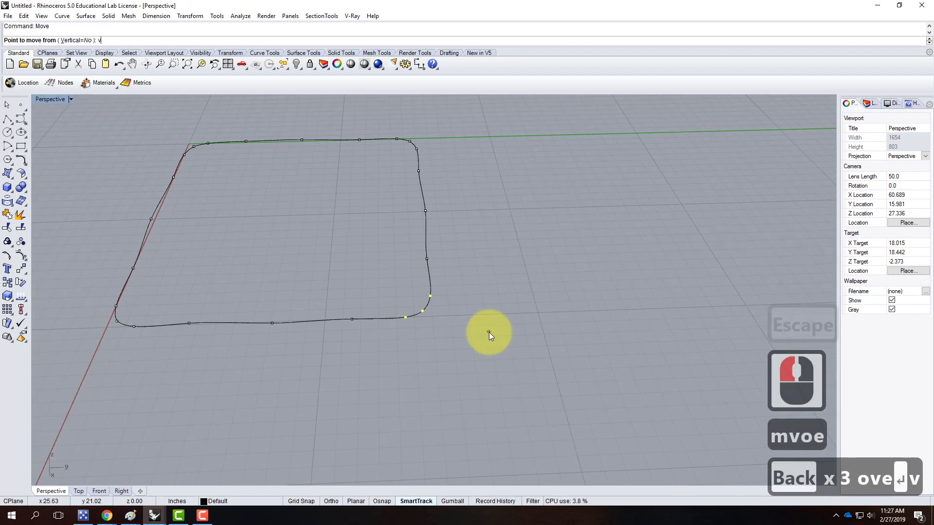
{"action": "key", "text": "Return"}
{"action": "left_click", "coordinate": [462, 309]}
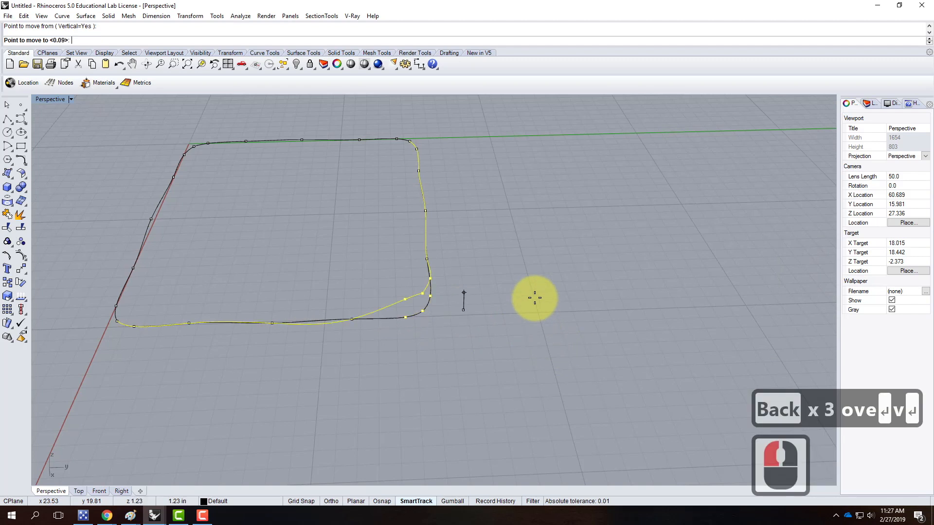
{"action": "left_click", "coordinate": [535, 316]}
Hide the edit points and examine the outline's height changes from several angles.
{"action": "right_click_drag", "start_coordinate": [536, 317], "coordinate": [455, 322]}
{"action": "key", "text": "Escape"}
{"action": "key", "text": "Escape"}
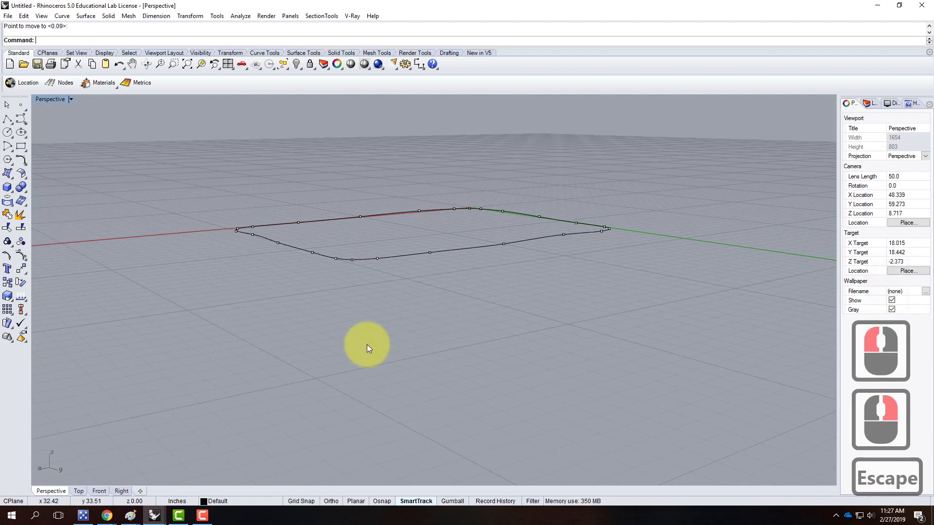
{"action": "scroll", "coordinate": [314, 342], "scroll_direction": "down", "scroll_amount": 5}
{"action": "right_click_drag", "start_coordinate": [253, 306], "coordinate": [432, 302]}
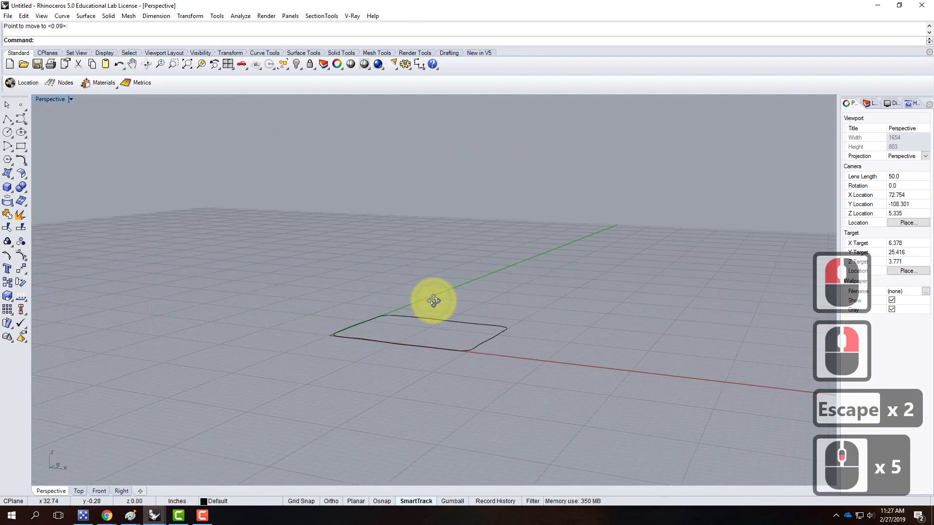
{"action": "right_click_drag", "start_coordinate": [474, 351], "coordinate": [413, 353]}
{"action": "scroll", "coordinate": [384, 352], "scroll_direction": "up", "scroll_amount": 3}
{"action": "scroll", "coordinate": [180, 292], "scroll_direction": "down", "scroll_amount": 3}
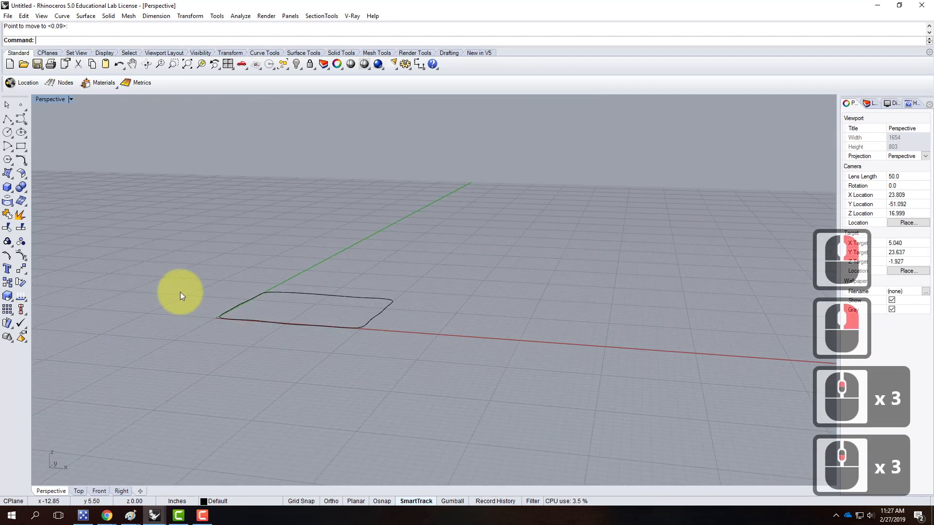
Examine the outline's construction by picking each of its four side curves one at a time.
{"action": "right_click_drag", "start_coordinate": [180, 291], "coordinate": [219, 317]}
{"action": "left_click", "coordinate": [307, 410]}
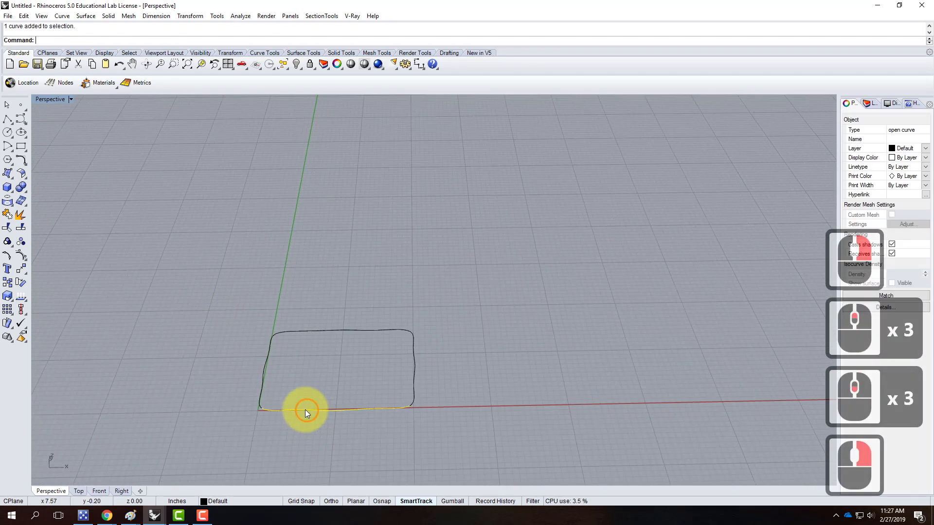
{"action": "left_click", "coordinate": [261, 378]}
{"action": "left_click", "coordinate": [308, 331]}
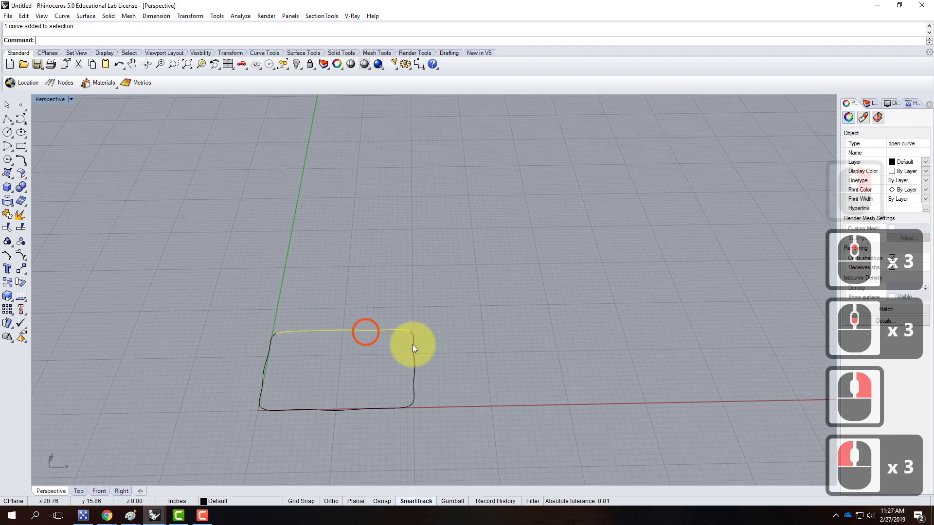
{"action": "left_click", "coordinate": [412, 352]}
{"action": "left_click", "coordinate": [472, 368]}
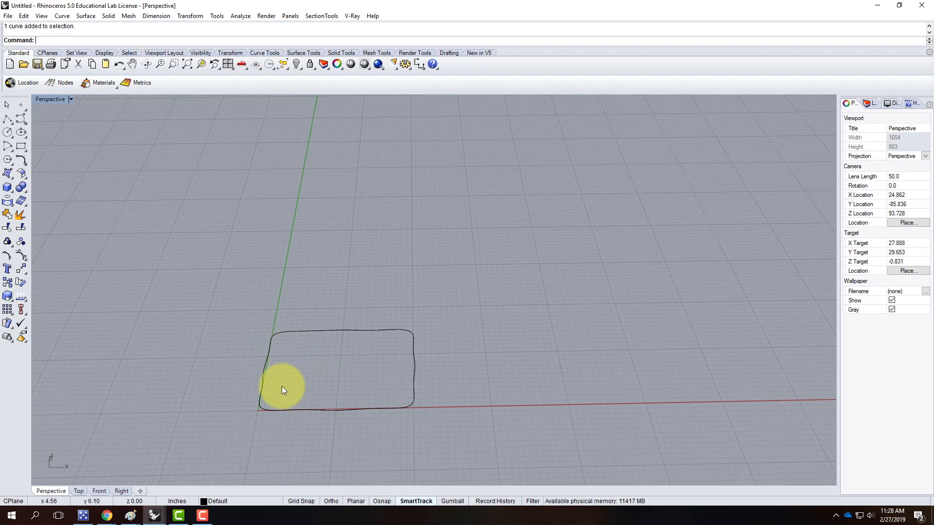
{"action": "left_click", "coordinate": [265, 365]}
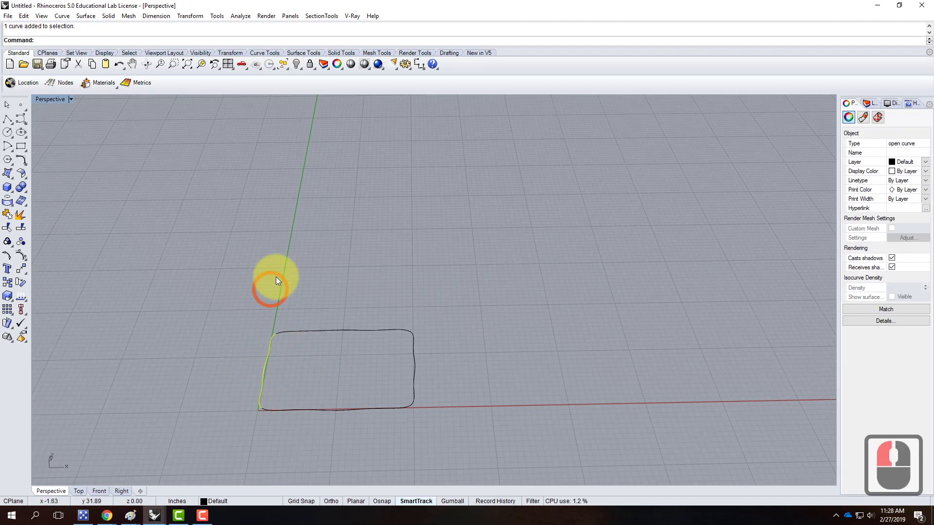
{"action": "left_click", "coordinate": [416, 391]}
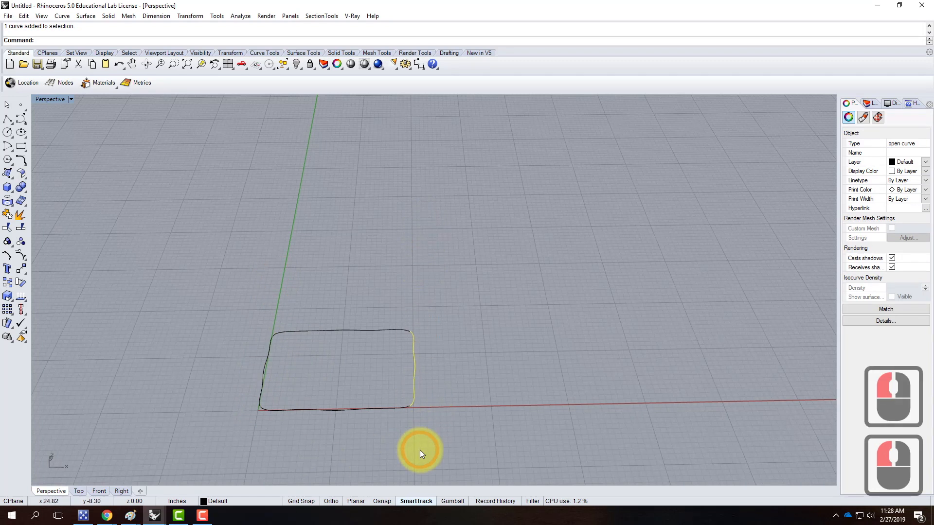
{"action": "left_click", "coordinate": [345, 408]}
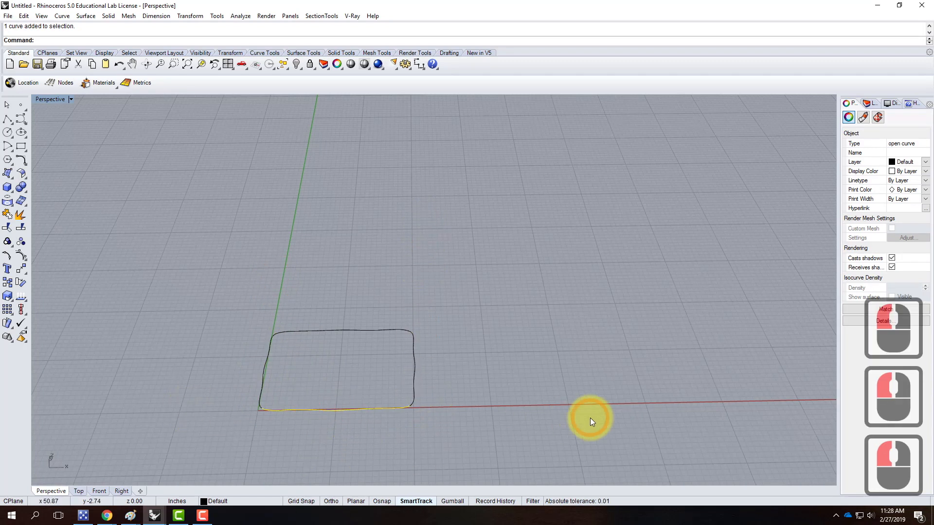
{"action": "left_click", "coordinate": [295, 331]}
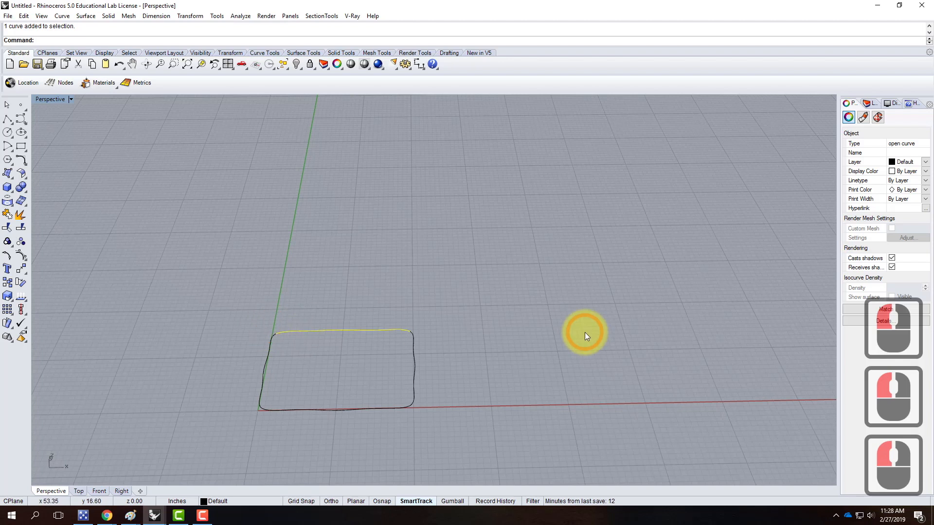
{"action": "left_click", "coordinate": [240, 270]}
Select all four outline curves and create a Curve Network surface with edge tolerance 0.01, interior tolerance 0.1 and Position matching on all edges.
{"action": "left_click_drag", "start_coordinate": [201, 277], "coordinate": [501, 469]}
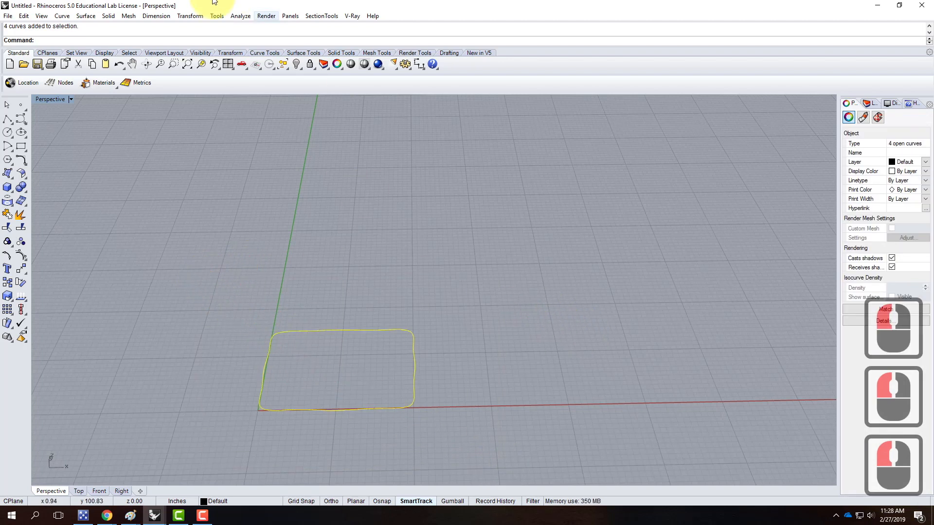
{"action": "left_click", "coordinate": [80, 15]}
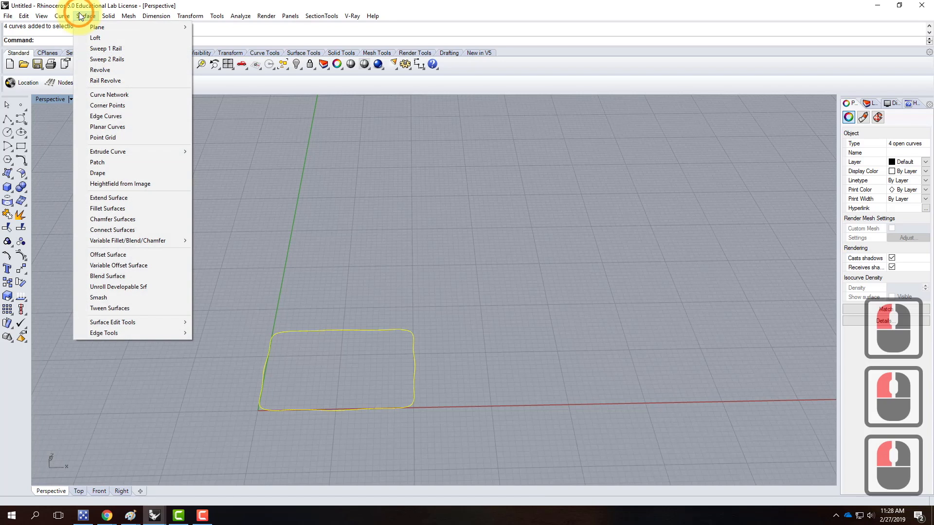
{"action": "left_click", "coordinate": [103, 96]}
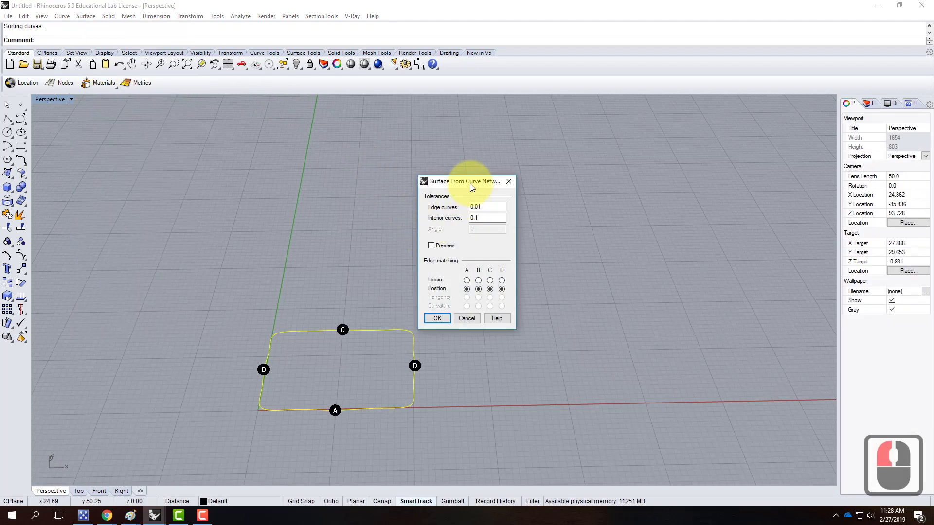
{"action": "left_click_drag", "start_coordinate": [469, 183], "coordinate": [531, 170]}
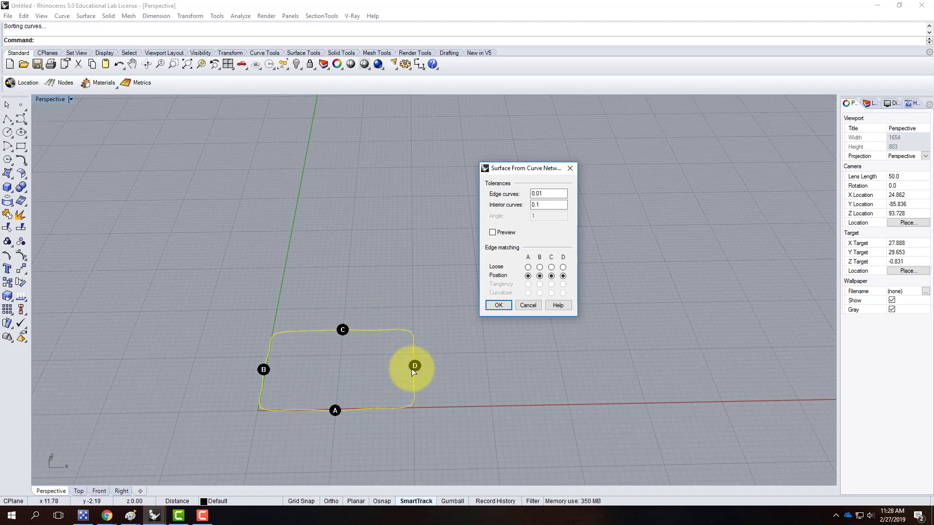
{"action": "left_click", "coordinate": [499, 305]}
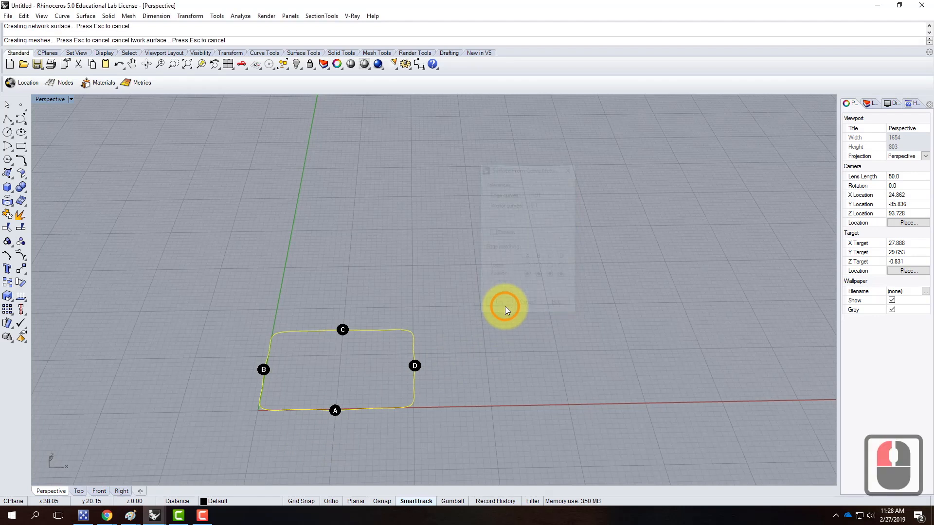
Examine the network surface and its undulating edges from several angles.
{"action": "scroll", "coordinate": [409, 417], "scroll_direction": "up", "scroll_amount": 4}
{"action": "right_click_drag", "start_coordinate": [410, 417], "coordinate": [392, 396]}
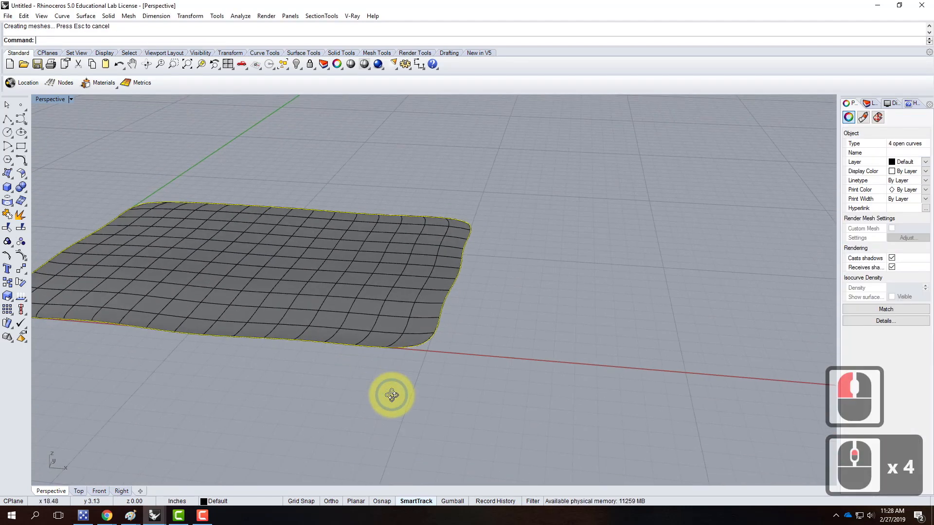
{"action": "left_click", "coordinate": [416, 317]}
{"action": "right_click_drag", "start_coordinate": [492, 361], "coordinate": [519, 346]}
{"action": "scroll", "coordinate": [301, 291], "scroll_direction": "up", "scroll_amount": 4}
{"action": "mouse_move", "coordinate": [301, 292]}
{"action": "right_mouse_down"}
{"action": "mouse_move", "coordinate": [381, 266]}
{"action": "mouse_move", "coordinate": [349, 291]}
{"action": "mouse_move", "coordinate": [302, 302]}
{"action": "right_mouse_up"}
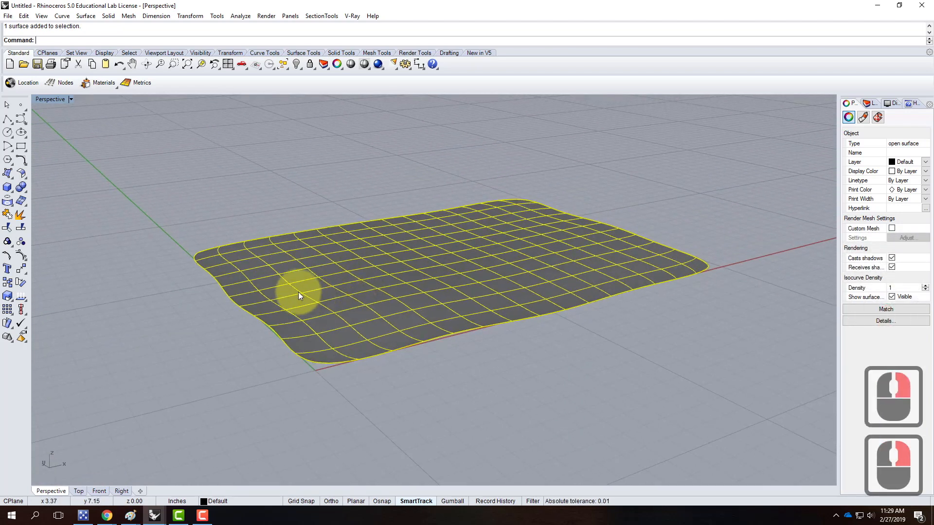
{"action": "left_click", "coordinate": [567, 360]}
{"action": "right_click_drag", "start_coordinate": [688, 356], "coordinate": [659, 346]}
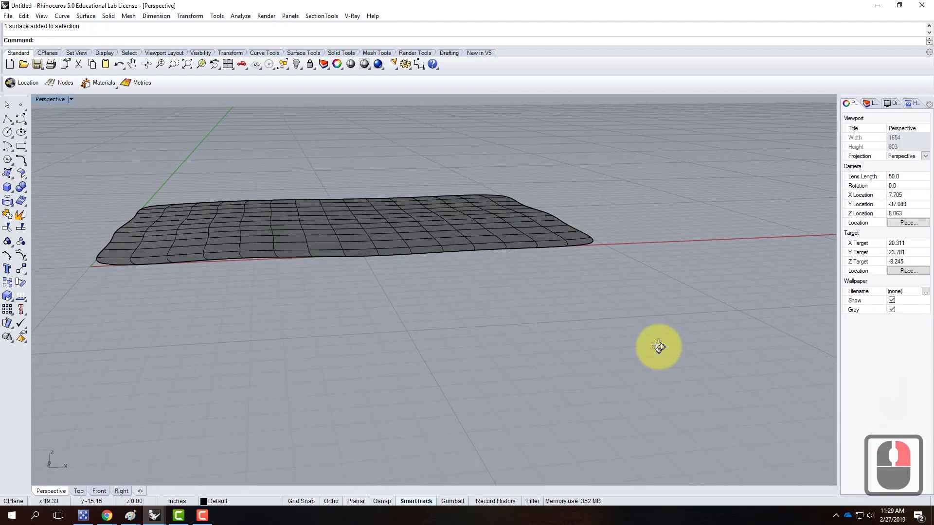
{"action": "right_click_drag", "start_coordinate": [588, 271], "coordinate": [590, 300]}
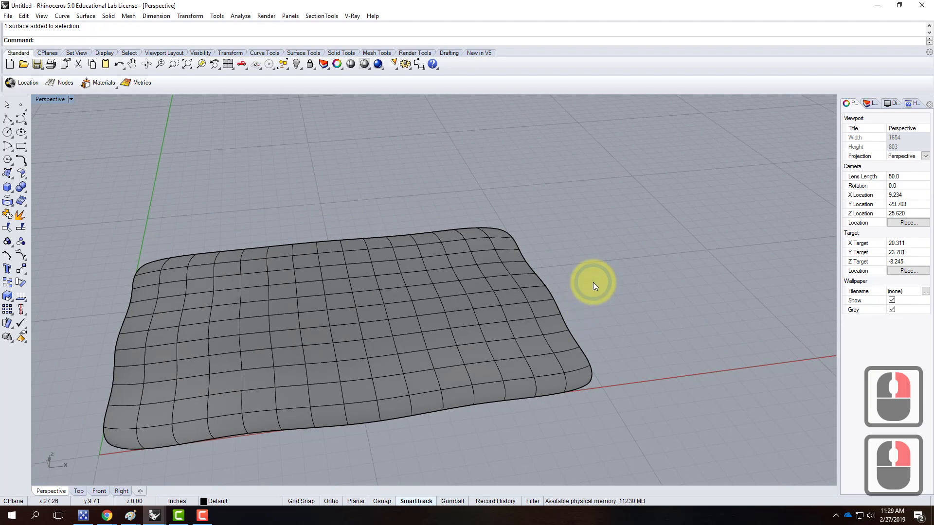
Delete the network surface while keeping the four outline curves.
{"action": "scroll", "coordinate": [592, 282], "scroll_direction": "down", "scroll_amount": 2}
{"action": "left_click", "coordinate": [463, 321]}
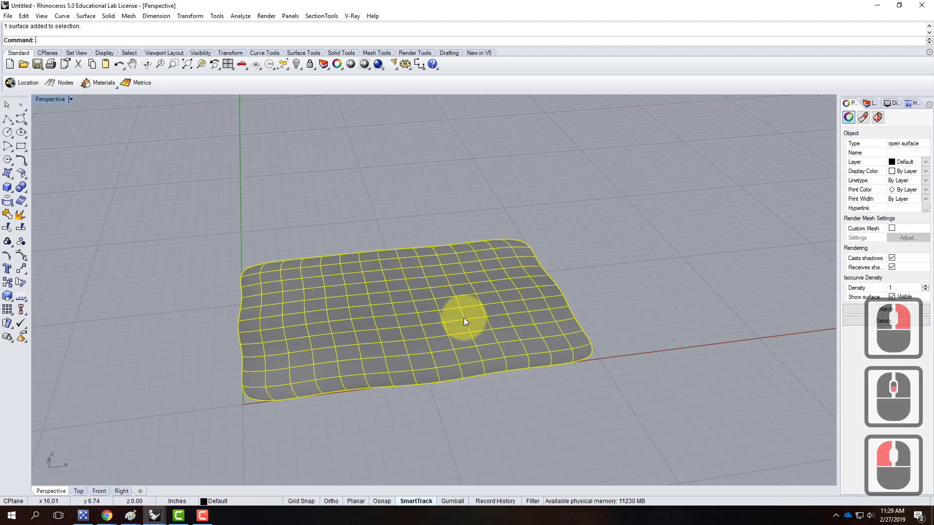
{"action": "key", "text": "Delete"}
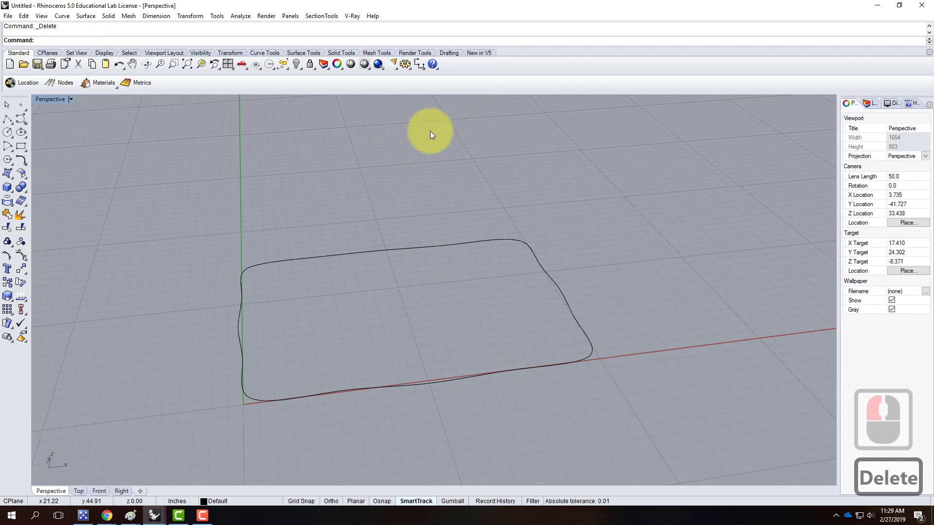
Select the four outline curves and copy them with the InPlace option.
{"action": "right_click_drag", "start_coordinate": [473, 277], "coordinate": [283, 174]}
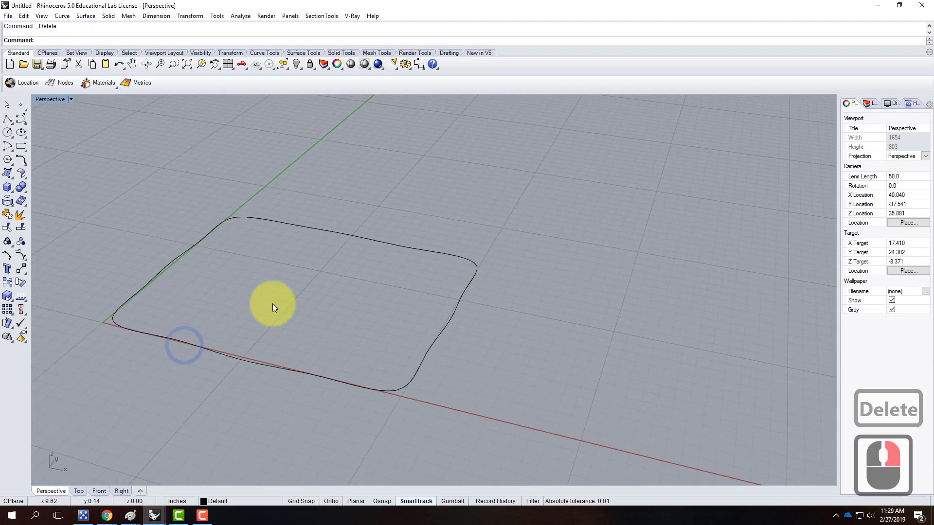
{"action": "scroll", "coordinate": [427, 289], "scroll_direction": "down", "scroll_amount": 2}
{"action": "left_click_drag", "start_coordinate": [179, 187], "coordinate": [501, 389]}
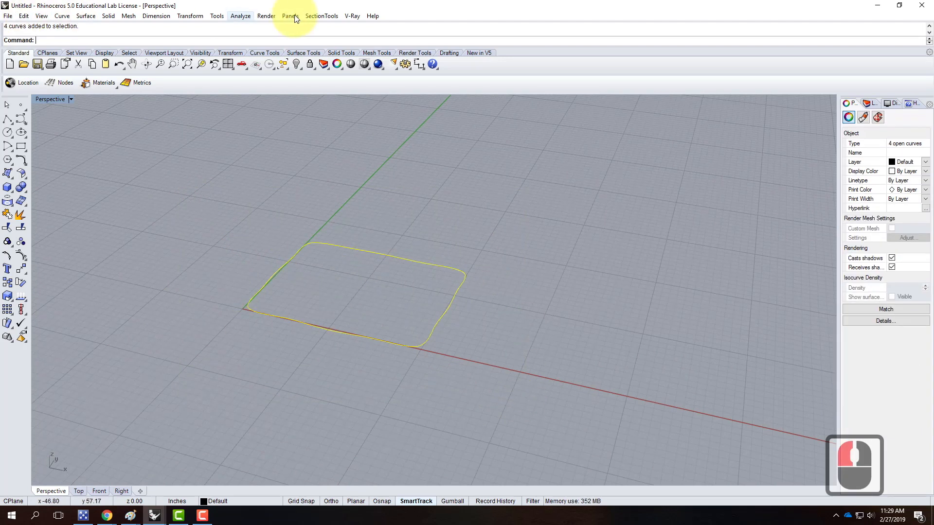
{"action": "left_click", "coordinate": [193, 19]}
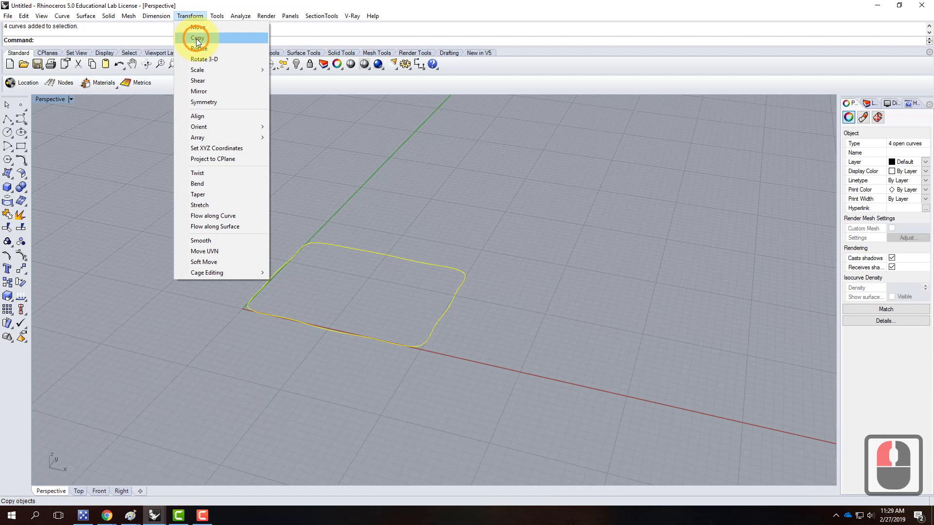
{"action": "left_click", "coordinate": [197, 39]}
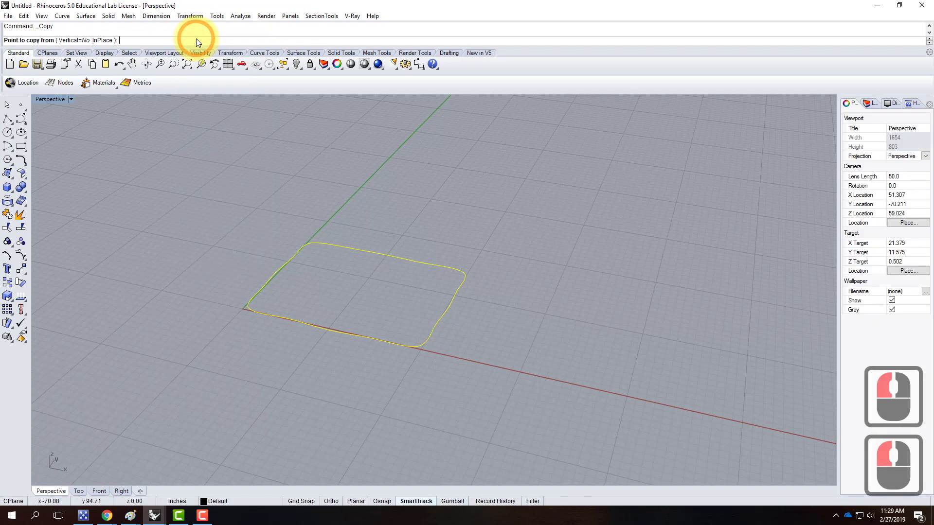
{"action": "left_click", "coordinate": [101, 40]}
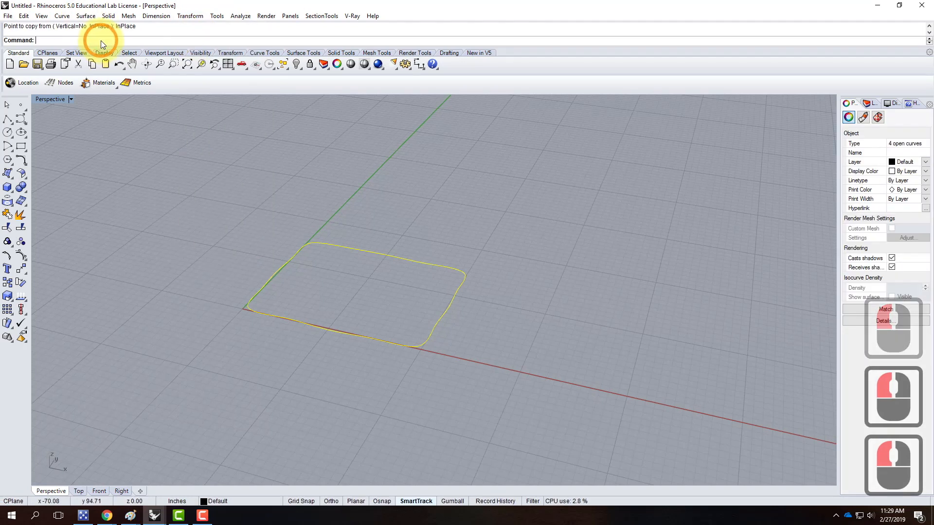
Move the selected outline curves 6" upward with Vertical=Yes.
{"action": "type", "text": "move"}
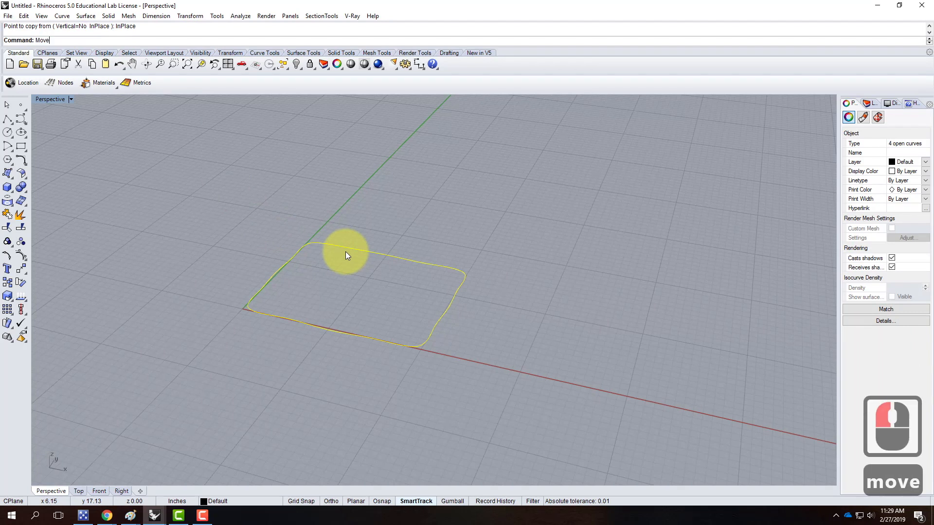
{"action": "key", "text": "Return"}
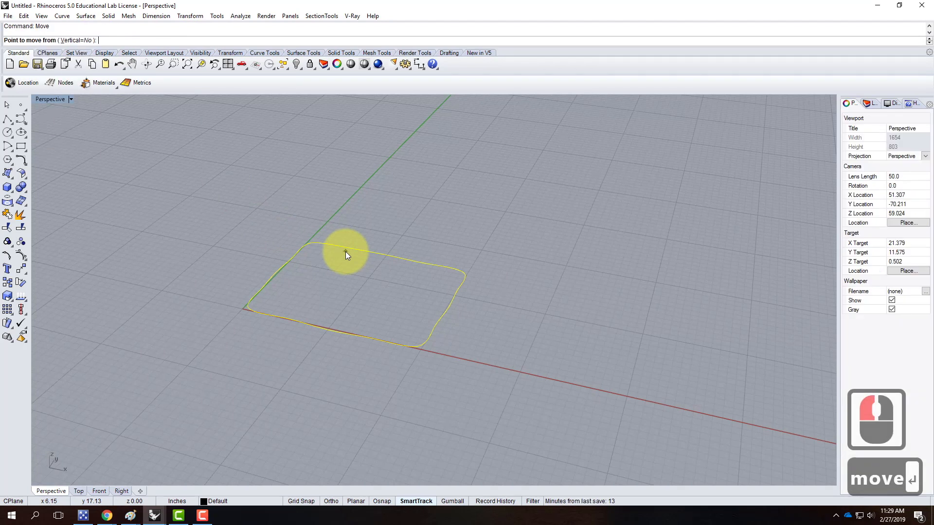
{"action": "type", "text": "v"}
{"action": "key", "text": "Return"}
{"action": "left_click", "coordinate": [364, 279]}
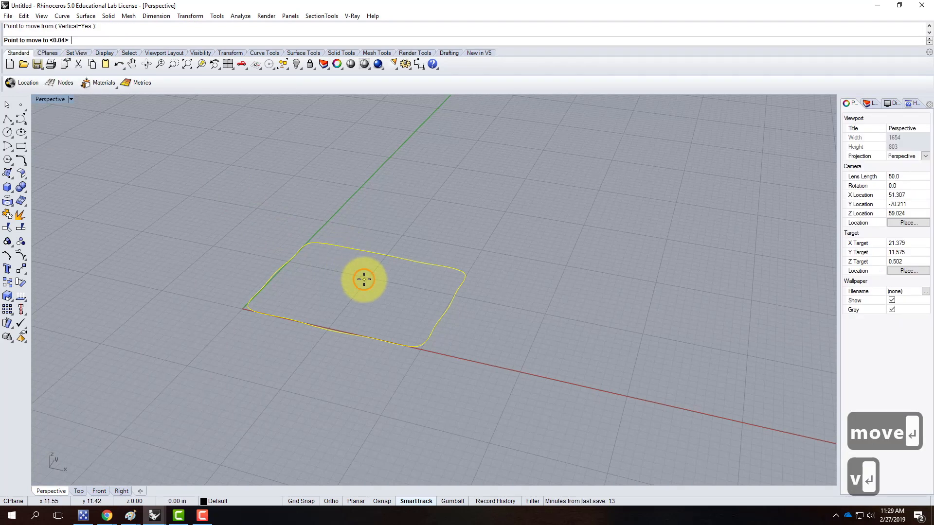
{"action": "type", "text": "6\""}
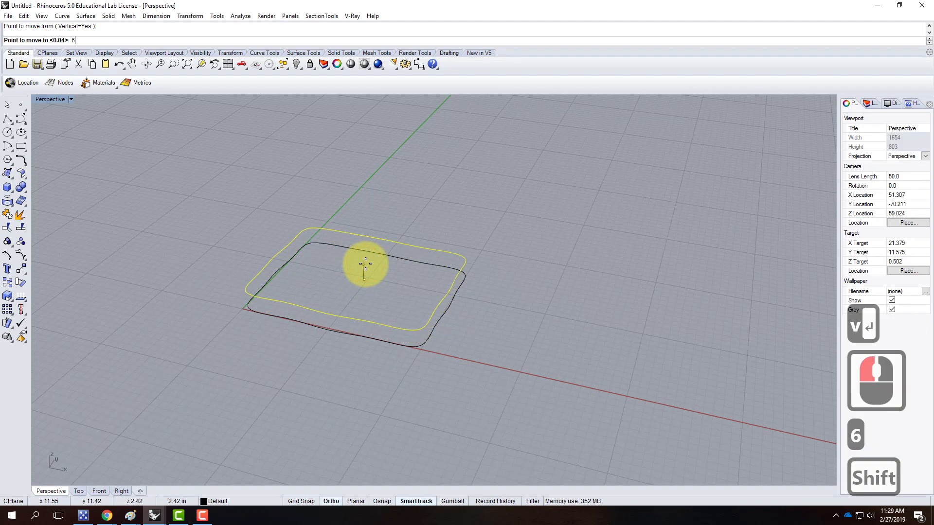
{"action": "key", "text": "Return"}
{"action": "right_click_drag", "start_coordinate": [527, 305], "coordinate": [607, 308]}
{"action": "left_click", "coordinate": [527, 255]}
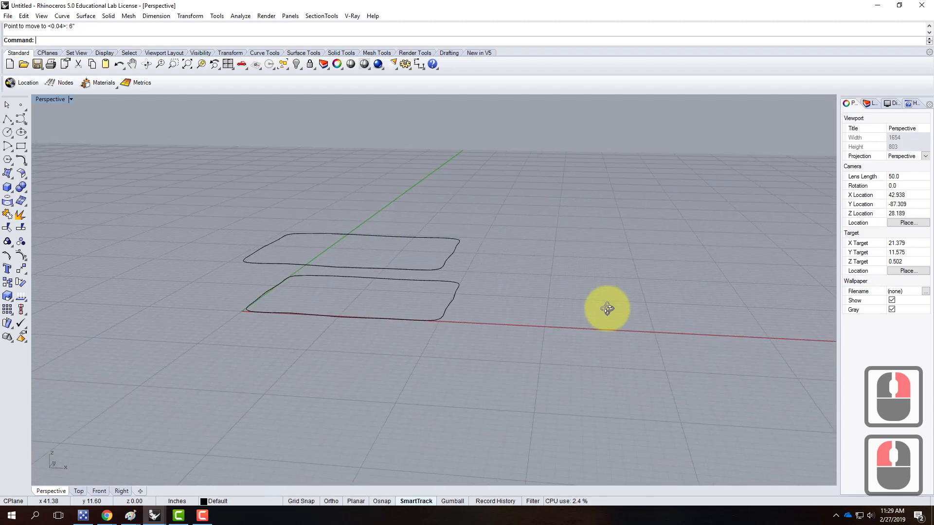
Select the four curves of the raised outline and show their edit points.
{"action": "left_click", "coordinate": [284, 265]}
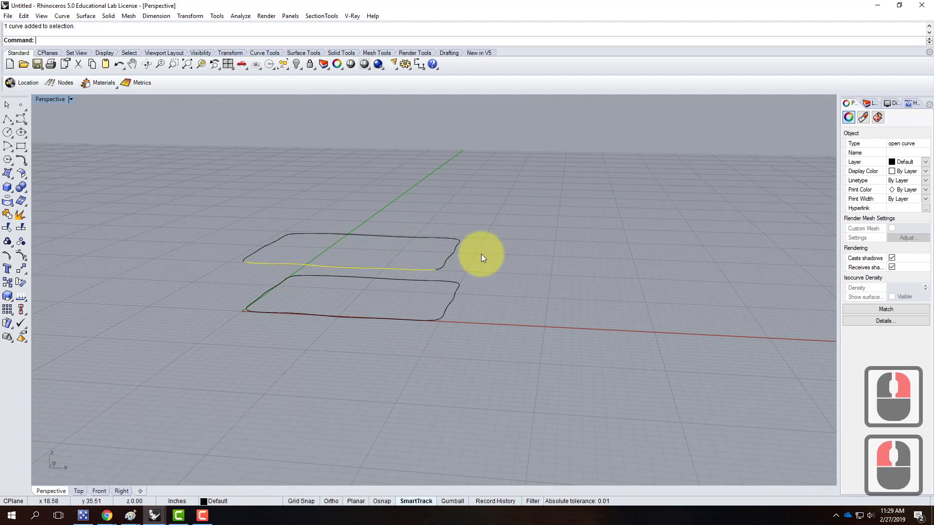
{"action": "right_click_drag", "start_coordinate": [502, 267], "coordinate": [450, 257]}
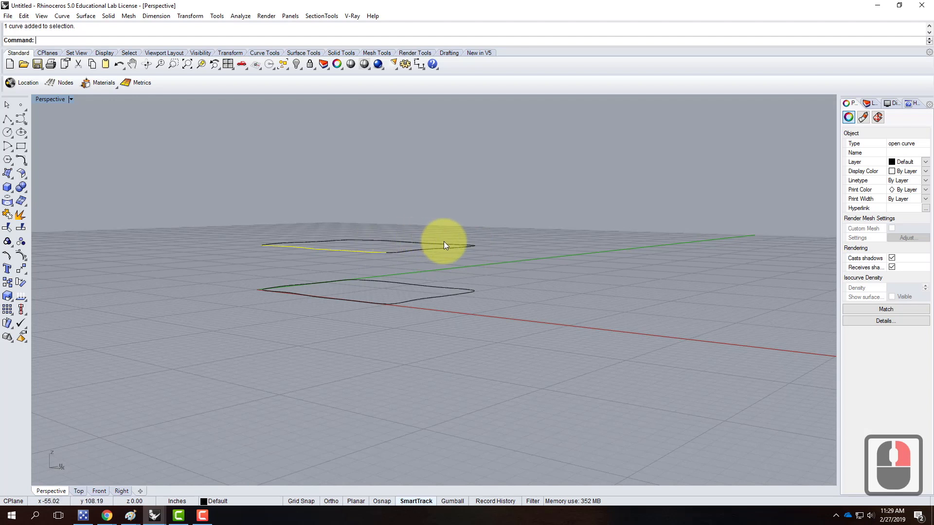
{"action": "left_click_drag", "start_coordinate": [197, 197], "coordinate": [496, 265]}
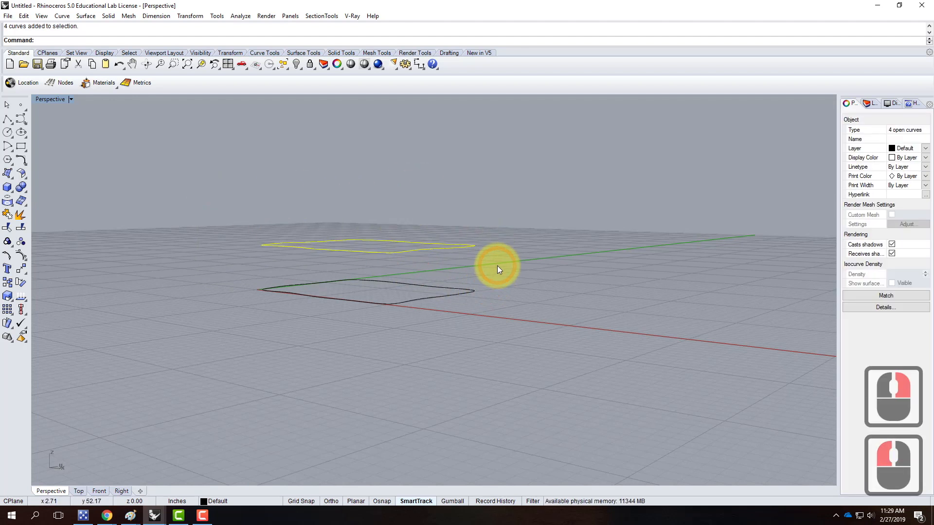
{"action": "left_click", "coordinate": [6, 257]}
Lower three edit points on one short side of the raised outline and two on the opposite short side vertically by about 0.54 in.
{"action": "right_click_drag", "start_coordinate": [333, 221], "coordinate": [391, 237]}
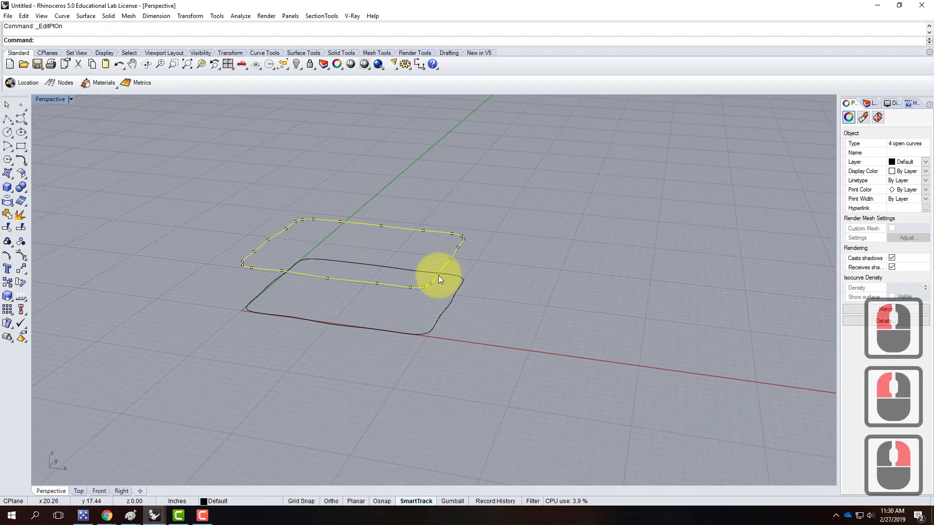
{"action": "left_click", "coordinate": [438, 275]}
{"action": "left_click", "coordinate": [458, 247], "text": "shift"}
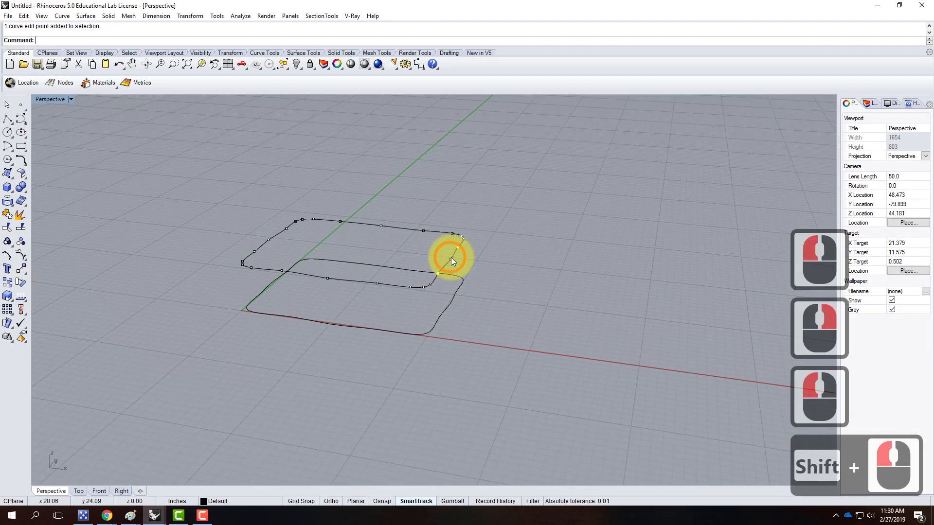
{"action": "left_click", "coordinate": [451, 260], "text": "shift"}
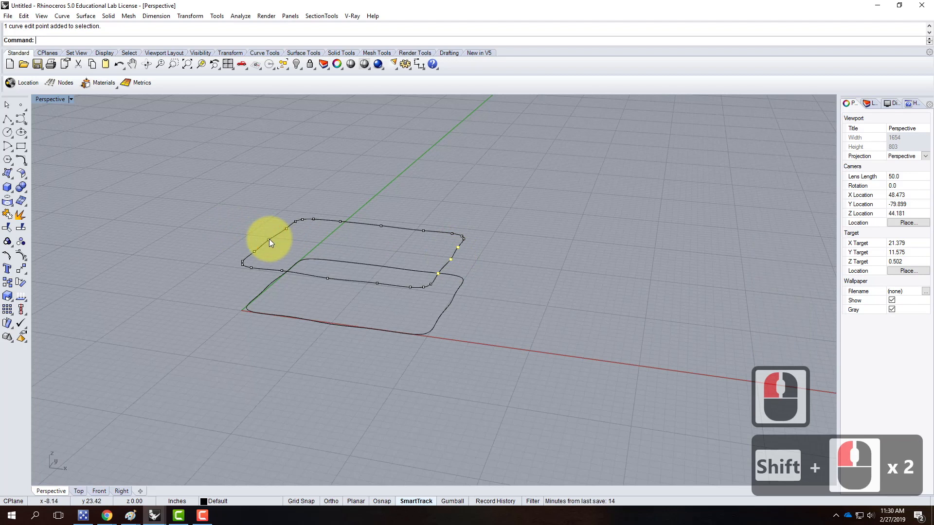
{"action": "left_click", "coordinate": [255, 251], "text": "shift"}
{"action": "left_click", "coordinate": [255, 251], "text": "shift"}
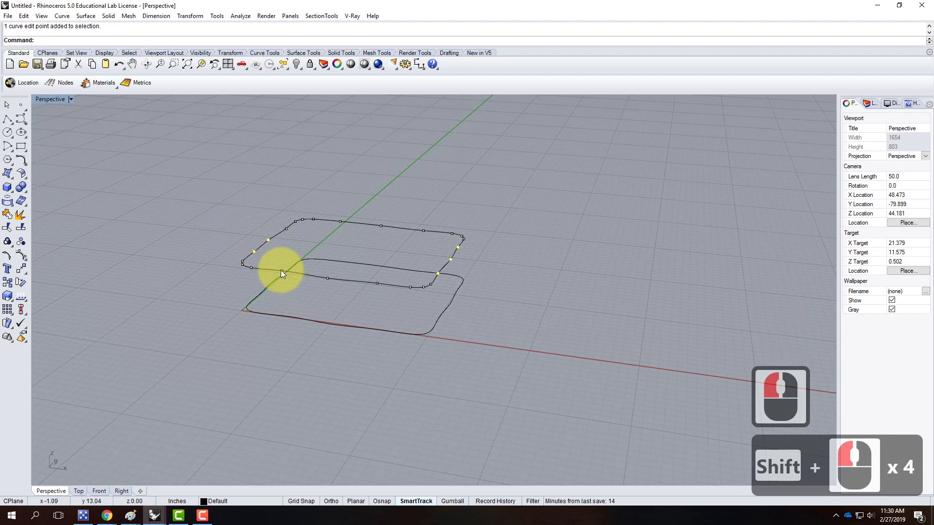
{"action": "left_click", "coordinate": [282, 270], "text": "shift"}
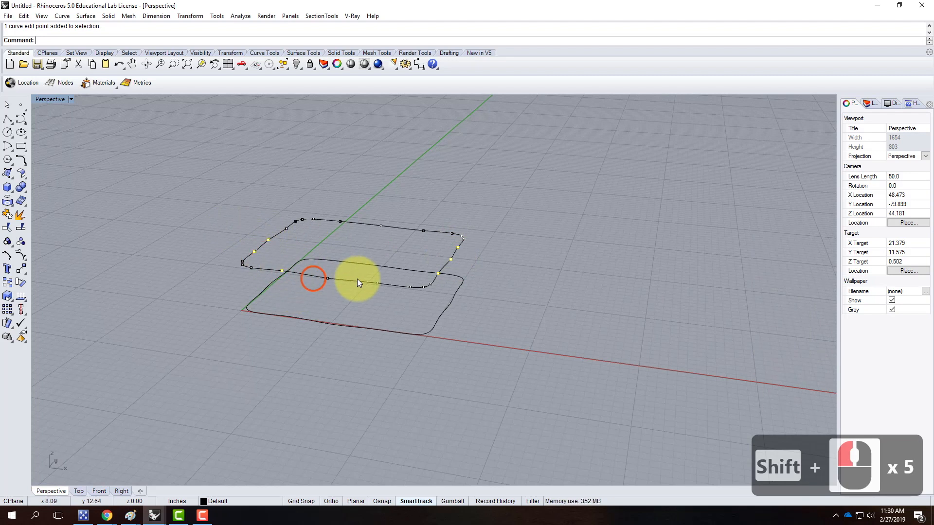
{"action": "left_click", "coordinate": [280, 272], "text": "shift"}
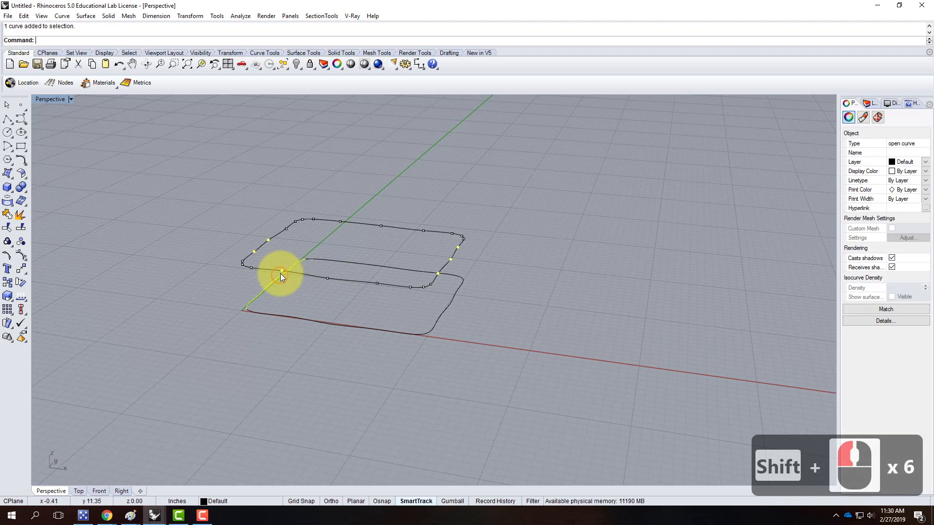
{"action": "left_click", "coordinate": [281, 273], "text": "ctrl"}
{"action": "left_click", "coordinate": [283, 271], "text": "ctrl"}
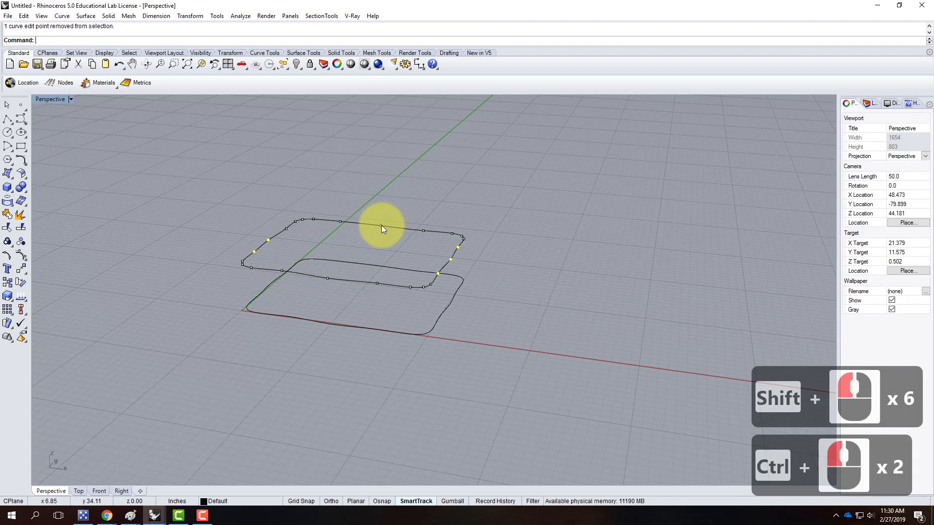
{"action": "left_click", "coordinate": [341, 222], "text": "shift"}
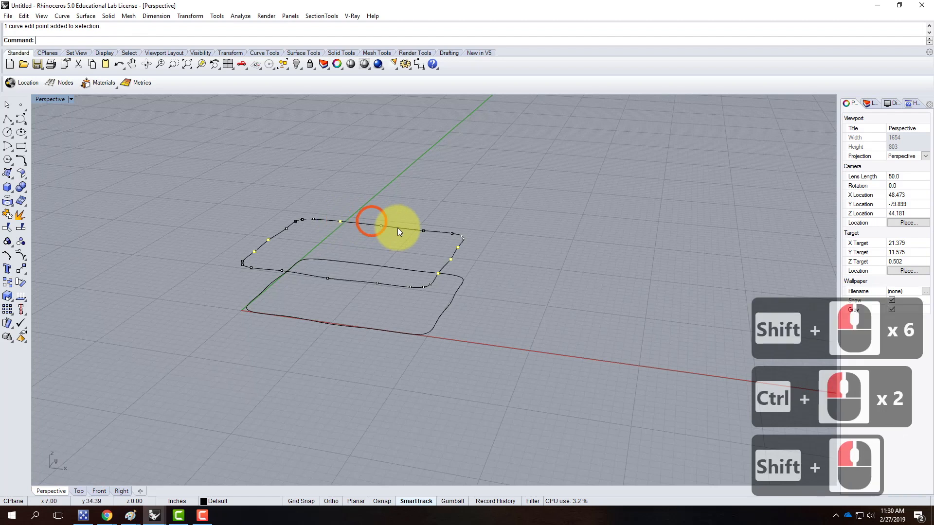
{"action": "left_click", "coordinate": [340, 222], "text": "ctrl"}
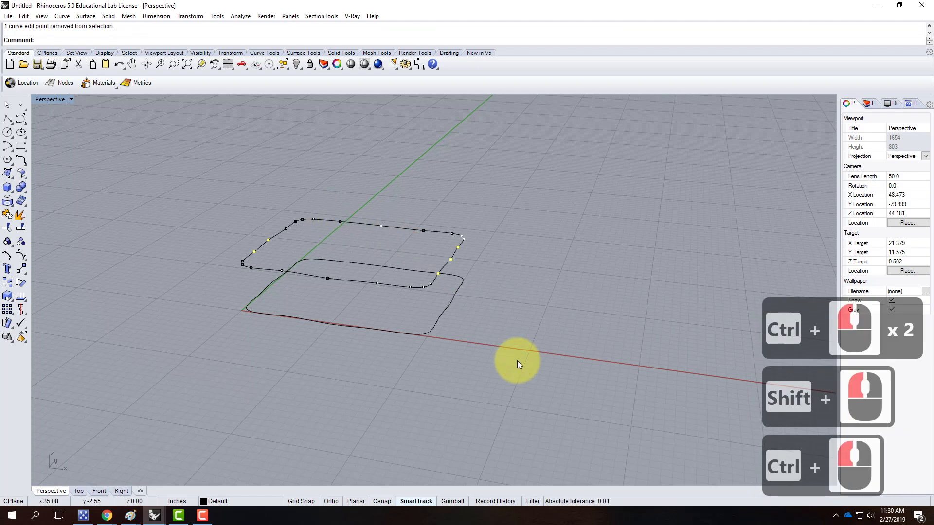
{"action": "type", "text": "move"}
{"action": "key", "text": "Return"}
{"action": "type", "text": "v"}
{"action": "key", "text": "Return"}
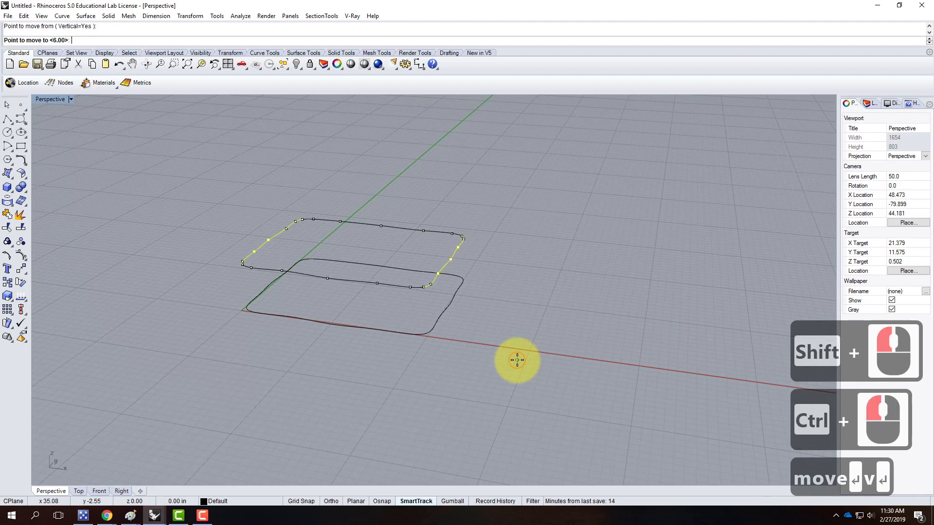
{"action": "left_click", "coordinate": [518, 362]}
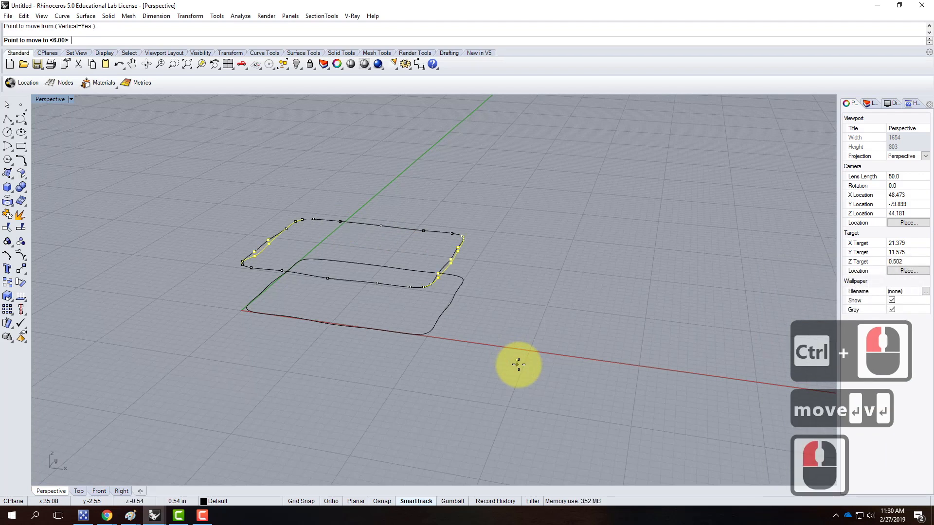
{"action": "left_click", "coordinate": [518, 364]}
Lower the two outer mid-span edit points of the raised outline's long side above the X axis vertically by about 0.57 in.
{"action": "left_click", "coordinate": [268, 267]}
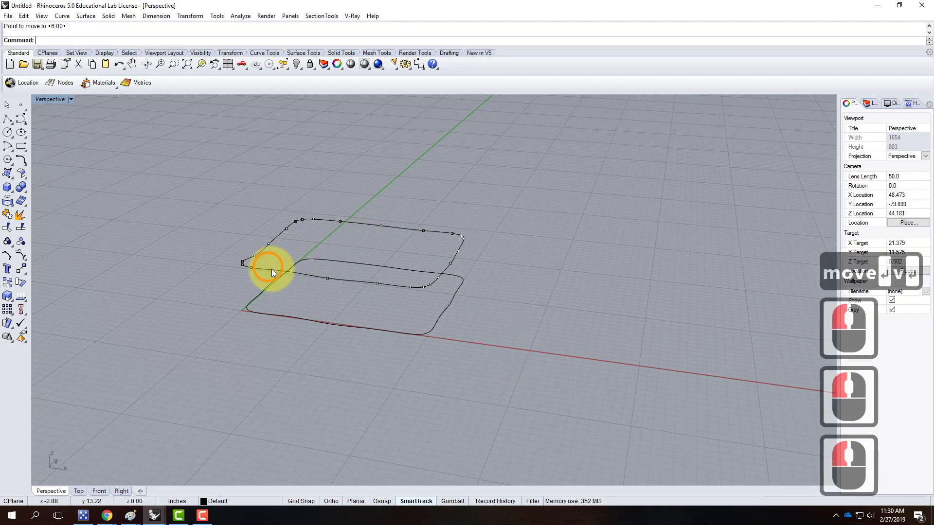
{"action": "left_click", "coordinate": [282, 269]}
{"action": "left_click", "coordinate": [378, 284], "text": "shift"}
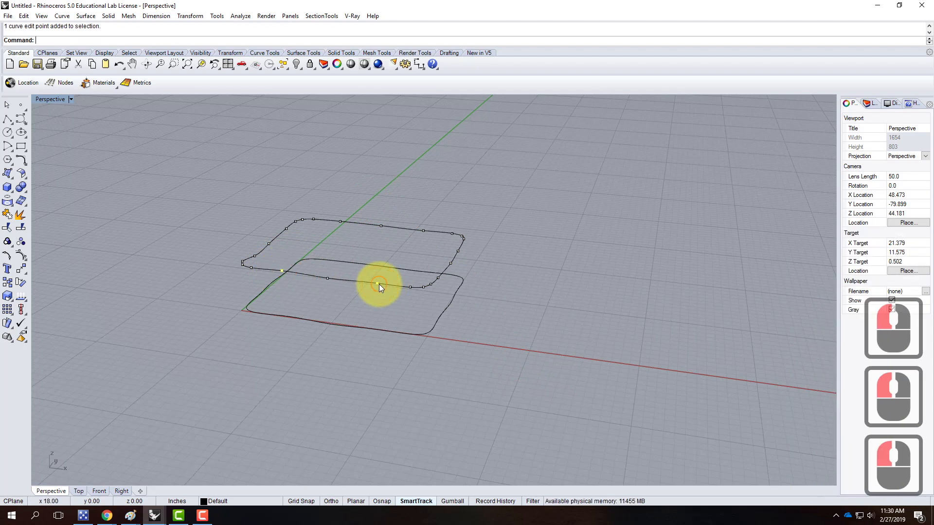
{"action": "left_click", "coordinate": [411, 275], "text": "shift"}
{"action": "type", "text": "move"}
{"action": "key", "text": "Return"}
{"action": "type", "text": "v"}
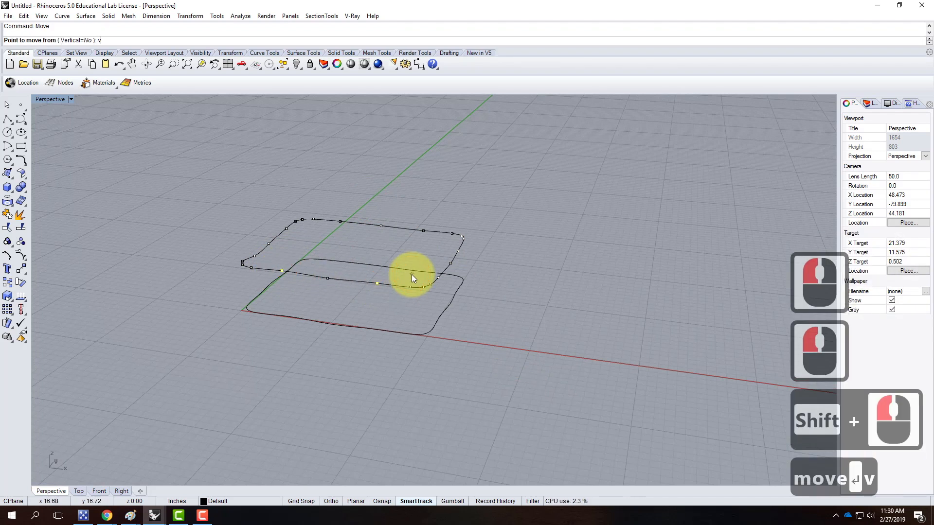
{"action": "key", "text": "Return"}
{"action": "left_click", "coordinate": [484, 325]}
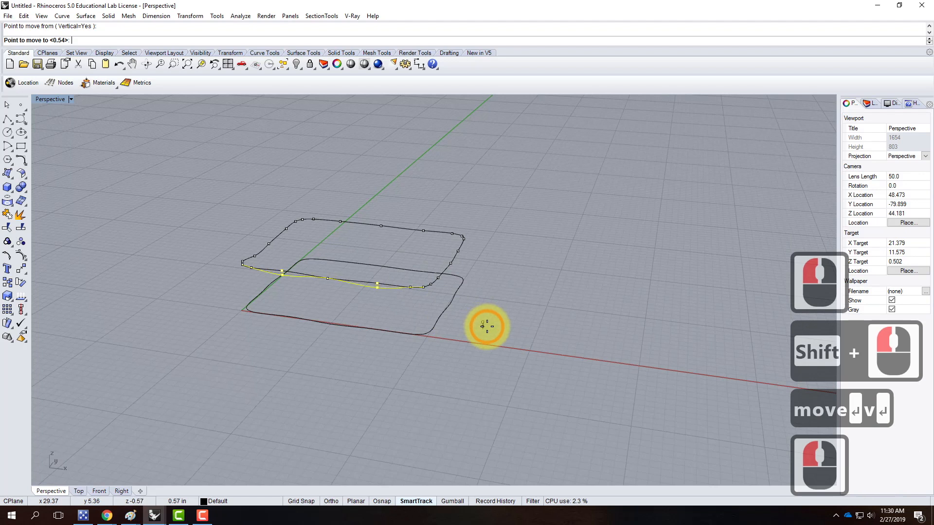
{"action": "left_click", "coordinate": [488, 327]}
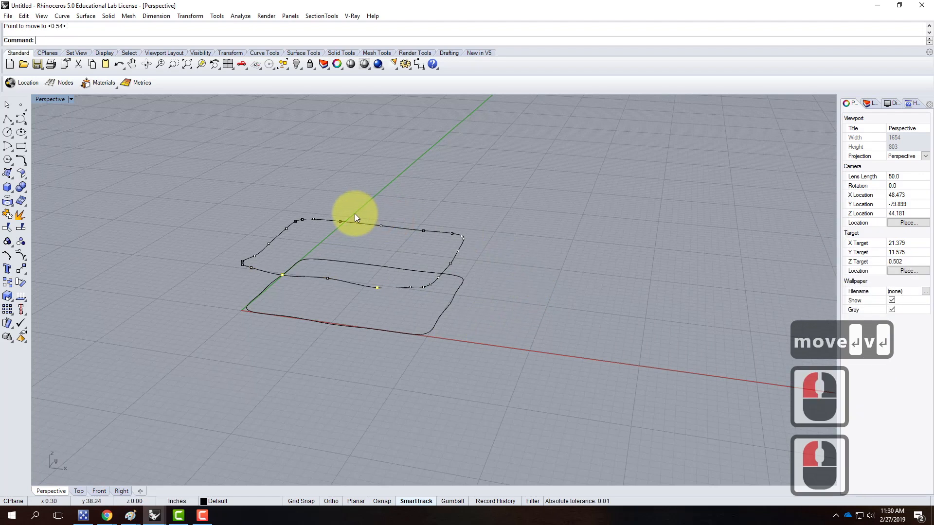
Raise the middle edit point of the raised outline's back long side vertically by about 0.24 in, and hide the edit points.
{"action": "left_click", "coordinate": [367, 212]}
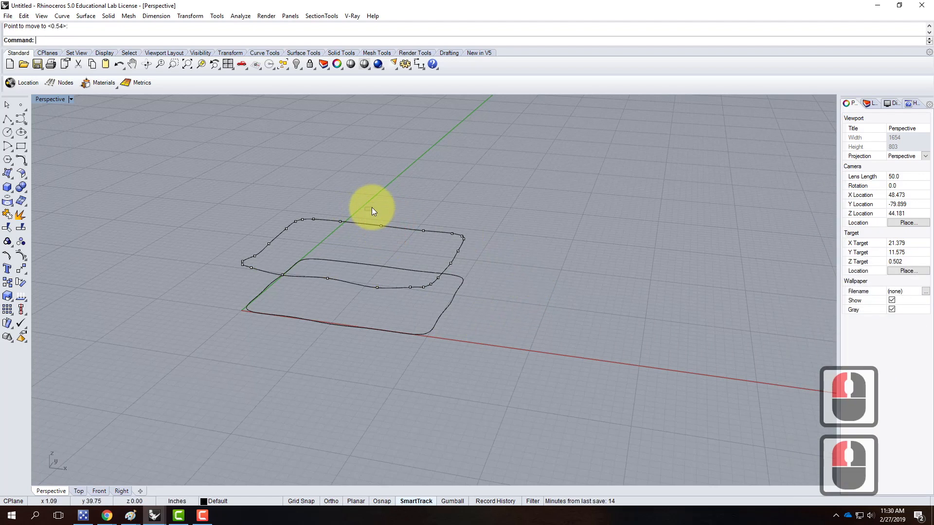
{"action": "left_click_drag", "start_coordinate": [337, 209], "coordinate": [429, 247]}
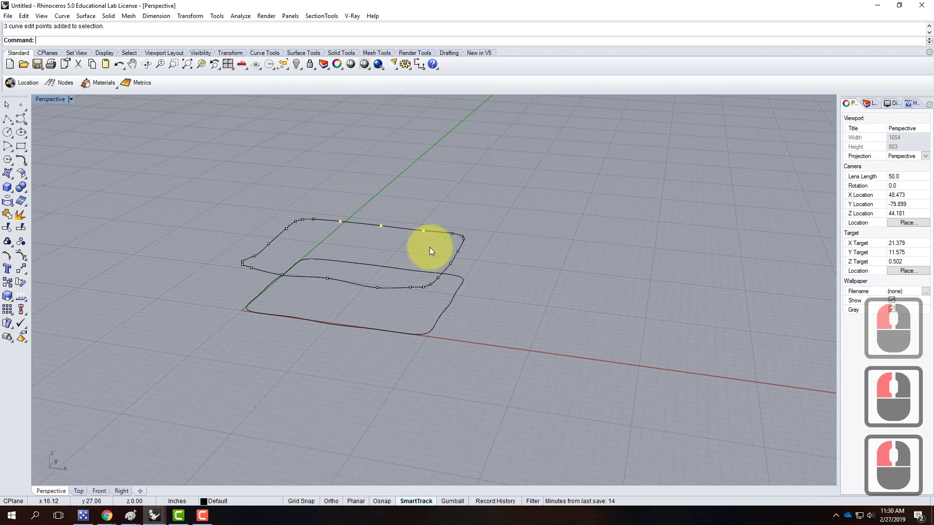
{"action": "left_click", "coordinate": [380, 210]}
{"action": "left_click_drag", "start_coordinate": [380, 210], "coordinate": [401, 243]}
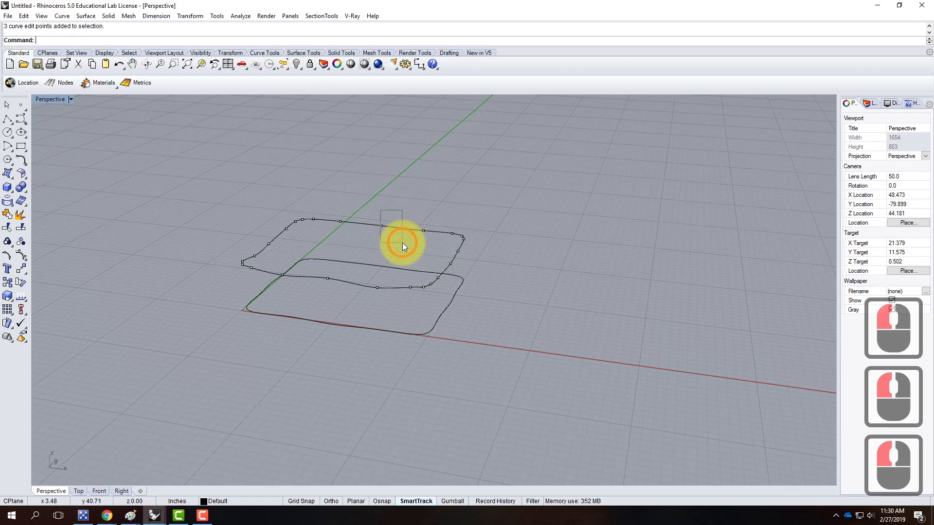
{"action": "type", "text": "mo"}
{"action": "key", "text": "Return"}
{"action": "type", "text": "v"}
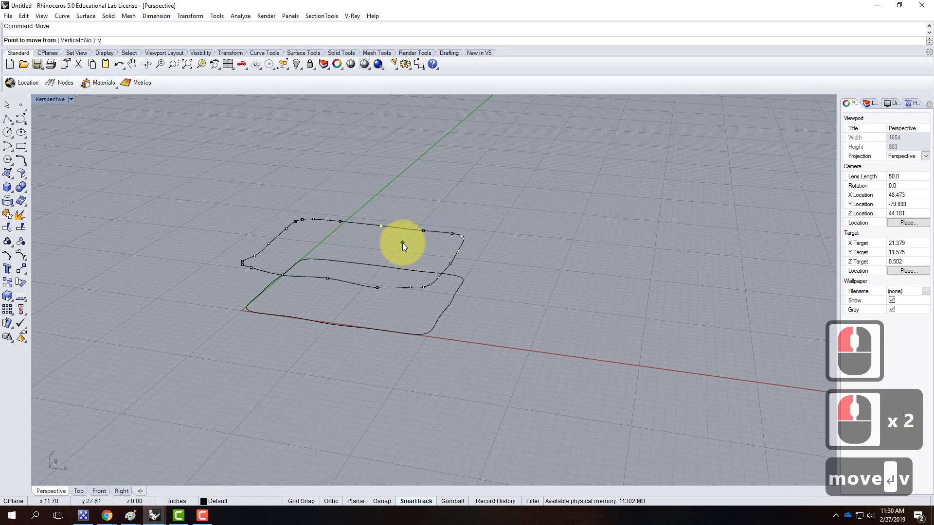
{"action": "key", "text": "Return"}
{"action": "left_click", "coordinate": [402, 243]}
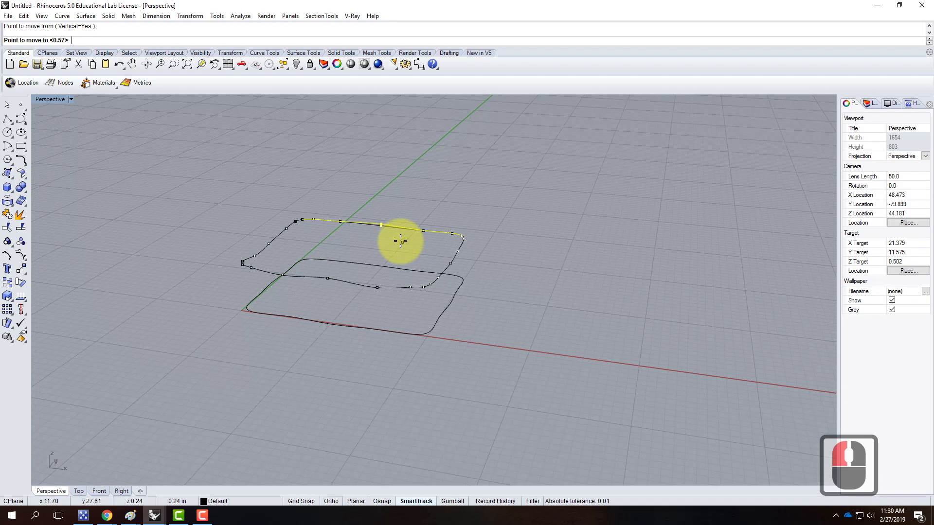
{"action": "left_click", "coordinate": [398, 241]}
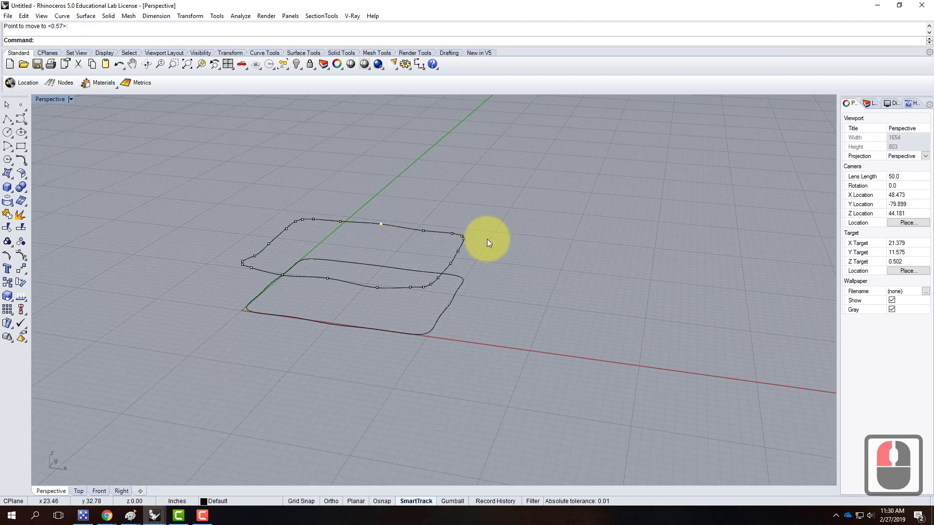
{"action": "key", "text": "Escape"}
{"action": "key", "text": "Escape"}
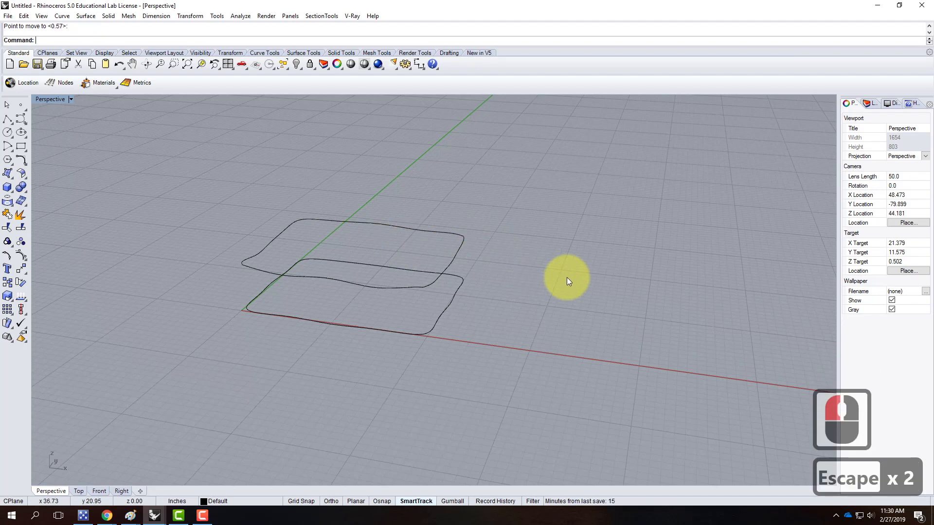
Examine the shape of the raised and lower outlines from several sides and heights.
{"action": "scroll", "coordinate": [565, 279], "scroll_direction": "down", "scroll_amount": 3}
{"action": "right_click_drag", "start_coordinate": [607, 289], "coordinate": [363, 250]}
{"action": "scroll", "coordinate": [396, 273], "scroll_direction": "up", "scroll_amount": 4}
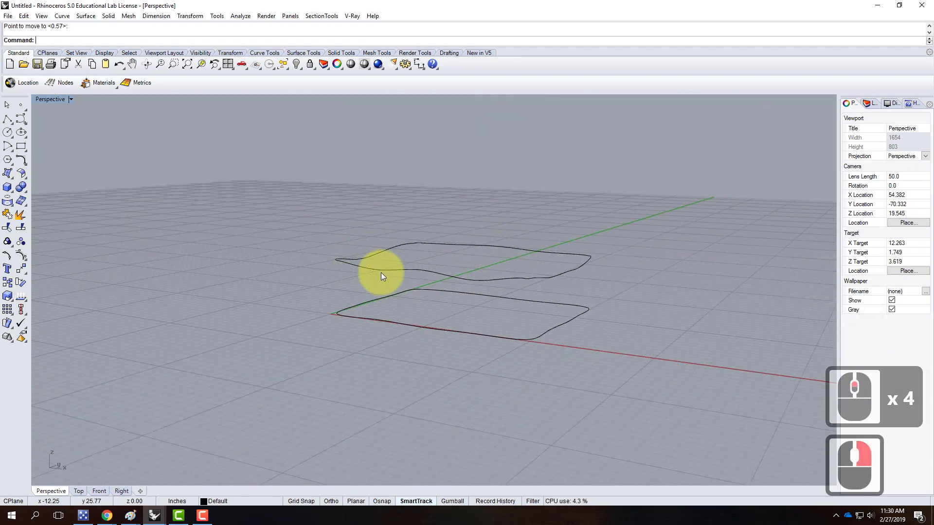
{"action": "mouse_move", "coordinate": [369, 254]}
{"action": "right_mouse_down"}
{"action": "mouse_move", "coordinate": [513, 263]}
{"action": "mouse_move", "coordinate": [363, 246]}
{"action": "right_mouse_up"}
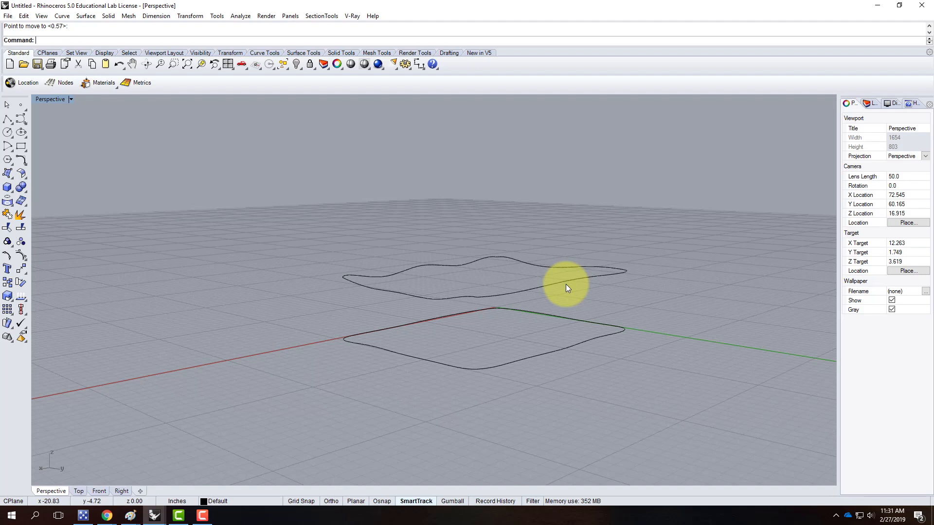
{"action": "right_click_drag", "start_coordinate": [517, 251], "coordinate": [545, 292]}
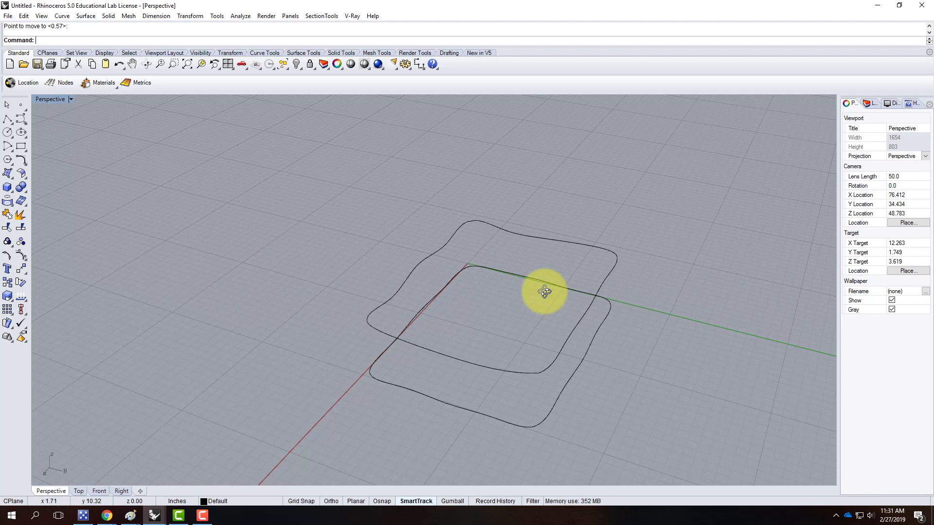
{"action": "right_click_drag", "start_coordinate": [394, 291], "coordinate": [529, 264]}
{"action": "scroll", "coordinate": [600, 302], "scroll_direction": "up", "scroll_amount": 4}
{"action": "right_click_drag", "start_coordinate": [600, 302], "coordinate": [642, 299]}
{"action": "scroll", "coordinate": [642, 291], "scroll_direction": "down", "scroll_amount": 3}
{"action": "scroll", "coordinate": [338, 317], "scroll_direction": "up", "scroll_amount": 2}
{"action": "right_click_drag", "start_coordinate": [338, 317], "coordinate": [471, 319]}
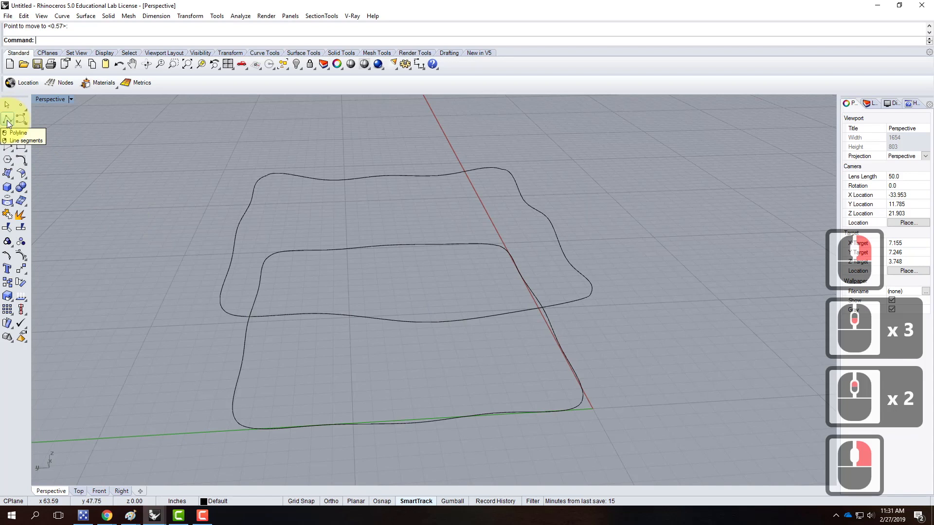
Start a polyline and enable the End, Mid and Perp object snaps.
{"action": "left_click", "coordinate": [7, 121]}
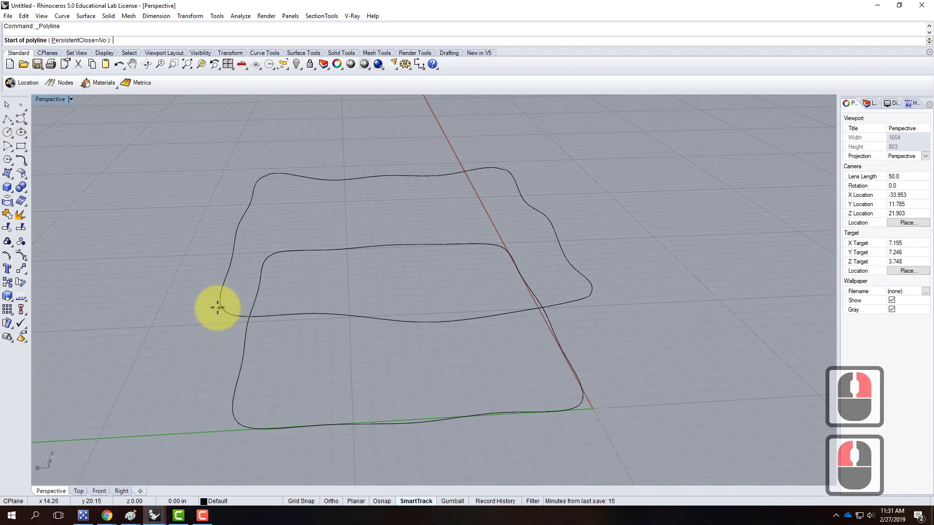
{"action": "left_click", "coordinate": [390, 500]}
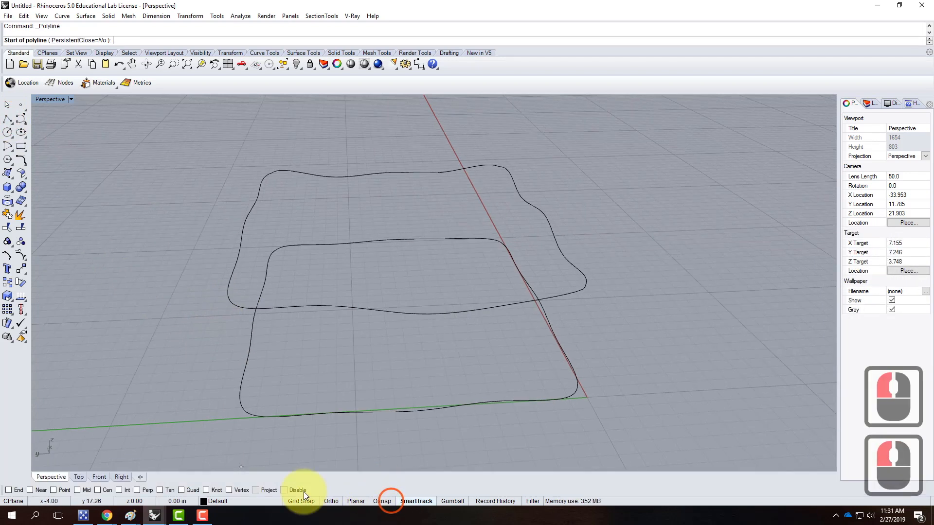
{"action": "left_click", "coordinate": [8, 490]}
{"action": "left_click", "coordinate": [78, 489]}
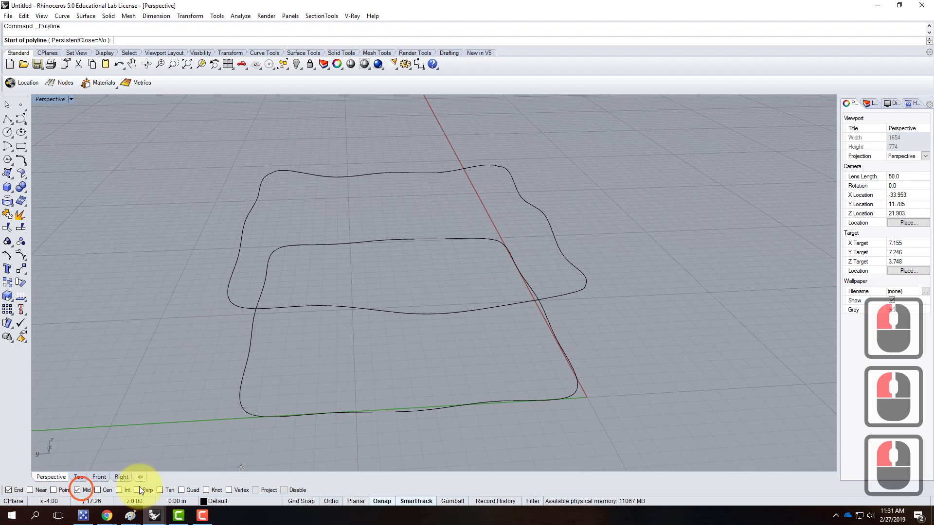
{"action": "left_click", "coordinate": [137, 490]}
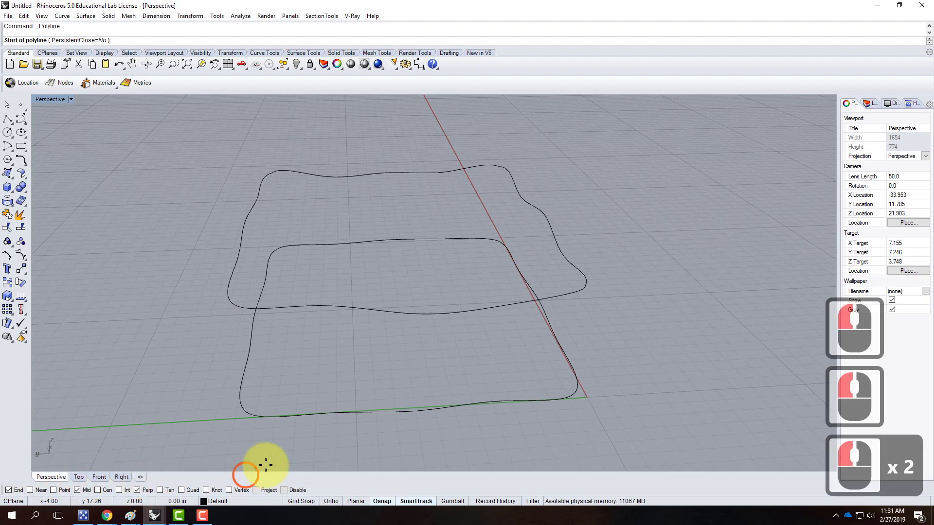
Draw a straight polyline from the raised outline's corner endpoint at the far end of the Y-axis side to the matching lower endpoint.
{"action": "left_click", "coordinate": [233, 306]}
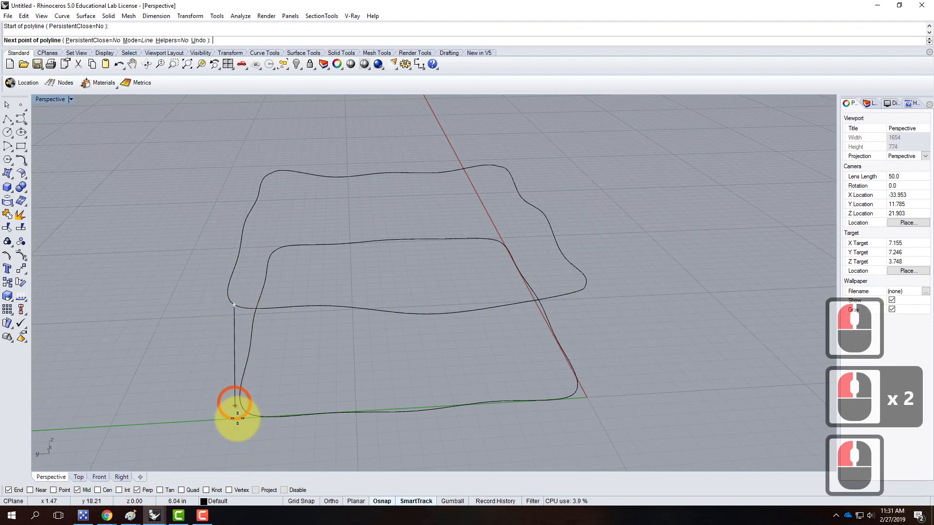
{"action": "left_click", "coordinate": [245, 412]}
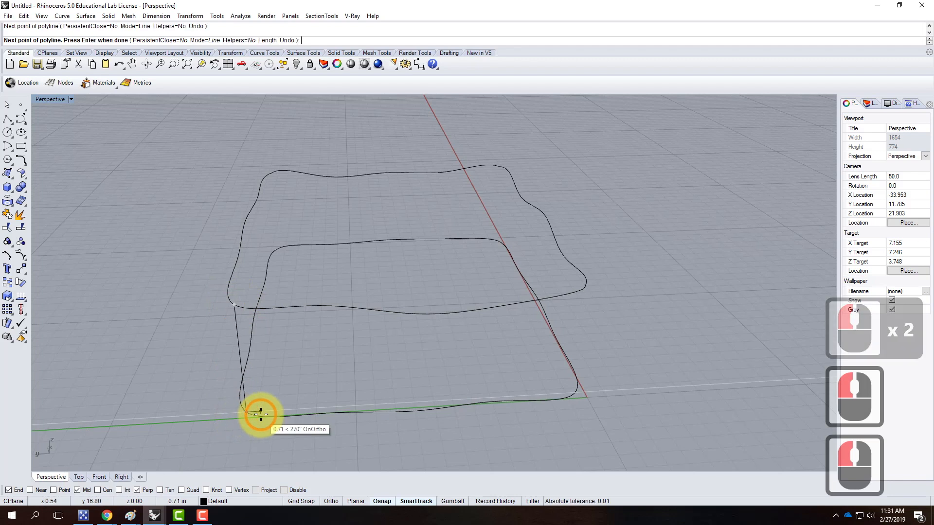
{"action": "key", "text": "Return"}
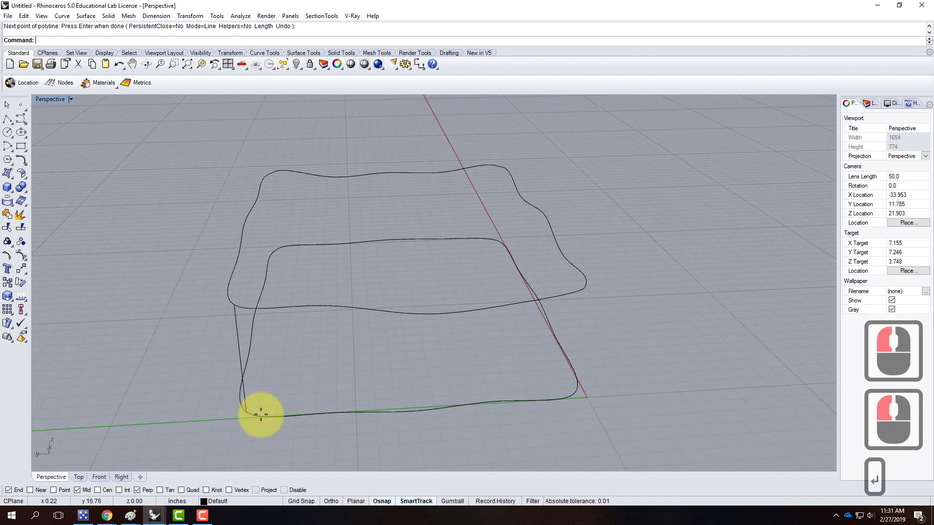
Draw a straight polyline from the raised outline's corner endpoint near the origin to the matching lower outline endpoint.
{"action": "right_click", "coordinate": [610, 300]}
{"action": "left_click", "coordinate": [587, 290]}
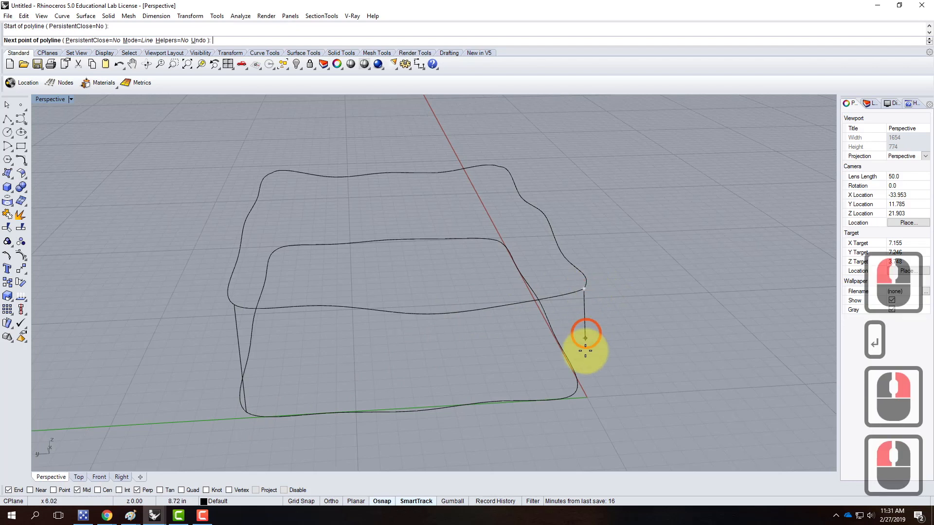
{"action": "left_click", "coordinate": [575, 390]}
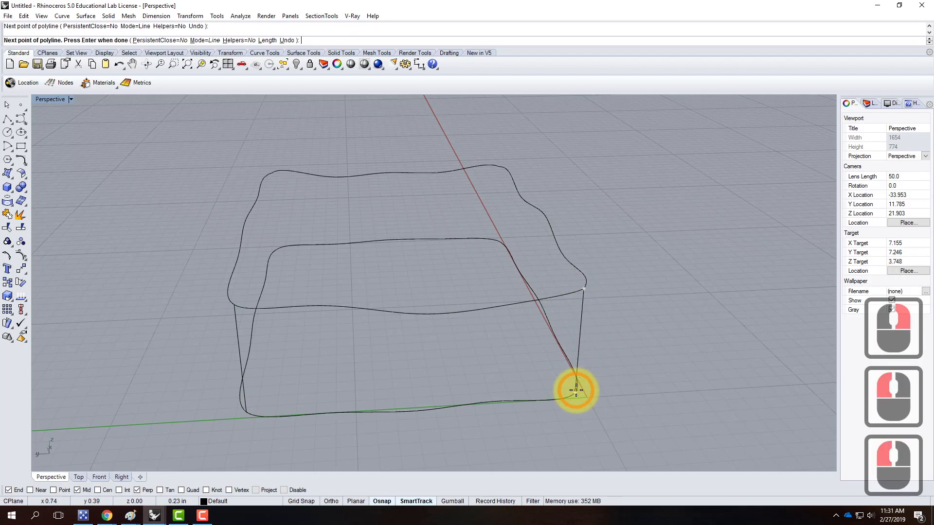
{"action": "key", "text": "Return"}
Draw a straight polyline joining the raised and lower endpoints at the corner diagonally opposite the origin.
{"action": "right_click_drag", "start_coordinate": [289, 331], "coordinate": [512, 264]}
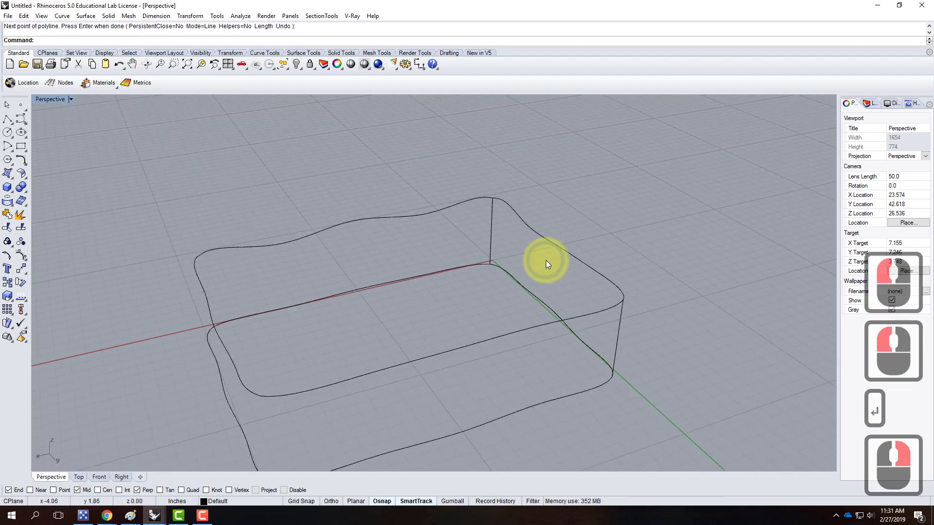
{"action": "scroll", "coordinate": [549, 255], "scroll_direction": "down", "scroll_amount": 4}
{"action": "scroll", "coordinate": [383, 365], "scroll_direction": "up", "scroll_amount": 3}
{"action": "right_click", "coordinate": [478, 261]}
{"action": "left_click", "coordinate": [478, 258]}
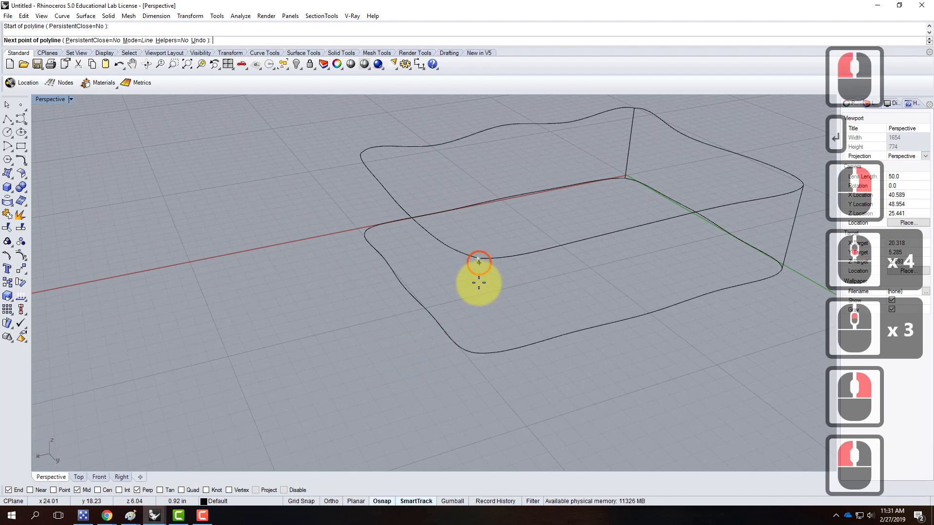
{"action": "left_click", "coordinate": [471, 353]}
{"action": "key", "text": "Return"}
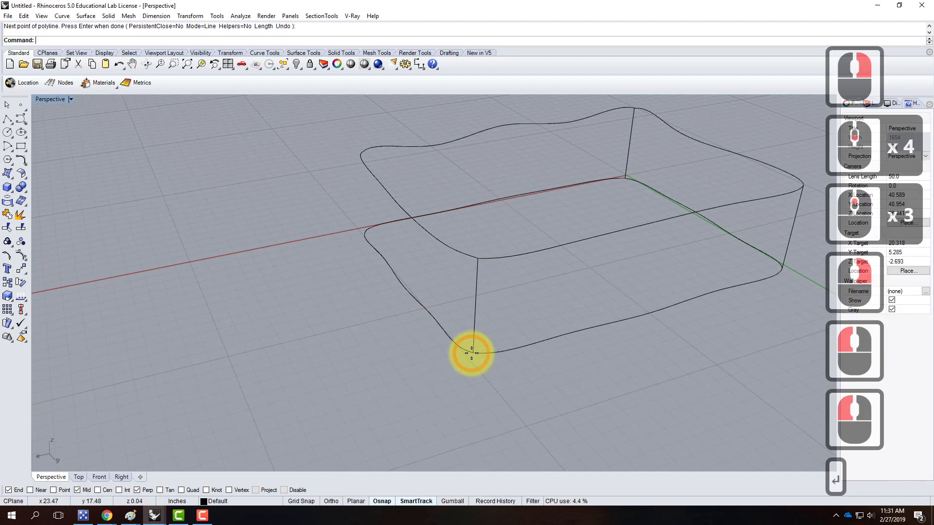
Connect the raised and lower corner endpoints at the far end of the X-axis side with a straight polyline.
{"action": "right_click_drag", "start_coordinate": [477, 351], "coordinate": [486, 269]}
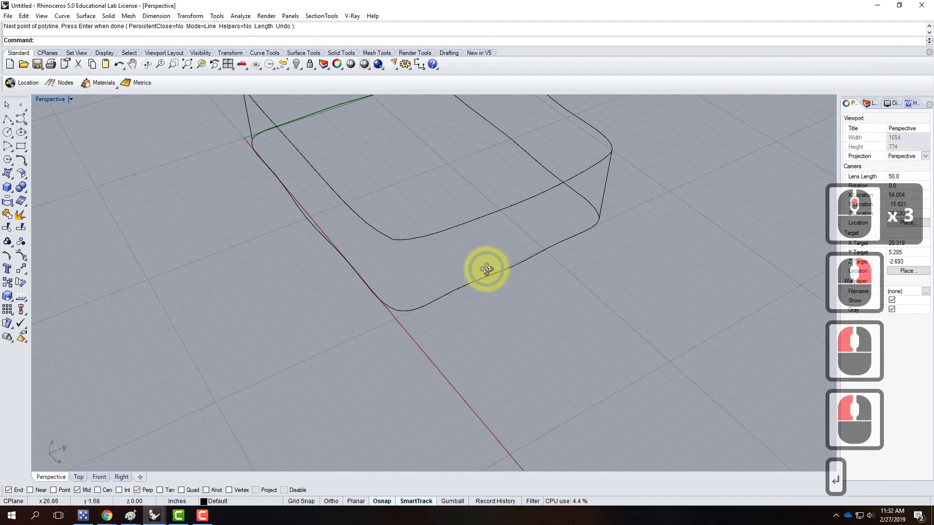
{"action": "right_click", "coordinate": [404, 244]}
{"action": "left_click", "coordinate": [395, 240]}
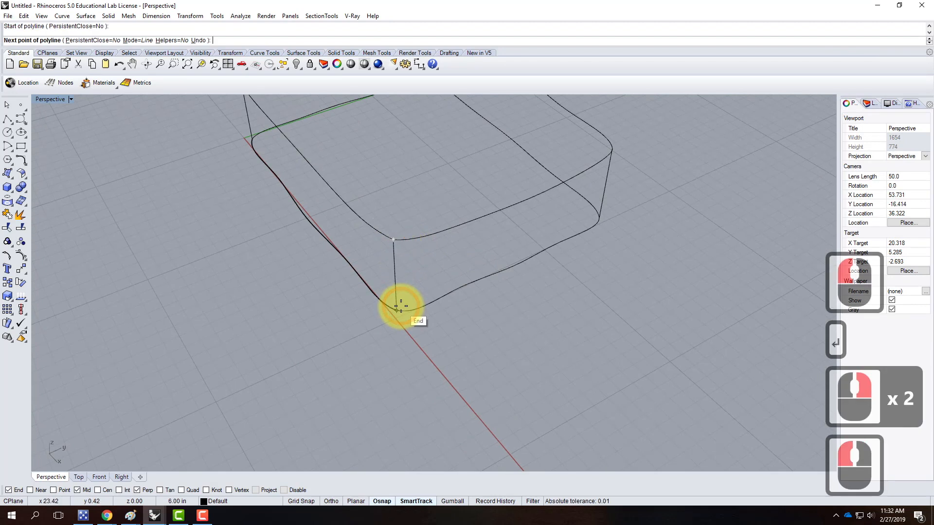
{"action": "left_click", "coordinate": [397, 309]}
{"action": "key", "text": "Return"}
{"action": "scroll", "coordinate": [584, 337], "scroll_direction": "down", "scroll_amount": 4}
{"action": "right_click_drag", "start_coordinate": [585, 337], "coordinate": [360, 278]}
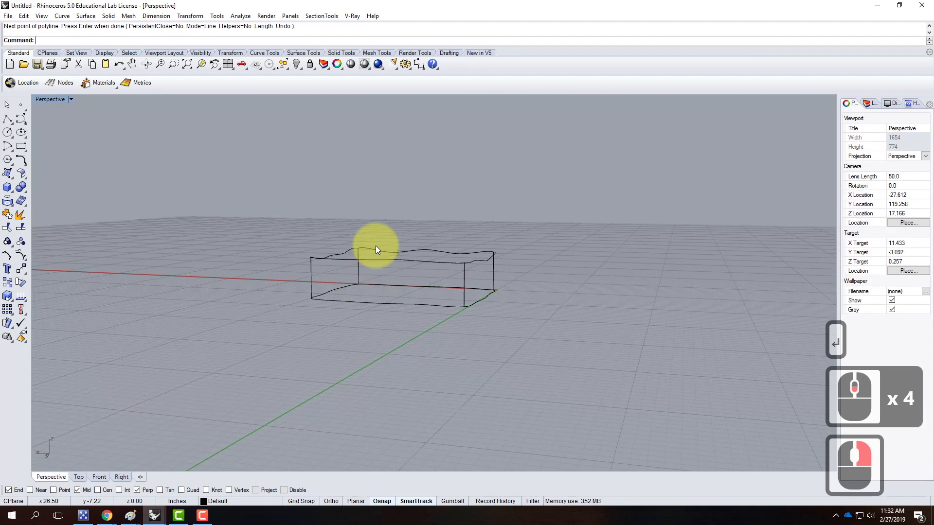
{"action": "left_click", "coordinate": [466, 279]}
{"action": "left_click", "coordinate": [494, 273]}
{"action": "left_click", "coordinate": [311, 280]}
{"action": "left_click", "coordinate": [358, 269]}
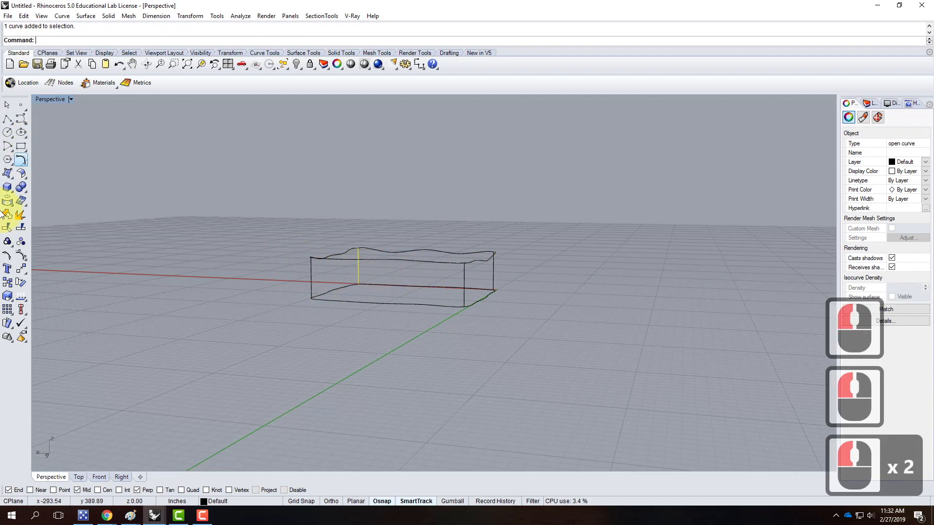
{"action": "left_click", "coordinate": [11, 258]}
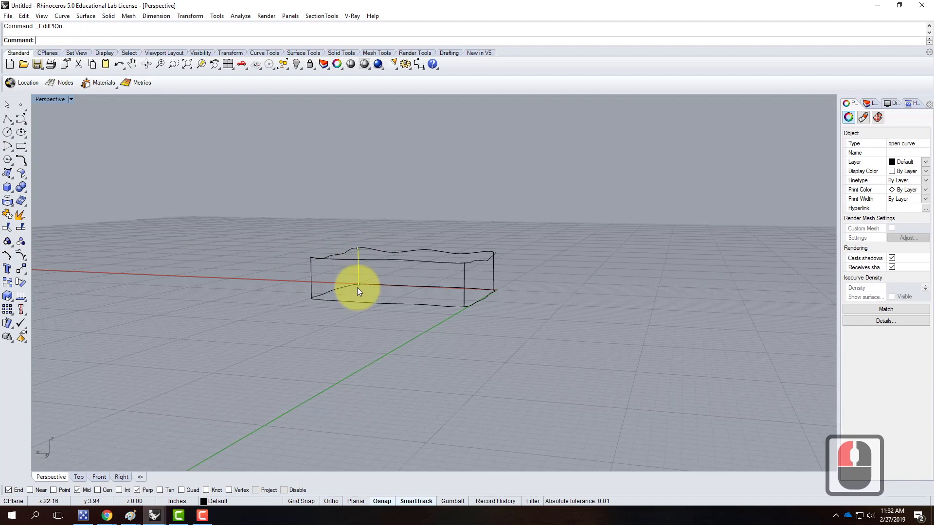
{"action": "right_click_drag", "start_coordinate": [393, 322], "coordinate": [396, 309]}
{"action": "left_click", "coordinate": [545, 269]}
{"action": "left_click_drag", "start_coordinate": [518, 265], "coordinate": [285, 261]}
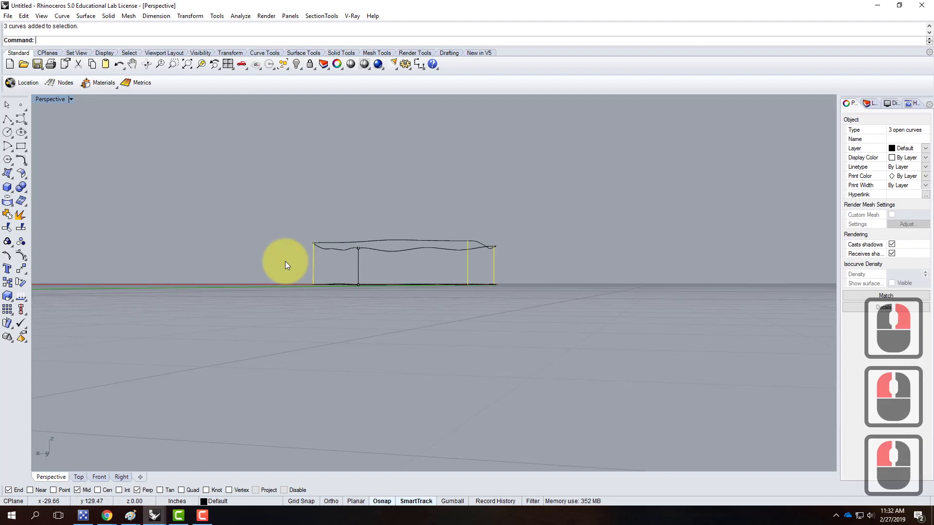
{"action": "key", "text": "Escape"}
{"action": "key", "text": "Escape"}
{"action": "key", "text": "Escape"}
Rebuild the four vertical corner lines with point count 3 and degree 3, and show their edit points.
{"action": "left_click_drag", "start_coordinate": [528, 267], "coordinate": [305, 267]}
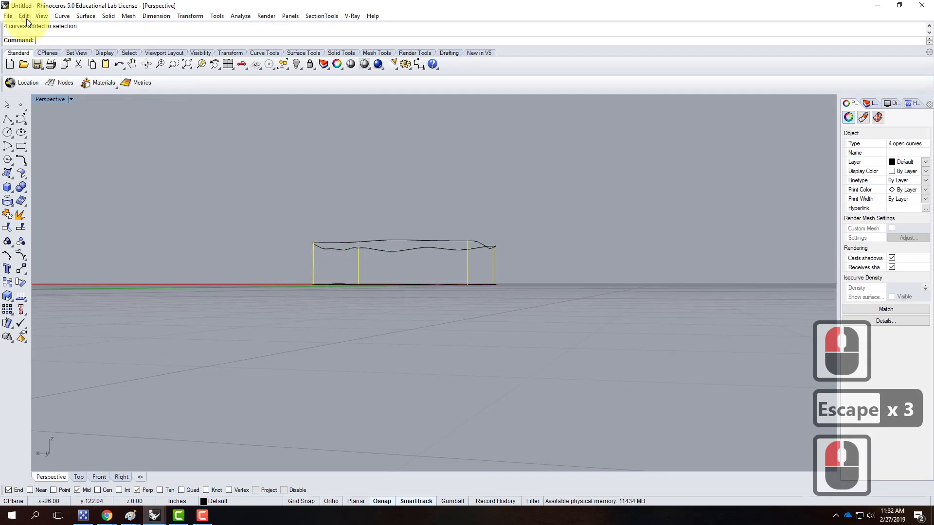
{"action": "left_click", "coordinate": [24, 16]}
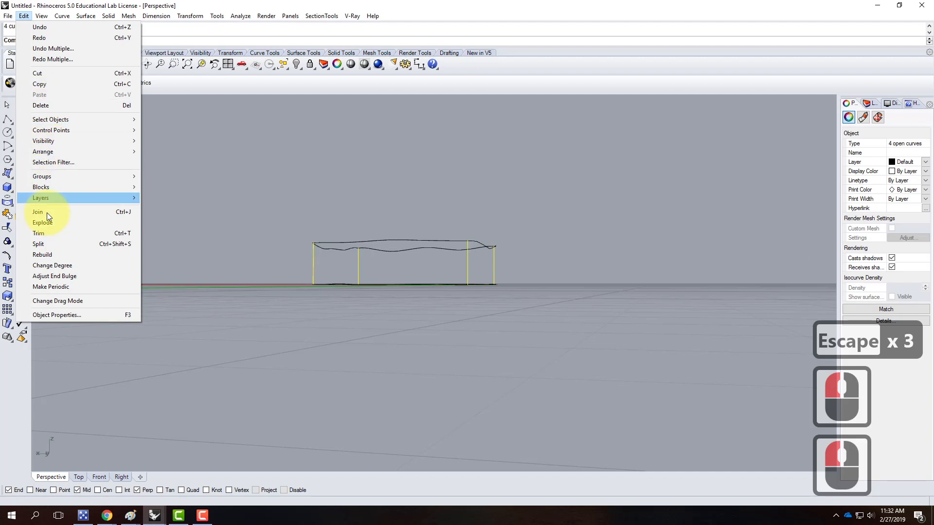
{"action": "left_click", "coordinate": [59, 254]}
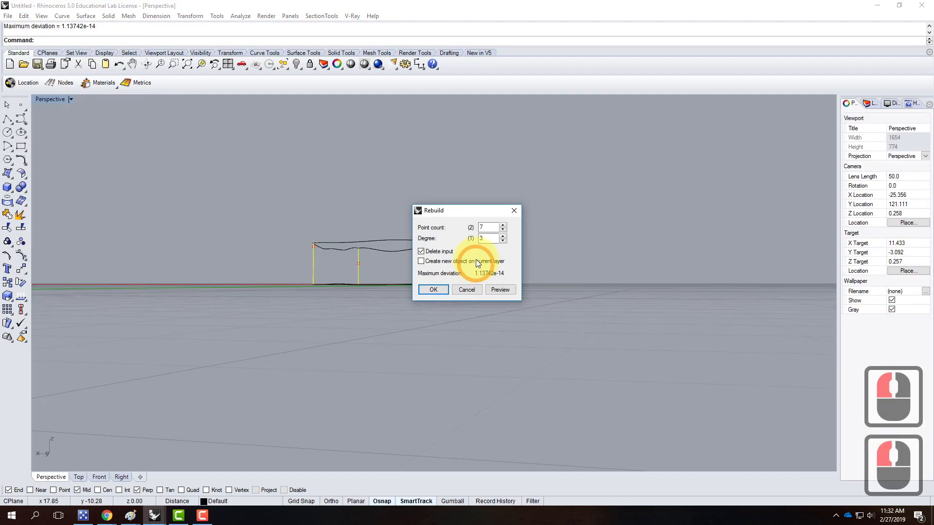
{"action": "left_click_drag", "start_coordinate": [488, 225], "coordinate": [463, 224]}
{"action": "type", "text": "3"}
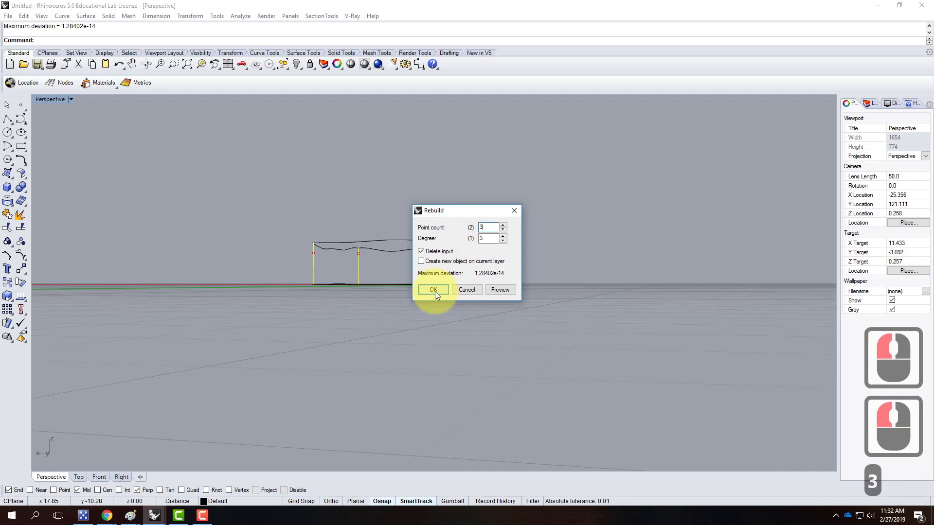
{"action": "left_click", "coordinate": [434, 291]}
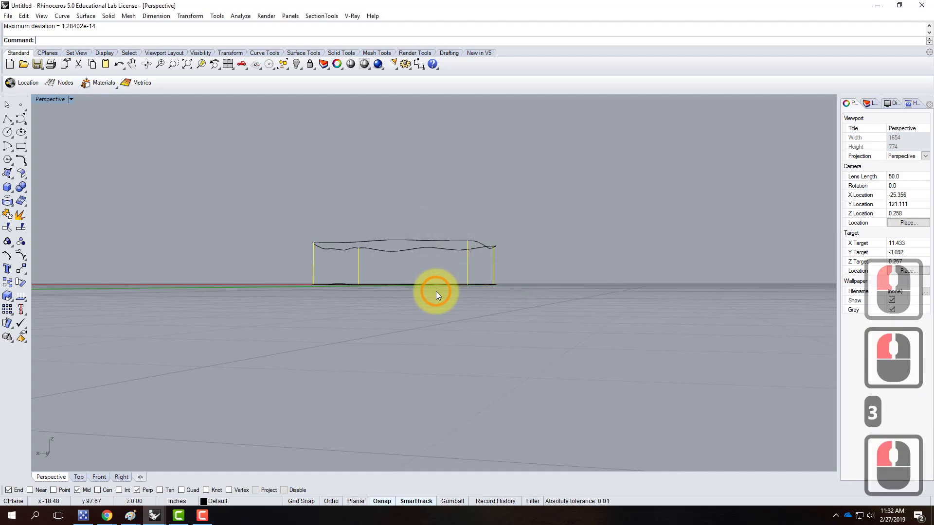
{"action": "left_click", "coordinate": [14, 254]}
Move the two middle edit points of the corner line at the X-axis side's far end outward by about 0.27 in.
{"action": "right_click_drag", "start_coordinate": [366, 261], "coordinate": [486, 281]}
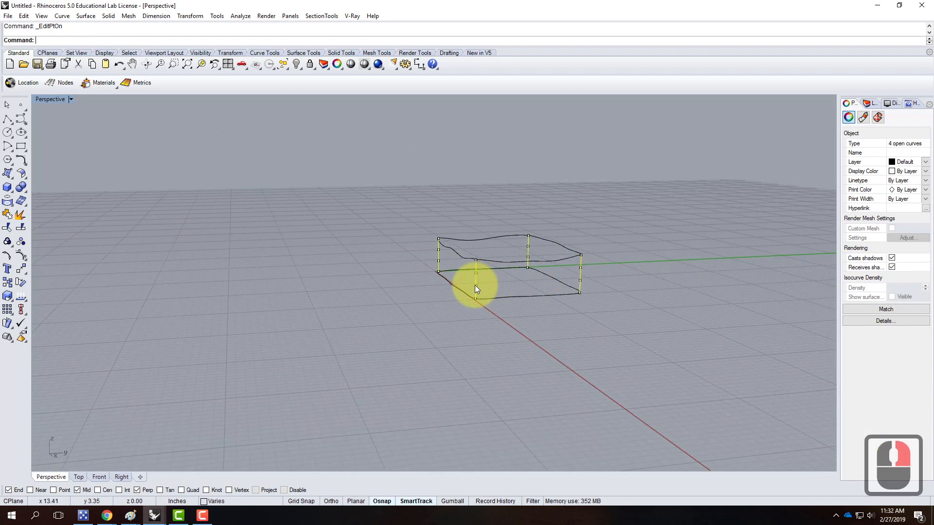
{"action": "left_click", "coordinate": [475, 285]}
{"action": "left_click", "coordinate": [476, 273], "text": "shift"}
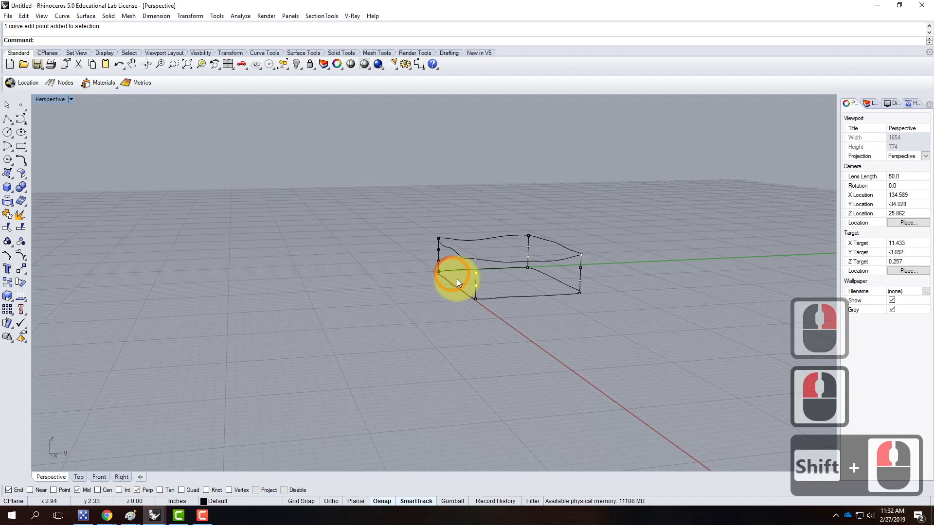
{"action": "double_click", "coordinate": [50, 100]}
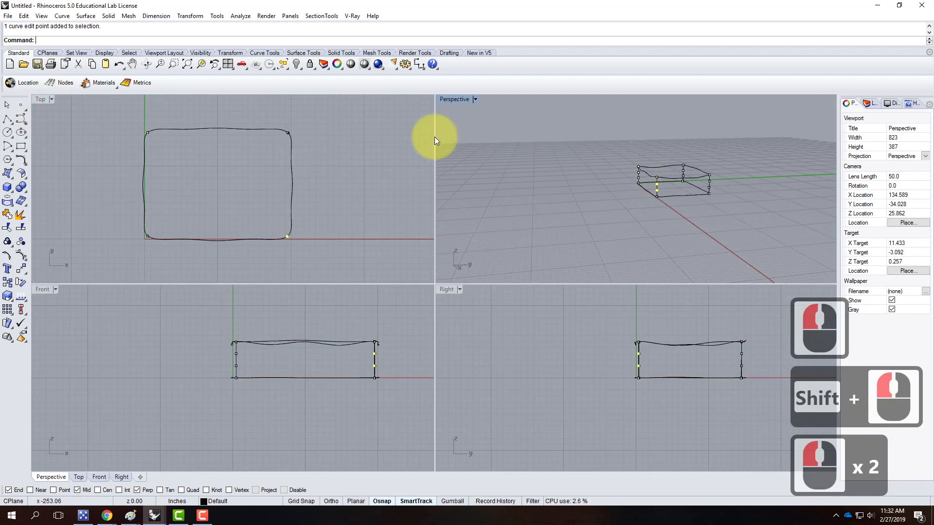
{"action": "scroll", "coordinate": [677, 177], "scroll_direction": "down", "scroll_amount": 2}
{"action": "scroll", "coordinate": [493, 176], "scroll_direction": "up", "scroll_amount": 4}
{"action": "right_click_drag", "start_coordinate": [493, 176], "coordinate": [542, 203]}
{"action": "scroll", "coordinate": [285, 238], "scroll_direction": "up", "scroll_amount": 4}
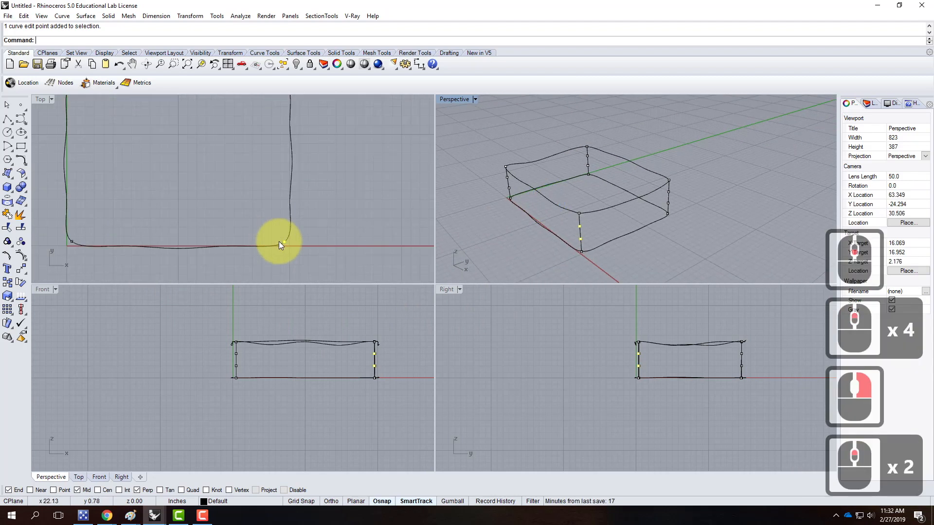
{"action": "type", "text": "mvoe"}
{"action": "key", "text": "Return"}
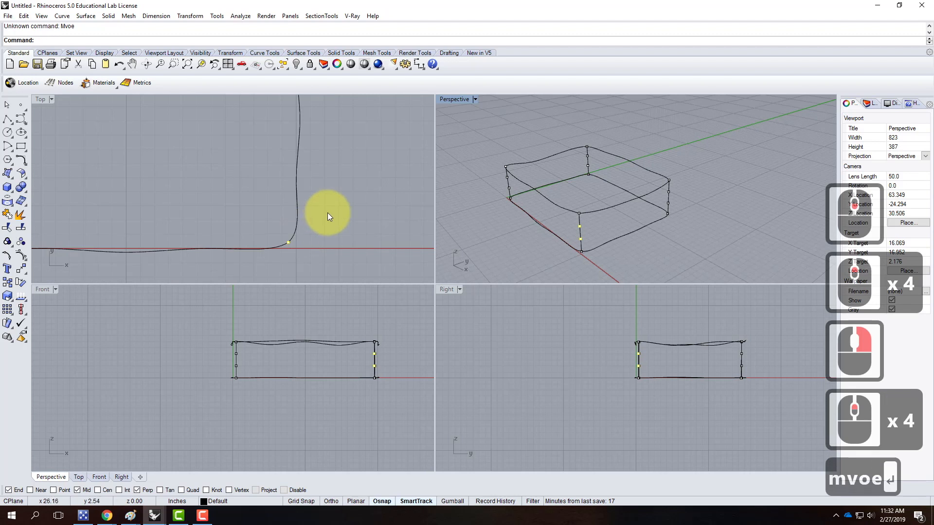
{"action": "type", "text": "move"}
{"action": "key", "text": "Return"}
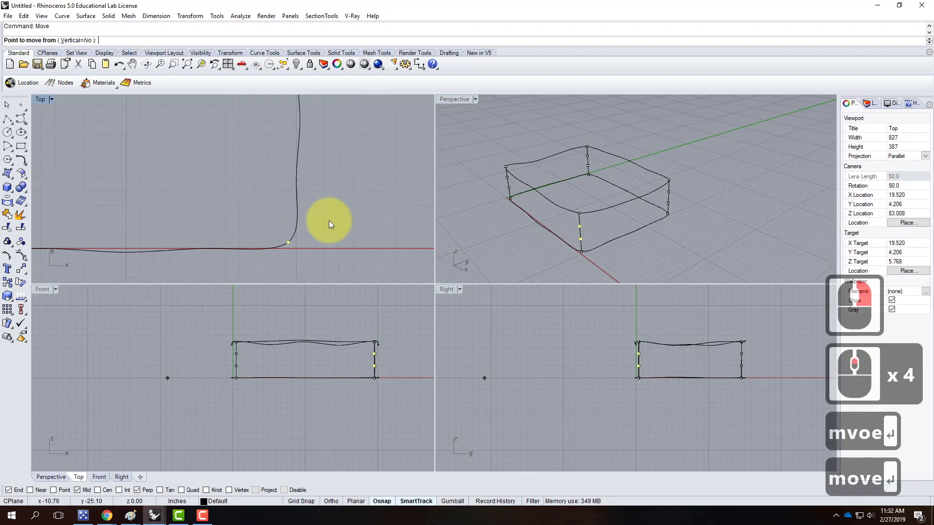
{"action": "left_click", "coordinate": [329, 210]}
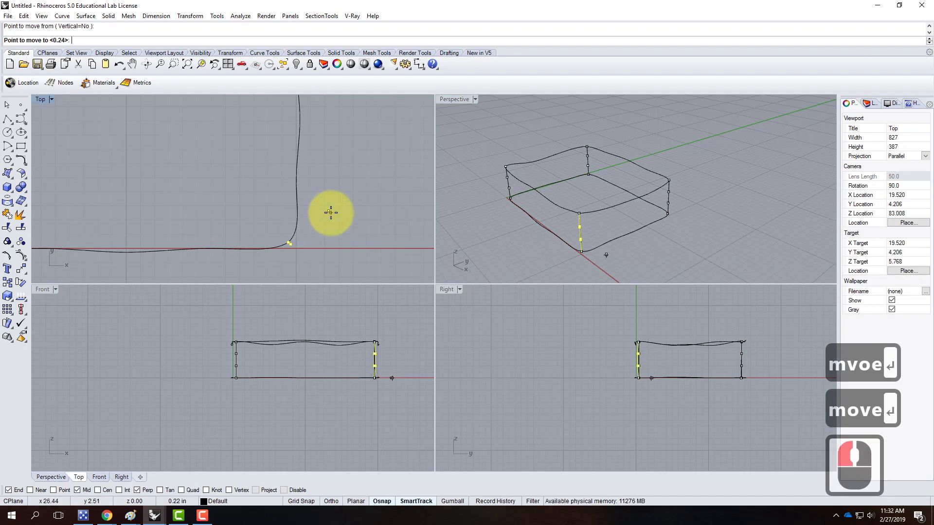
{"action": "left_click", "coordinate": [330, 213]}
Move the two middle edit points of the corner line diagonally opposite the origin outward by about 0.33 in.
{"action": "right_click_drag", "start_coordinate": [652, 229], "coordinate": [599, 230]}
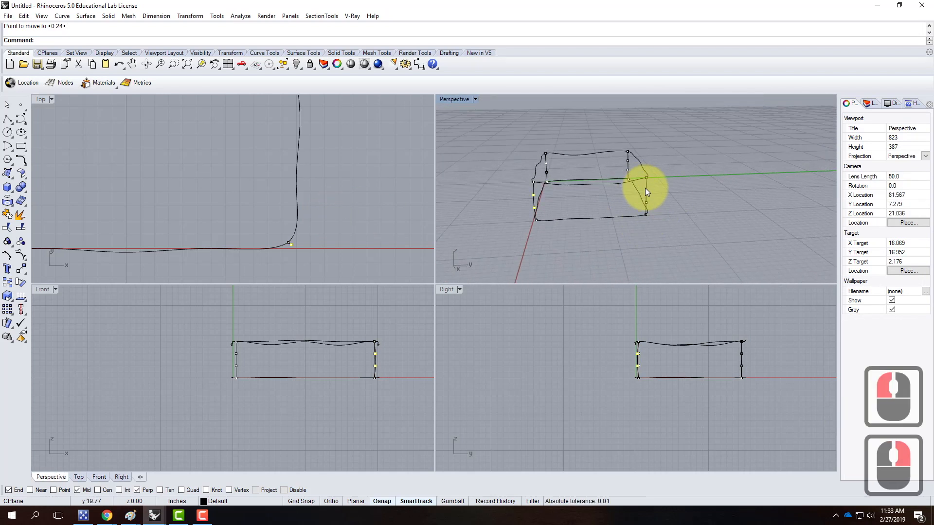
{"action": "left_click", "coordinate": [646, 200]}
{"action": "left_click", "coordinate": [646, 202], "text": "shift"}
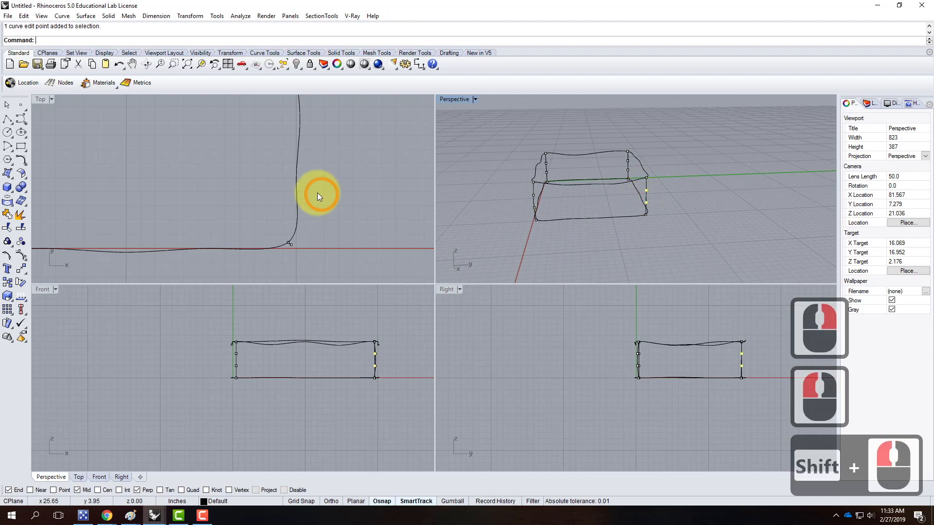
{"action": "scroll", "coordinate": [331, 203], "scroll_direction": "down", "scroll_amount": 4}
{"action": "scroll", "coordinate": [336, 110], "scroll_direction": "up", "scroll_amount": 2}
{"action": "type", "text": "move"}
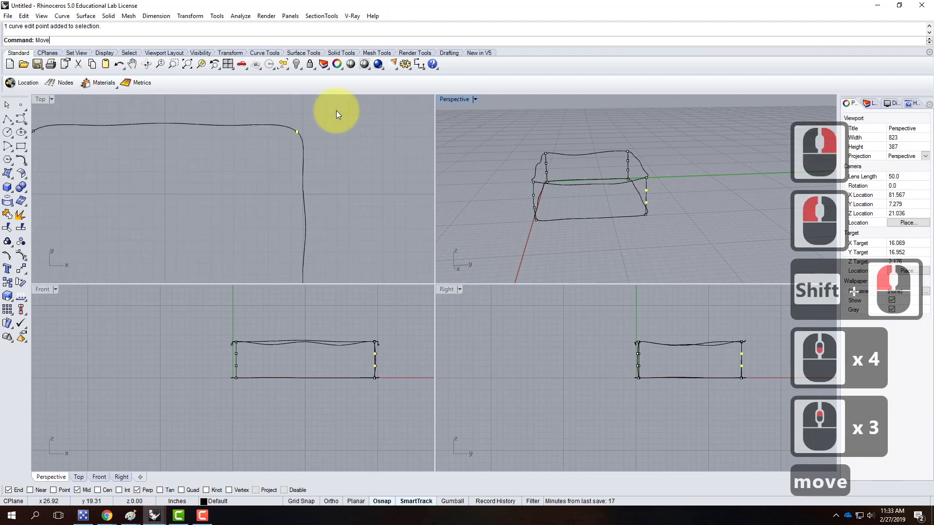
{"action": "key", "text": "Return"}
{"action": "left_click", "coordinate": [337, 121]}
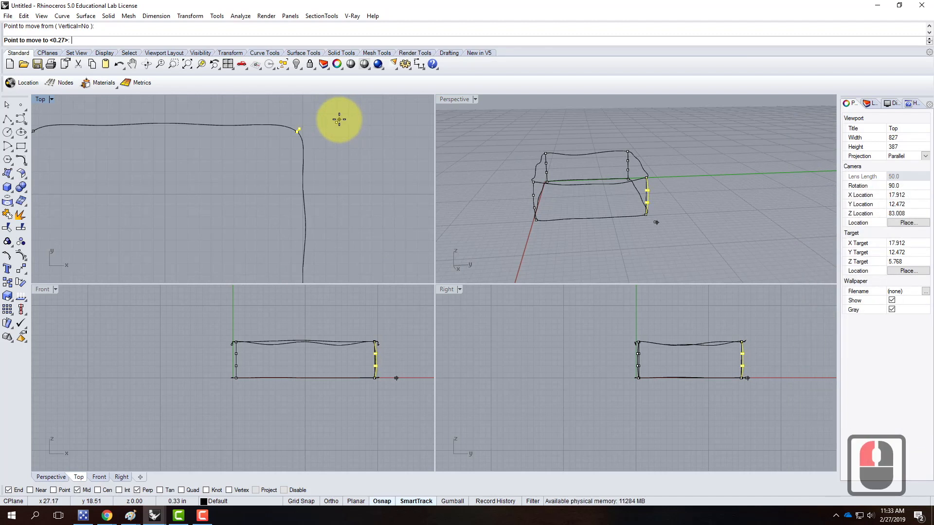
{"action": "left_click", "coordinate": [295, 122]}
Try moving all four edit points of the corner line at the Y-axis side's far end outward, and undo the move.
{"action": "scroll", "coordinate": [287, 170], "scroll_direction": "down", "scroll_amount": 2}
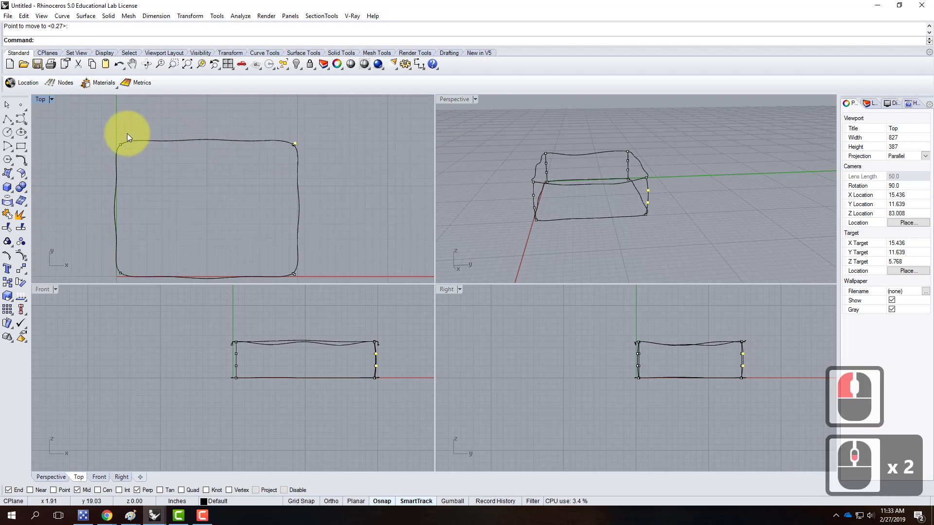
{"action": "scroll", "coordinate": [124, 135], "scroll_direction": "up", "scroll_amount": 3}
{"action": "left_click_drag", "start_coordinate": [131, 169], "coordinate": [130, 168]}
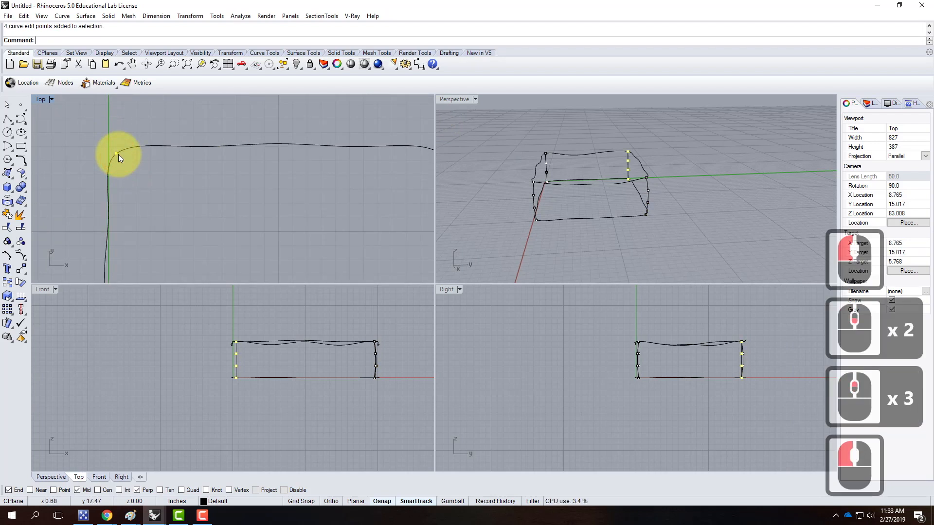
{"action": "type", "text": "move"}
{"action": "key", "text": "Return"}
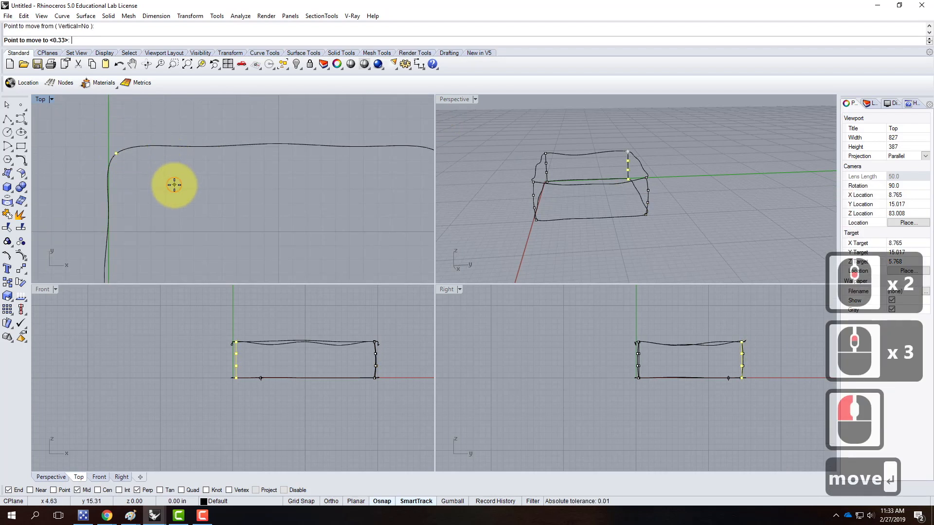
{"action": "left_click", "coordinate": [188, 165]}
{"action": "scroll", "coordinate": [226, 129], "scroll_direction": "down", "scroll_amount": 3}
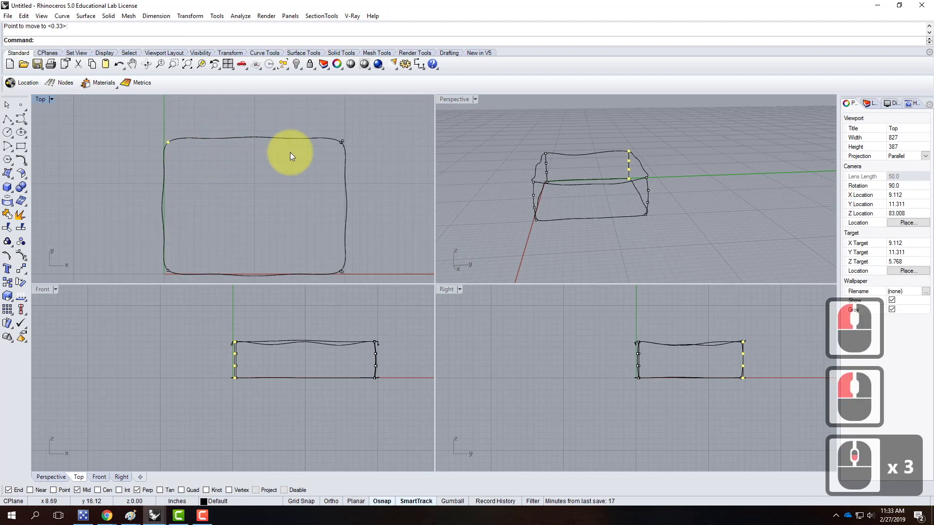
{"action": "key", "text": "ctrl+z"}
Move only the two middle edit points of the corner line at the Y-axis side's far end slightly outward.
{"action": "left_click", "coordinate": [644, 165]}
{"action": "left_click", "coordinate": [628, 162]}
{"action": "left_click", "coordinate": [628, 170], "text": "shift"}
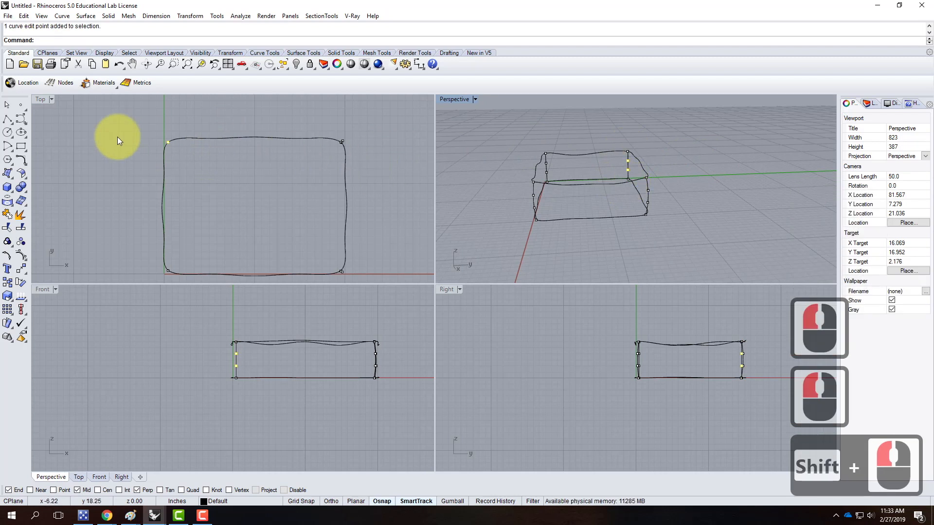
{"action": "type", "text": "move"}
{"action": "key", "text": "Return"}
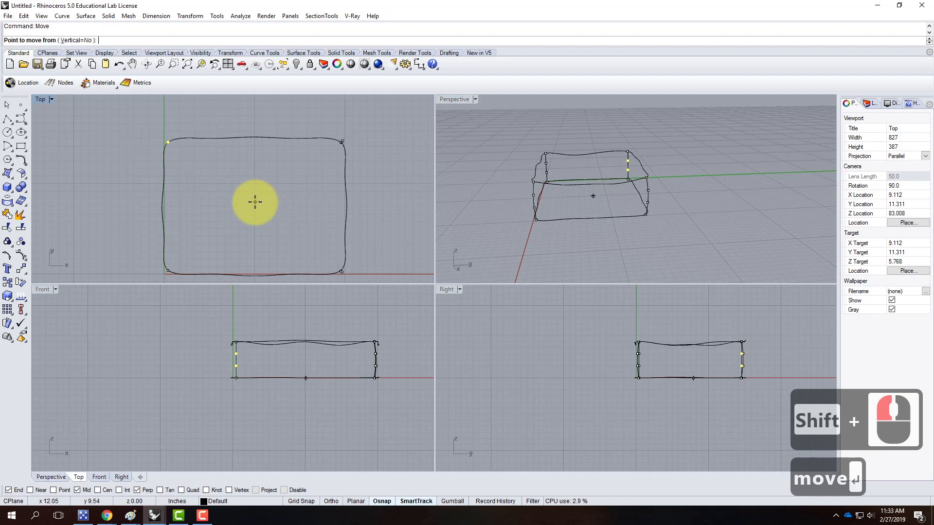
{"action": "left_click", "coordinate": [254, 201]}
{"action": "left_click", "coordinate": [277, 214]}
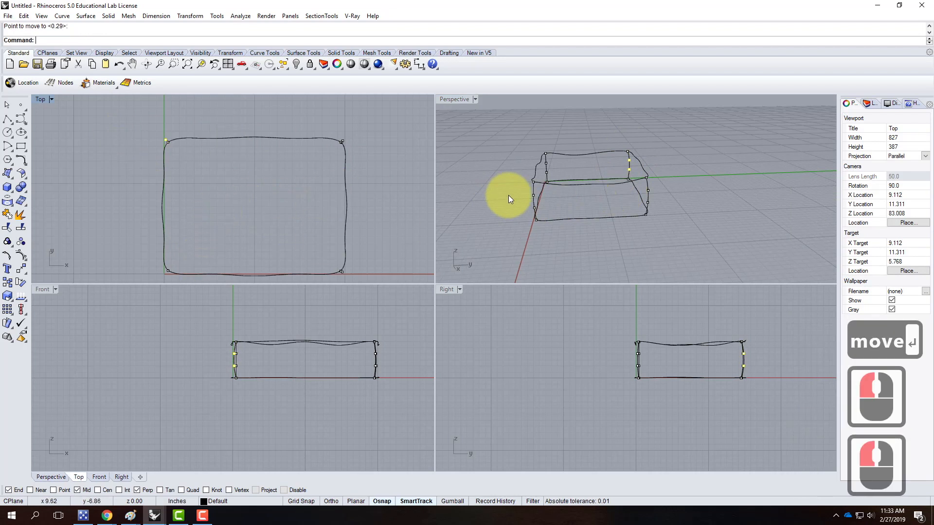
Move the two middle edit points of the corner line at the origin outward by about 0.32 in.
{"action": "left_click", "coordinate": [545, 172]}
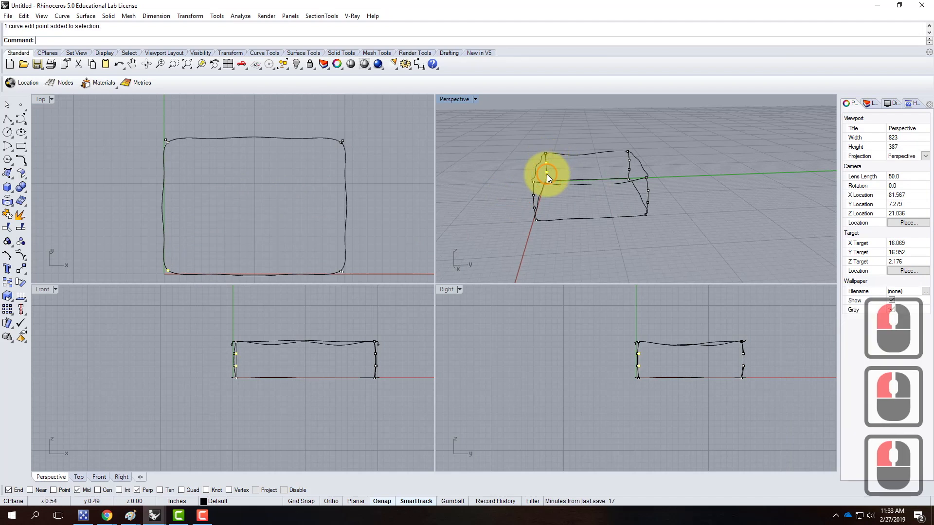
{"action": "left_click", "coordinate": [601, 181], "text": "shift"}
{"action": "type", "text": "move"}
{"action": "key", "text": "Return"}
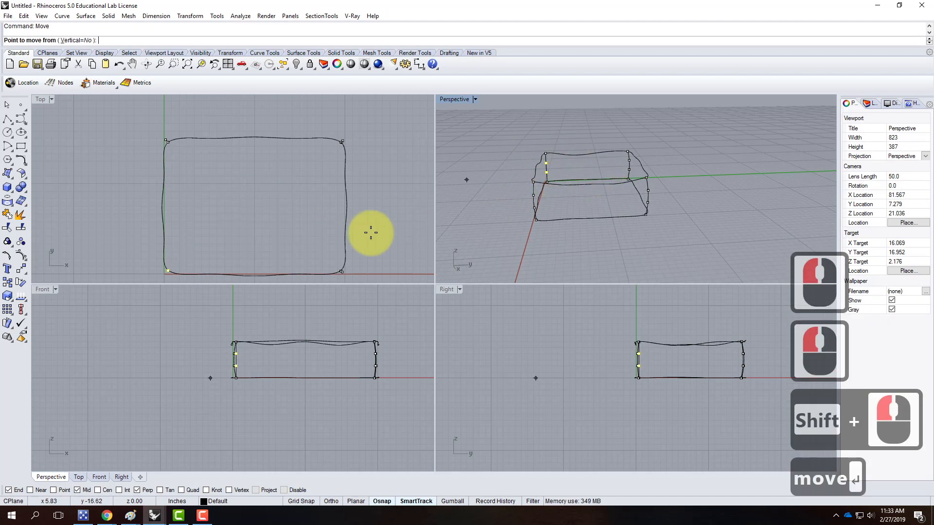
{"action": "left_click", "coordinate": [188, 251]}
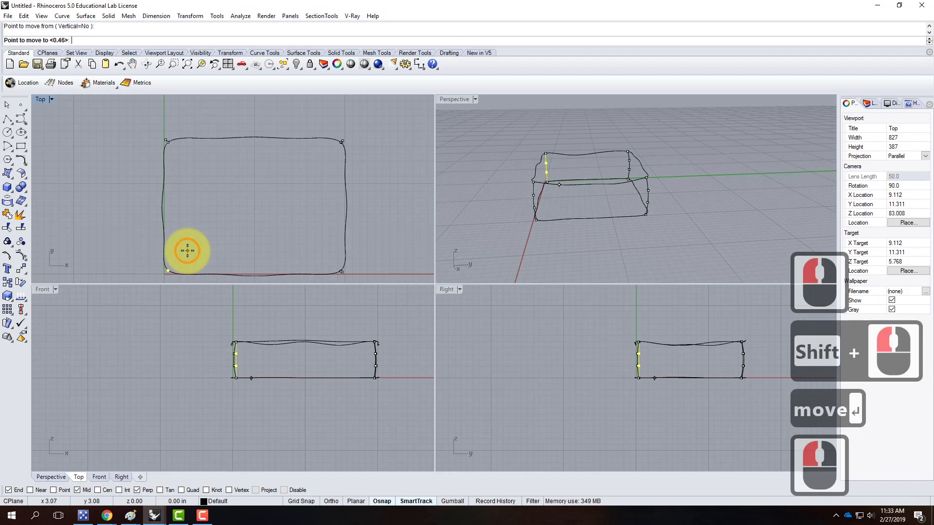
{"action": "left_click", "coordinate": [187, 251]}
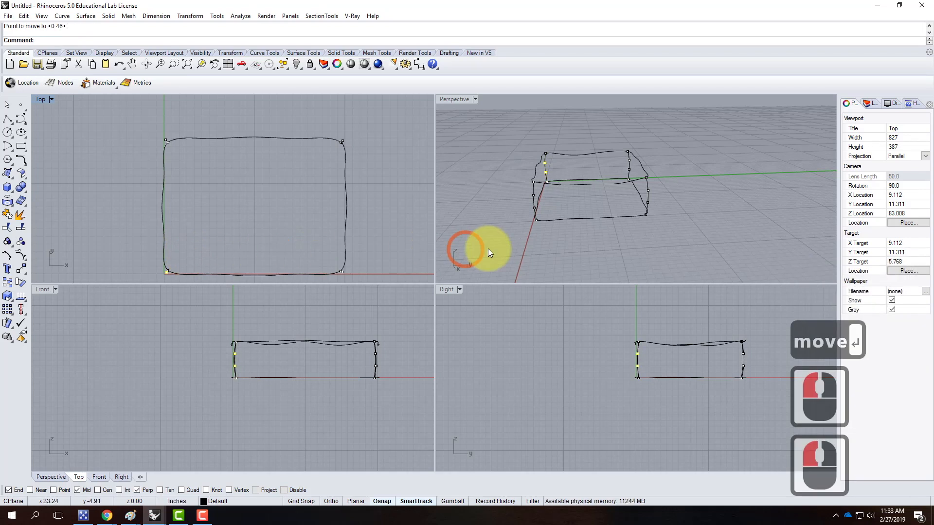
{"action": "key", "text": "Escape"}
{"action": "key", "text": "Escape"}
Maximize the Perspective viewport and view the whole wireframe from above the X-axis side.
{"action": "double_click", "coordinate": [458, 98]}
{"action": "right_click_drag", "start_coordinate": [432, 271], "coordinate": [553, 309]}
{"action": "scroll", "coordinate": [436, 176], "scroll_direction": "down", "scroll_amount": 2}
{"action": "right_click_drag", "start_coordinate": [409, 215], "coordinate": [347, 229]}
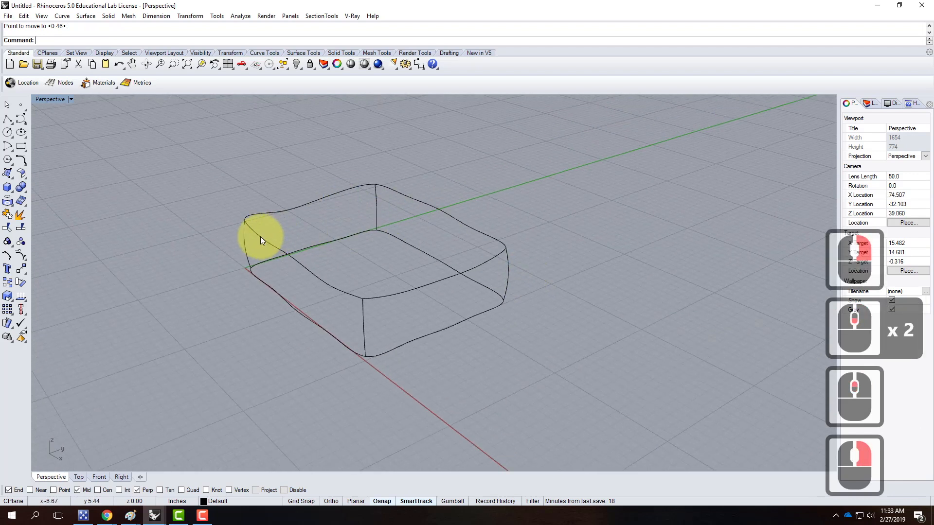
{"action": "left_click", "coordinate": [262, 218]}
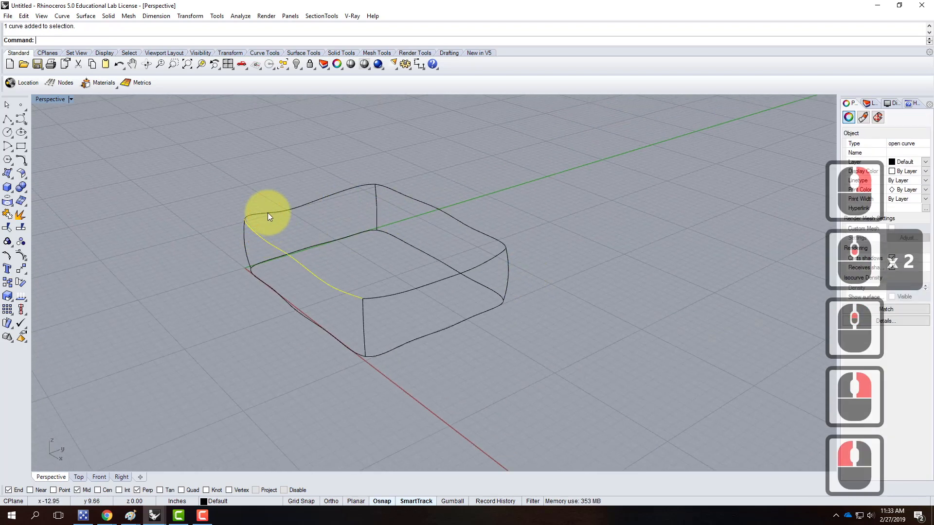
{"action": "left_click", "coordinate": [268, 213], "text": "shift"}
{"action": "left_click", "coordinate": [430, 207], "text": "shift"}
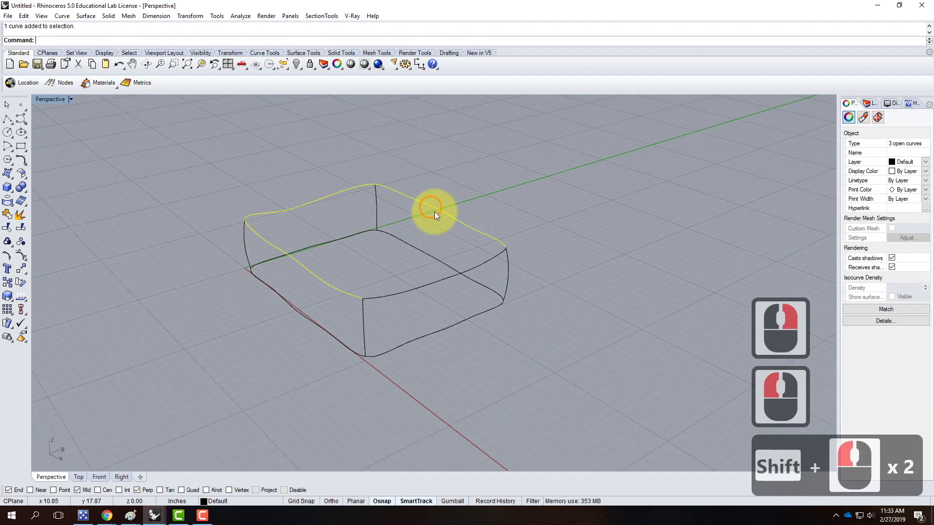
{"action": "left_click", "coordinate": [437, 282], "text": "shift"}
{"action": "left_click", "coordinate": [536, 332]}
Create a curve network surface from the four curves of the upper outline, with Position edge matching on all sides.
{"action": "left_click", "coordinate": [299, 259]}
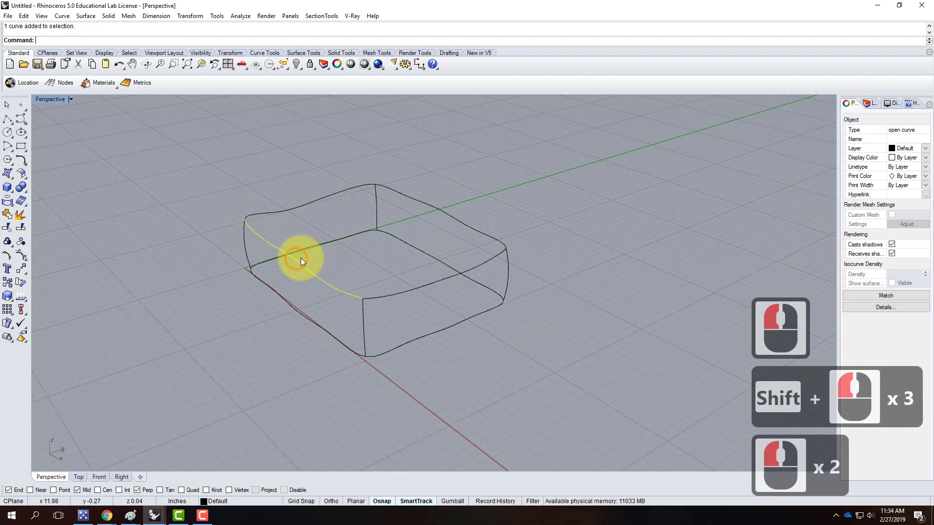
{"action": "left_click", "coordinate": [462, 219], "text": "shift"}
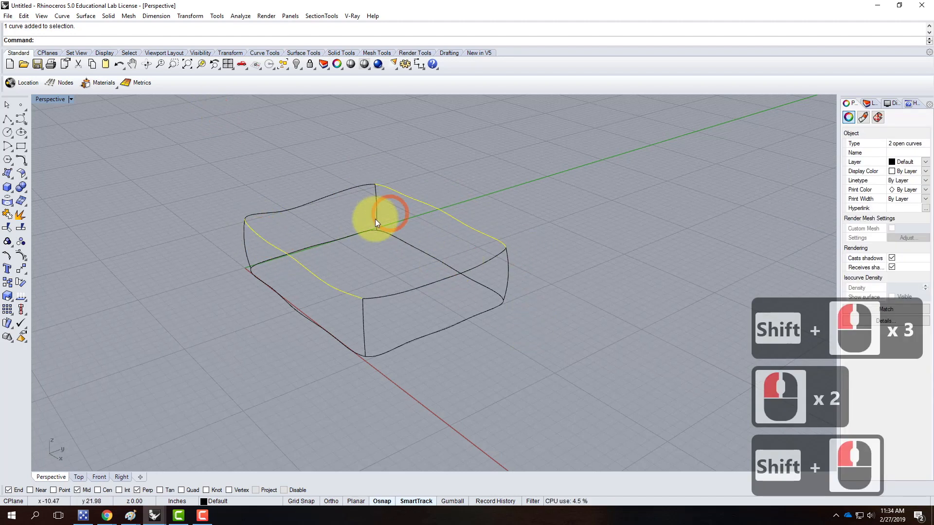
{"action": "left_click", "coordinate": [296, 208], "text": "shift"}
{"action": "left_click", "coordinate": [458, 292], "text": "shift"}
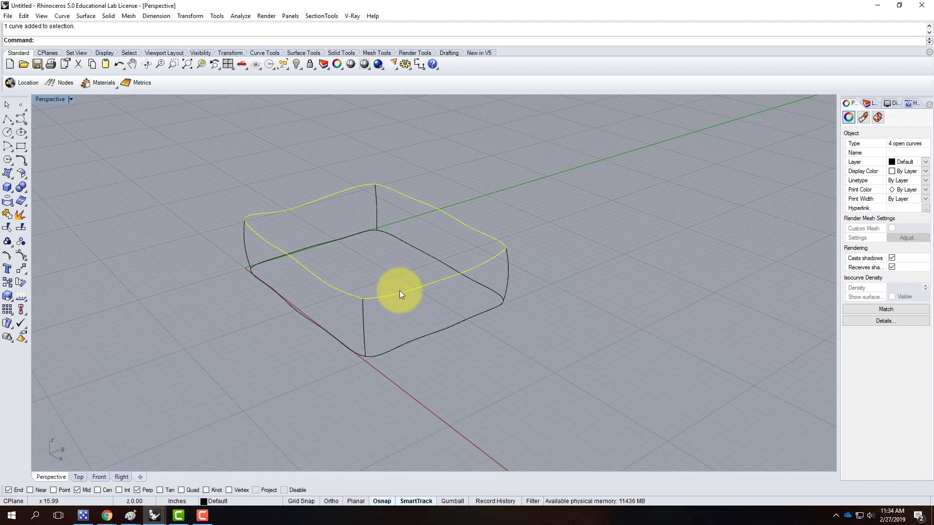
{"action": "left_click", "coordinate": [86, 15]}
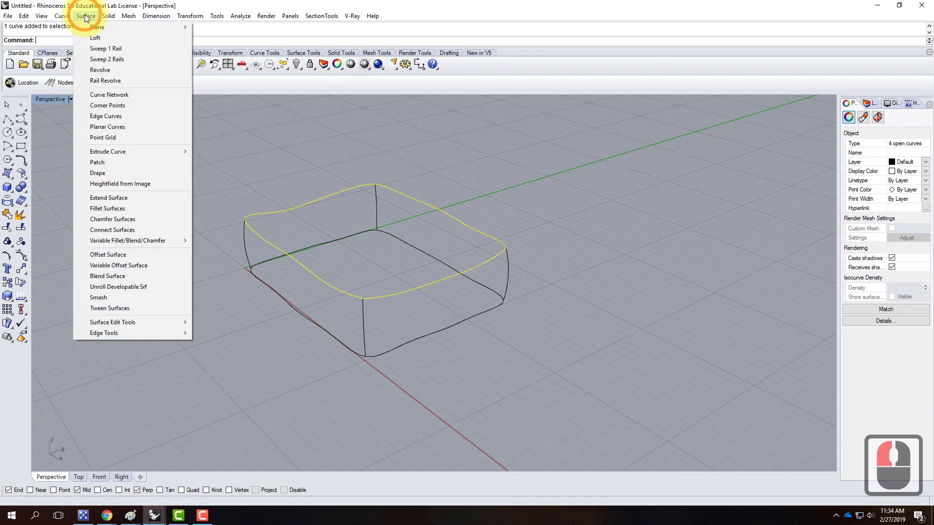
{"action": "left_click", "coordinate": [102, 94]}
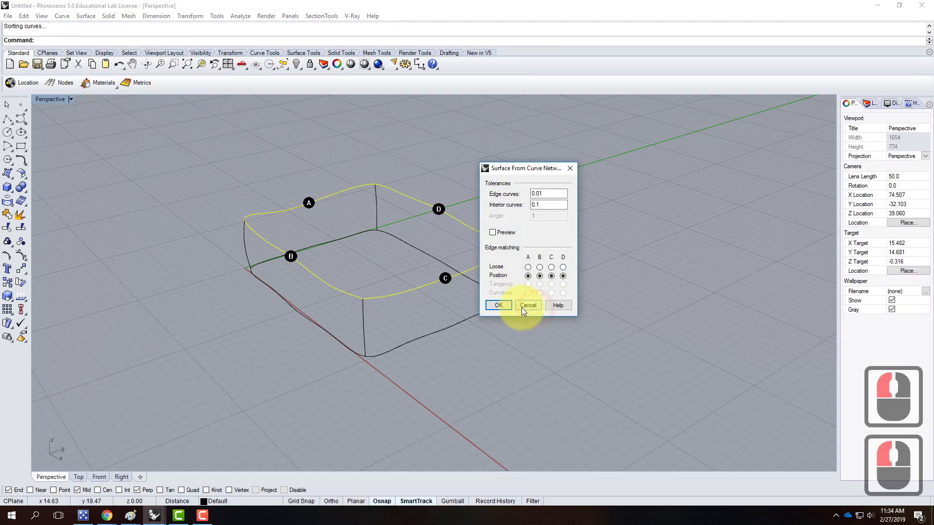
{"action": "left_click", "coordinate": [504, 306]}
{"action": "scroll", "coordinate": [387, 232], "scroll_direction": "up", "scroll_amount": 2}
{"action": "right_click_drag", "start_coordinate": [598, 335], "coordinate": [640, 305]}
{"action": "right_click_drag", "start_coordinate": [491, 235], "coordinate": [453, 266]}
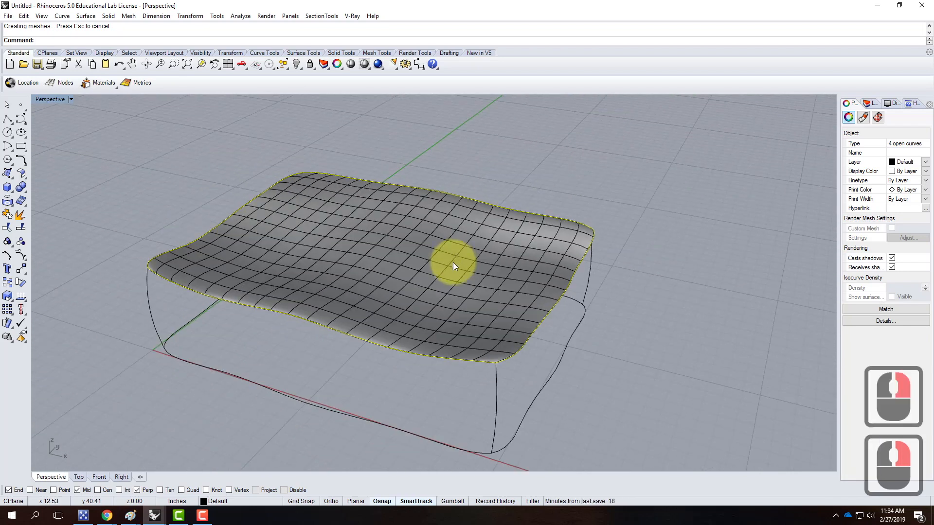
{"action": "right_click_drag", "start_coordinate": [224, 289], "coordinate": [246, 267]}
{"action": "right_click_drag", "start_coordinate": [454, 282], "coordinate": [441, 262]}
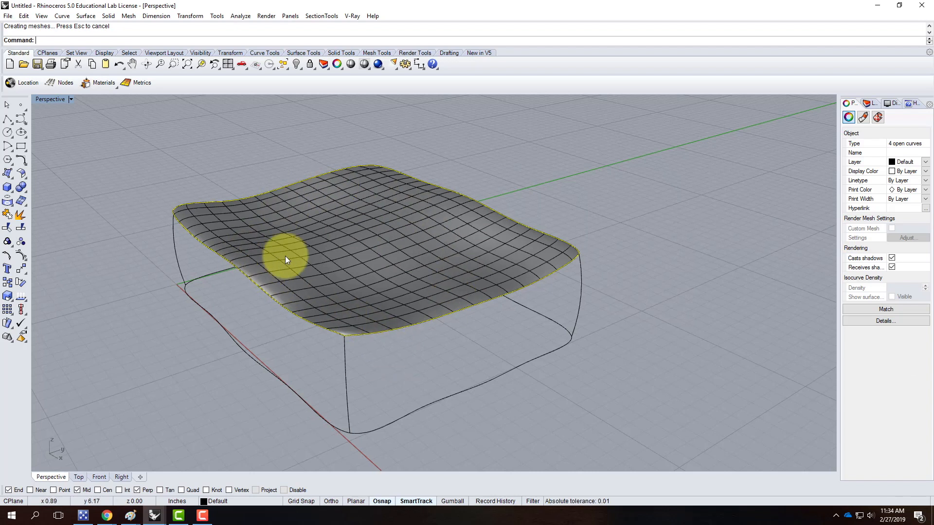
Delete the curve network surface from the upper outline, keeping its boundary curves.
{"action": "left_click", "coordinate": [402, 351]}
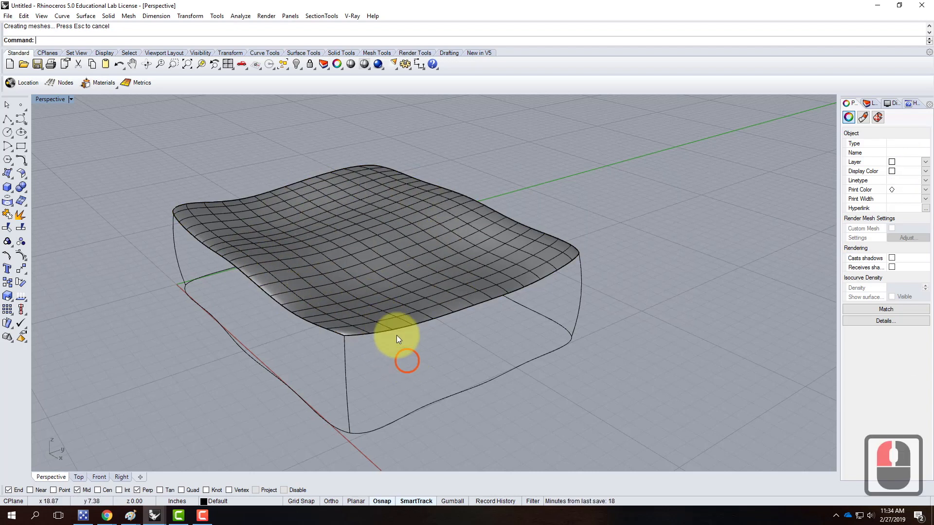
{"action": "left_click", "coordinate": [358, 255]}
{"action": "key", "text": "Delete"}
Draw a straight polyline from the midpoint of the upper outline's X-axis side curve to the midpoint of the opposite curve.
{"action": "right_click_drag", "start_coordinate": [352, 249], "coordinate": [376, 228]}
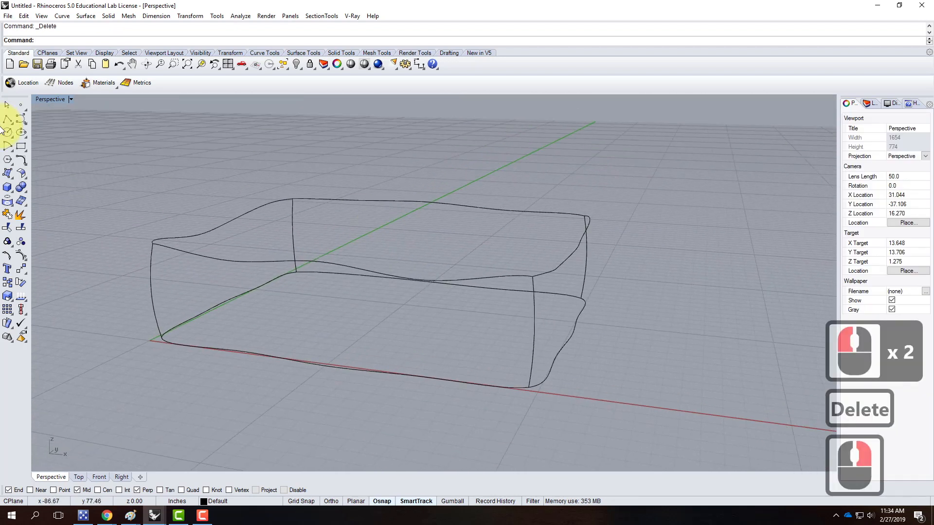
{"action": "left_click", "coordinate": [6, 124]}
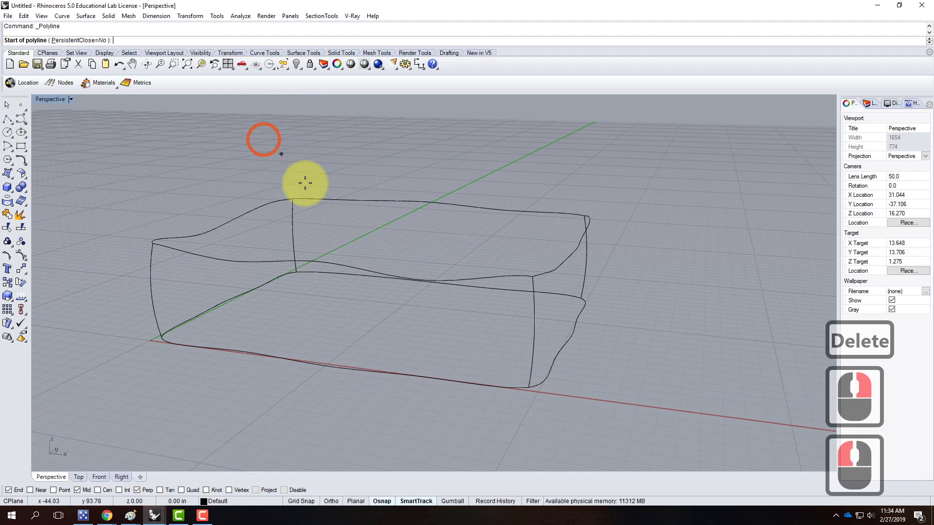
{"action": "left_click", "coordinate": [320, 262]}
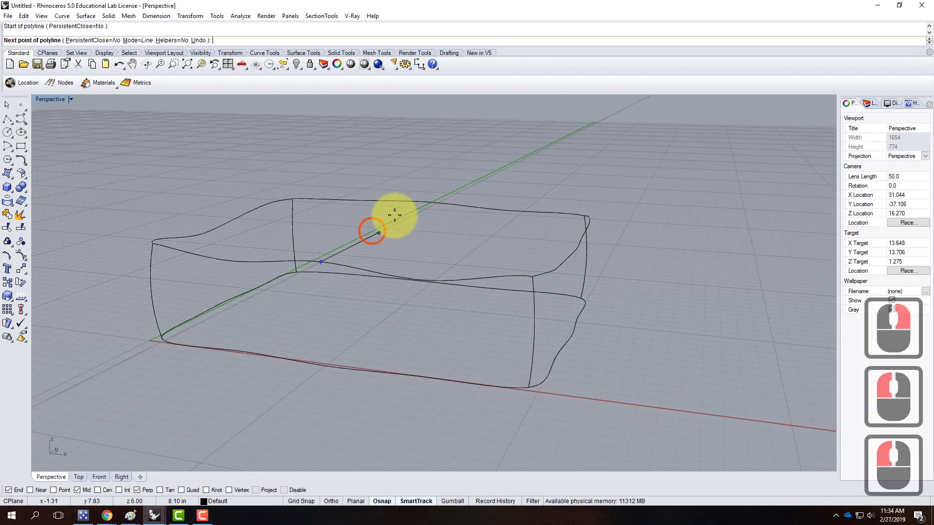
{"action": "left_click", "coordinate": [425, 202]}
{"action": "key", "text": "Return"}
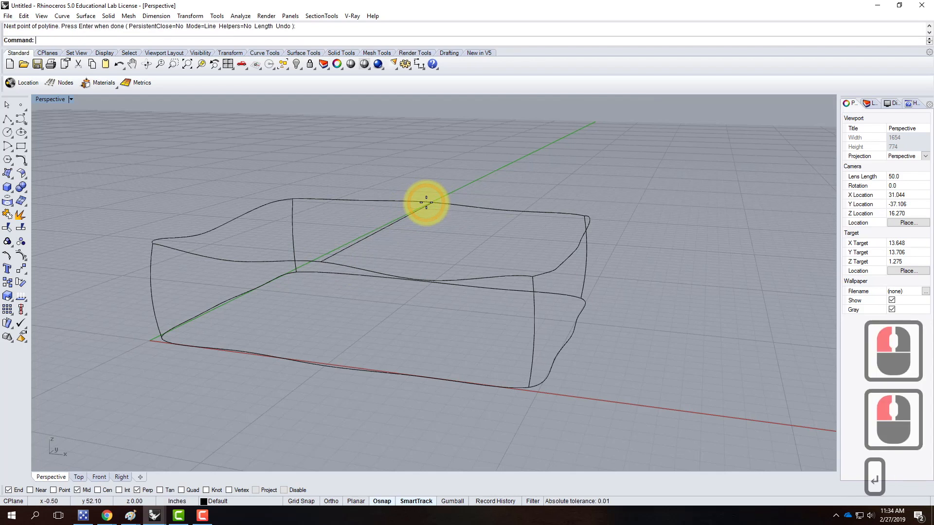
Rebuild the new line across the upper outline with 7 points and degree 3.
{"action": "left_click", "coordinate": [407, 217]}
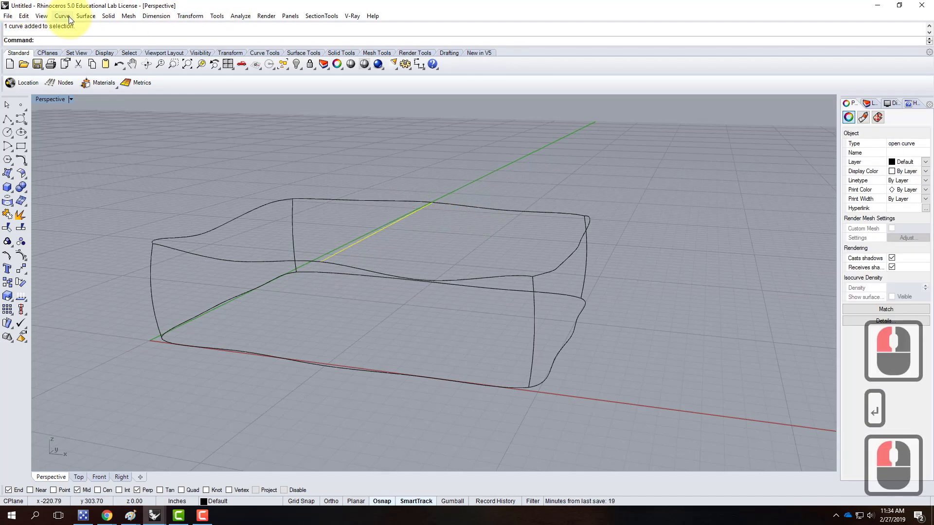
{"action": "left_click", "coordinate": [24, 16]}
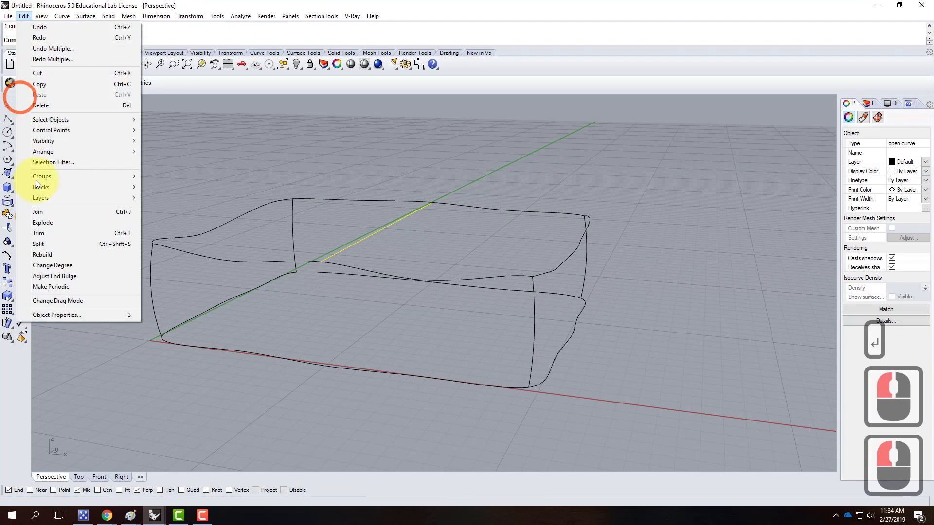
{"action": "left_click", "coordinate": [43, 254]}
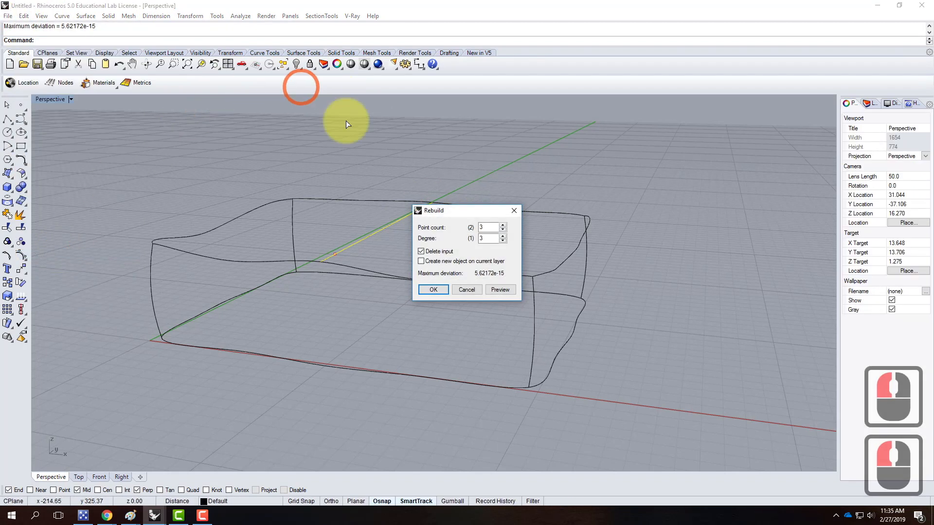
{"action": "double_click", "coordinate": [488, 228]}
{"action": "type", "text": "7"}
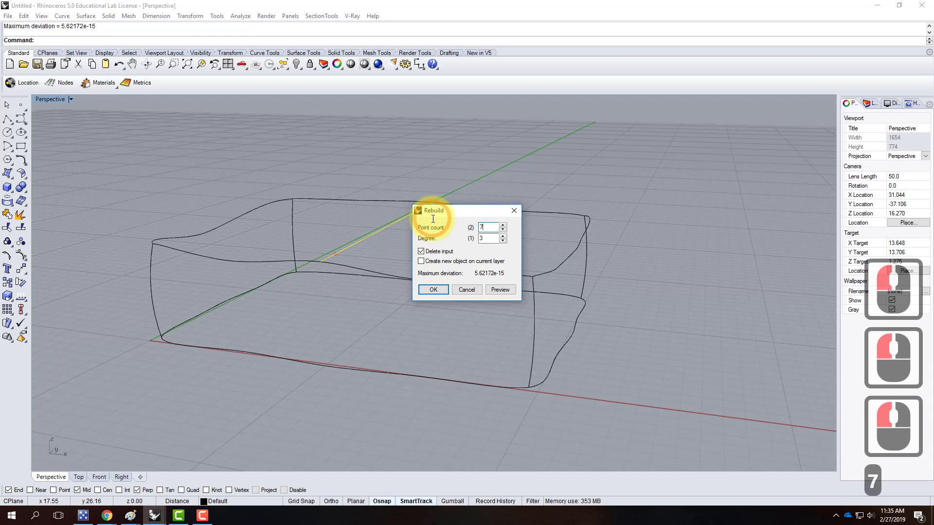
{"action": "left_click", "coordinate": [431, 289]}
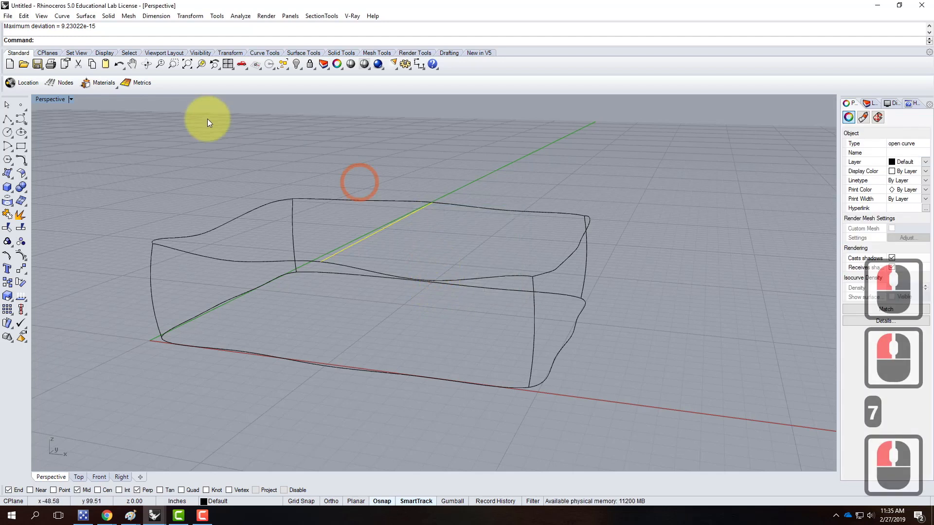
Show the cross line's edit points and move the fourth and fifth from the X-axis side vertically down about 0.55 in.
{"action": "left_click", "coordinate": [13, 258]}
{"action": "mouse_move", "coordinate": [417, 225]}
{"action": "right_mouse_down"}
{"action": "mouse_move", "coordinate": [603, 248]}
{"action": "mouse_move", "coordinate": [491, 252]}
{"action": "mouse_move", "coordinate": [517, 243]}
{"action": "mouse_move", "coordinate": [424, 226]}
{"action": "right_mouse_up"}
{"action": "left_click", "coordinate": [395, 203]}
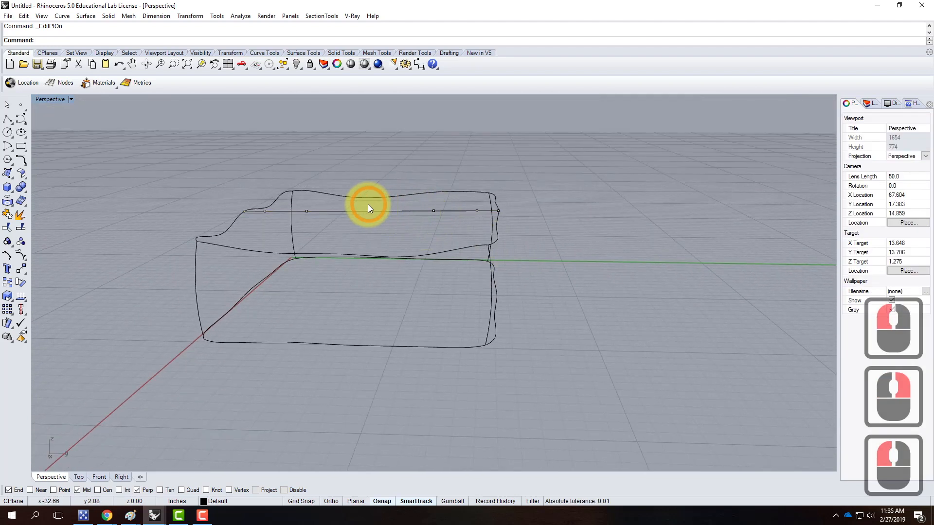
{"action": "left_click_drag", "start_coordinate": [359, 206], "coordinate": [451, 227]}
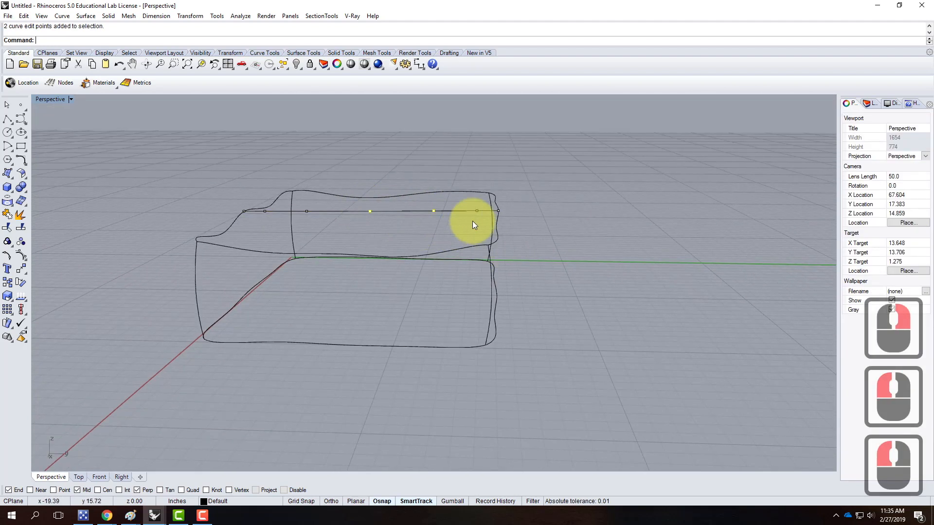
{"action": "type", "text": "move"}
{"action": "key", "text": "Return"}
{"action": "type", "text": "v"}
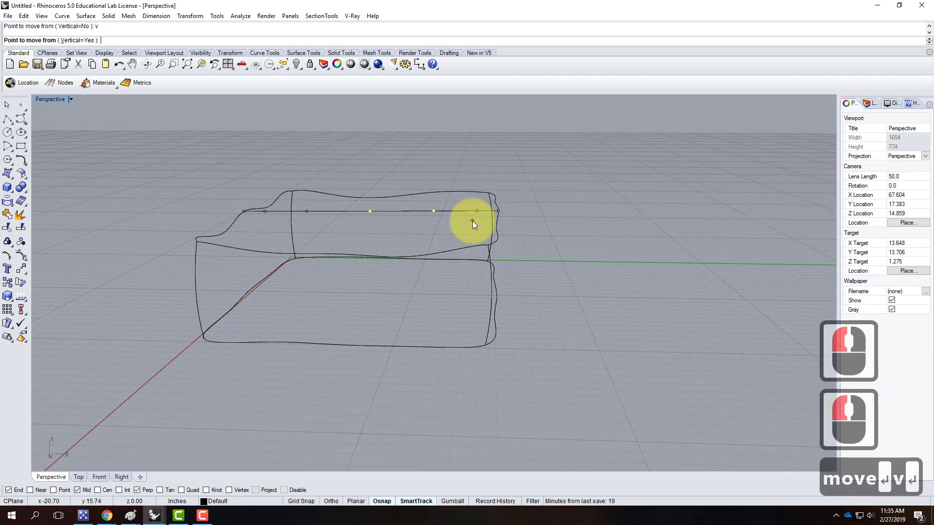
{"action": "key", "text": "Return"}
{"action": "left_click", "coordinate": [527, 223]}
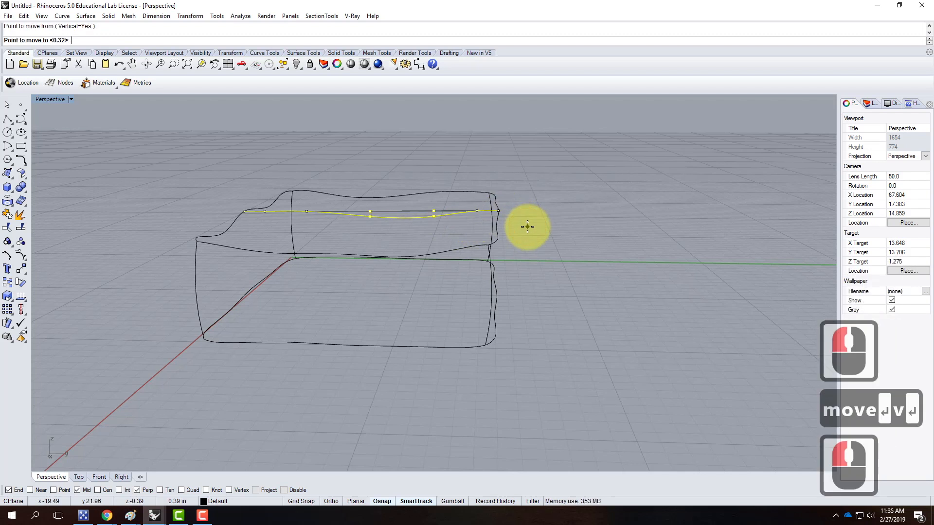
{"action": "left_click", "coordinate": [527, 227]}
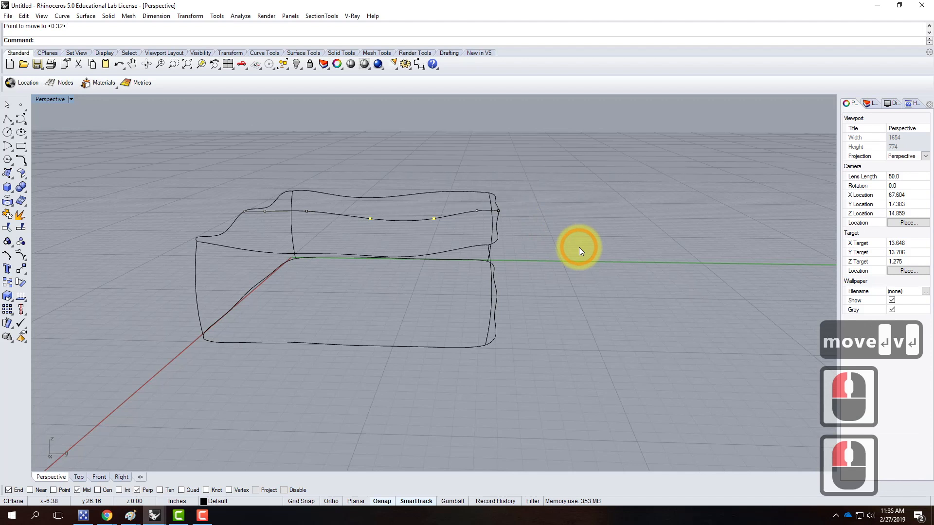
Move the second and third edit points from the cross line's X-axis end vertically up slightly, and hide the edit points.
{"action": "left_click", "coordinate": [264, 211]}
{"action": "left_click", "coordinate": [306, 211], "text": "shift"}
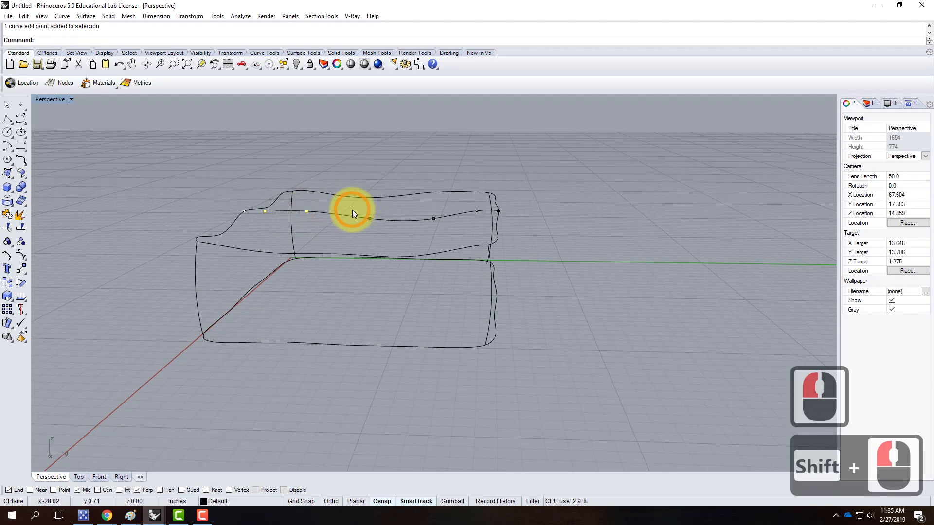
{"action": "type", "text": "move'v"}
{"action": "key", "text": "BackSpace"}
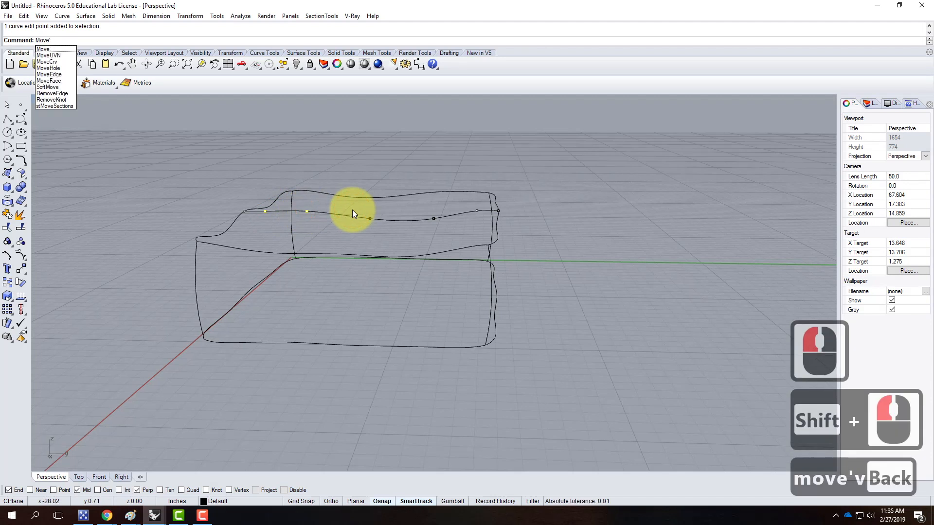
{"action": "key", "text": "BackSpace"}
{"action": "key", "text": "Return"}
{"action": "type", "text": "v"}
{"action": "key", "text": "Return"}
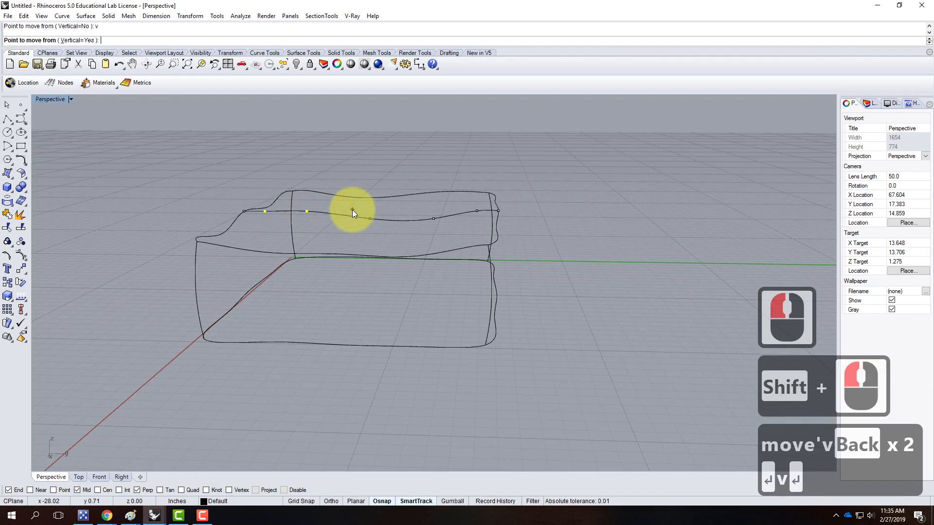
{"action": "left_click", "coordinate": [344, 295]}
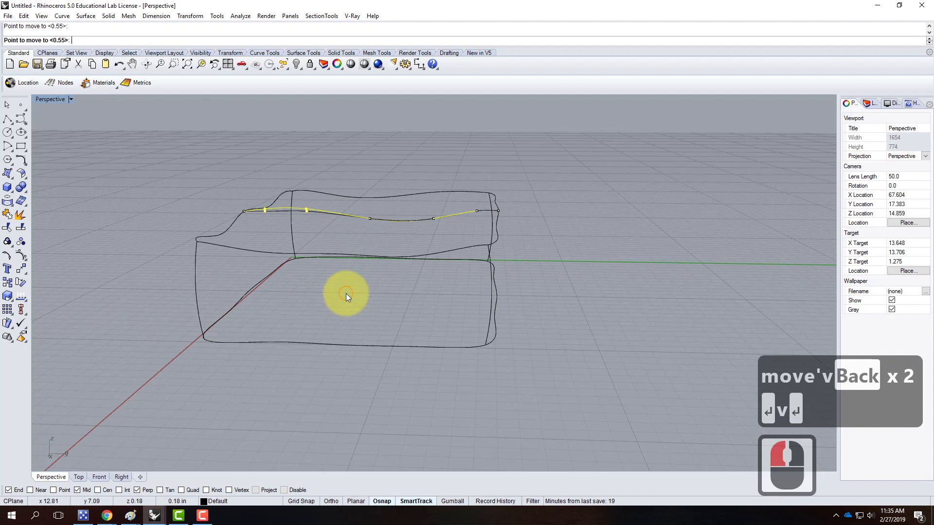
{"action": "left_click", "coordinate": [588, 285]}
{"action": "key", "text": "Escape"}
{"action": "key", "text": "Escape"}
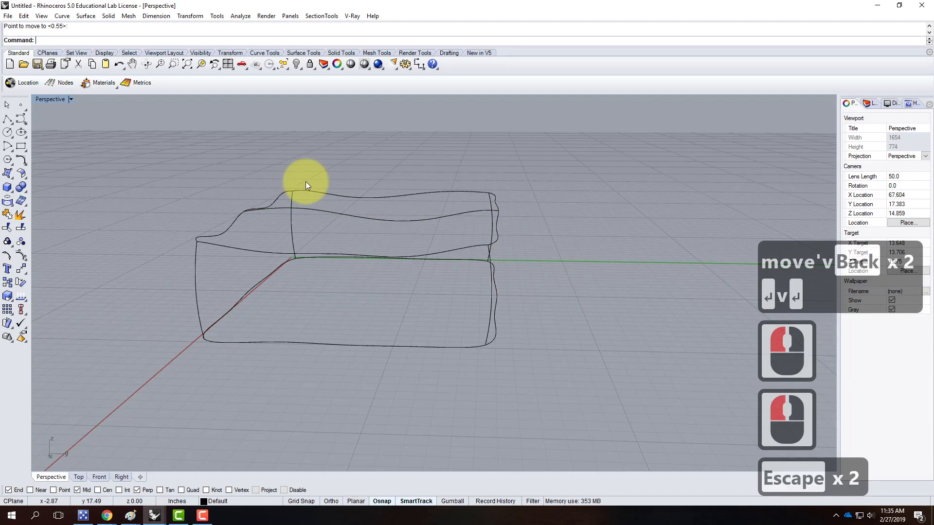
{"action": "scroll", "coordinate": [233, 212], "scroll_direction": "down", "scroll_amount": 4}
{"action": "right_click_drag", "start_coordinate": [231, 217], "coordinate": [365, 219]}
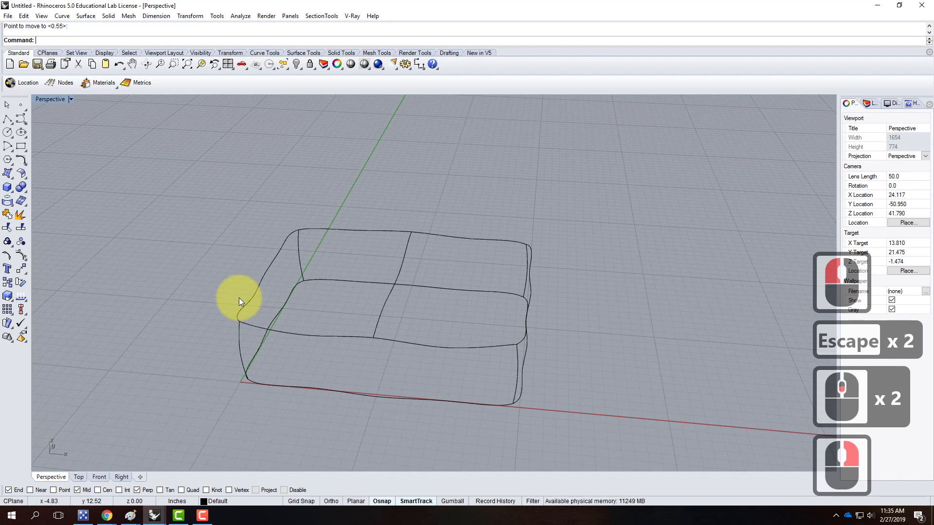
Create a Curve Network surface from the upper outline's four curves and the cross curve.
{"action": "left_click", "coordinate": [261, 276]}
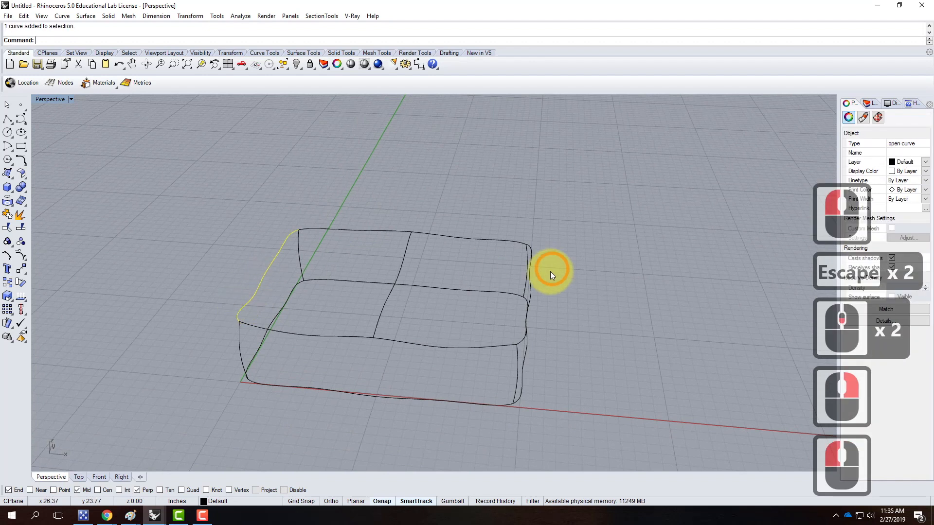
{"action": "left_click", "coordinate": [530, 289], "text": "shift"}
{"action": "left_click", "coordinate": [431, 347], "text": "shift"}
{"action": "left_click", "coordinate": [468, 242], "text": "shift"}
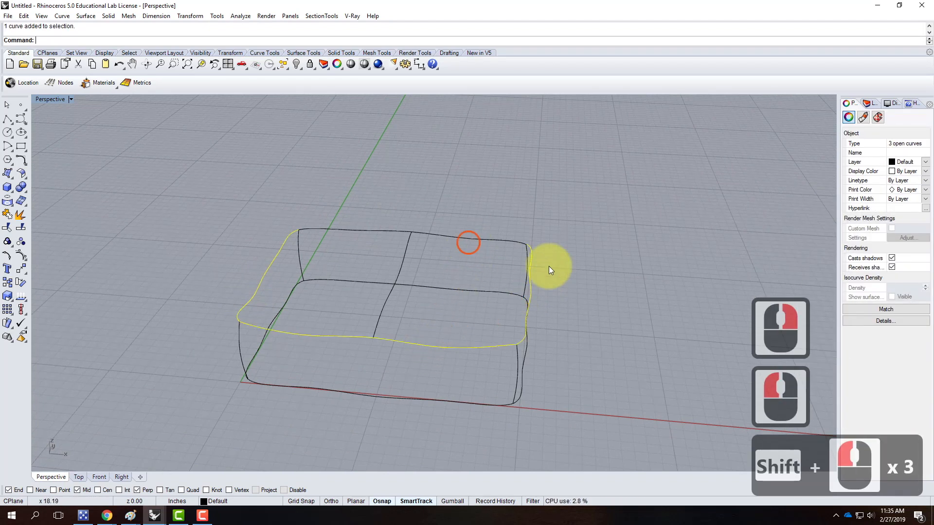
{"action": "left_click", "coordinate": [494, 240], "text": "shift"}
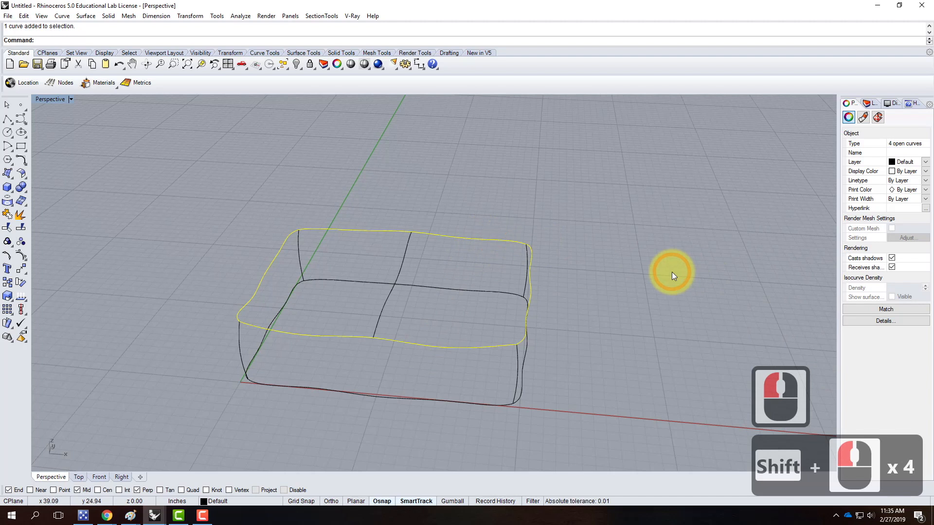
{"action": "left_click", "coordinate": [403, 269], "text": "shift"}
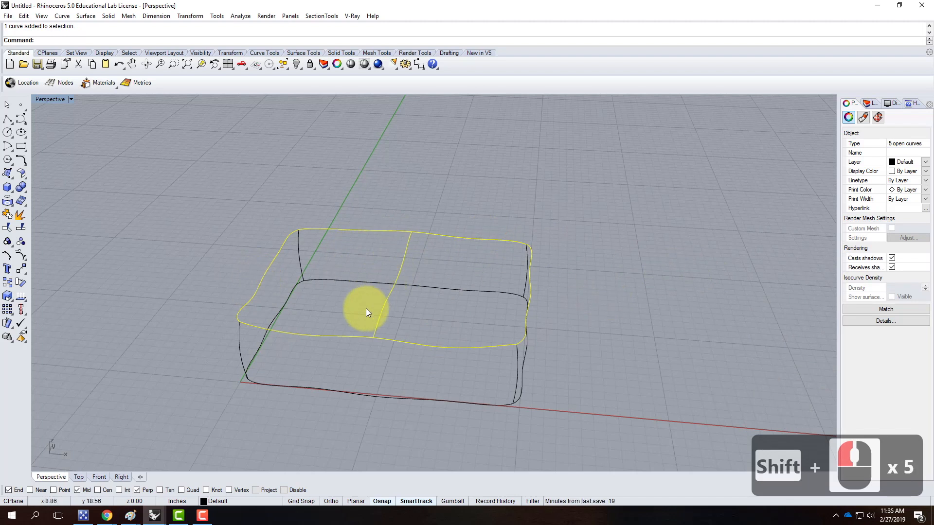
{"action": "right_click_drag", "start_coordinate": [632, 267], "coordinate": [282, 89]}
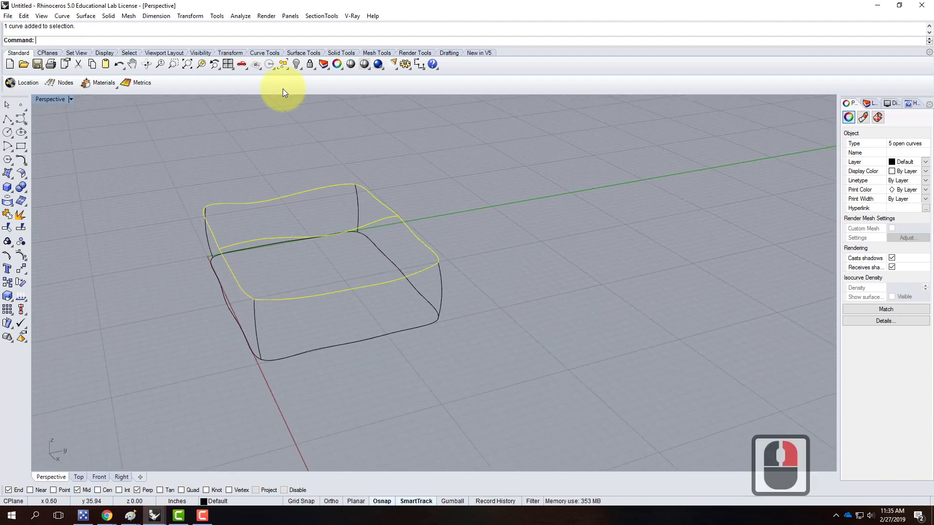
{"action": "left_click", "coordinate": [86, 15]}
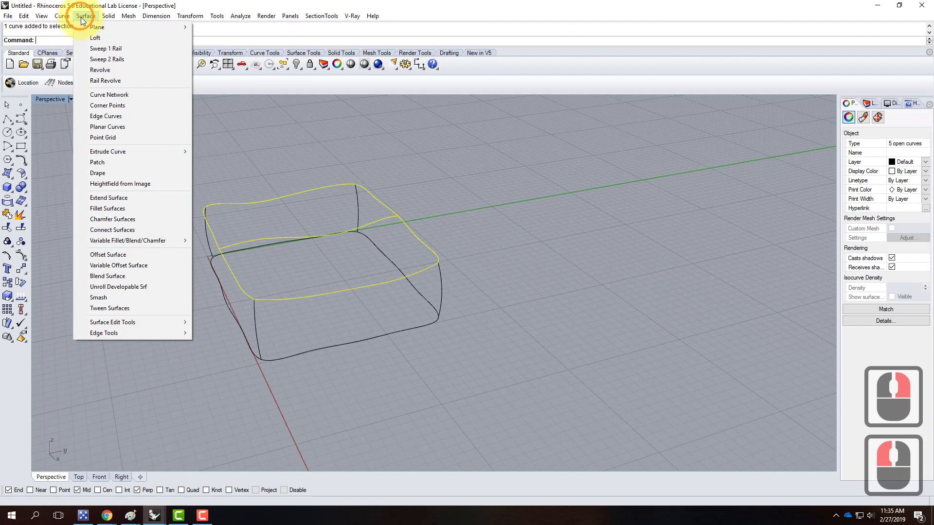
{"action": "left_click", "coordinate": [125, 97]}
{"action": "left_click", "coordinate": [498, 305]}
Examine the shape of the new top surface from several angles.
{"action": "scroll", "coordinate": [349, 243], "scroll_direction": "up", "scroll_amount": 3}
{"action": "right_click_drag", "start_coordinate": [428, 256], "coordinate": [264, 182]}
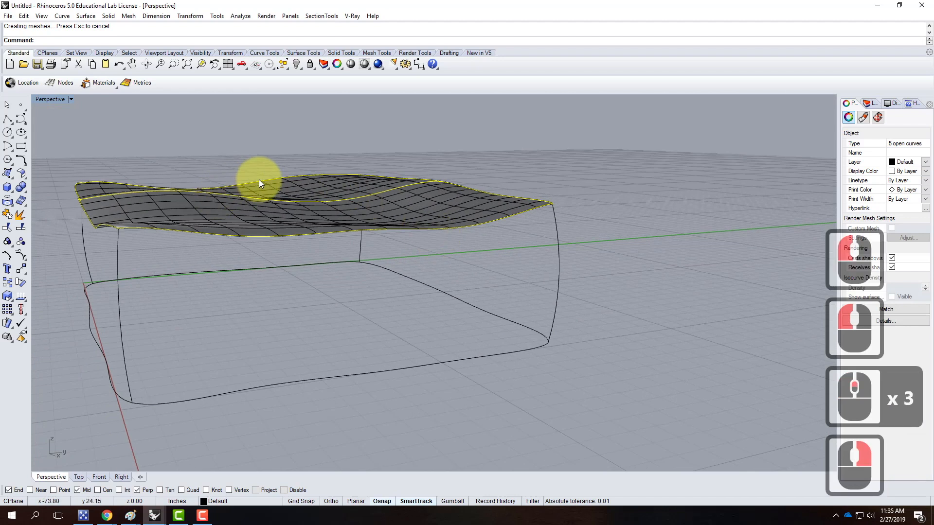
{"action": "right_click_drag", "start_coordinate": [383, 164], "coordinate": [592, 278]}
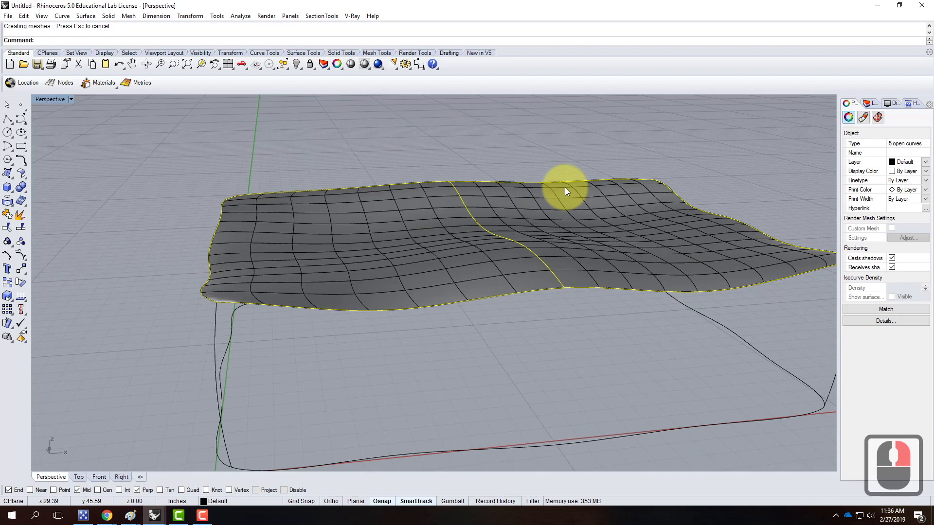
{"action": "scroll", "coordinate": [418, 214], "scroll_direction": "down", "scroll_amount": 3}
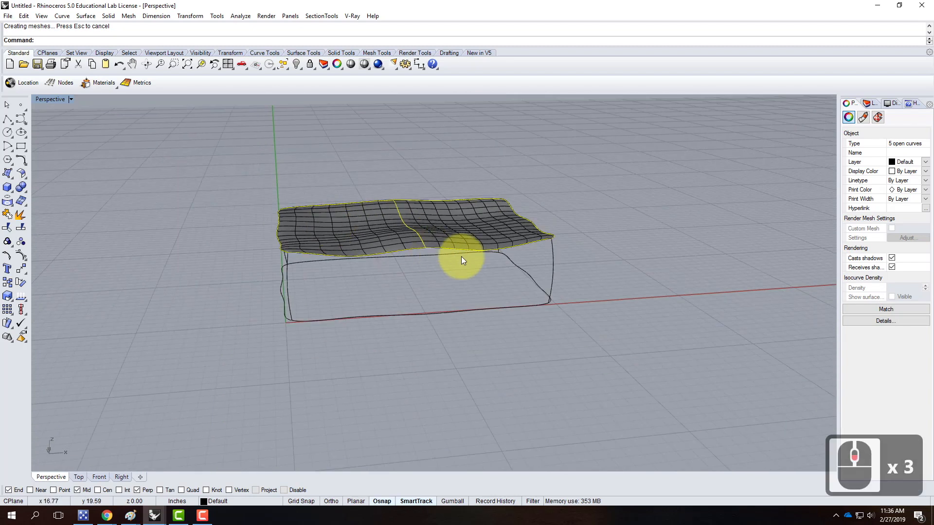
{"action": "right_click_drag", "start_coordinate": [364, 267], "coordinate": [219, 183]}
{"action": "scroll", "coordinate": [287, 198], "scroll_direction": "up", "scroll_amount": 3}
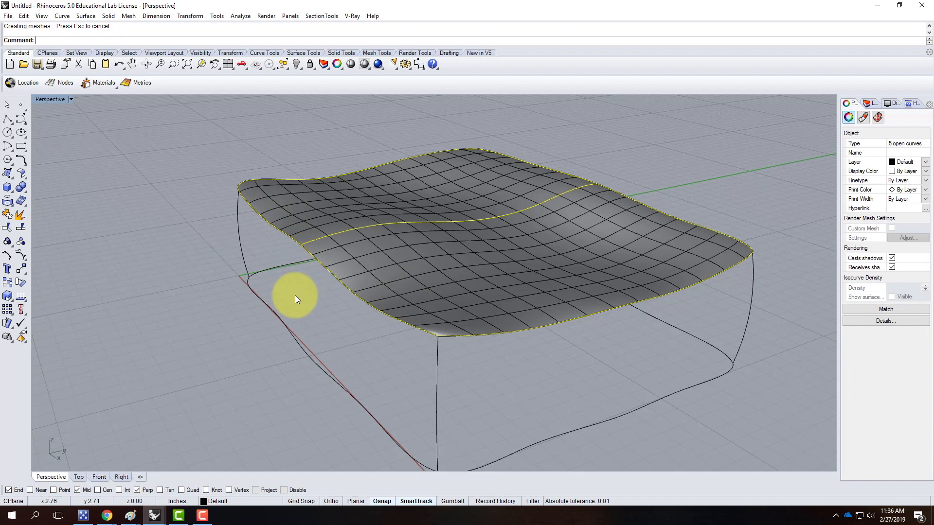
{"action": "right_click_drag", "start_coordinate": [264, 272], "coordinate": [305, 270]}
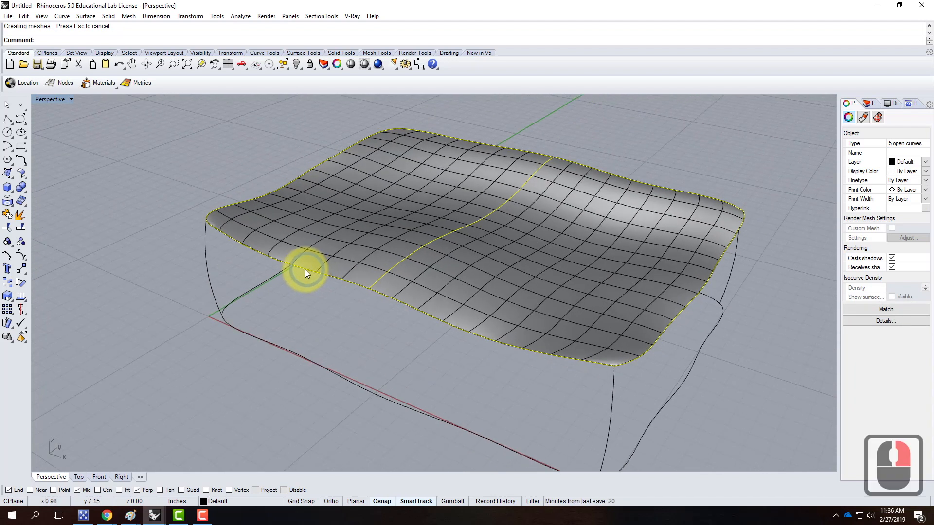
Turn on the Near snap and draw a straight line from the upper to the lower outline on the X-axis side, near the origin end.
{"action": "left_click", "coordinate": [7, 121]}
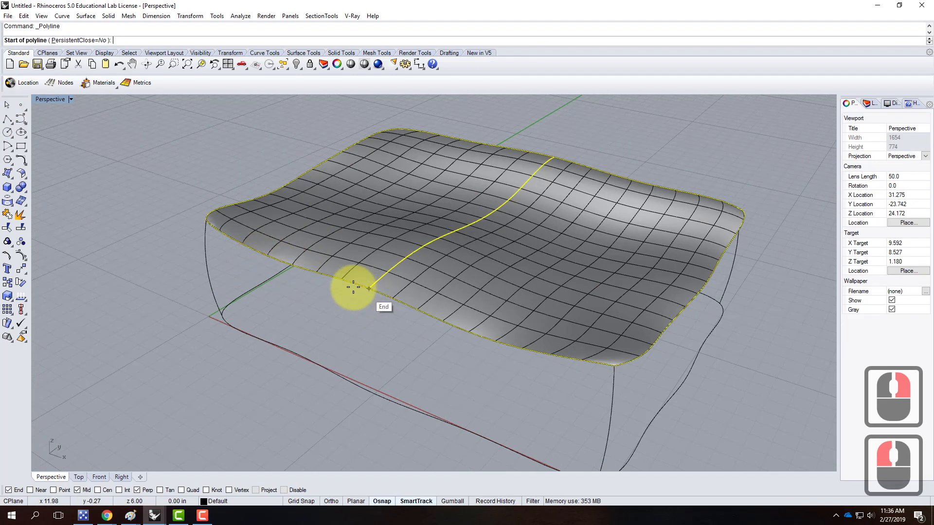
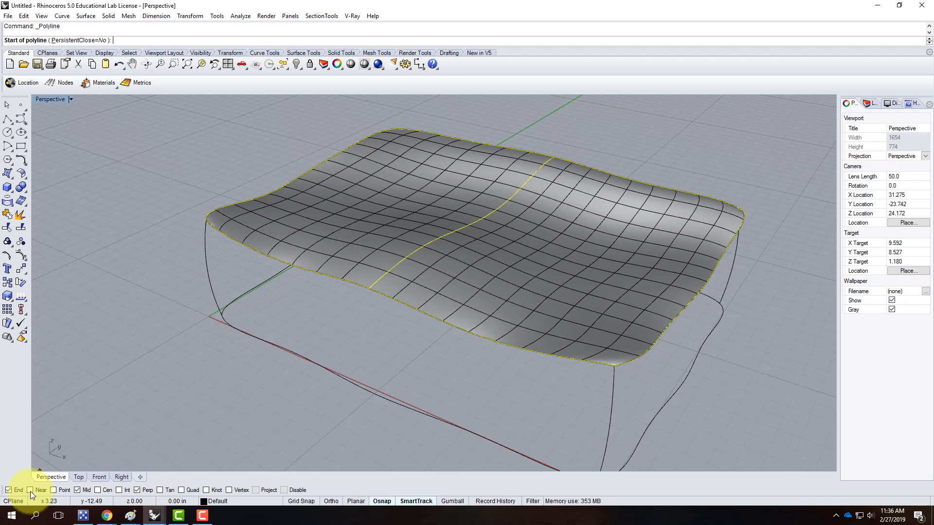
{"action": "left_click", "coordinate": [30, 490]}
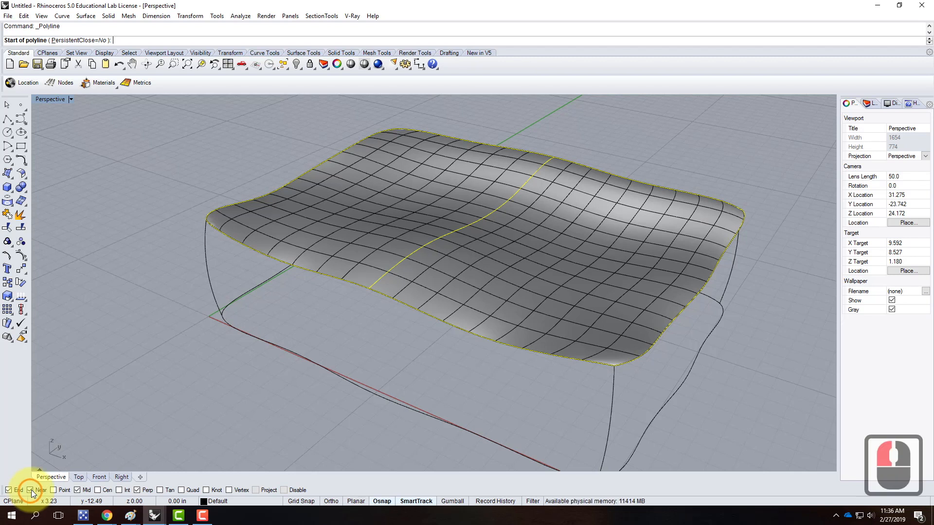
{"action": "left_click", "coordinate": [262, 254]}
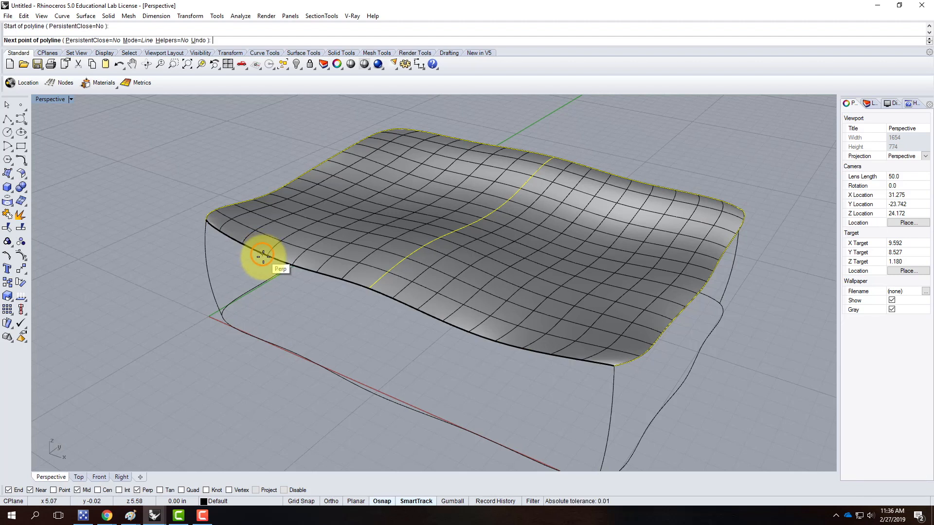
{"action": "left_click", "coordinate": [273, 345]}
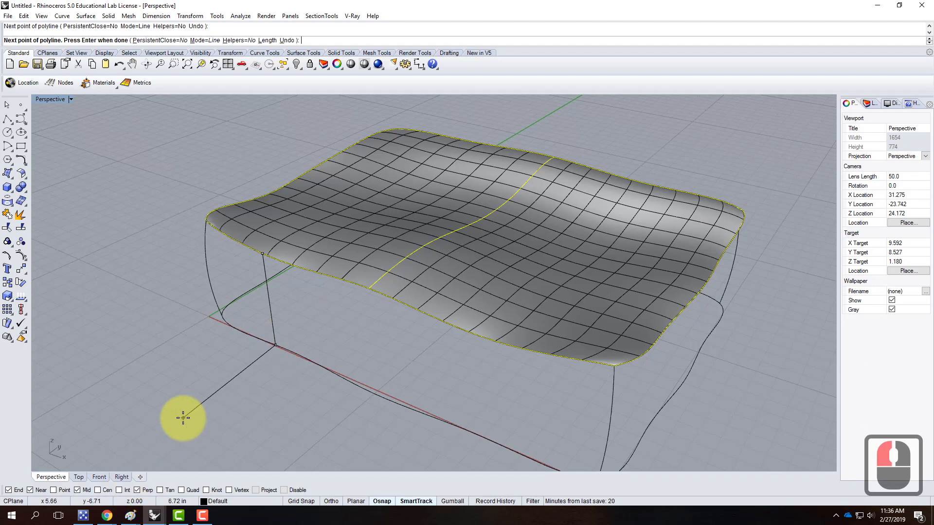
{"action": "key", "text": "Return"}
Draw a second line between the upper and lower X-axis side curves near the end away from the origin, and turn off the Near snap.
{"action": "scroll", "coordinate": [271, 296], "scroll_direction": "down", "scroll_amount": 2}
{"action": "scroll", "coordinate": [369, 322], "scroll_direction": "up", "scroll_amount": 2}
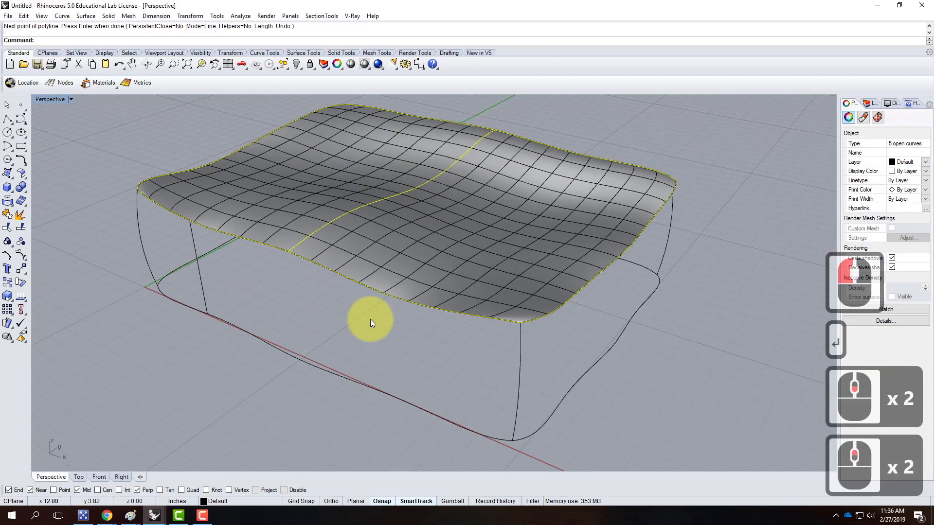
{"action": "right_click", "coordinate": [392, 313]}
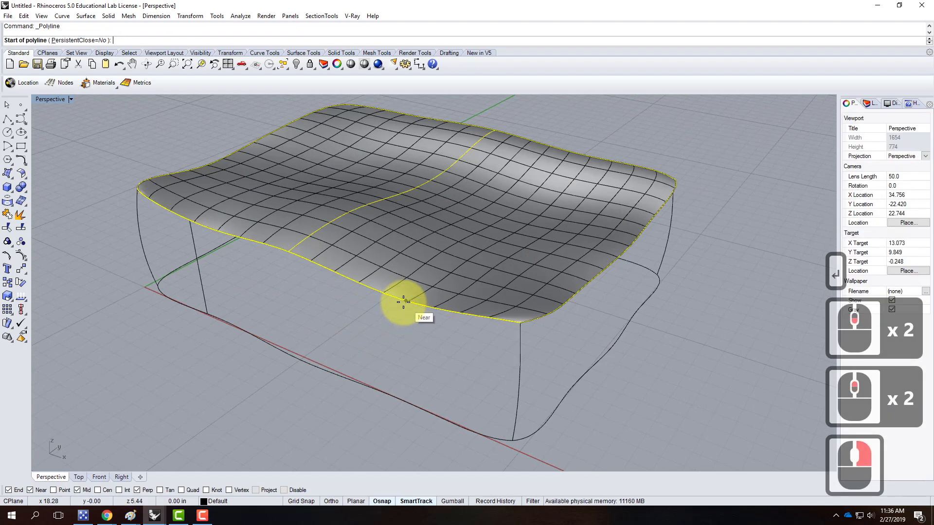
{"action": "left_click", "coordinate": [403, 301]}
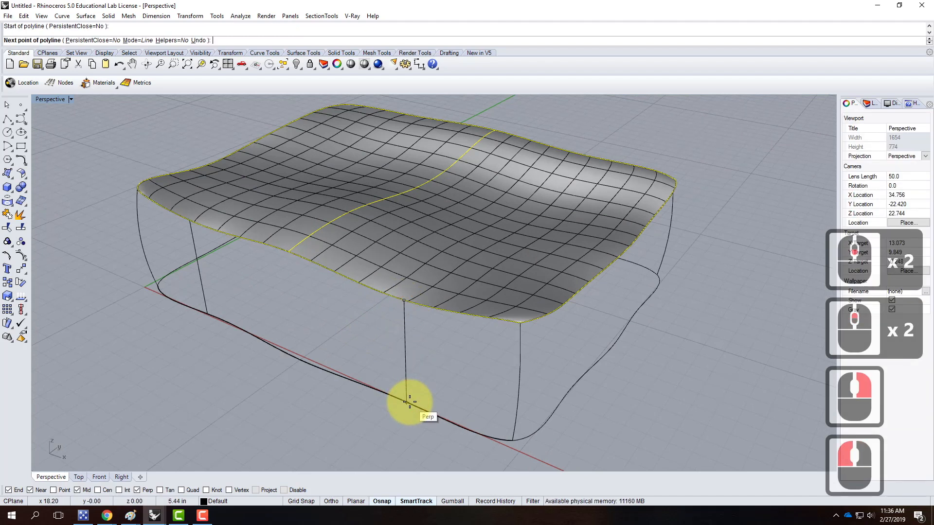
{"action": "left_click", "coordinate": [408, 402]}
{"action": "key", "text": "Return"}
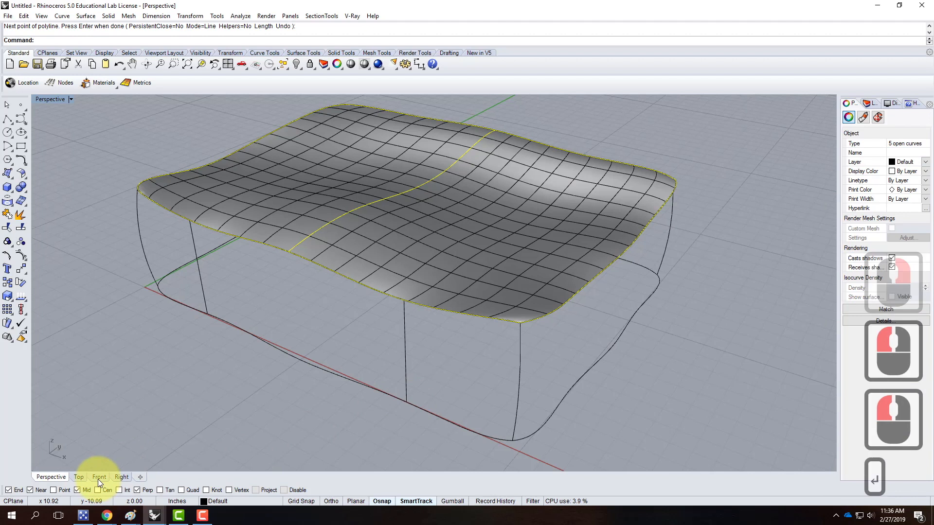
{"action": "left_click", "coordinate": [30, 490]}
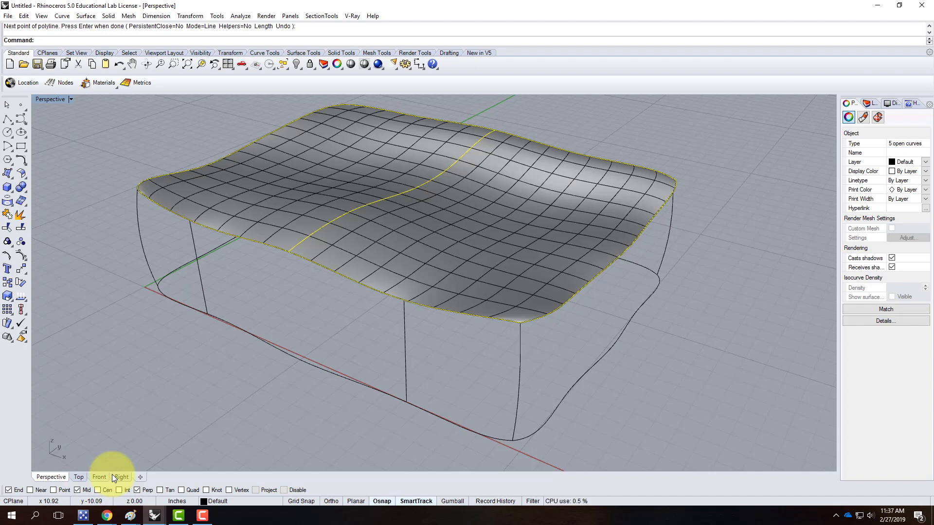
Rebuild the two new side lines with a point count of 3 and degree 3.
{"action": "left_click", "coordinate": [198, 266]}
{"action": "left_click", "coordinate": [405, 355], "text": "shift"}
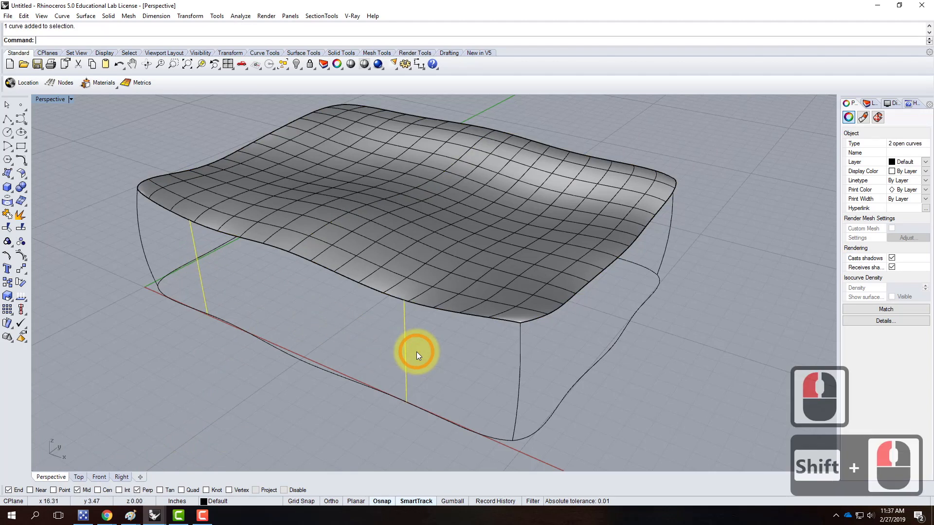
{"action": "type", "text": "rebuild"}
{"action": "key", "text": "Return"}
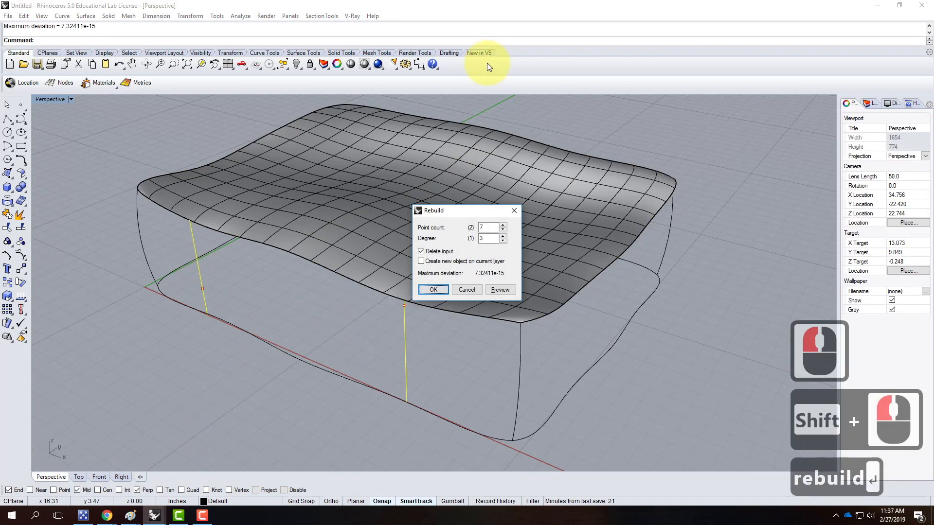
{"action": "left_click", "coordinate": [425, 212]}
{"action": "type", "text": "3"}
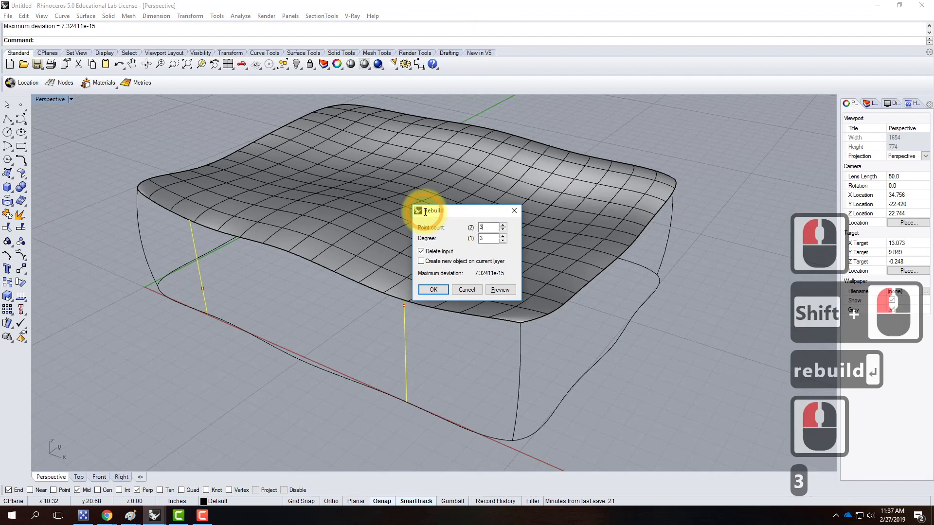
{"action": "key", "text": "Return"}
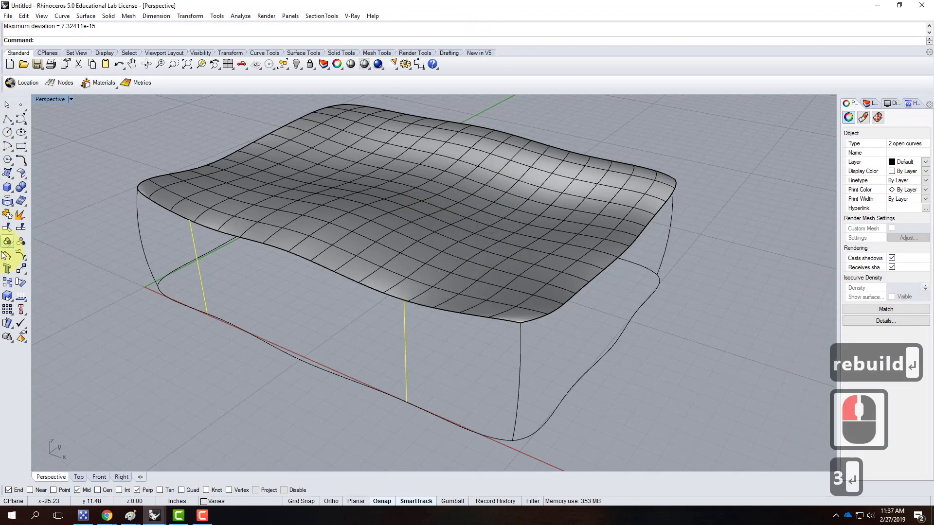
Show both side lines' edit points and move their inner points outward about 0.82 in.
{"action": "left_click", "coordinate": [6, 258]}
{"action": "left_click", "coordinate": [177, 245]}
{"action": "left_click_drag", "start_coordinate": [177, 245], "coordinate": [213, 290]}
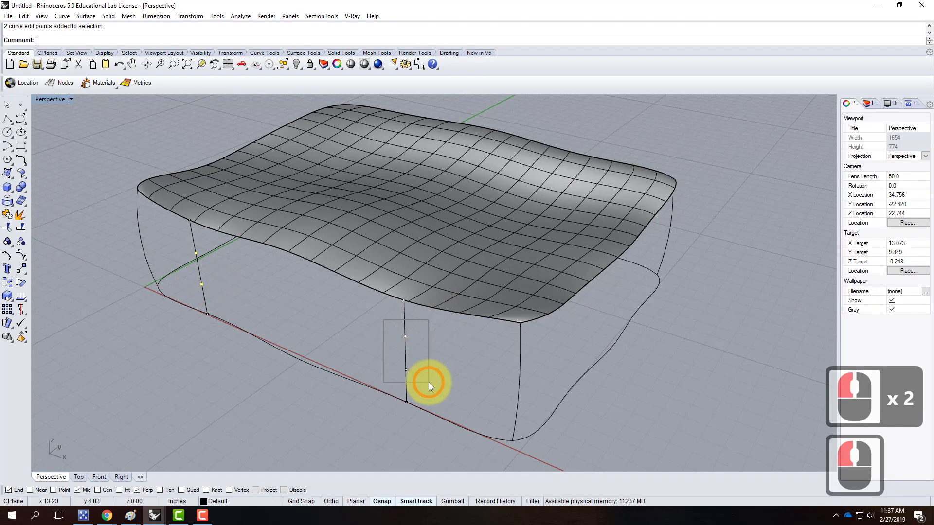
{"action": "left_click_drag", "start_coordinate": [383, 319], "coordinate": [428, 382], "text": "shift"}
{"action": "type", "text": "move"}
{"action": "key", "text": "Return"}
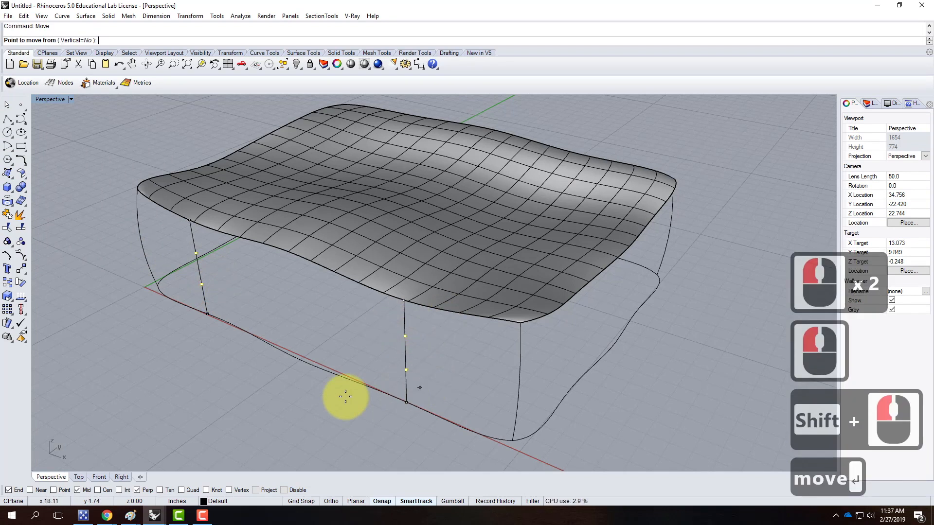
{"action": "left_click", "coordinate": [270, 401]}
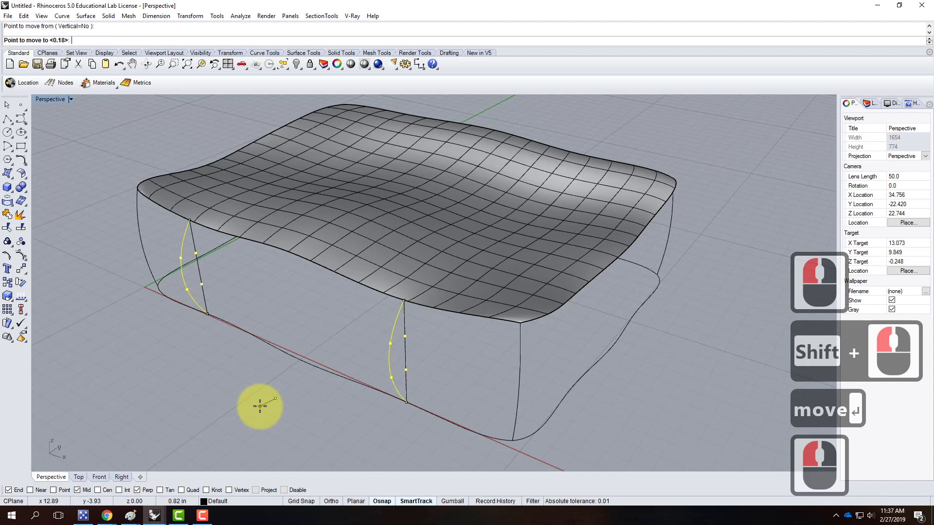
{"action": "left_click", "coordinate": [259, 406]}
Draw a straight line from the midpoint of the upper outline's X-axis side curve to the lower outline's curve on the same side.
{"action": "right_click_drag", "start_coordinate": [519, 337], "coordinate": [569, 328]}
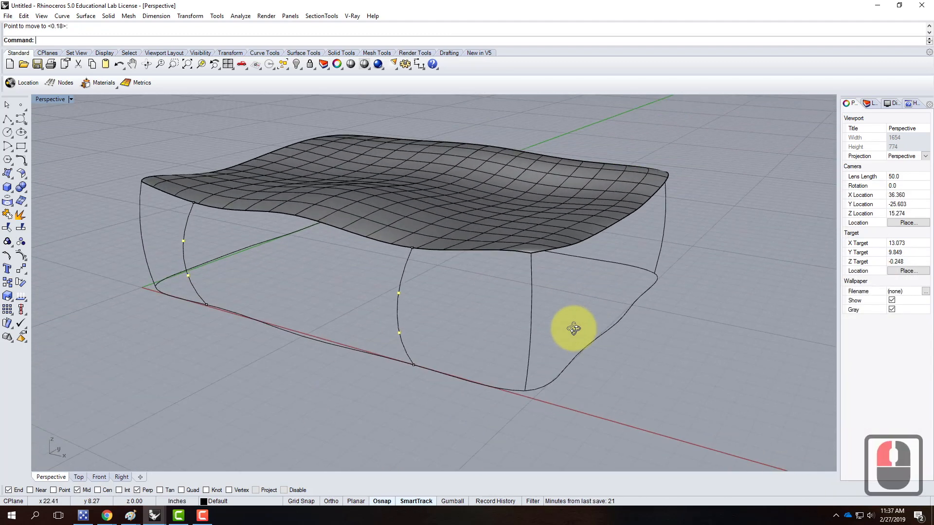
{"action": "left_click", "coordinate": [8, 118]}
{"action": "left_click", "coordinate": [294, 217]}
{"action": "left_click", "coordinate": [302, 334]}
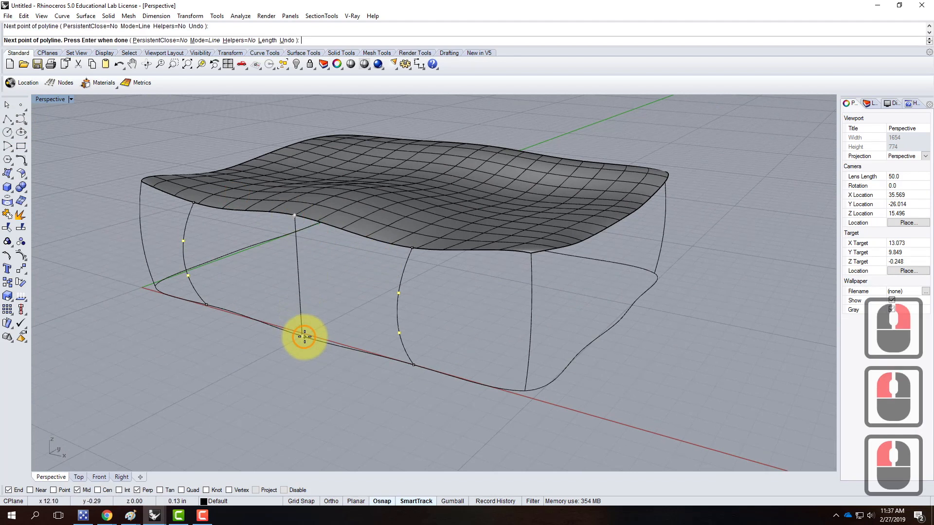
{"action": "key", "text": "Return"}
Rebuild the middle side line with a point count of 3 and degree 3.
{"action": "left_click", "coordinate": [302, 296]}
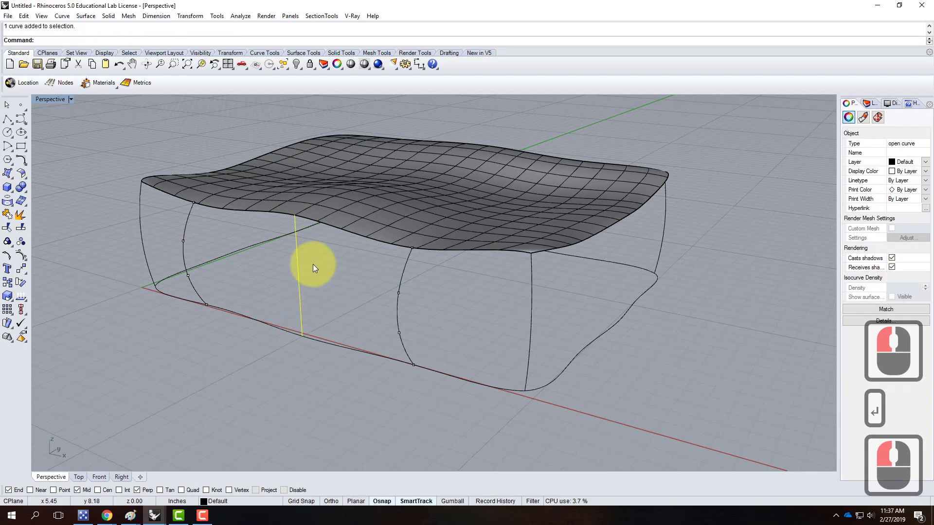
{"action": "type", "text": "re"}
{"action": "key", "text": "Return"}
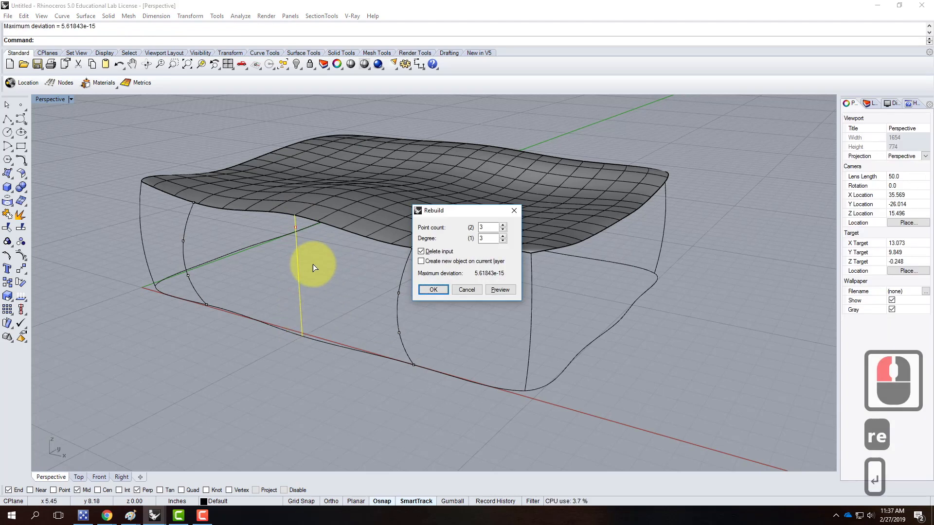
{"action": "left_click", "coordinate": [437, 290]}
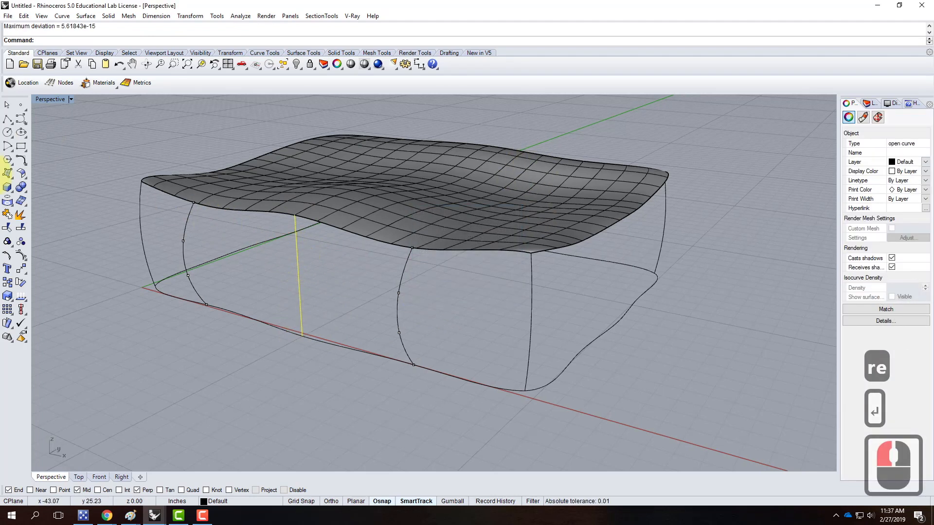
Show the edit points of the middle line on the X-axis side and move its inner points outward about 0.15 in.
{"action": "left_click", "coordinate": [6, 257]}
{"action": "left_click_drag", "start_coordinate": [279, 245], "coordinate": [340, 303]}
{"action": "type", "text": "move"}
{"action": "key", "text": "Return"}
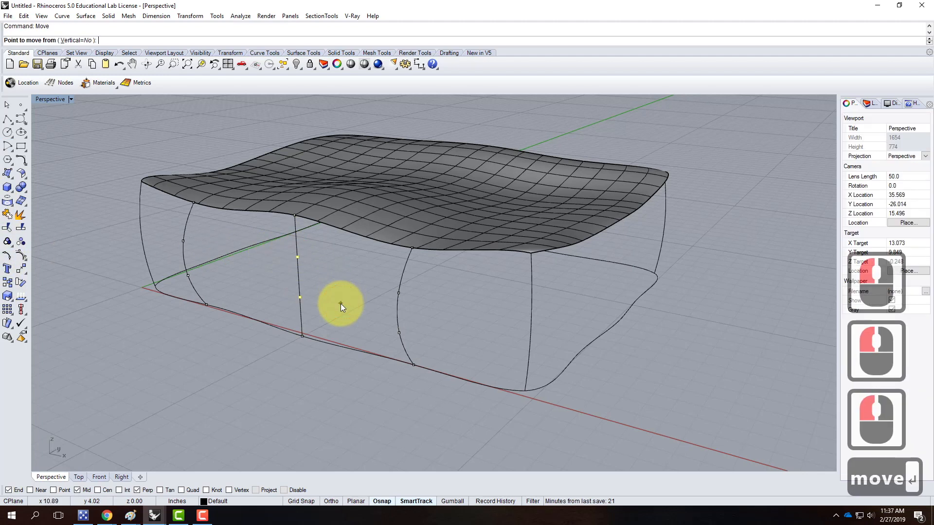
{"action": "right_click_drag", "start_coordinate": [358, 298], "coordinate": [319, 340]}
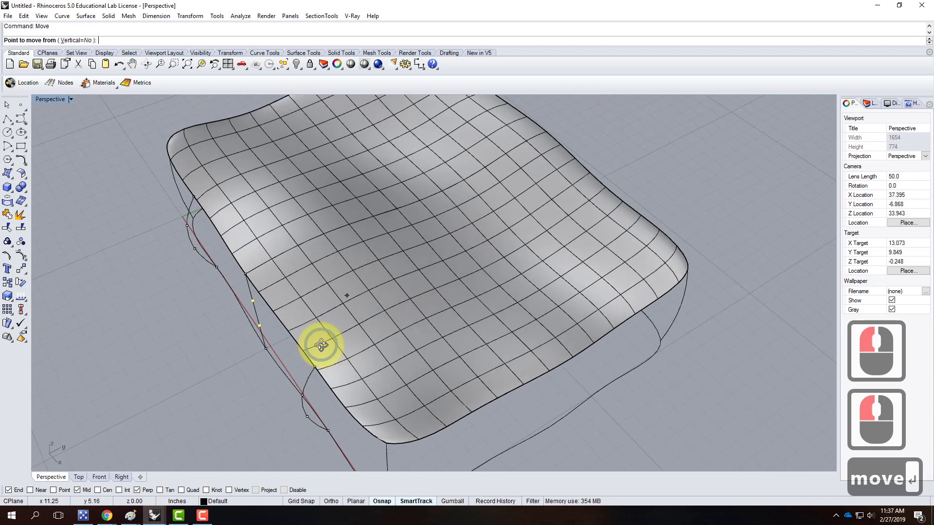
{"action": "left_click", "coordinate": [198, 379]}
{"action": "left_click", "coordinate": [195, 377]}
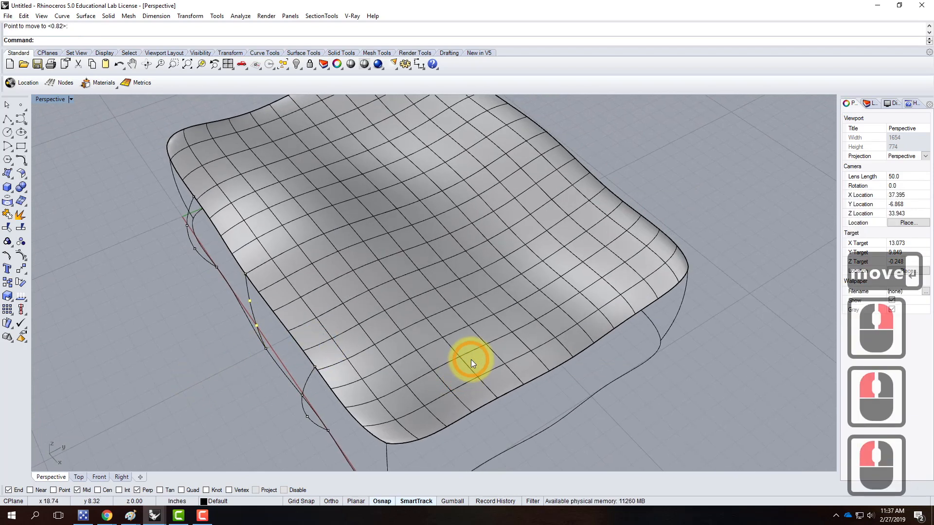
{"action": "key", "text": "Escape"}
{"action": "key", "text": "Escape"}
Create a curve-network surface on the X-axis side from its five vertical curves and its upper and lower outline curves.
{"action": "right_click_drag", "start_coordinate": [471, 377], "coordinate": [410, 304]}
{"action": "left_click", "coordinate": [273, 251]}
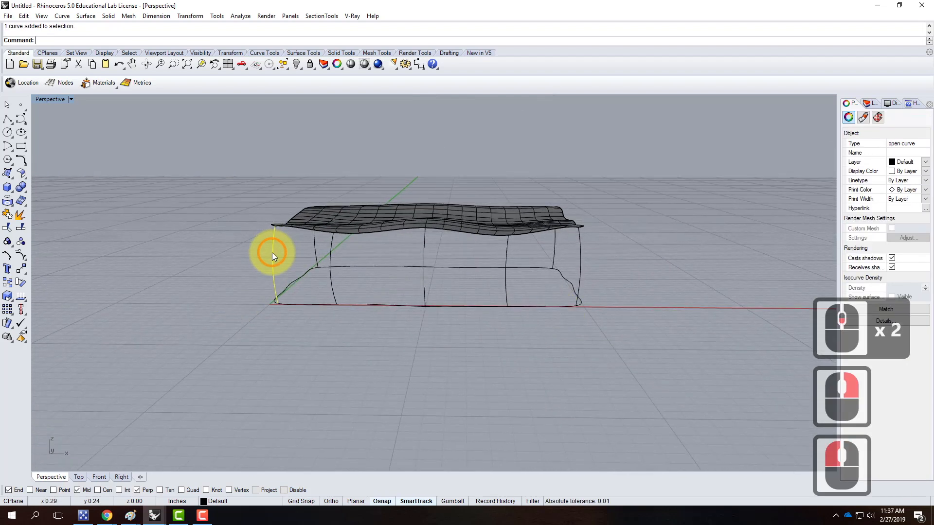
{"action": "left_click", "coordinate": [332, 255], "text": "shift"}
{"action": "left_click", "coordinate": [424, 261], "text": "shift"}
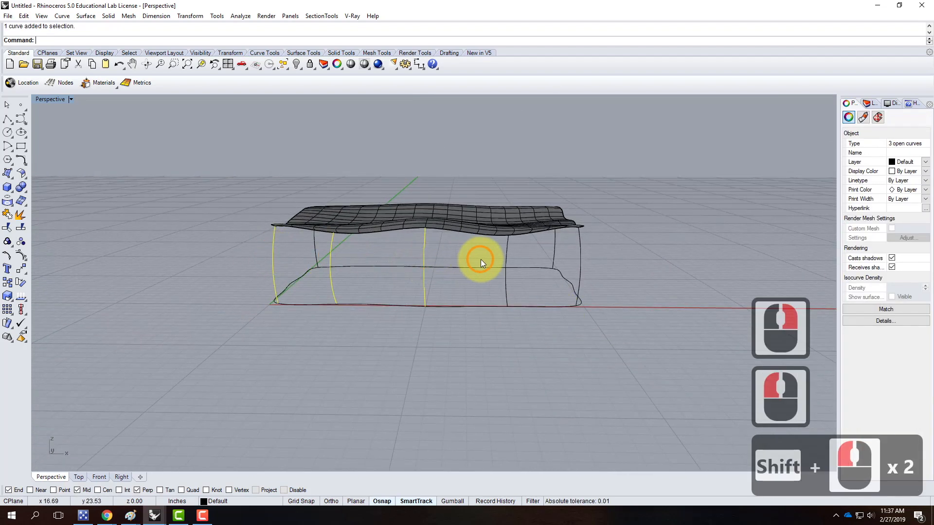
{"action": "left_click", "coordinate": [581, 255], "text": "shift"}
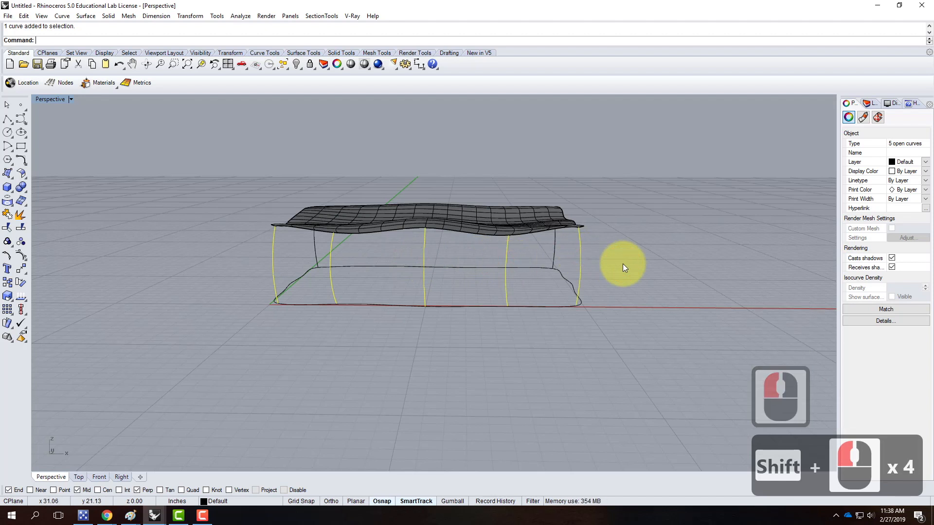
{"action": "left_click", "coordinate": [466, 307], "text": "shift"}
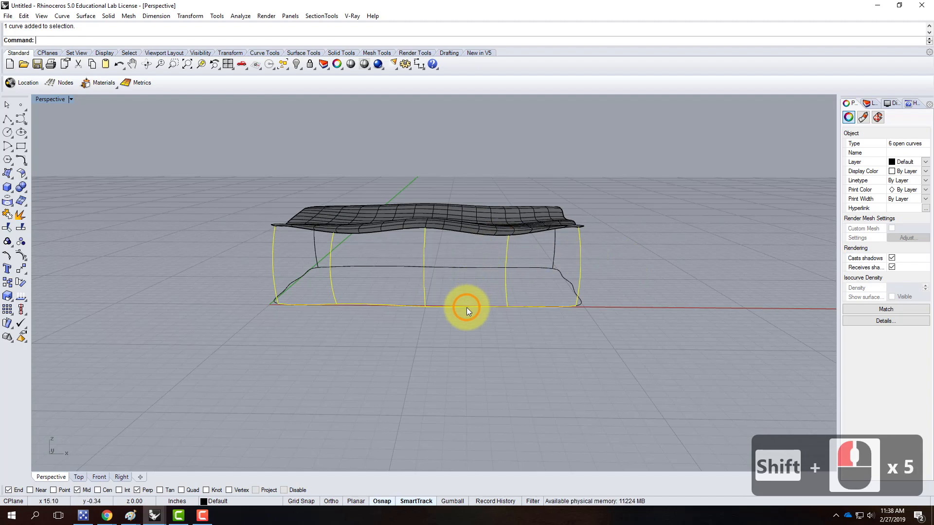
{"action": "left_click", "coordinate": [464, 233], "text": "shift"}
{"action": "left_click", "coordinate": [504, 258], "text": "shift"}
{"action": "right_click_drag", "start_coordinate": [658, 249], "coordinate": [611, 298]}
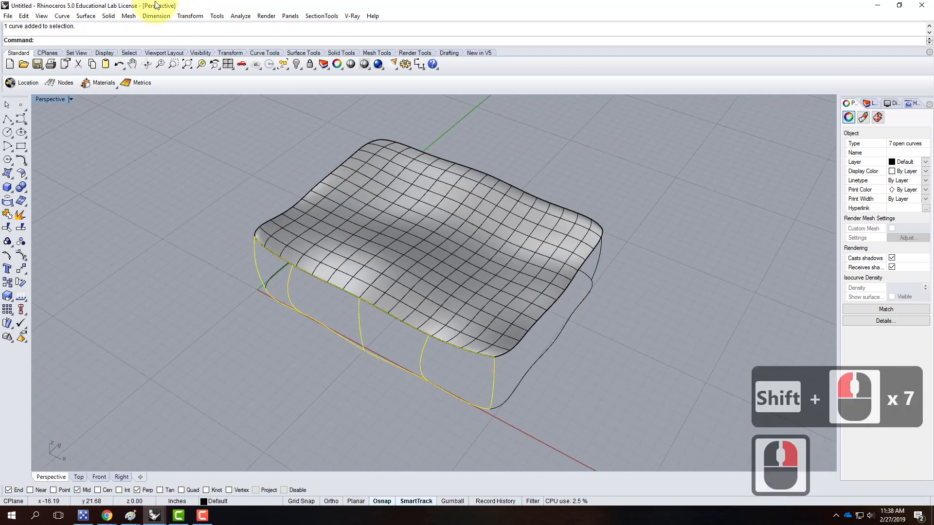
{"action": "left_click", "coordinate": [86, 16]}
{"action": "left_click", "coordinate": [113, 92]}
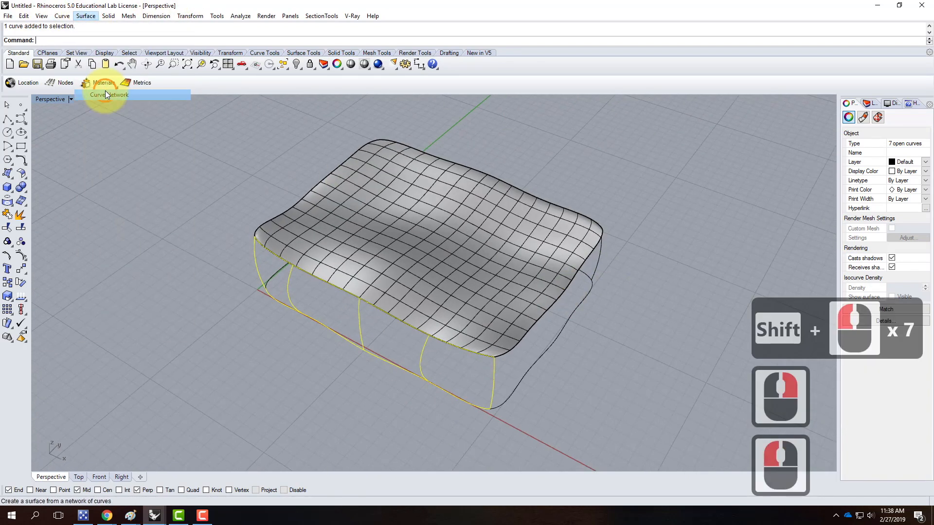
{"action": "left_click", "coordinate": [497, 305]}
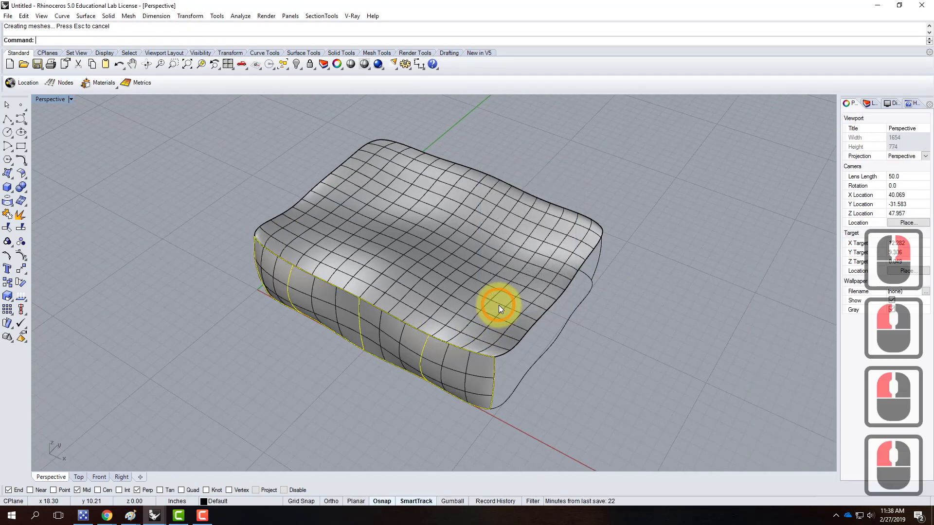
Create a curve-network surface on the end opposite the Y axis from its upper, lower and two vertical boundary curves.
{"action": "mouse_move", "coordinate": [531, 397]}
{"action": "right_mouse_down"}
{"action": "mouse_move", "coordinate": [502, 348]}
{"action": "mouse_move", "coordinate": [462, 340]}
{"action": "mouse_move", "coordinate": [669, 346]}
{"action": "mouse_move", "coordinate": [504, 347]}
{"action": "mouse_move", "coordinate": [483, 375]}
{"action": "mouse_move", "coordinate": [538, 381]}
{"action": "right_mouse_up"}
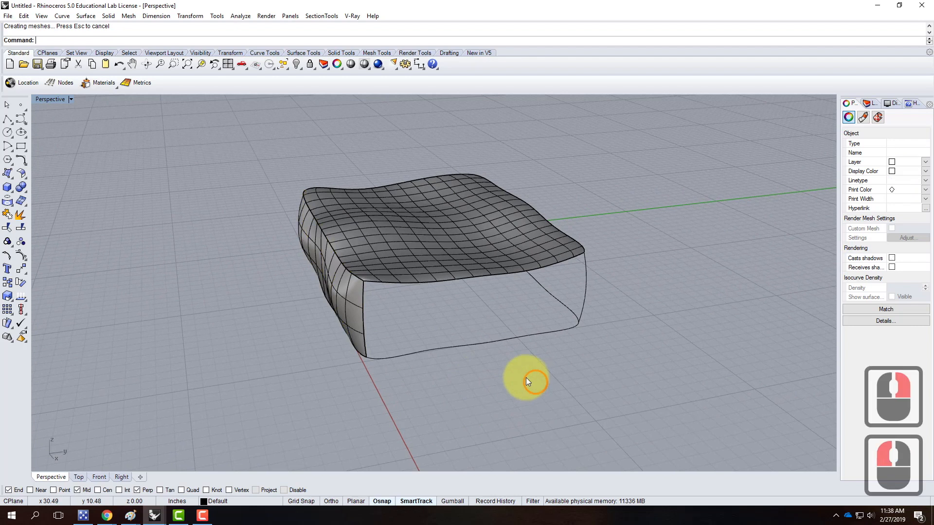
{"action": "left_click", "coordinate": [407, 286]}
{"action": "left_click", "coordinate": [407, 284]}
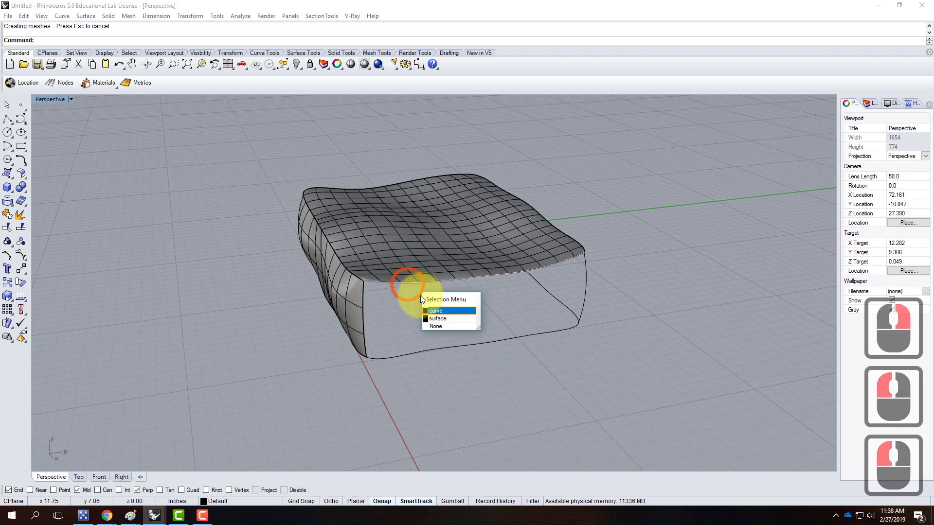
{"action": "left_click", "coordinate": [442, 310]}
{"action": "left_click", "coordinate": [456, 340], "text": "shift"}
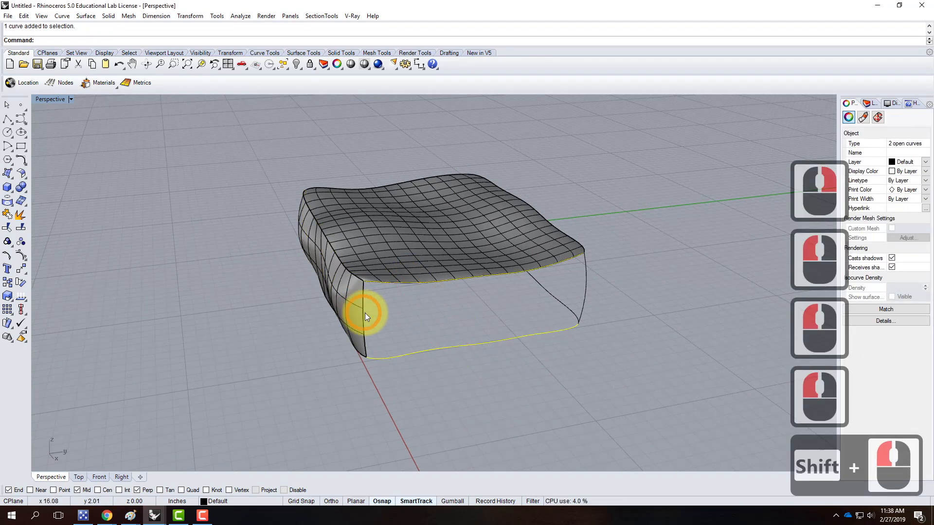
{"action": "left_click", "coordinate": [374, 313], "text": "shift"}
{"action": "left_click", "coordinate": [584, 291], "text": "shift"}
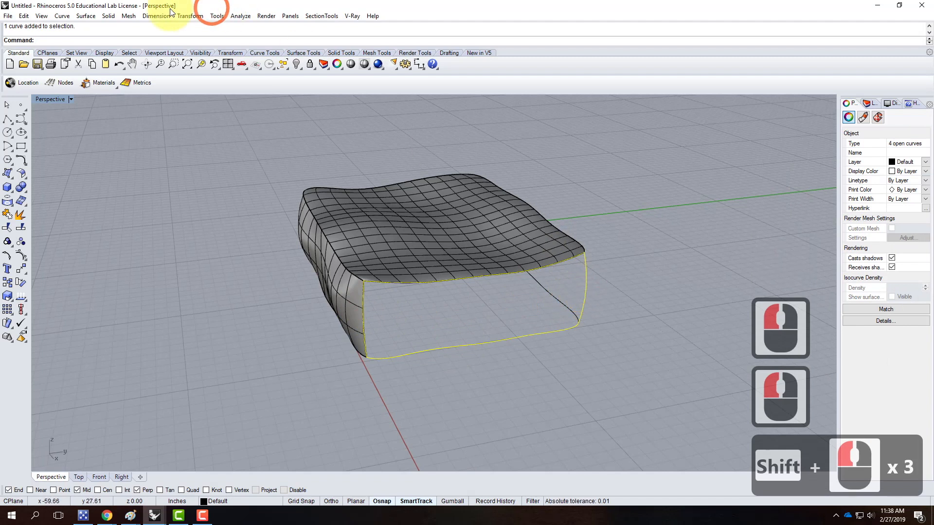
{"action": "left_click", "coordinate": [86, 15]}
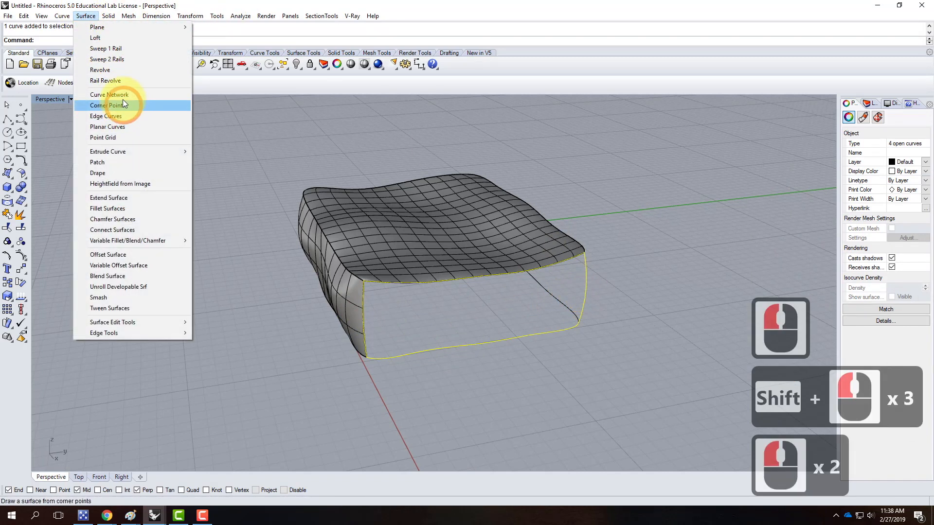
{"action": "left_click", "coordinate": [122, 95]}
{"action": "left_click", "coordinate": [510, 304]}
Draw a straight line between the midpoints of the upper and lower outline curves on the side opposite the X axis.
{"action": "right_click_drag", "start_coordinate": [634, 279], "coordinate": [509, 264]}
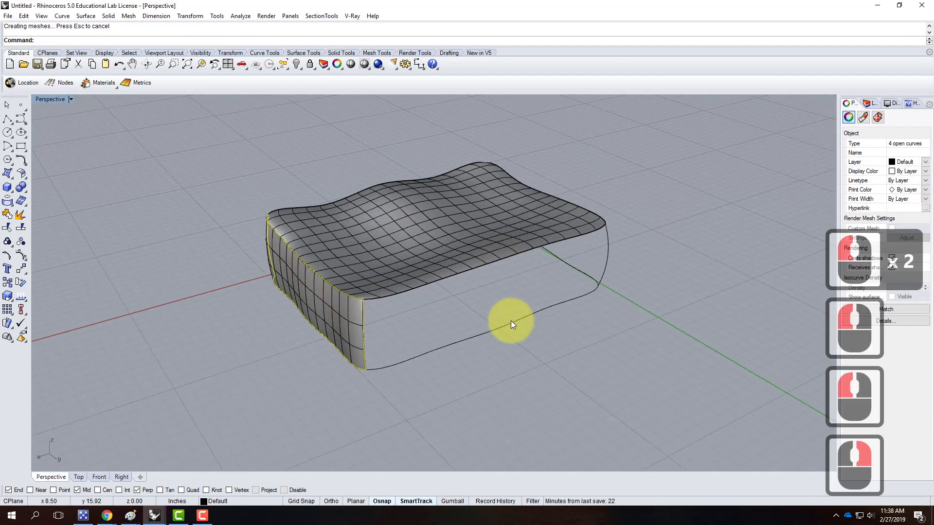
{"action": "left_click", "coordinate": [8, 121]}
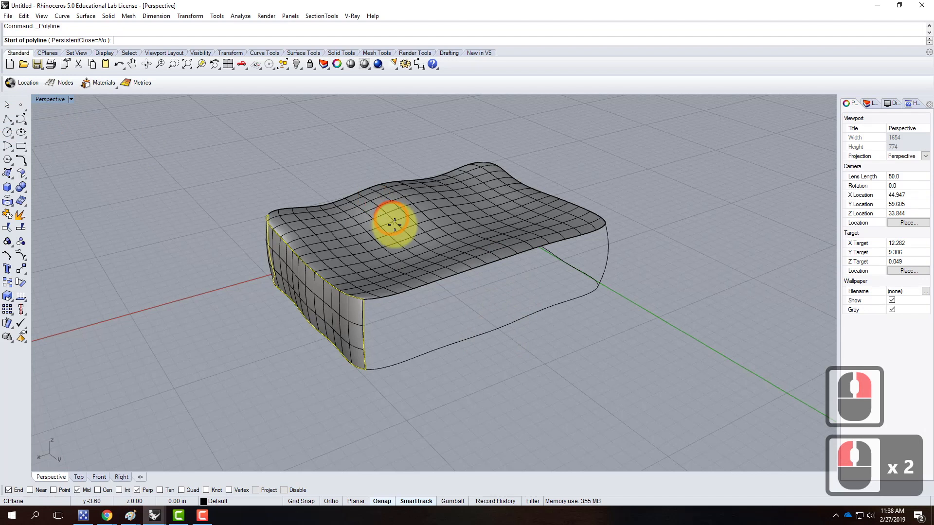
{"action": "left_click", "coordinate": [504, 257]}
{"action": "left_click", "coordinate": [502, 326]}
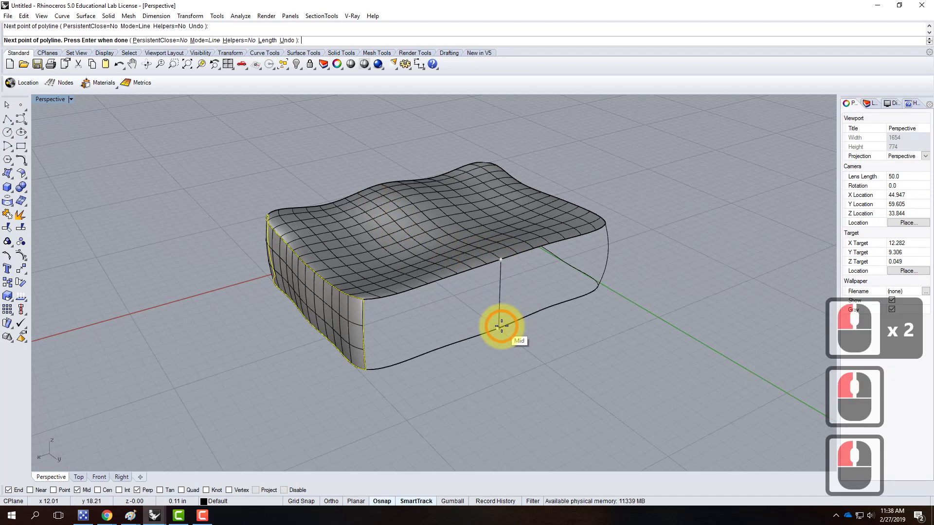
{"action": "key", "text": "Return"}
Rebuild the new vertical line opposite the X axis with a point count of 3 and degree 3.
{"action": "left_click", "coordinate": [500, 304]}
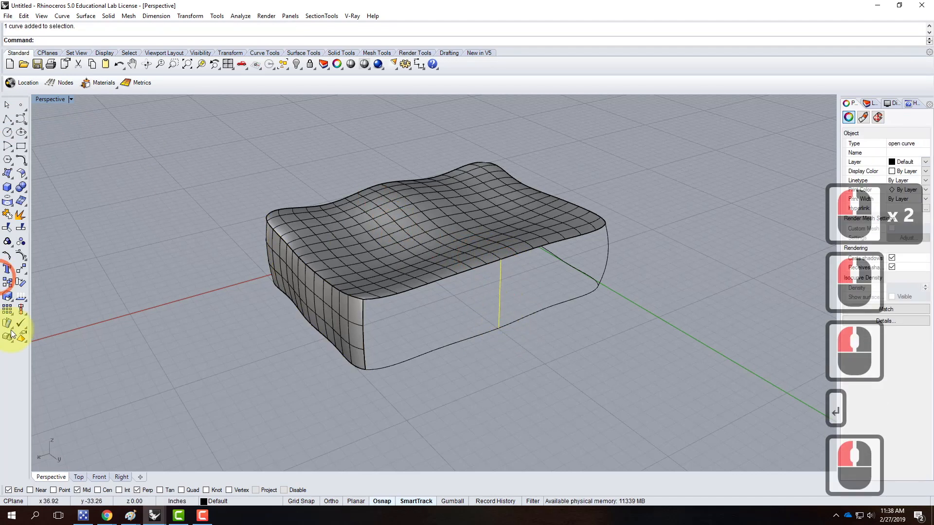
{"action": "type", "text": "rebuild"}
{"action": "key", "text": "Return"}
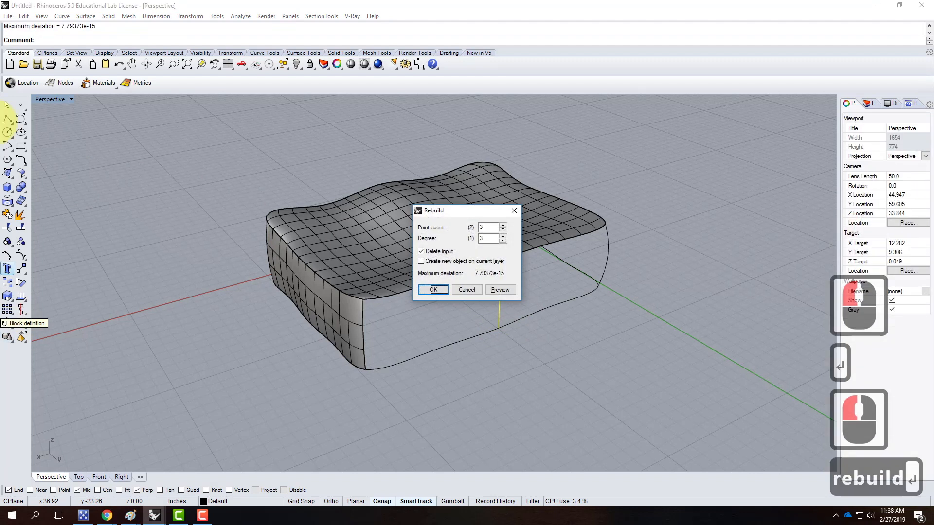
{"action": "left_click", "coordinate": [432, 290]}
Show the rebuilt line's edit points and move its two inner points outward about 1.1 in.
{"action": "left_click", "coordinate": [6, 261]}
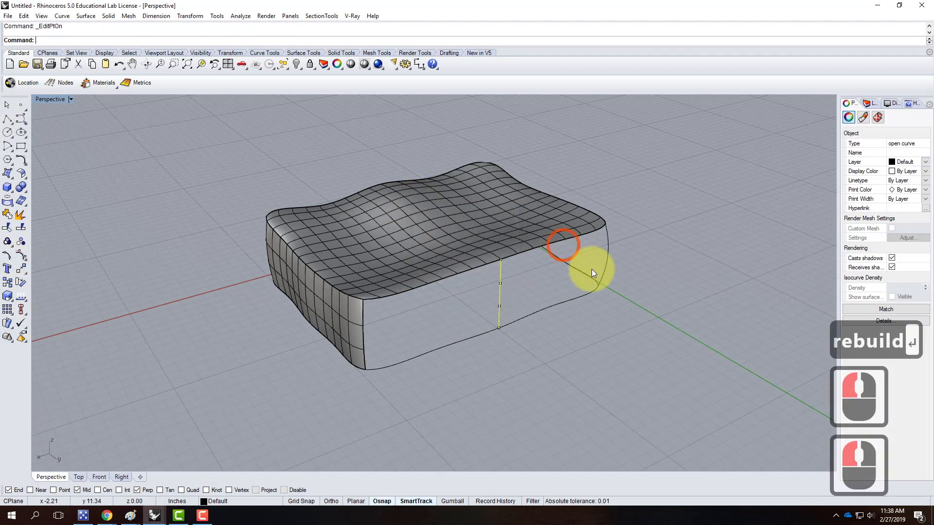
{"action": "left_click", "coordinate": [506, 295]}
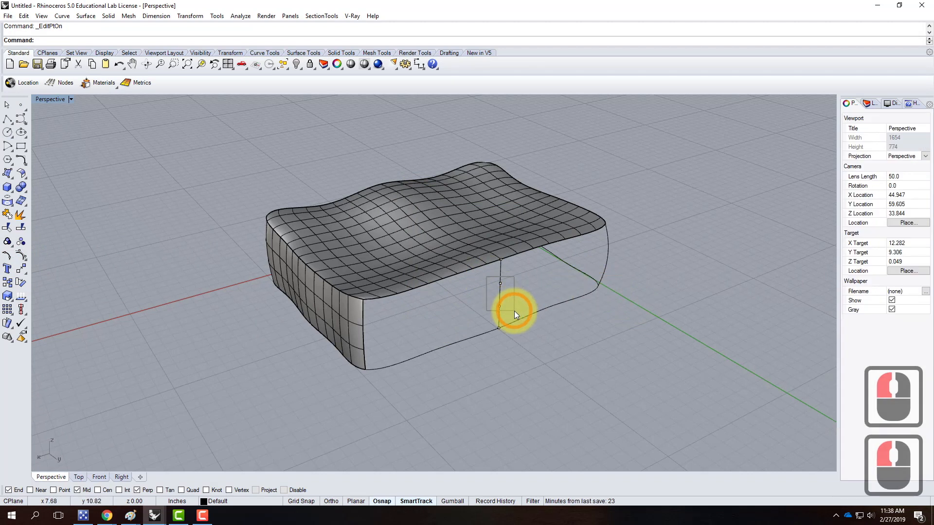
{"action": "type", "text": "move"}
{"action": "key", "text": "Return"}
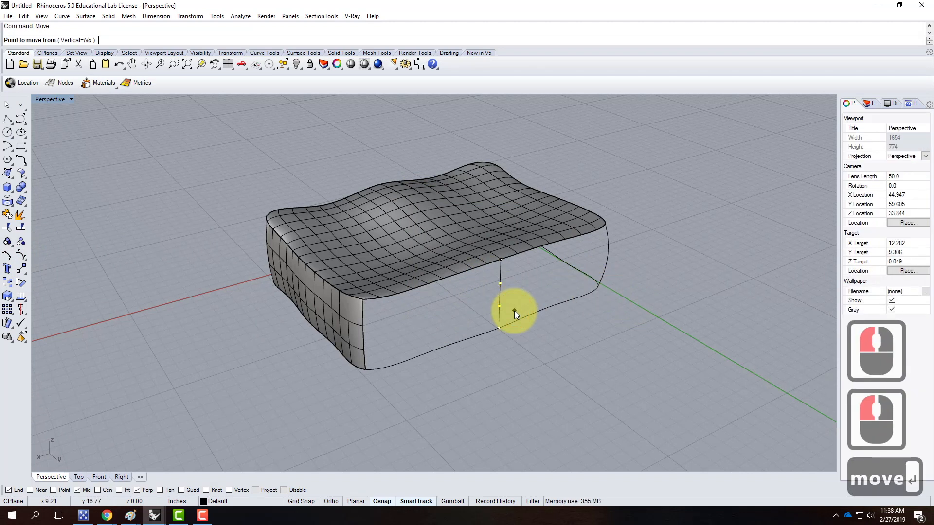
{"action": "left_click", "coordinate": [546, 344]}
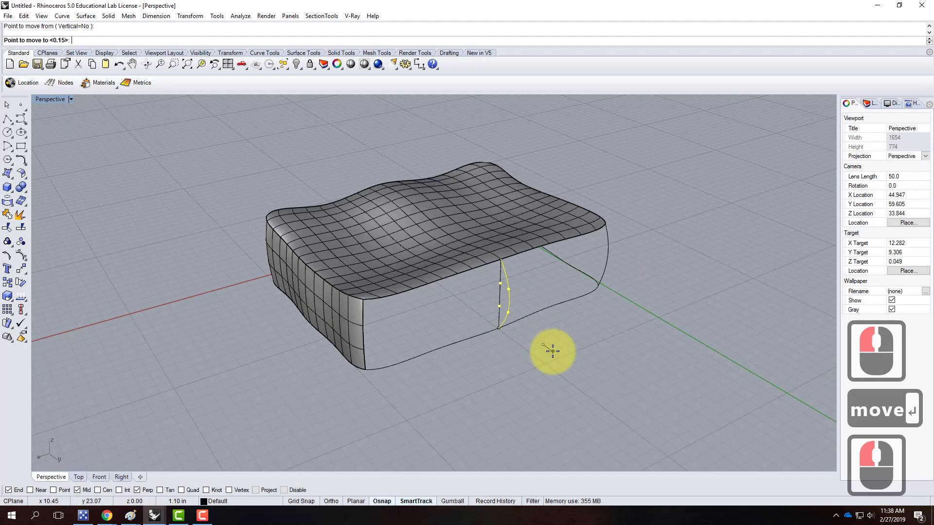
{"action": "left_click", "coordinate": [553, 350]}
{"action": "right_click_drag", "start_coordinate": [631, 350], "coordinate": [443, 252]}
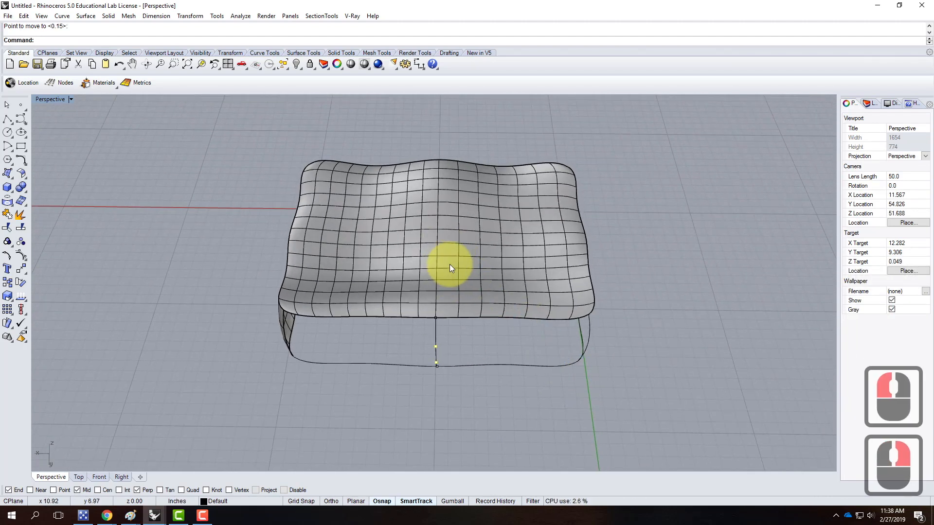
{"action": "scroll", "coordinate": [450, 264], "scroll_direction": "down", "scroll_amount": 2}
{"action": "right_click_drag", "start_coordinate": [448, 253], "coordinate": [510, 255]}
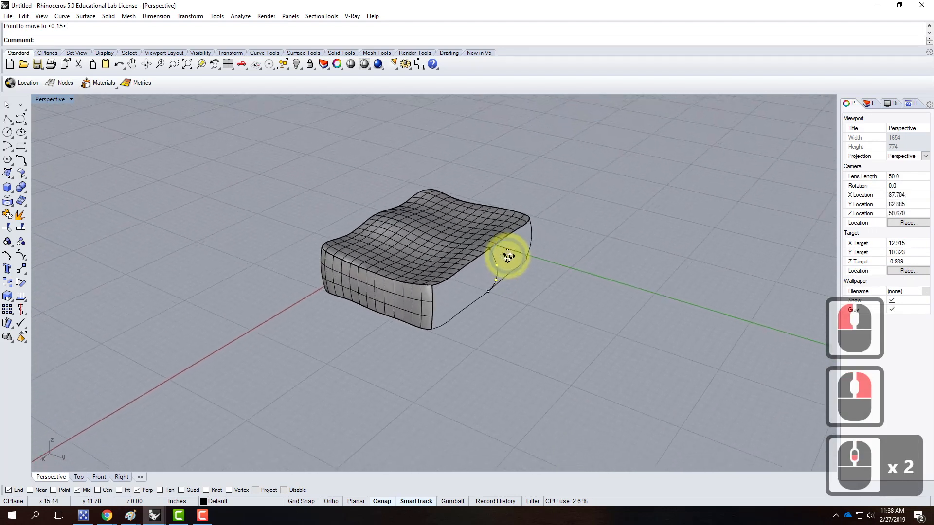
{"action": "key", "text": "Escape"}
{"action": "key", "text": "Escape"}
Create a curve-network surface on the side opposite the X axis from its three vertical curves and its upper and lower outline curves.
{"action": "scroll", "coordinate": [456, 310], "scroll_direction": "up", "scroll_amount": 2}
{"action": "scroll", "coordinate": [456, 310], "scroll_direction": "up", "scroll_amount": 1}
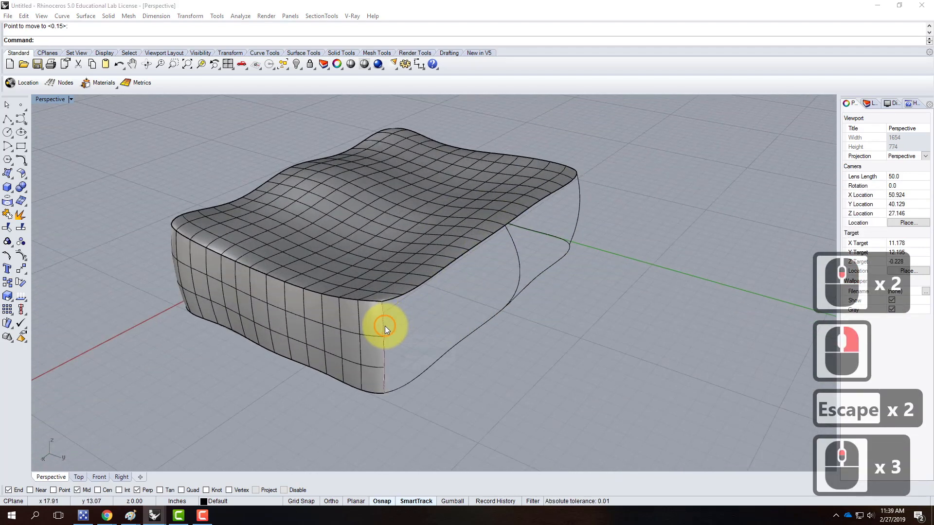
{"action": "left_click", "coordinate": [386, 325]}
{"action": "left_click", "coordinate": [429, 353]}
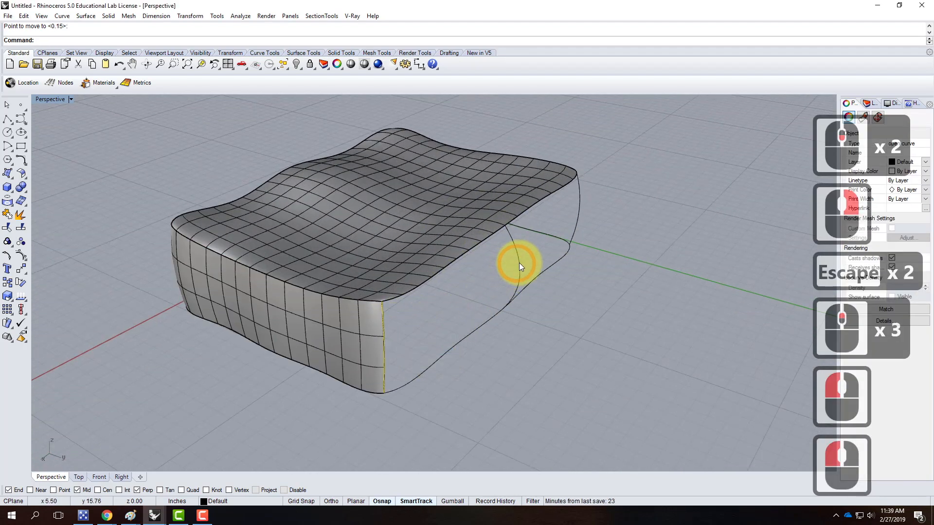
{"action": "left_click", "coordinate": [518, 263], "text": "shift"}
{"action": "left_click", "coordinate": [578, 211], "text": "shift"}
{"action": "left_click", "coordinate": [445, 268], "text": "shift"}
{"action": "left_click", "coordinate": [482, 331], "text": "shift"}
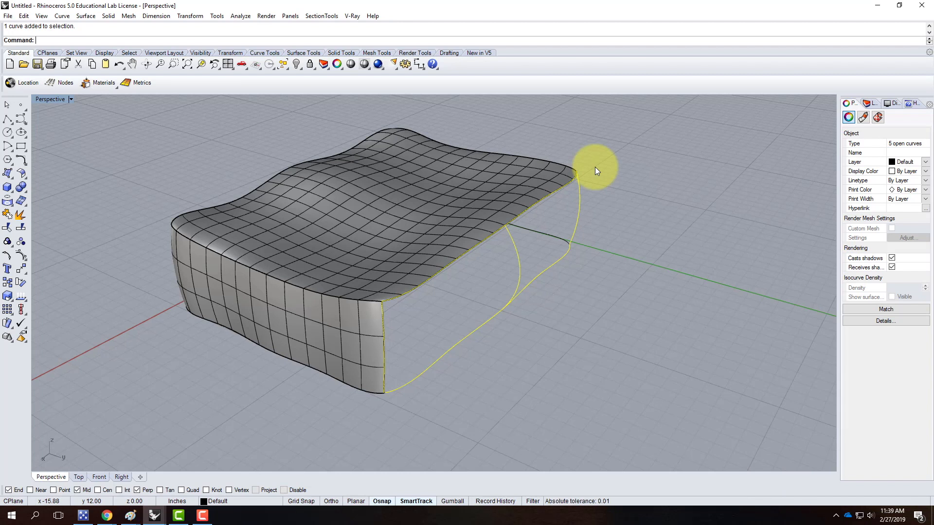
{"action": "type", "text": "etworkSrf"}
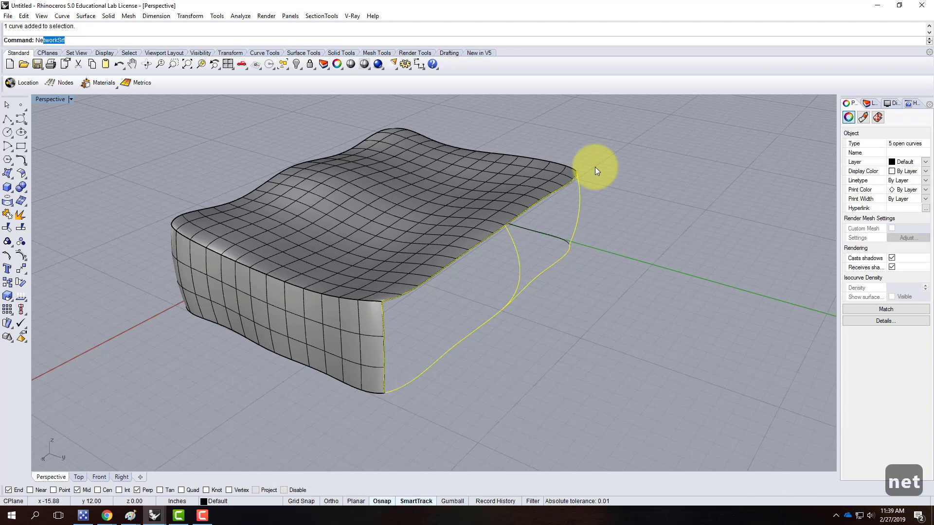
{"action": "key", "text": "Return"}
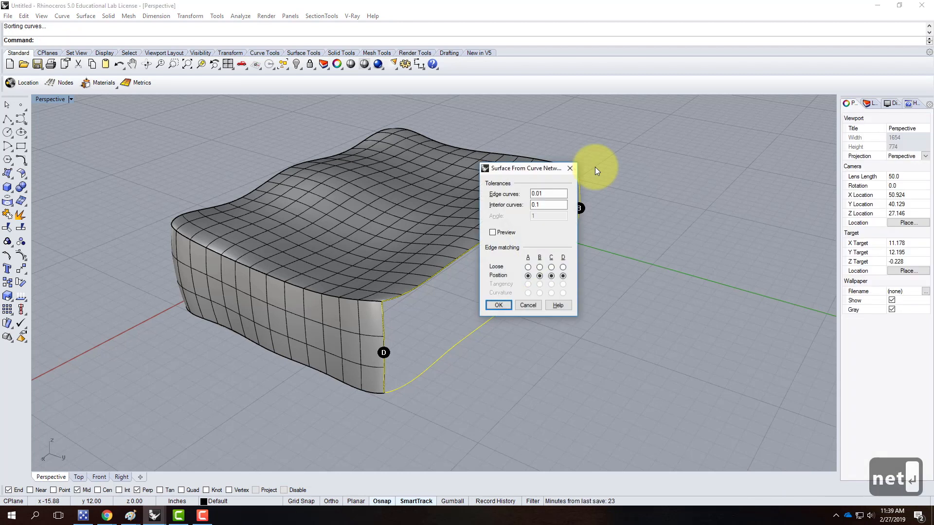
{"action": "left_click", "coordinate": [498, 305]}
{"action": "left_click", "coordinate": [716, 284]}
Create a curve-network surface on the remaining open side from its upper and lower outline curves and two vertical corner curves.
{"action": "right_click_drag", "start_coordinate": [716, 284], "coordinate": [359, 340]}
{"action": "left_click", "coordinate": [323, 375]}
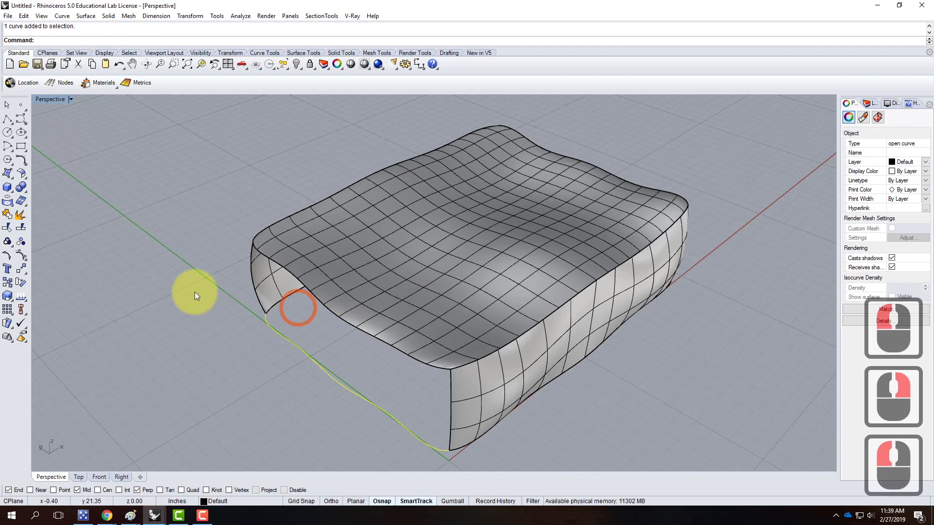
{"action": "left_click", "coordinate": [273, 260], "text": "shift"}
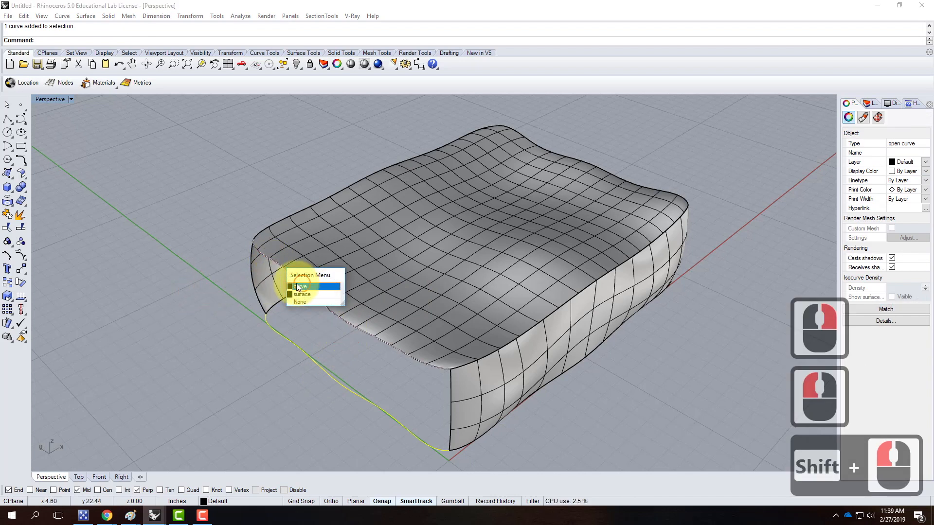
{"action": "left_click", "coordinate": [296, 283], "text": "shift"}
{"action": "left_click", "coordinate": [252, 276], "text": "shift"}
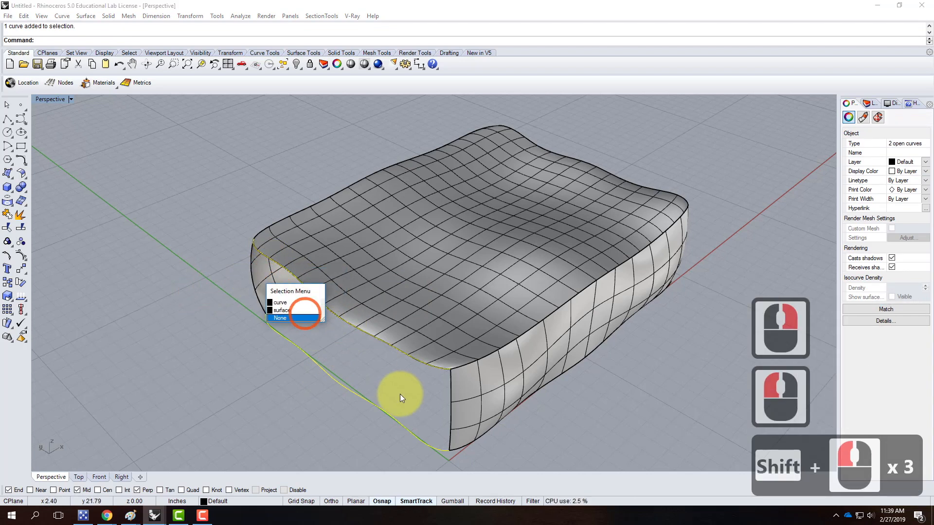
{"action": "left_click", "coordinate": [294, 304], "text": "shift"}
{"action": "left_click", "coordinate": [448, 412], "text": "shift"}
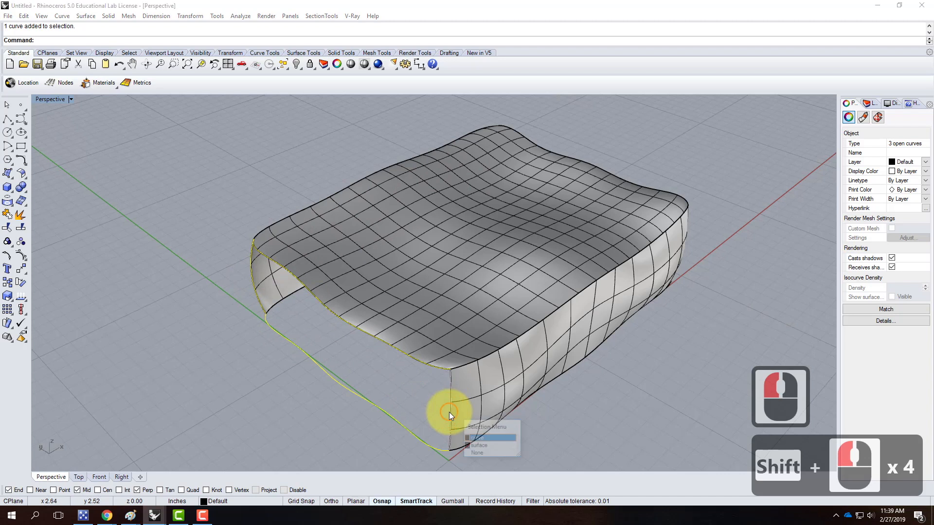
{"action": "left_click", "coordinate": [492, 437], "text": "shift"}
{"action": "key", "text": "Return"}
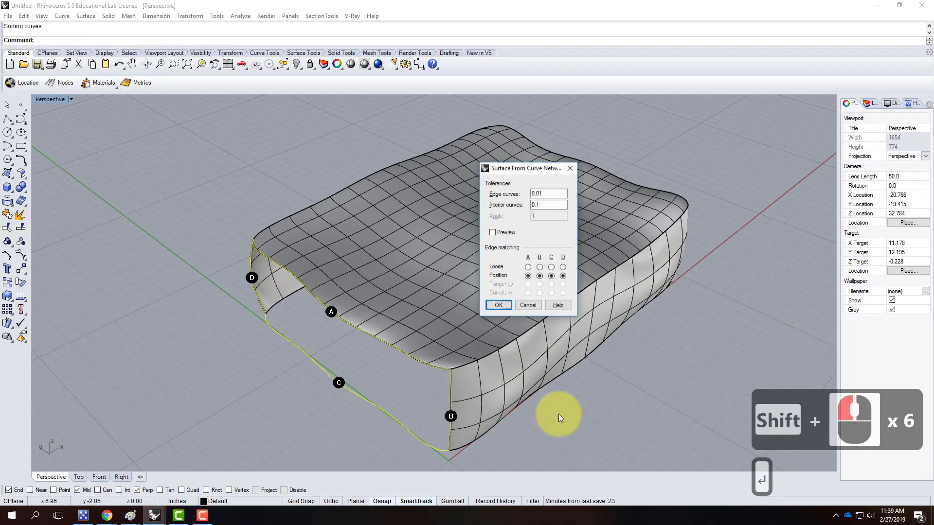
{"action": "key", "text": "Return"}
Close the underside of the form with a curve-network surface built from its four lower outline curves.
{"action": "right_click_drag", "start_coordinate": [505, 416], "coordinate": [463, 261]}
{"action": "left_click", "coordinate": [278, 272]}
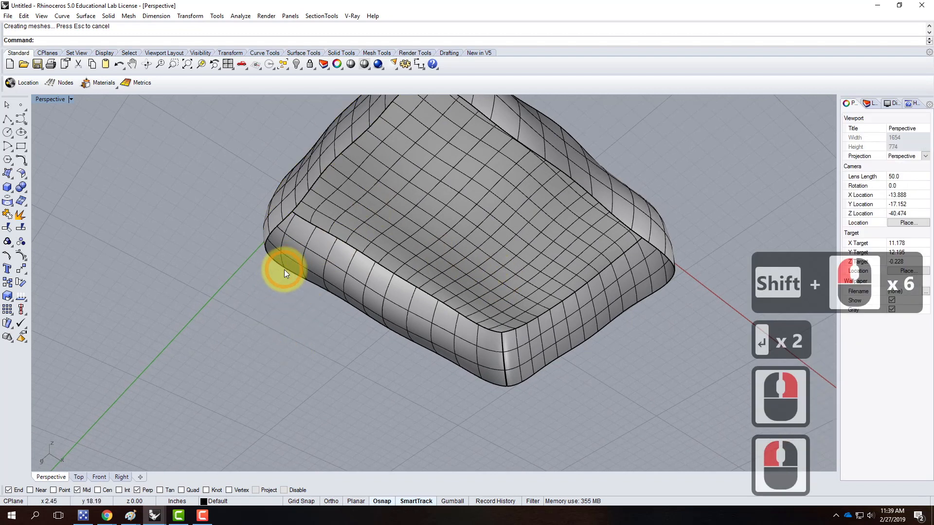
{"action": "left_click", "coordinate": [284, 269]}
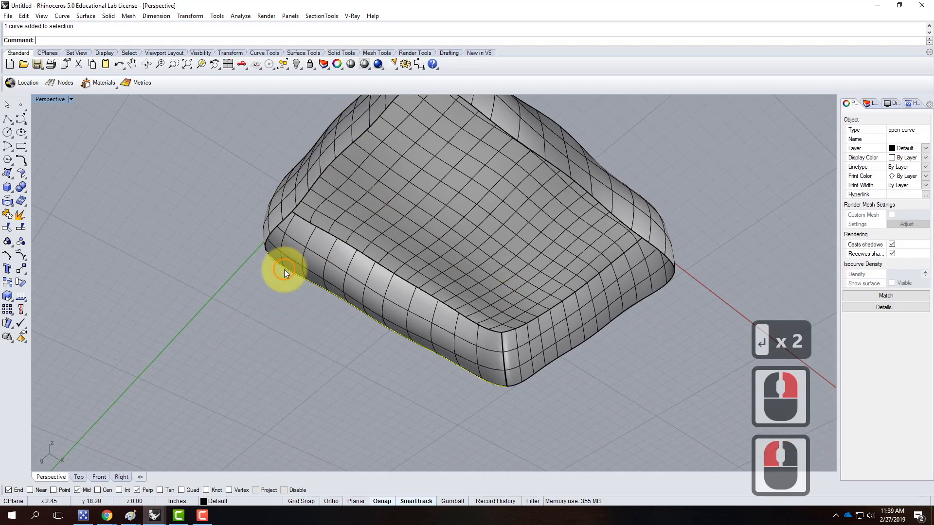
{"action": "left_click", "coordinate": [596, 195], "text": "shift"}
{"action": "left_click", "coordinate": [620, 216], "text": "shift"}
{"action": "left_click", "coordinate": [602, 320], "text": "shift"}
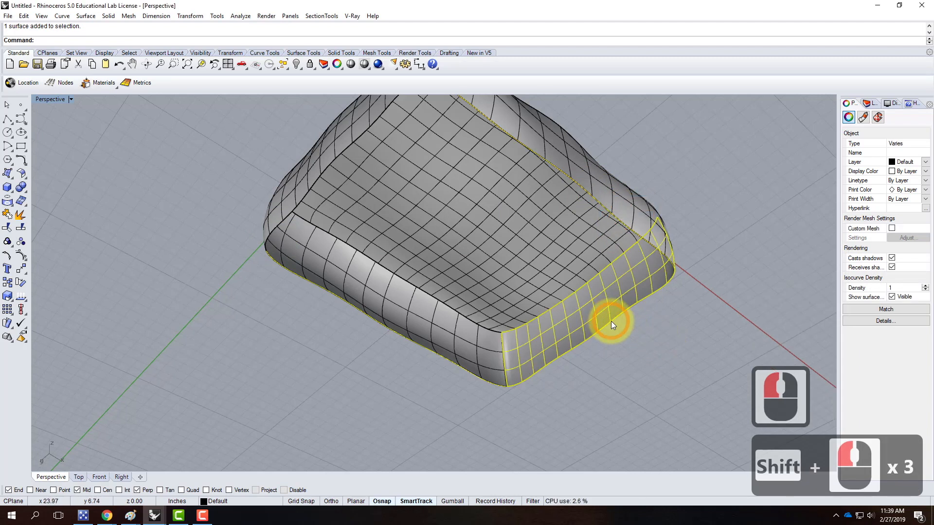
{"action": "left_click", "coordinate": [611, 321], "text": "shift"}
{"action": "left_click", "coordinate": [603, 308], "text": "ctrl"}
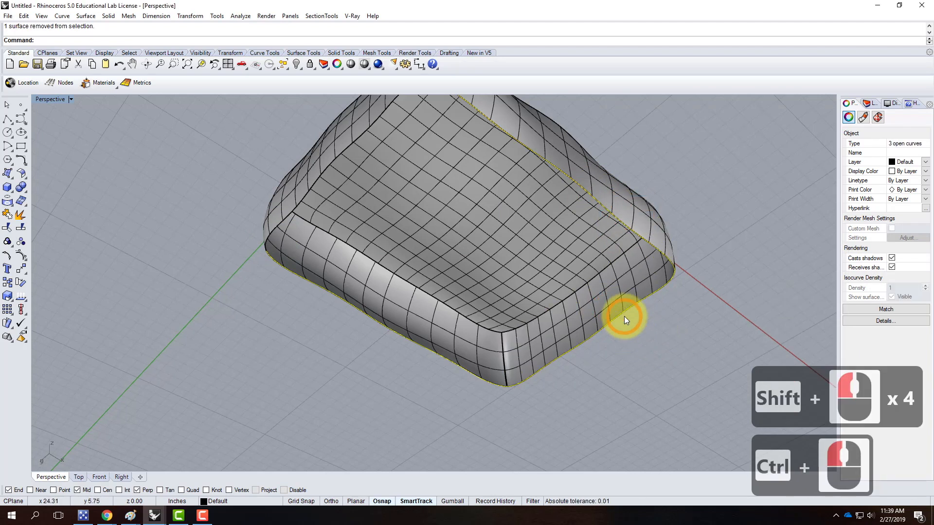
{"action": "left_click", "coordinate": [342, 153], "text": "shift"}
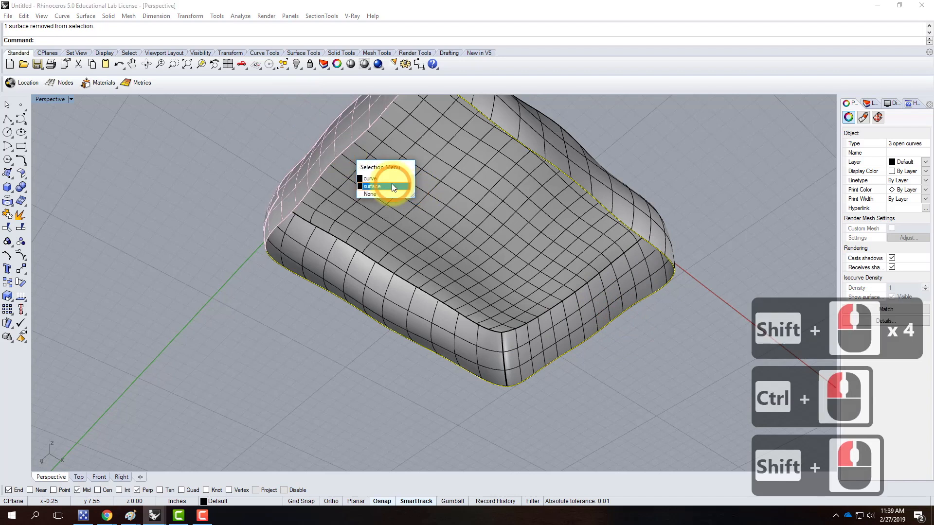
{"action": "left_click", "coordinate": [390, 178], "text": "shift"}
{"action": "scroll", "coordinate": [344, 352], "scroll_direction": "down", "scroll_amount": 2}
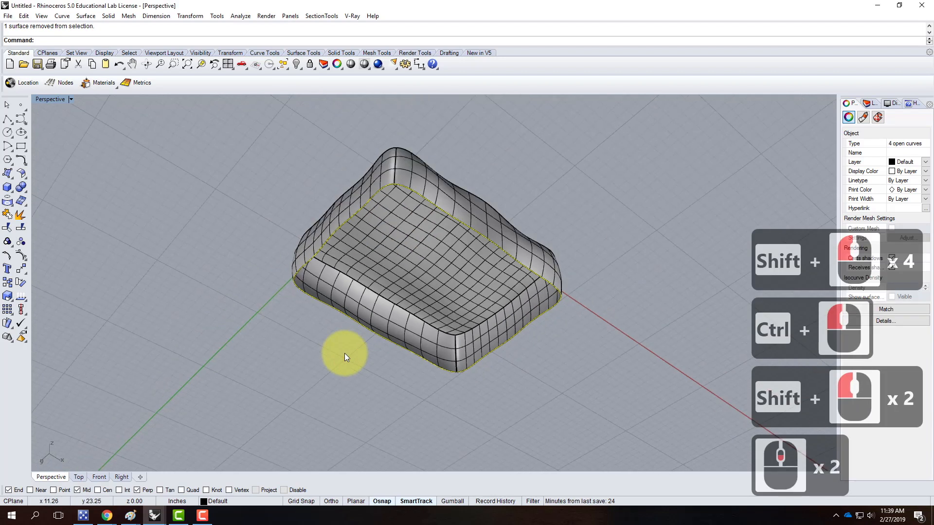
{"action": "type", "text": "net"}
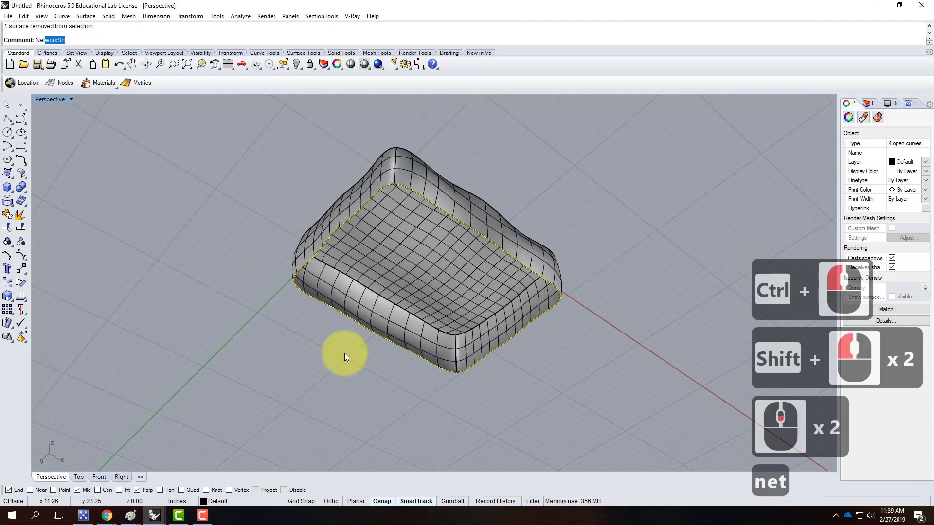
{"action": "key", "text": "Return"}
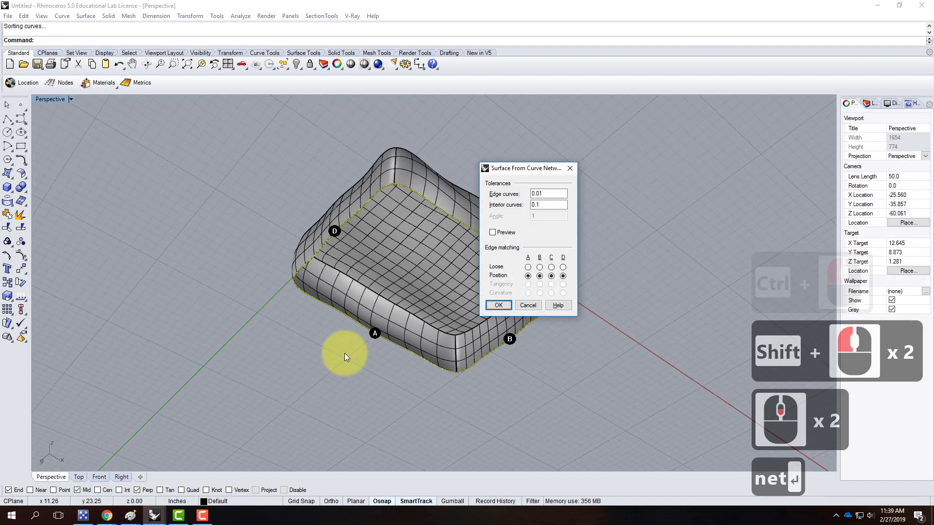
{"action": "left_click", "coordinate": [498, 306]}
Examine the enclosed form from several sides, checking the top and side surfaces.
{"action": "right_click_drag", "start_coordinate": [555, 159], "coordinate": [520, 292]}
{"action": "left_click", "coordinate": [585, 291]}
{"action": "right_click_drag", "start_coordinate": [619, 292], "coordinate": [646, 272]}
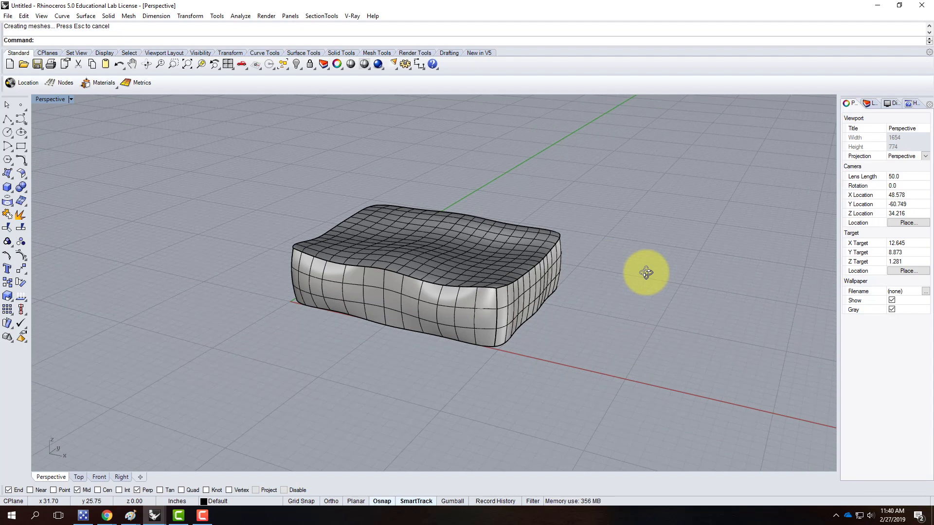
{"action": "right_click_drag", "start_coordinate": [573, 267], "coordinate": [309, 254]}
{"action": "scroll", "coordinate": [494, 265], "scroll_direction": "up", "scroll_amount": 3}
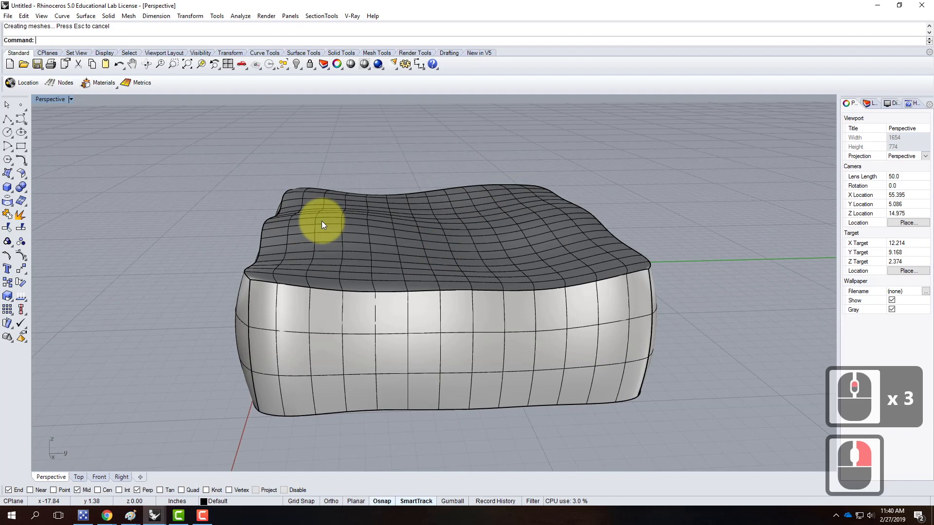
{"action": "right_click_drag", "start_coordinate": [273, 222], "coordinate": [219, 235]}
{"action": "scroll", "coordinate": [185, 256], "scroll_direction": "down", "scroll_amount": 3}
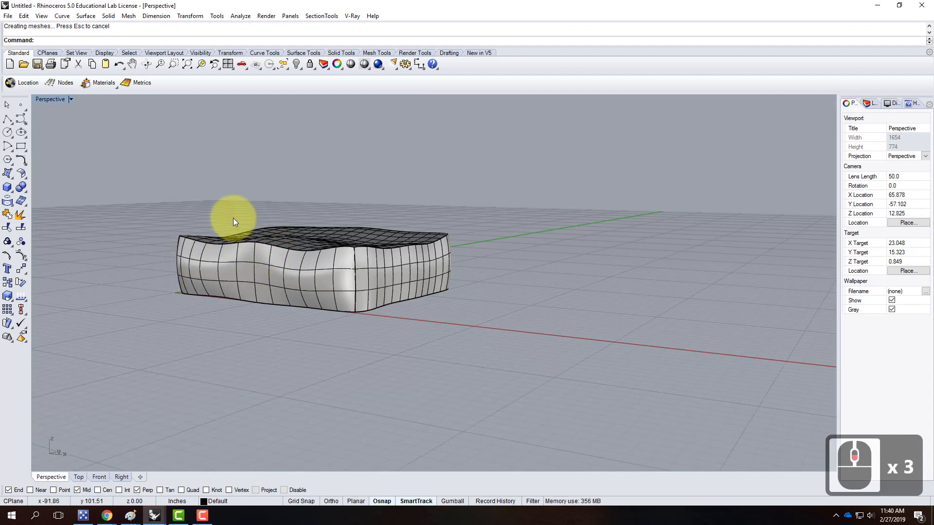
Draw two separate, roughly parallel straight lines on the ground plane beside the form, running roughly along the Y direction.
{"action": "left_click", "coordinate": [6, 120]}
{"action": "scroll", "coordinate": [198, 337], "scroll_direction": "down", "scroll_amount": 2}
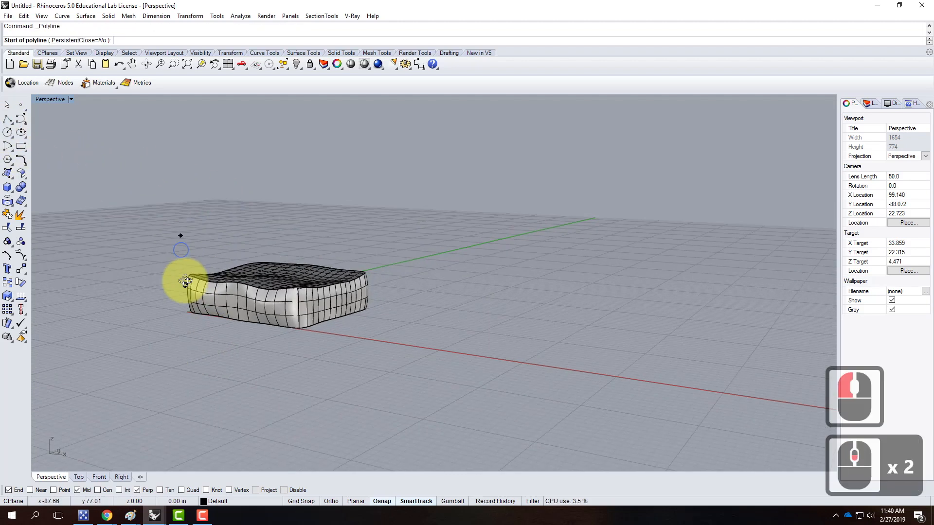
{"action": "right_click_drag", "start_coordinate": [182, 238], "coordinate": [214, 380]}
{"action": "left_click", "coordinate": [482, 292]}
{"action": "left_click", "coordinate": [446, 400]}
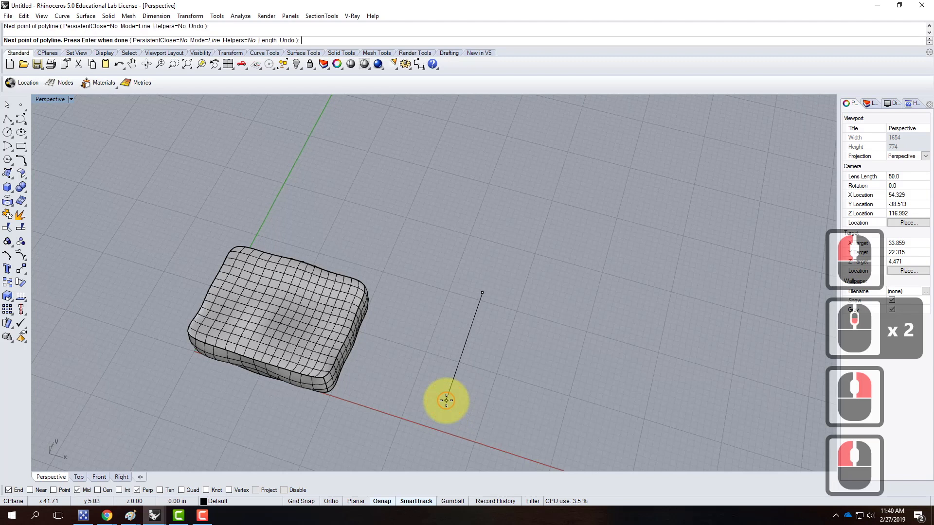
{"action": "key", "text": "Return"}
{"action": "right_click", "coordinate": [605, 327]}
{"action": "left_click", "coordinate": [605, 327]}
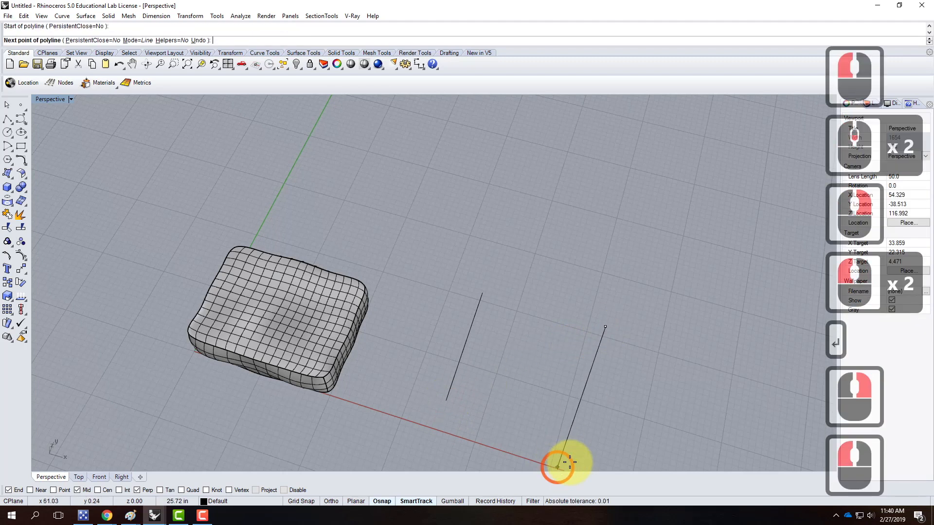
{"action": "left_click", "coordinate": [577, 445]}
{"action": "key", "text": "Return"}
Draw two straight lines across the parallel pair so that the ends overhang at all four corners.
{"action": "key", "text": "Return"}
{"action": "left_click", "coordinate": [630, 355]}
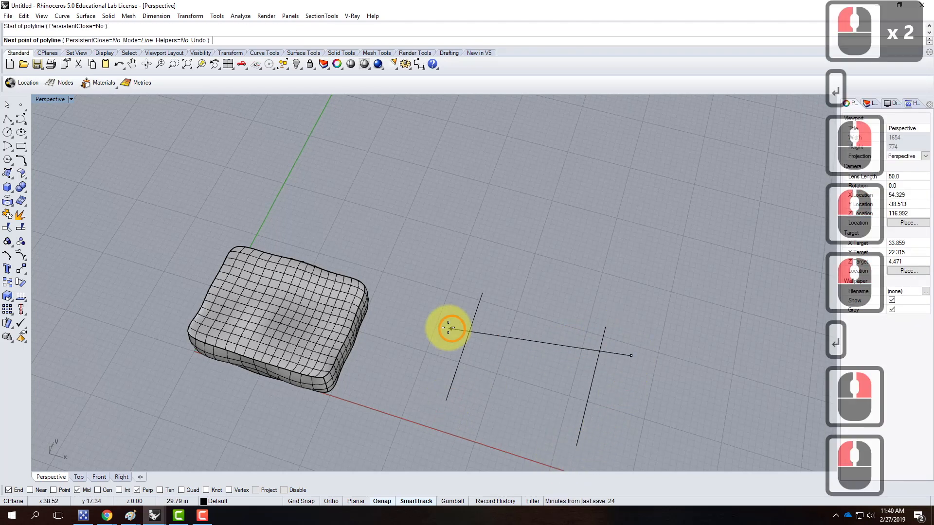
{"action": "left_click", "coordinate": [458, 301]}
{"action": "key", "text": "Return"}
{"action": "key", "text": "Return"}
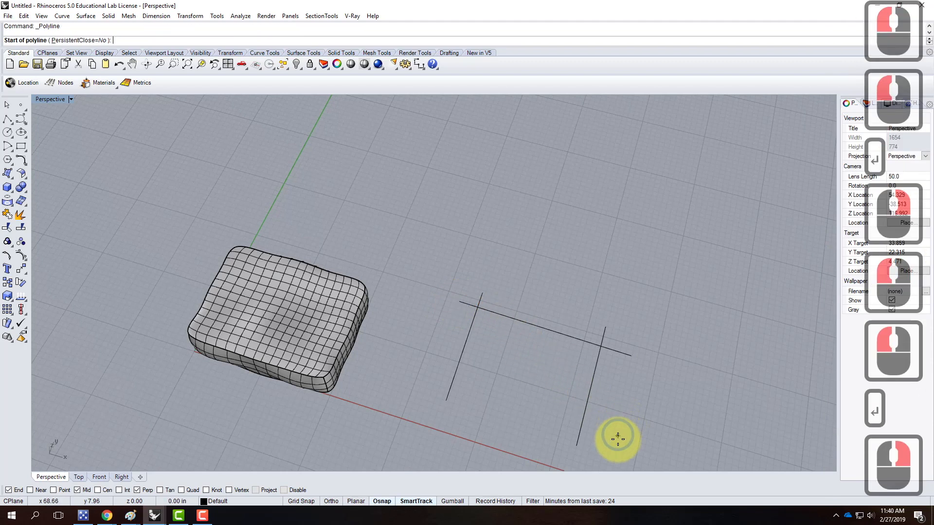
{"action": "left_click", "coordinate": [616, 439]}
{"action": "left_click", "coordinate": [435, 381]}
{"action": "key", "text": "Return"}
Draw two separate lines farther along the X axis that share an endpoint, as two adjacent sides of a rectangle.
{"action": "scroll", "coordinate": [438, 287], "scroll_direction": "down", "scroll_amount": 5}
{"action": "scroll", "coordinate": [518, 299], "scroll_direction": "up", "scroll_amount": 3}
{"action": "key", "text": "Return"}
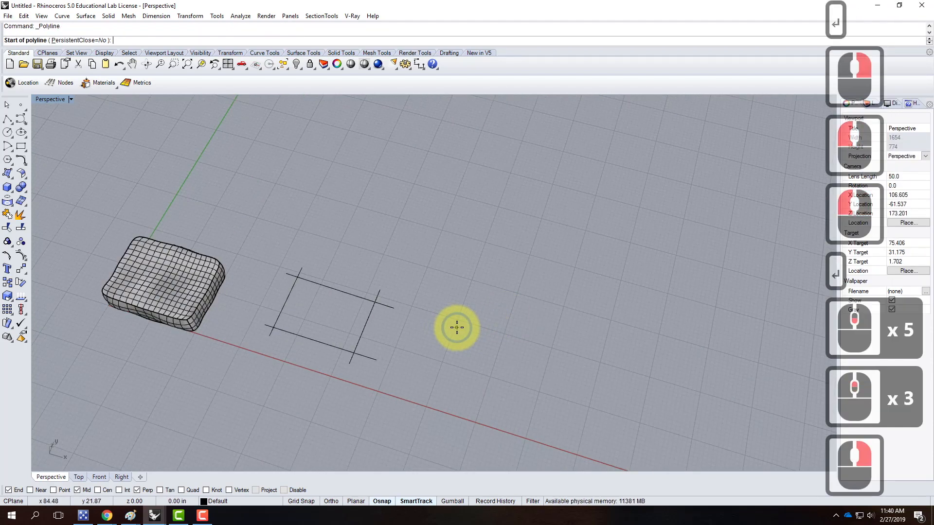
{"action": "left_click", "coordinate": [456, 327]}
{"action": "left_click", "coordinate": [537, 353]}
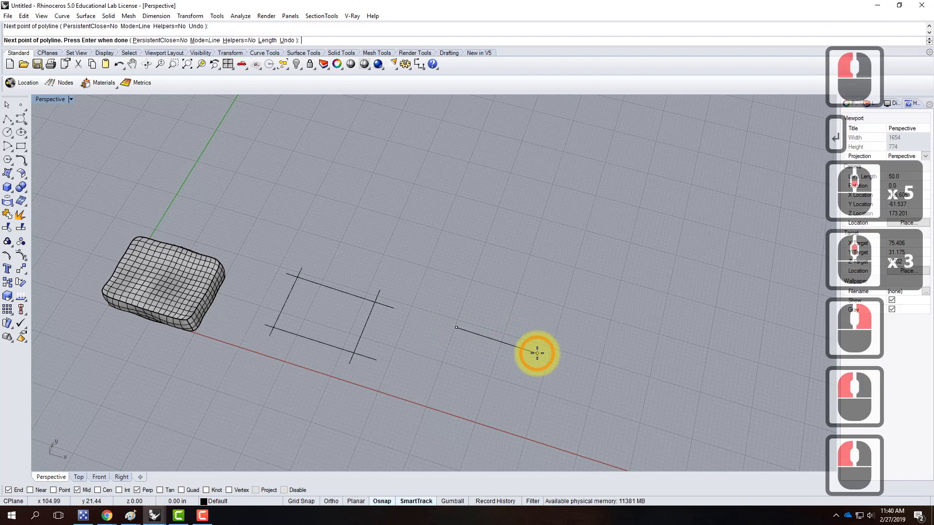
{"action": "key", "text": "Return"}
{"action": "right_click", "coordinate": [462, 347]}
{"action": "left_click", "coordinate": [453, 331]}
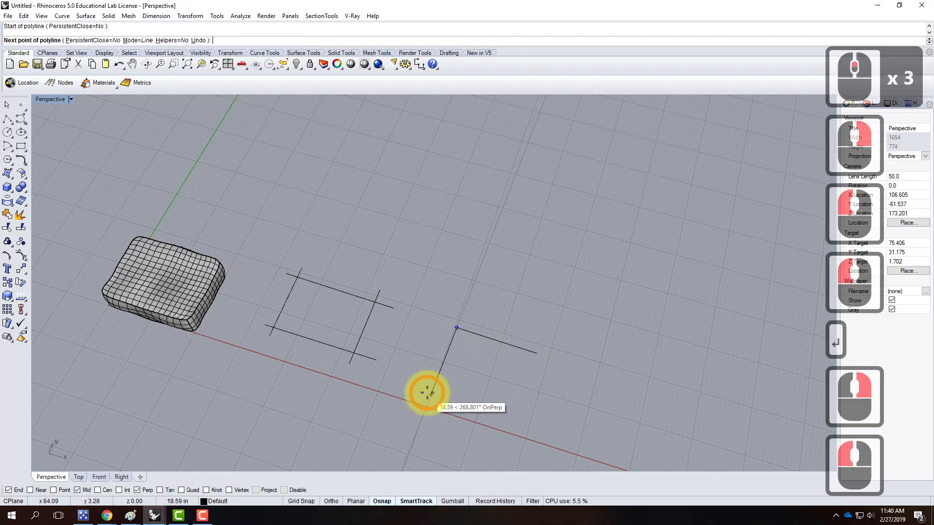
{"action": "left_click", "coordinate": [433, 394]}
{"action": "key", "text": "Return"}
Draw the rectangle's remaining two sides as separate lines, ending the last one about 0.3 in away from the first line's endpoint.
{"action": "right_click", "coordinate": [433, 395]}
{"action": "left_click", "coordinate": [433, 394]}
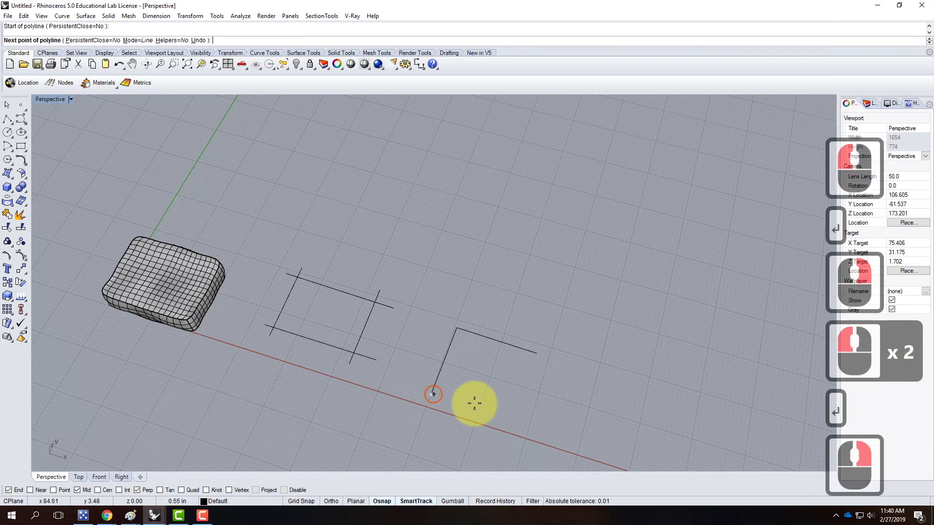
{"action": "left_click", "coordinate": [518, 422]}
{"action": "right_click", "coordinate": [518, 423]}
{"action": "left_click", "coordinate": [537, 370]}
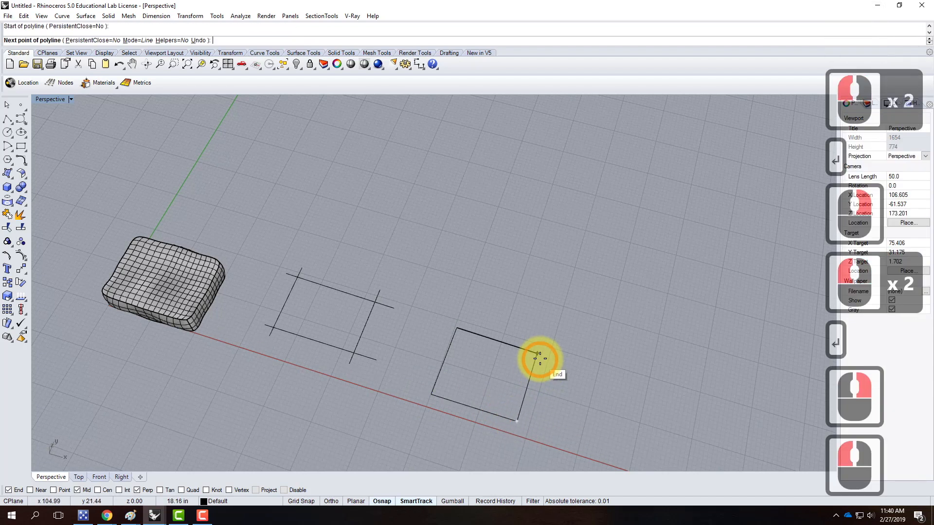
{"action": "scroll", "coordinate": [544, 359], "scroll_direction": "up", "scroll_amount": 11}
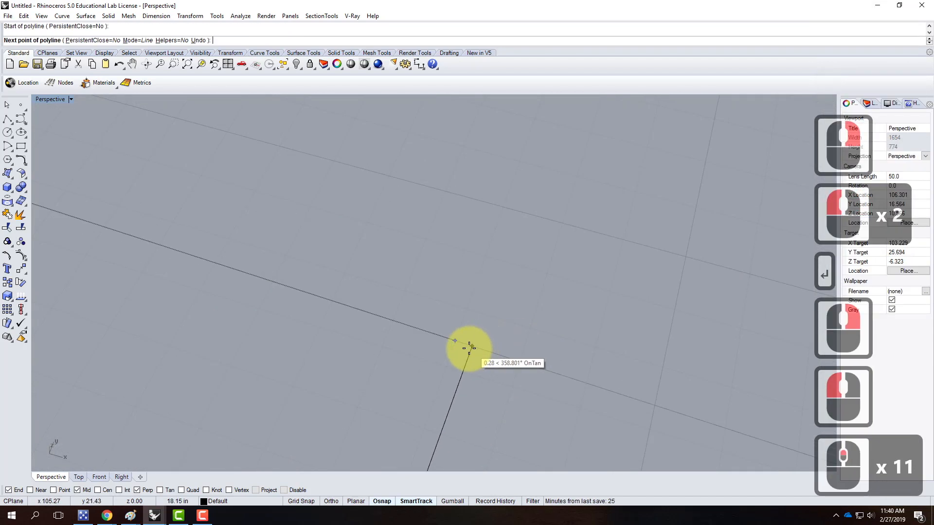
{"action": "left_click", "coordinate": [474, 348]}
{"action": "scroll", "coordinate": [474, 348], "scroll_direction": "down", "scroll_amount": 5}
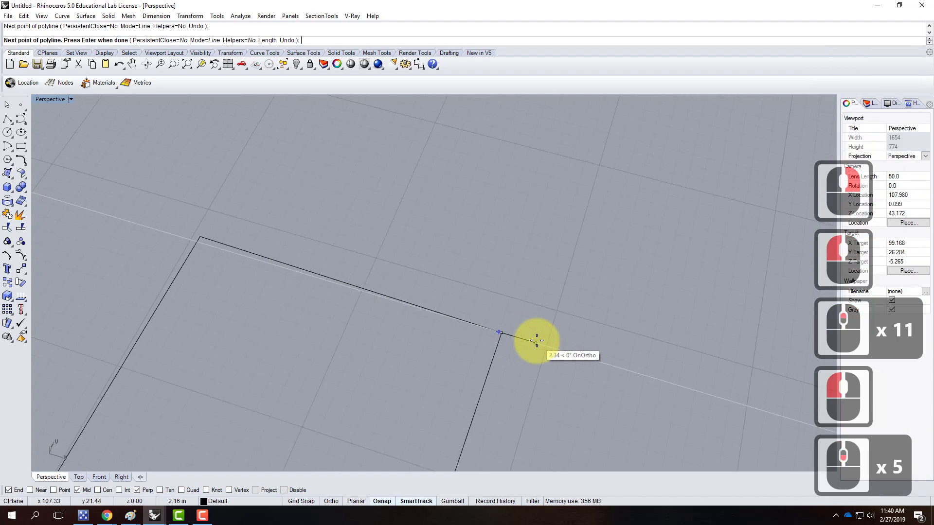
{"action": "key", "text": "Return"}
{"action": "scroll", "coordinate": [530, 336], "scroll_direction": "down", "scroll_amount": 4}
{"action": "key", "text": "Escape"}
{"action": "scroll", "coordinate": [582, 350], "scroll_direction": "down", "scroll_amount": 3}
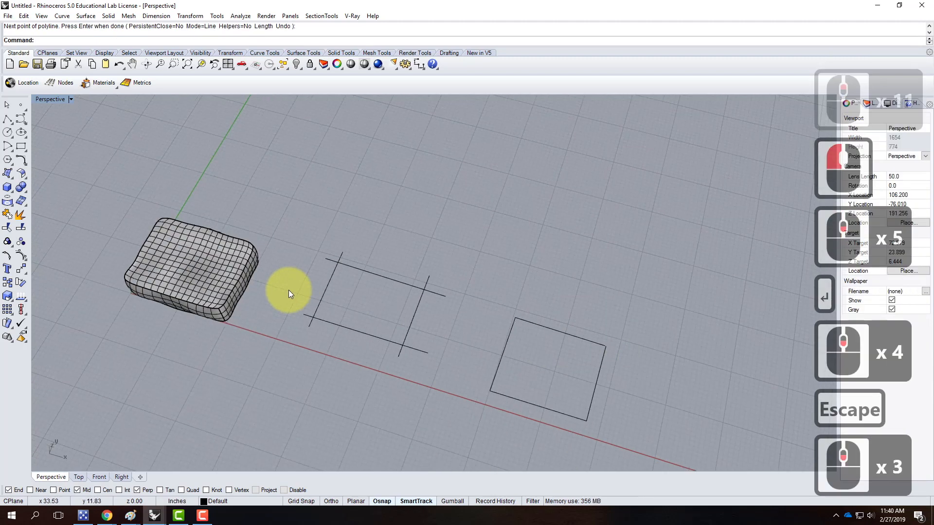
Try a curve-network surface on the four crossing lines with overhanging ends, and undo it.
{"action": "scroll", "coordinate": [288, 291], "scroll_direction": "up", "scroll_amount": 3}
{"action": "left_click_drag", "start_coordinate": [514, 429], "coordinate": [527, 427]}
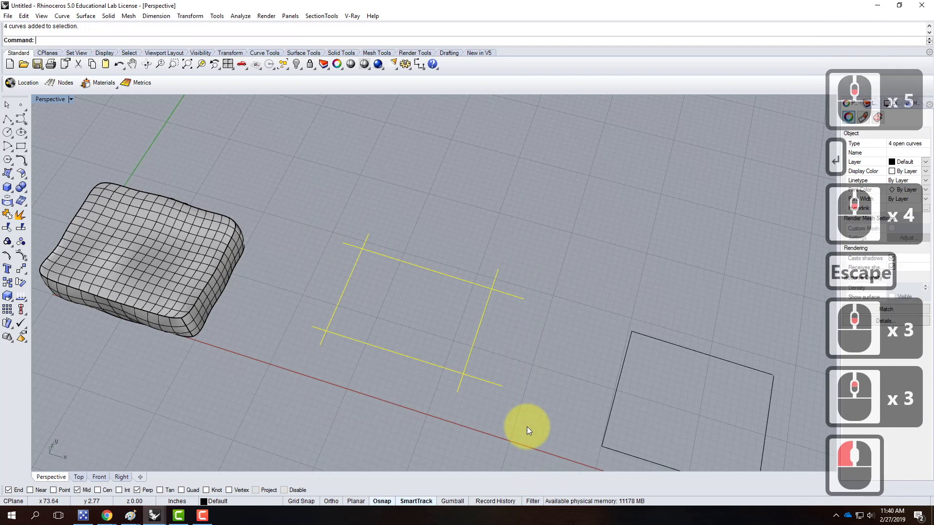
{"action": "left_click", "coordinate": [85, 15]}
{"action": "left_click", "coordinate": [106, 95]}
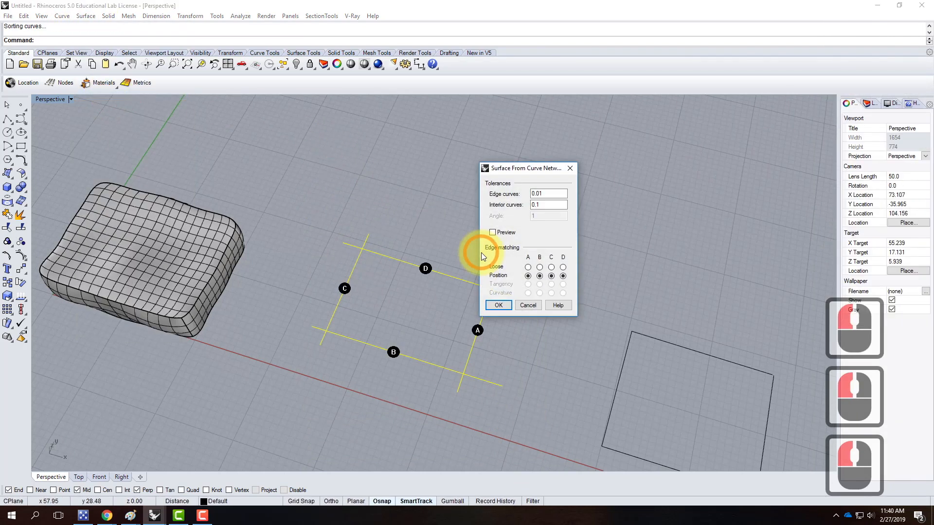
{"action": "left_click", "coordinate": [499, 306]}
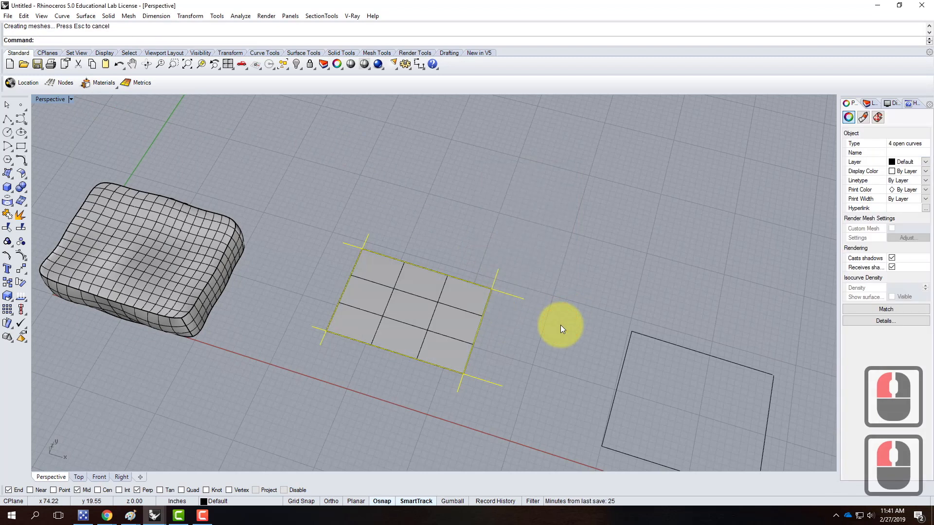
{"action": "key", "text": "ctrl+z"}
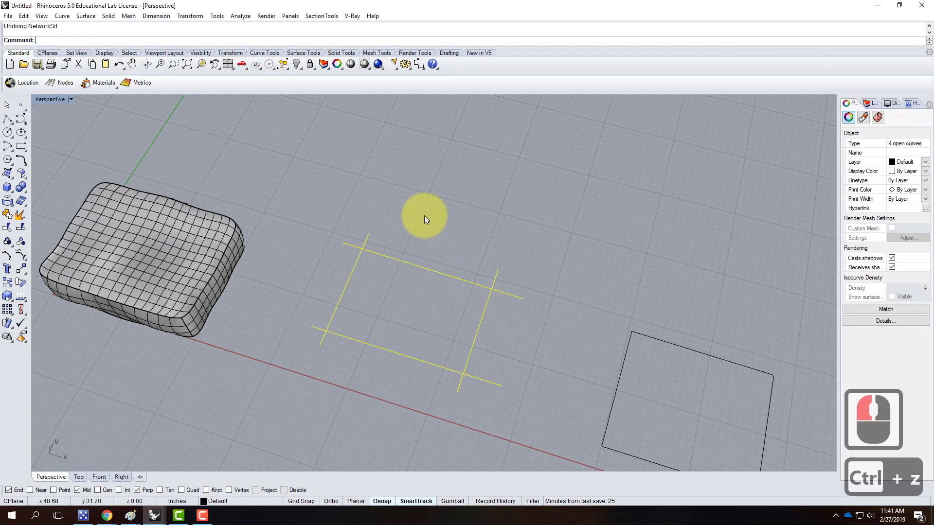
{"action": "scroll", "coordinate": [349, 208], "scroll_direction": "down", "scroll_amount": 1}
{"action": "scroll", "coordinate": [340, 232], "scroll_direction": "up", "scroll_amount": 2}
{"action": "key", "text": "Escape"}
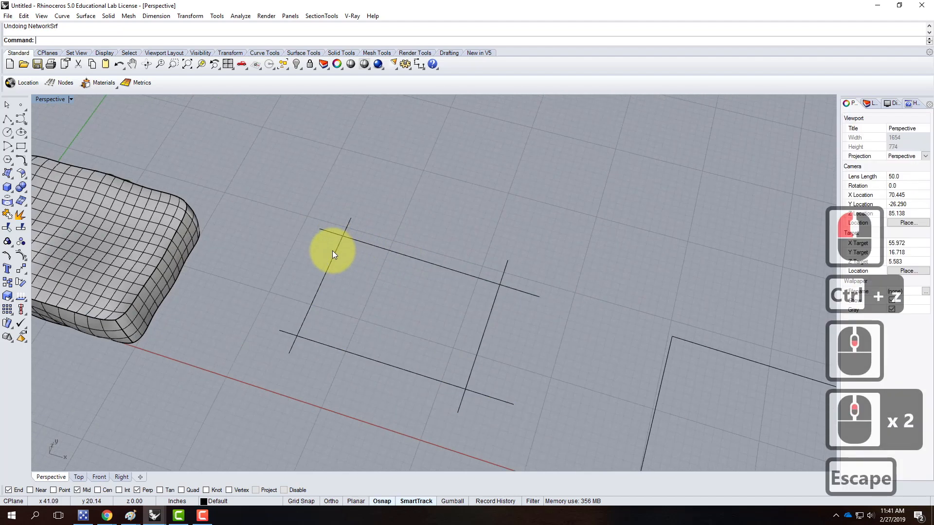
Rotate one of the overhanging cross lines slightly in 3D, using the front line of the crossing set as the rotation axis.
{"action": "left_click", "coordinate": [331, 250]}
{"action": "type", "text": "rotae3d"}
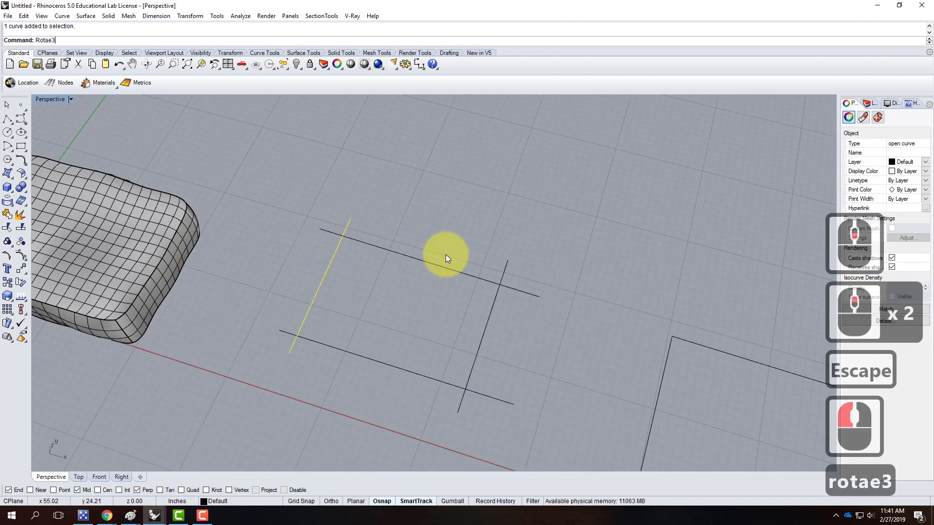
{"action": "key", "text": "BackSpace"}
{"action": "key", "text": "BackSpace"}
{"action": "key", "text": "BackSpace"}
{"action": "key", "text": "BackSpace"}
{"action": "key", "text": "BackSpace"}
{"action": "type", "text": "tate3d"}
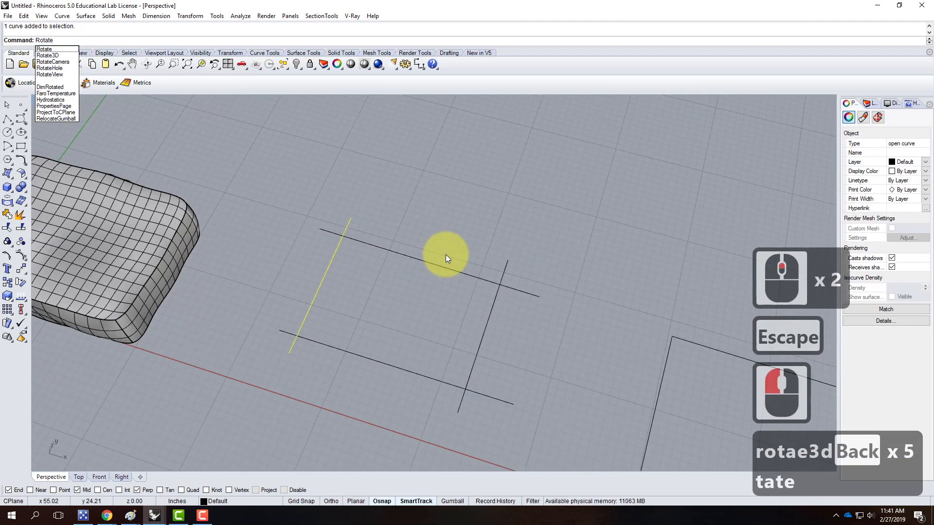
{"action": "key", "text": "Return"}
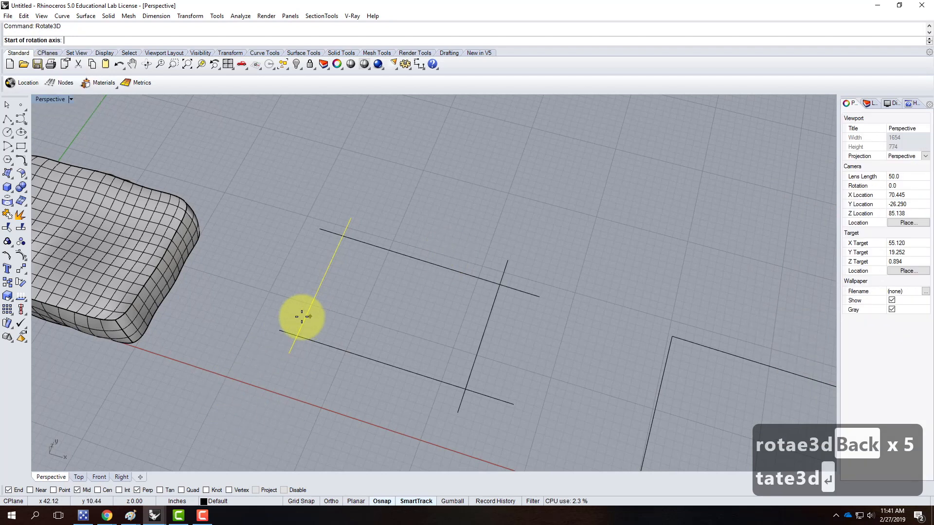
{"action": "left_click", "coordinate": [279, 331]}
{"action": "left_click", "coordinate": [514, 404]}
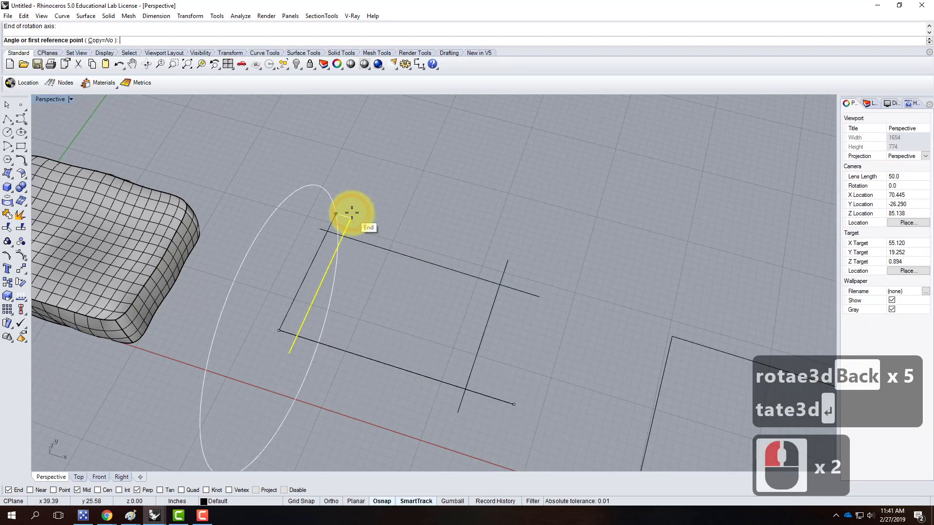
{"action": "left_click", "coordinate": [346, 207]}
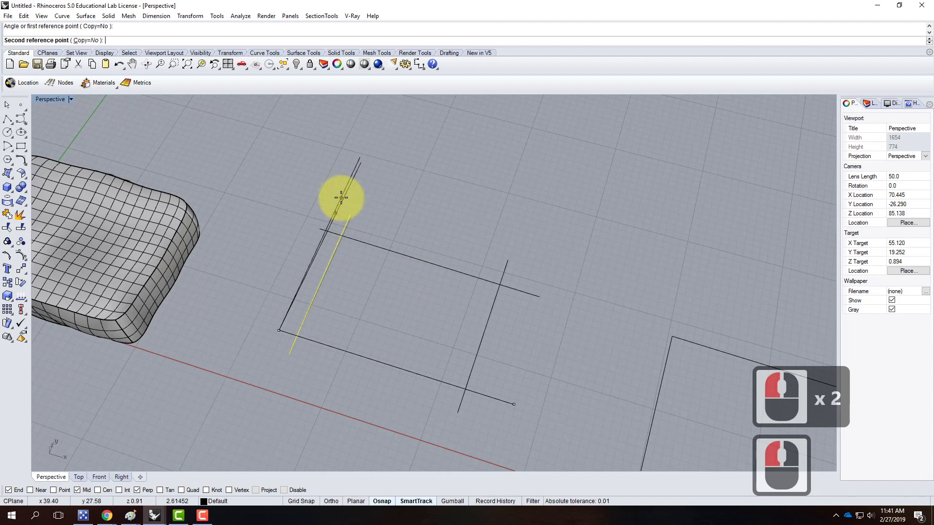
{"action": "left_click", "coordinate": [341, 198]}
{"action": "key", "text": "Escape"}
{"action": "key", "text": "Escape"}
Create a curve-network surface from the four crossing lines with overhanging ends, including the rotated one, and inspect it from several angles.
{"action": "scroll", "coordinate": [455, 361], "scroll_direction": "down", "scroll_amount": 3}
{"action": "right_click_drag", "start_coordinate": [454, 360], "coordinate": [465, 313]}
{"action": "key", "text": "Escape"}
{"action": "left_click_drag", "start_coordinate": [314, 252], "coordinate": [479, 416]}
{"action": "type", "text": "netw"}
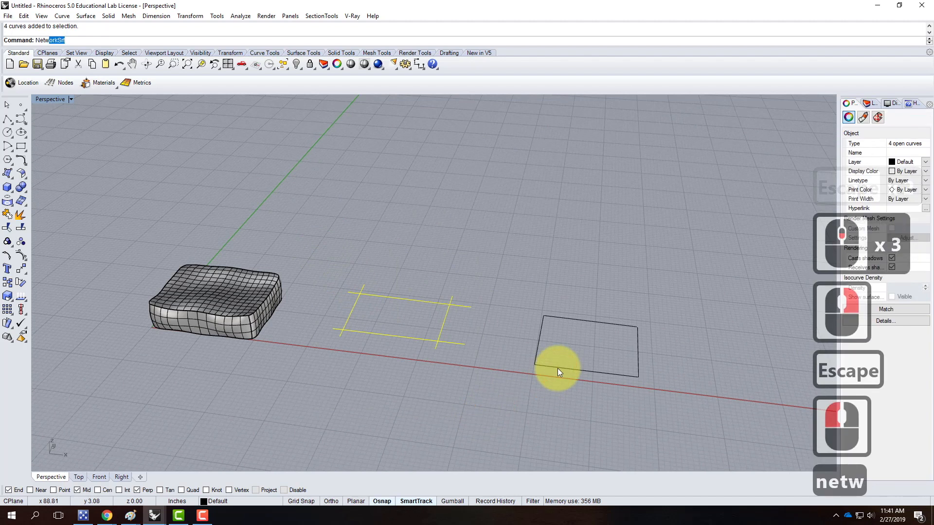
{"action": "key", "text": "Return"}
{"action": "left_click", "coordinate": [497, 305]}
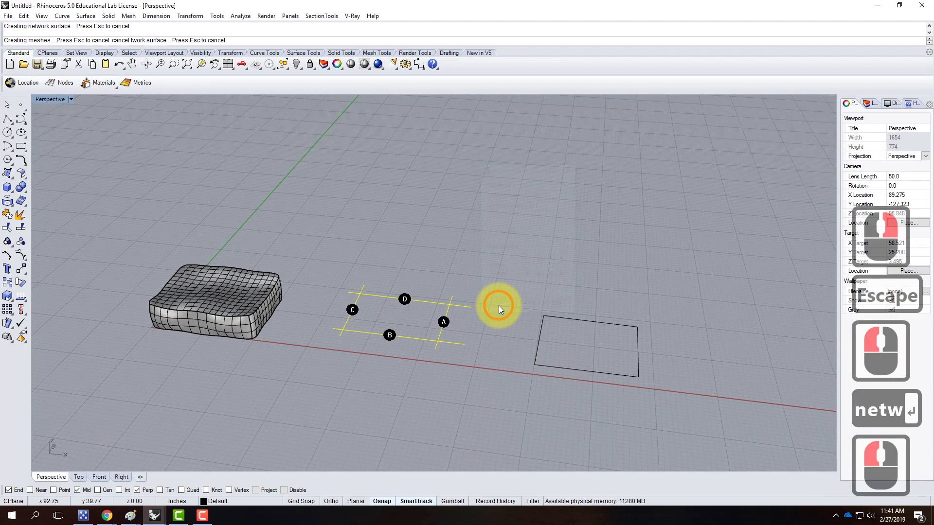
{"action": "scroll", "coordinate": [386, 299], "scroll_direction": "up", "scroll_amount": 3}
{"action": "scroll", "coordinate": [386, 299], "scroll_direction": "up", "scroll_amount": 2}
{"action": "right_click_drag", "start_coordinate": [454, 308], "coordinate": [339, 278]}
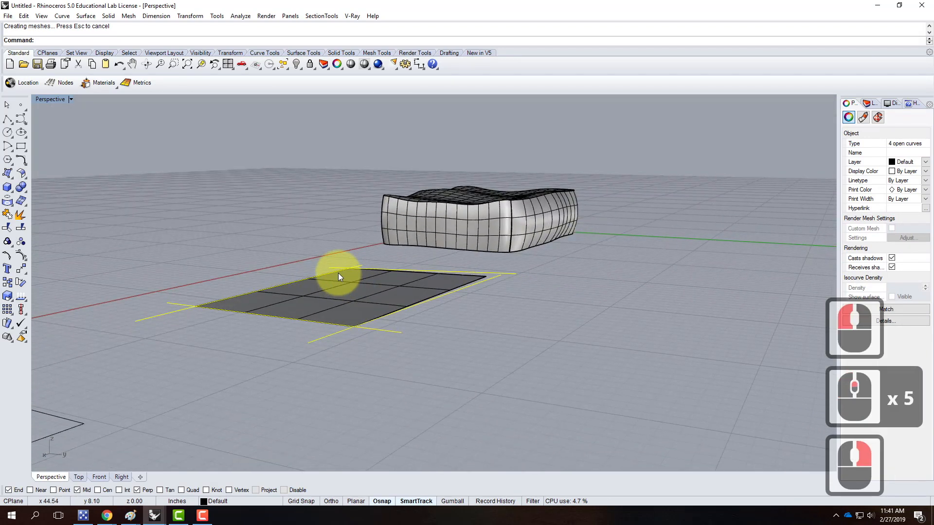
{"action": "scroll", "coordinate": [410, 214], "scroll_direction": "down", "scroll_amount": 3}
{"action": "key", "text": "Escape"}
{"action": "scroll", "coordinate": [401, 254], "scroll_direction": "up", "scroll_amount": 3}
{"action": "right_click_drag", "start_coordinate": [371, 252], "coordinate": [542, 151]}
{"action": "scroll", "coordinate": [541, 150], "scroll_direction": "down", "scroll_amount": 4}
{"action": "scroll", "coordinate": [423, 192], "scroll_direction": "up", "scroll_amount": 4}
{"action": "scroll", "coordinate": [378, 188], "scroll_direction": "down", "scroll_amount": 5}
Try a curve-network surface on the four separate lines of the gapped rectangle, and cancel it.
{"action": "key", "text": "Escape"}
{"action": "scroll", "coordinate": [491, 222], "scroll_direction": "up", "scroll_amount": 2}
{"action": "left_click_drag", "start_coordinate": [491, 221], "coordinate": [636, 368]}
{"action": "type", "text": "netw"}
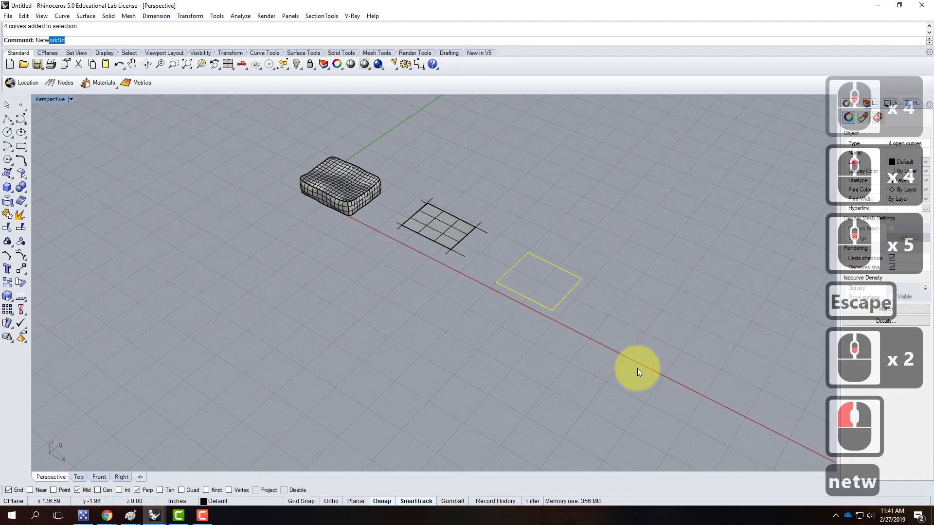
{"action": "type", "text": "or"}
{"action": "key", "text": "Return"}
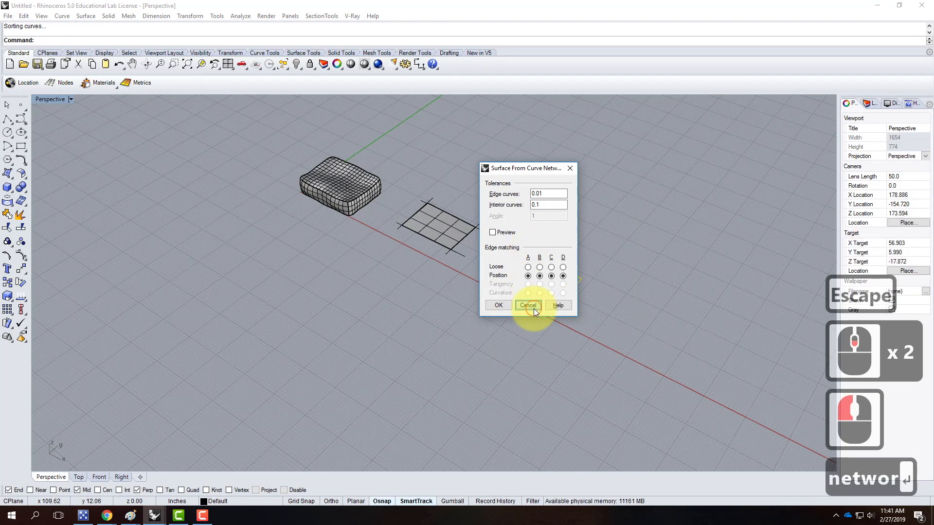
{"action": "left_click", "coordinate": [528, 305]}
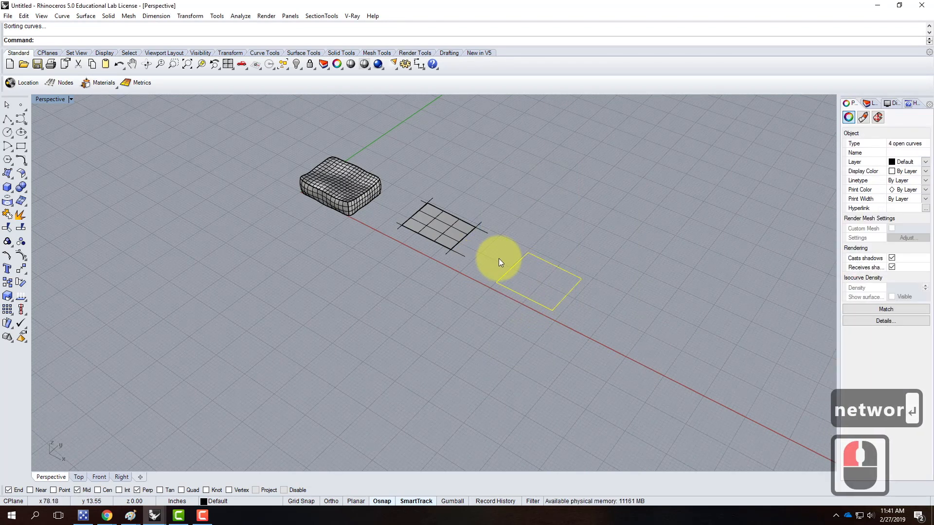
{"action": "key", "text": "Escape"}
{"action": "key", "text": "Escape"}
Draw a straight diagonal line across the gapped rectangle from its near corner by the overhanging set to the opposite far corner.
{"action": "scroll", "coordinate": [547, 311], "scroll_direction": "down", "scroll_amount": 2}
{"action": "right_click_drag", "start_coordinate": [436, 275], "coordinate": [504, 308]}
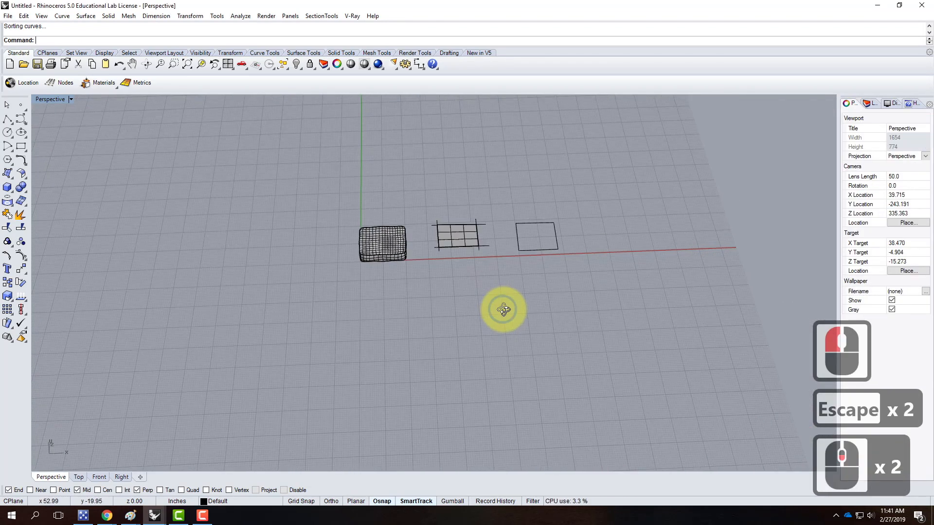
{"action": "left_click_drag", "start_coordinate": [421, 191], "coordinate": [600, 280]}
{"action": "key", "text": "Escape"}
{"action": "key", "text": "Escape"}
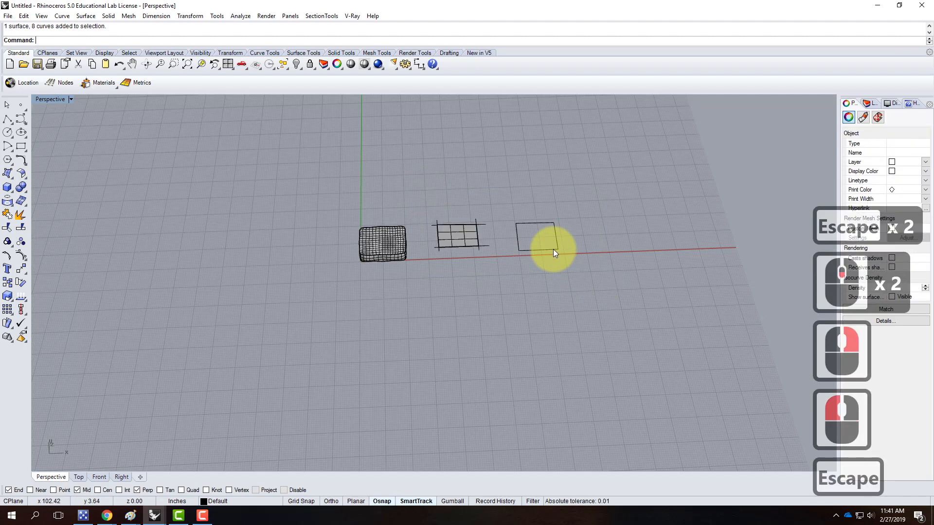
{"action": "left_click", "coordinate": [7, 119]}
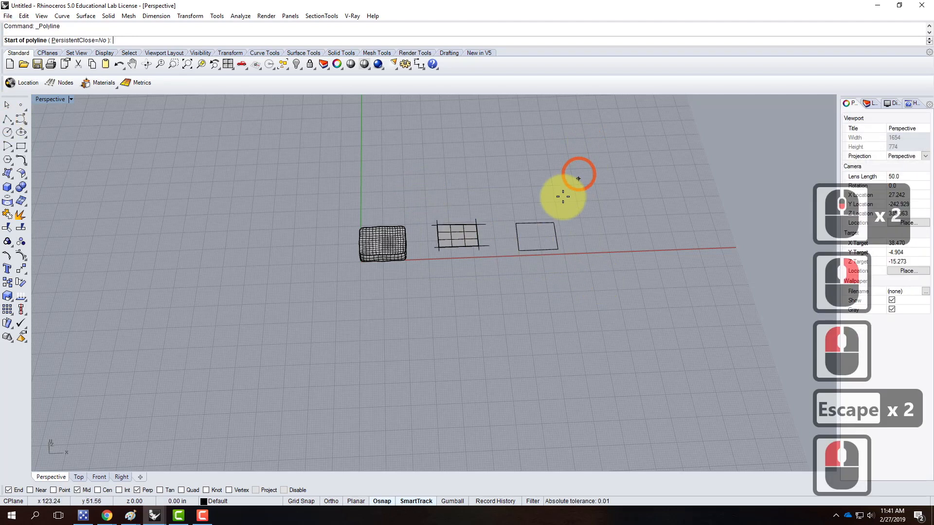
{"action": "left_click", "coordinate": [518, 251]}
{"action": "left_click", "coordinate": [552, 223]}
{"action": "key", "text": "Return"}
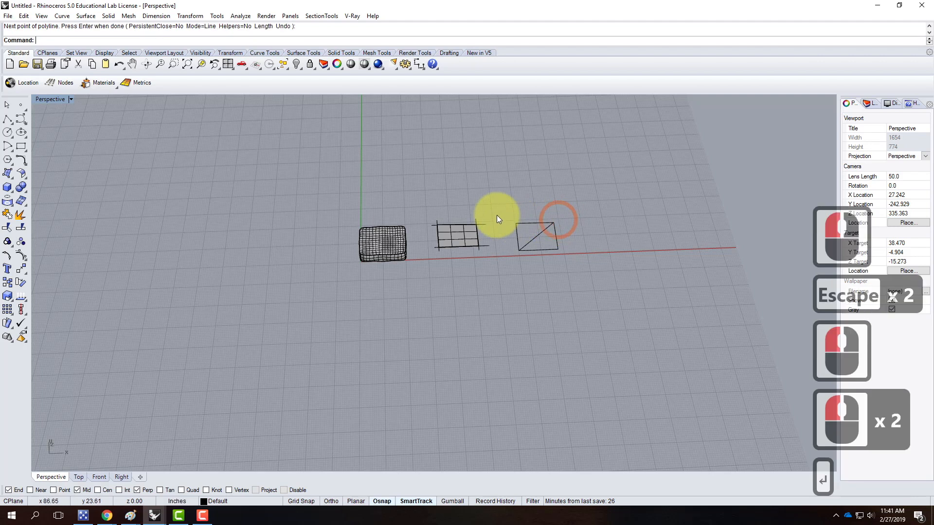
Try a curve-network surface on all five lines, the rectangle's four sides plus the diagonal, and leave the command.
{"action": "scroll", "coordinate": [503, 219], "scroll_direction": "up", "scroll_amount": 5}
{"action": "left_click_drag", "start_coordinate": [499, 195], "coordinate": [634, 329]}
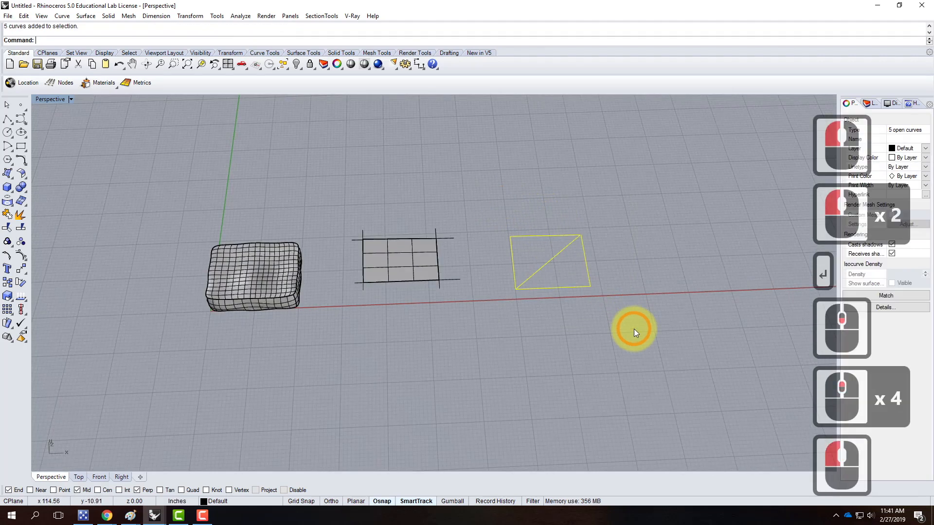
{"action": "type", "text": "netwo"}
{"action": "key", "text": "Return"}
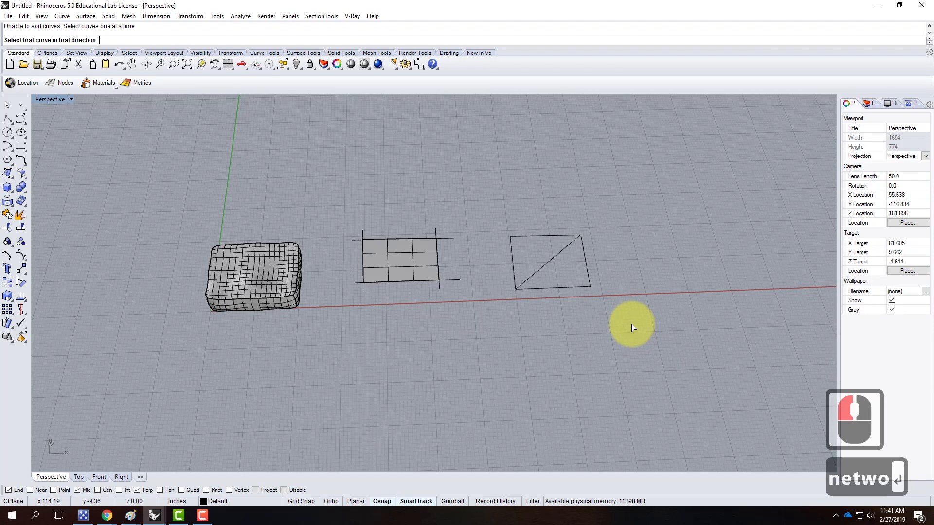
{"action": "key", "text": "Escape"}
Examine the rectangle's opposite sides and the diagonal one by one to see which network direction each could belong to.
{"action": "scroll", "coordinate": [623, 254], "scroll_direction": "up", "scroll_amount": 5}
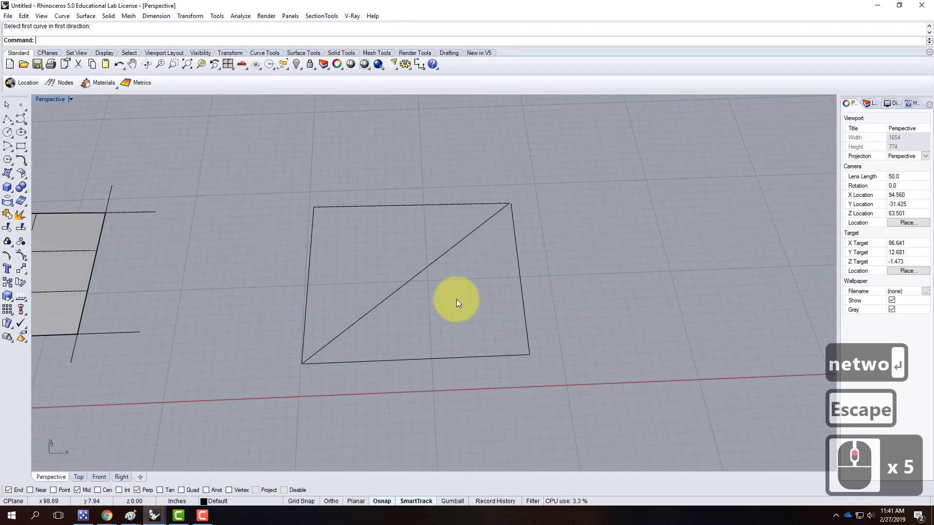
{"action": "left_click", "coordinate": [314, 247]}
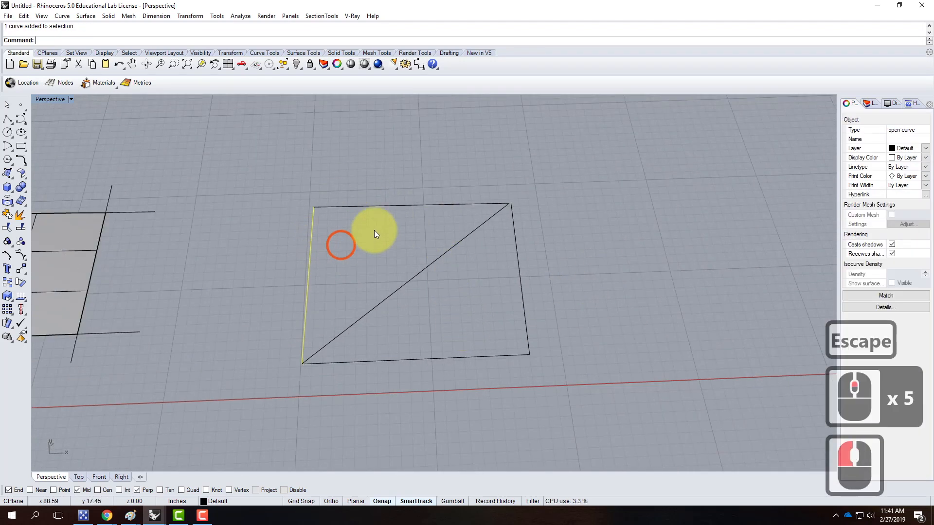
{"action": "left_click", "coordinate": [517, 253]}
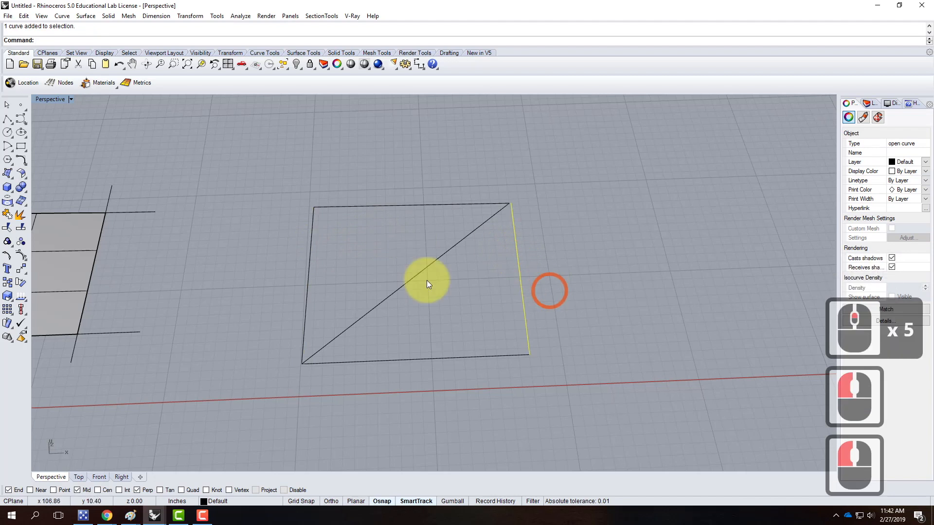
{"action": "left_click", "coordinate": [337, 206]}
{"action": "left_click", "coordinate": [390, 359]}
{"action": "left_click", "coordinate": [403, 285]}
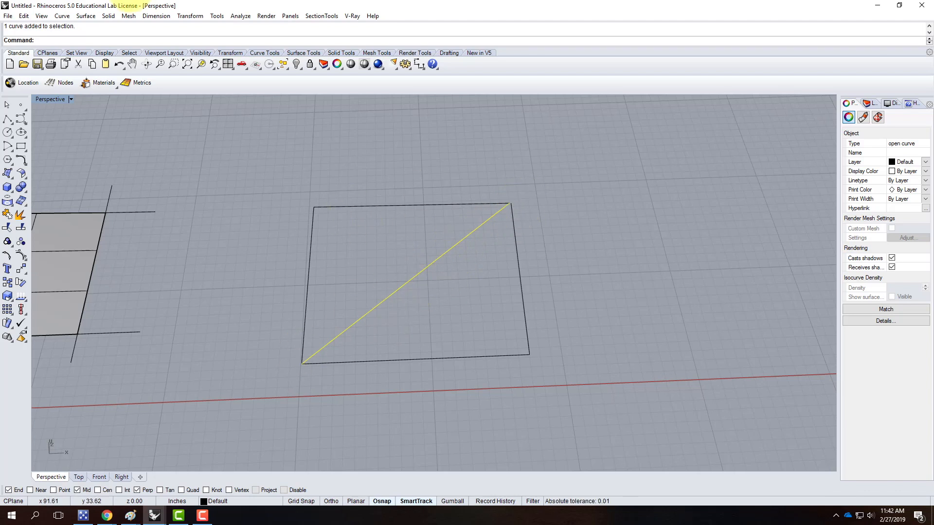
{"action": "left_click_drag", "start_coordinate": [282, 177], "coordinate": [625, 393]}
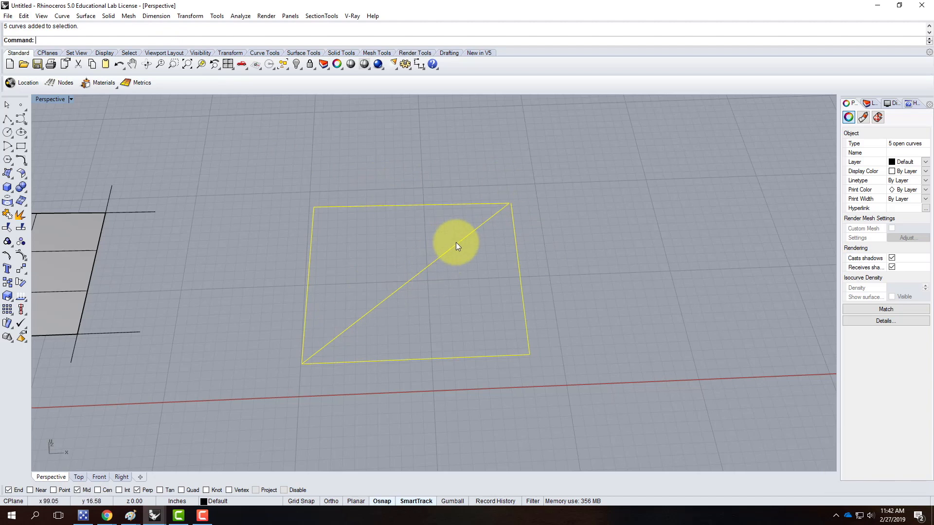
{"action": "key", "text": "Escape"}
{"action": "key", "text": "Escape"}
Replace the straight diagonal with a two-segment polyline between the same corners, bending slightly beyond the rectangle's middle.
{"action": "left_click", "coordinate": [431, 247]}
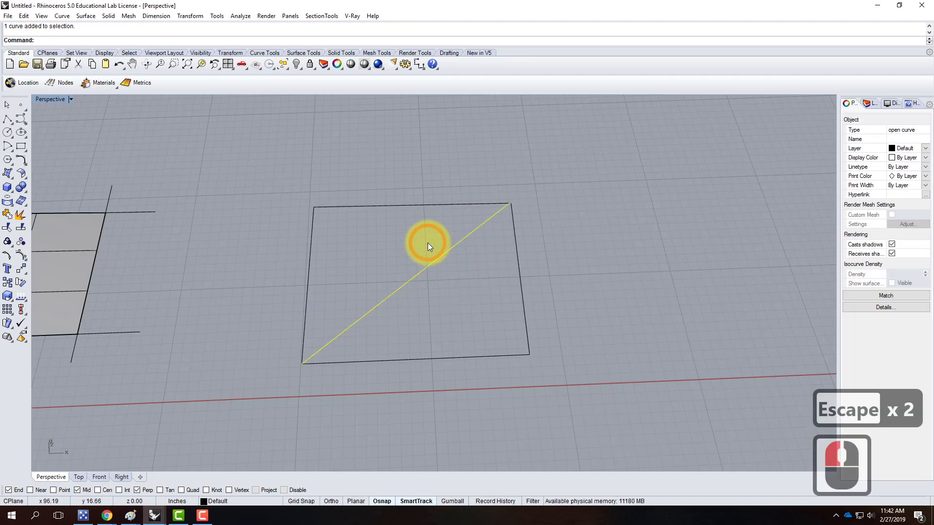
{"action": "key", "text": "Delete"}
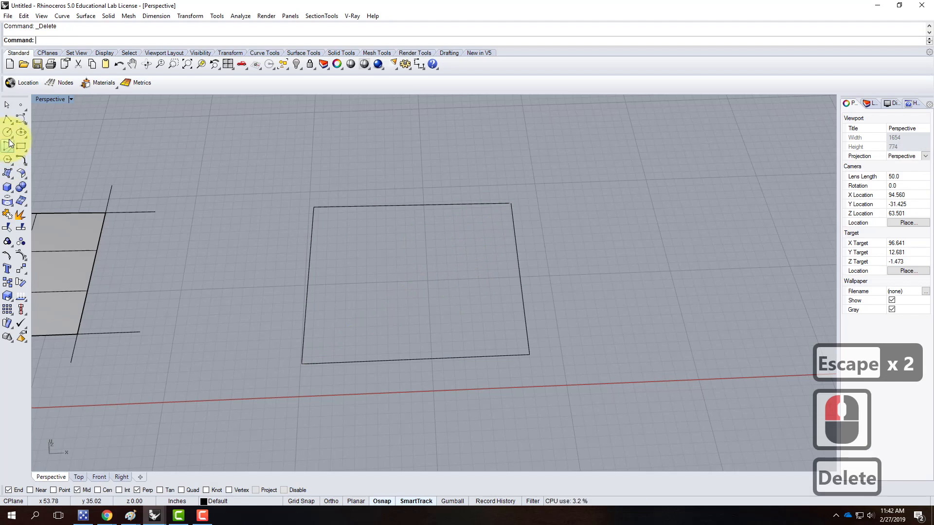
{"action": "left_click", "coordinate": [8, 119]}
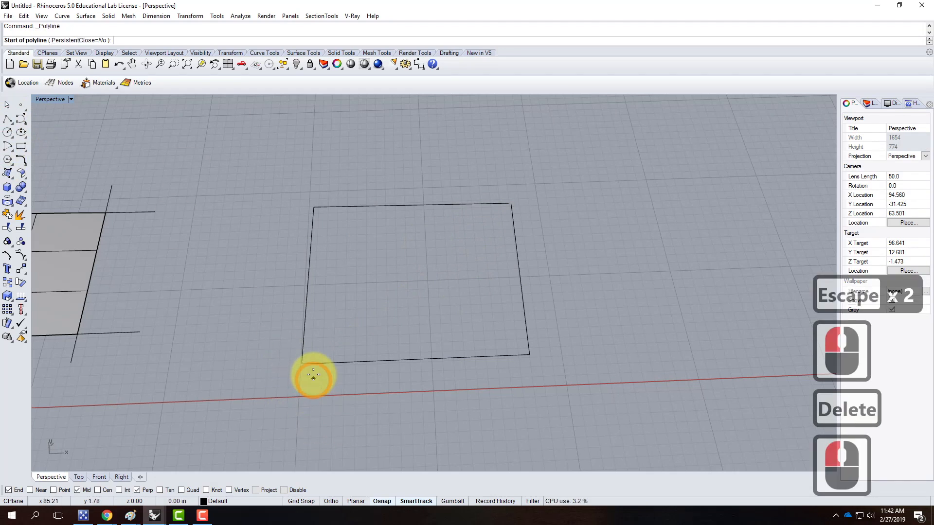
{"action": "left_click", "coordinate": [303, 364]}
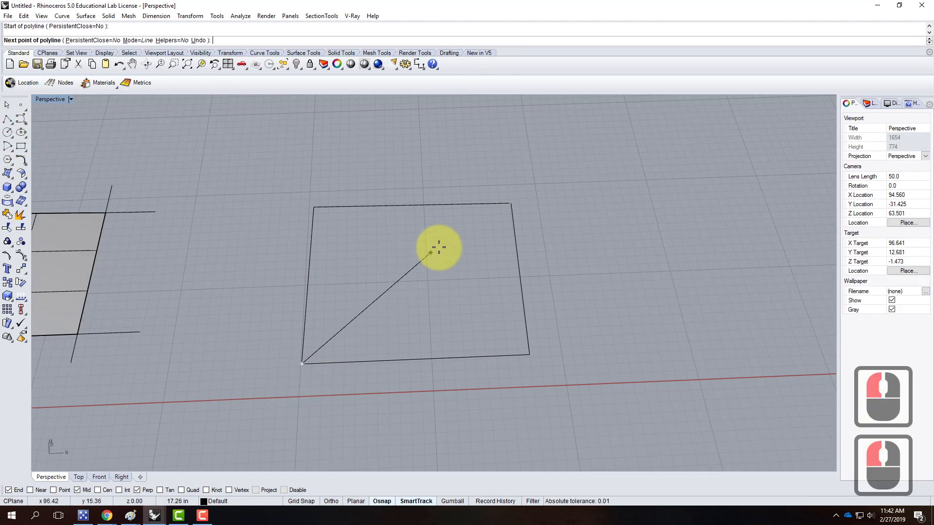
{"action": "left_click", "coordinate": [511, 202]}
{"action": "left_click", "coordinate": [514, 199]}
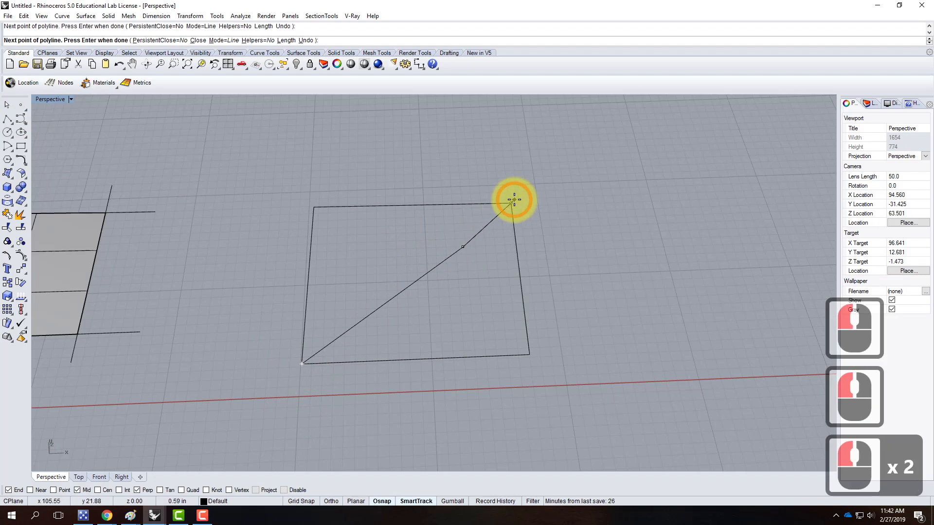
{"action": "key", "text": "Return"}
Create a curve-network surface from the bent diagonal and the two adjoining rectangle sides, with position matching, 0.01 edge and 0.1 interior tolerances.
{"action": "left_click", "coordinate": [452, 259]}
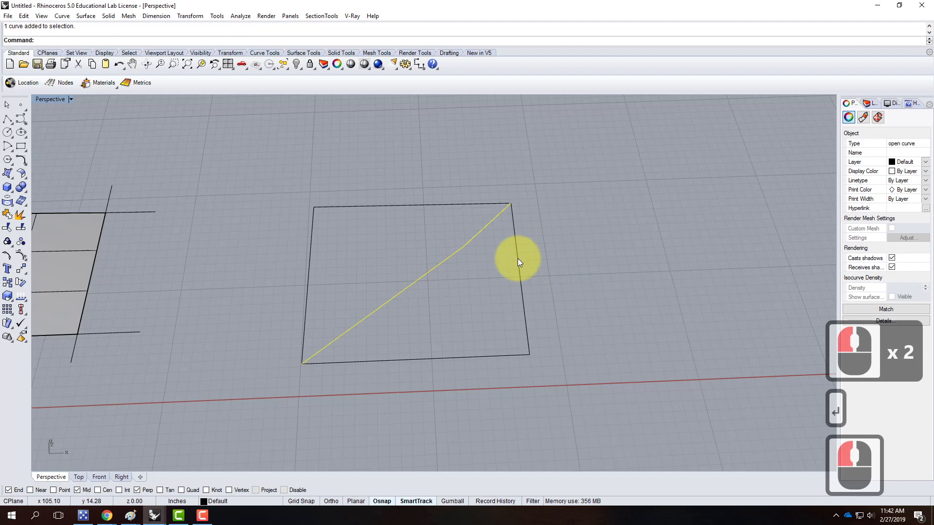
{"action": "left_click", "coordinate": [375, 362]}
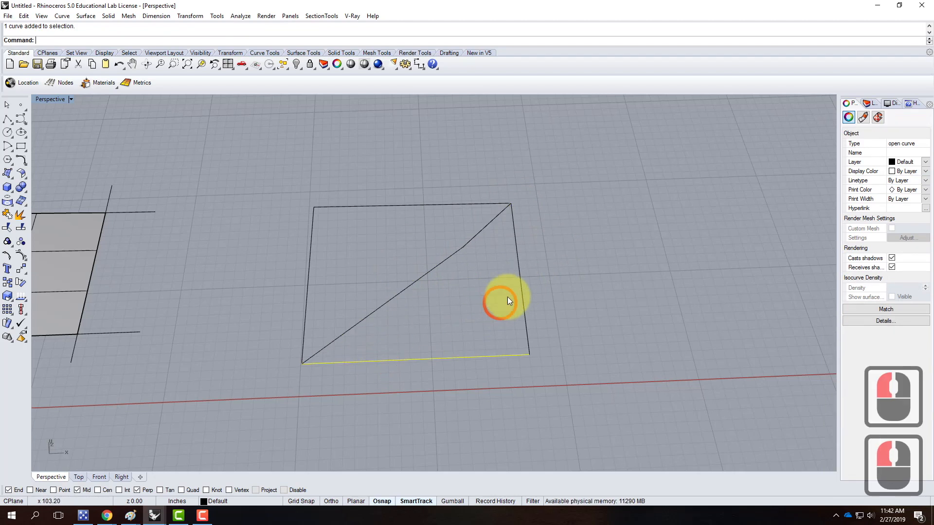
{"action": "left_click", "coordinate": [520, 281]}
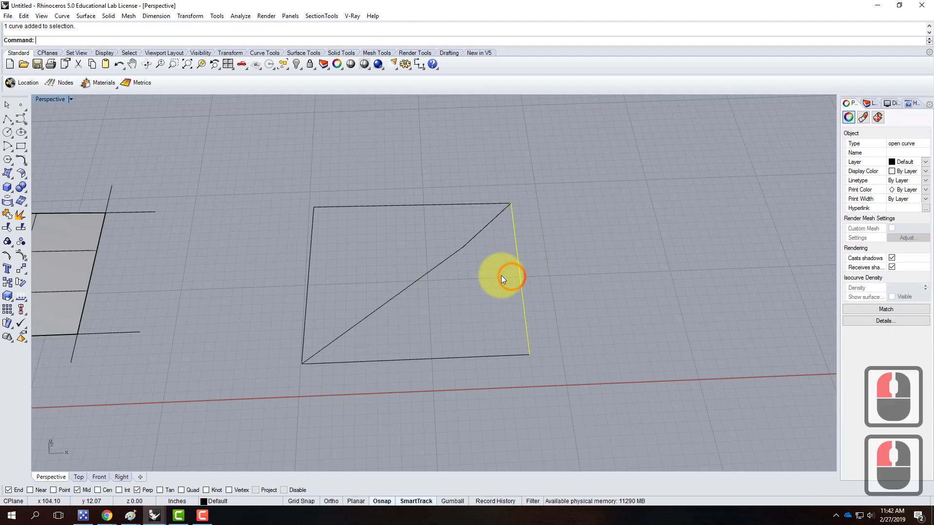
{"action": "left_click", "coordinate": [459, 360], "text": "shift"}
{"action": "left_click", "coordinate": [426, 278], "text": "shift"}
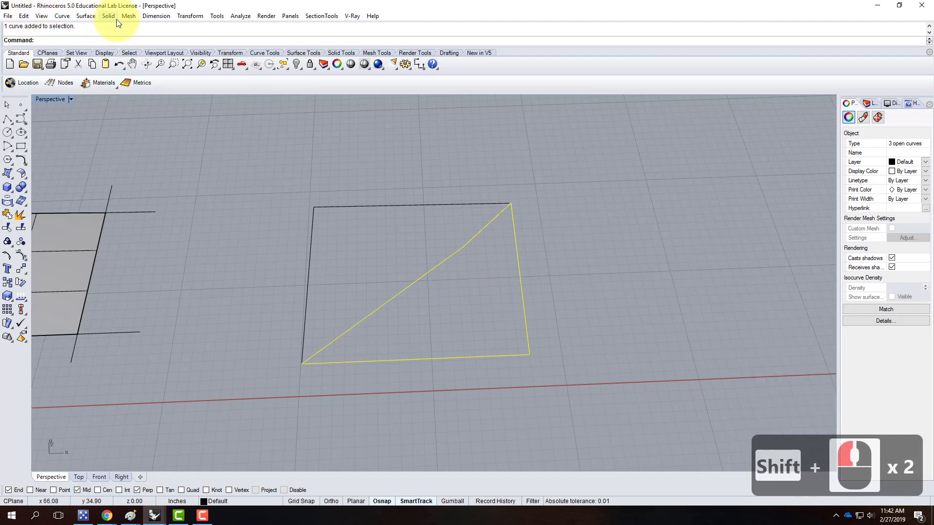
{"action": "left_click", "coordinate": [88, 17]}
{"action": "left_click", "coordinate": [126, 98]}
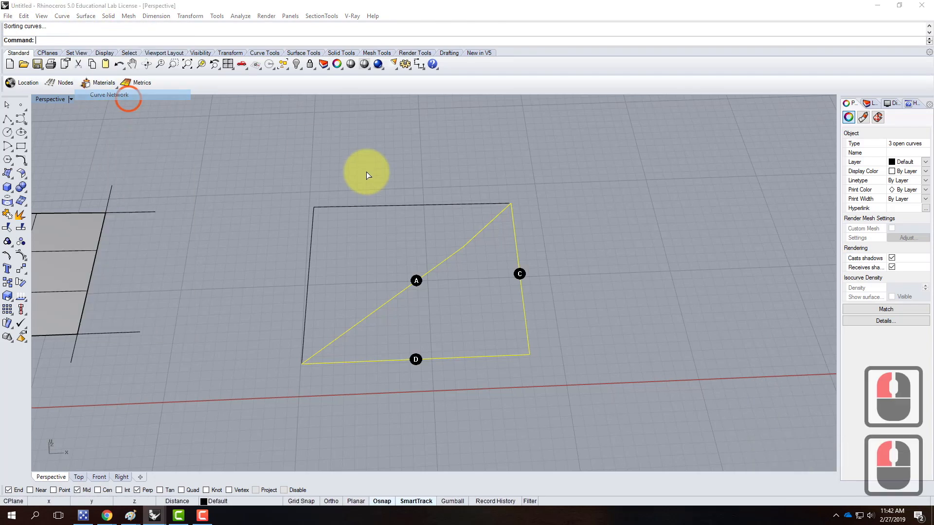
{"action": "left_click", "coordinate": [520, 354]}
{"action": "left_click_drag", "start_coordinate": [518, 167], "coordinate": [707, 160]}
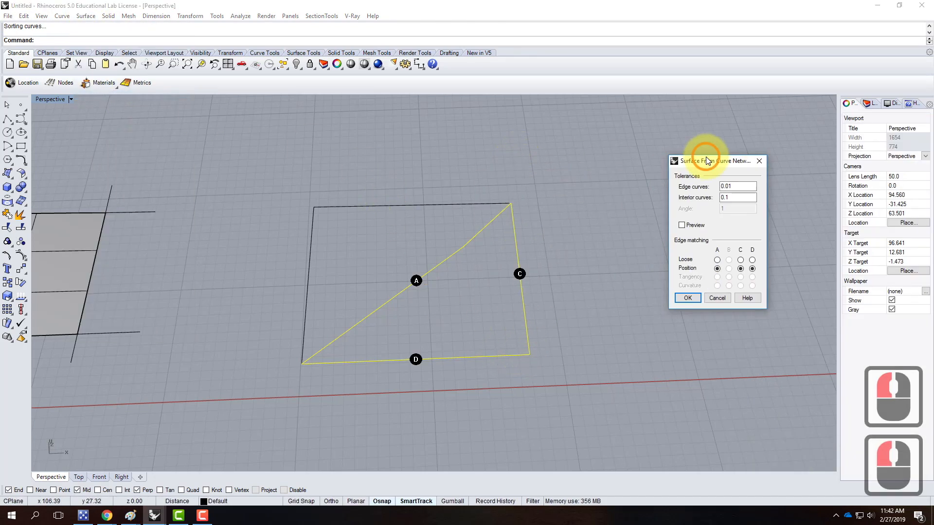
{"action": "left_click", "coordinate": [407, 377]}
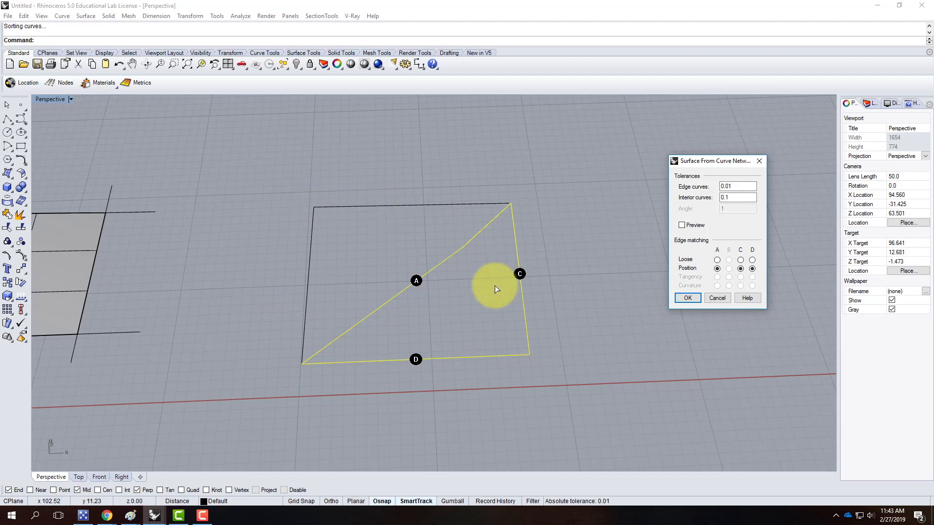
{"action": "left_click", "coordinate": [687, 298]}
Create a curve-network surface from the bent diagonal and the rectangle's other two sides, with position matching, 0.01 edge and 0.1 interior tolerances.
{"action": "left_click", "coordinate": [421, 205]}
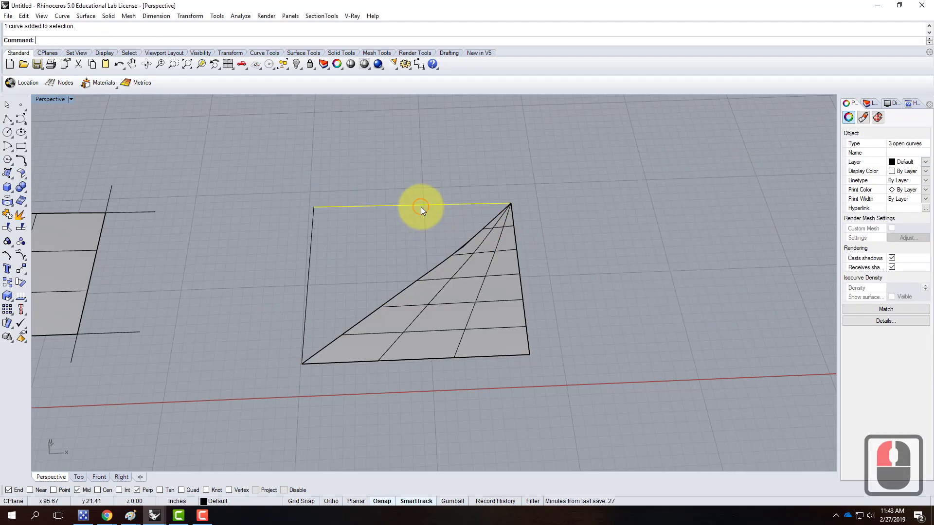
{"action": "left_click", "coordinate": [443, 264], "text": "shift"}
{"action": "left_click", "coordinate": [405, 261]}
{"action": "left_click", "coordinate": [425, 274]}
{"action": "left_click", "coordinate": [401, 209], "text": "shift"}
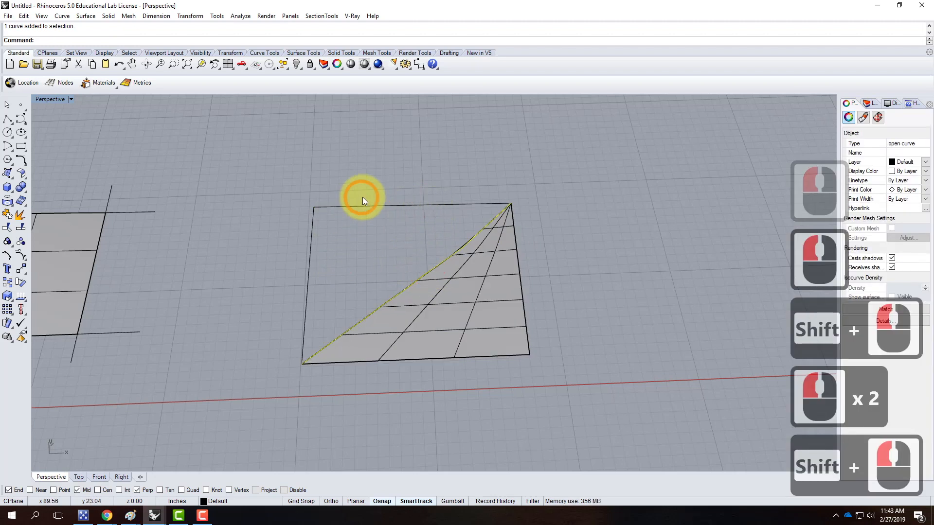
{"action": "left_click", "coordinate": [363, 205], "text": "shift"}
{"action": "left_click", "coordinate": [313, 223], "text": "shift"}
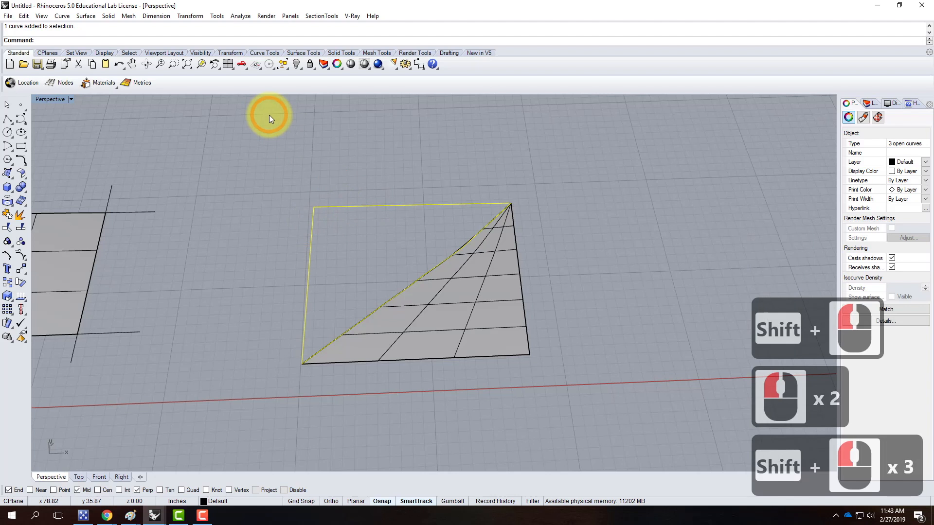
{"action": "type", "text": "network"}
{"action": "key", "text": "Return"}
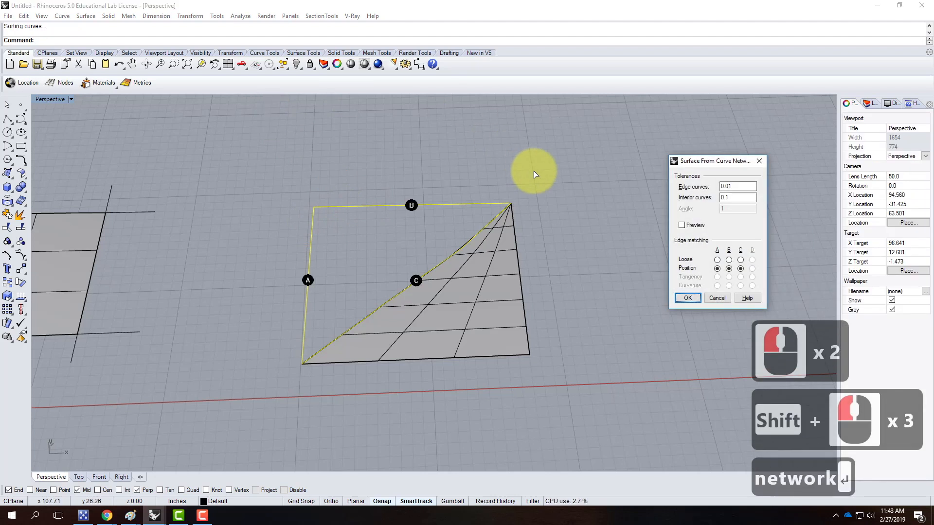
{"action": "left_click", "coordinate": [687, 297]}
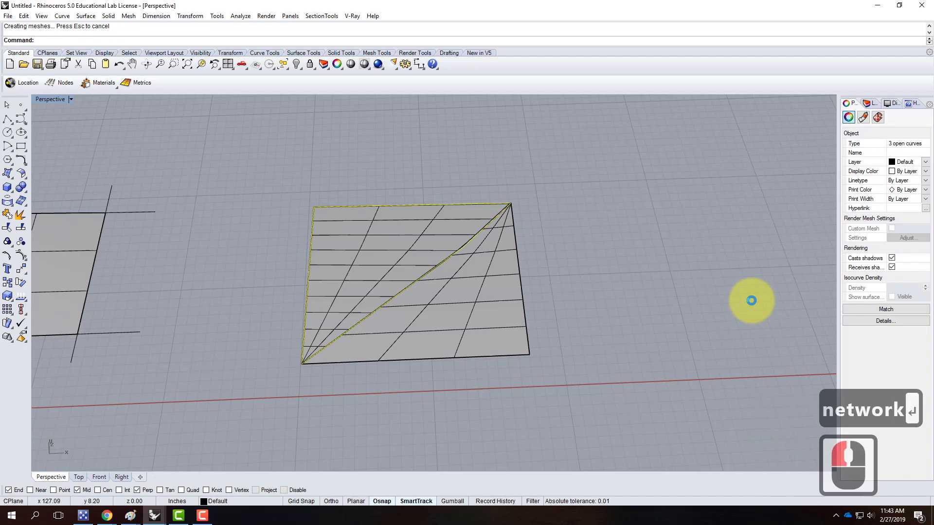
{"action": "key", "text": "Escape"}
{"action": "key", "text": "Escape"}
Delete the two test line sets together with their network surfaces, keeping only the cushion model.
{"action": "scroll", "coordinate": [700, 275], "scroll_direction": "down", "scroll_amount": 5}
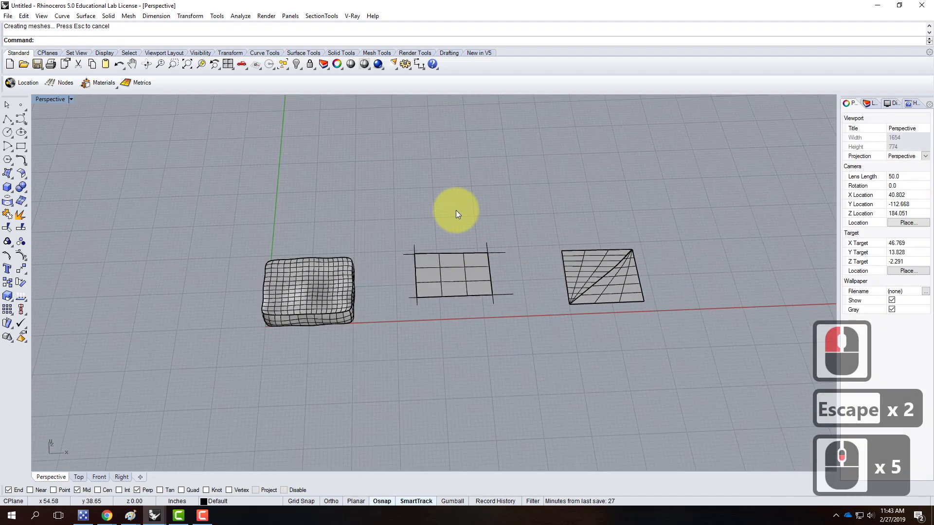
{"action": "left_click", "coordinate": [440, 201]}
{"action": "left_click_drag", "start_coordinate": [488, 252], "coordinate": [723, 350]}
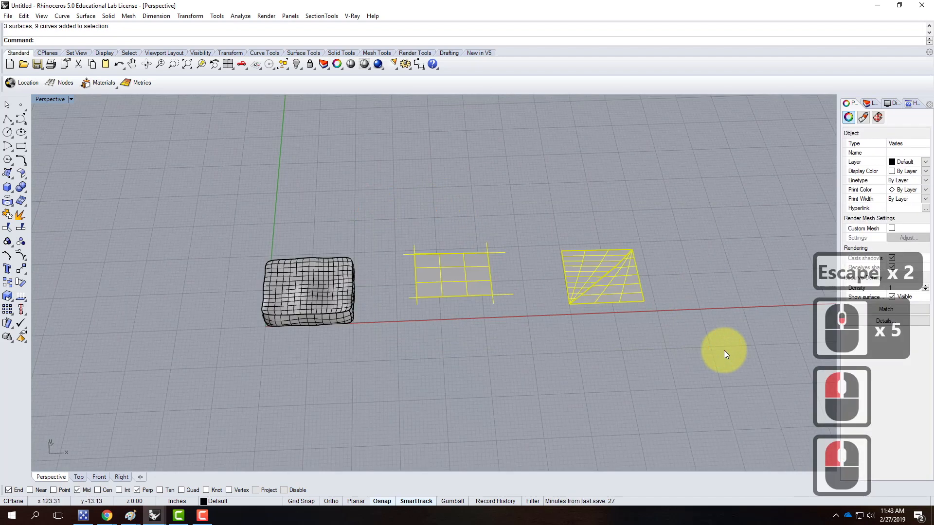
{"action": "key", "text": "Delete"}
{"action": "scroll", "coordinate": [282, 284], "scroll_direction": "up", "scroll_amount": 4}
{"action": "mouse_move", "coordinate": [282, 284]}
{"action": "right_mouse_down"}
{"action": "mouse_move", "coordinate": [462, 316]}
{"action": "mouse_move", "coordinate": [423, 265]}
{"action": "mouse_move", "coordinate": [404, 213]}
{"action": "mouse_move", "coordinate": [350, 239]}
{"action": "right_mouse_up"}
{"action": "scroll", "coordinate": [416, 220], "scroll_direction": "up", "scroll_amount": 3}
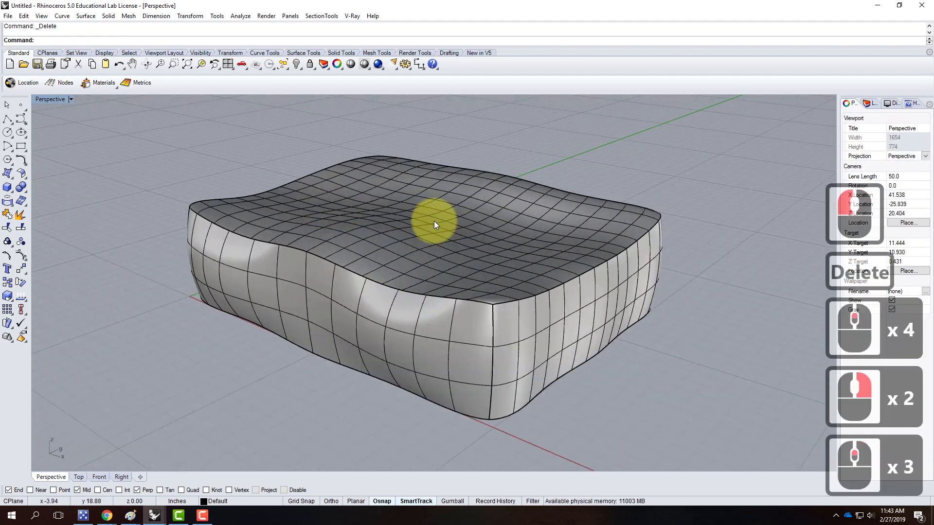
{"action": "right_click_drag", "start_coordinate": [400, 216], "coordinate": [462, 213]}
{"action": "right_click_drag", "start_coordinate": [361, 250], "coordinate": [365, 221]}
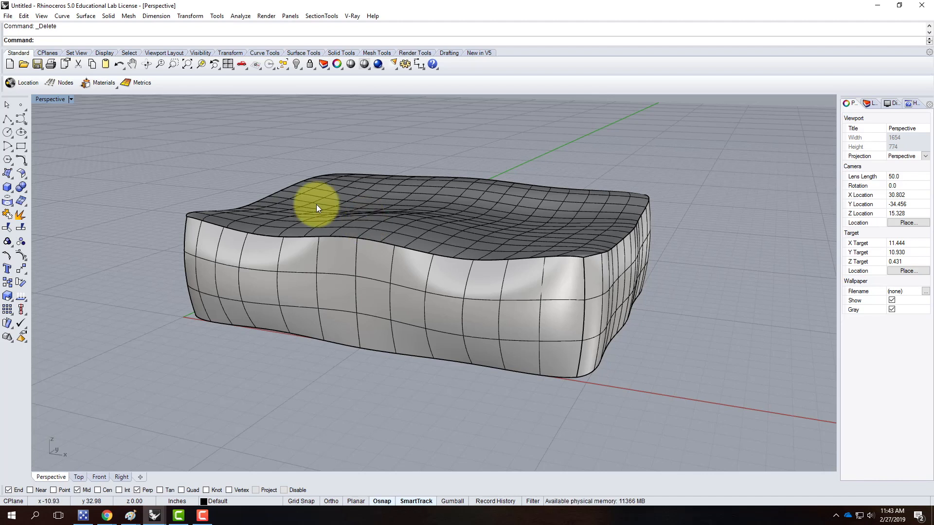
Start saving the model as a Rhino 5 3D model under the file name Couch_Chshion.
{"action": "left_click", "coordinate": [7, 15]}
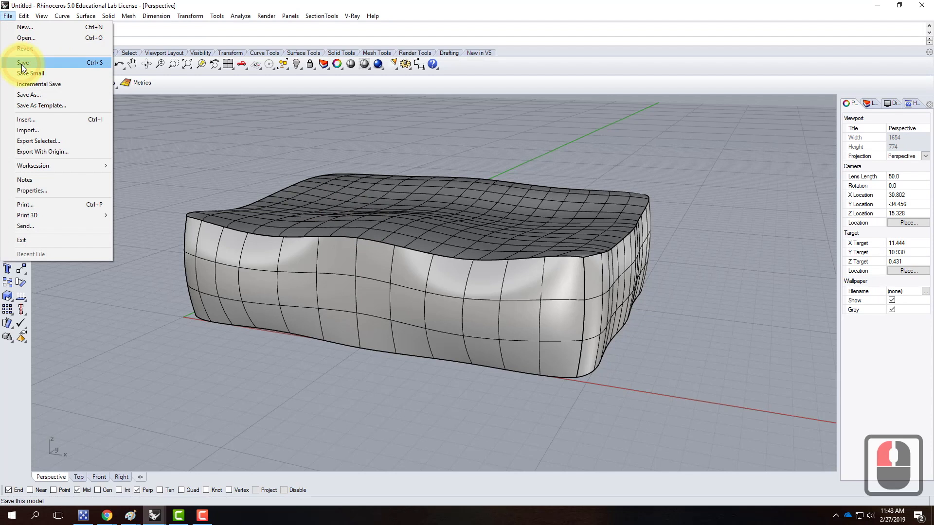
{"action": "left_click", "coordinate": [22, 63]}
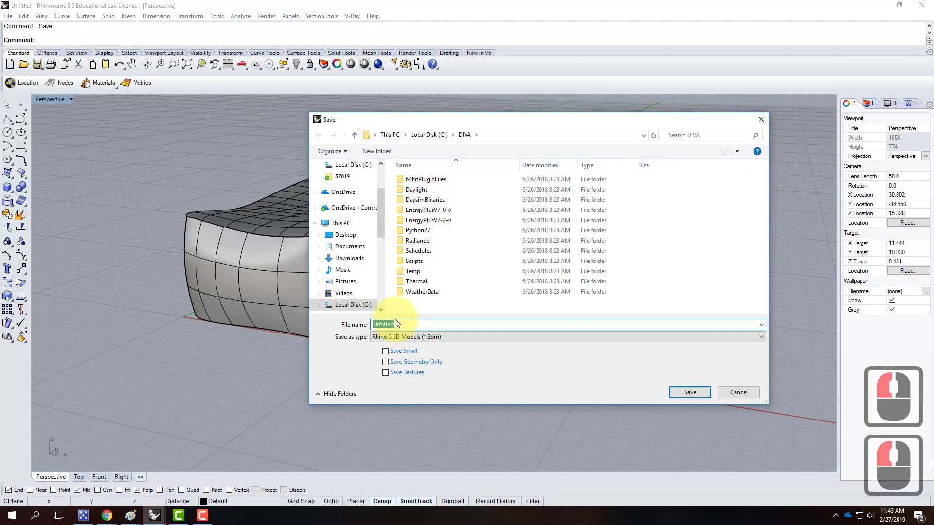
{"action": "type", "text": "Cou"}
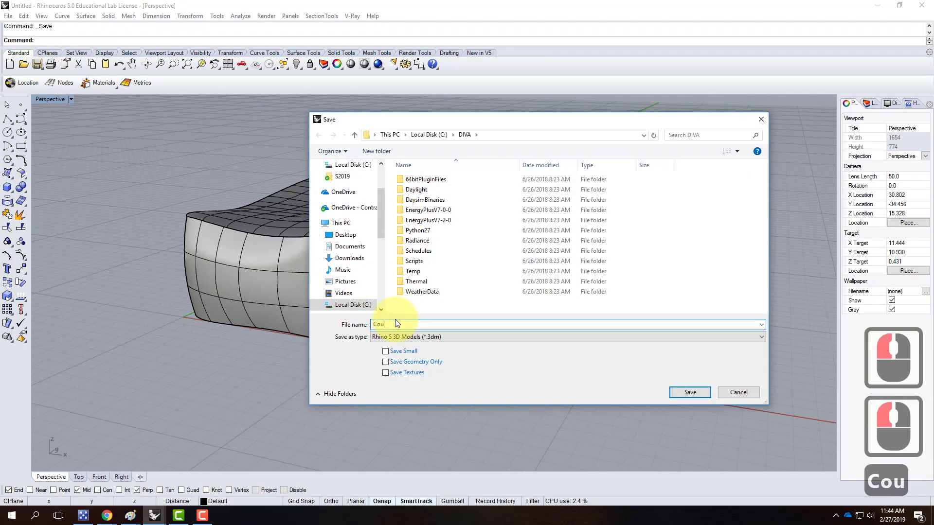
{"action": "type", "text": "ch"}
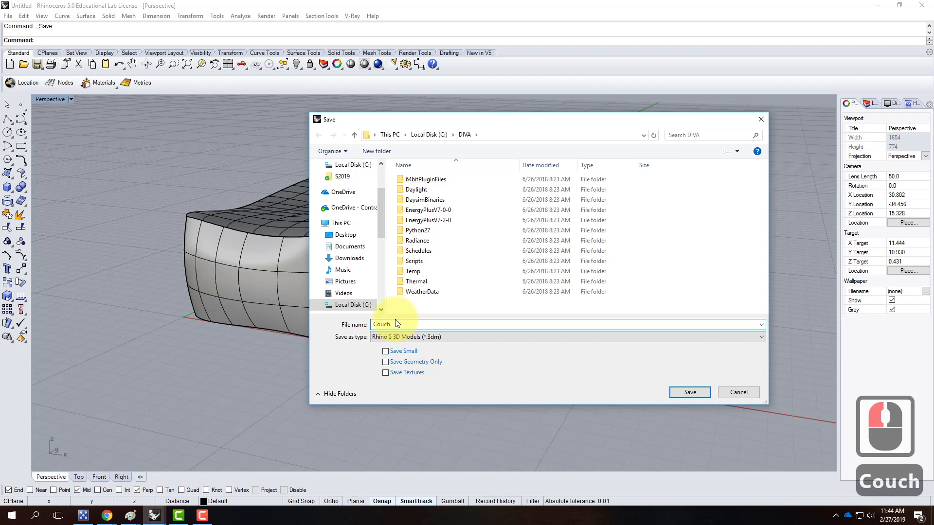
{"action": "type", "text": "_Chshion"}
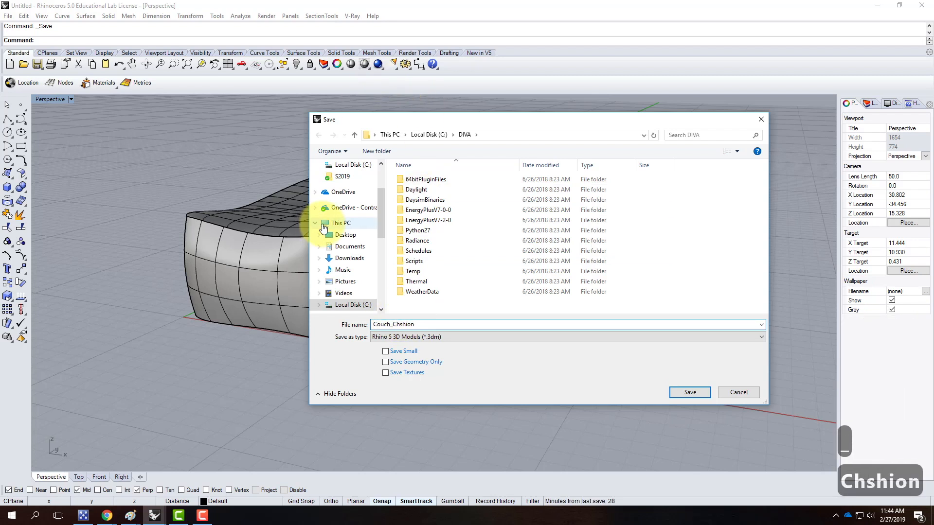
{"action": "double_click", "coordinate": [341, 208]}
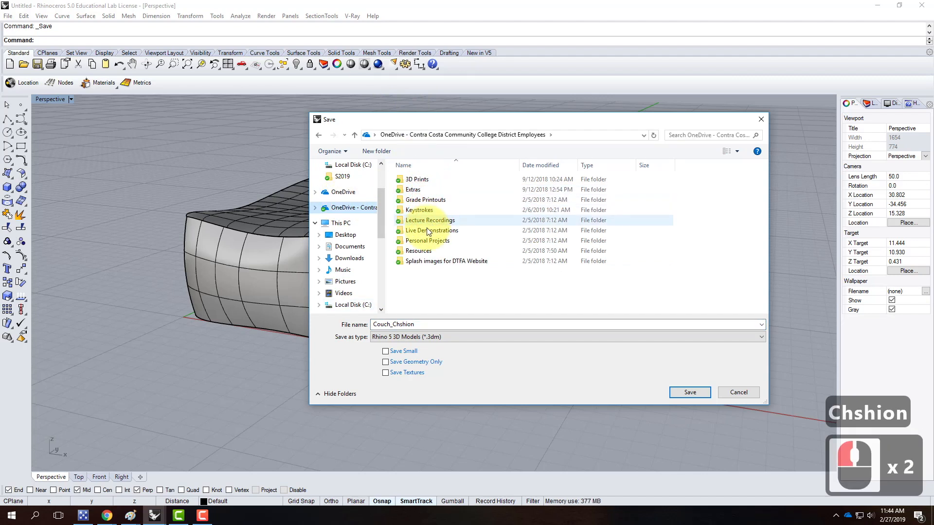
{"action": "double_click", "coordinate": [429, 230]}
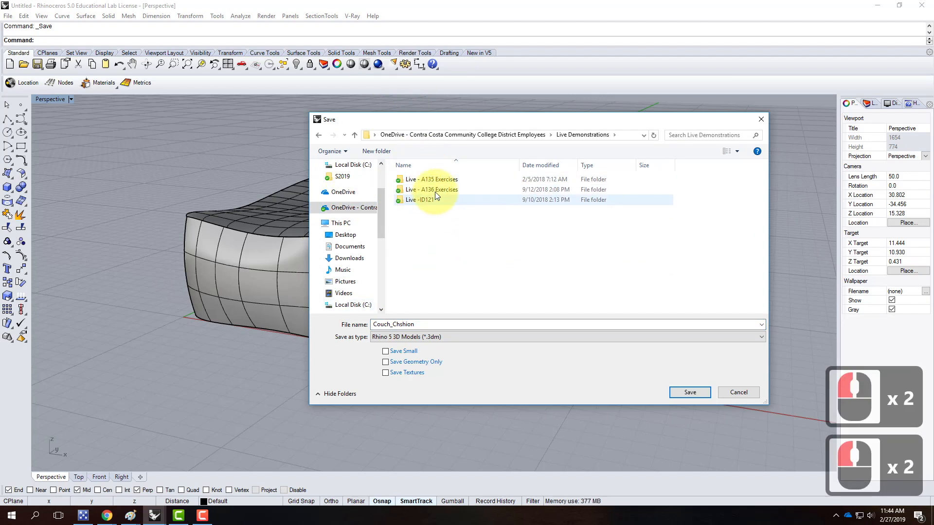
{"action": "double_click", "coordinate": [419, 180]}
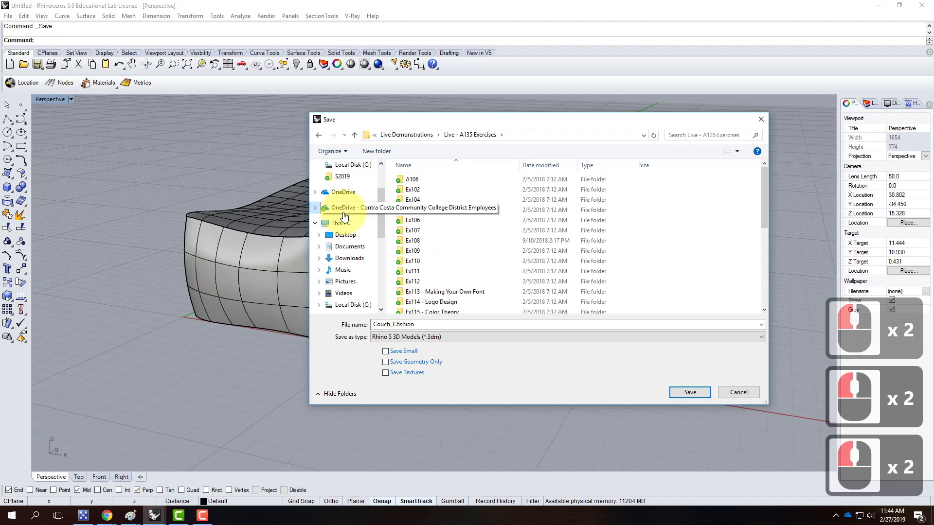
Choose the college OneDrive folder Live Demonstrations > Live - A136 Exercises > Ex209 - Organic Shapes as the save location.
{"action": "left_click", "coordinate": [344, 211]}
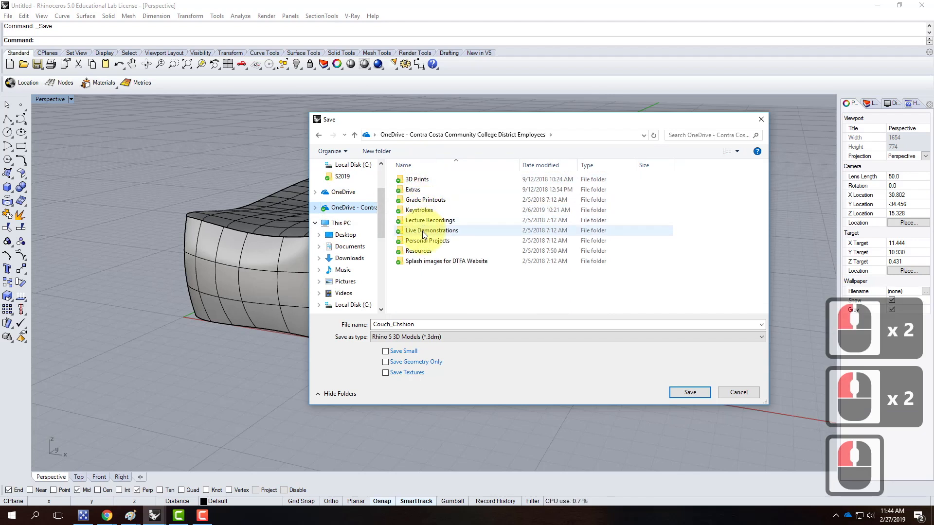
{"action": "double_click", "coordinate": [423, 233]}
{"action": "left_click", "coordinate": [422, 191]}
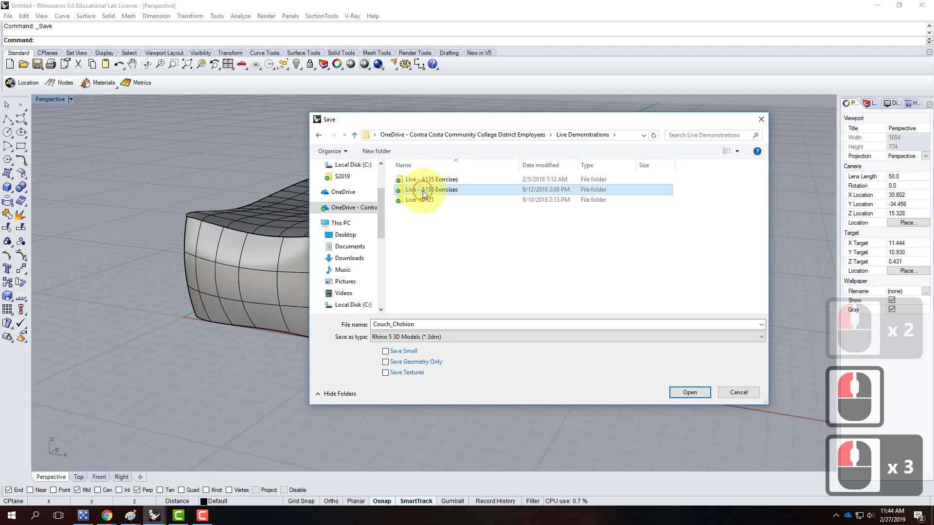
{"action": "double_click", "coordinate": [422, 191]}
{"action": "double_click", "coordinate": [425, 269]}
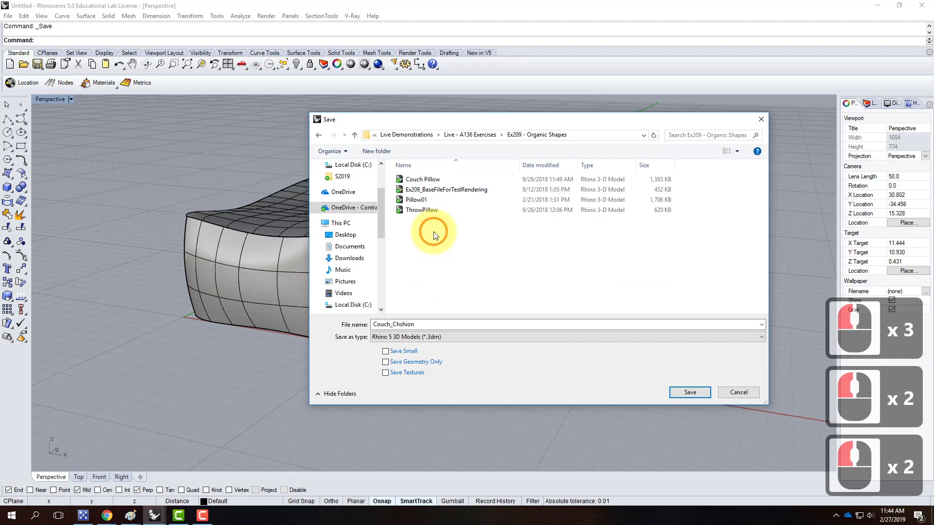
Correct the file name to Couch_Pillow and save the model.
{"action": "left_click", "coordinate": [387, 324]}
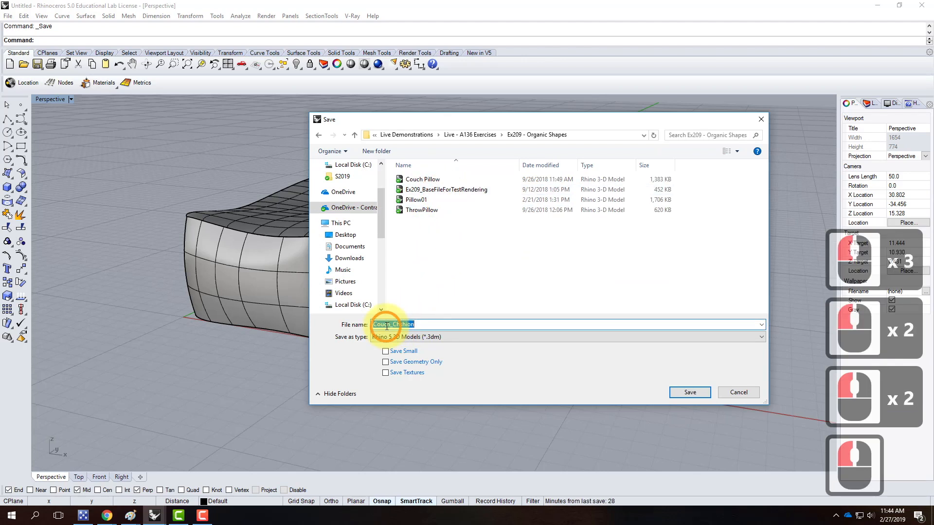
{"action": "left_click", "coordinate": [393, 324]}
{"action": "left_click_drag", "start_coordinate": [393, 325], "coordinate": [486, 320]}
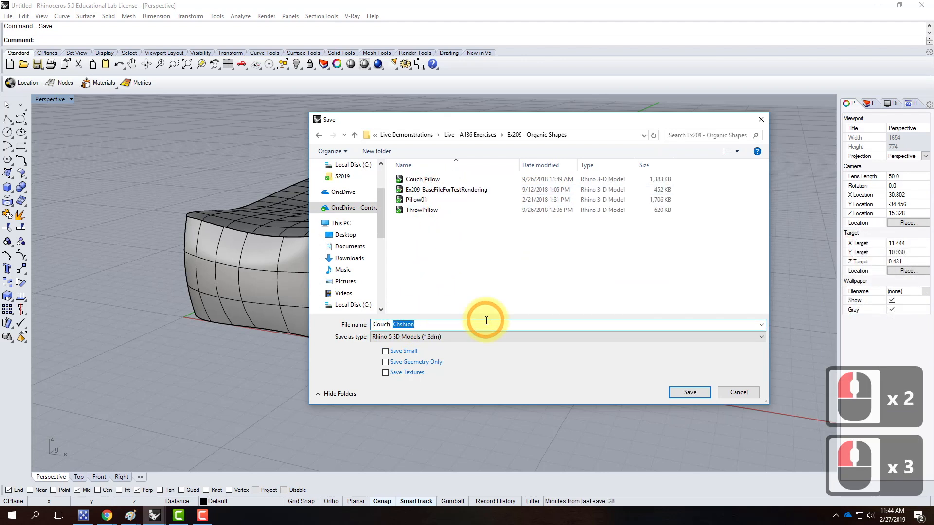
{"action": "type", "text": "Pillow"}
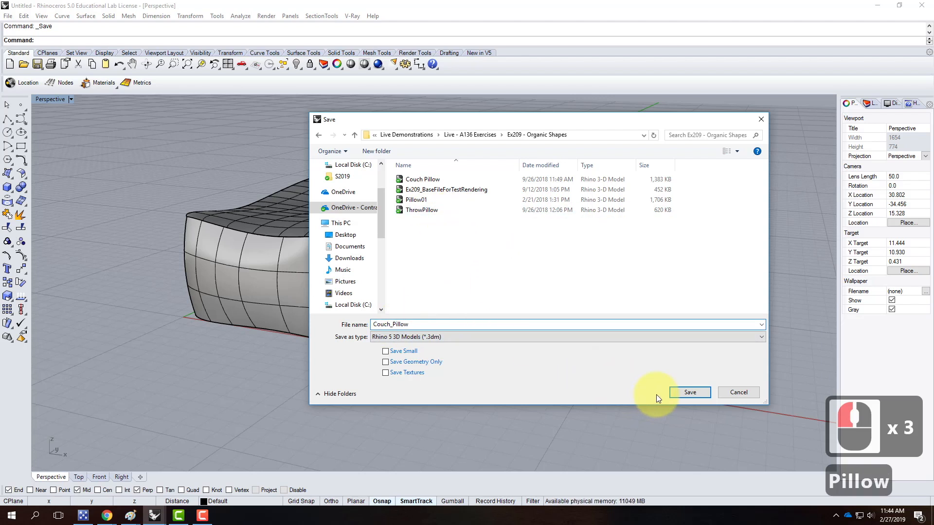
{"action": "left_click", "coordinate": [701, 392]}
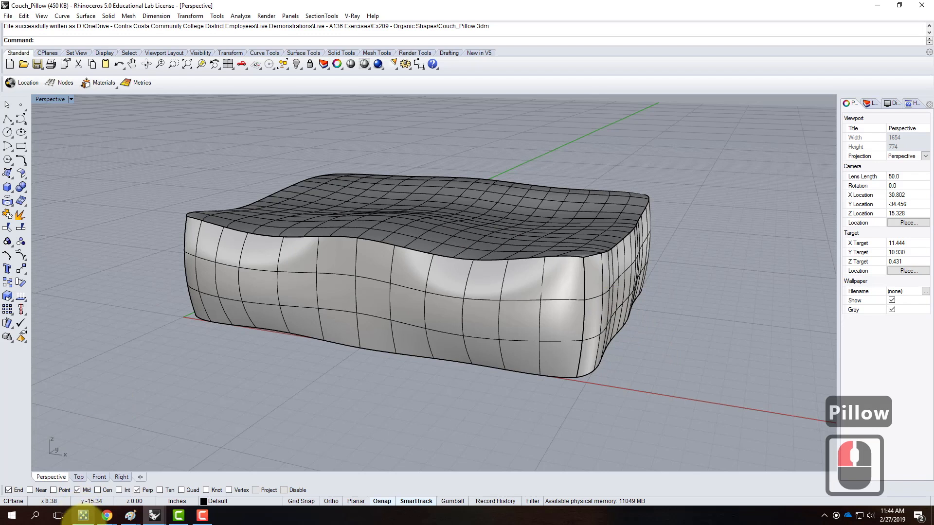
Switch to Chrome and open Exercise 208 from the Spring 2019 exercises of Digital Tools For Architects (Archi 136).
{"action": "mouse_move", "coordinate": [103, 516]}
{"action": "left_click", "coordinate": [115, 476]}
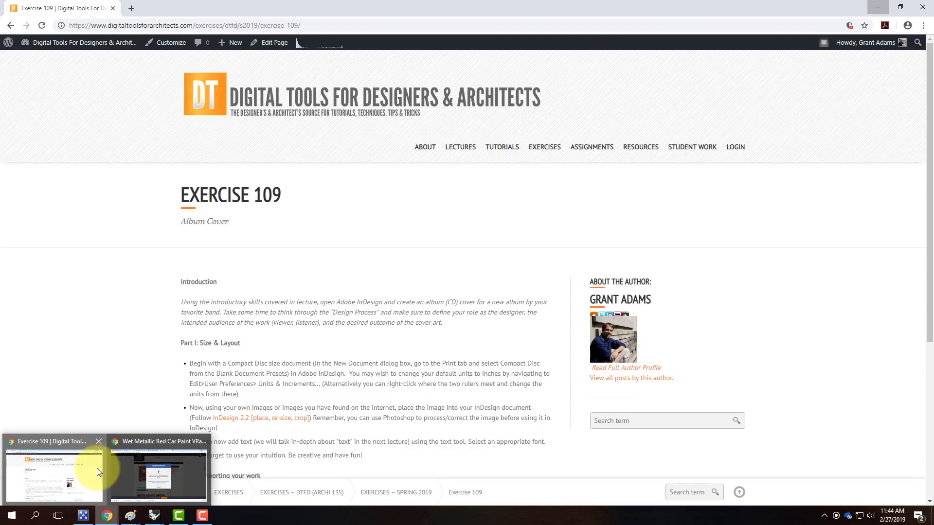
{"action": "mouse_move", "coordinate": [538, 155]}
{"action": "mouse_move", "coordinate": [546, 184]}
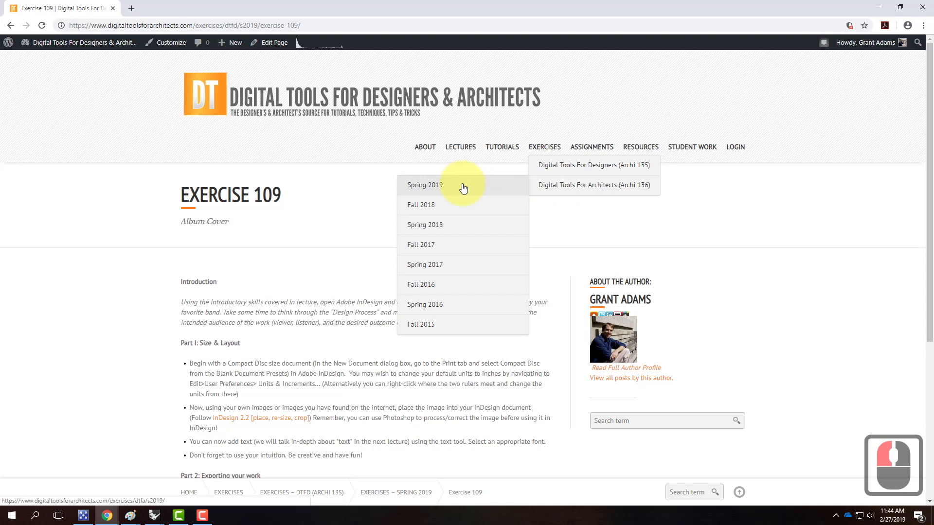
{"action": "left_click", "coordinate": [473, 187]}
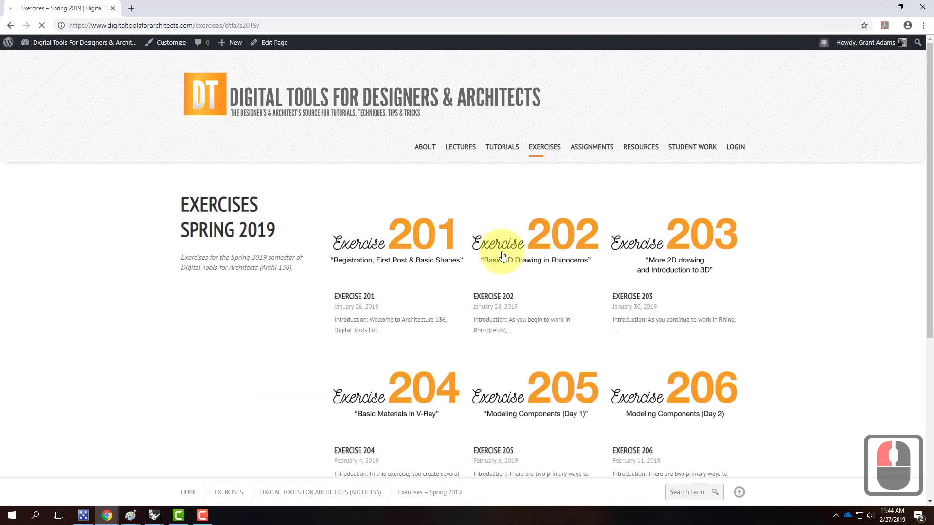
{"action": "scroll", "coordinate": [495, 239], "scroll_direction": "down", "scroll_amount": 6}
{"action": "left_click", "coordinate": [534, 284]}
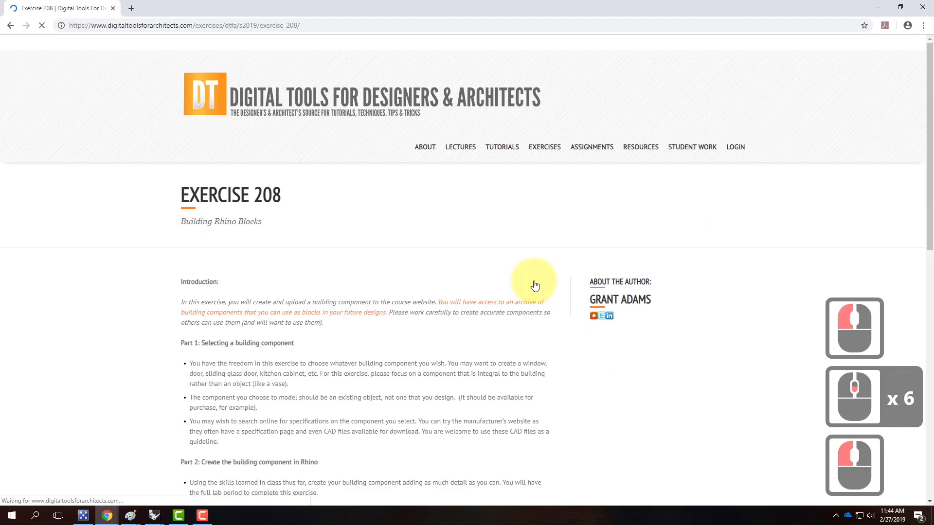
Download the sample file Ex208_BaseFileForTestRendering from the exercise page and open it in a maximized second Rhino window.
{"action": "scroll", "coordinate": [531, 286], "scroll_direction": "down", "scroll_amount": 6}
{"action": "left_click", "coordinate": [321, 445]}
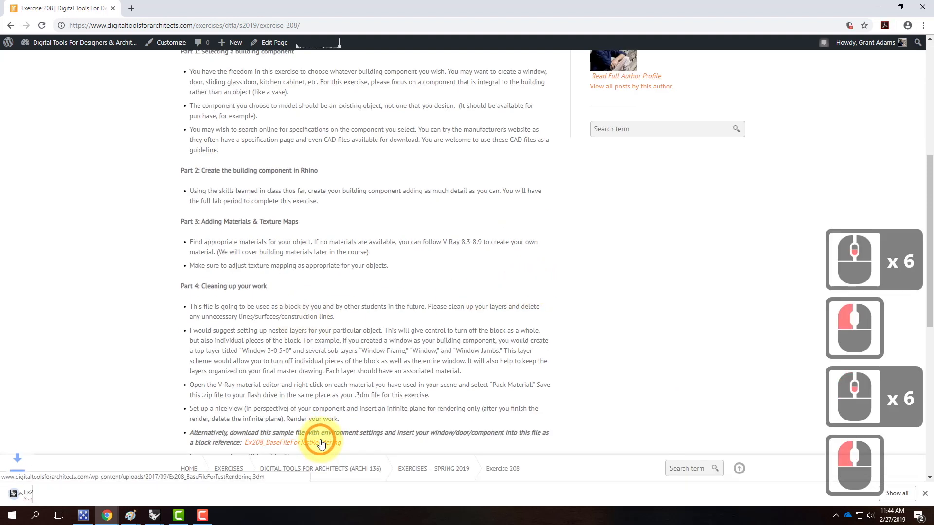
{"action": "left_click", "coordinate": [57, 491]}
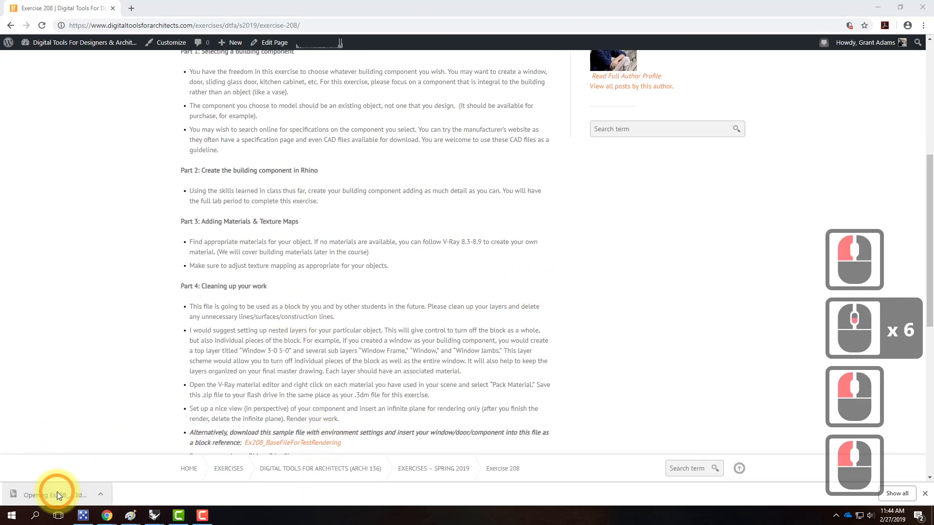
{"action": "double_click", "coordinate": [473, 191]}
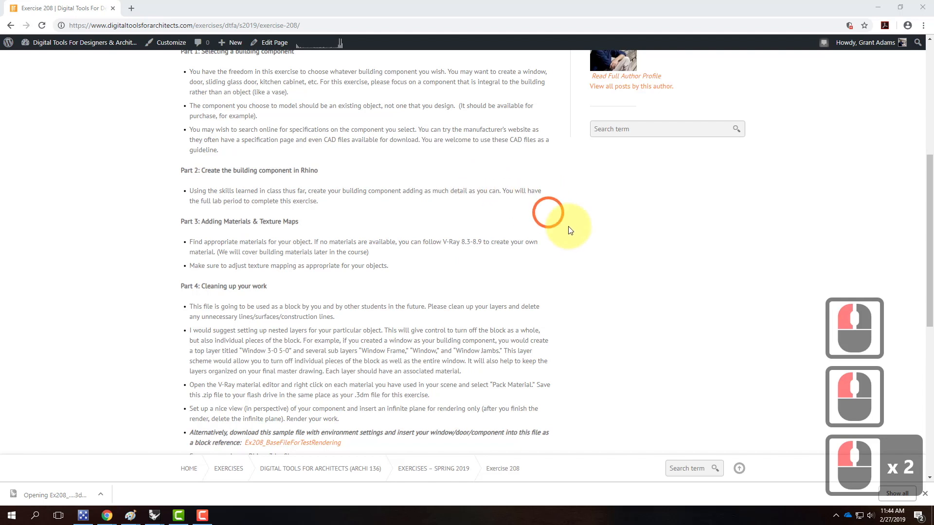
{"action": "left_click", "coordinate": [869, 12]}
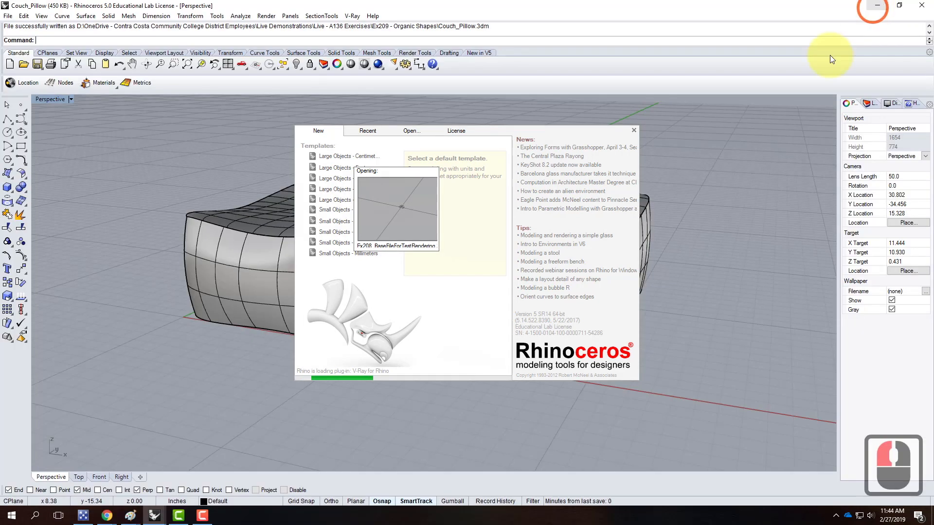
{"action": "left_click_drag", "start_coordinate": [571, 133], "coordinate": [501, 210]}
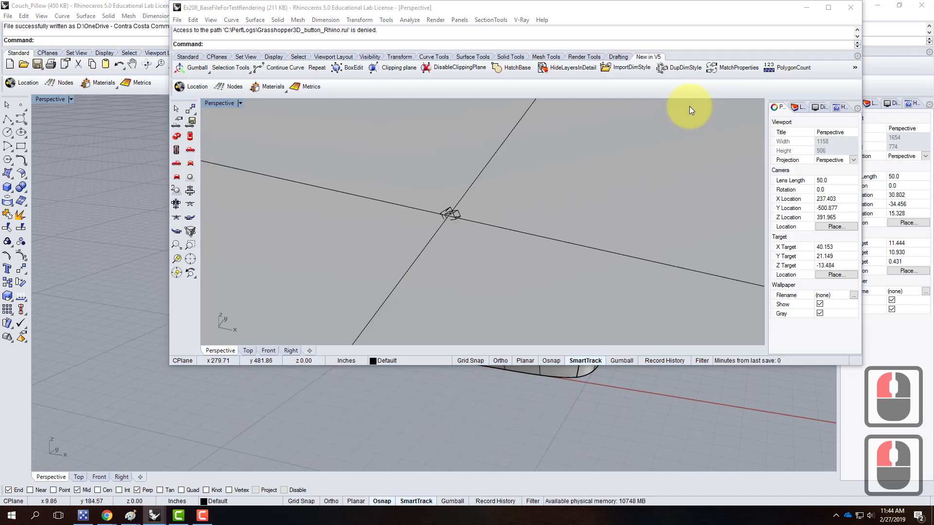
{"action": "left_click", "coordinate": [828, 8]}
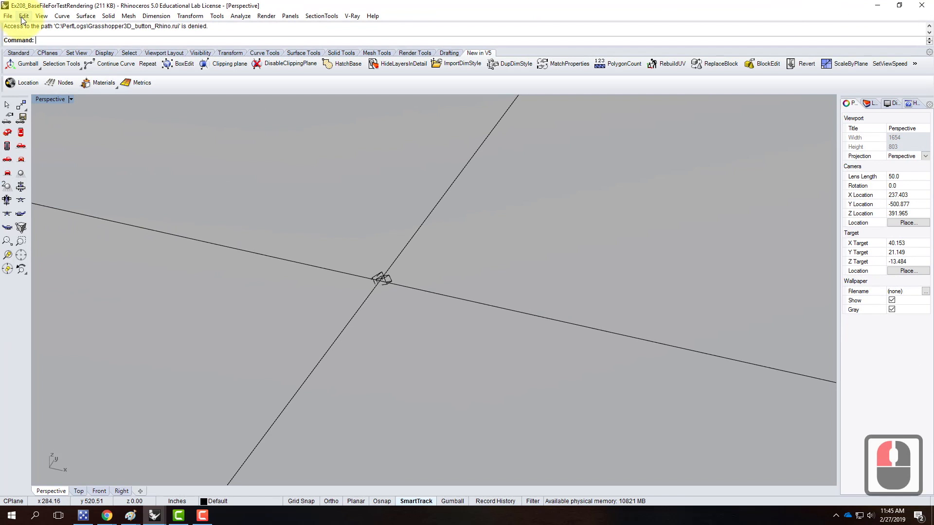
Start inserting a block instance and choose Couch_Pillow from Live Demonstrations, Live - A136 Exercises, Ex209 - Organic Shapes as its source file.
{"action": "left_click", "coordinate": [23, 16]}
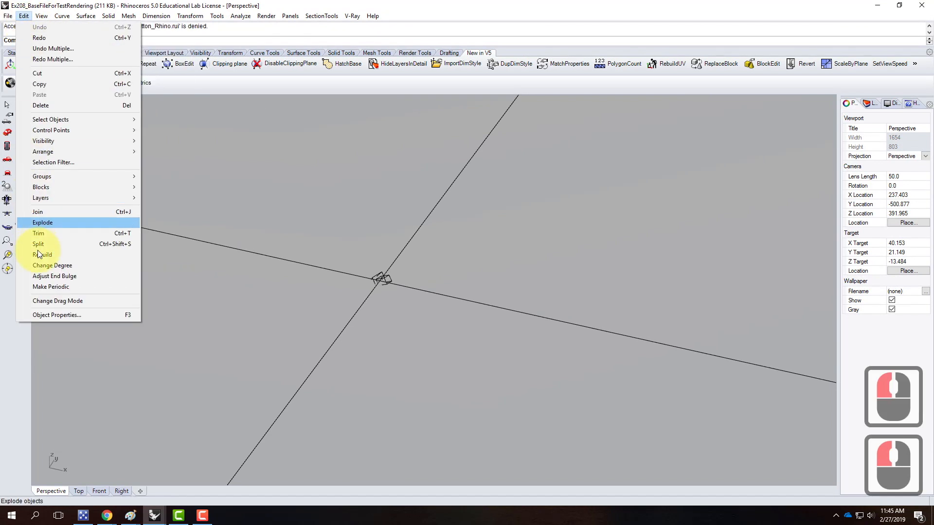
{"action": "mouse_move", "coordinate": [45, 188]}
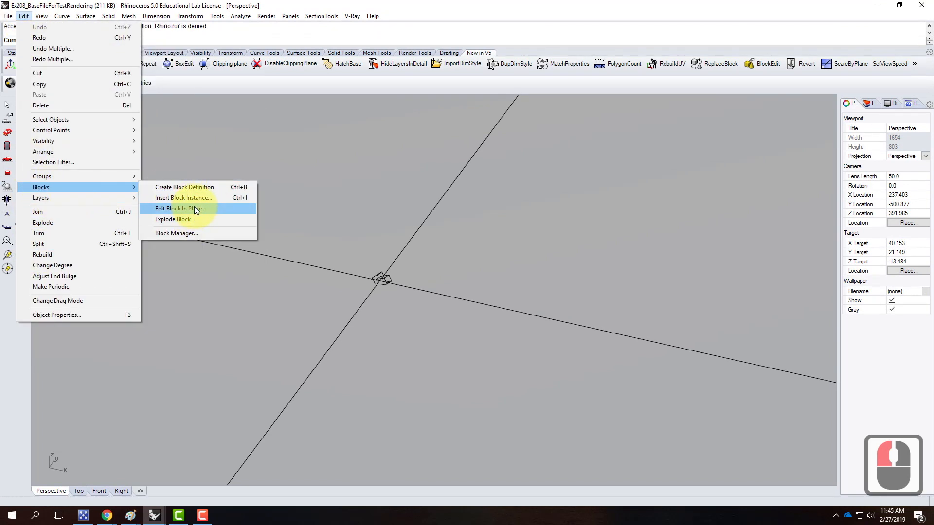
{"action": "left_click", "coordinate": [194, 199]}
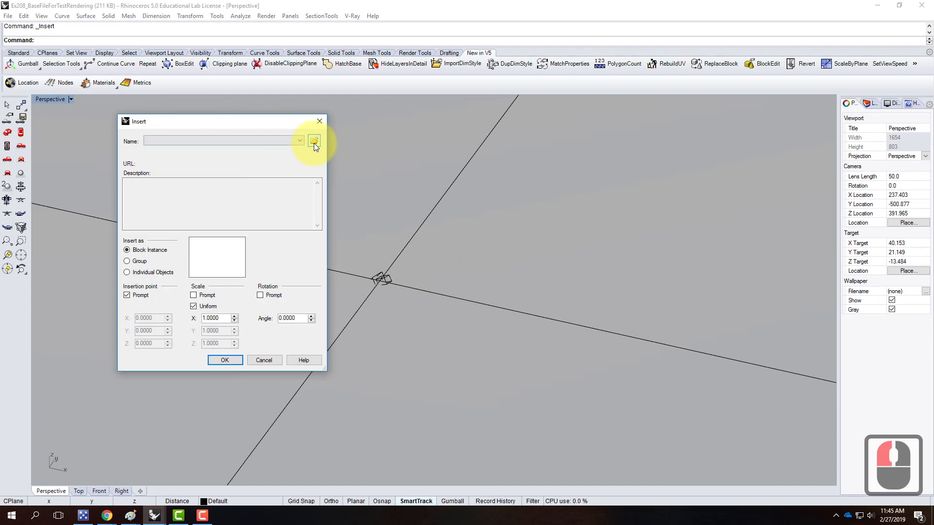
{"action": "left_click", "coordinate": [314, 141]}
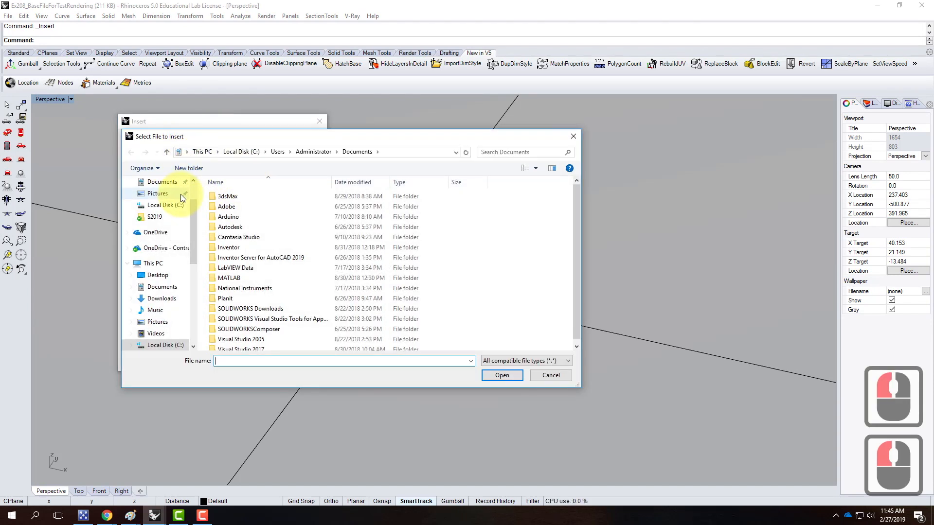
{"action": "left_click", "coordinate": [166, 248]}
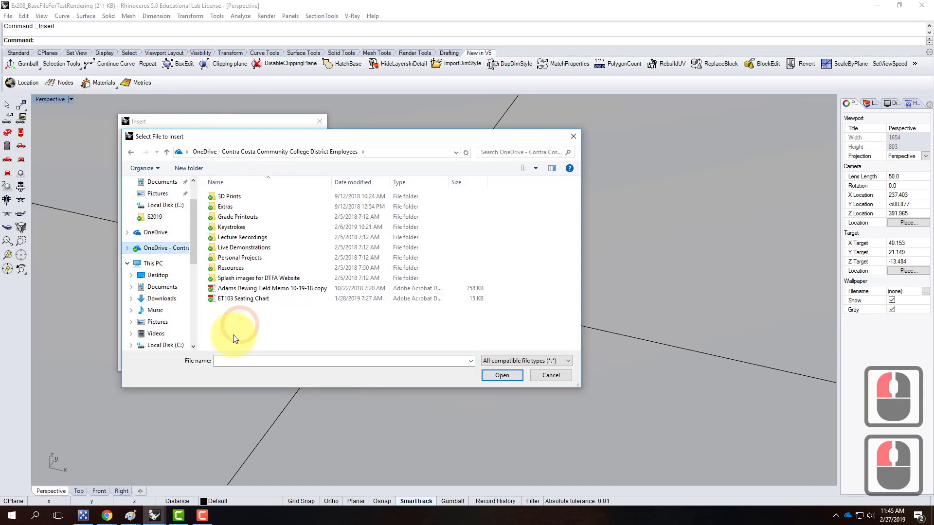
{"action": "double_click", "coordinate": [237, 247]}
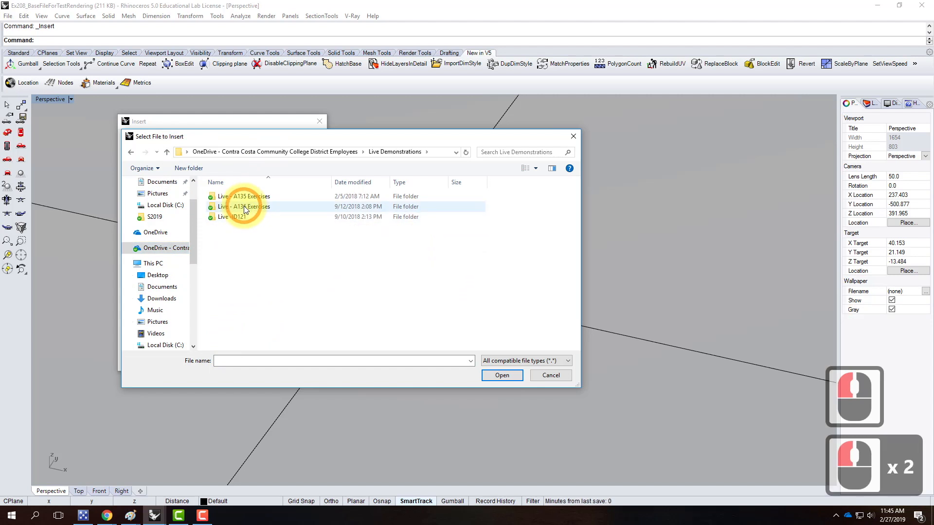
{"action": "double_click", "coordinate": [244, 206]}
{"action": "left_click", "coordinate": [242, 290]}
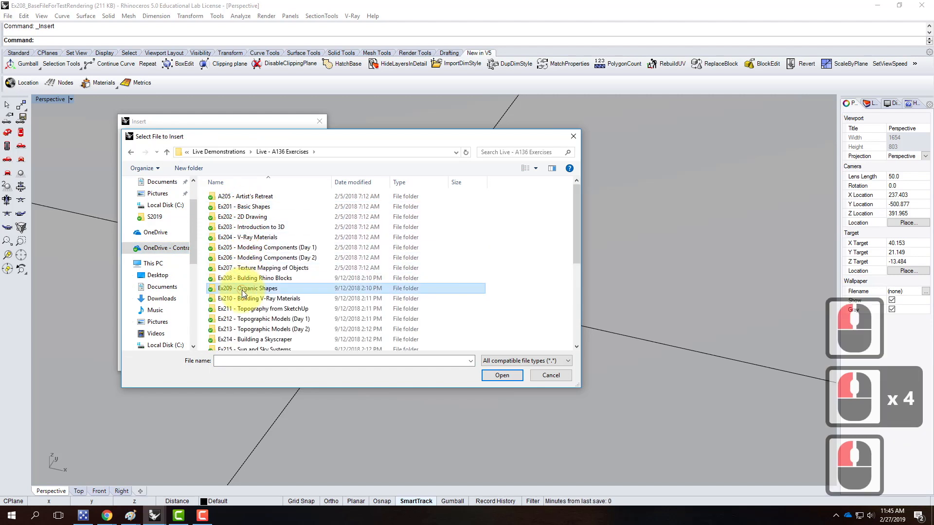
{"action": "double_click", "coordinate": [242, 290]}
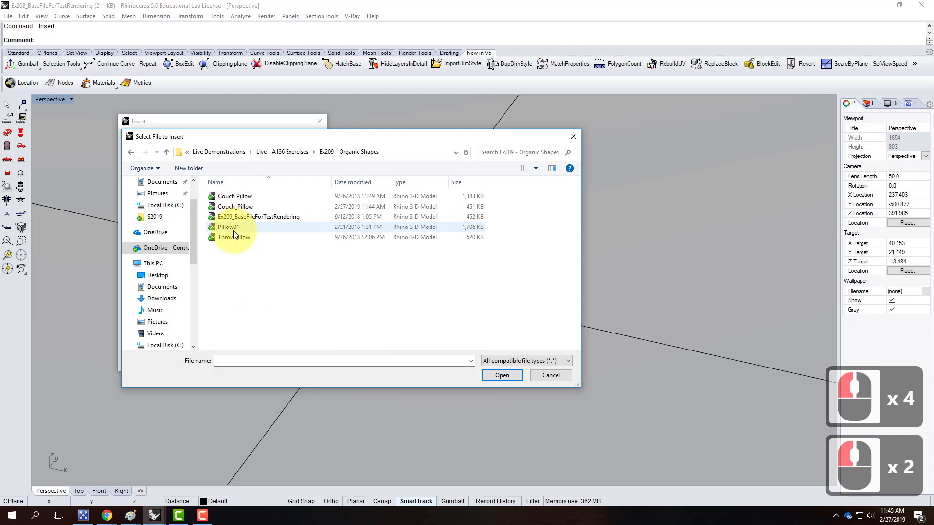
{"action": "left_click", "coordinate": [238, 196]}
{"action": "left_click", "coordinate": [235, 206]}
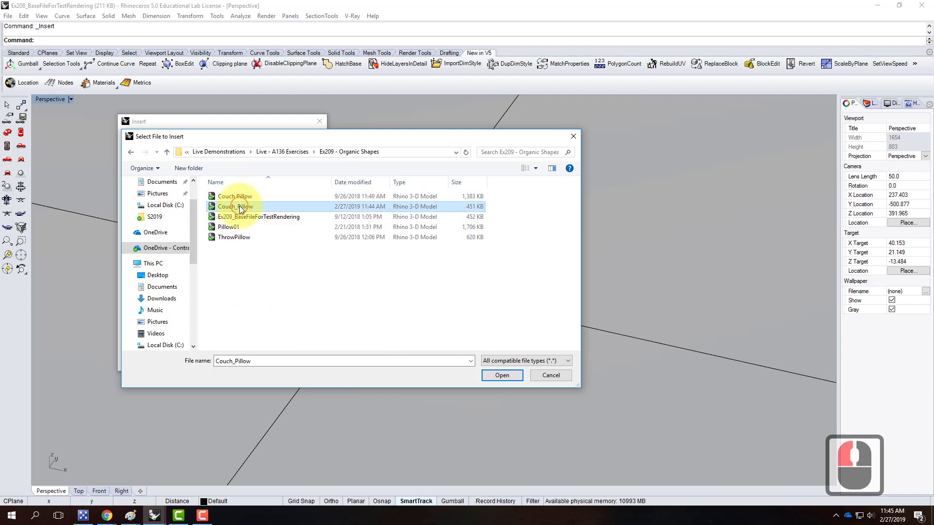
{"action": "left_click", "coordinate": [501, 375]}
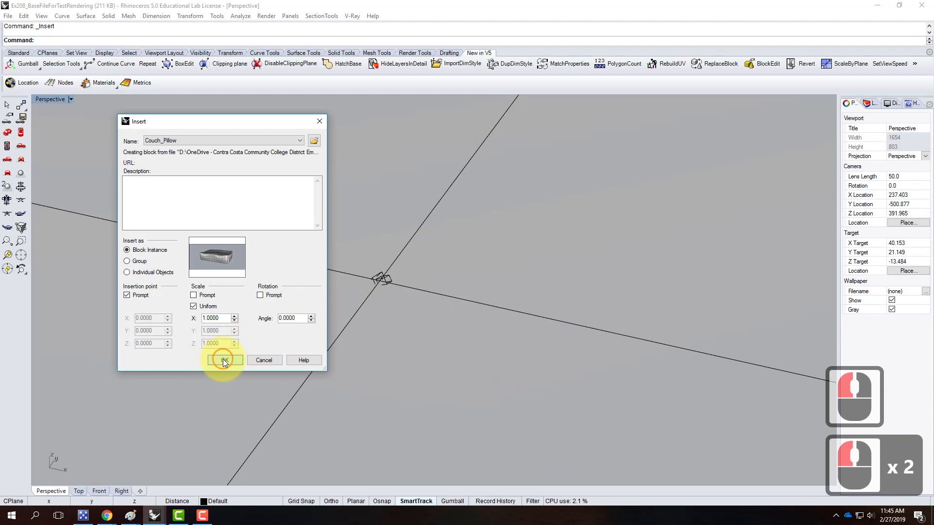
Insert Couch_Pillow as a linked block instance with the Reference layer style, placing it near the scene's origin.
{"action": "left_click", "coordinate": [222, 359]}
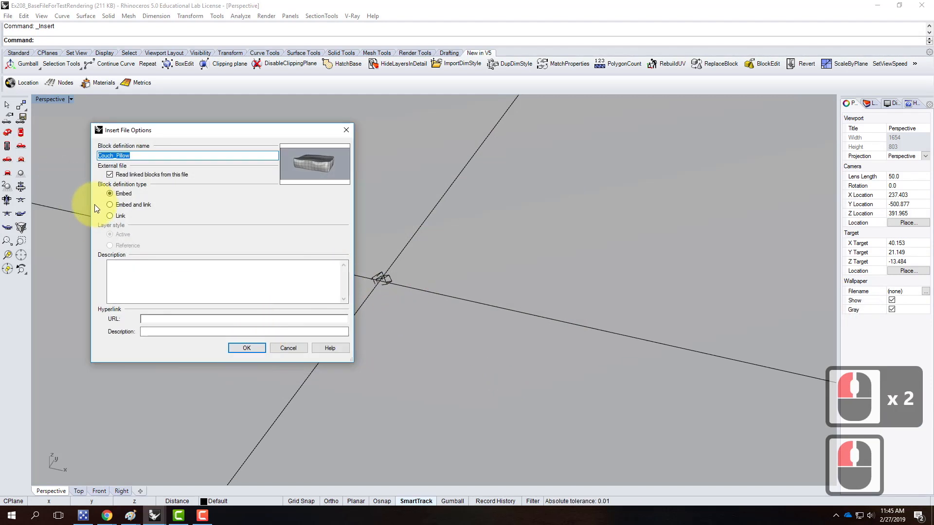
{"action": "left_click", "coordinate": [112, 217]}
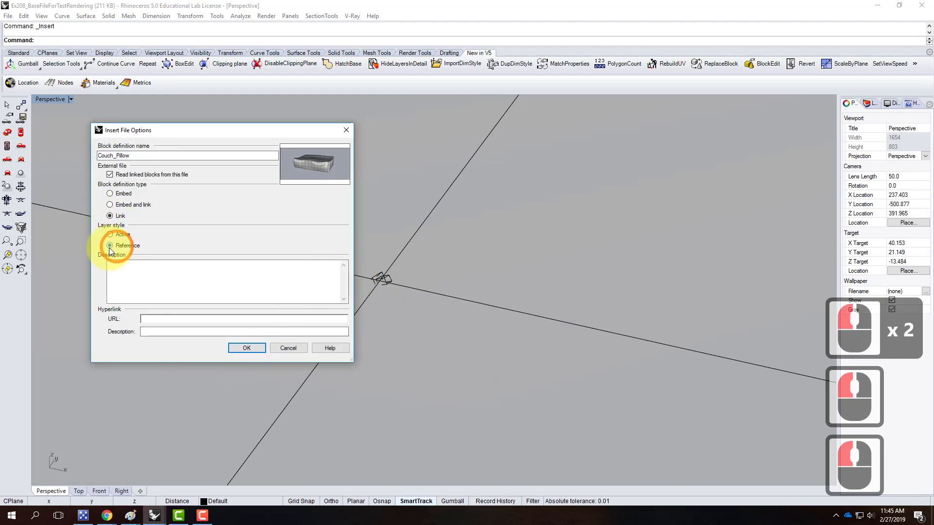
{"action": "left_click", "coordinate": [249, 349]}
{"action": "left_click", "coordinate": [377, 271]}
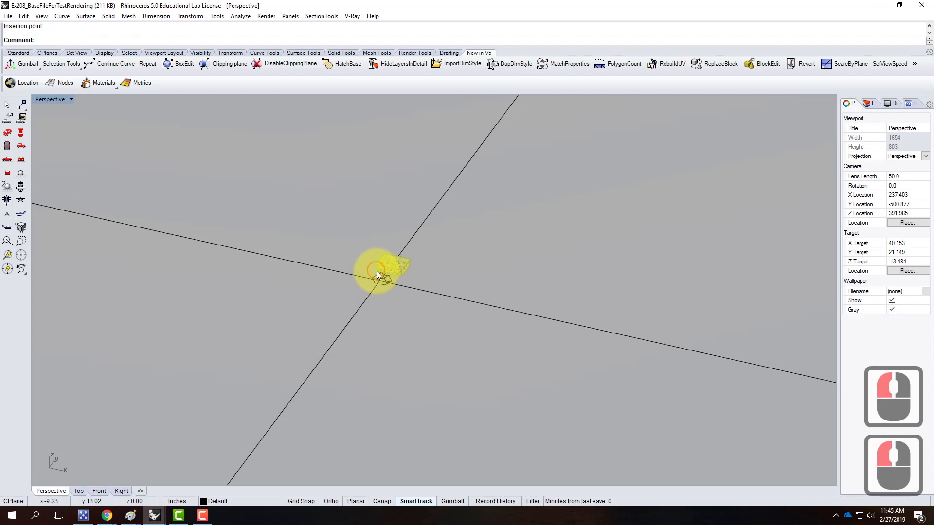
Render a close perspective view of the inserted pillow block with V-Ray.
{"action": "scroll", "coordinate": [393, 255], "scroll_direction": "up", "scroll_amount": 11}
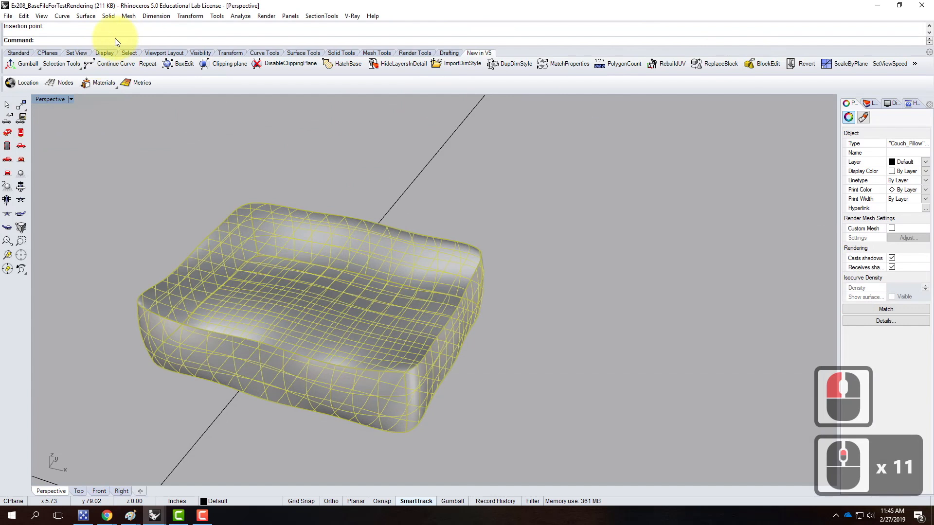
{"action": "left_click", "coordinate": [18, 51]}
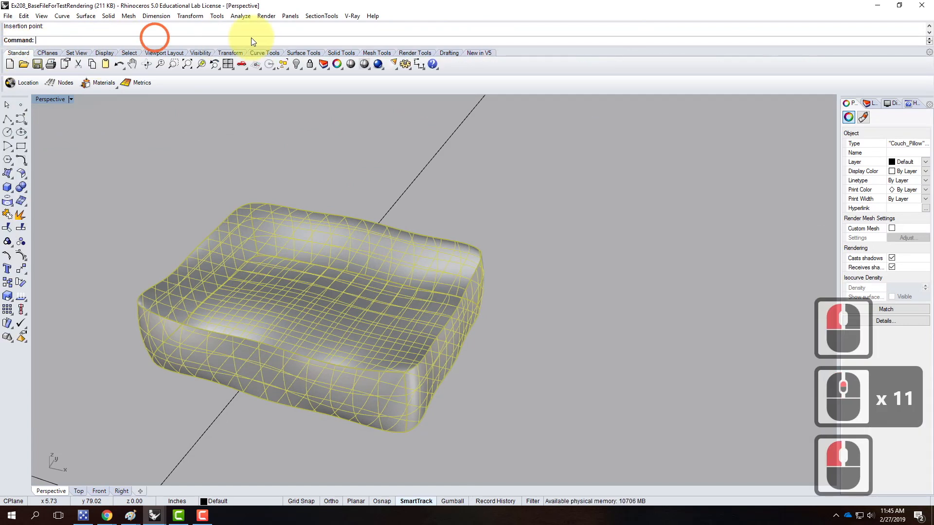
{"action": "left_click", "coordinate": [381, 68]}
{"action": "left_click", "coordinate": [379, 82]}
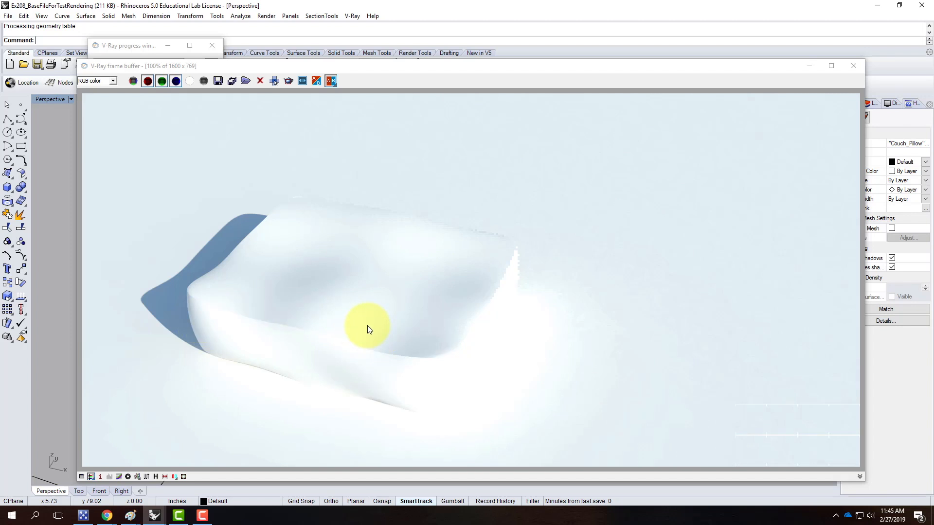
Return to the Couch_Pillow source model, minimize the V-Ray frame buffer, and check the pillow's front side surface.
{"action": "left_click", "coordinate": [877, 6]}
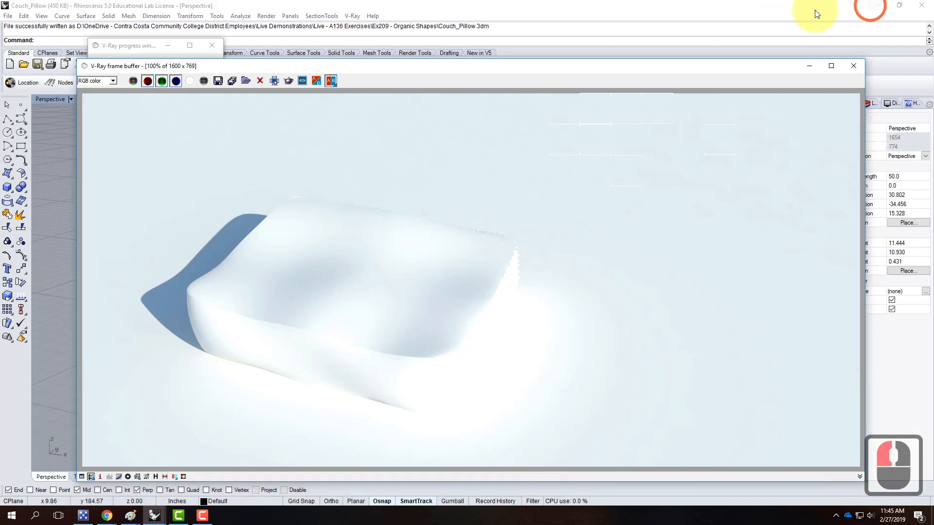
{"action": "left_click", "coordinate": [809, 66]}
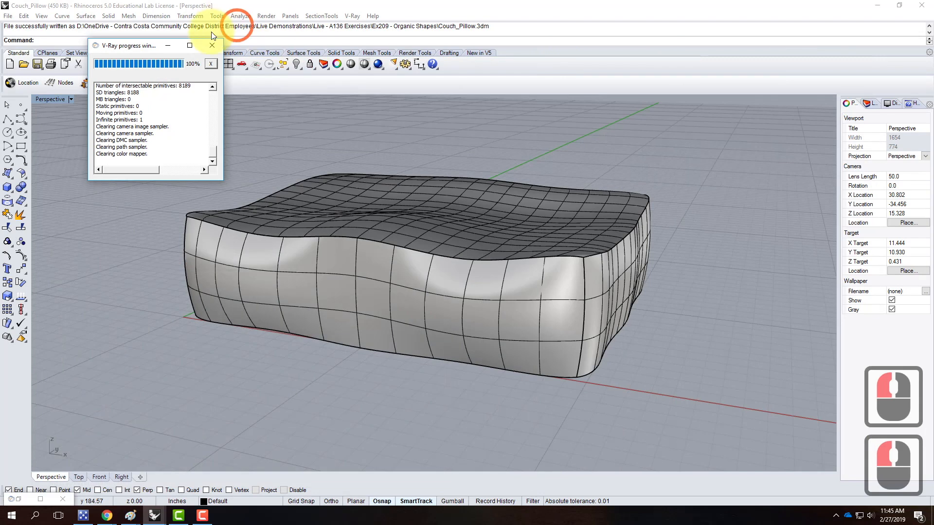
{"action": "scroll", "coordinate": [333, 385], "scroll_direction": "down", "scroll_amount": 3}
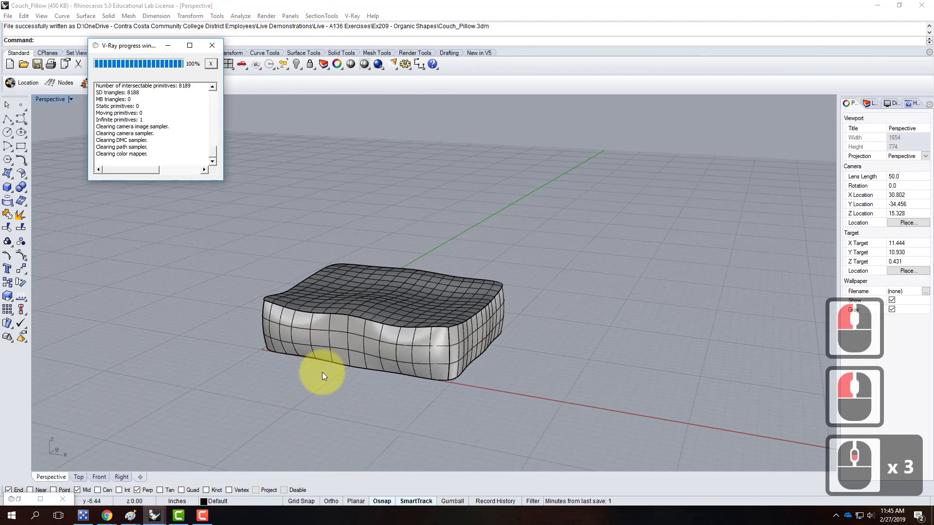
{"action": "scroll", "coordinate": [288, 311], "scroll_direction": "up", "scroll_amount": 4}
{"action": "left_click", "coordinate": [323, 372]}
{"action": "left_click", "coordinate": [371, 383]}
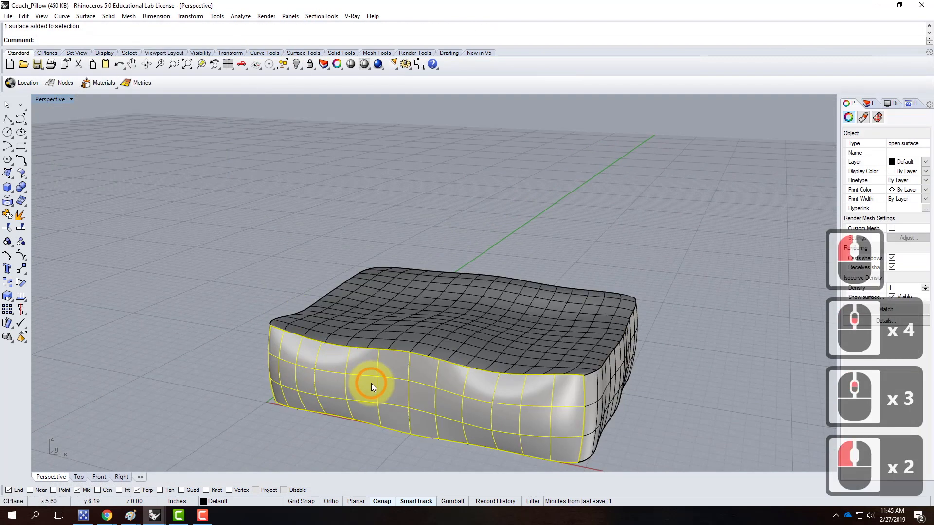
{"action": "left_click", "coordinate": [253, 287]}
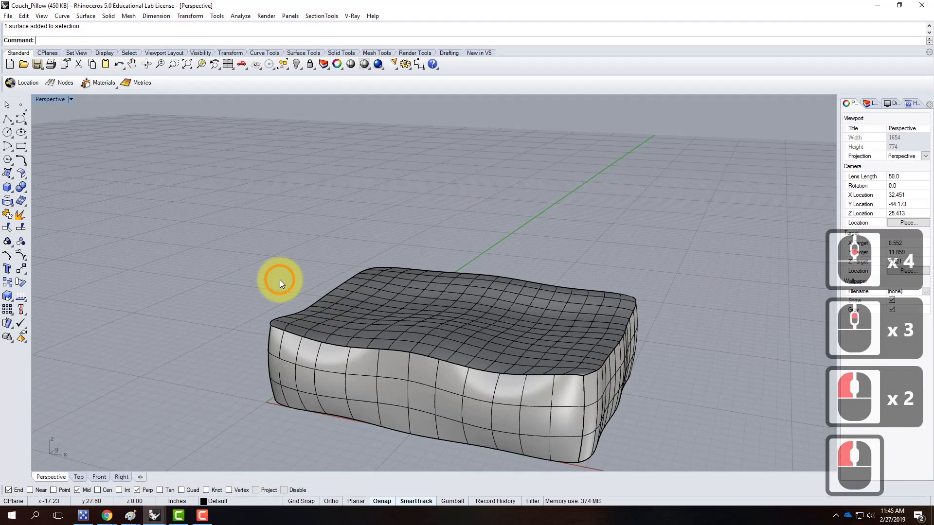
Delete Layer 01 through Layer 05 from the pillow file.
{"action": "left_click", "coordinate": [870, 103]}
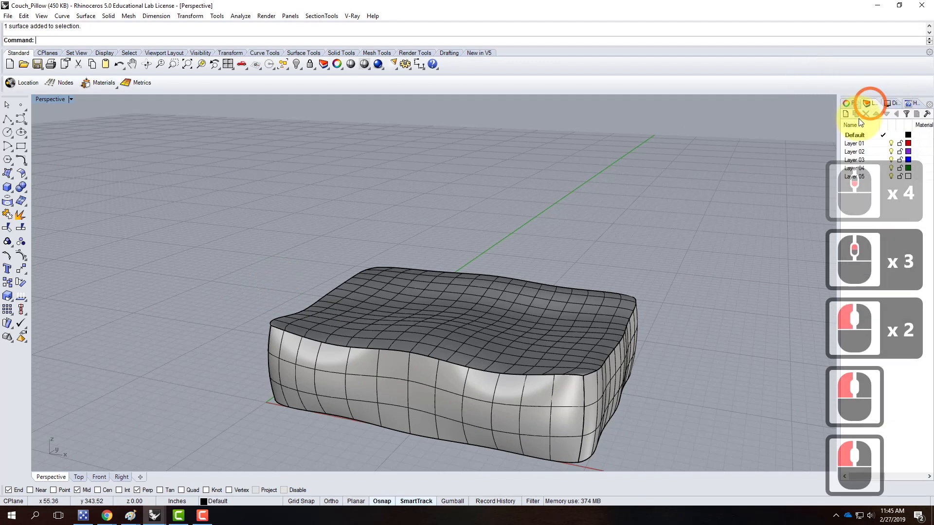
{"action": "left_click", "coordinate": [856, 144]}
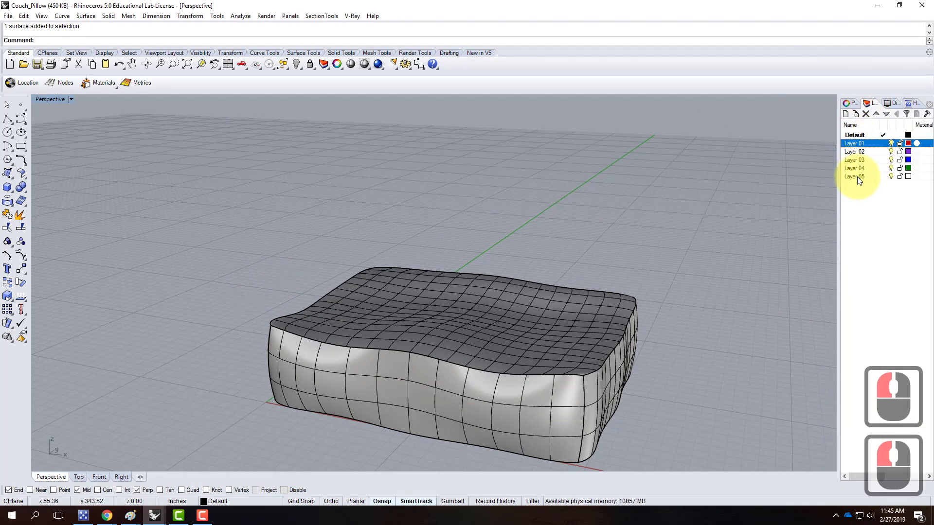
{"action": "left_click", "coordinate": [857, 177], "text": "shift"}
{"action": "right_click", "coordinate": [854, 167]}
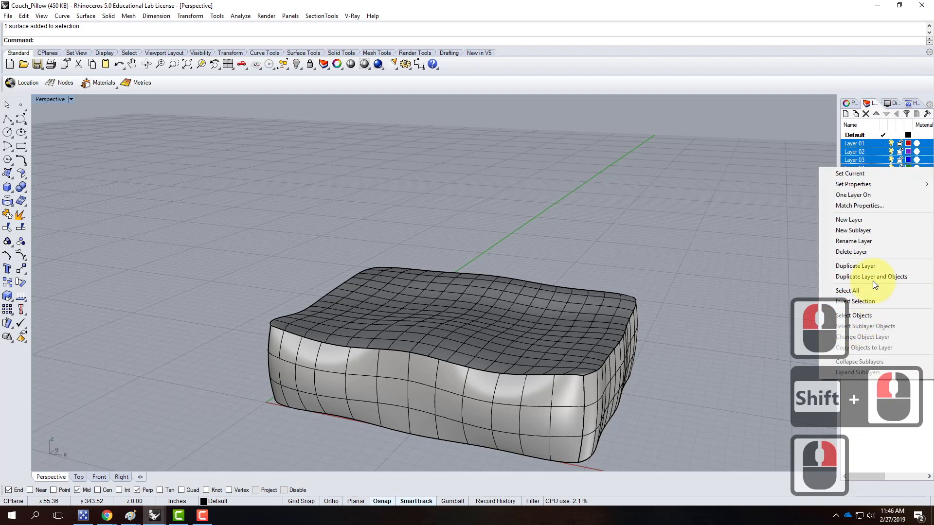
{"action": "left_click", "coordinate": [871, 252]}
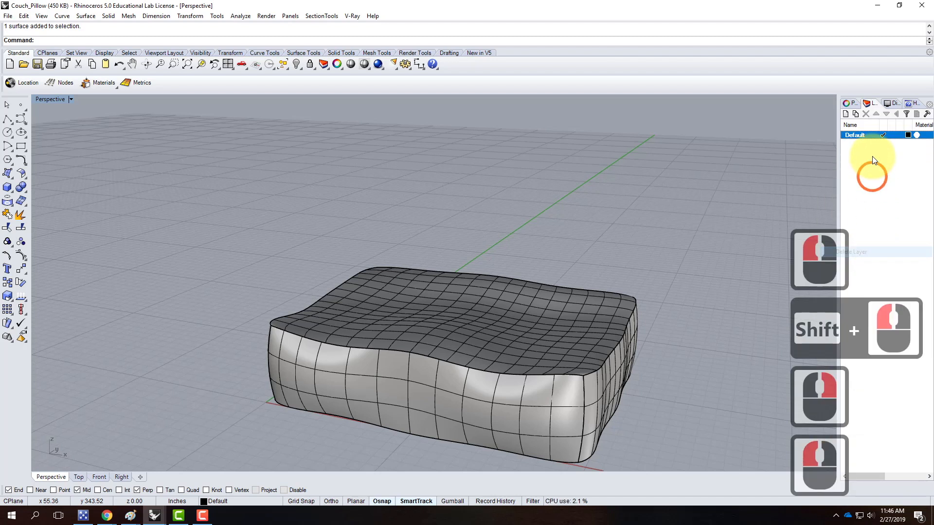
Rename the Default layer as Pillow.
{"action": "double_click", "coordinate": [853, 135]}
{"action": "type", "text": "Pillow"}
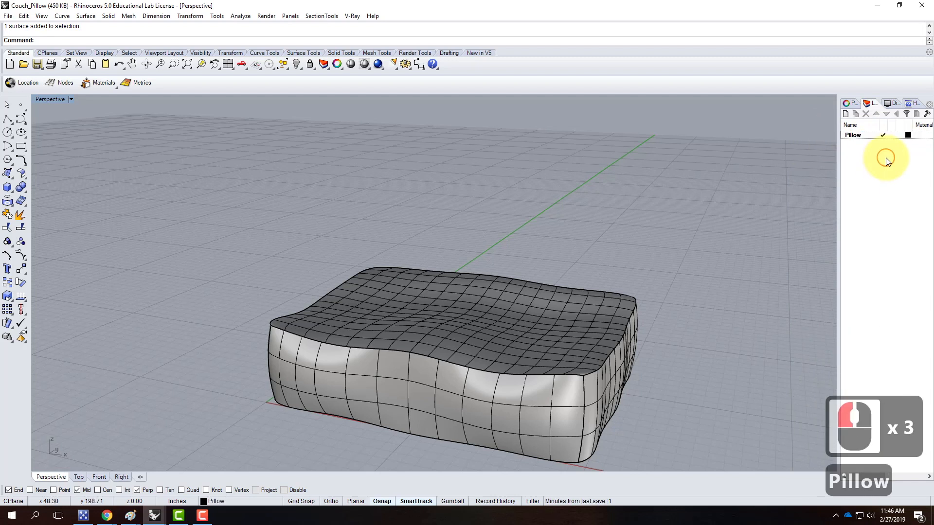
{"action": "double_click", "coordinate": [856, 135]}
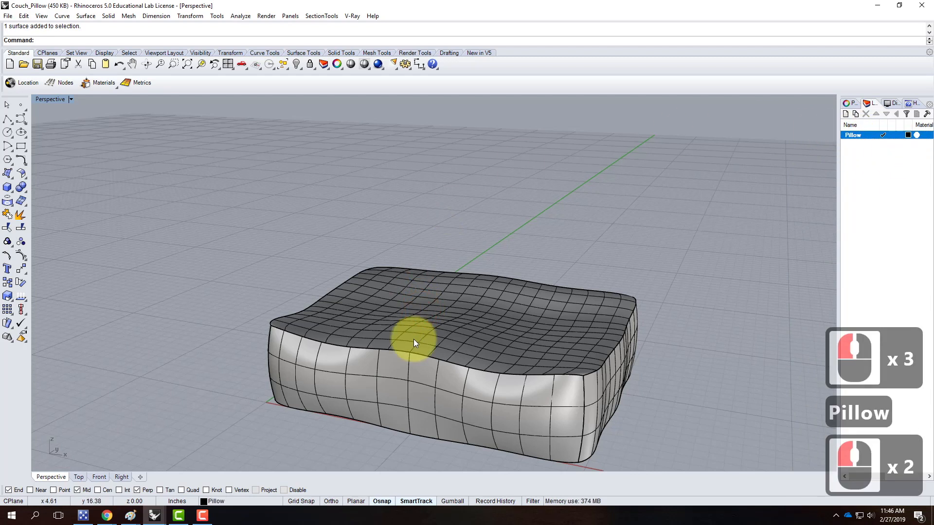
Start loading a scene material in the V-Ray material editor and browse to the Resources > V-Ray > V-Ray Materials folder.
{"action": "left_click", "coordinate": [352, 15]}
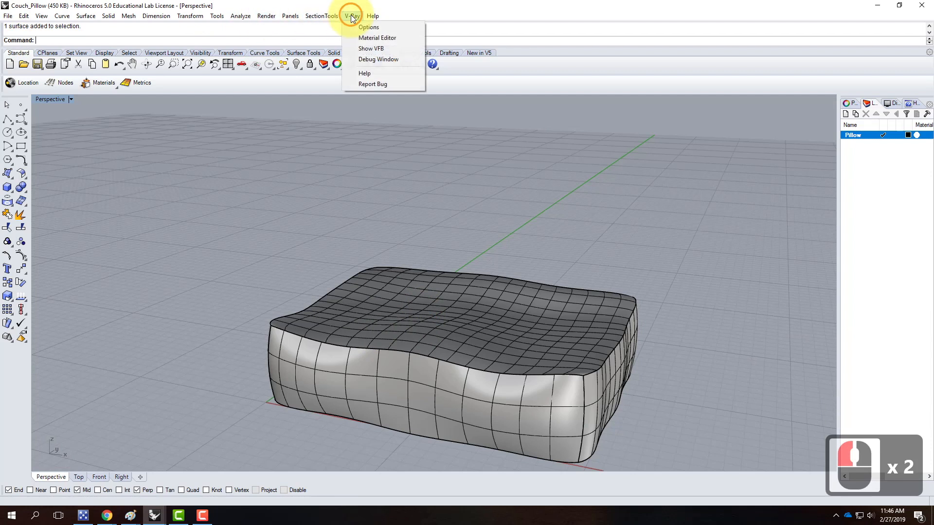
{"action": "left_click", "coordinate": [380, 39]}
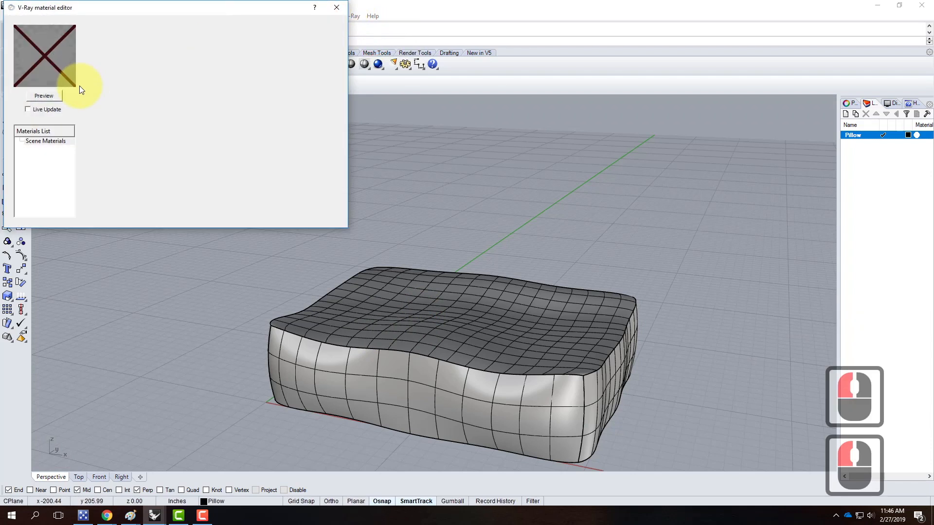
{"action": "right_click", "coordinate": [42, 144]}
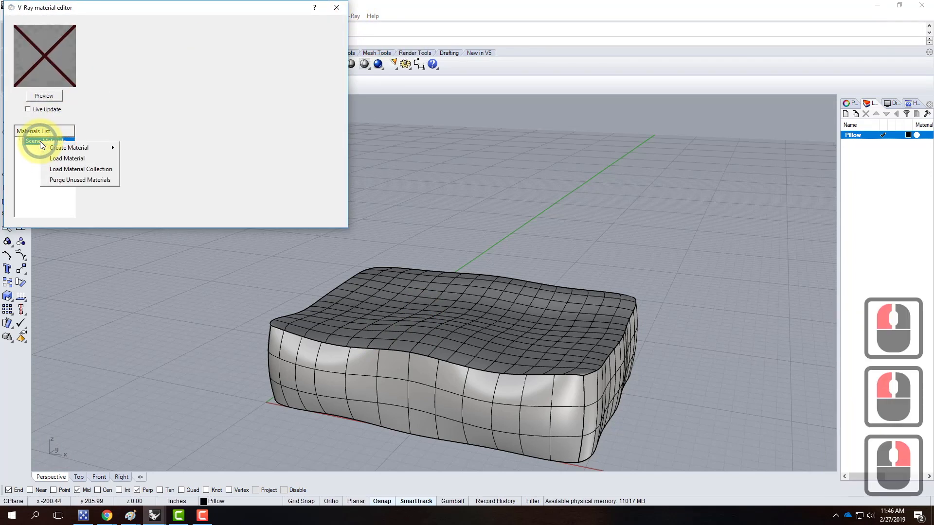
{"action": "left_click", "coordinate": [74, 159]}
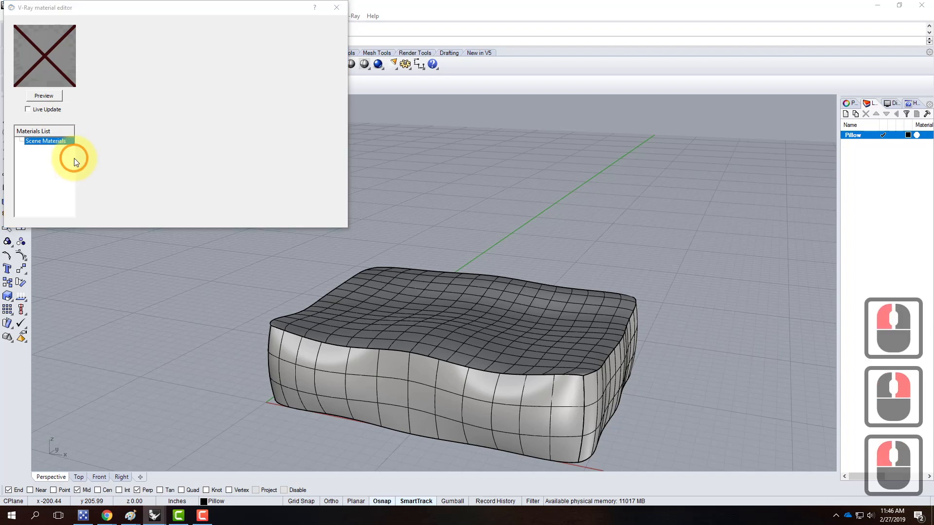
{"action": "left_click", "coordinate": [50, 137]}
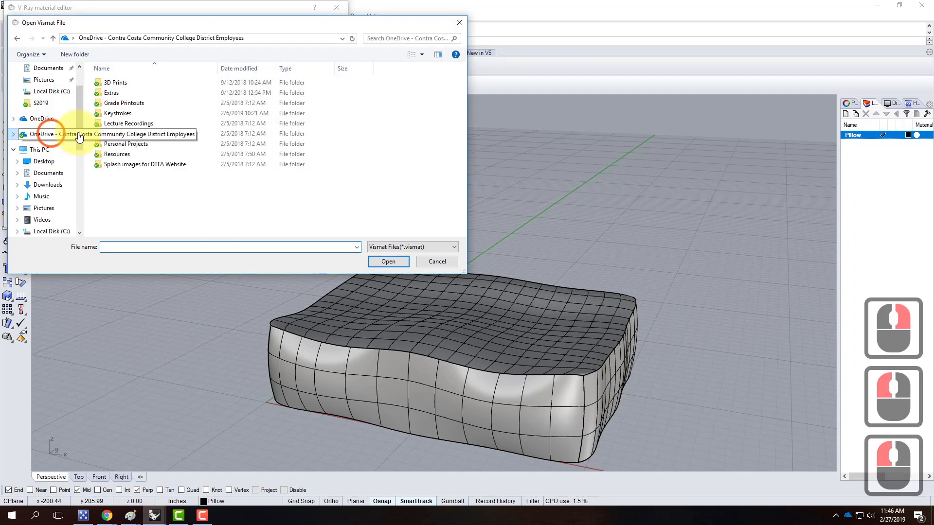
{"action": "double_click", "coordinate": [119, 155]}
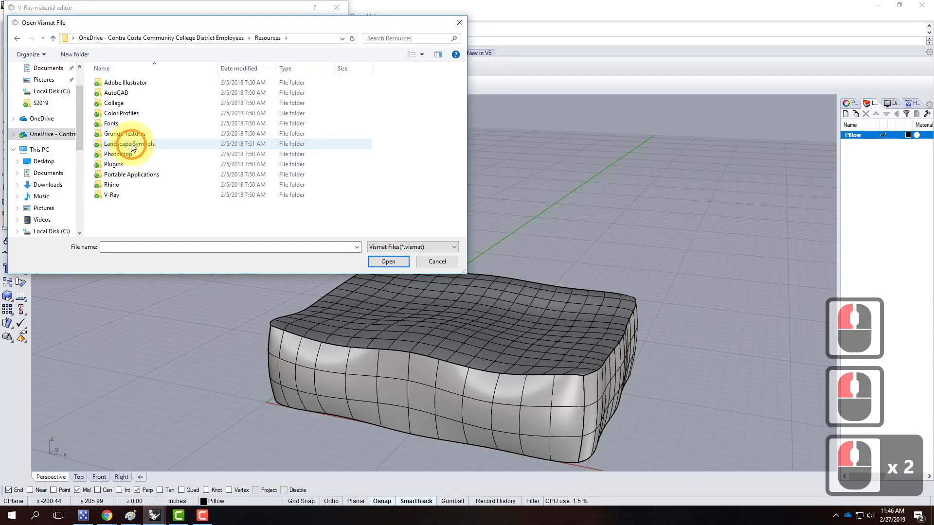
{"action": "double_click", "coordinate": [113, 196]}
{"action": "double_click", "coordinate": [125, 106]}
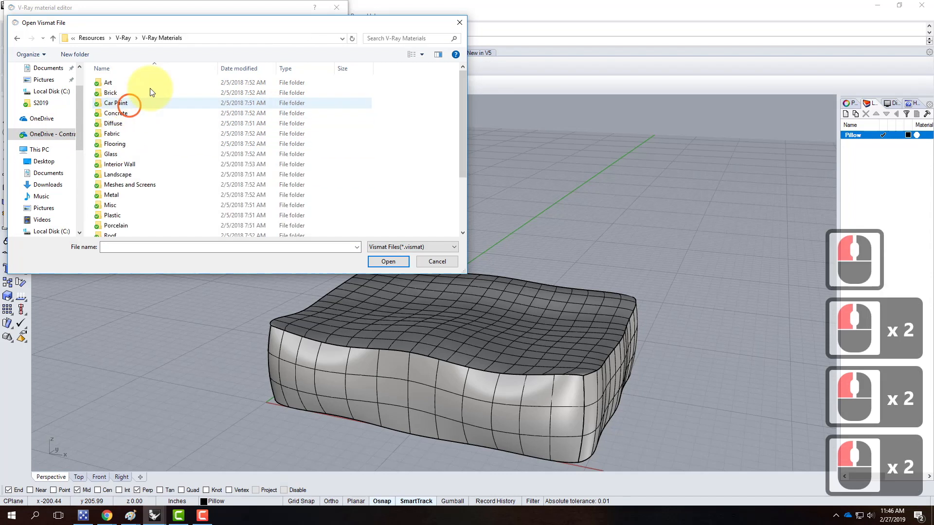
{"action": "scroll", "coordinate": [187, 158], "scroll_direction": "down", "scroll_amount": 2}
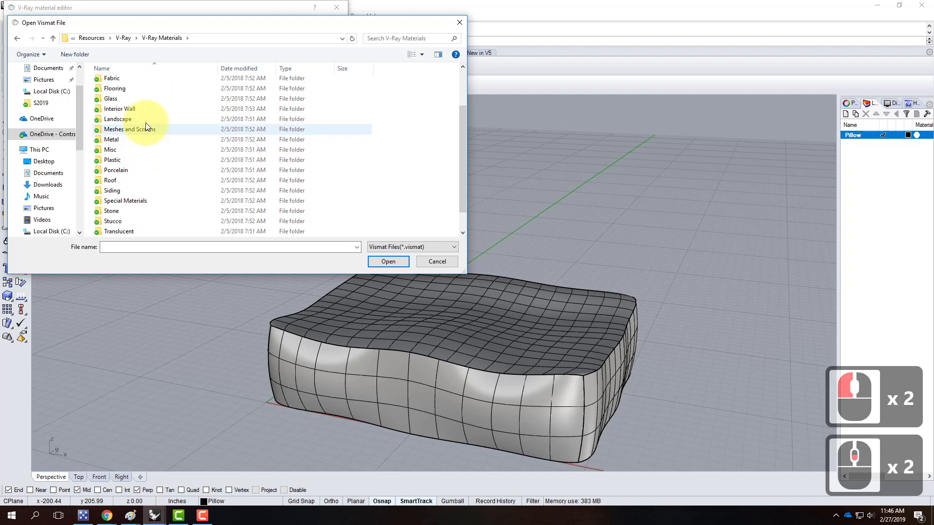
{"action": "scroll", "coordinate": [145, 106], "scroll_direction": "up", "scroll_amount": 2}
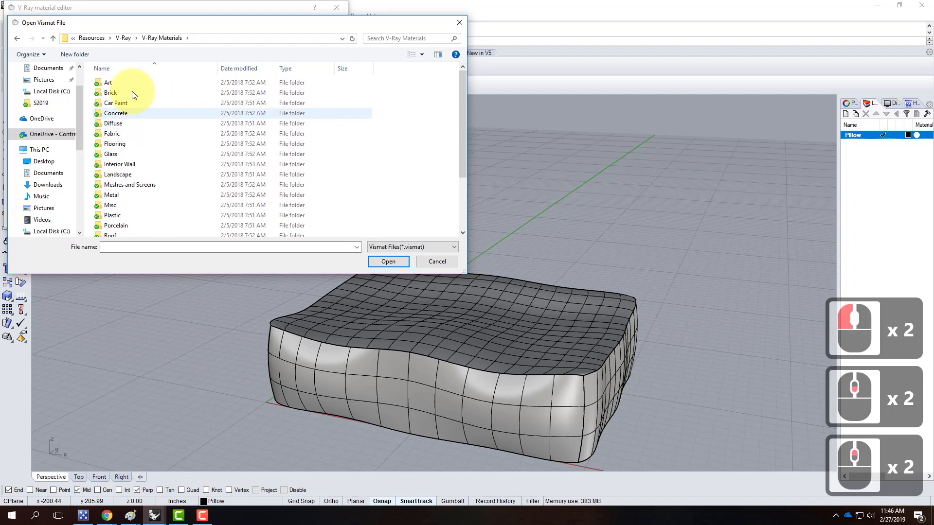
Load Woven Fabric - Tan.vismat from the Fabric - Woven Tan folder inside Fabric.
{"action": "double_click", "coordinate": [113, 133]}
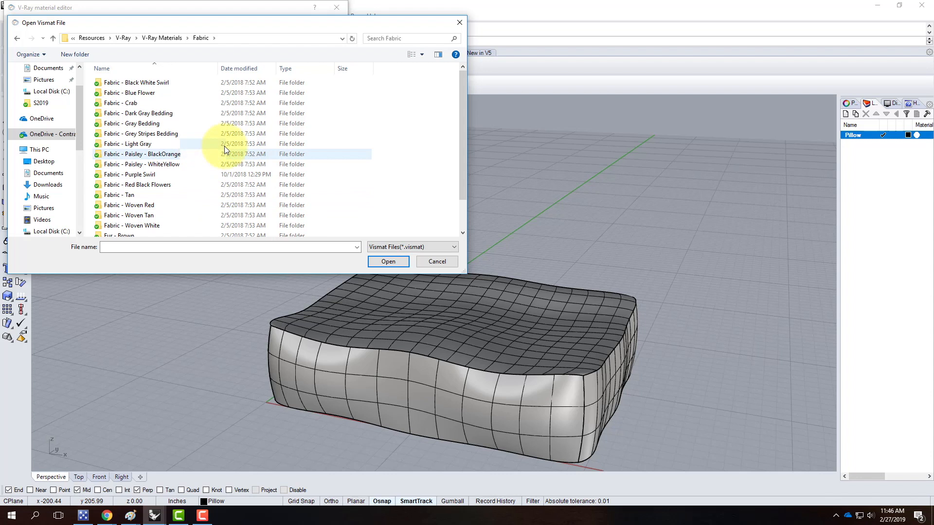
{"action": "scroll", "coordinate": [200, 165], "scroll_direction": "down", "scroll_amount": 2}
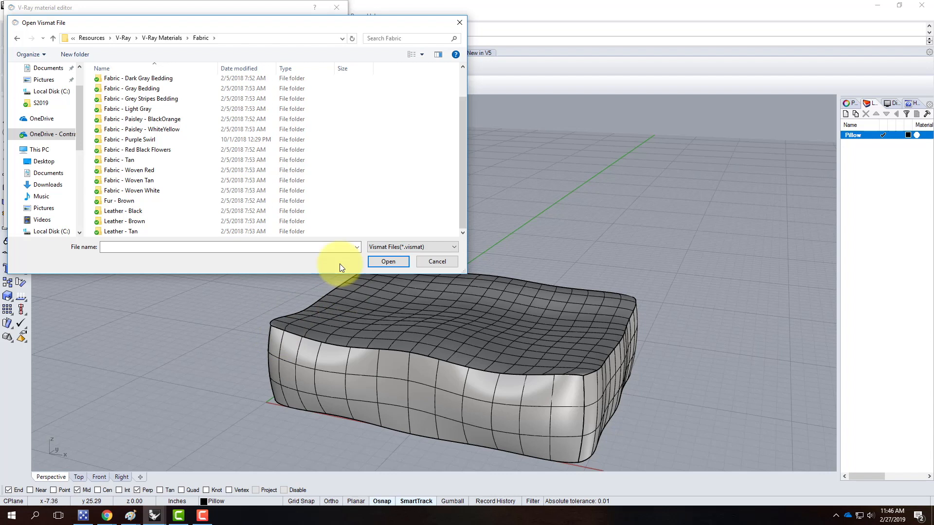
{"action": "left_click", "coordinate": [156, 180]}
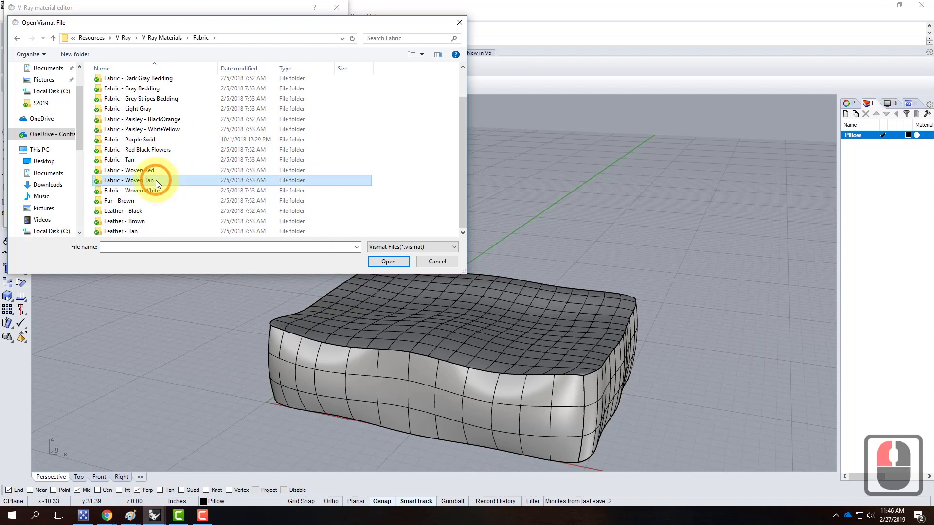
{"action": "left_click", "coordinate": [388, 261]}
{"action": "left_click", "coordinate": [132, 82]}
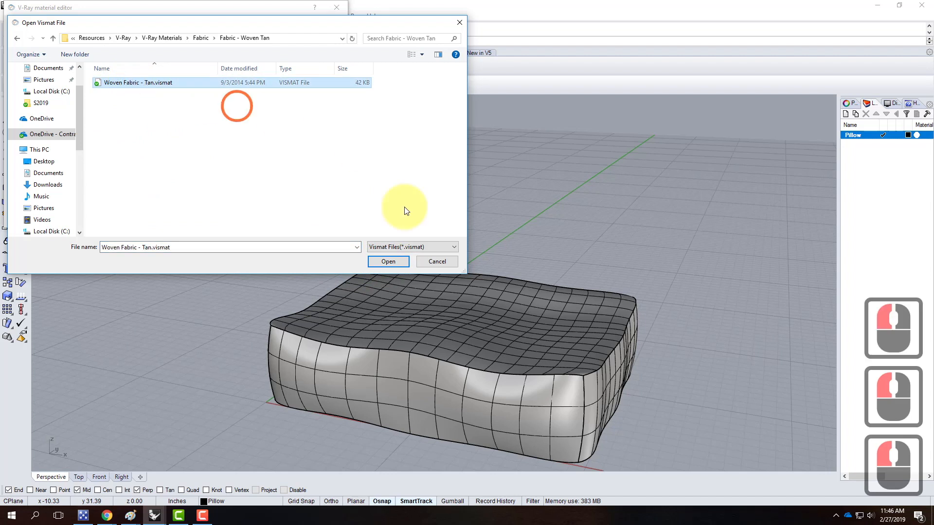
{"action": "left_click", "coordinate": [399, 262]}
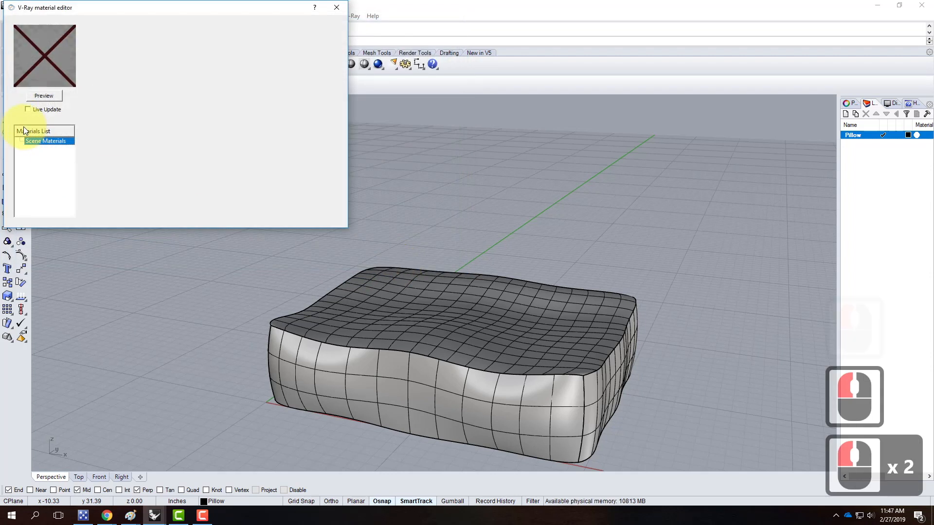
Apply the woven tan fabric material to the Pillow layer, and close the material editor and the V-Ray progress window.
{"action": "right_click", "coordinate": [47, 141]}
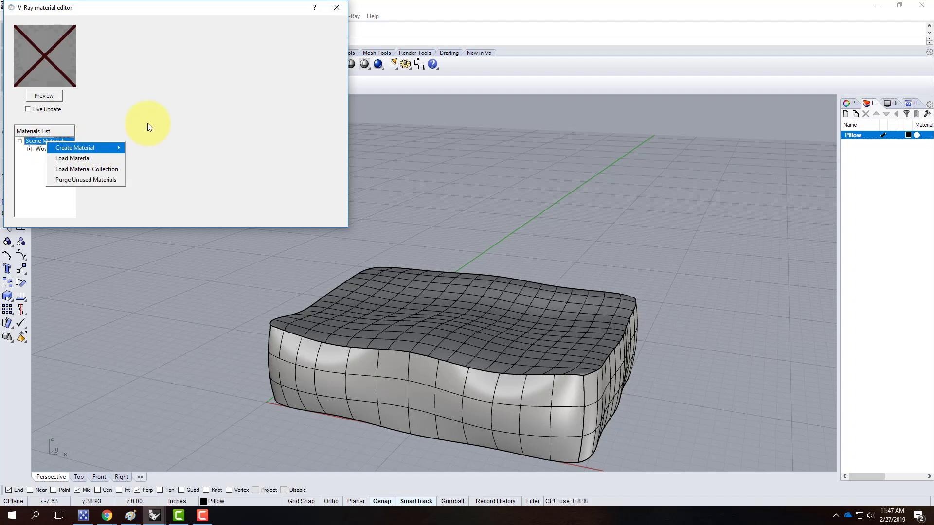
{"action": "left_click", "coordinate": [129, 142]}
{"action": "double_click", "coordinate": [64, 149]}
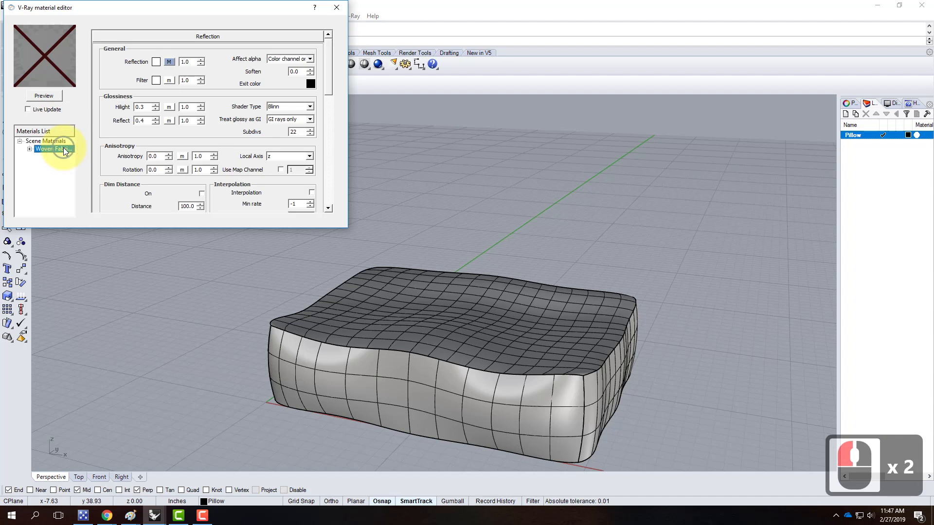
{"action": "right_click", "coordinate": [64, 148]}
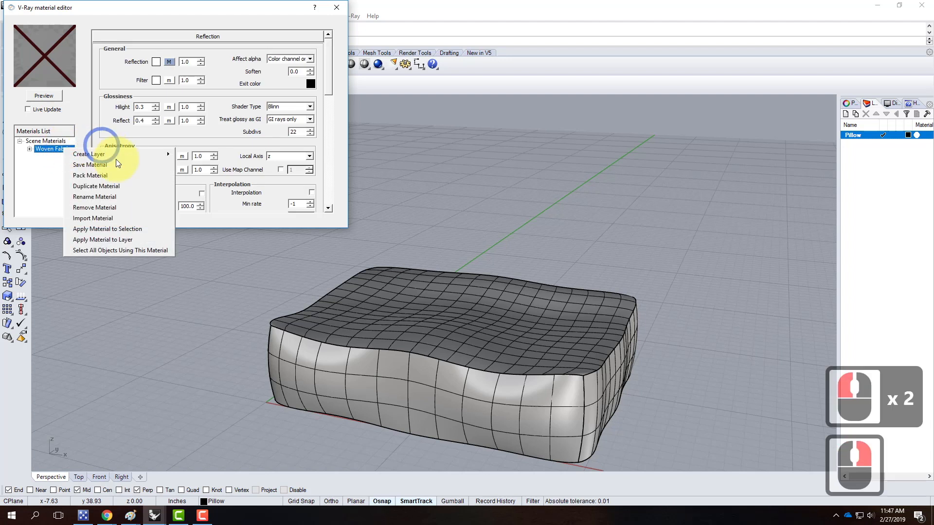
{"action": "left_click", "coordinate": [127, 240]}
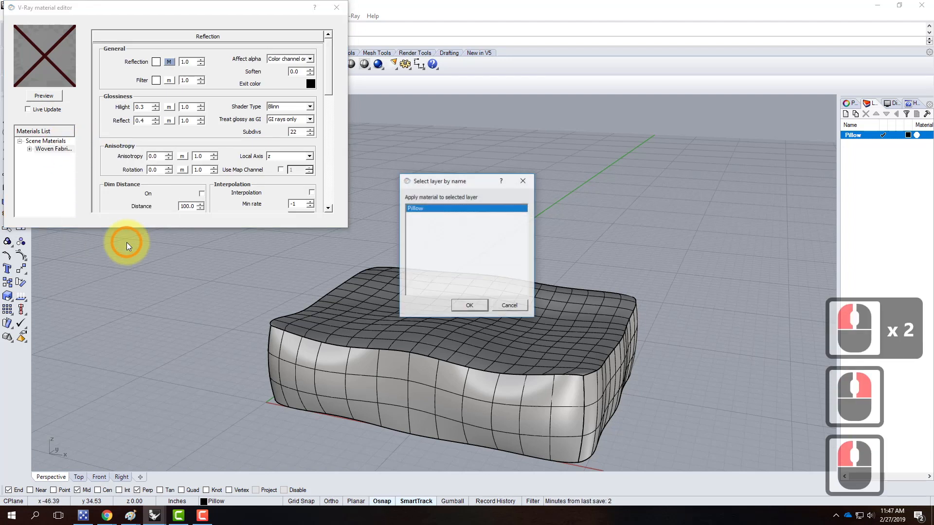
{"action": "left_click", "coordinate": [469, 308]}
{"action": "left_click", "coordinate": [336, 7]}
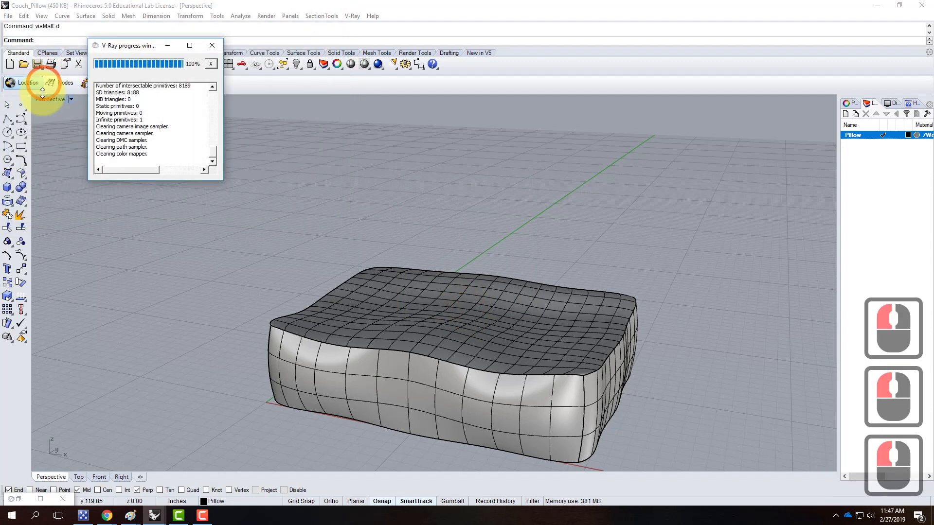
{"action": "left_click", "coordinate": [209, 46]}
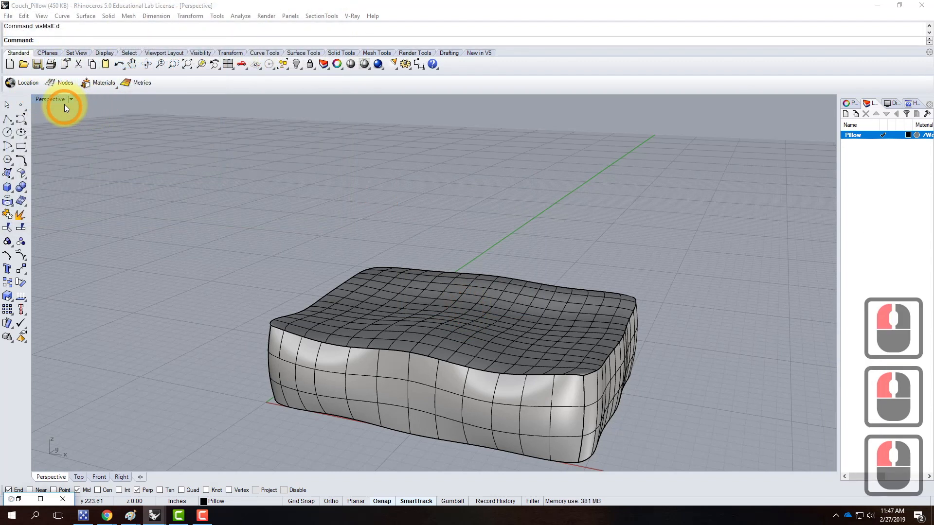
Set the Perspective viewport's display mode to Rendered.
{"action": "left_click", "coordinate": [71, 99]}
{"action": "left_click", "coordinate": [64, 146]}
{"action": "left_click", "coordinate": [181, 157]}
Examine the scale and direction of the woven fabric texture on the pillow's top, sides and corners.
{"action": "scroll", "coordinate": [605, 391], "scroll_direction": "up", "scroll_amount": 2}
{"action": "right_click_drag", "start_coordinate": [614, 387], "coordinate": [492, 328]}
{"action": "scroll", "coordinate": [579, 312], "scroll_direction": "up", "scroll_amount": 2}
{"action": "right_click_drag", "start_coordinate": [579, 313], "coordinate": [272, 371]}
{"action": "scroll", "coordinate": [309, 338], "scroll_direction": "up", "scroll_amount": 4}
{"action": "scroll", "coordinate": [320, 336], "scroll_direction": "down", "scroll_amount": 2}
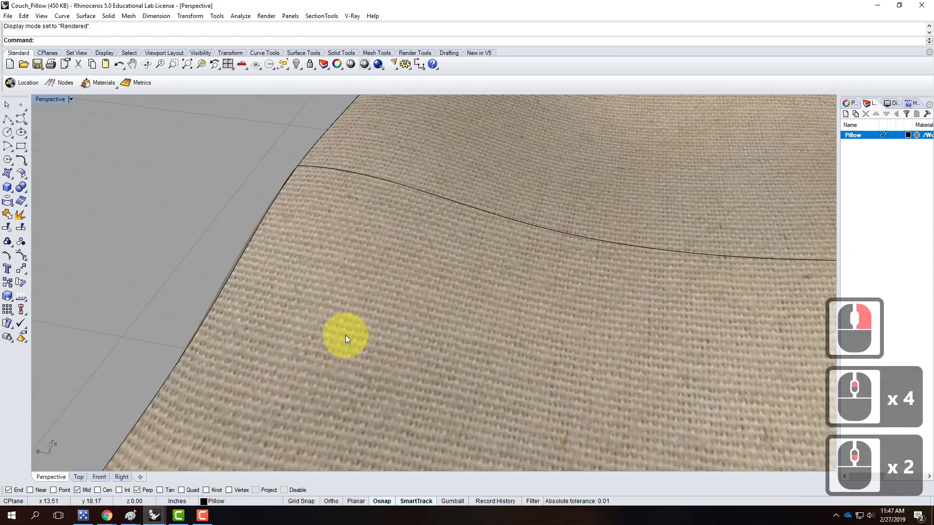
{"action": "right_click_drag", "start_coordinate": [308, 333], "coordinate": [332, 339]}
{"action": "scroll", "coordinate": [333, 330], "scroll_direction": "down", "scroll_amount": 4}
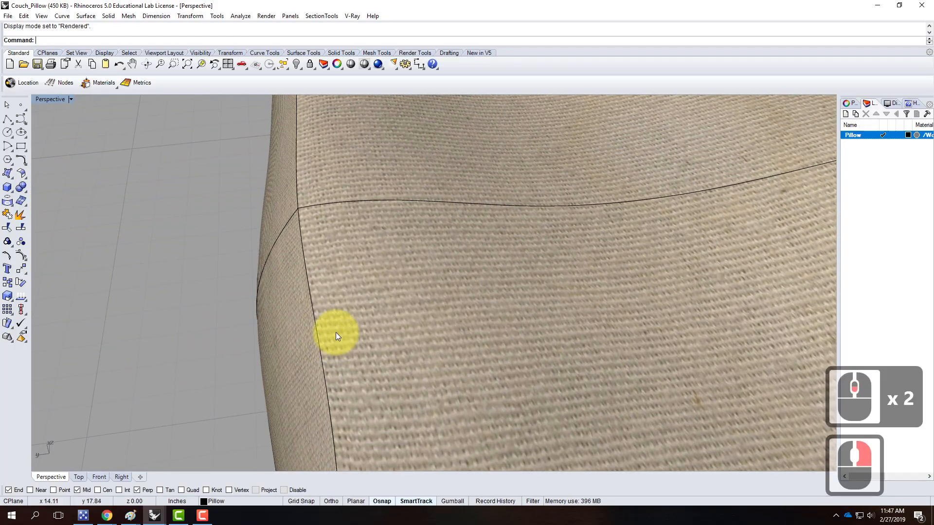
{"action": "right_click_drag", "start_coordinate": [458, 360], "coordinate": [346, 308]}
{"action": "scroll", "coordinate": [345, 307], "scroll_direction": "down", "scroll_amount": 3}
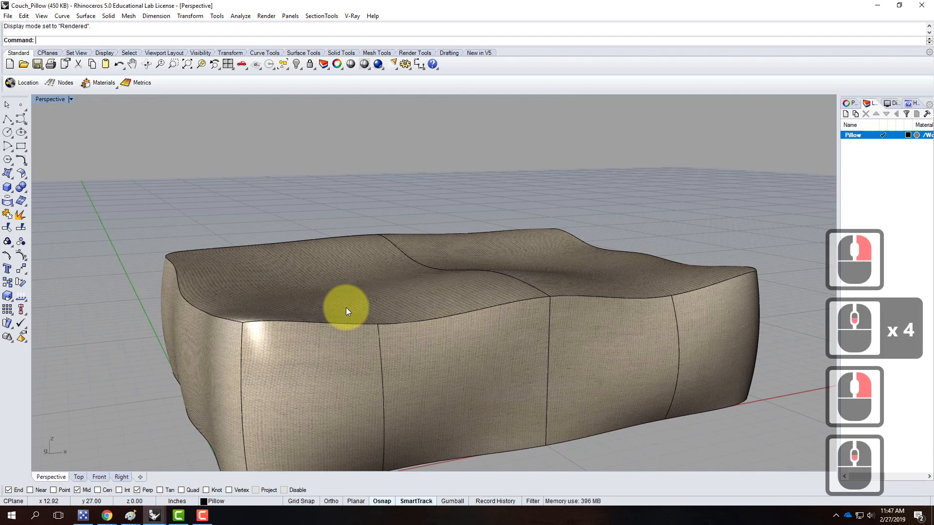
{"action": "right_click_drag", "start_coordinate": [463, 348], "coordinate": [392, 317]}
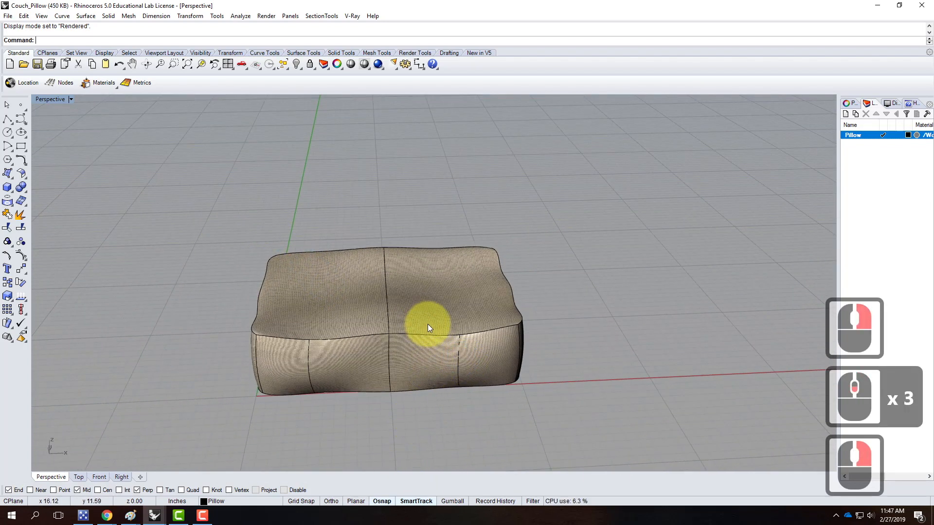
{"action": "right_click_drag", "start_coordinate": [494, 351], "coordinate": [484, 334]}
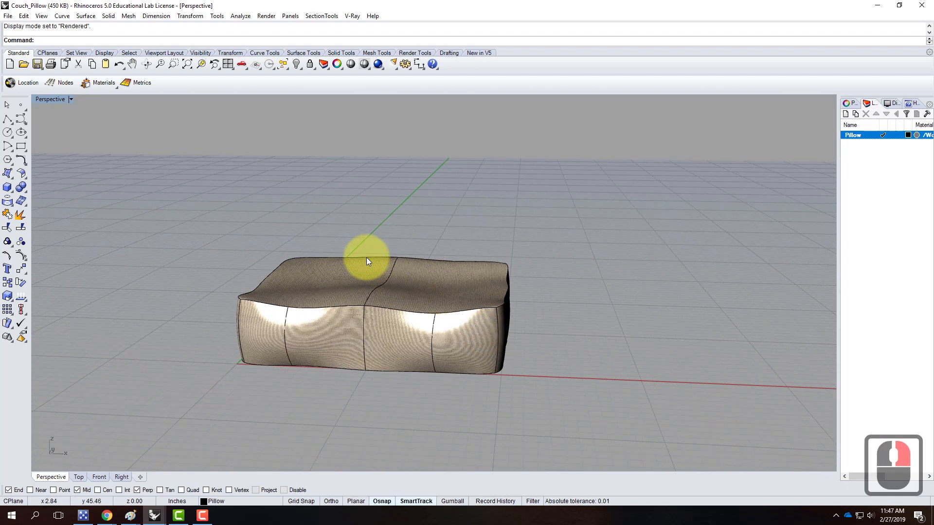
Apply box texture mapping to all pillow surfaces, using their bounding box and the World coordinate system.
{"action": "left_click_drag", "start_coordinate": [153, 185], "coordinate": [562, 436]}
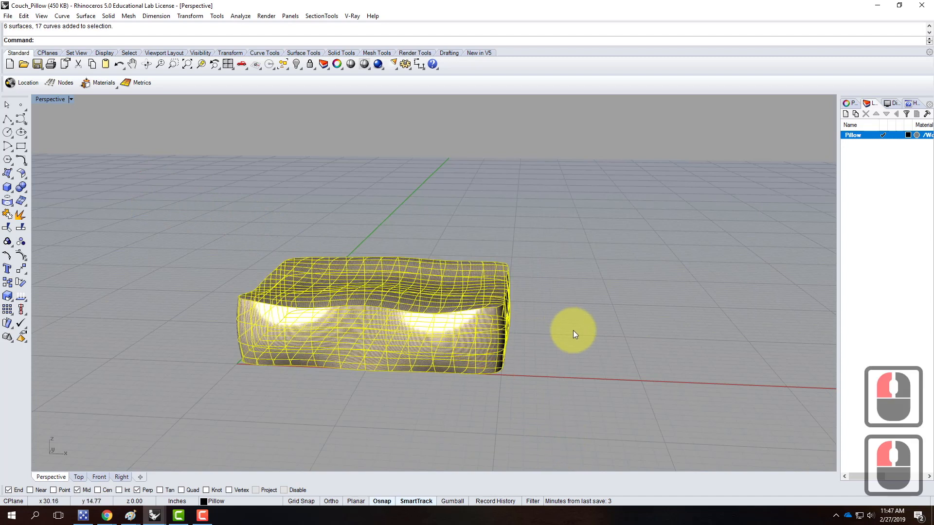
{"action": "left_click", "coordinate": [852, 105]}
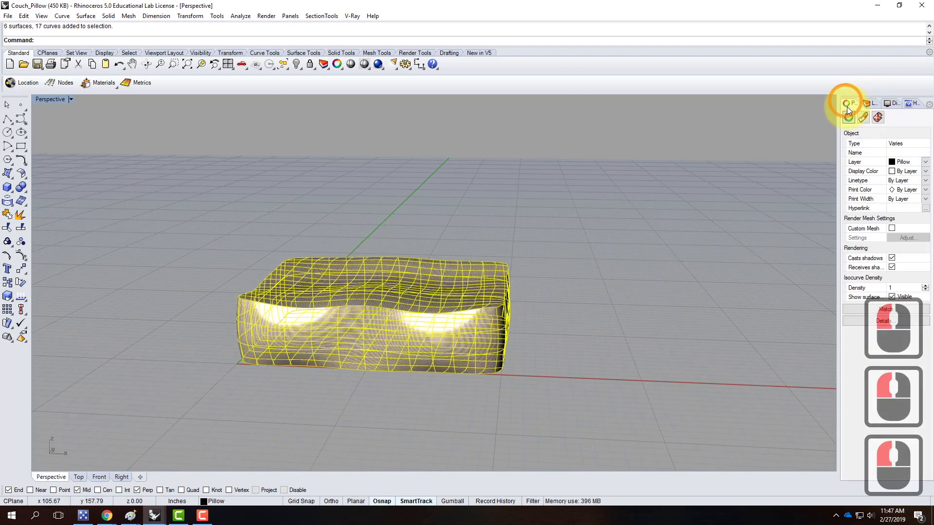
{"action": "left_click", "coordinate": [879, 119]}
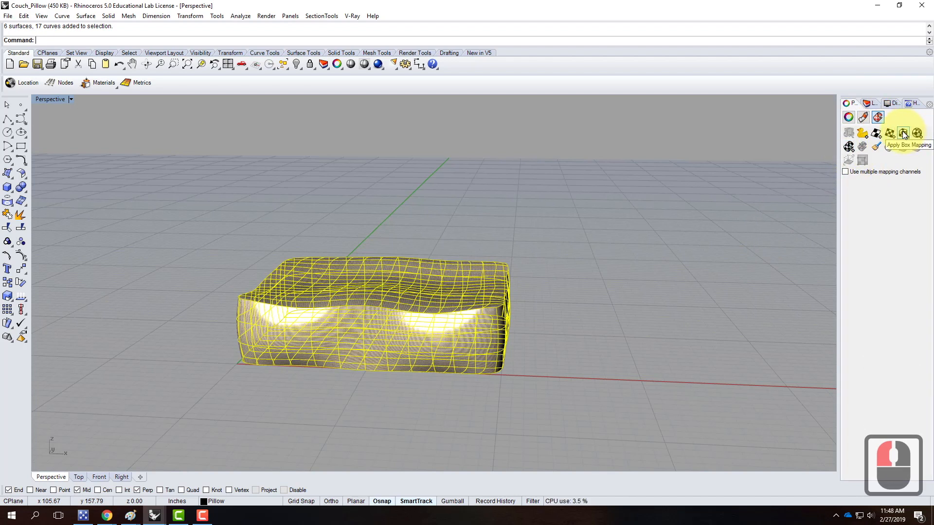
{"action": "left_click", "coordinate": [903, 133]}
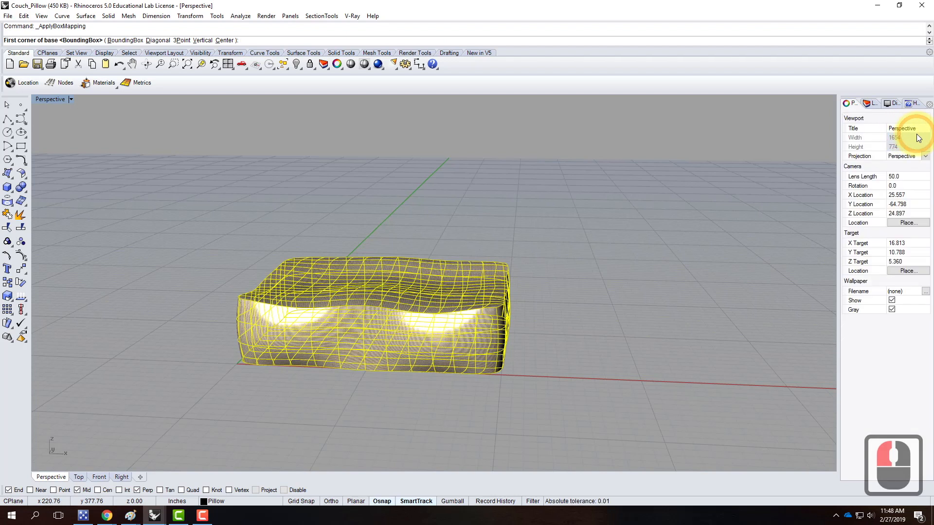
{"action": "left_click", "coordinate": [122, 40]}
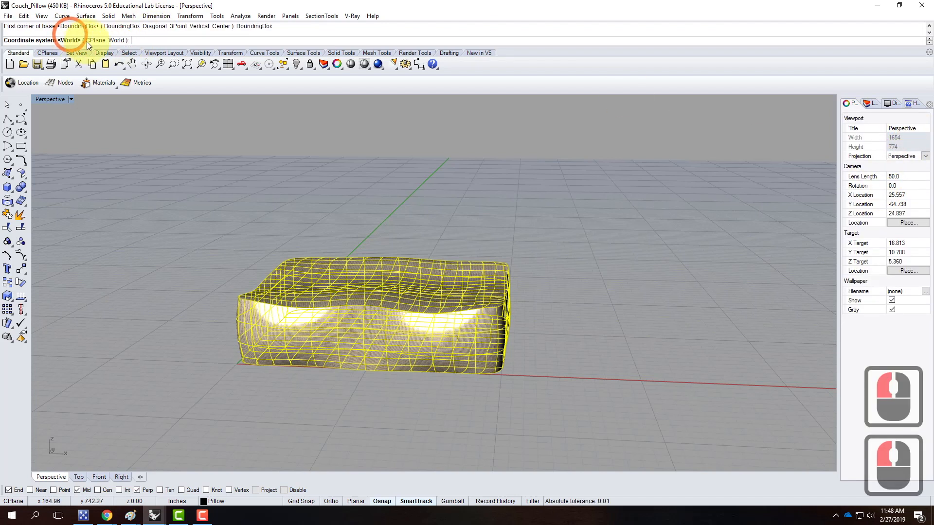
{"action": "left_click", "coordinate": [118, 41]}
{"action": "left_click", "coordinate": [54, 41]}
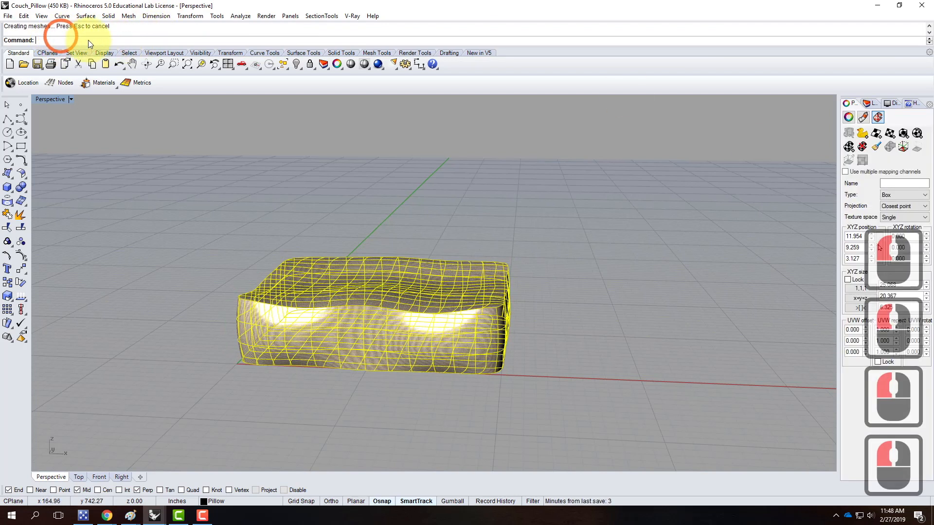
Make the box mapping's X, Y and Z sizes equal, deselect the pillow, and check the texture along its corners and edges.
{"action": "left_click", "coordinate": [861, 298]}
{"action": "scroll", "coordinate": [491, 314], "scroll_direction": "up", "scroll_amount": 4}
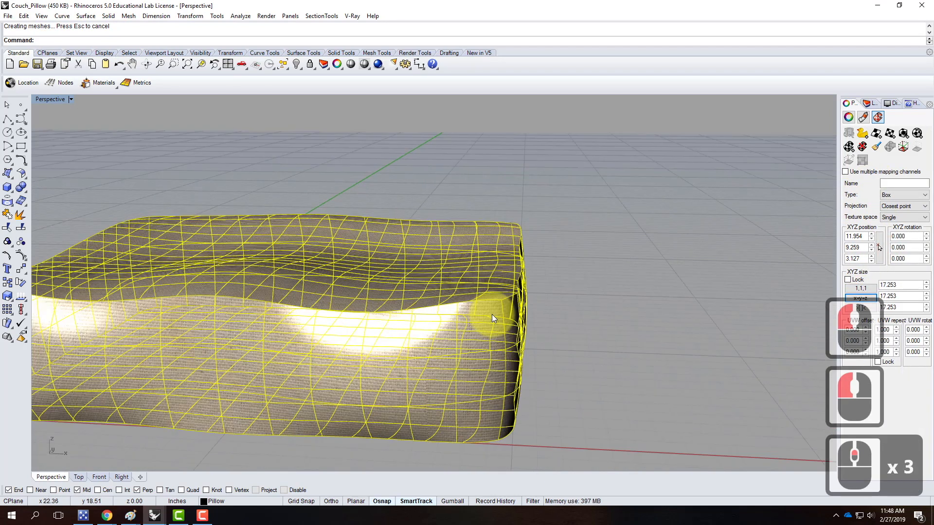
{"action": "left_click", "coordinate": [661, 295]}
{"action": "right_click_drag", "start_coordinate": [661, 294], "coordinate": [593, 277]}
{"action": "scroll", "coordinate": [274, 248], "scroll_direction": "up", "scroll_amount": 3}
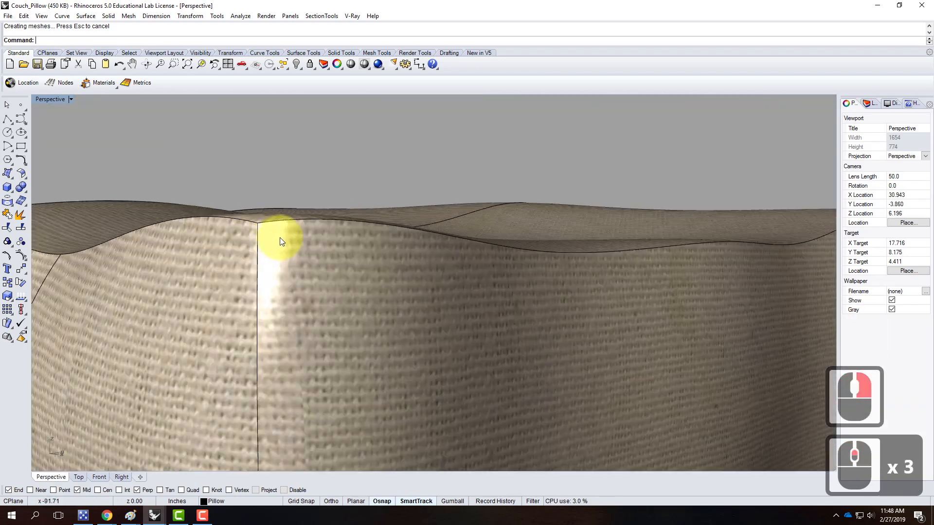
{"action": "right_click_drag", "start_coordinate": [277, 248], "coordinate": [539, 239]}
{"action": "scroll", "coordinate": [539, 238], "scroll_direction": "down", "scroll_amount": 4}
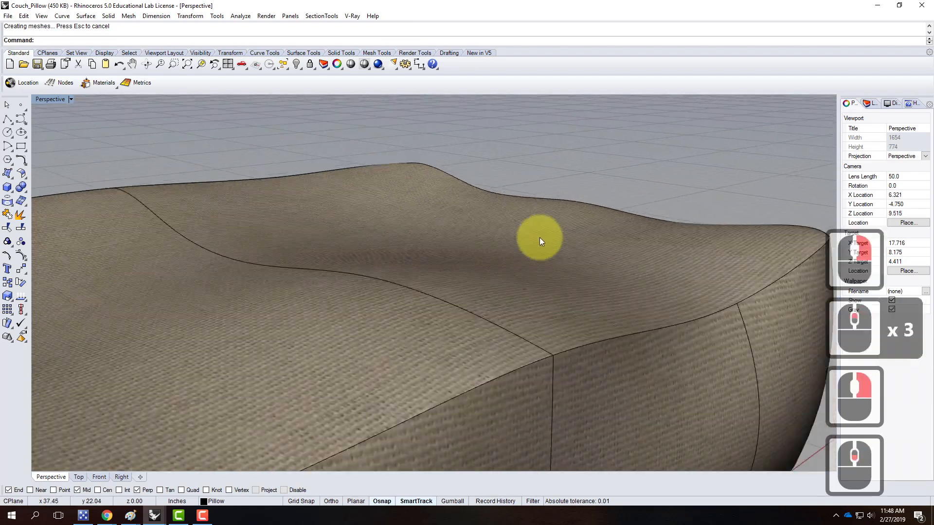
{"action": "scroll", "coordinate": [285, 351], "scroll_direction": "up", "scroll_amount": 3}
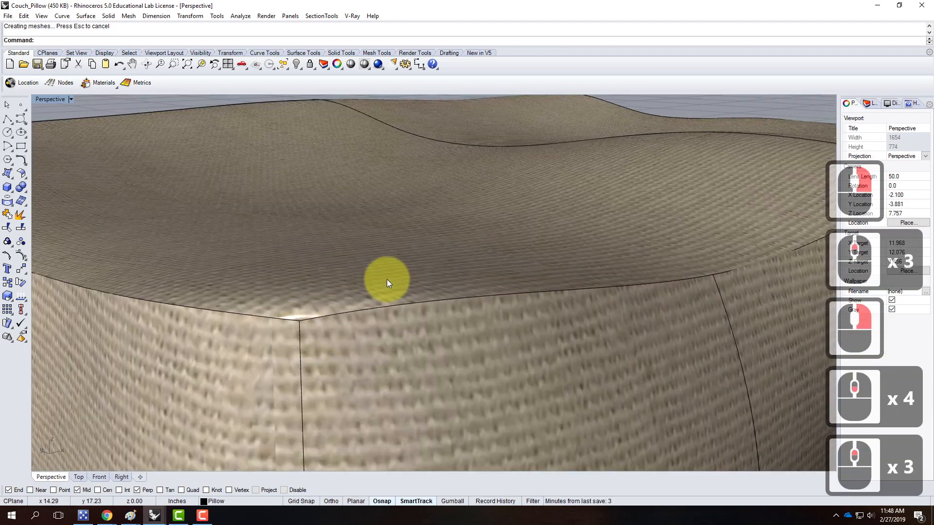
Check the box-mapped weave at the pillow's corner and save the Couch_Pillow file.
{"action": "scroll", "coordinate": [386, 280], "scroll_direction": "down", "scroll_amount": 2}
{"action": "scroll", "coordinate": [348, 299], "scroll_direction": "up", "scroll_amount": 2}
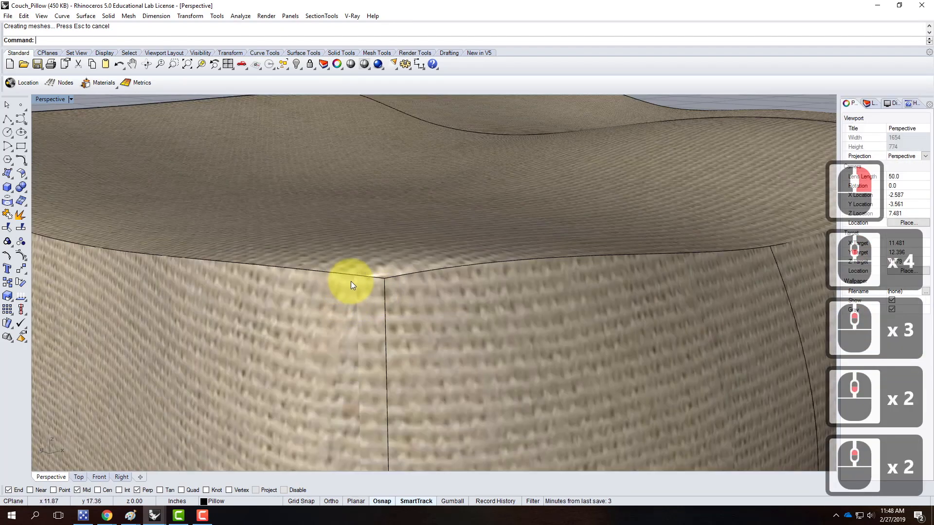
{"action": "scroll", "coordinate": [382, 269], "scroll_direction": "down", "scroll_amount": 1}
{"action": "scroll", "coordinate": [369, 278], "scroll_direction": "up", "scroll_amount": 1}
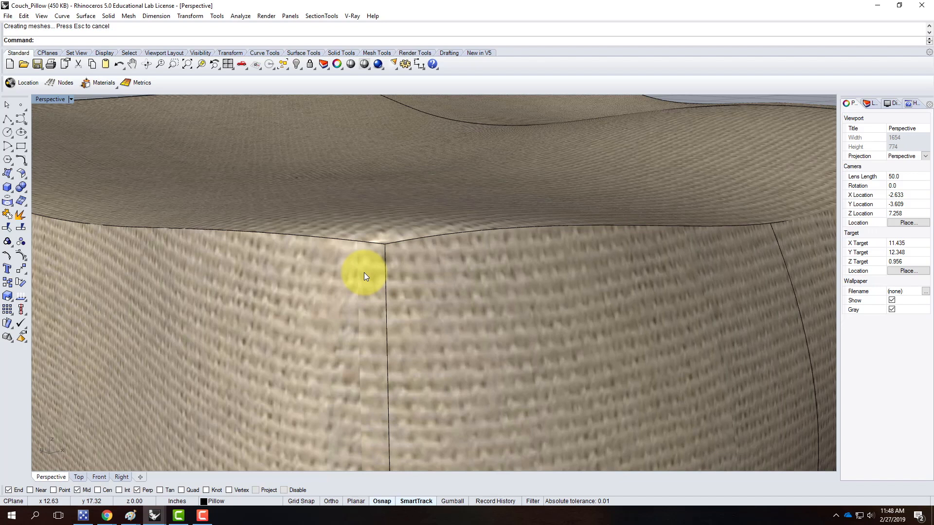
{"action": "scroll", "coordinate": [363, 272], "scroll_direction": "down", "scroll_amount": 5}
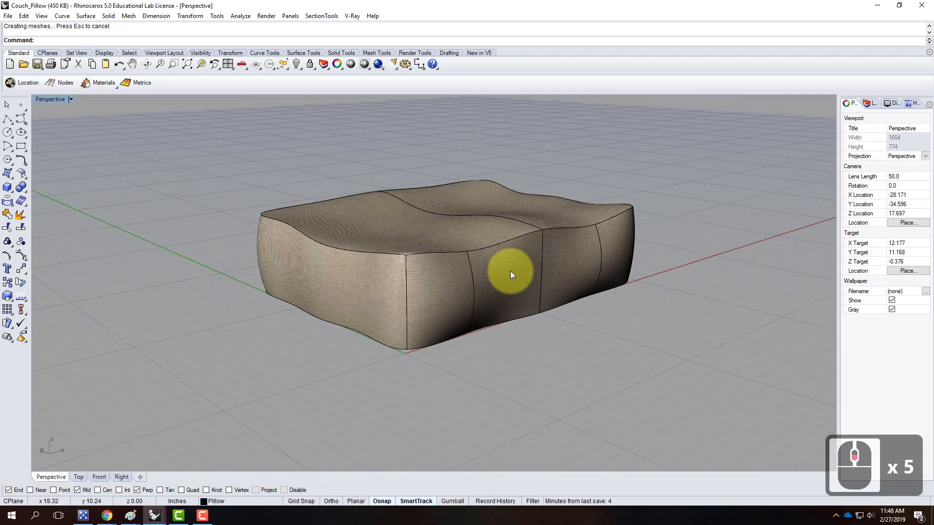
{"action": "right_click_drag", "start_coordinate": [476, 267], "coordinate": [302, 199]}
{"action": "left_click", "coordinate": [8, 16]}
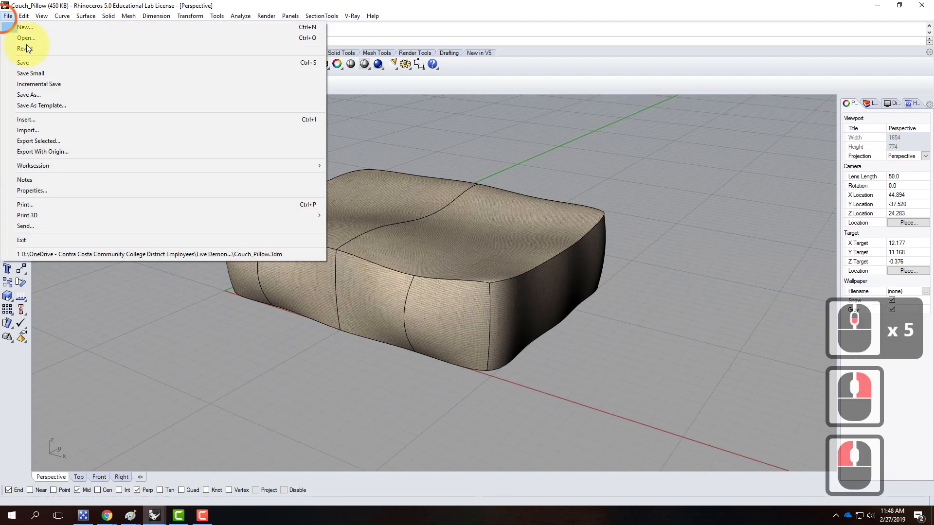
{"action": "left_click", "coordinate": [31, 64]}
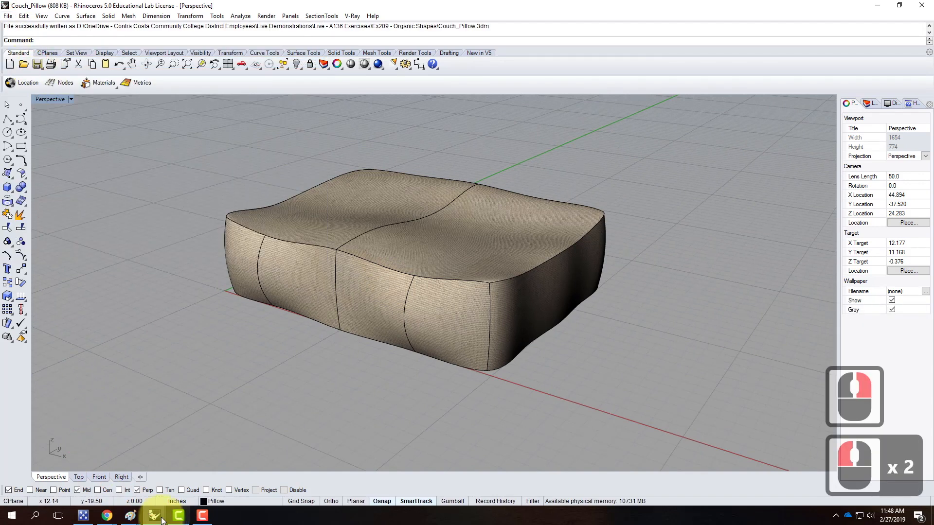
Switch to the Ex208_BaseFileForTestRendering file and update the linked Couch_Pillow block from its source file.
{"action": "mouse_move", "coordinate": [159, 520]}
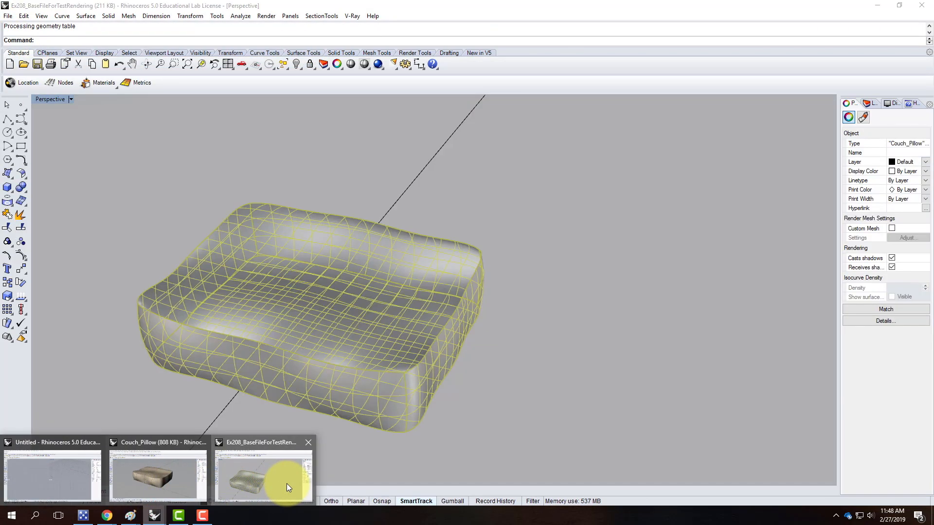
{"action": "left_click", "coordinate": [287, 484]}
{"action": "left_click", "coordinate": [10, 16]}
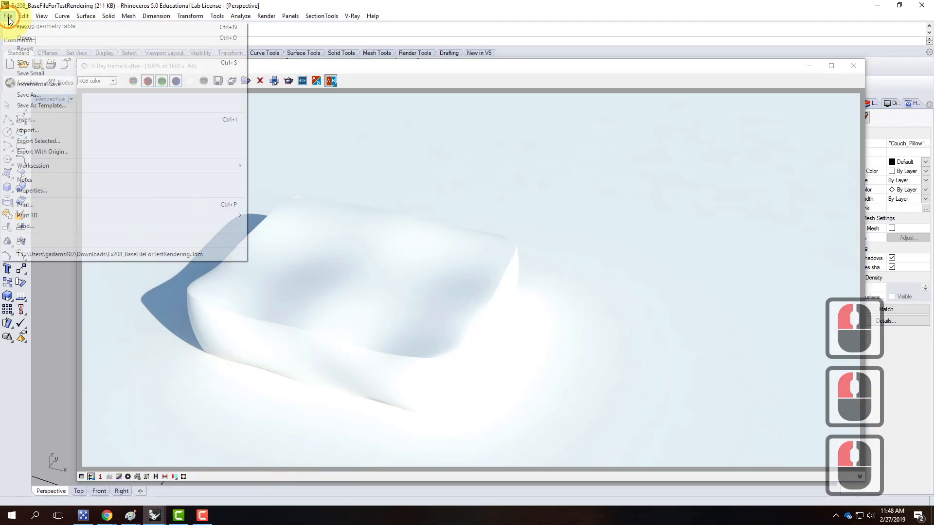
{"action": "mouse_move", "coordinate": [25, 16]}
{"action": "mouse_move", "coordinate": [51, 188]}
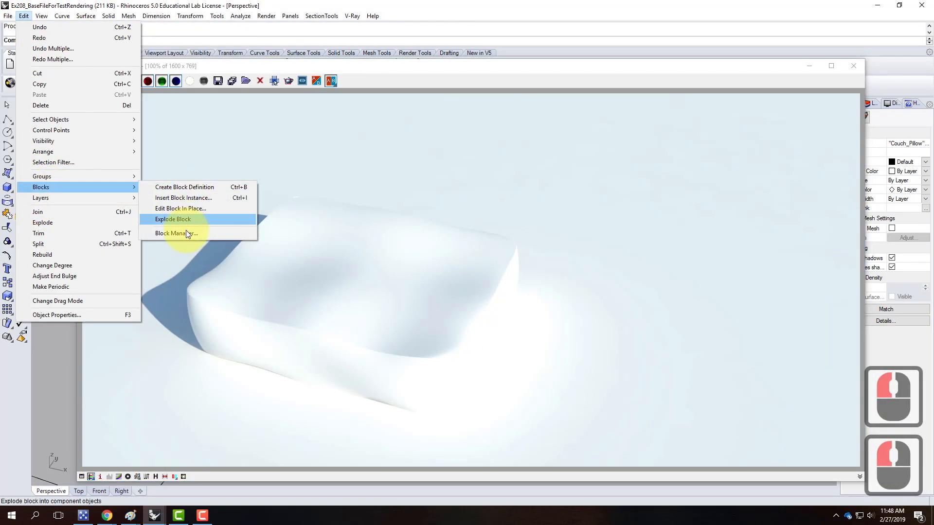
{"action": "left_click", "coordinate": [186, 232]}
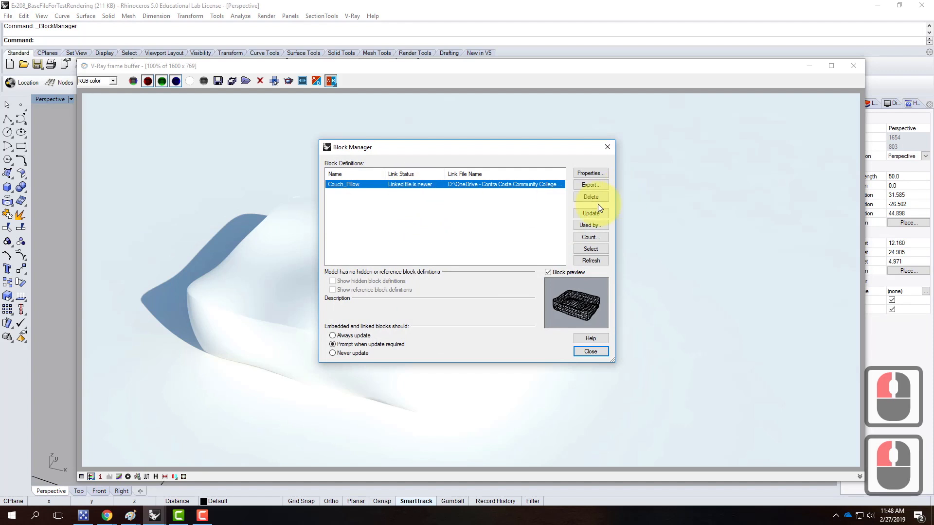
{"action": "left_click", "coordinate": [590, 213]}
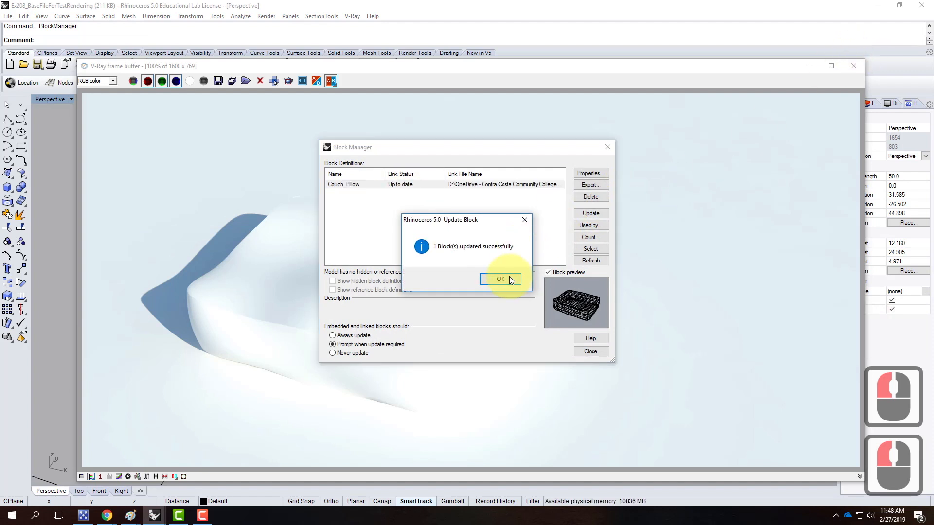
{"action": "left_click", "coordinate": [509, 279]}
Close the old render and the Block Manager, and render the updated pillow scene with V-Ray.
{"action": "left_click", "coordinate": [857, 67]}
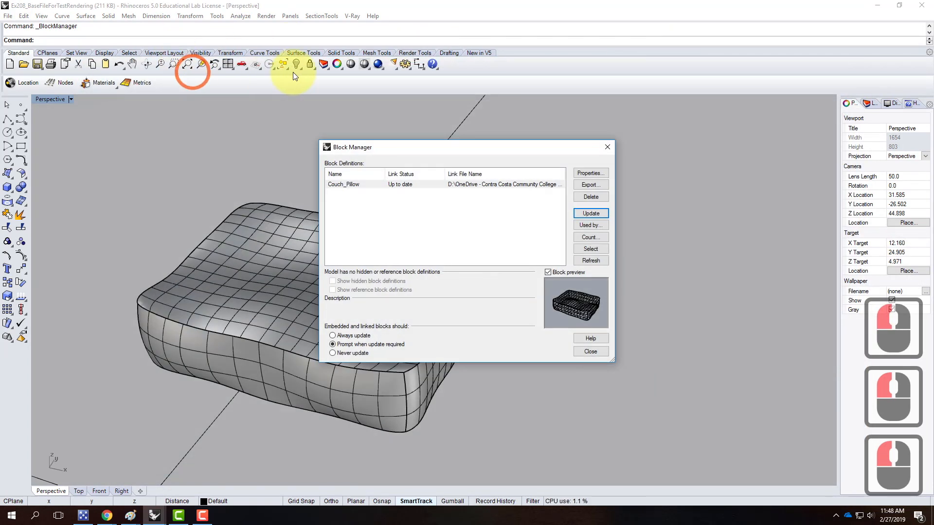
{"action": "left_click", "coordinate": [590, 351]}
{"action": "left_click", "coordinate": [376, 65]}
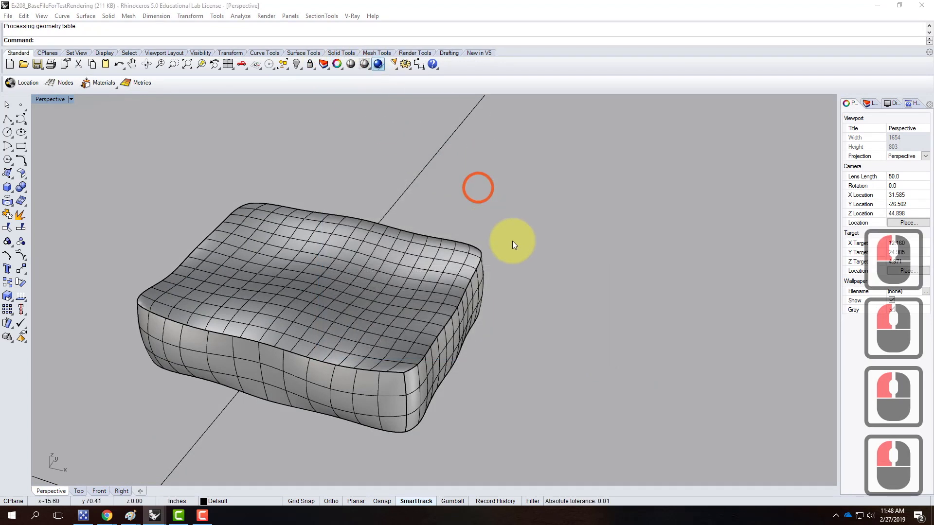
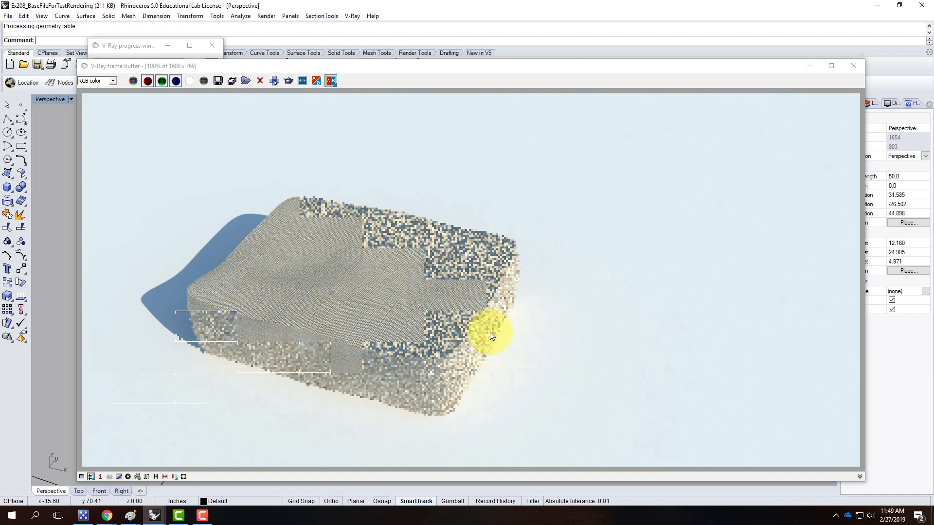
Put the rendering scene aside and switch to the Couch_Pillow source file.
{"action": "left_click", "coordinate": [876, 6]}
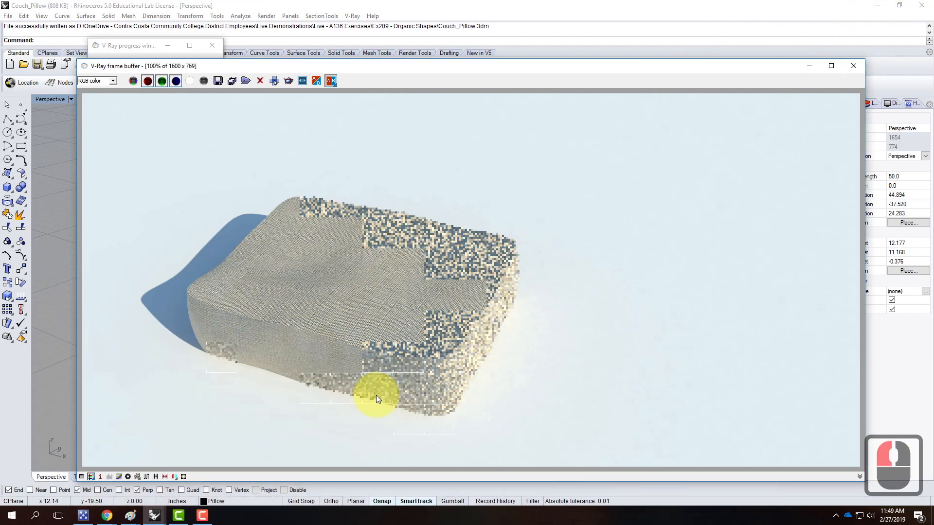
{"action": "mouse_move", "coordinate": [154, 517]}
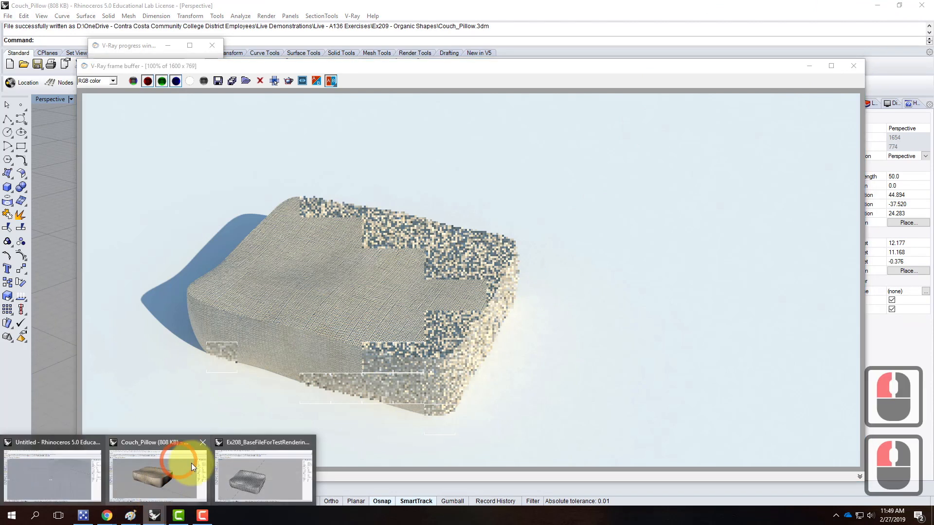
{"action": "left_click", "coordinate": [161, 474]}
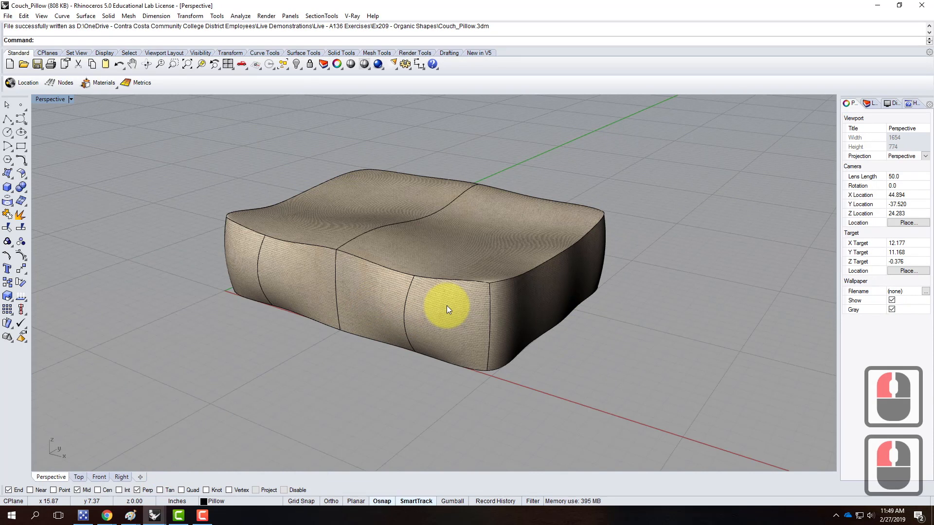
{"action": "key", "text": "ctrl+a"}
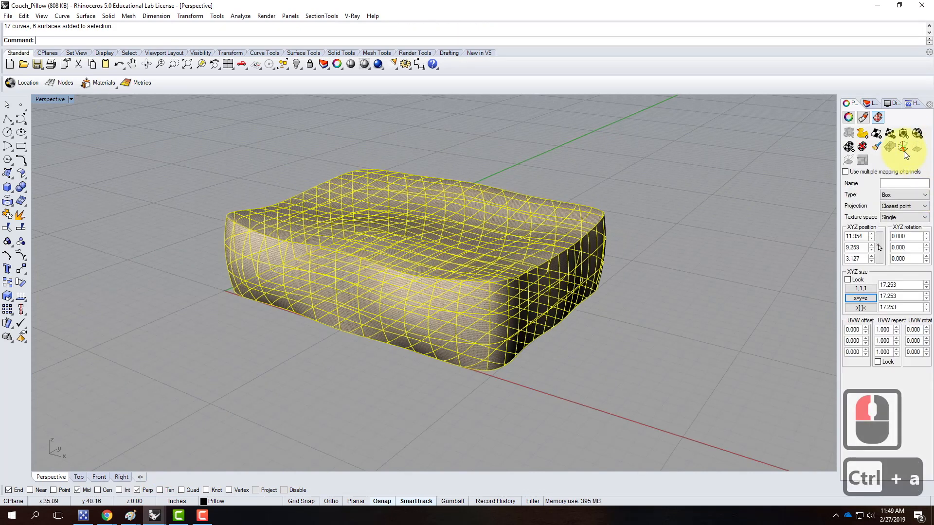
{"action": "left_click", "coordinate": [903, 151]}
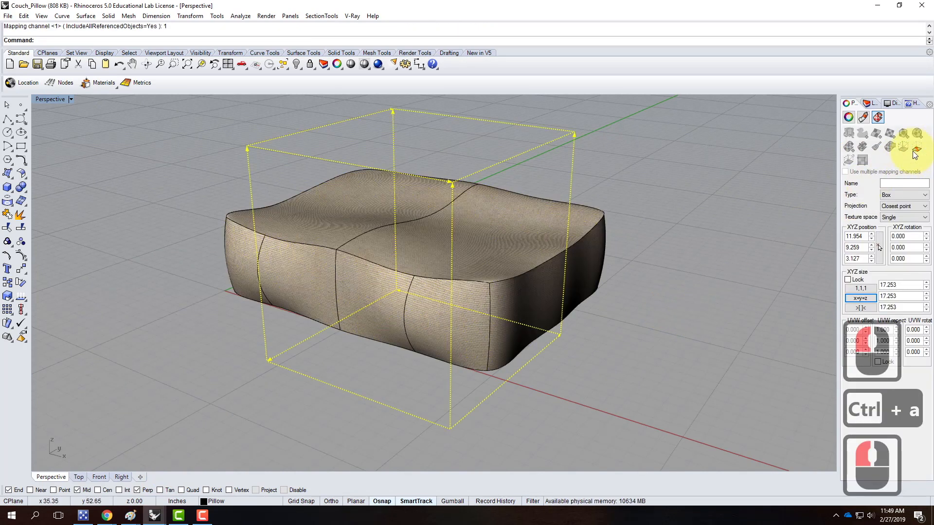
{"action": "left_click", "coordinate": [889, 147]}
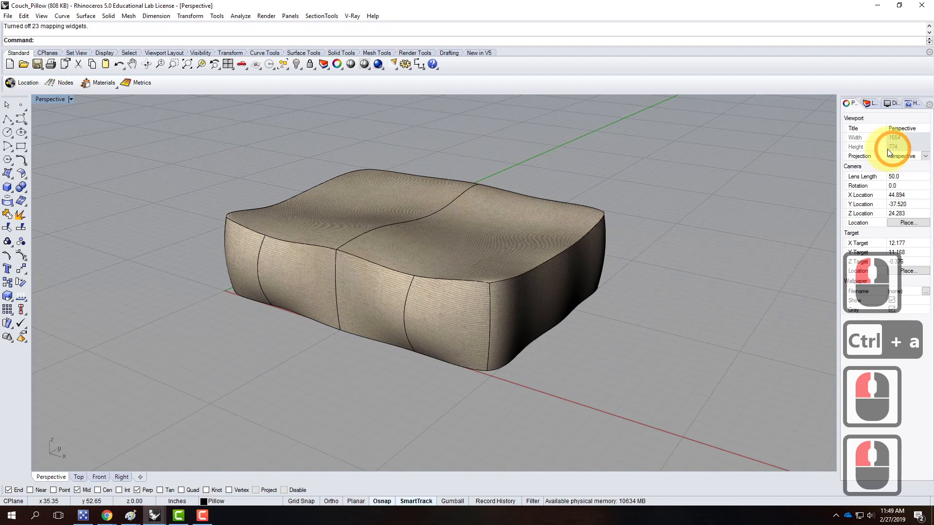
{"action": "left_click", "coordinate": [871, 103]}
{"action": "left_click", "coordinate": [848, 103]}
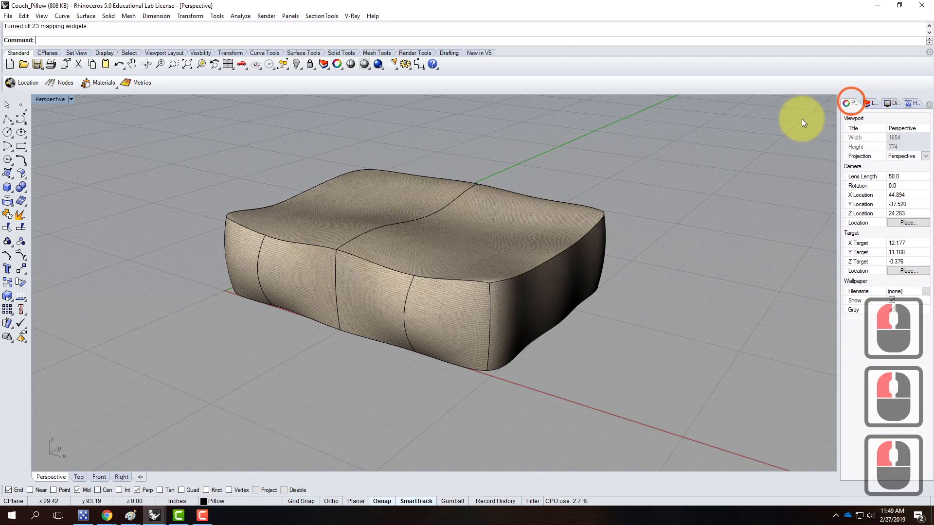
Delete the box texture mapping from all pillow surfaces and curves, and deselect them.
{"action": "left_click_drag", "start_coordinate": [119, 115], "coordinate": [659, 416]}
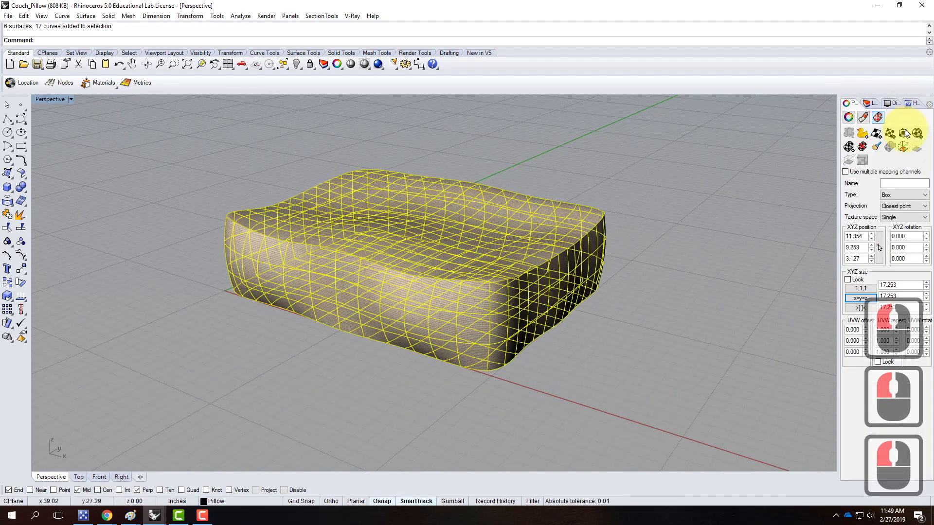
{"action": "left_click", "coordinate": [870, 149]}
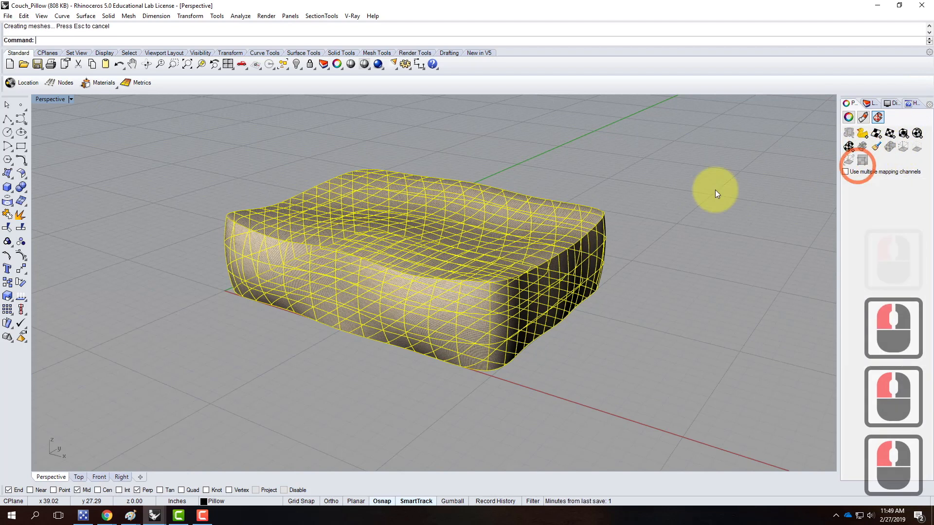
{"action": "left_click", "coordinate": [686, 201]}
Apply surface texture mapping individually to the pillow's long front side and to its top surface.
{"action": "left_click", "coordinate": [422, 320]}
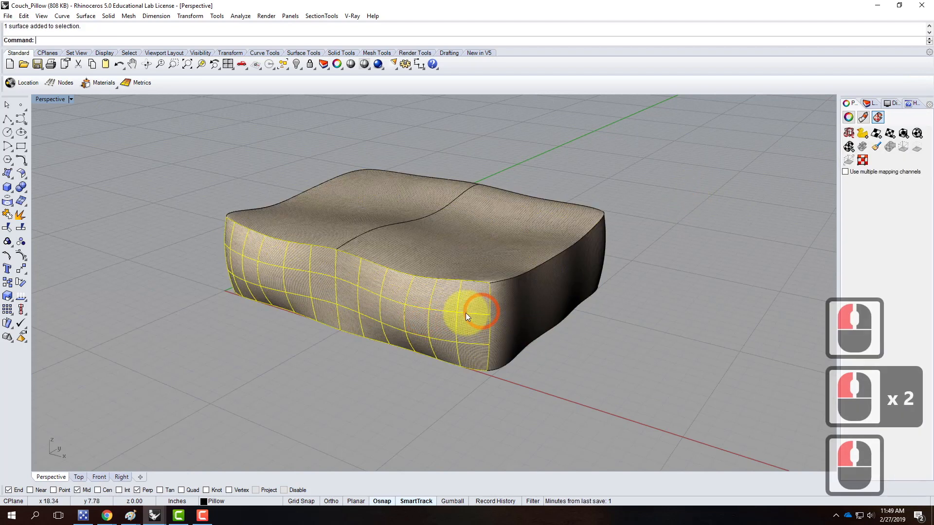
{"action": "scroll", "coordinate": [465, 315], "scroll_direction": "up", "scroll_amount": 2}
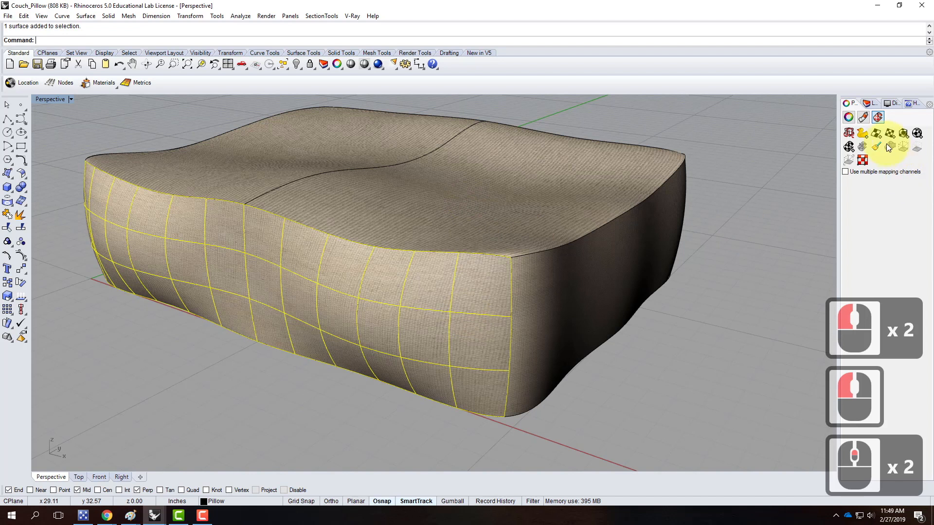
{"action": "left_click", "coordinate": [875, 134]}
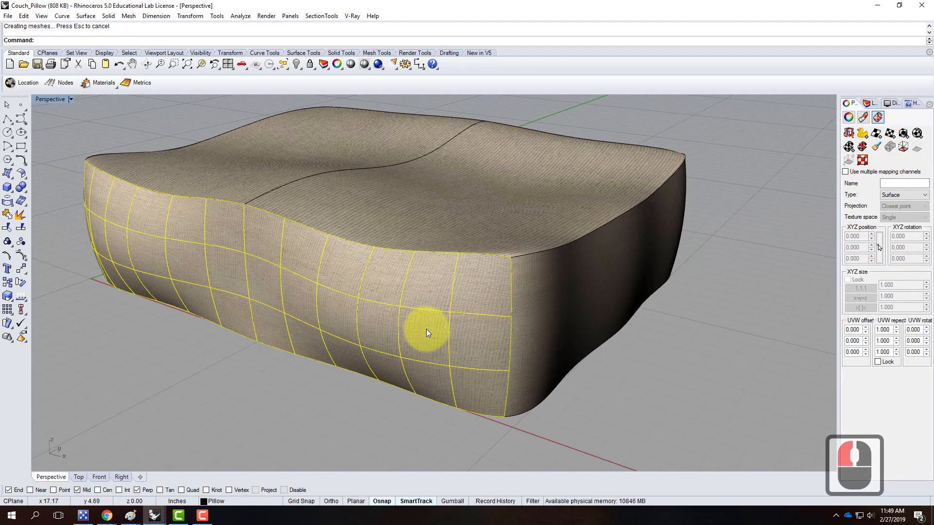
{"action": "right_click_drag", "start_coordinate": [697, 372], "coordinate": [727, 385]}
{"action": "left_click", "coordinate": [446, 244]}
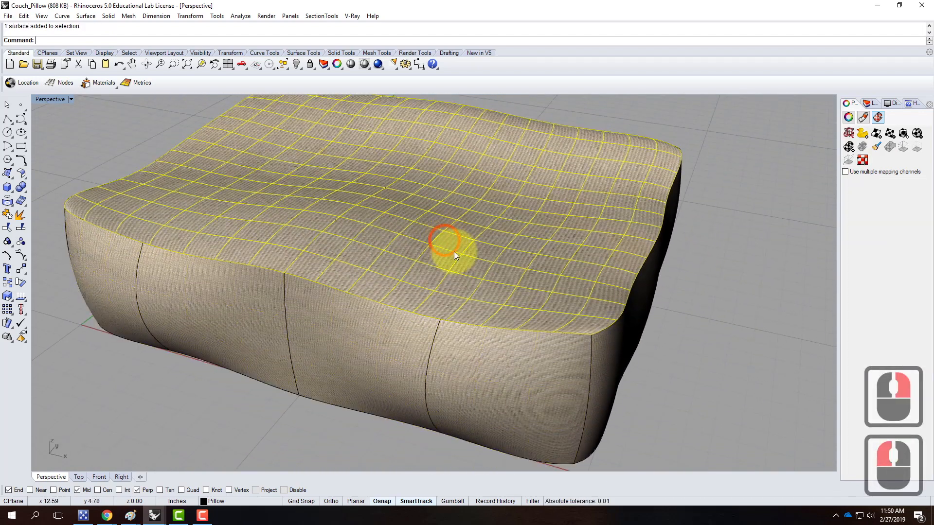
{"action": "left_click", "coordinate": [695, 298]}
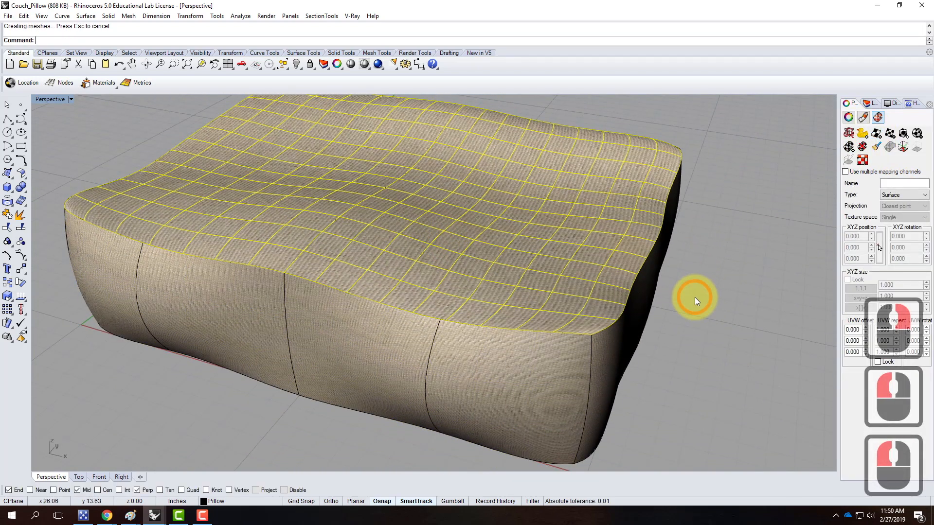
Lock the top surface's UVW repeat values together and set them to 2.3.
{"action": "left_click", "coordinate": [493, 297]}
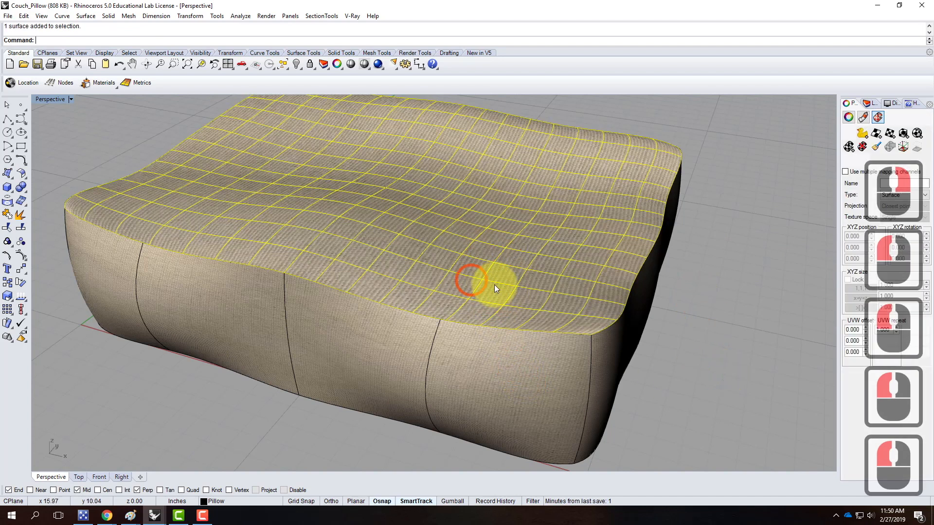
{"action": "left_click", "coordinate": [476, 394]}
{"action": "left_click", "coordinate": [491, 269]}
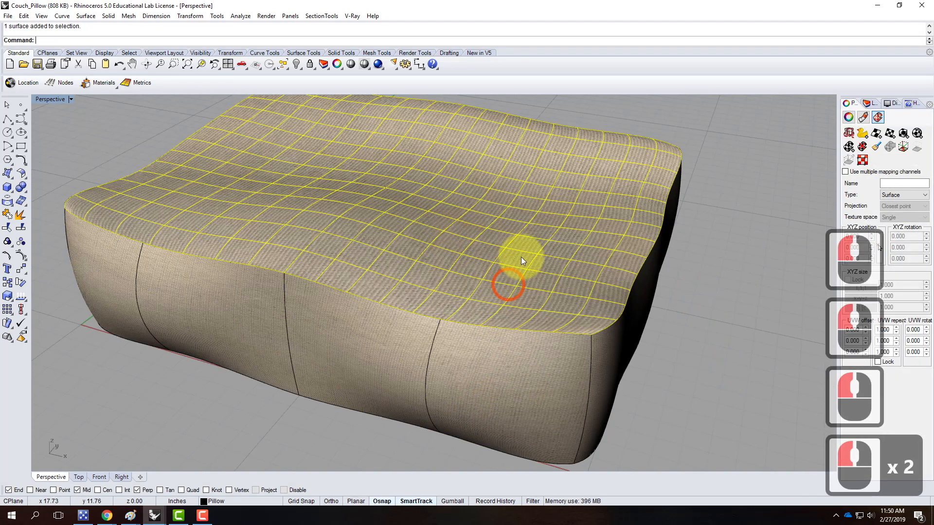
{"action": "left_click", "coordinate": [879, 362]}
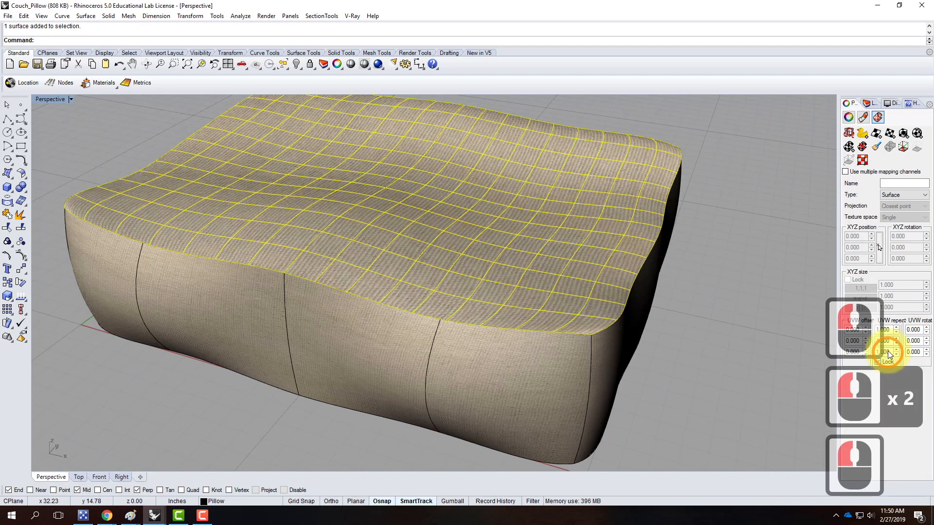
{"action": "double_click", "coordinate": [888, 331]}
{"action": "type", "text": "2.3"}
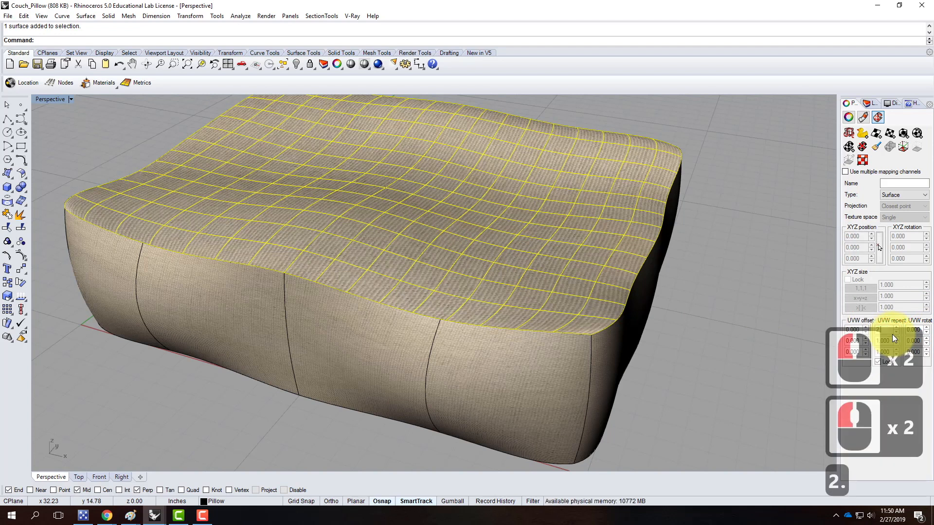
{"action": "key", "text": "Tab"}
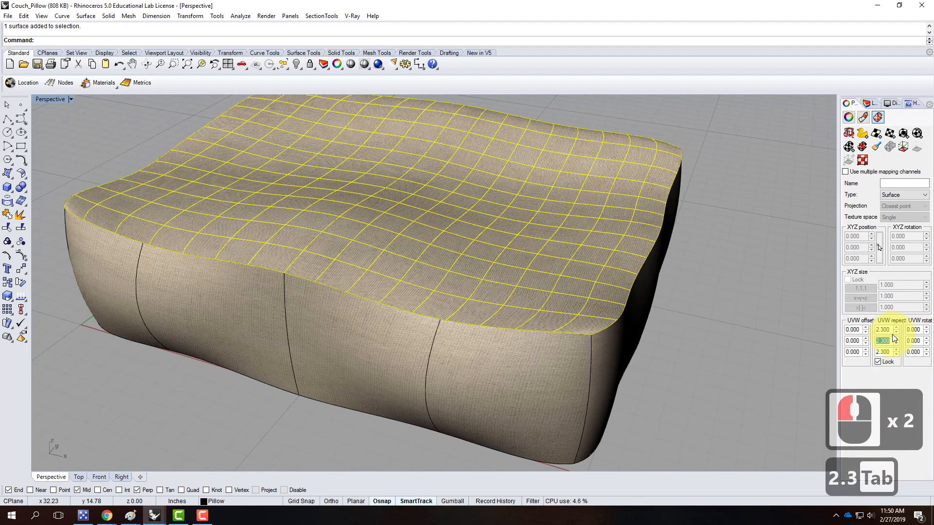
Change the top surface's locked UVW repeat to 1.7.
{"action": "left_click", "coordinate": [884, 330]}
{"action": "type", "text": "1.7"}
{"action": "key", "text": "Tab"}
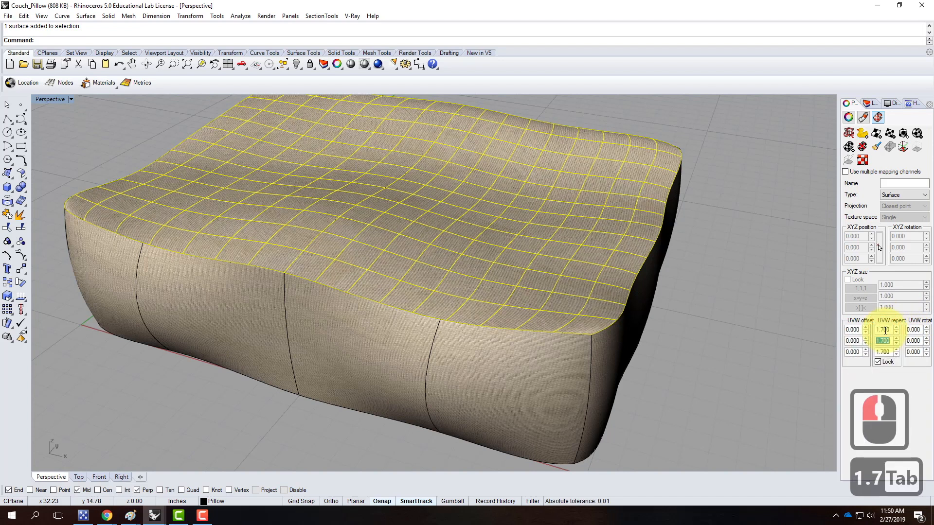
Deselect the top surface and compare the weave's scale and direction on the top and sides around the pillow's front corner.
{"action": "left_click", "coordinate": [839, 374]}
{"action": "left_click", "coordinate": [670, 366]}
{"action": "scroll", "coordinate": [567, 345], "scroll_direction": "up", "scroll_amount": 2}
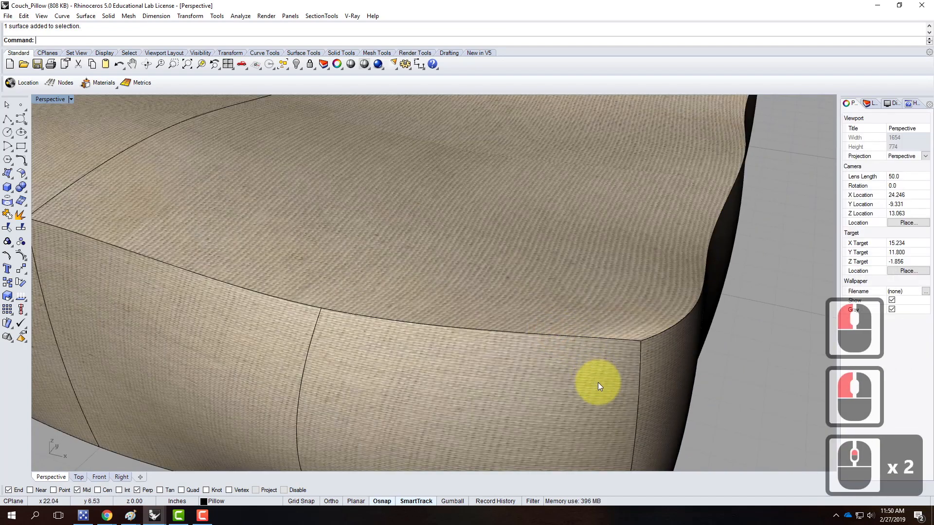
{"action": "scroll", "coordinate": [598, 386], "scroll_direction": "down", "scroll_amount": 2}
{"action": "scroll", "coordinate": [538, 350], "scroll_direction": "down", "scroll_amount": 2}
{"action": "right_click_drag", "start_coordinate": [606, 371], "coordinate": [479, 298]}
{"action": "scroll", "coordinate": [379, 311], "scroll_direction": "up", "scroll_amount": 3}
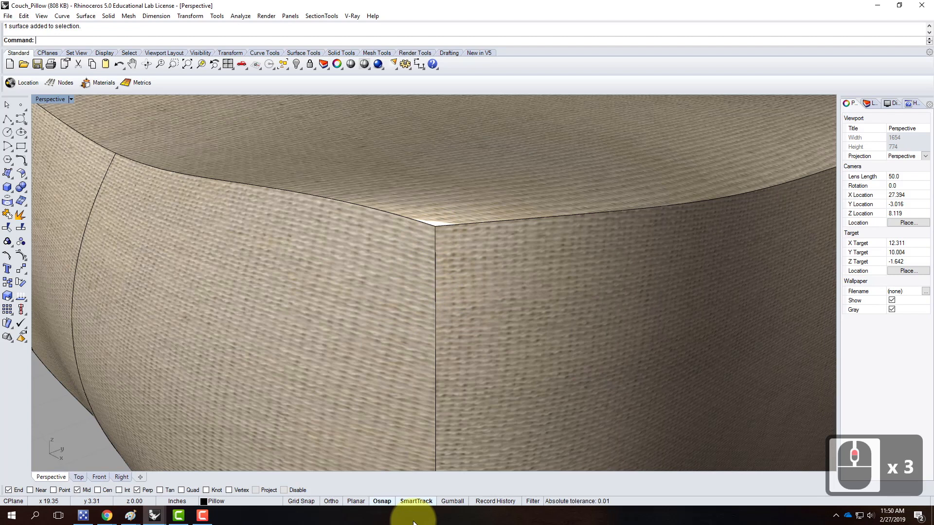
Compare the tan weave across the pillow's front, top and side with the existing V-Ray render of the base rendering file.
{"action": "scroll", "coordinate": [398, 341], "scroll_direction": "down", "scroll_amount": 8}
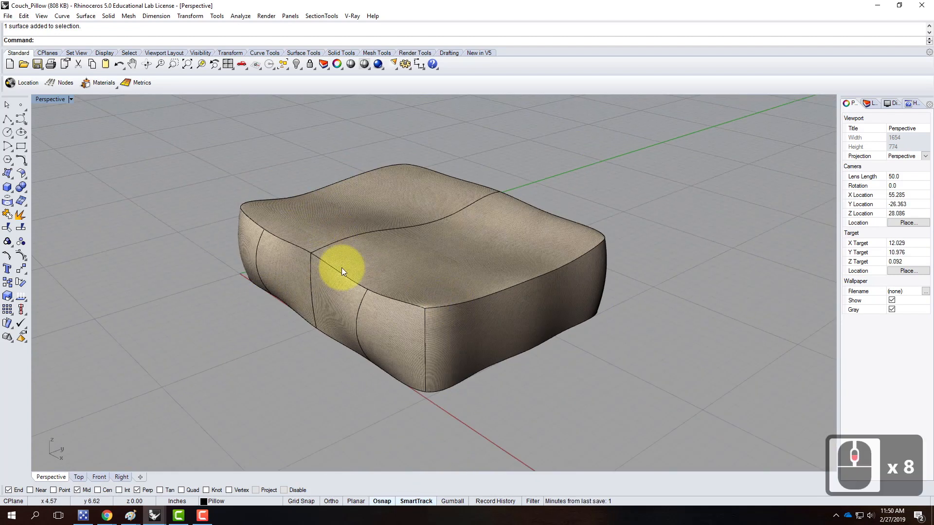
{"action": "scroll", "coordinate": [430, 311], "scroll_direction": "up", "scroll_amount": 3}
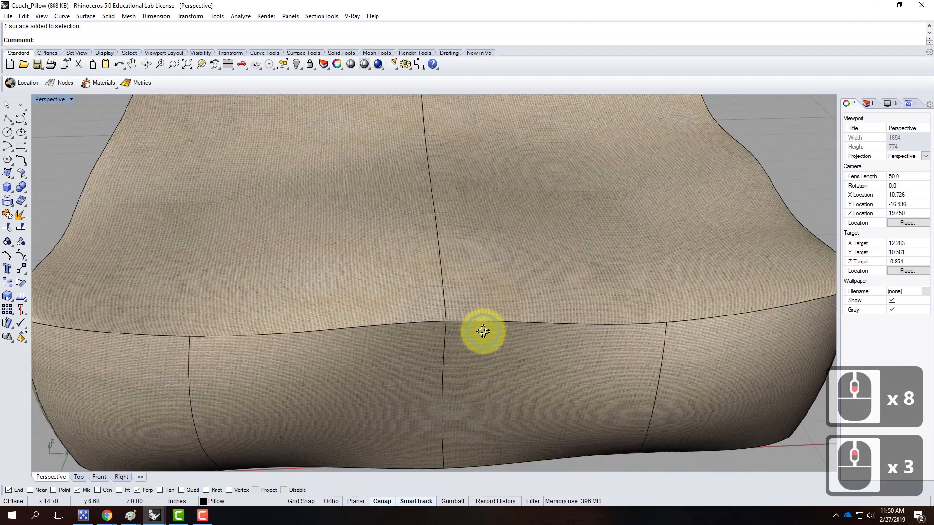
{"action": "right_click_drag", "start_coordinate": [483, 331], "coordinate": [483, 332]}
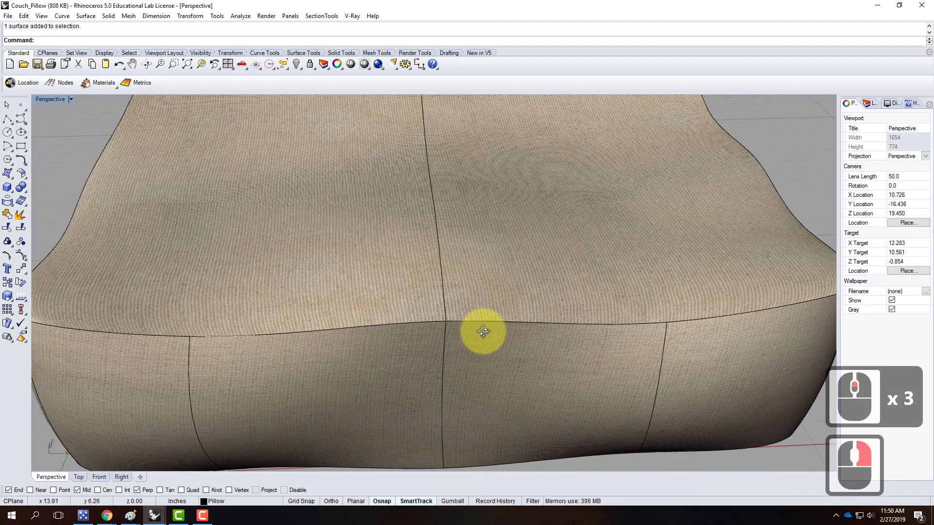
{"action": "left_click", "coordinate": [155, 516]}
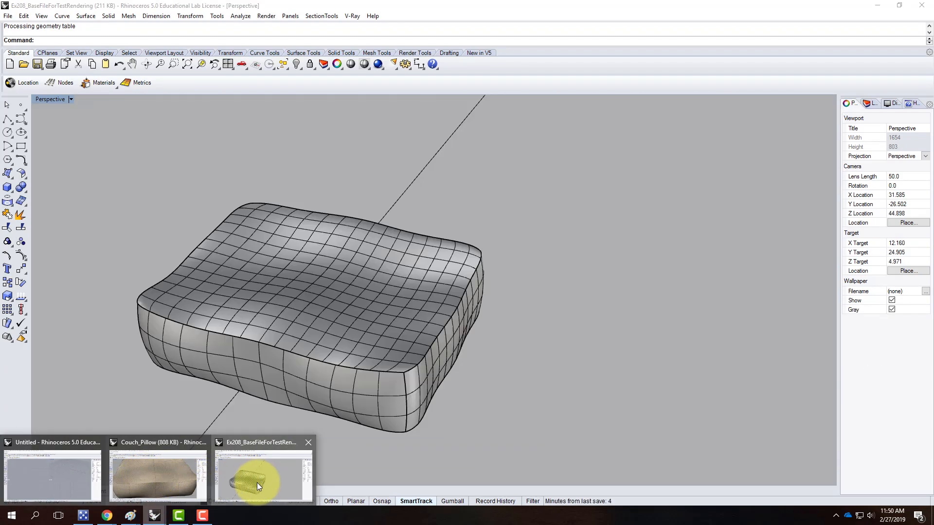
{"action": "left_click", "coordinate": [256, 483]}
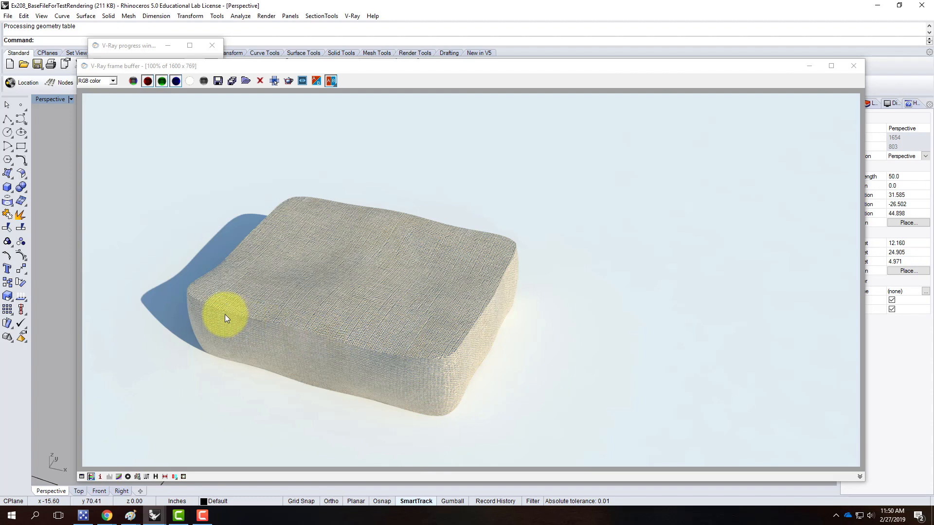
{"action": "left_click", "coordinate": [877, 7]}
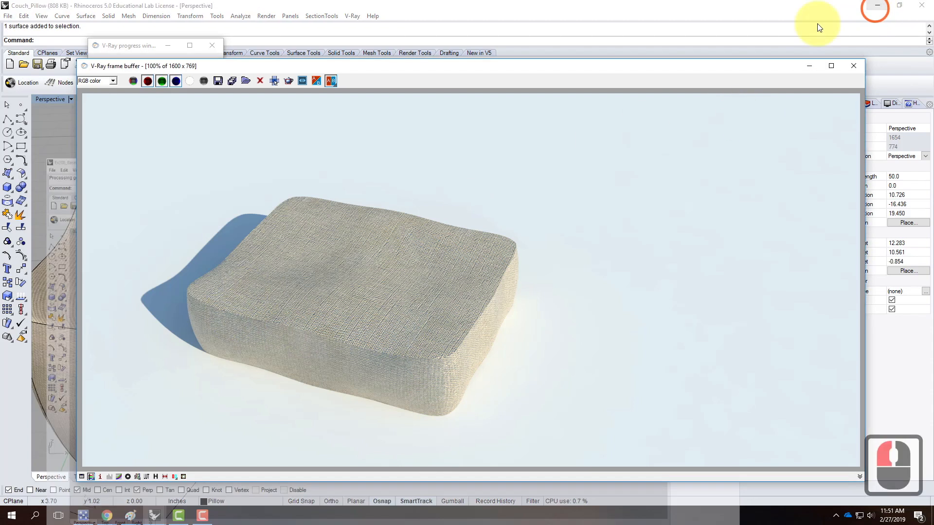
{"action": "left_click", "coordinate": [809, 66]}
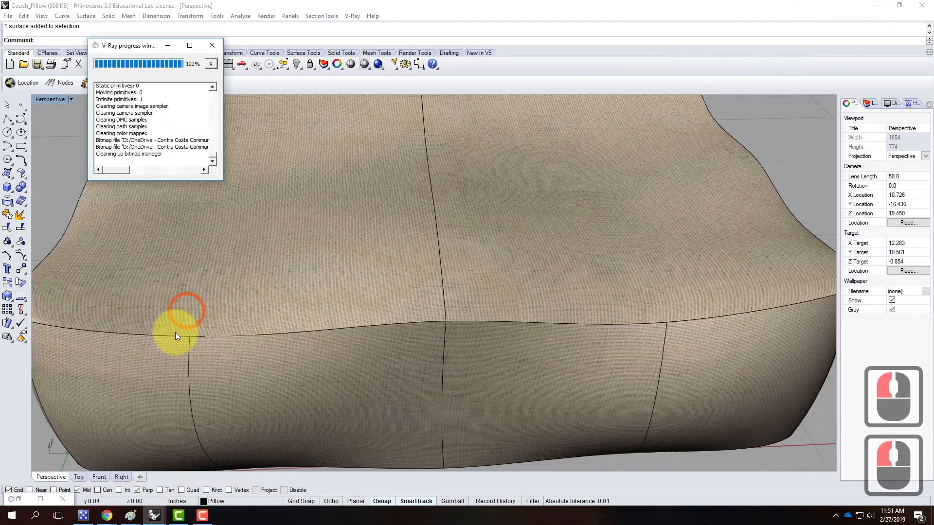
{"action": "scroll", "coordinate": [280, 355], "scroll_direction": "up", "scroll_amount": 2}
{"action": "right_click_drag", "start_coordinate": [537, 352], "coordinate": [108, 223]}
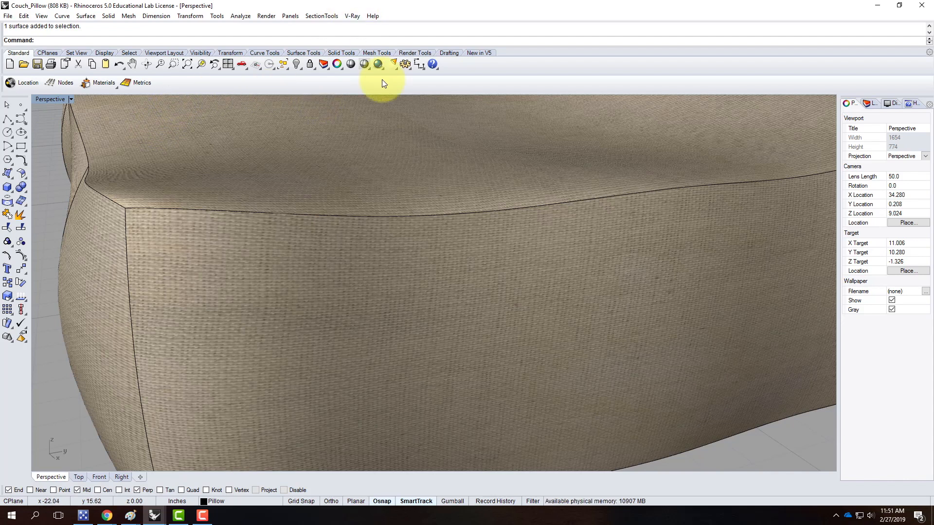
Load the Fabric - Black White Swirl.vismat material from the Fabric library folder into the V-Ray scene materials.
{"action": "left_click", "coordinate": [352, 16]}
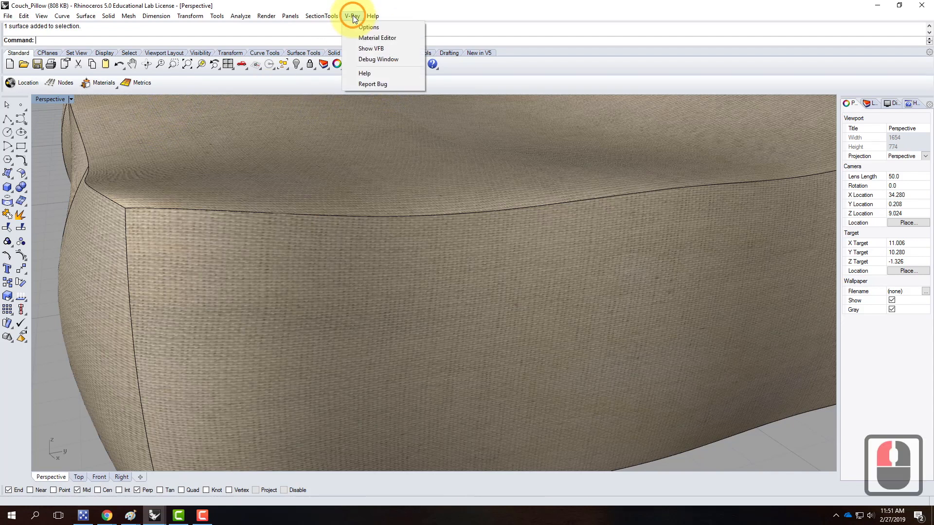
{"action": "left_click", "coordinate": [374, 38]}
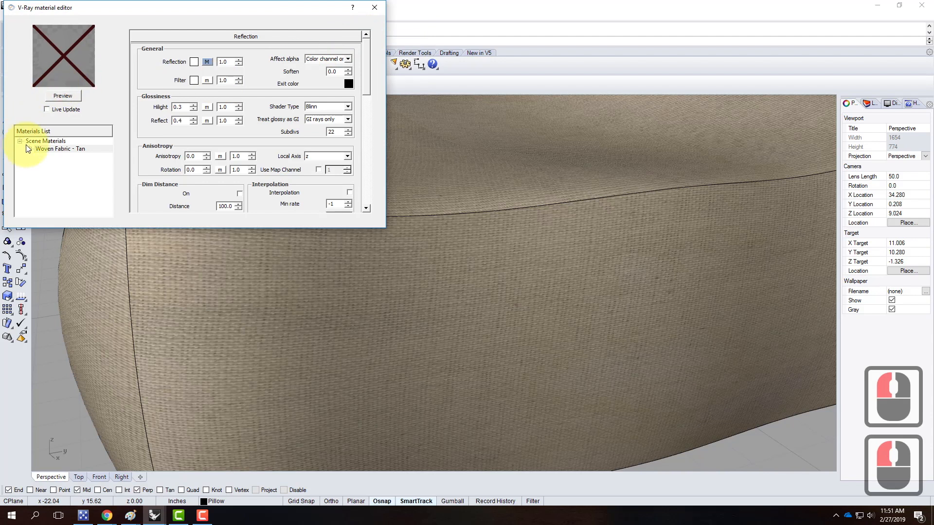
{"action": "left_click", "coordinate": [49, 141]}
{"action": "right_click", "coordinate": [49, 141]}
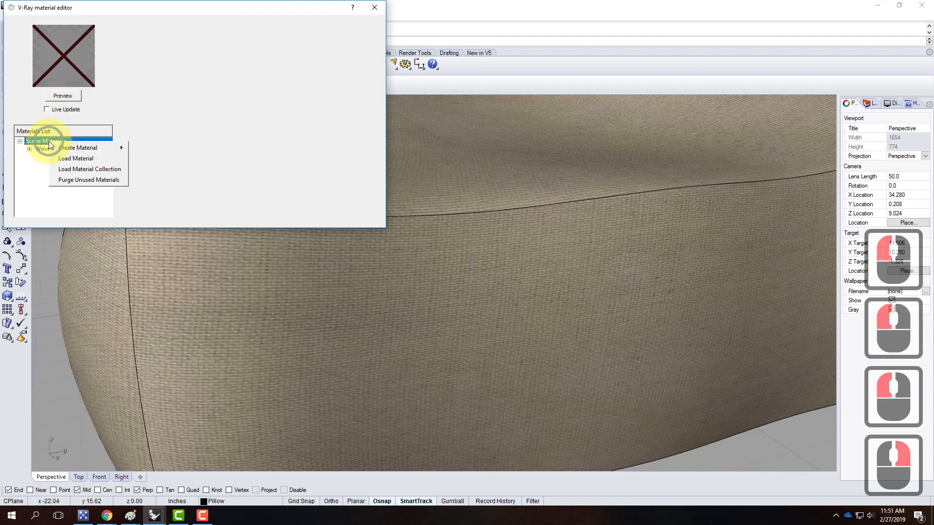
{"action": "left_click", "coordinate": [95, 161]}
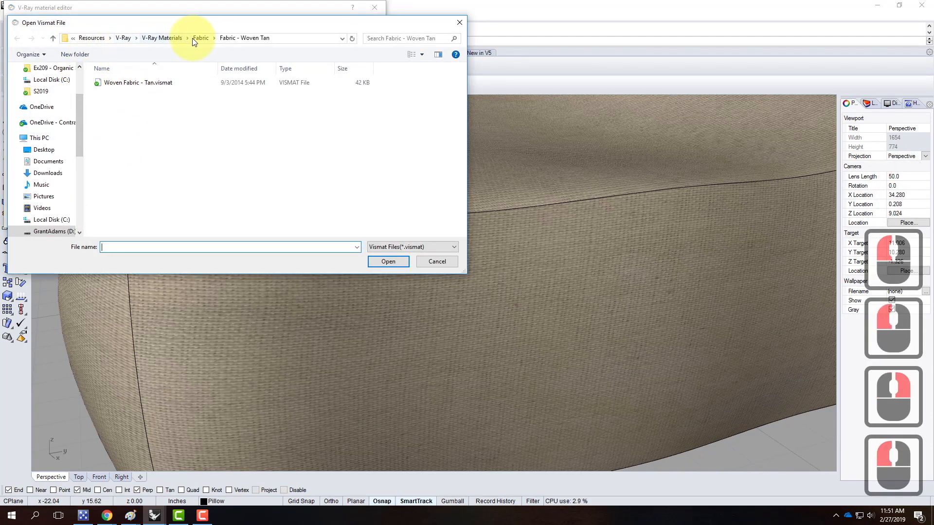
{"action": "left_click", "coordinate": [196, 39]}
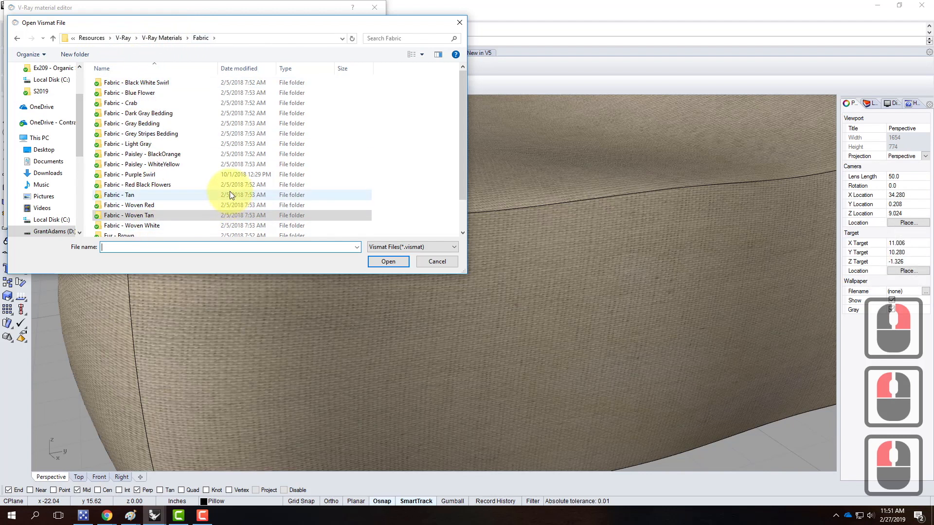
{"action": "left_click", "coordinate": [144, 91]}
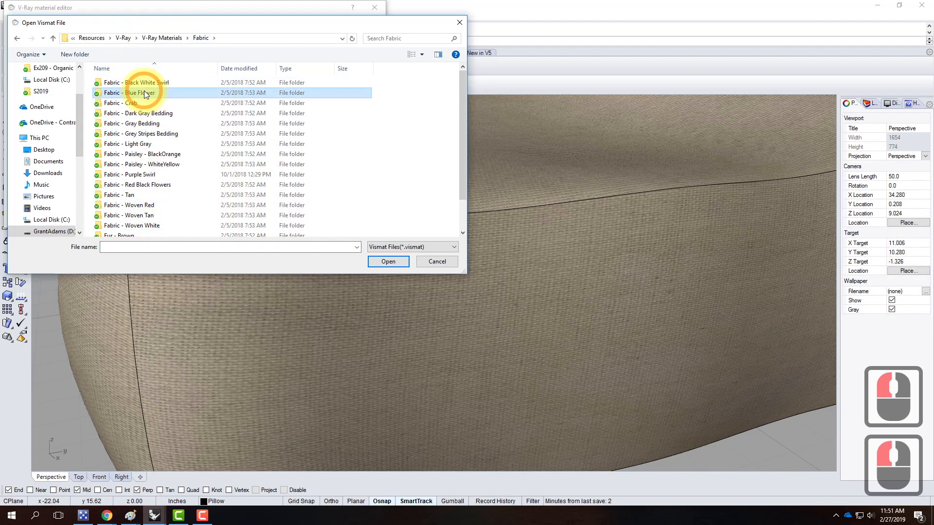
{"action": "double_click", "coordinate": [145, 81]}
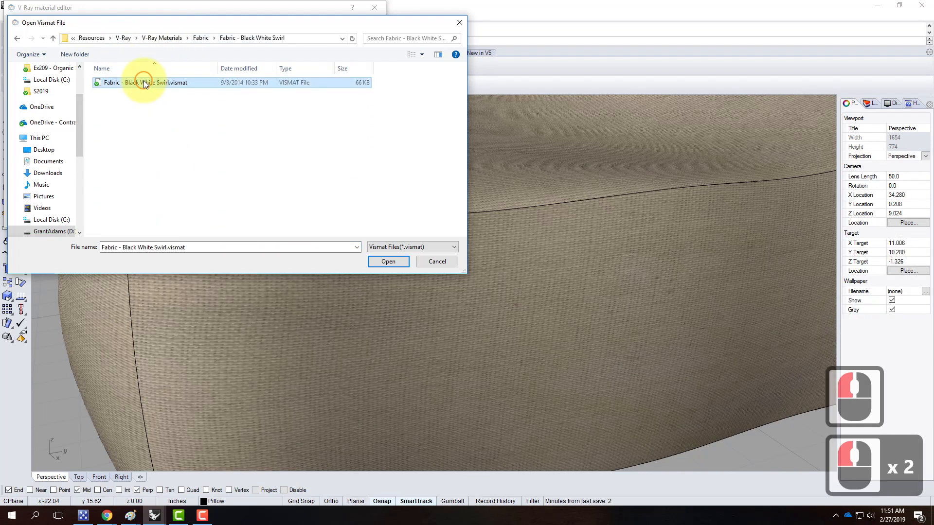
{"action": "double_click", "coordinate": [144, 81]}
Apply the Fabric - Black White Swirl material to the Pillow layer and close the material editor.
{"action": "left_click", "coordinate": [59, 148]}
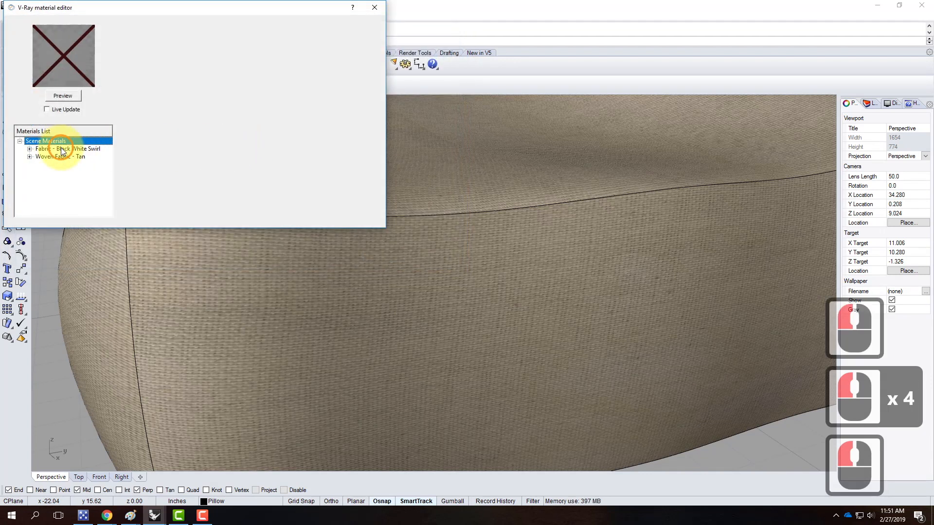
{"action": "right_click", "coordinate": [61, 148]}
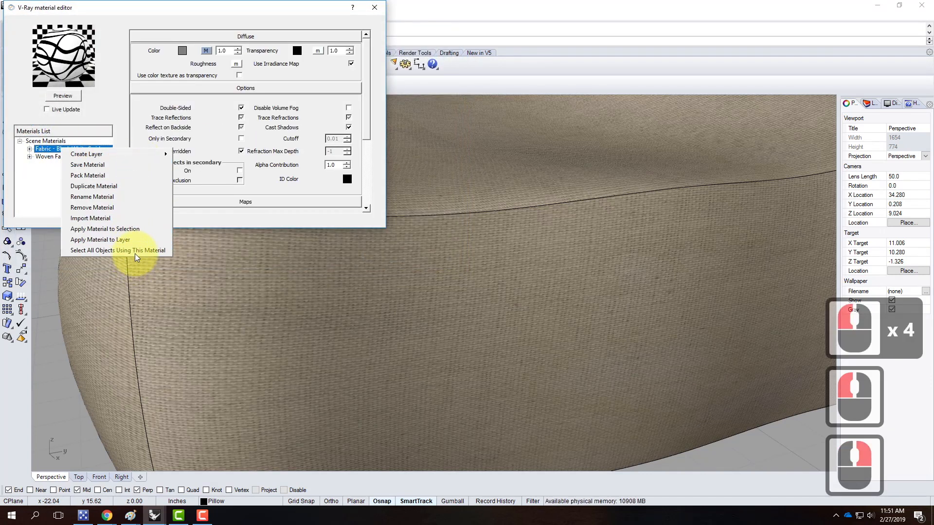
{"action": "left_click", "coordinate": [135, 239]}
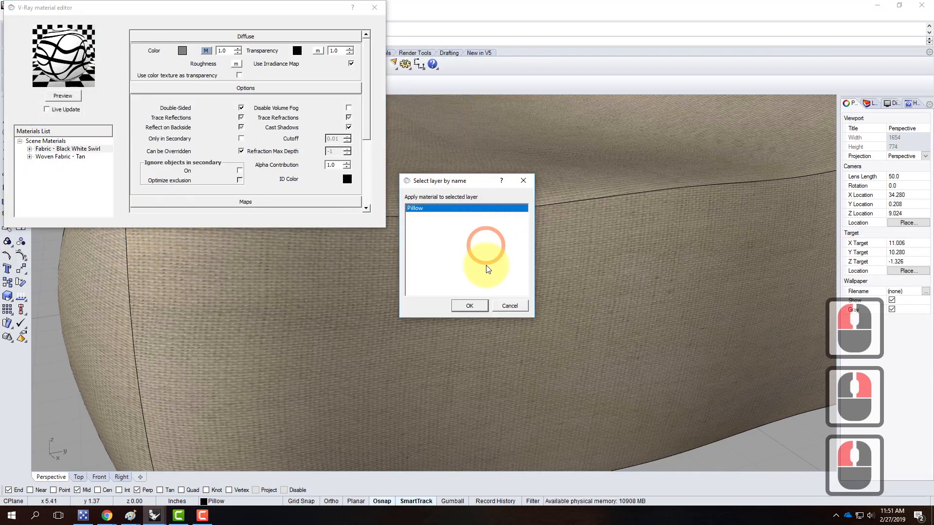
{"action": "left_click", "coordinate": [469, 306]}
{"action": "left_click", "coordinate": [368, 11]}
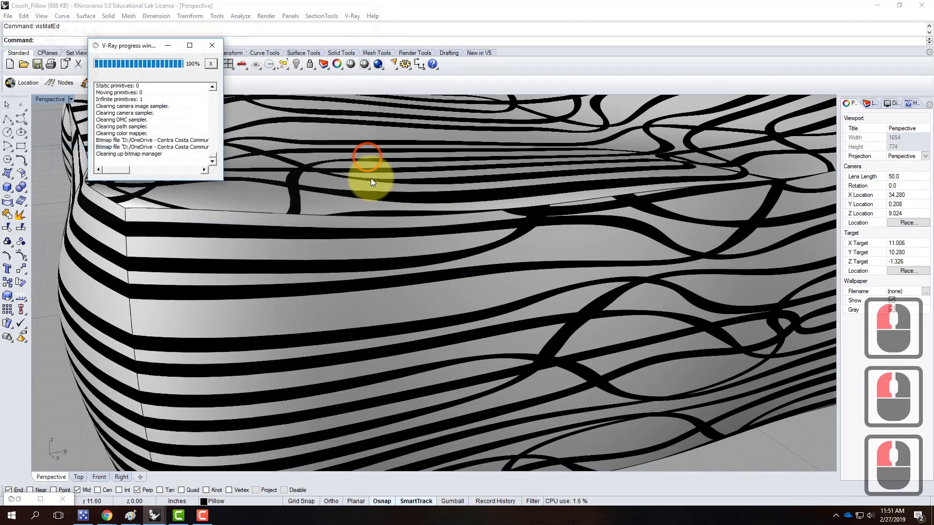
Select the whole pillow and apply capped box mapping to it, using its bounding box in World coordinates.
{"action": "scroll", "coordinate": [323, 235], "scroll_direction": "down", "scroll_amount": 5}
{"action": "right_click_drag", "start_coordinate": [424, 256], "coordinate": [388, 254]}
{"action": "scroll", "coordinate": [505, 304], "scroll_direction": "up", "scroll_amount": 3}
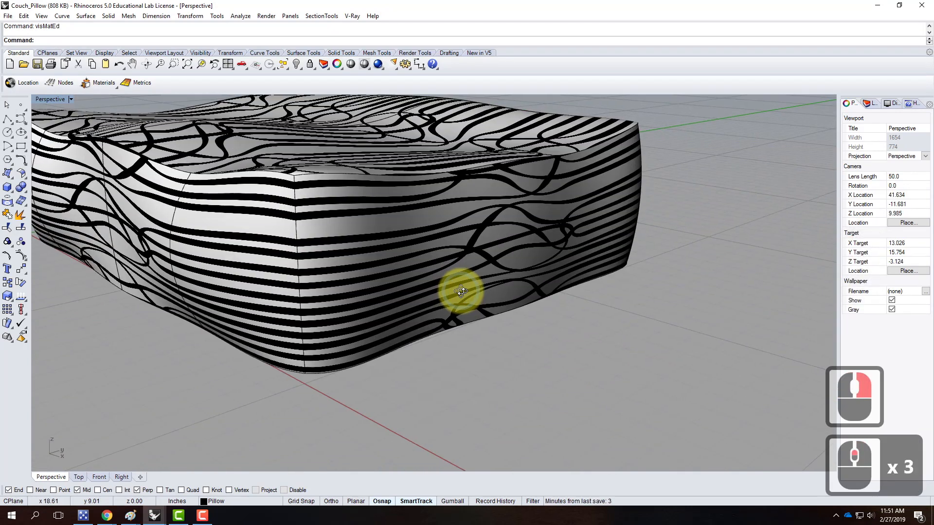
{"action": "right_click_drag", "start_coordinate": [462, 292], "coordinate": [494, 317]}
{"action": "scroll", "coordinate": [496, 317], "scroll_direction": "down", "scroll_amount": 4}
{"action": "left_click_drag", "start_coordinate": [218, 150], "coordinate": [634, 427]}
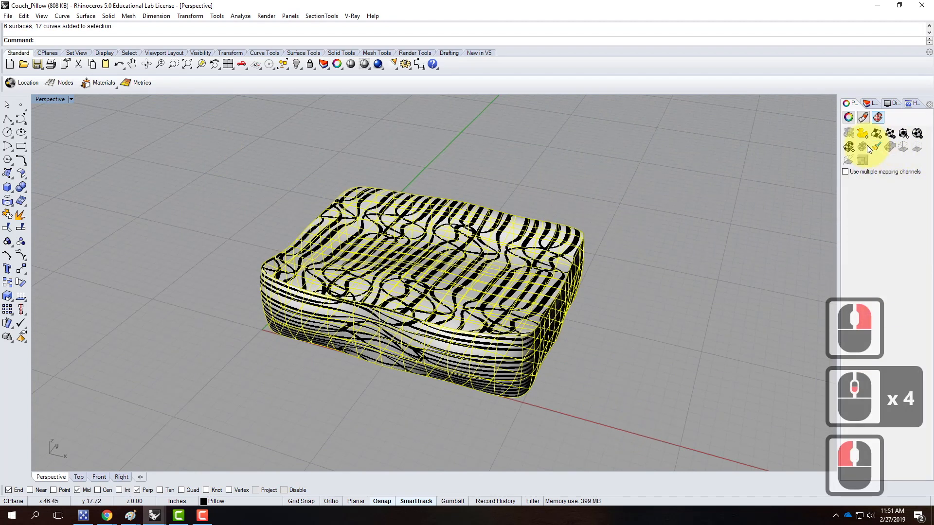
{"action": "left_click", "coordinate": [903, 134]}
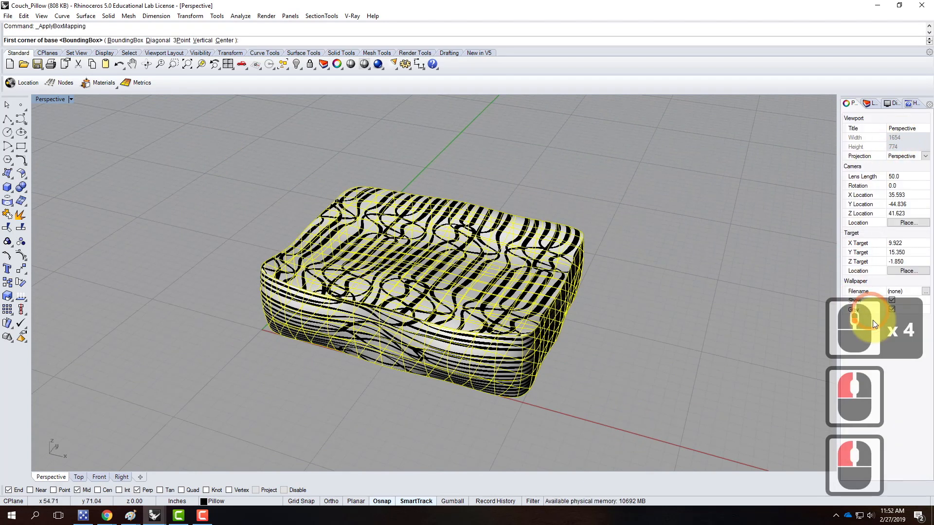
{"action": "left_click", "coordinate": [132, 44]}
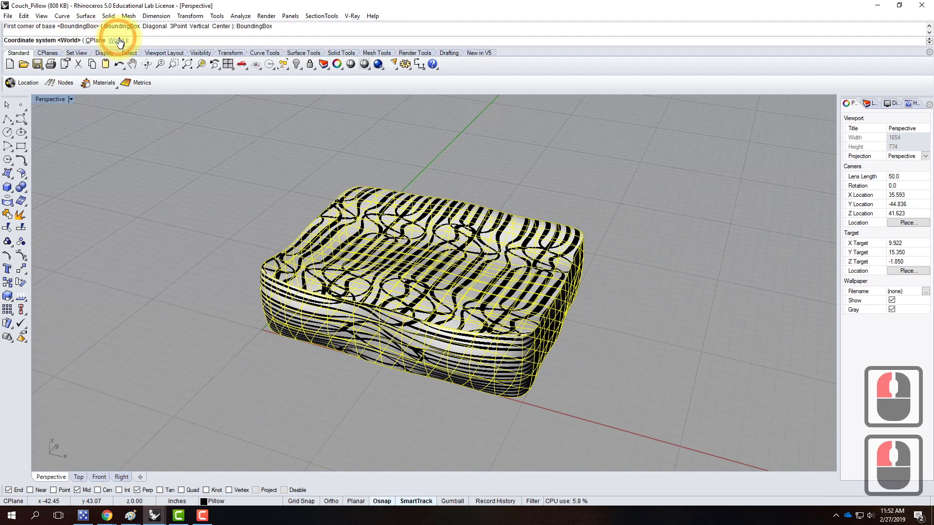
{"action": "left_click", "coordinate": [117, 40]}
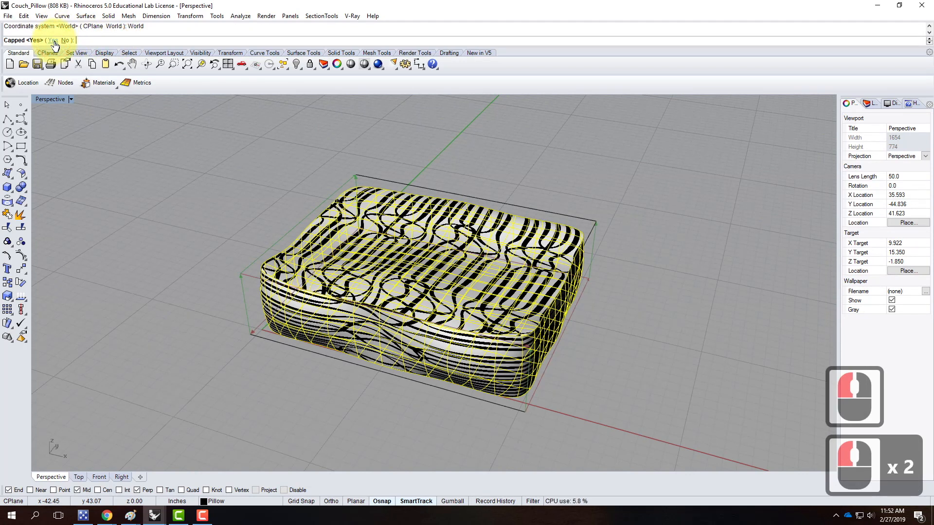
{"action": "left_click", "coordinate": [53, 40]}
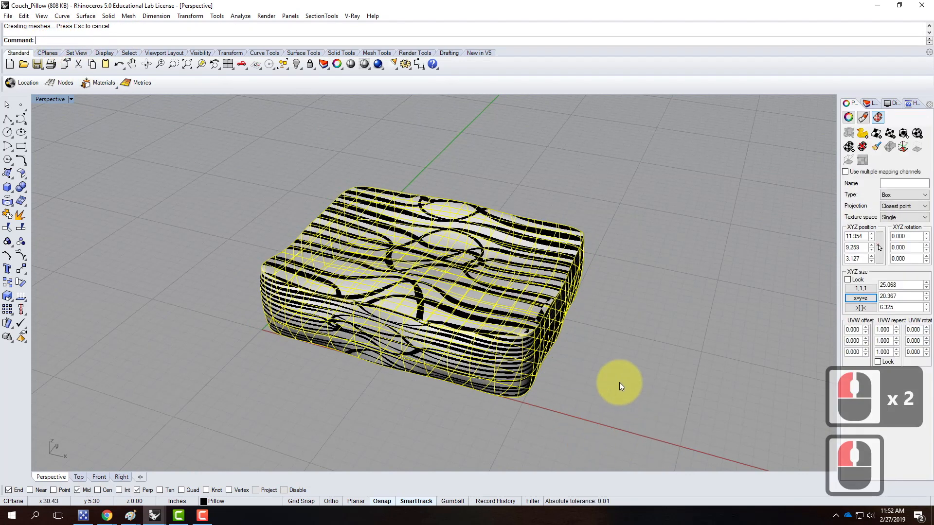
Make the box mapping's X, Y and Z sizes equal so the swirl pattern scales uniformly on all sides.
{"action": "left_click", "coordinate": [863, 298]}
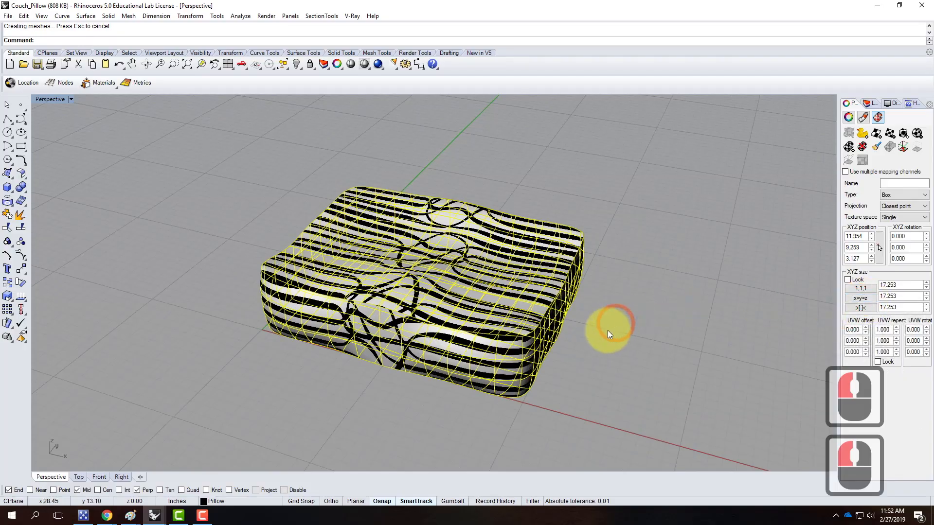
{"action": "right_click_drag", "start_coordinate": [699, 345], "coordinate": [448, 332]}
{"action": "scroll", "coordinate": [445, 332], "scroll_direction": "up", "scroll_amount": 2}
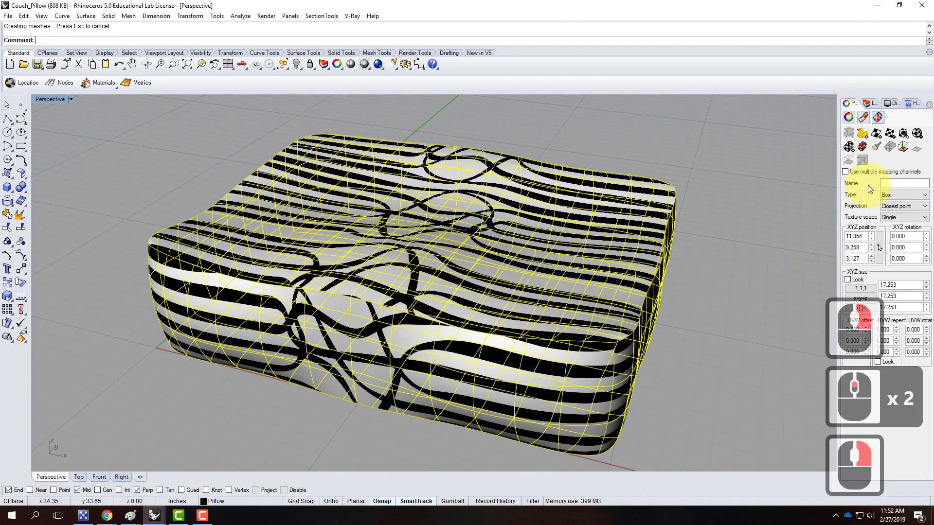
Show the box mapping widget, turn on the gumball, rotate the widget about 53.5° around the vertical axis, and deselect it.
{"action": "left_click", "coordinate": [891, 149]}
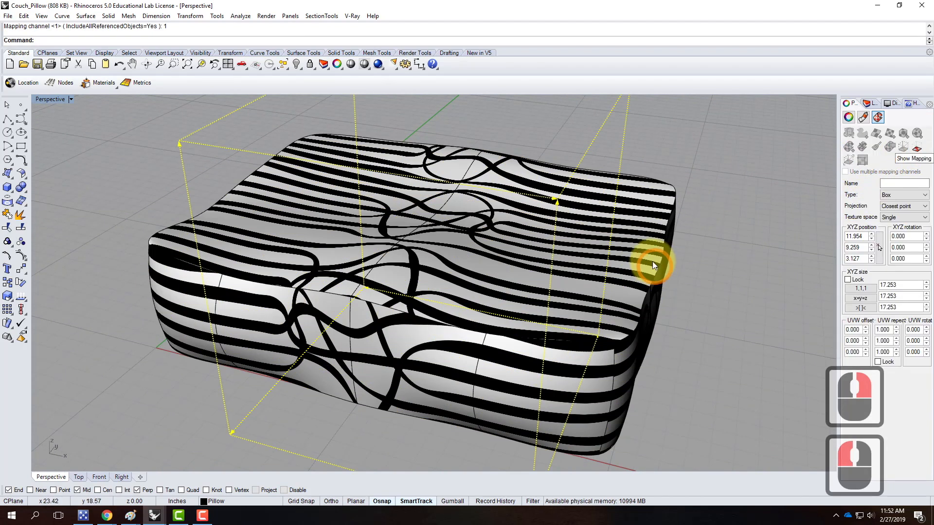
{"action": "left_click", "coordinate": [452, 501]}
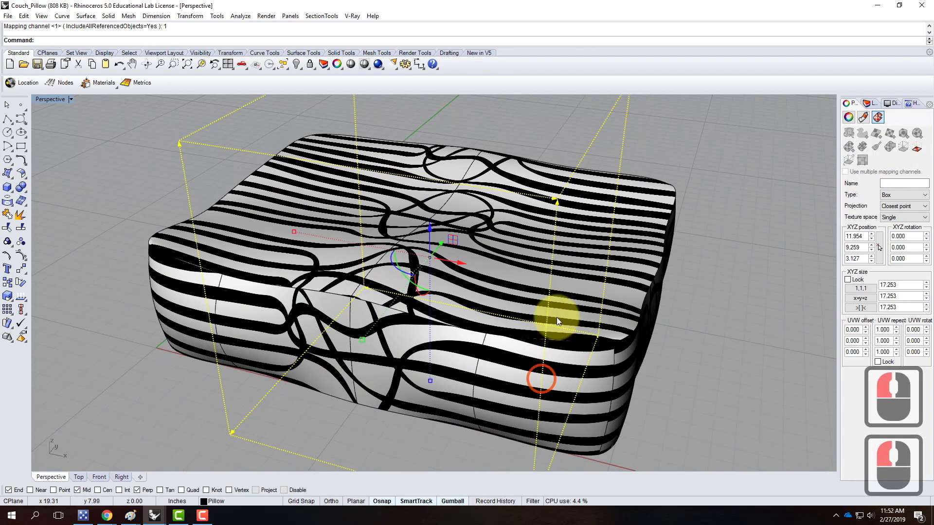
{"action": "left_click_drag", "start_coordinate": [398, 268], "coordinate": [264, 237]}
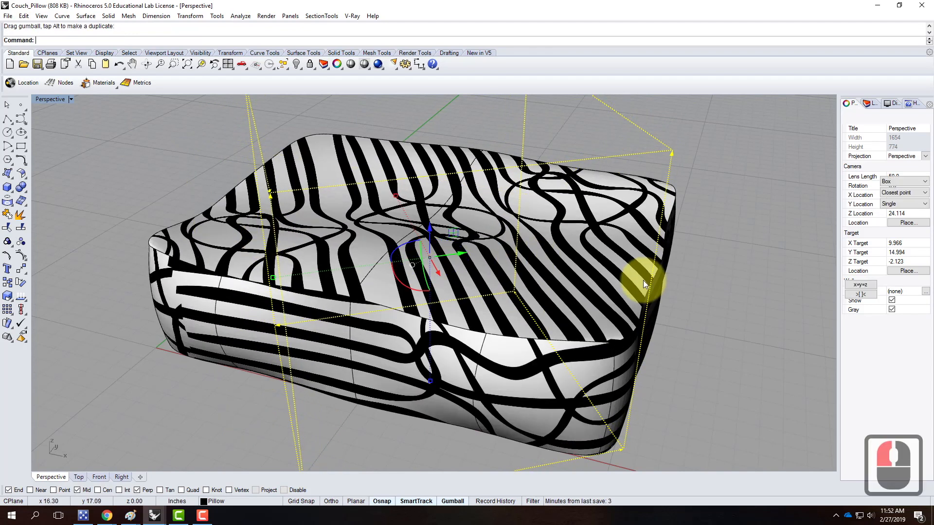
{"action": "left_click", "coordinate": [753, 280]}
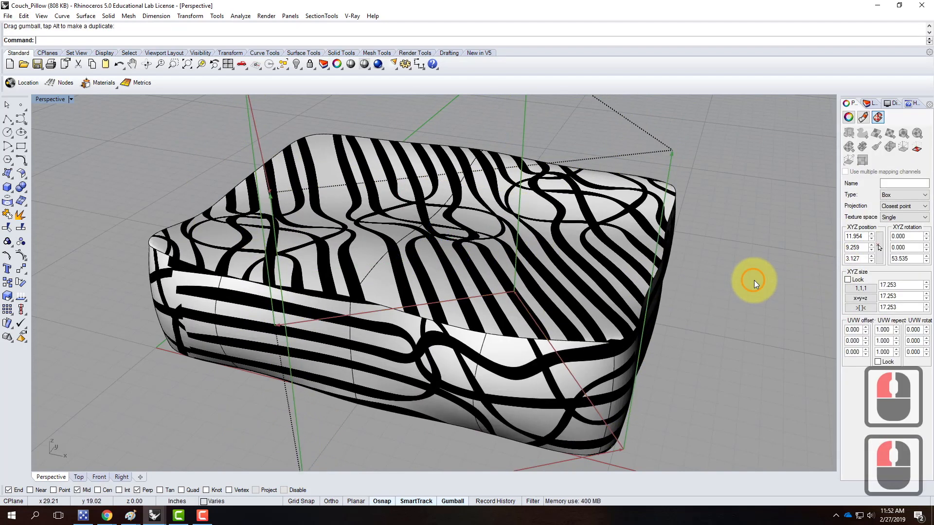
Examine how the rotated swirl pattern runs over the pillow's top edges and around its corners.
{"action": "scroll", "coordinate": [436, 296], "scroll_direction": "up", "scroll_amount": 2}
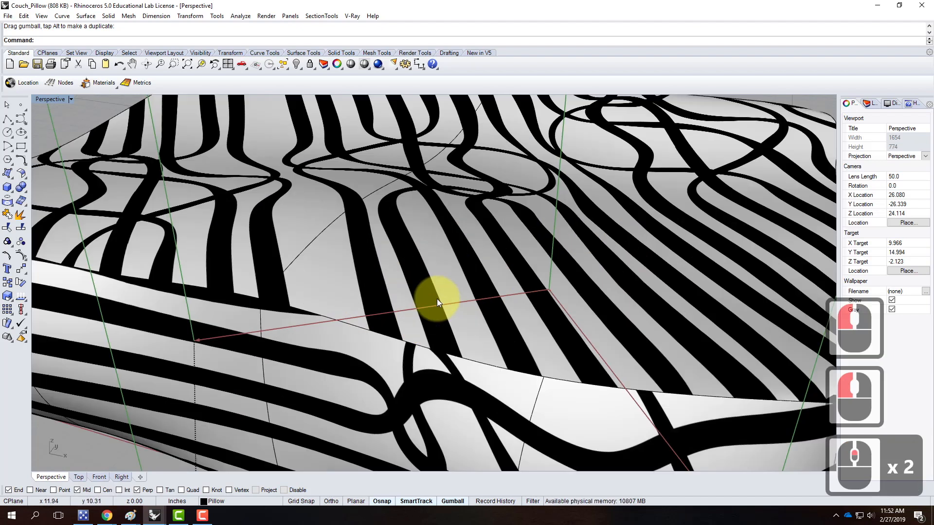
{"action": "right_click_drag", "start_coordinate": [527, 337], "coordinate": [506, 337]}
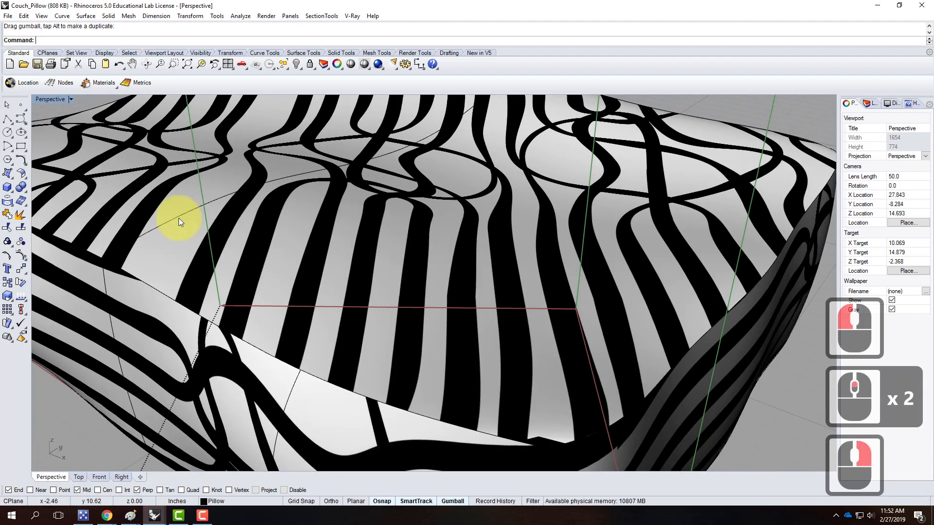
{"action": "scroll", "coordinate": [376, 281], "scroll_direction": "down", "scroll_amount": 2}
{"action": "scroll", "coordinate": [189, 259], "scroll_direction": "up", "scroll_amount": 2}
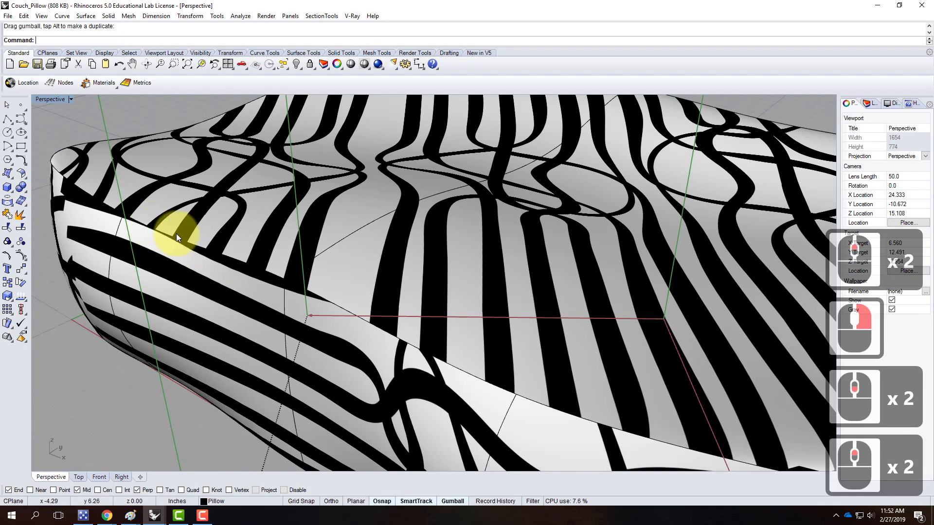
{"action": "right_click_drag", "start_coordinate": [327, 327], "coordinate": [489, 317]}
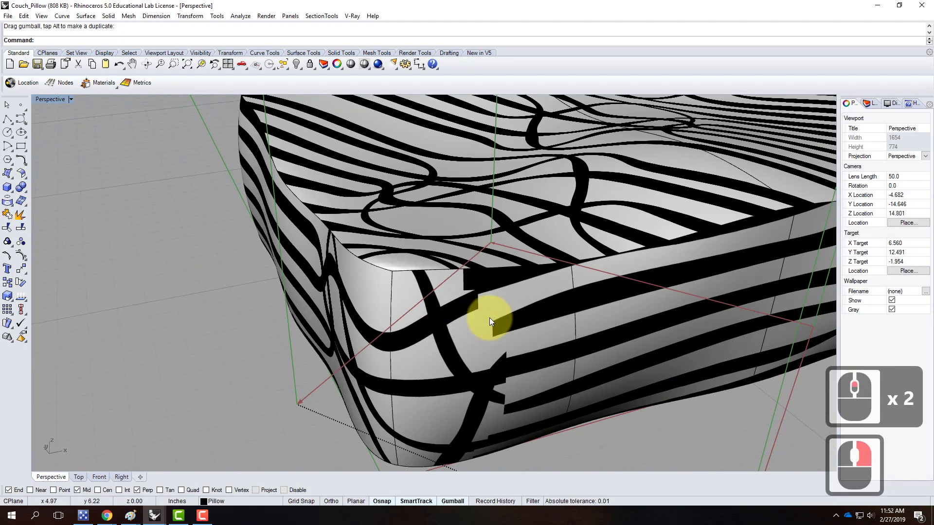
Undo the mapping widget's last rotation and deselect it.
{"action": "right_click_drag", "start_coordinate": [639, 246], "coordinate": [493, 324]}
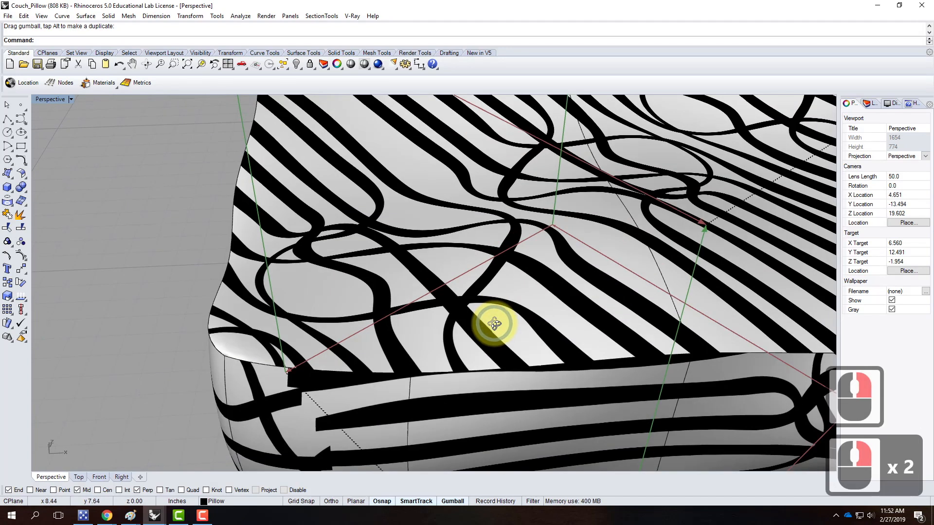
{"action": "key", "text": "ctrl+z"}
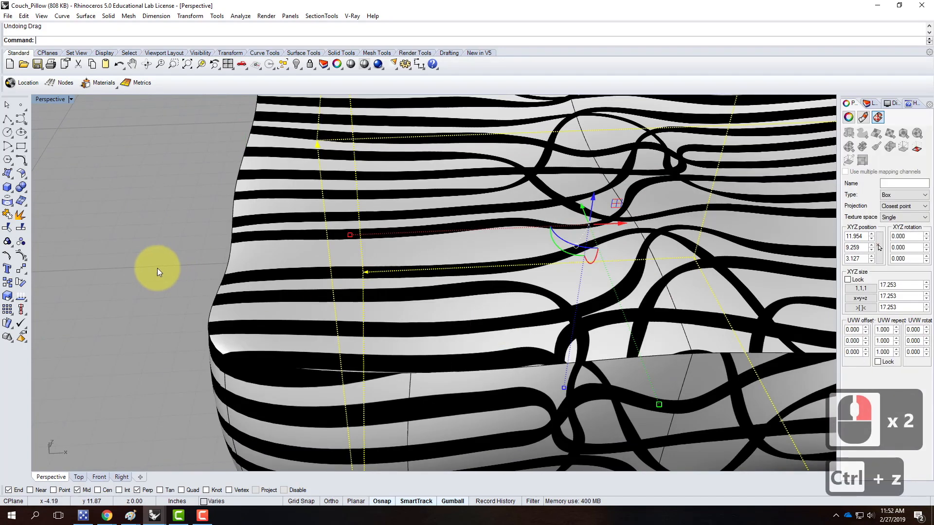
{"action": "scroll", "coordinate": [161, 276], "scroll_direction": "down", "scroll_amount": 2}
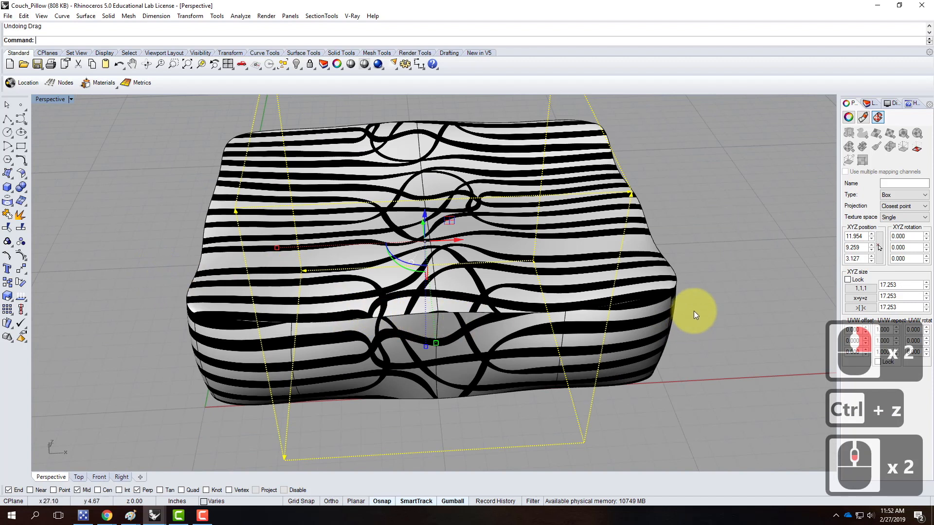
{"action": "left_click", "coordinate": [698, 293]}
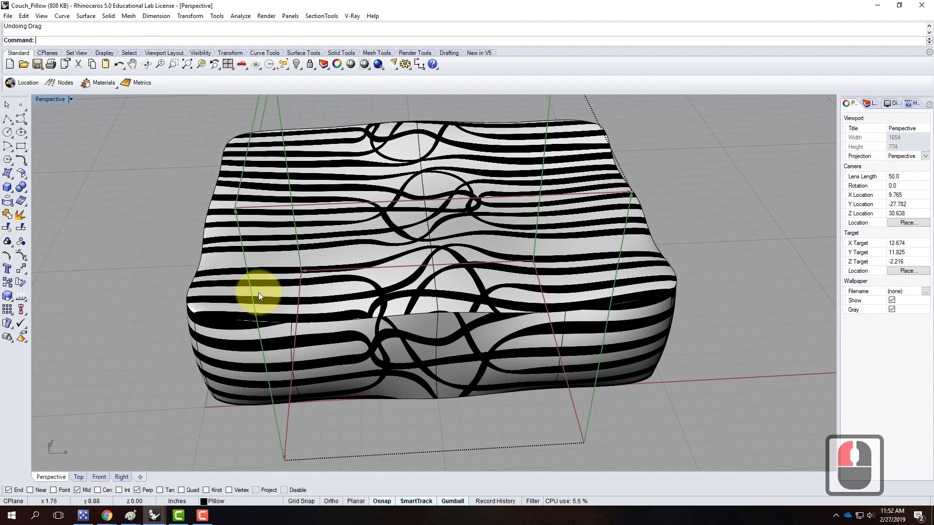
Select all objects, turn off their texture mapping widgets, and clear the selection.
{"action": "key", "text": "ctrl+a"}
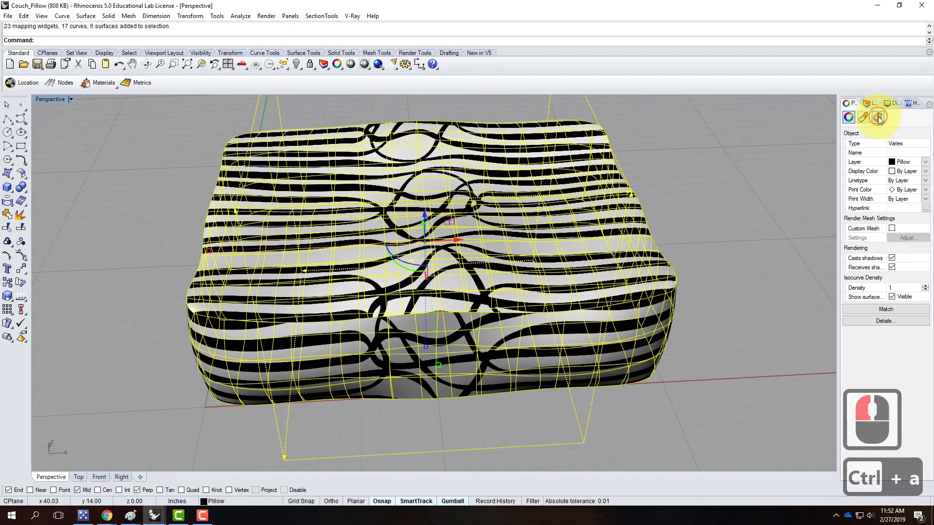
{"action": "left_click", "coordinate": [878, 118]}
{"action": "left_click", "coordinate": [917, 150]}
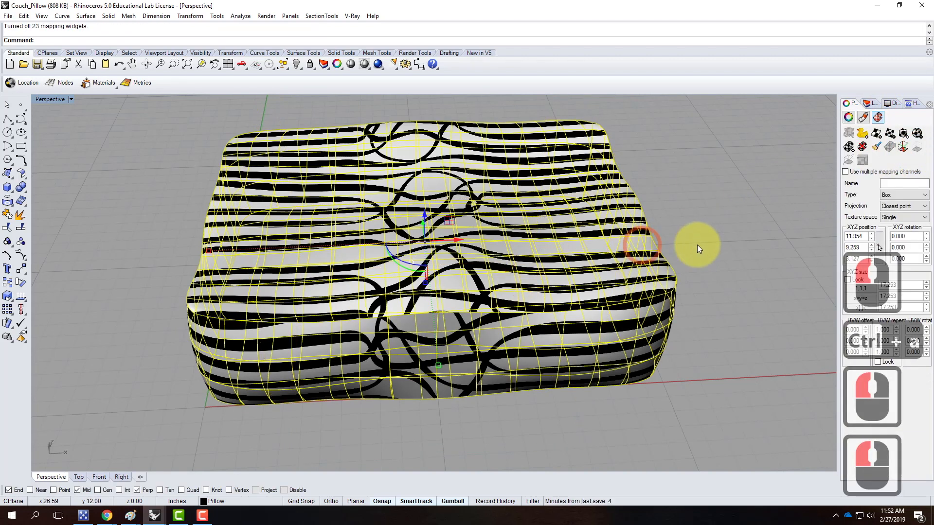
{"action": "left_click", "coordinate": [680, 258]}
Draw a circle with a 1/4" diameter centred on the pillow's top edge at the front corner nearest the origin.
{"action": "scroll", "coordinate": [213, 272], "scroll_direction": "up", "scroll_amount": 4}
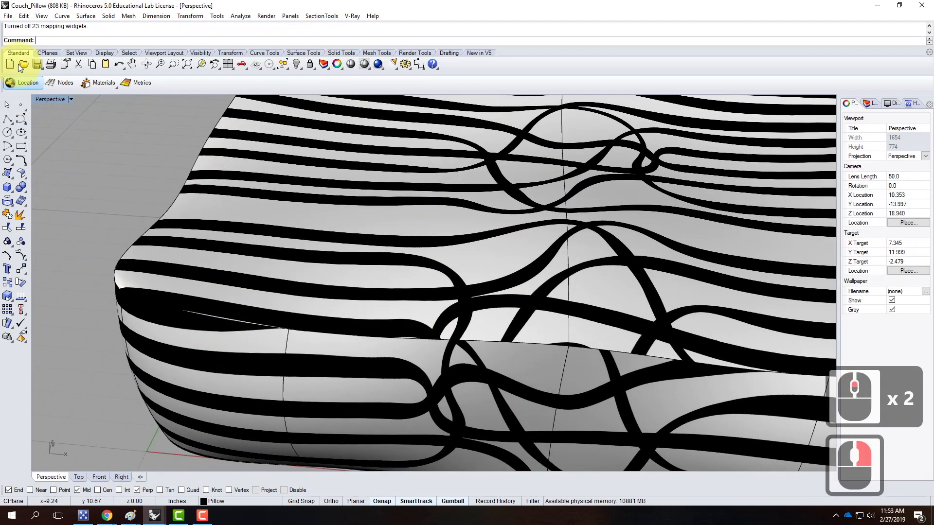
{"action": "left_click", "coordinate": [7, 132]}
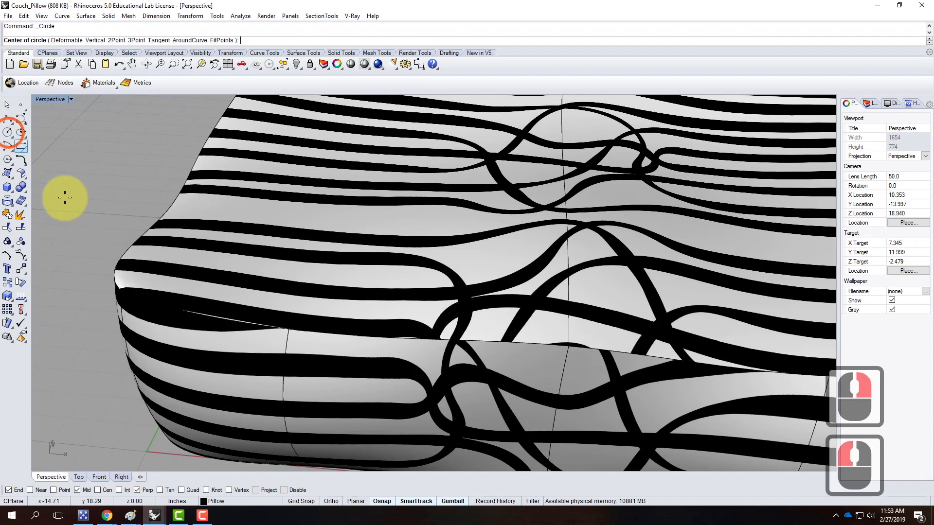
{"action": "left_click", "coordinate": [122, 291]}
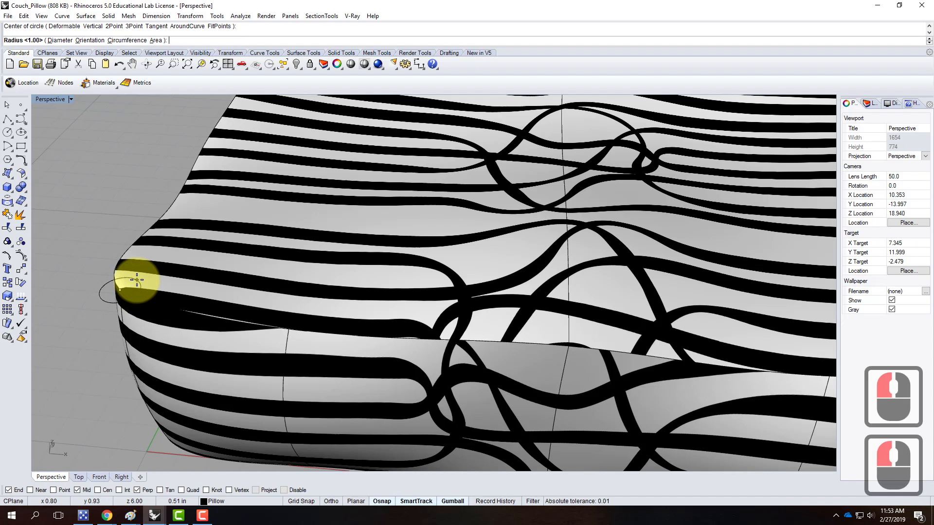
{"action": "type", "text": "d"}
{"action": "key", "text": "Return"}
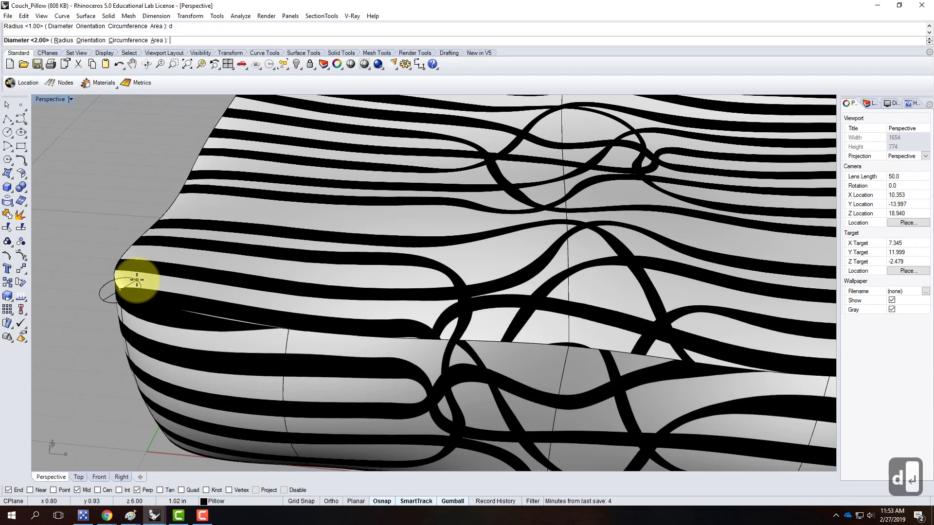
{"action": "type", "text": "1/*47"}
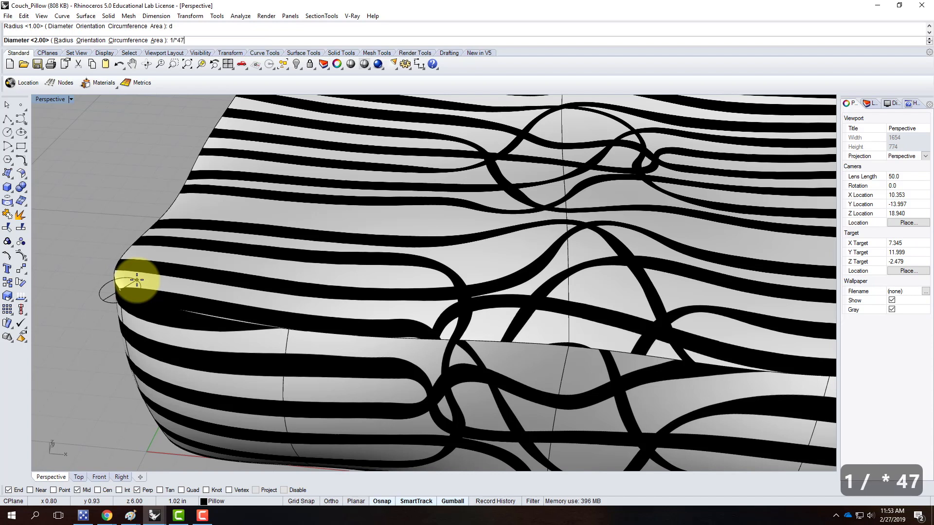
{"action": "key", "text": "BackSpace"}
{"action": "key", "text": "BackSpace"}
{"action": "key", "text": "BackSpace"}
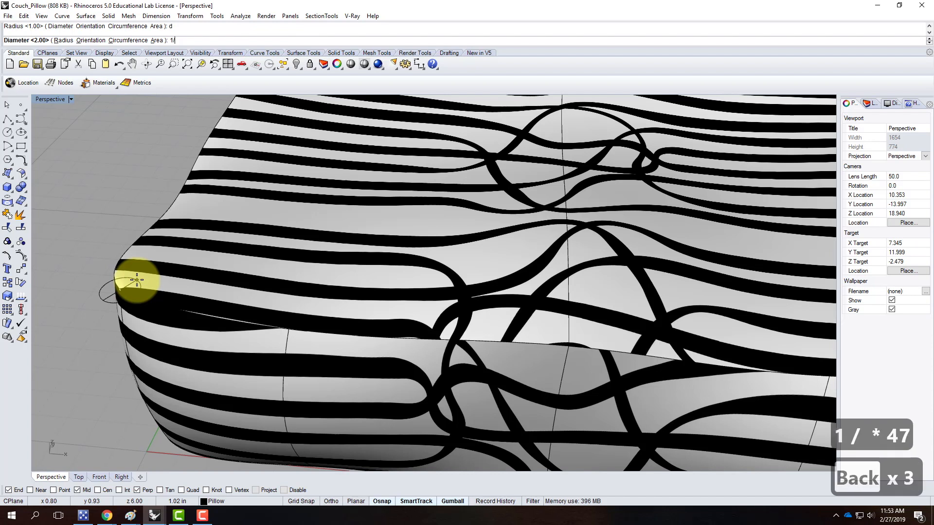
{"action": "type", "text": "4\""}
{"action": "key", "text": "Return"}
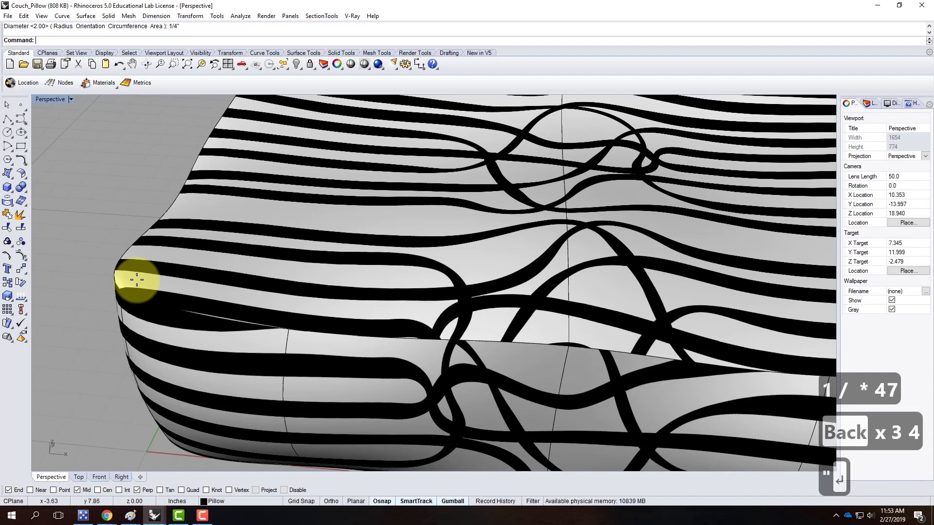
With the small corner circle selected, switch the Perspective viewport to Shaded display and turn off the gumball.
{"action": "left_click", "coordinate": [141, 312]}
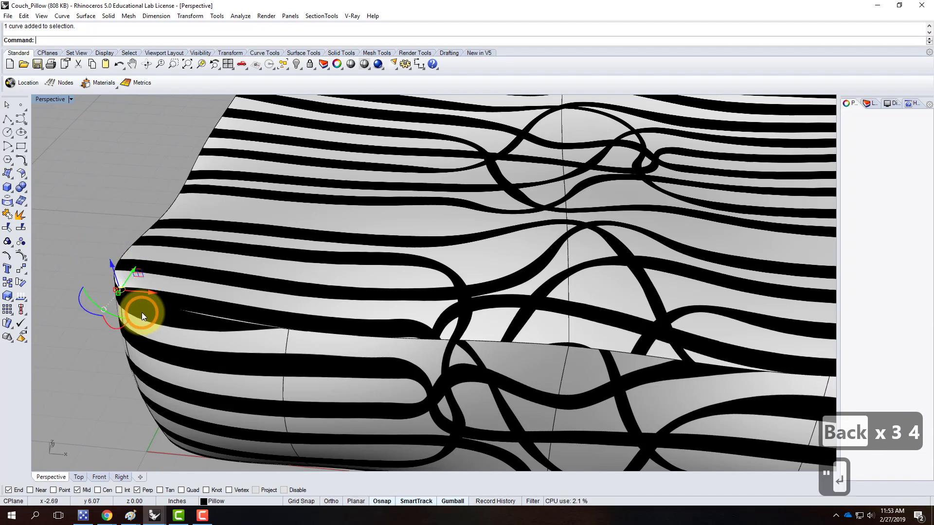
{"action": "left_click", "coordinate": [72, 99]}
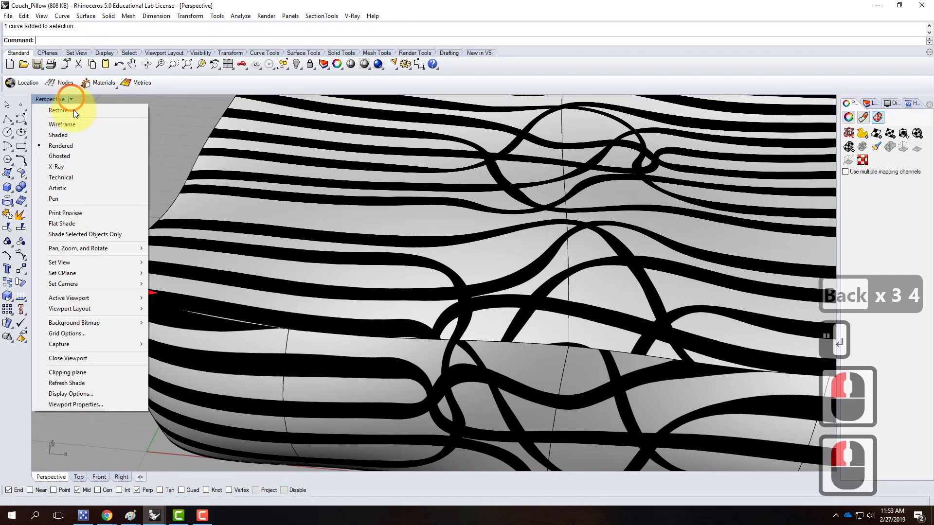
{"action": "left_click", "coordinate": [83, 136]}
{"action": "scroll", "coordinate": [138, 275], "scroll_direction": "up", "scroll_amount": 3}
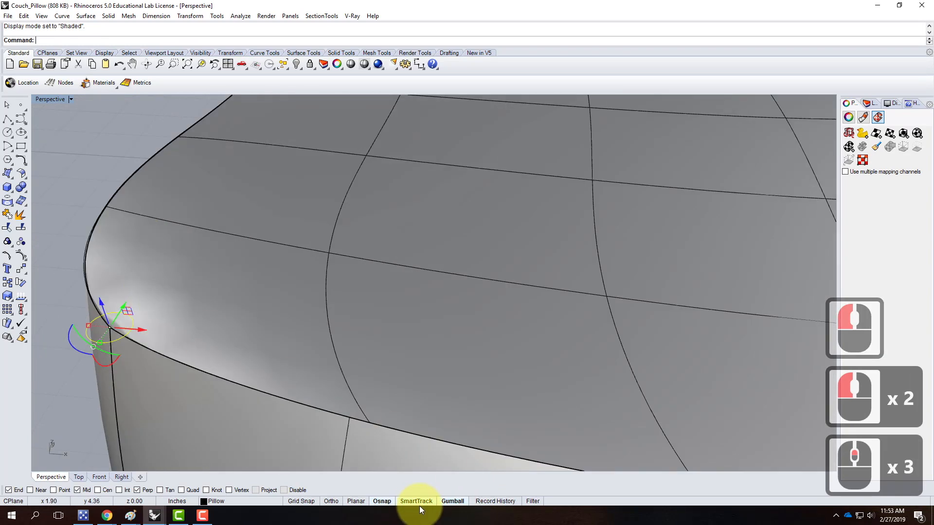
{"action": "left_click", "coordinate": [451, 501]}
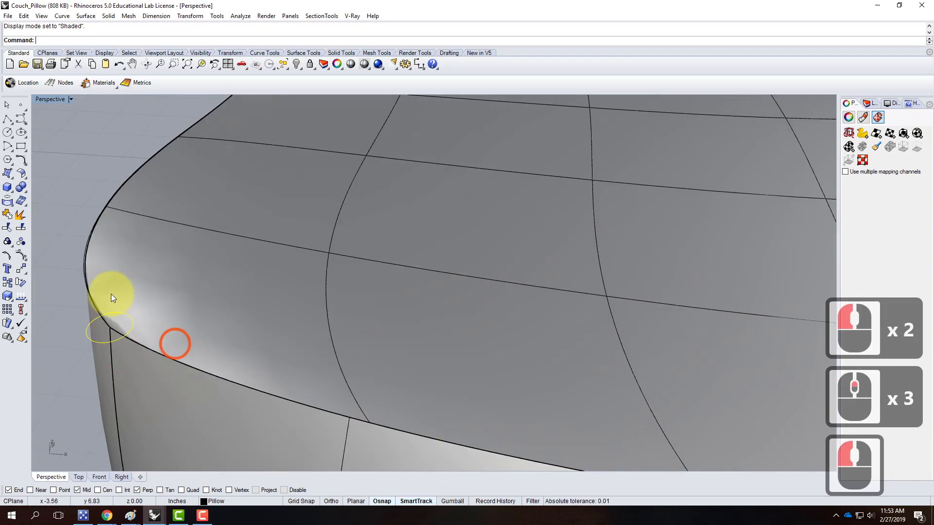
{"action": "scroll", "coordinate": [229, 275], "scroll_direction": "down", "scroll_amount": 3}
{"action": "mouse_move", "coordinate": [188, 278]}
{"action": "right_mouse_down"}
{"action": "mouse_move", "coordinate": [249, 292]}
{"action": "mouse_move", "coordinate": [302, 249]}
{"action": "mouse_move", "coordinate": [327, 250]}
{"action": "mouse_move", "coordinate": [217, 254]}
{"action": "mouse_move", "coordinate": [194, 267]}
{"action": "mouse_move", "coordinate": [194, 281]}
{"action": "right_mouse_up"}
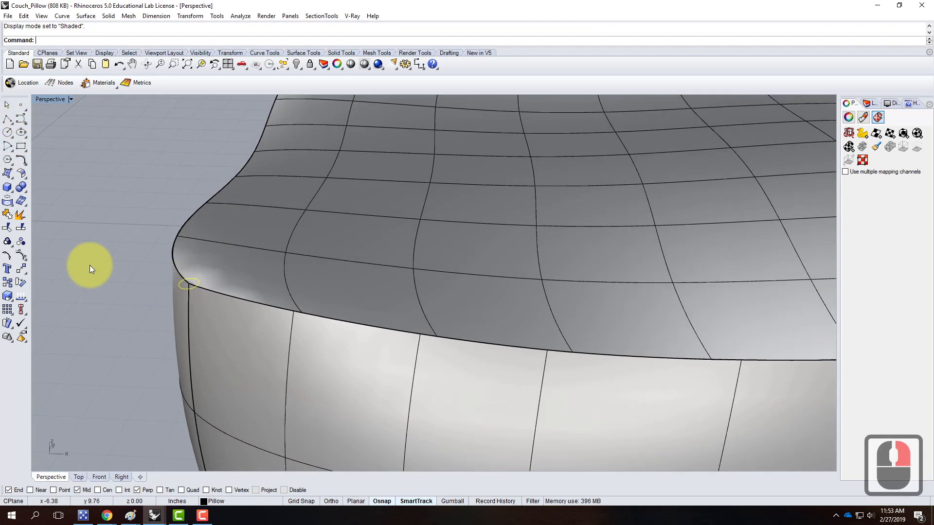
Rotate the corner circle in 3D about a horizontal axis through its centre until it stands upright across the pillow's top edge.
{"action": "type", "text": "rotate3D"}
{"action": "key", "text": "Return"}
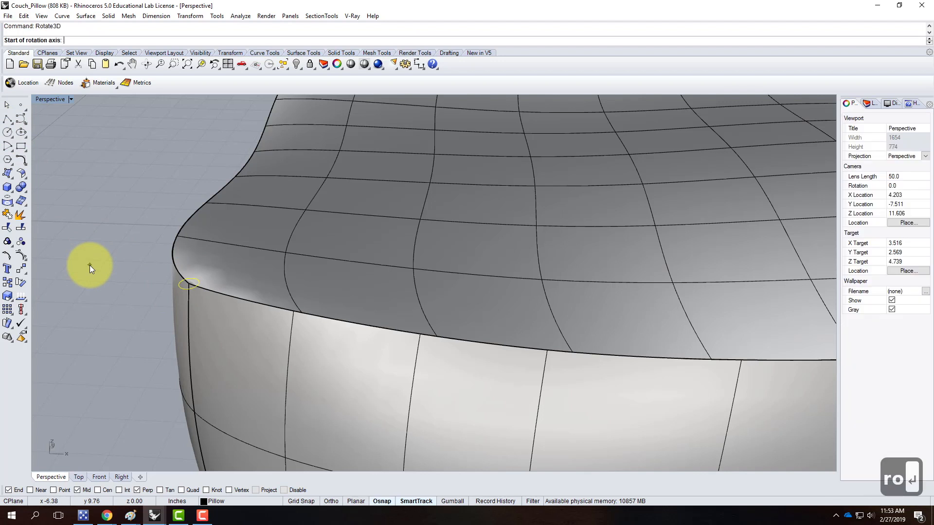
{"action": "left_click", "coordinate": [191, 282]}
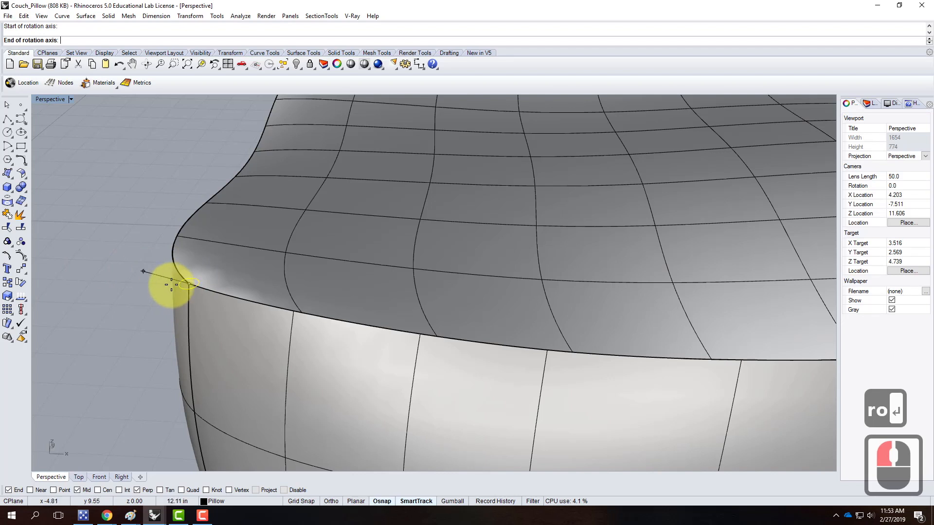
{"action": "right_click_drag", "start_coordinate": [244, 273], "coordinate": [155, 310]}
{"action": "scroll", "coordinate": [155, 311], "scroll_direction": "up", "scroll_amount": 5}
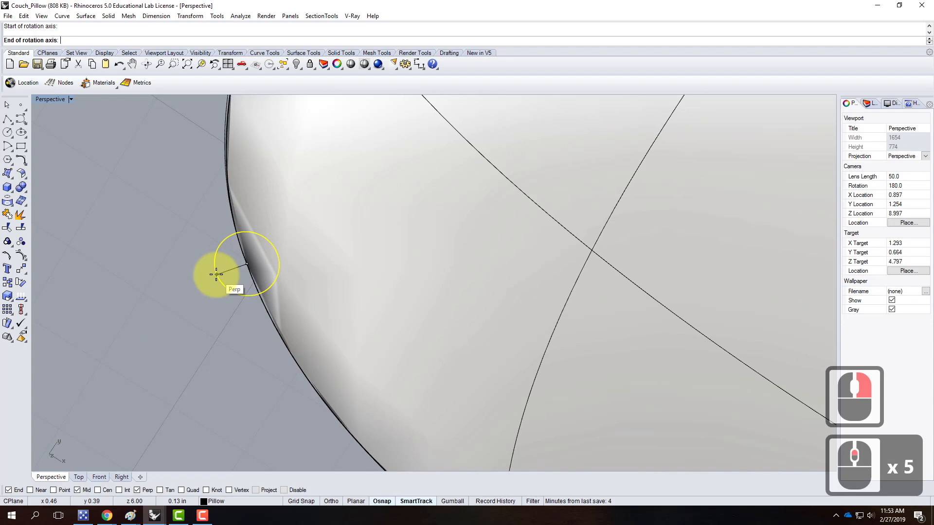
{"action": "left_click", "coordinate": [216, 274]}
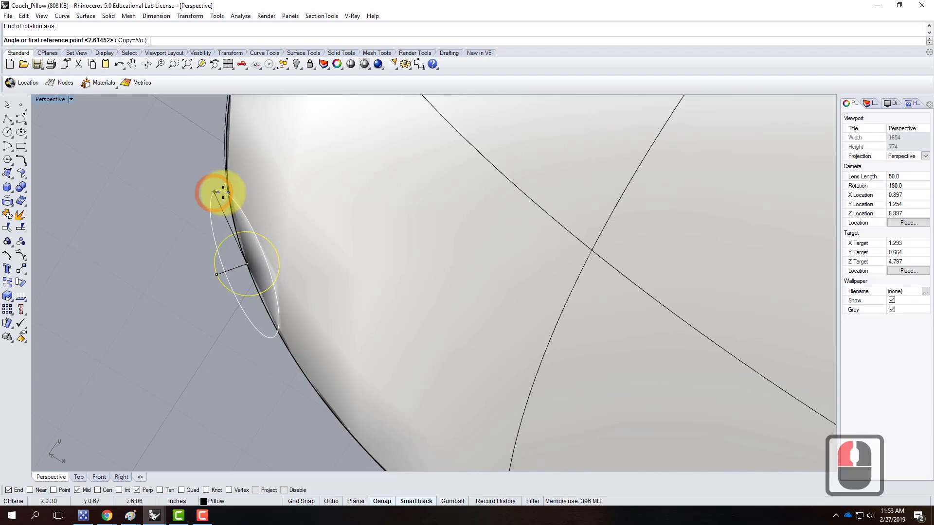
{"action": "right_click_drag", "start_coordinate": [189, 215], "coordinate": [260, 225]}
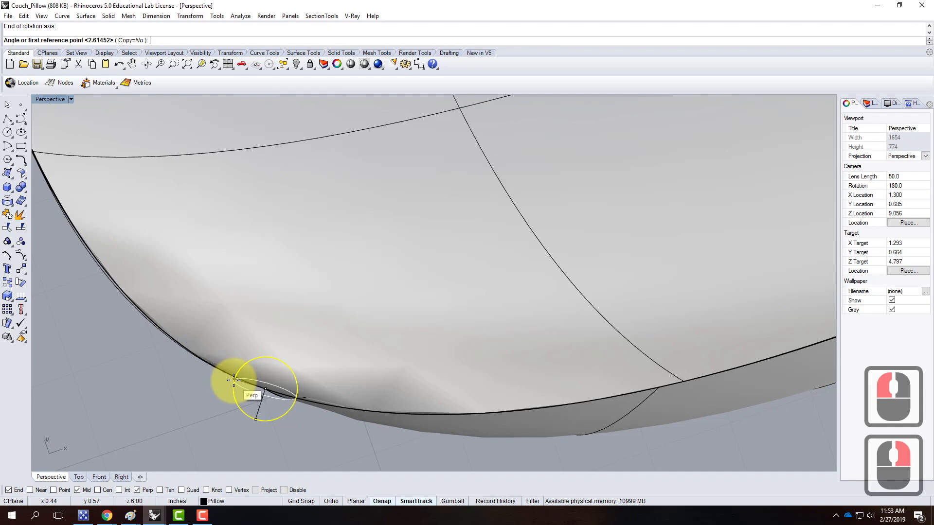
{"action": "left_click", "coordinate": [235, 379]}
{"action": "right_click_drag", "start_coordinate": [302, 390], "coordinate": [244, 394]}
{"action": "scroll", "coordinate": [243, 394], "scroll_direction": "down", "scroll_amount": 2}
{"action": "right_click", "coordinate": [267, 247], "text": "shift"}
{"action": "right_click_drag", "start_coordinate": [186, 320], "coordinate": [136, 296]}
Move the upright circle vertically about 0.09 inches up from the pillow's corner, using the Vertical option.
{"action": "scroll", "coordinate": [254, 223], "scroll_direction": "up", "scroll_amount": 5}
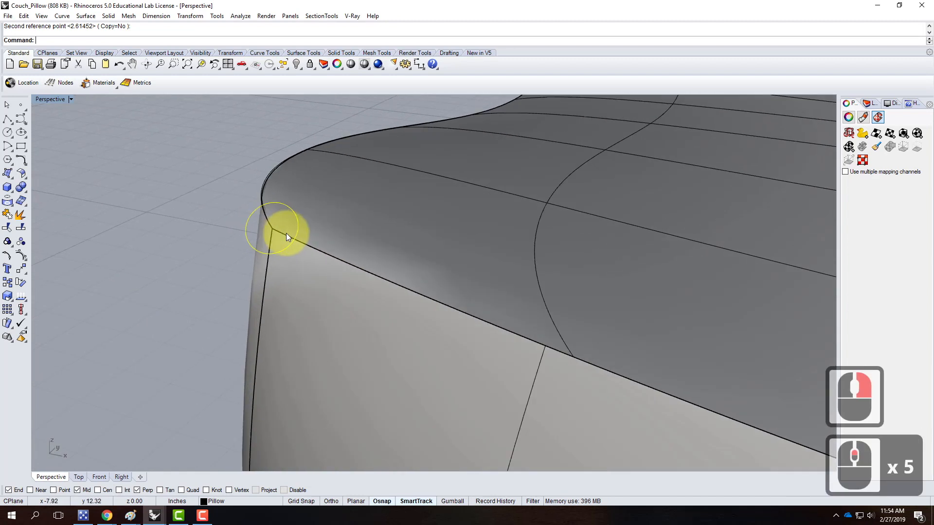
{"action": "type", "text": "move"}
{"action": "key", "text": "Return"}
{"action": "type", "text": "v"}
{"action": "key", "text": "Return"}
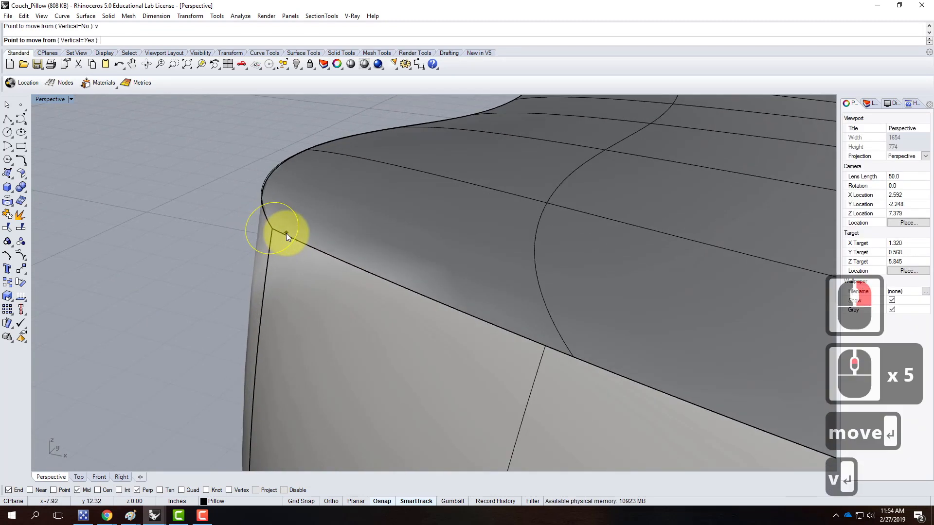
{"action": "left_click", "coordinate": [307, 283]}
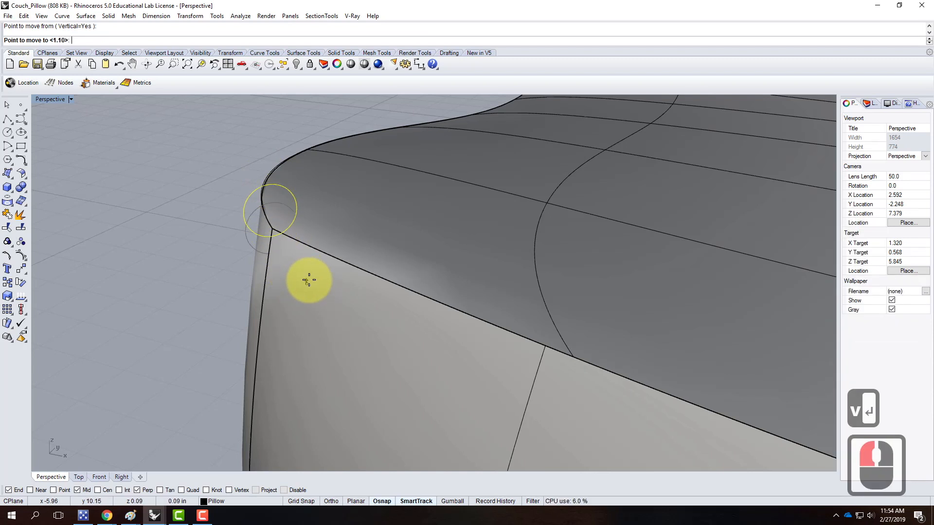
{"action": "left_click", "coordinate": [309, 278]}
Draw a .25" diameter circle centred on the pillow's top corner at the other end of the front edge.
{"action": "right_click_drag", "start_coordinate": [382, 241], "coordinate": [415, 232]}
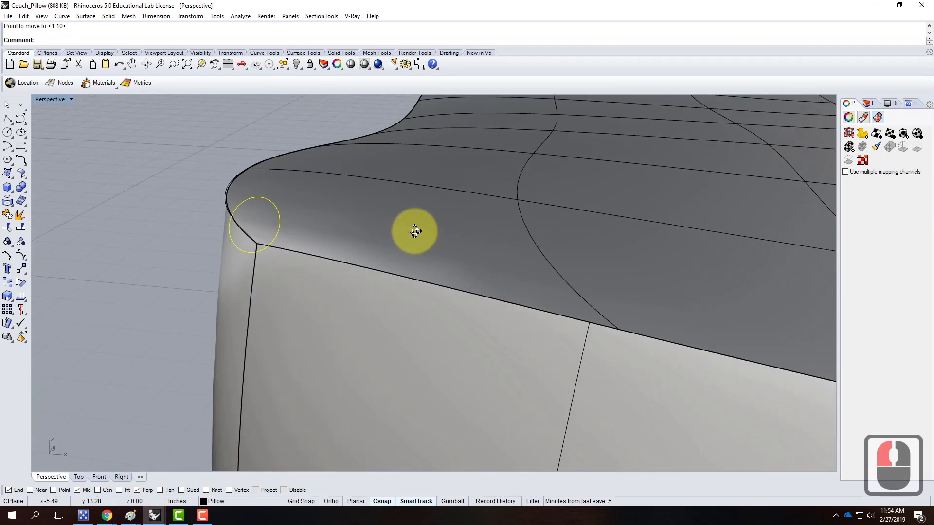
{"action": "scroll", "coordinate": [246, 235], "scroll_direction": "down", "scroll_amount": 3}
{"action": "right_click_drag", "start_coordinate": [272, 243], "coordinate": [375, 246]}
{"action": "scroll", "coordinate": [243, 347], "scroll_direction": "down", "scroll_amount": 8}
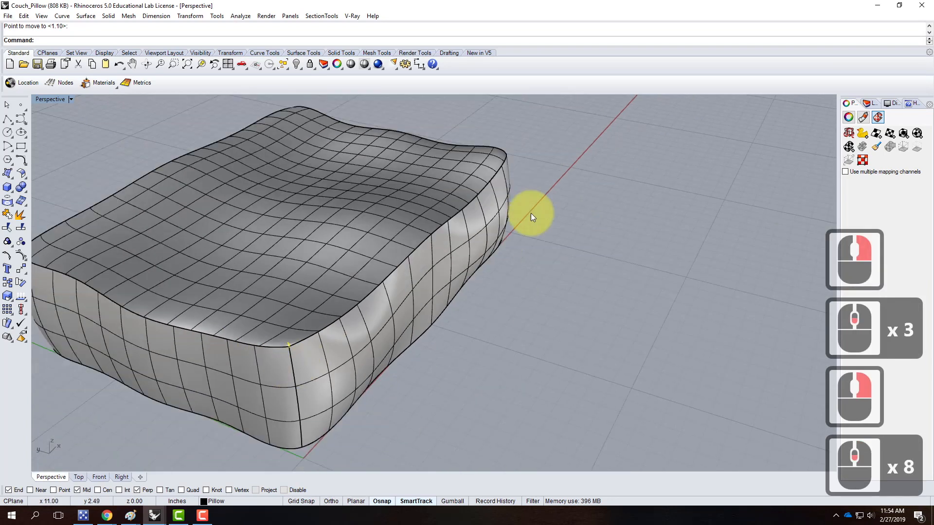
{"action": "scroll", "coordinate": [498, 147], "scroll_direction": "up", "scroll_amount": 4}
{"action": "right_click_drag", "start_coordinate": [486, 183], "coordinate": [257, 185]}
{"action": "scroll", "coordinate": [256, 185], "scroll_direction": "down", "scroll_amount": 9}
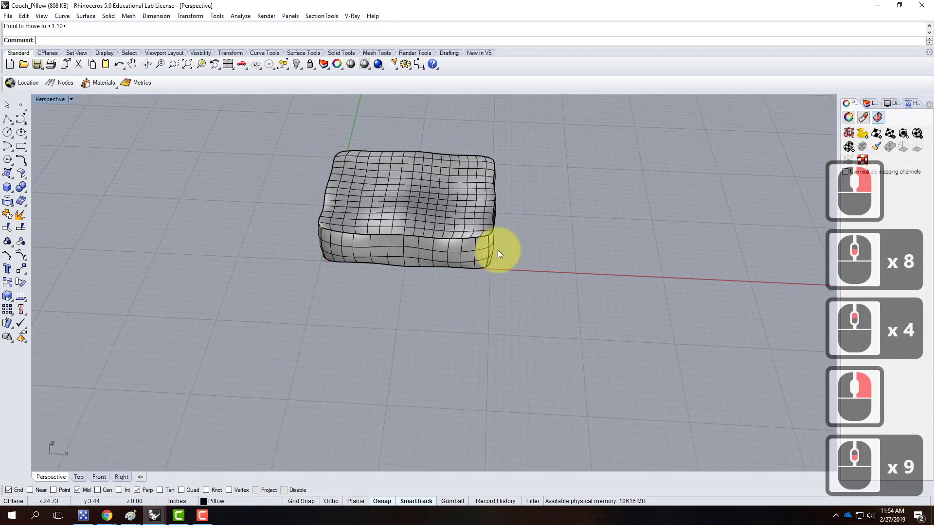
{"action": "scroll", "coordinate": [498, 250], "scroll_direction": "up", "scroll_amount": 9}
{"action": "right_click_drag", "start_coordinate": [539, 272], "coordinate": [365, 267]}
{"action": "scroll", "coordinate": [448, 329], "scroll_direction": "down", "scroll_amount": 5}
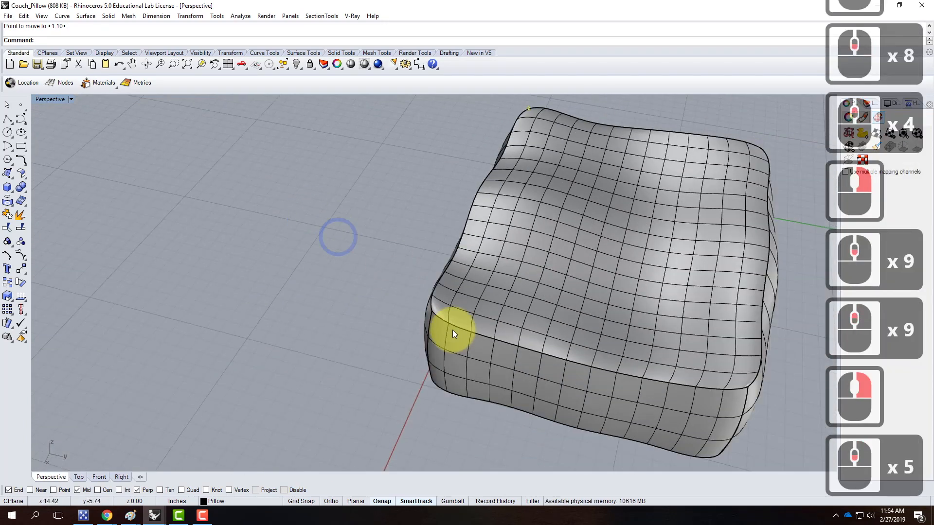
{"action": "scroll", "coordinate": [419, 294], "scroll_direction": "up", "scroll_amount": 8}
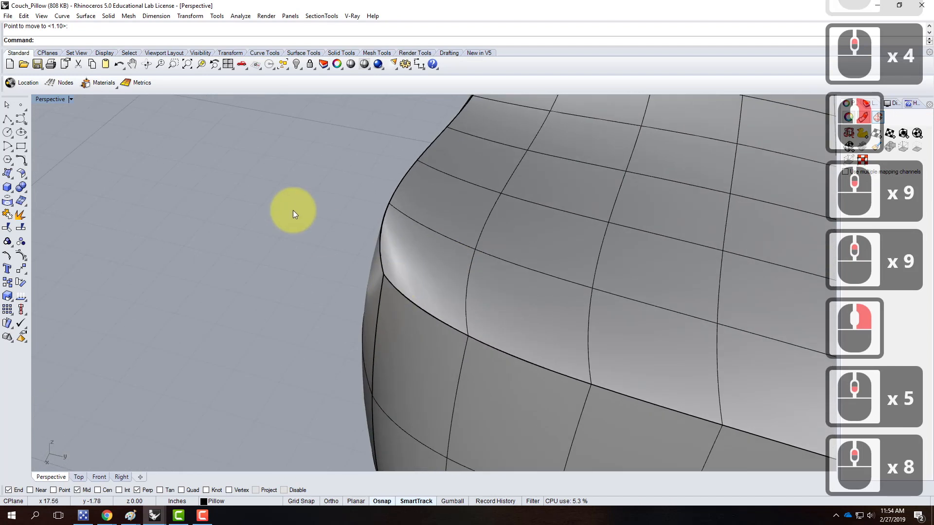
{"action": "left_click", "coordinate": [7, 132]}
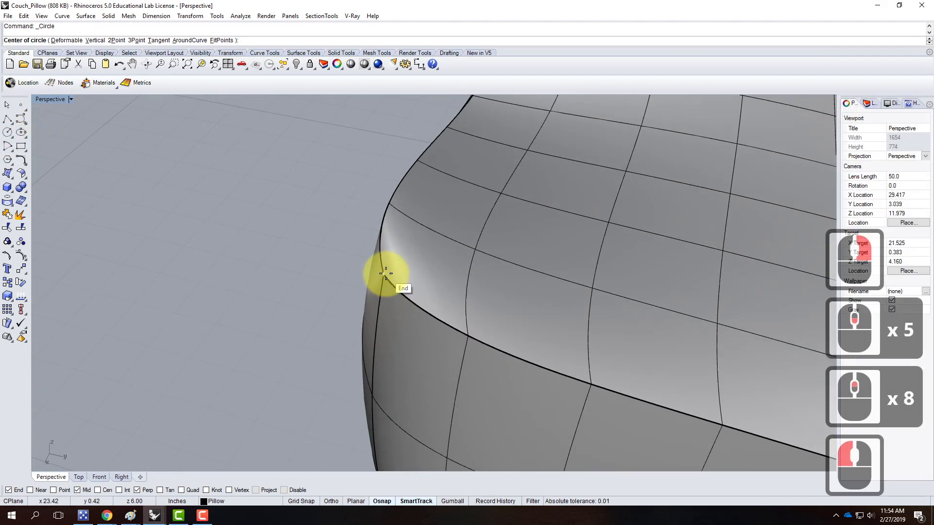
{"action": "left_click", "coordinate": [383, 274]}
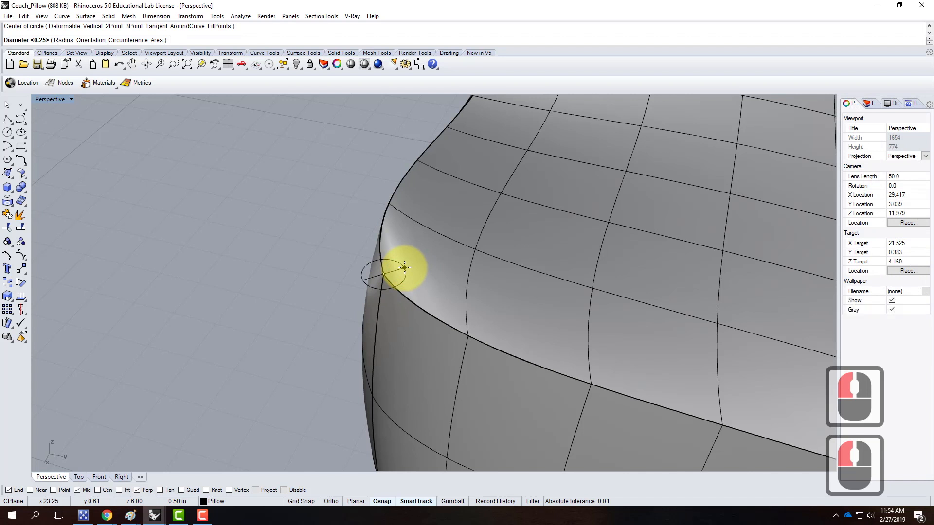
{"action": "type", "text": ".25\""}
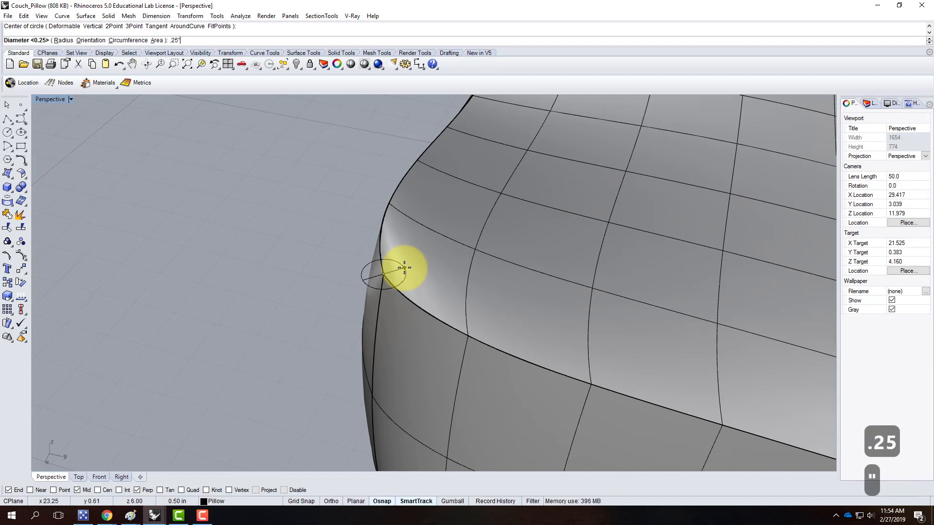
{"action": "key", "text": "Return"}
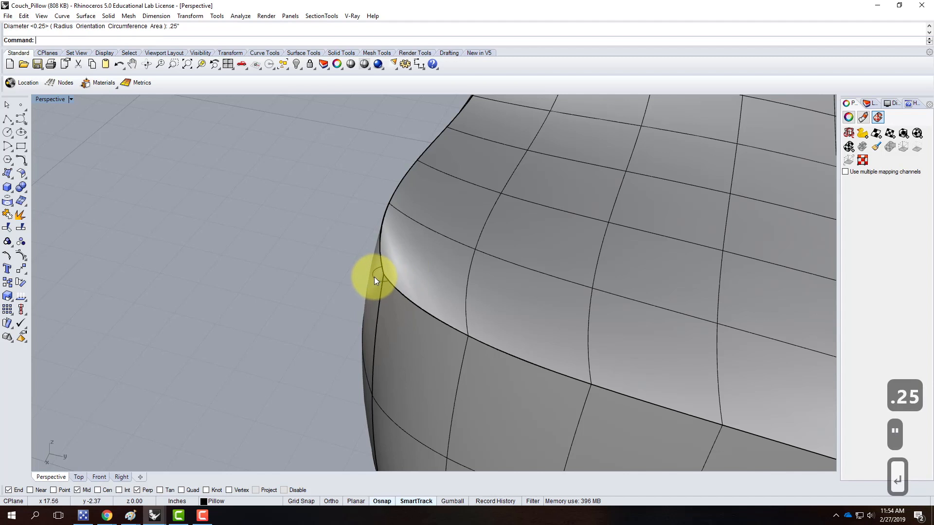
Rotate the new corner circle in 3D about an axis from its centre to a quadrant point until it stands upright, with Quad snap on and Perp off.
{"action": "left_click", "coordinate": [375, 276]}
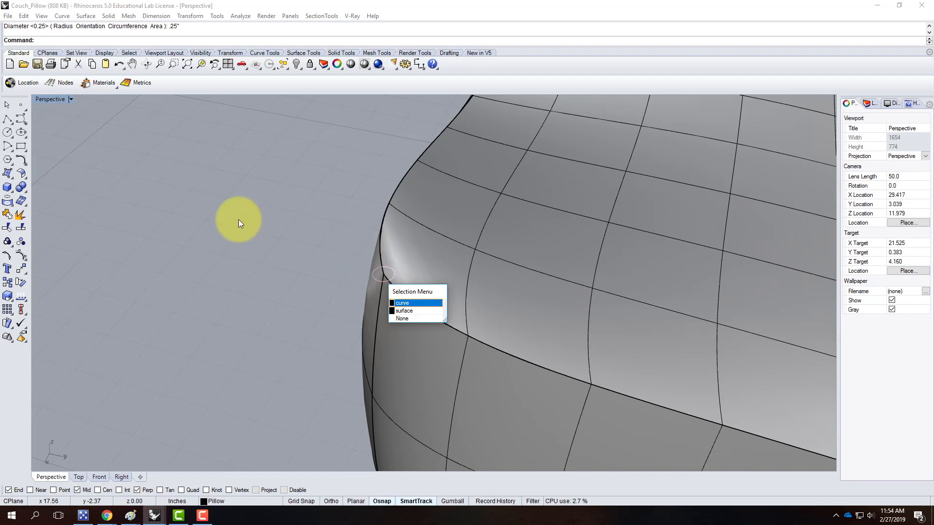
{"action": "left_click", "coordinate": [405, 304]}
{"action": "type", "text": "rotate3d"}
{"action": "key", "text": "Return"}
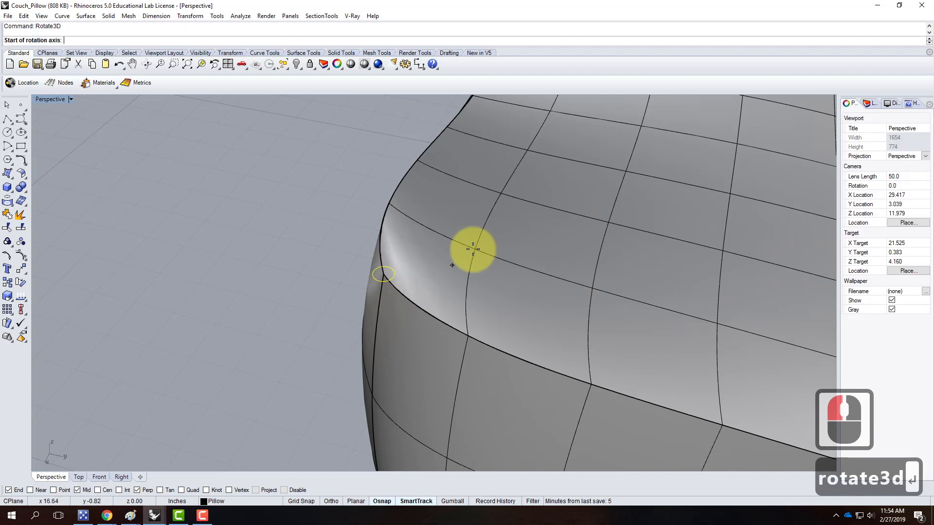
{"action": "left_click", "coordinate": [384, 273]}
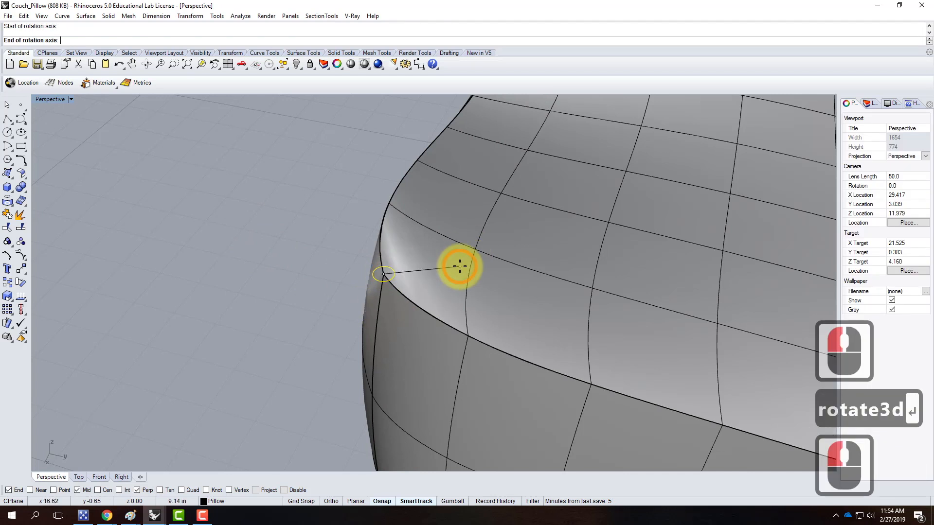
{"action": "scroll", "coordinate": [459, 266], "scroll_direction": "up", "scroll_amount": 3}
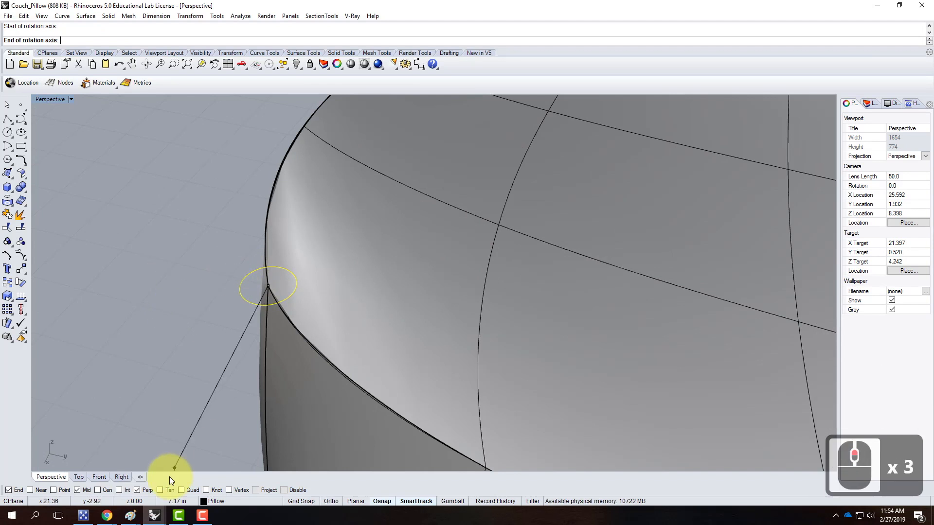
{"action": "left_click", "coordinate": [181, 490]}
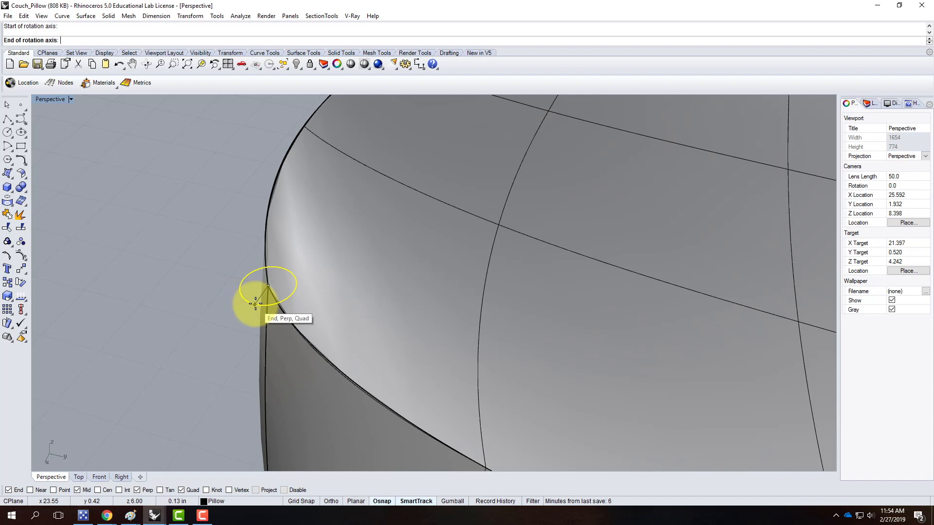
{"action": "left_click", "coordinate": [139, 490]}
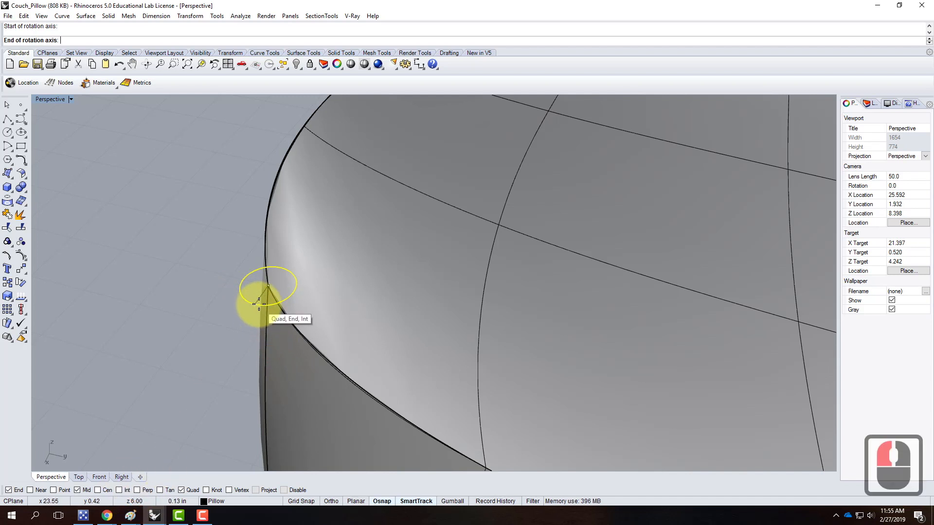
{"action": "left_click", "coordinate": [259, 304]}
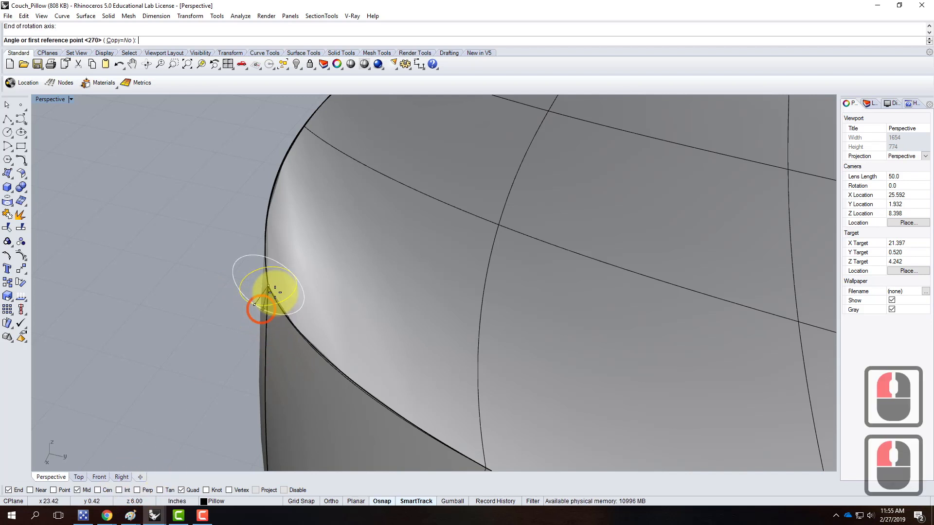
{"action": "left_click", "coordinate": [247, 274]}
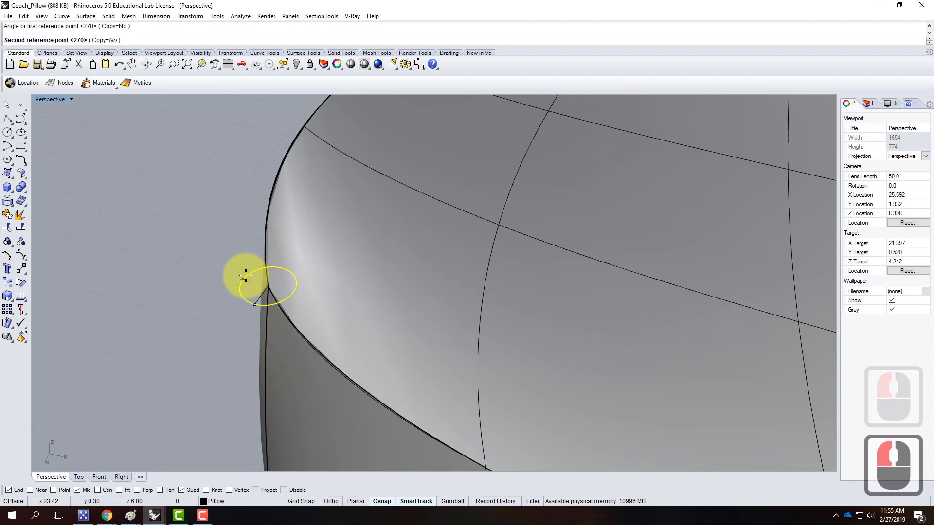
{"action": "left_click", "coordinate": [273, 242]}
{"action": "left_click", "coordinate": [270, 296], "text": "shift"}
{"action": "right_click", "coordinate": [271, 284]}
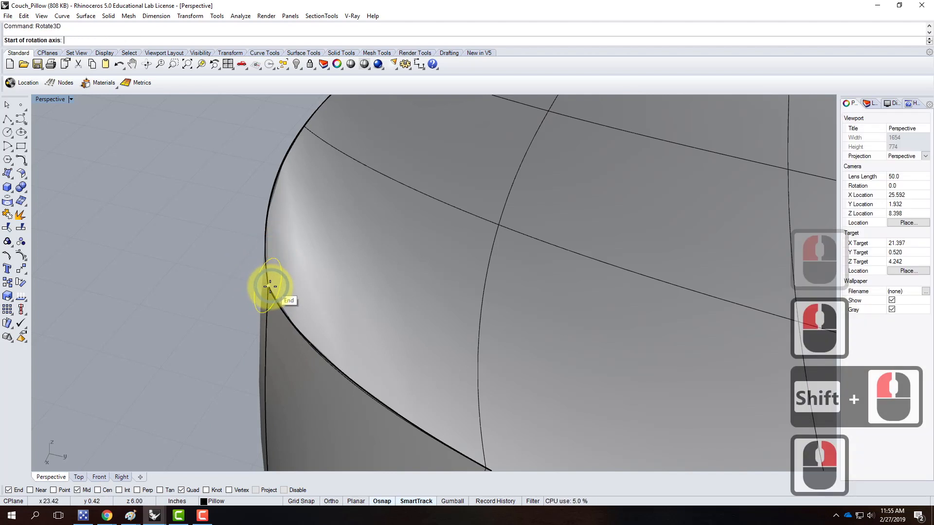
{"action": "left_click", "coordinate": [269, 285]}
{"action": "key", "text": "Escape"}
{"action": "key", "text": "Escape"}
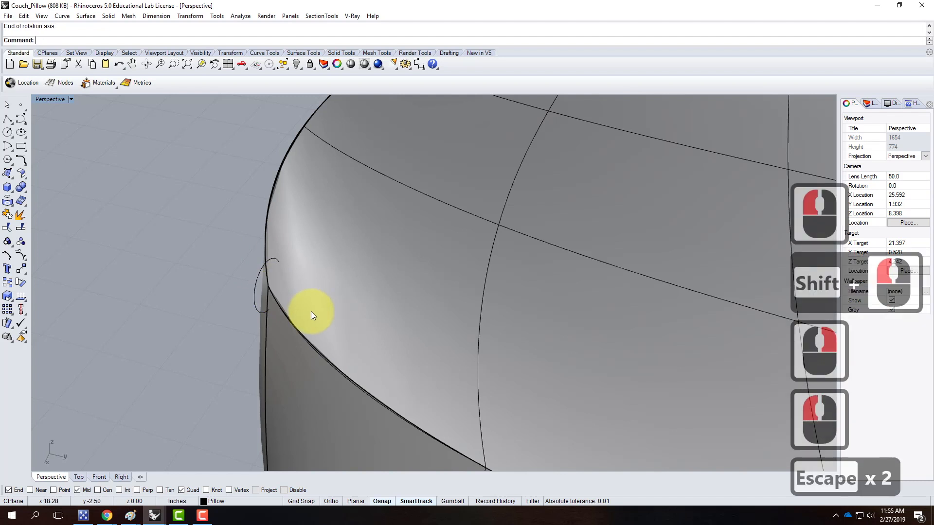
Rotate the upright circle in plan about the pillow's corner, using the Top view, until it lines up with the corner's diagonal seam.
{"action": "left_click", "coordinate": [254, 286]}
{"action": "type", "text": "rotate3"}
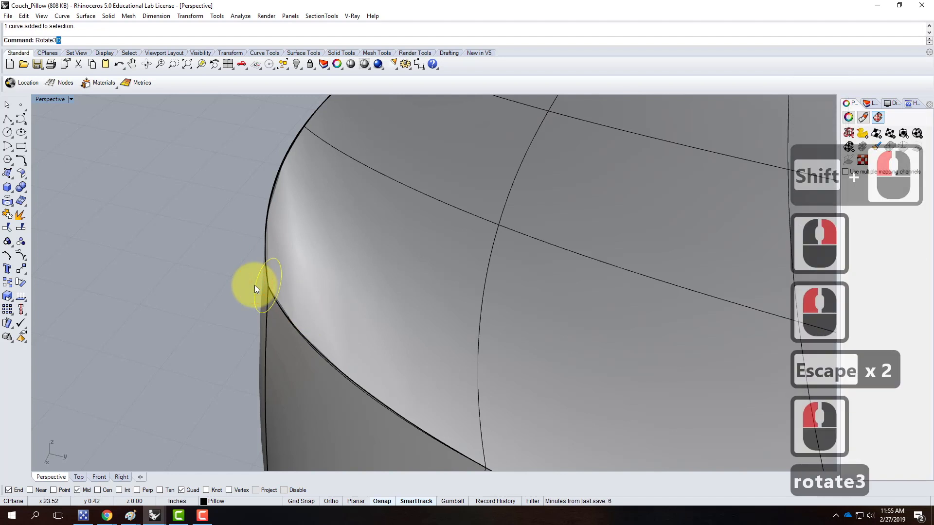
{"action": "key", "text": "BackSpace"}
{"action": "key", "text": "BackSpace"}
{"action": "type", "text": "e"}
{"action": "key", "text": "Return"}
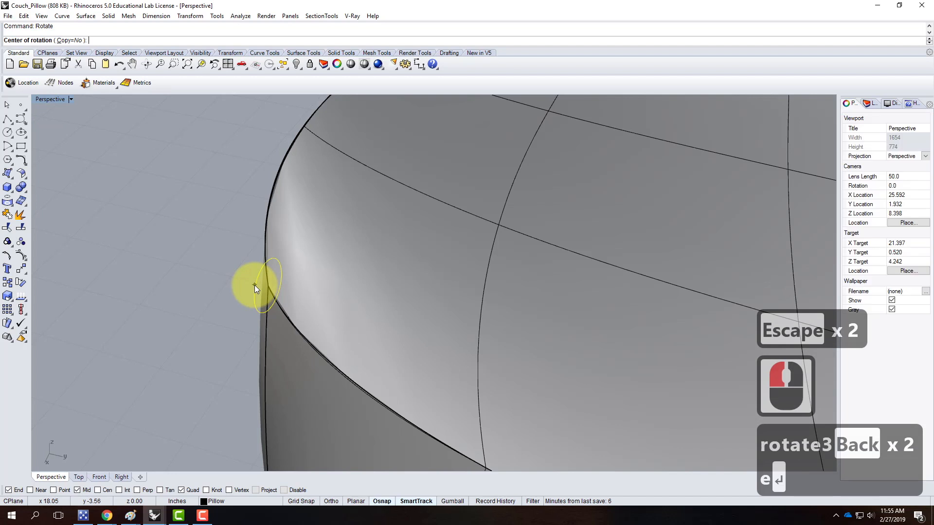
{"action": "left_click", "coordinate": [268, 287]}
{"action": "left_click", "coordinate": [248, 303]}
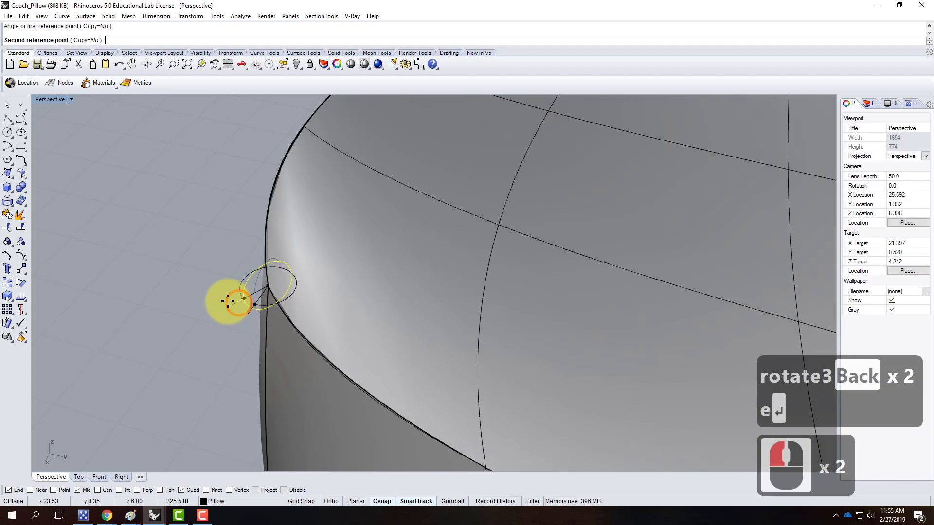
{"action": "right_click_drag", "start_coordinate": [214, 270], "coordinate": [211, 302]}
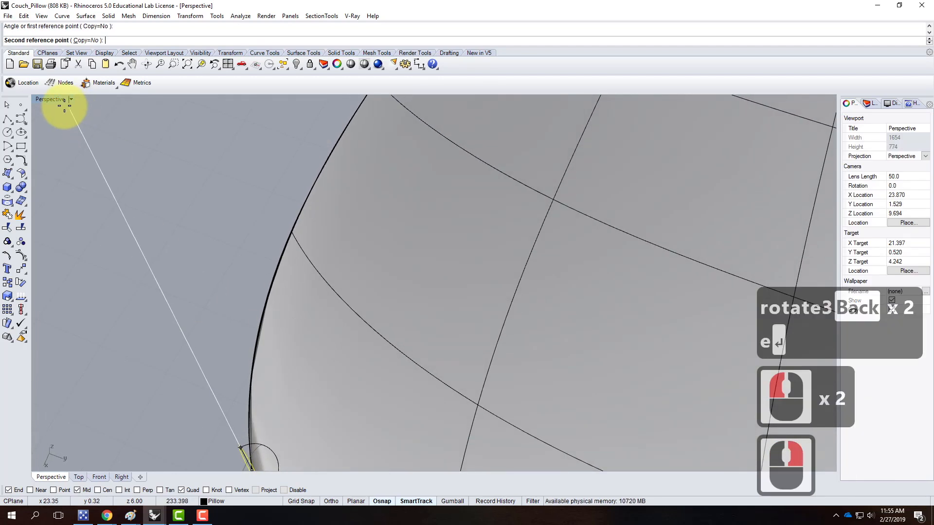
{"action": "double_click", "coordinate": [55, 99]}
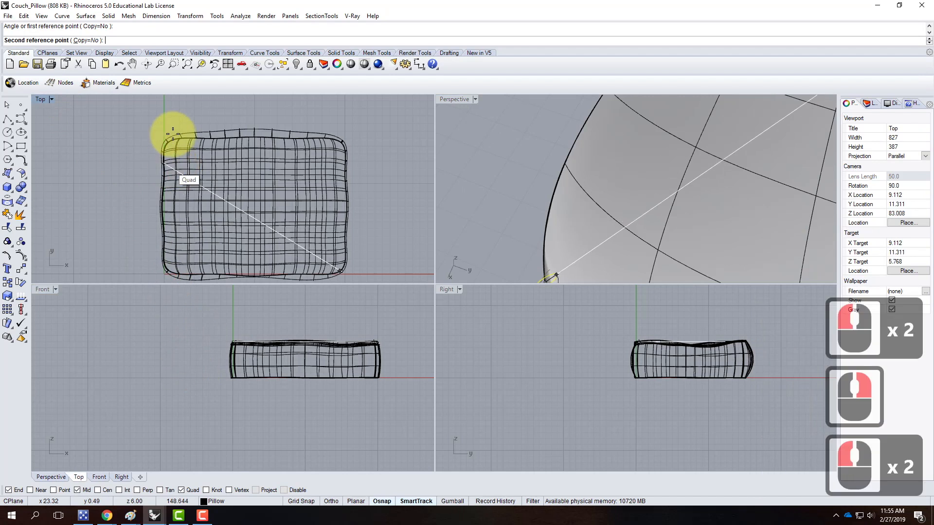
{"action": "scroll", "coordinate": [313, 254], "scroll_direction": "up", "scroll_amount": 12}
{"action": "scroll", "coordinate": [264, 226], "scroll_direction": "up", "scroll_amount": 4}
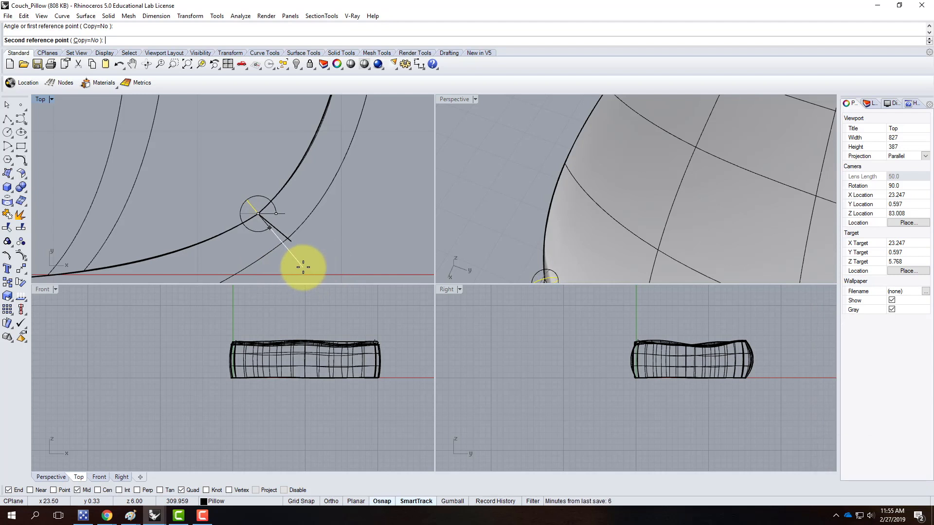
{"action": "left_click", "coordinate": [350, 271]}
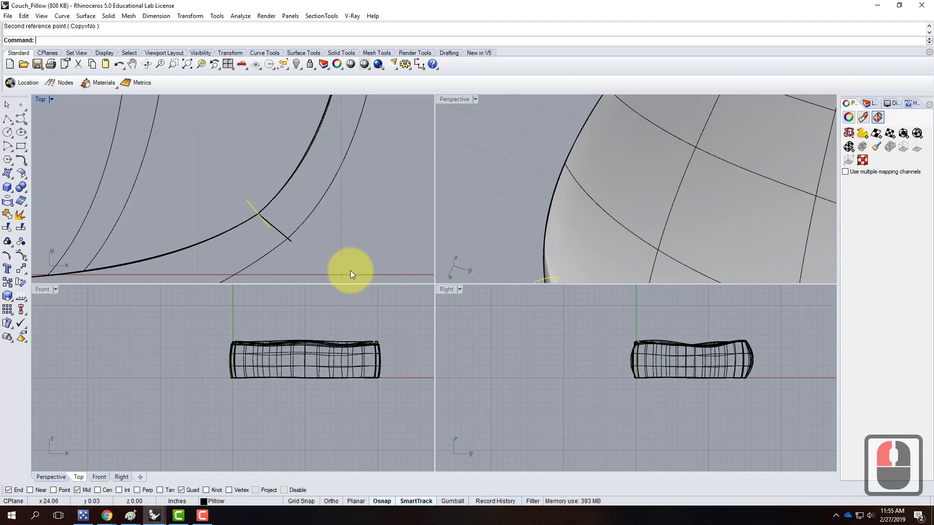
Maximize the Perspective viewport and inspect the upright profile circle at the other end of the pillow's front edge.
{"action": "scroll", "coordinate": [504, 240], "scroll_direction": "down", "scroll_amount": 4}
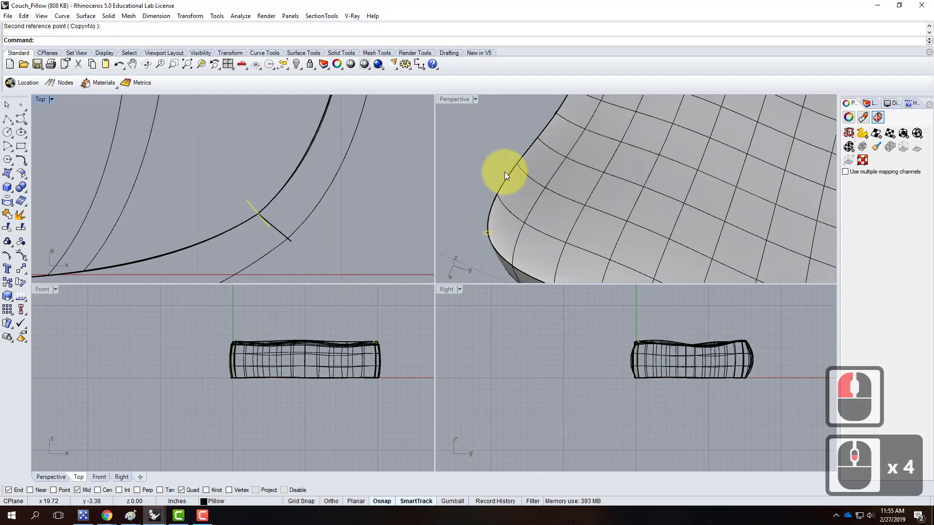
{"action": "scroll", "coordinate": [504, 171], "scroll_direction": "down", "scroll_amount": 9}
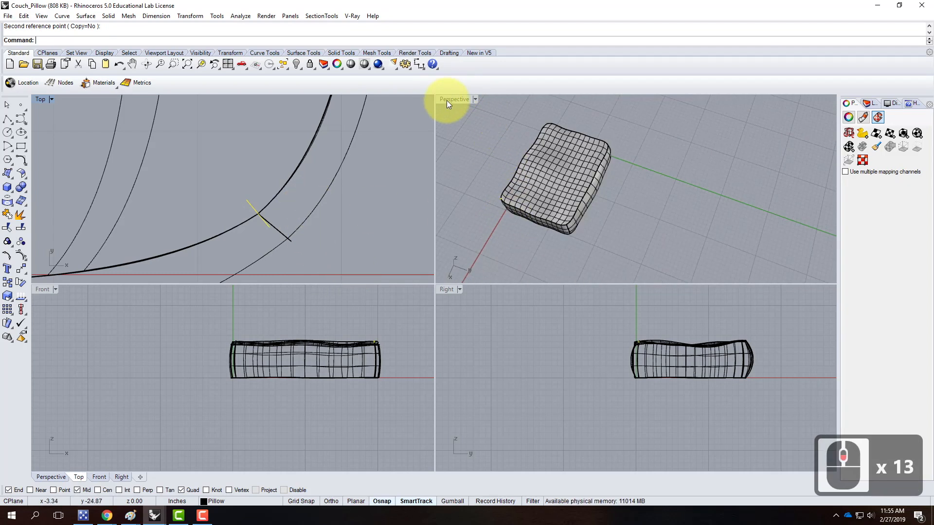
{"action": "double_click", "coordinate": [446, 100]}
{"action": "scroll", "coordinate": [277, 182], "scroll_direction": "up", "scroll_amount": 5}
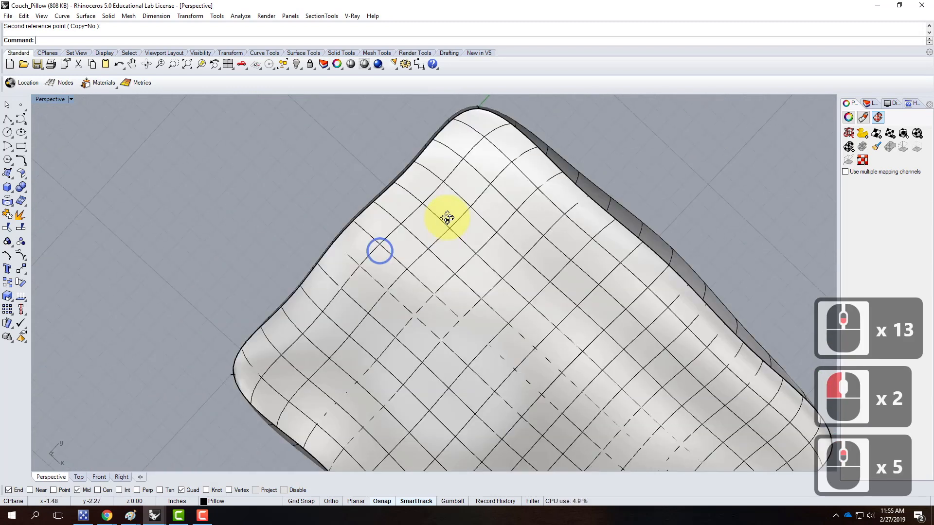
{"action": "right_click_drag", "start_coordinate": [447, 218], "coordinate": [453, 154]}
{"action": "scroll", "coordinate": [456, 289], "scroll_direction": "down", "scroll_amount": 4}
{"action": "scroll", "coordinate": [407, 352], "scroll_direction": "up", "scroll_amount": 8}
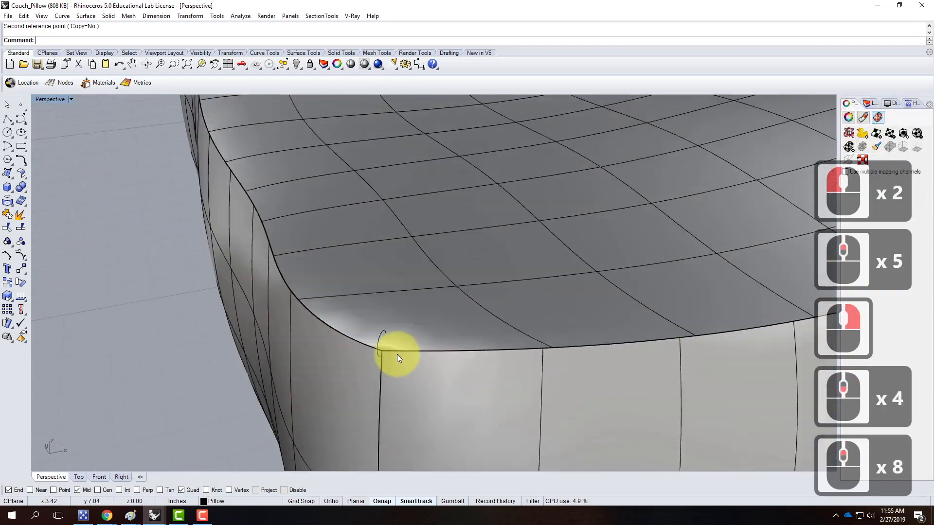
{"action": "scroll", "coordinate": [384, 345], "scroll_direction": "up", "scroll_amount": 1}
{"action": "left_click", "coordinate": [354, 323]}
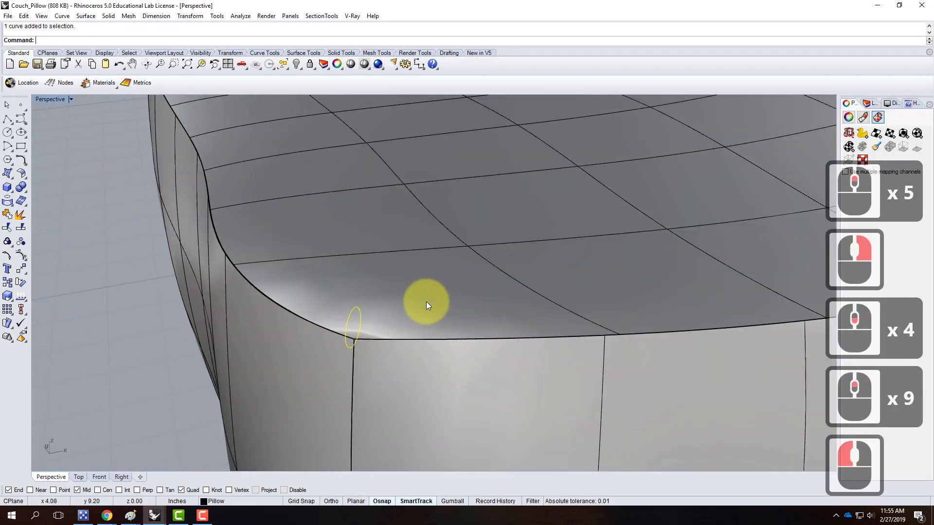
{"action": "right_click_drag", "start_coordinate": [426, 301], "coordinate": [401, 282]}
{"action": "scroll", "coordinate": [399, 274], "scroll_direction": "up", "scroll_amount": 1}
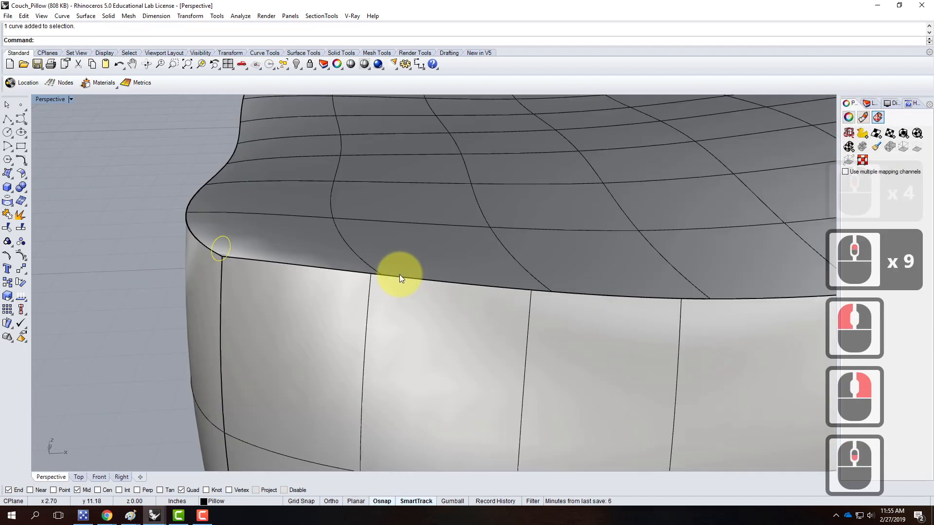
{"action": "key", "text": "Escape"}
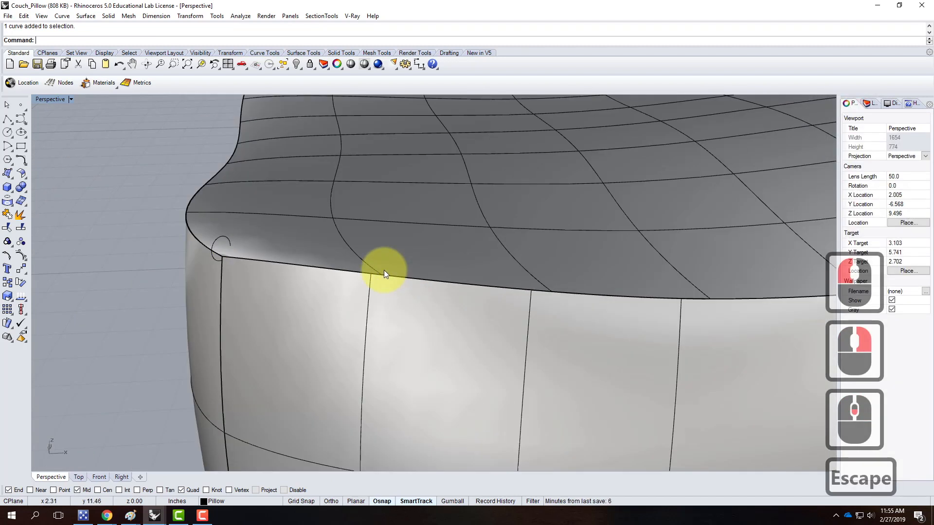
{"action": "type", "text": "Swe"}
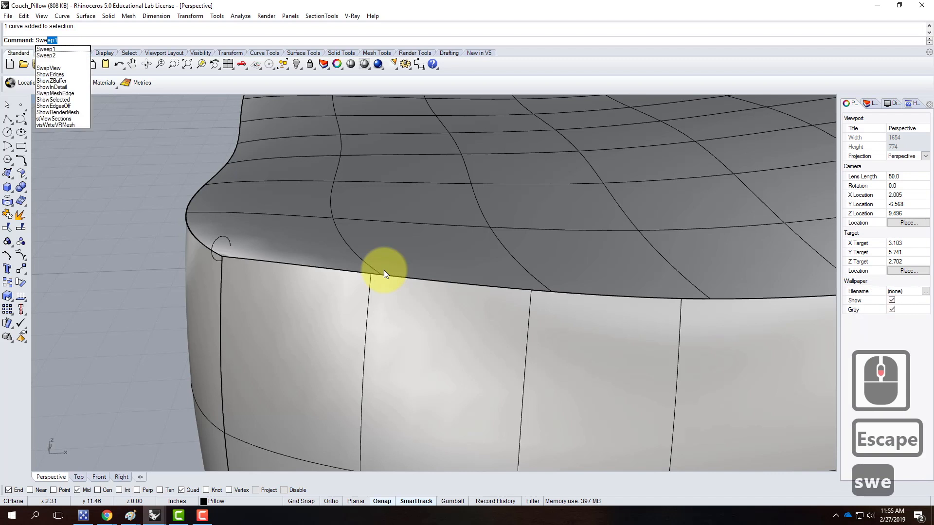
{"action": "key", "text": "Return"}
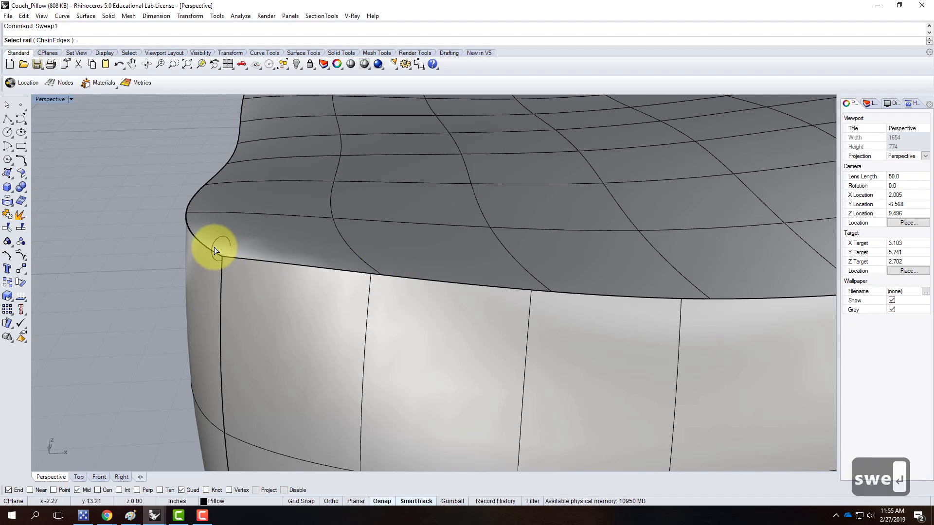
{"action": "key", "text": "Escape"}
{"action": "left_click", "coordinate": [195, 238]}
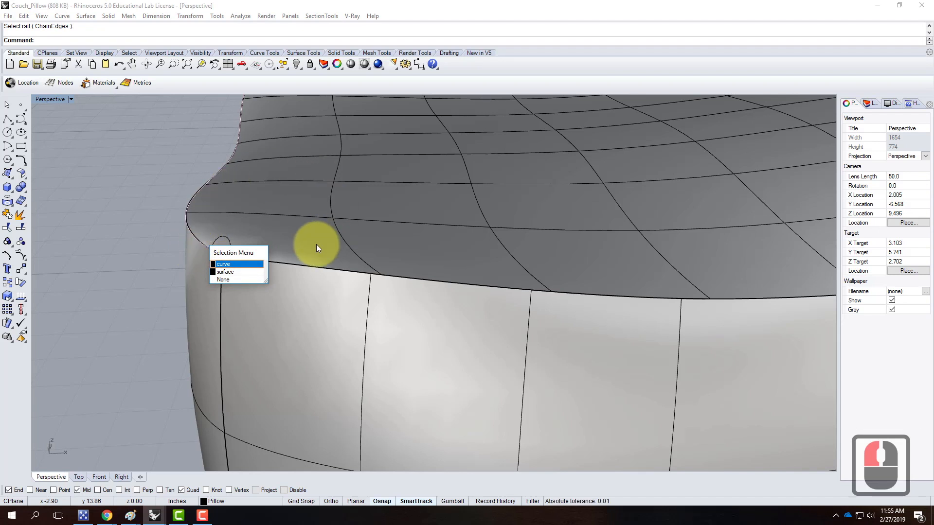
{"action": "key", "text": "Escape"}
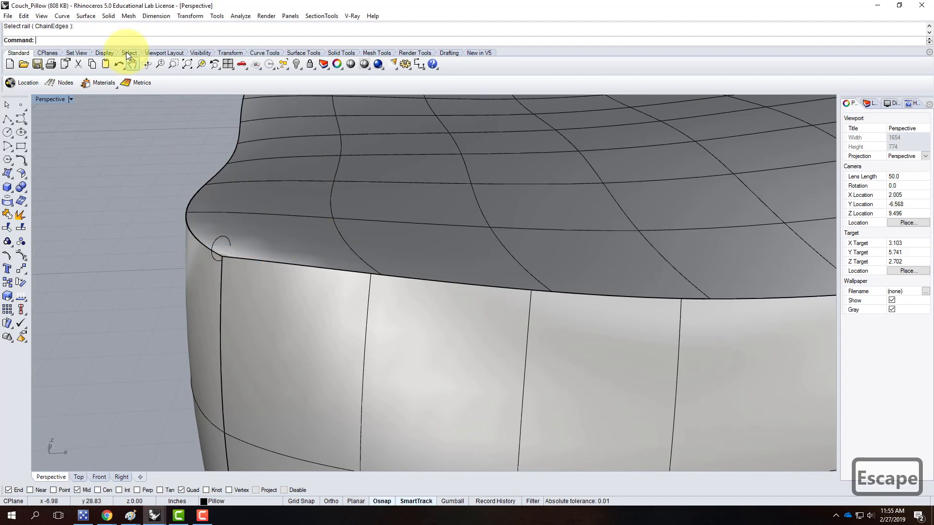
Start a one-rail sweep with ChainEdges and chain the four edges around the pillow's top as the rail.
{"action": "type", "text": "swe"}
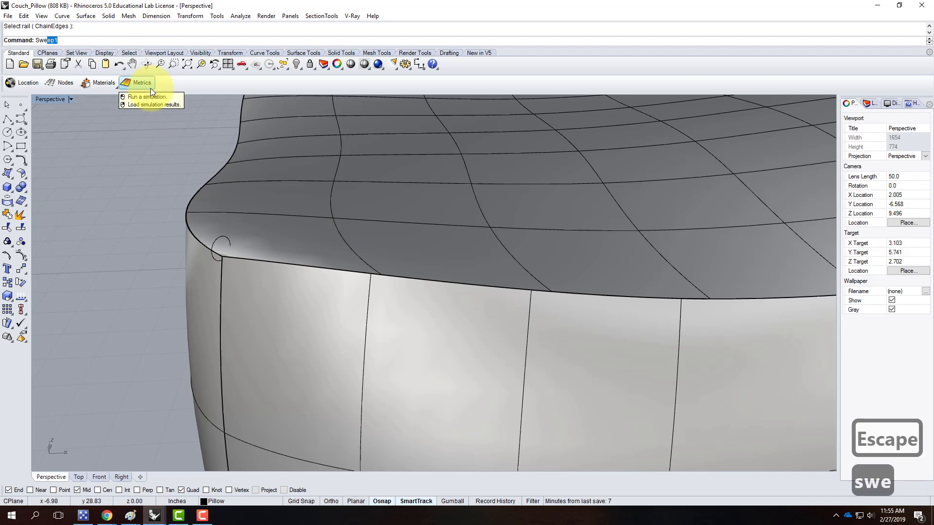
{"action": "key", "text": "Return"}
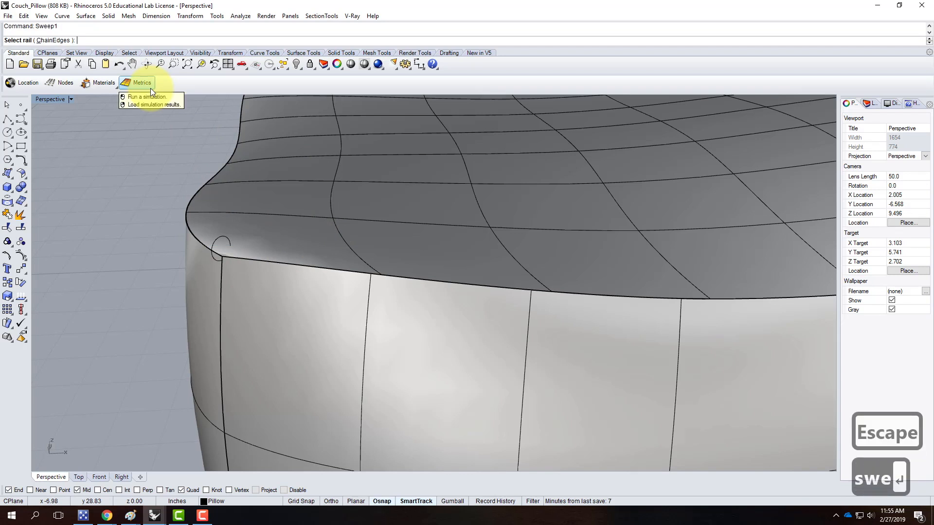
{"action": "left_click", "coordinate": [53, 40]}
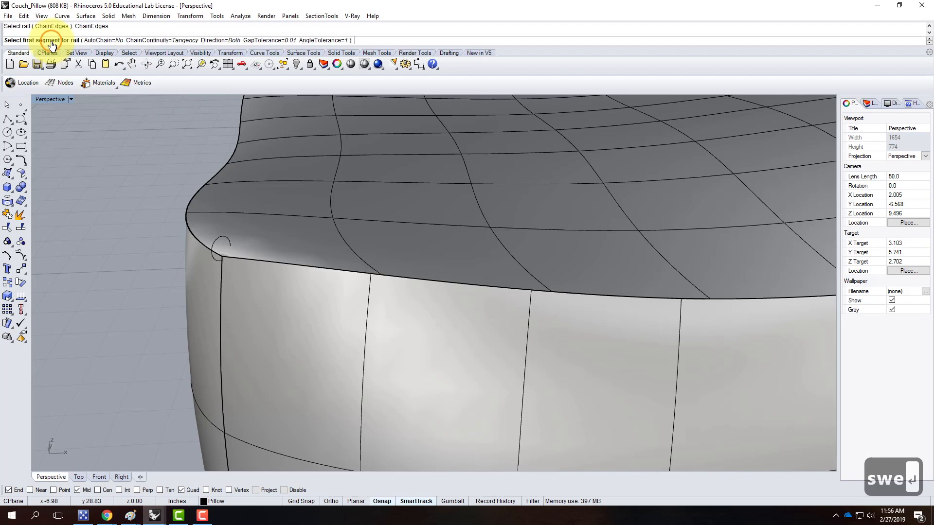
{"action": "scroll", "coordinate": [194, 402], "scroll_direction": "down", "scroll_amount": 5}
{"action": "left_click", "coordinate": [208, 310]}
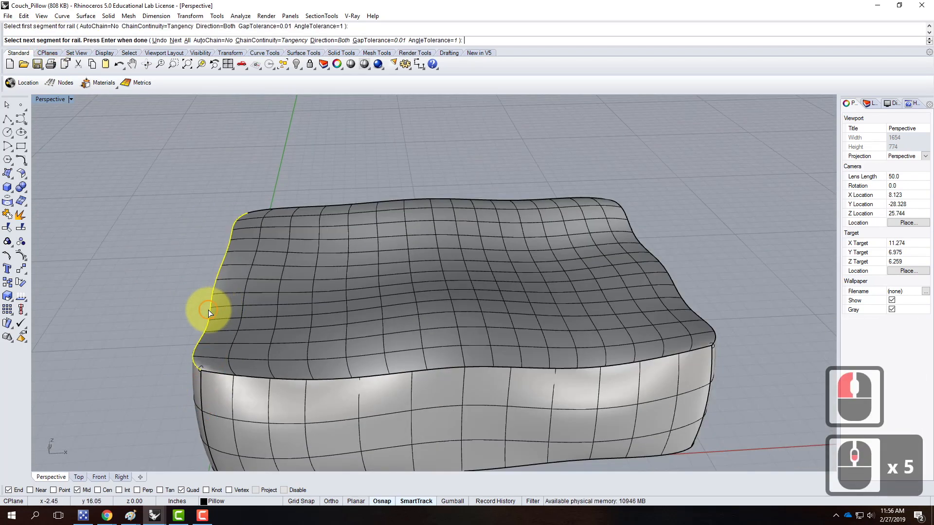
{"action": "left_click", "coordinate": [449, 206]}
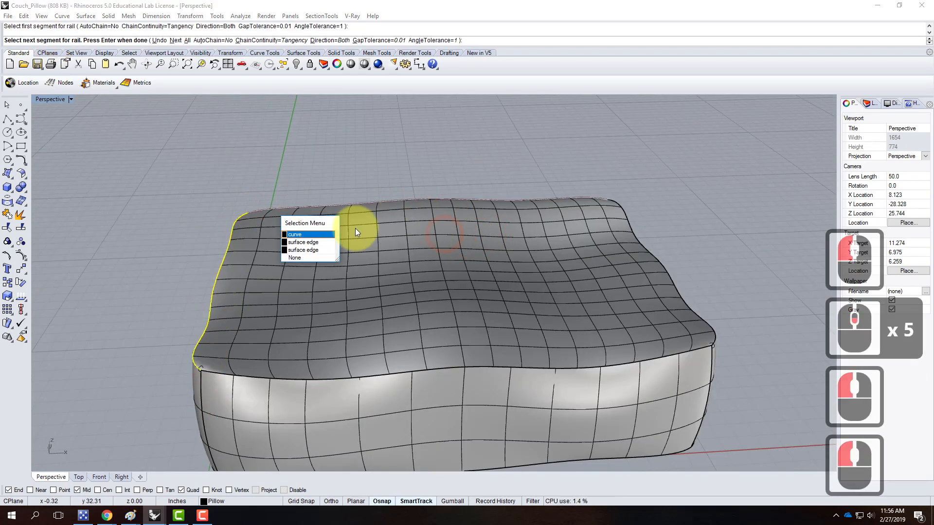
{"action": "left_click", "coordinate": [314, 234]}
{"action": "left_click", "coordinate": [649, 251]}
{"action": "left_click", "coordinate": [688, 290]}
{"action": "left_click", "coordinate": [683, 354]}
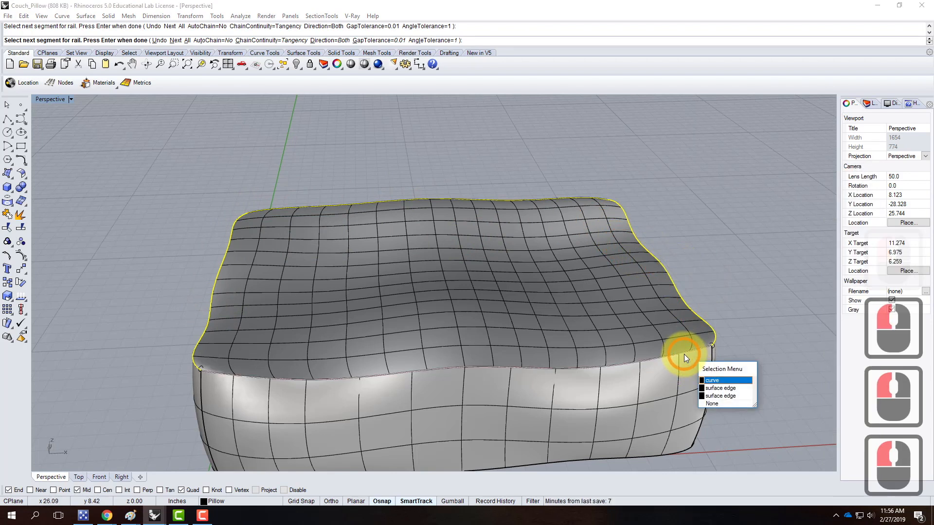
{"action": "left_click", "coordinate": [709, 388]}
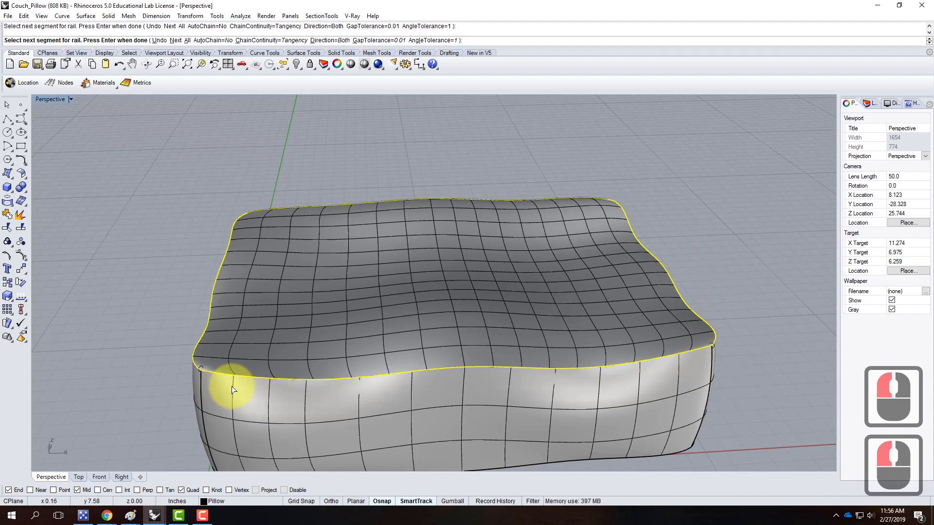
{"action": "key", "text": "Return"}
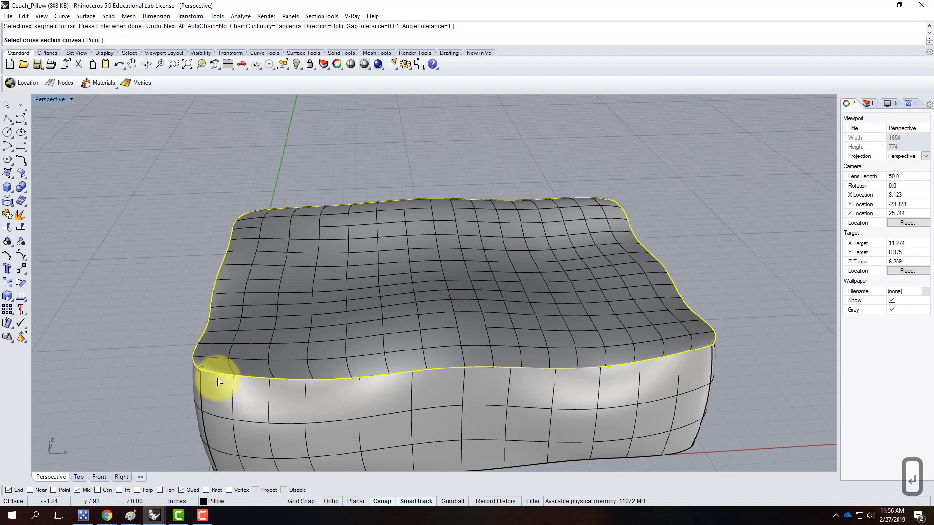
Sweep the small upright corner circle along the top rail with Freeform style and Do not simplify to form the piping.
{"action": "scroll", "coordinate": [207, 384], "scroll_direction": "up", "scroll_amount": 3}
{"action": "left_click", "coordinate": [358, 389]}
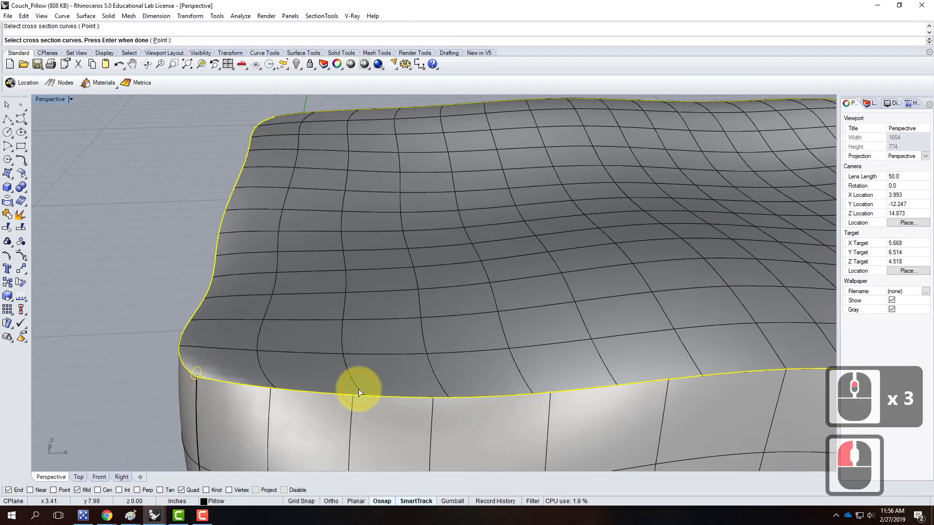
{"action": "key", "text": "Return"}
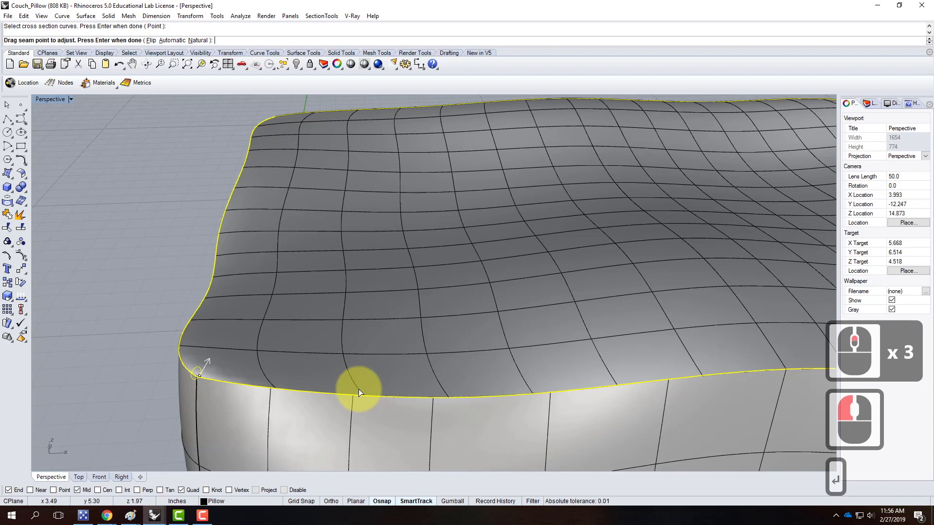
{"action": "key", "text": "Return"}
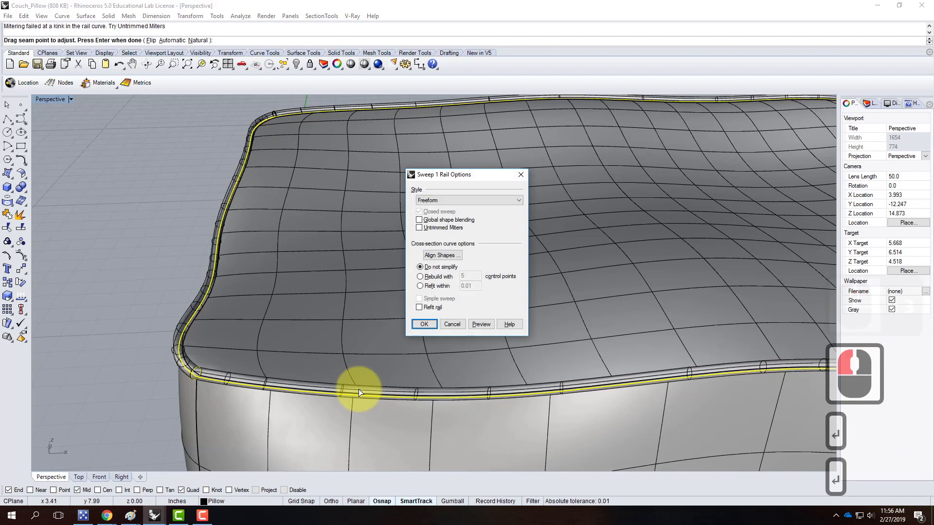
{"action": "left_click", "coordinate": [424, 324]}
Examine the piping around the pillow's top edge, checking the joins at the front corners from close up and from farther away.
{"action": "scroll", "coordinate": [143, 354], "scroll_direction": "down", "scroll_amount": 3}
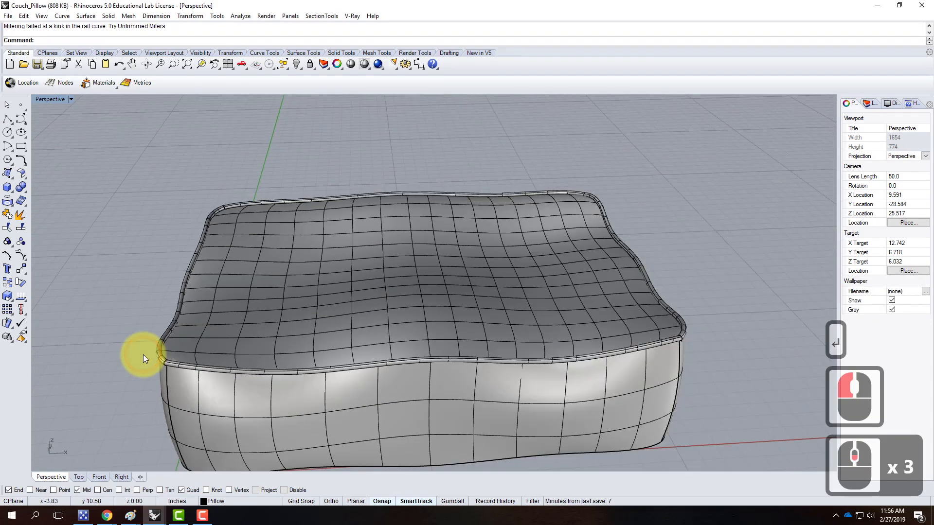
{"action": "scroll", "coordinate": [682, 362], "scroll_direction": "up", "scroll_amount": 3}
{"action": "scroll", "coordinate": [710, 358], "scroll_direction": "down", "scroll_amount": 4}
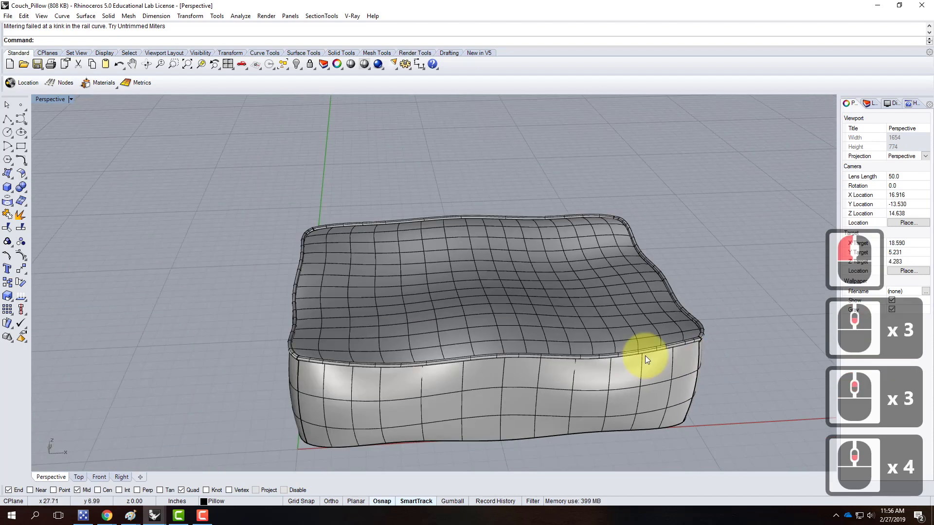
{"action": "right_click_drag", "start_coordinate": [728, 358], "coordinate": [638, 397]}
{"action": "scroll", "coordinate": [634, 421], "scroll_direction": "up", "scroll_amount": 4}
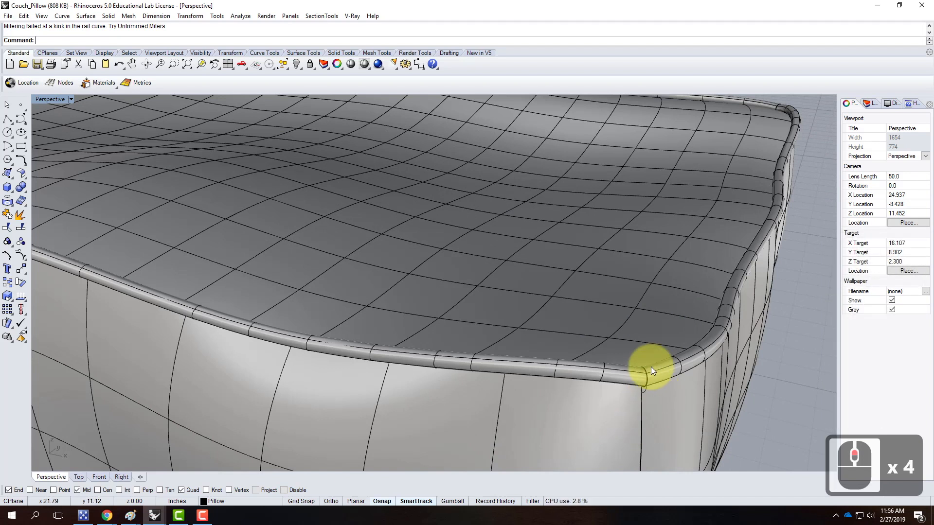
{"action": "scroll", "coordinate": [632, 368], "scroll_direction": "up", "scroll_amount": 4}
{"action": "scroll", "coordinate": [598, 369], "scroll_direction": "down", "scroll_amount": 2}
{"action": "scroll", "coordinate": [548, 390], "scroll_direction": "up", "scroll_amount": 1}
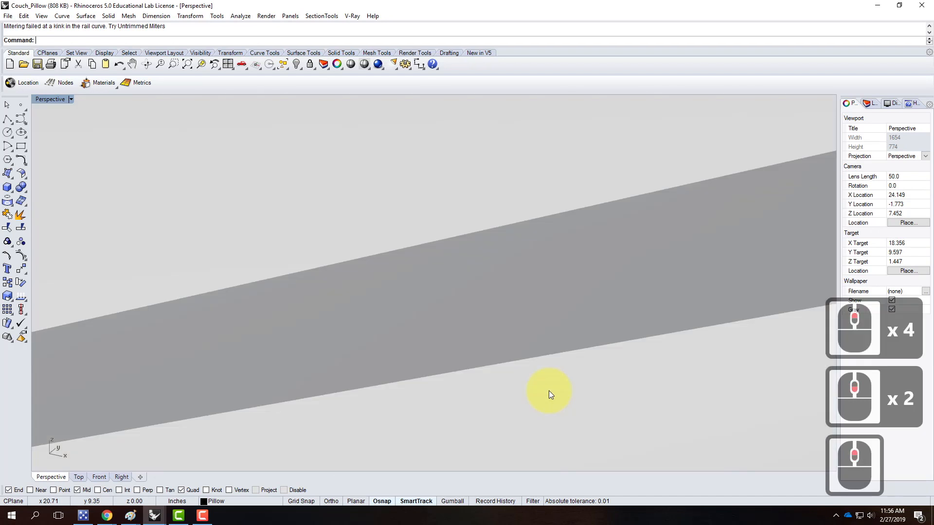
{"action": "scroll", "coordinate": [547, 390], "scroll_direction": "down", "scroll_amount": 1}
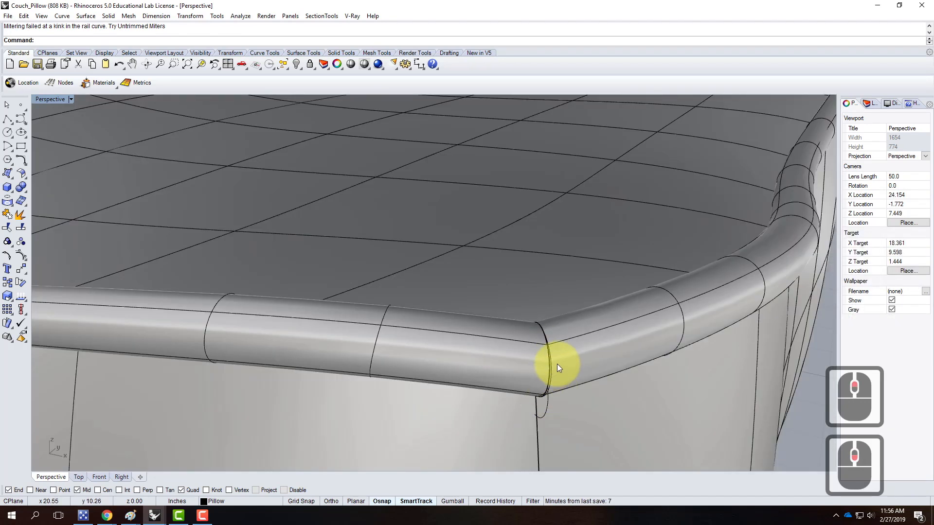
{"action": "scroll", "coordinate": [557, 364], "scroll_direction": "down", "scroll_amount": 5}
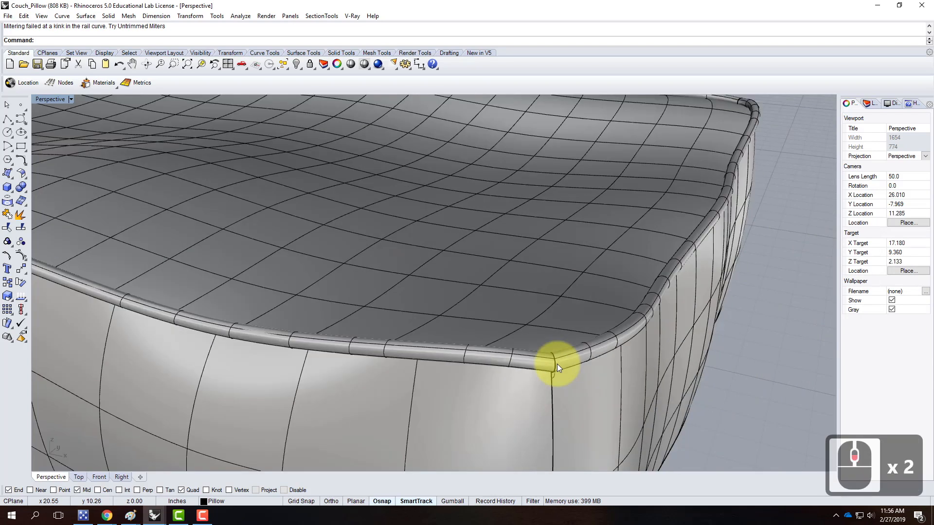
{"action": "right_click_drag", "start_coordinate": [468, 304], "coordinate": [506, 313]}
{"action": "scroll", "coordinate": [538, 311], "scroll_direction": "down", "scroll_amount": 2}
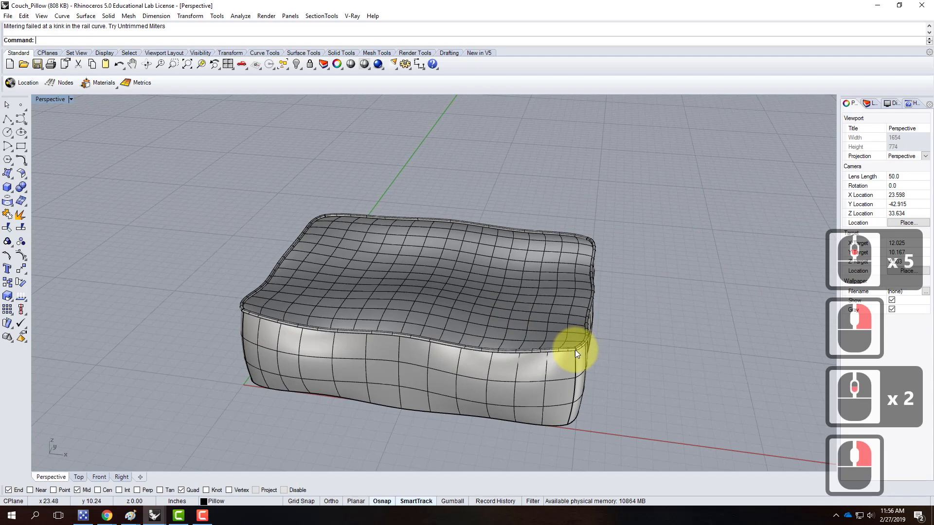
{"action": "mouse_move", "coordinate": [549, 333]}
{"action": "right_mouse_down"}
{"action": "mouse_move", "coordinate": [617, 322]}
{"action": "mouse_move", "coordinate": [538, 315]}
{"action": "mouse_move", "coordinate": [530, 317]}
{"action": "mouse_move", "coordinate": [533, 335]}
{"action": "right_mouse_up"}
Draw a .25" diameter circle centred on the pillow's bottom front corner near the origin.
{"action": "scroll", "coordinate": [295, 415], "scroll_direction": "up", "scroll_amount": 4}
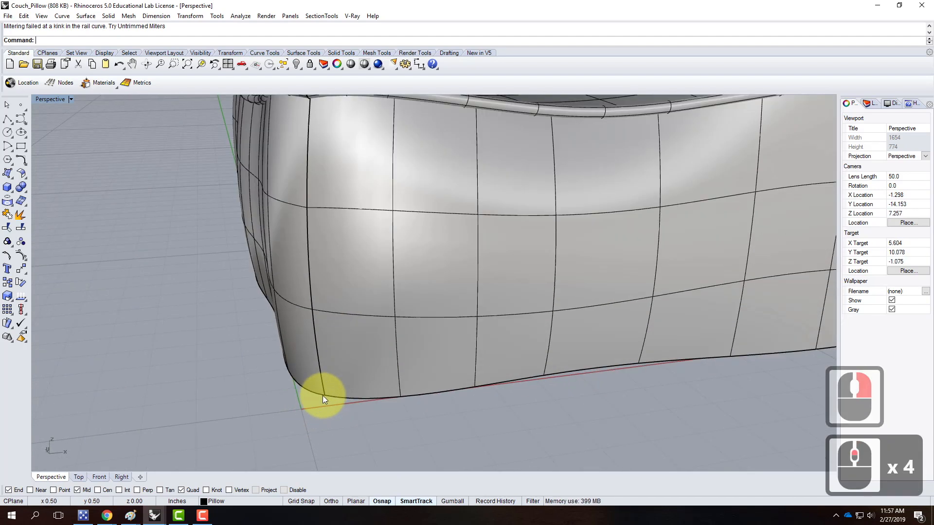
{"action": "scroll", "coordinate": [239, 331], "scroll_direction": "down", "scroll_amount": 2}
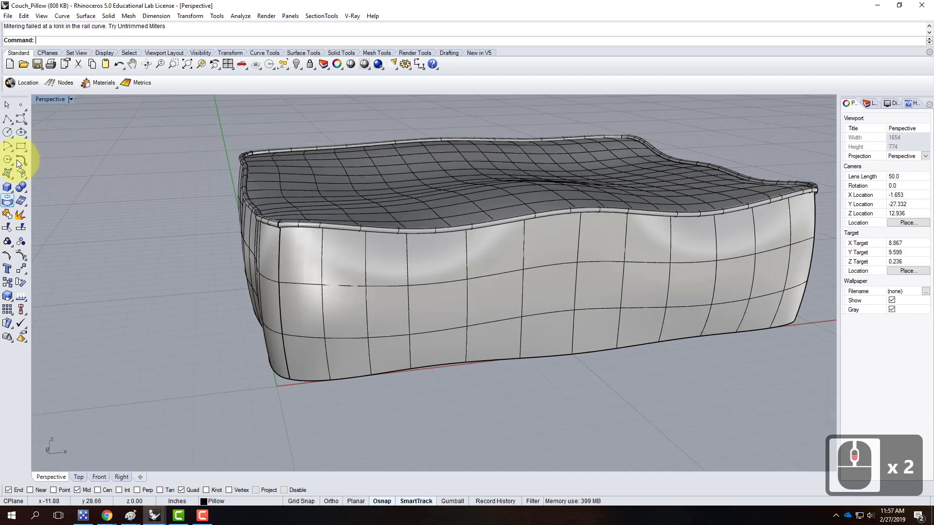
{"action": "left_click", "coordinate": [8, 133]}
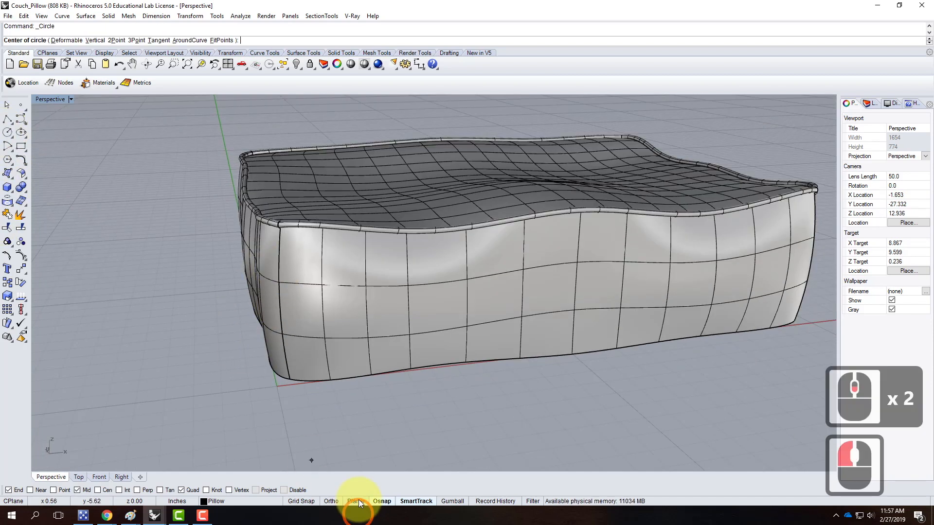
{"action": "left_click", "coordinate": [291, 380]}
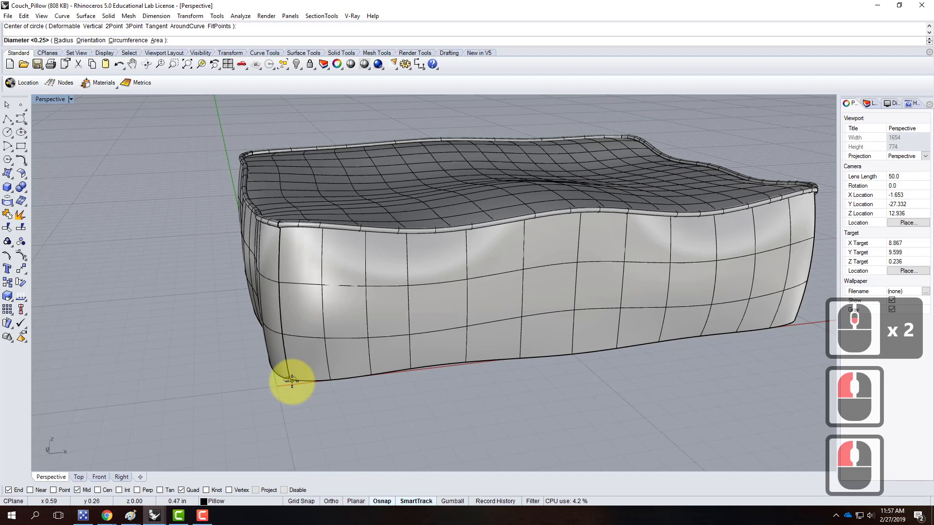
{"action": "type", "text": ".25"}
{"action": "key", "text": "Return"}
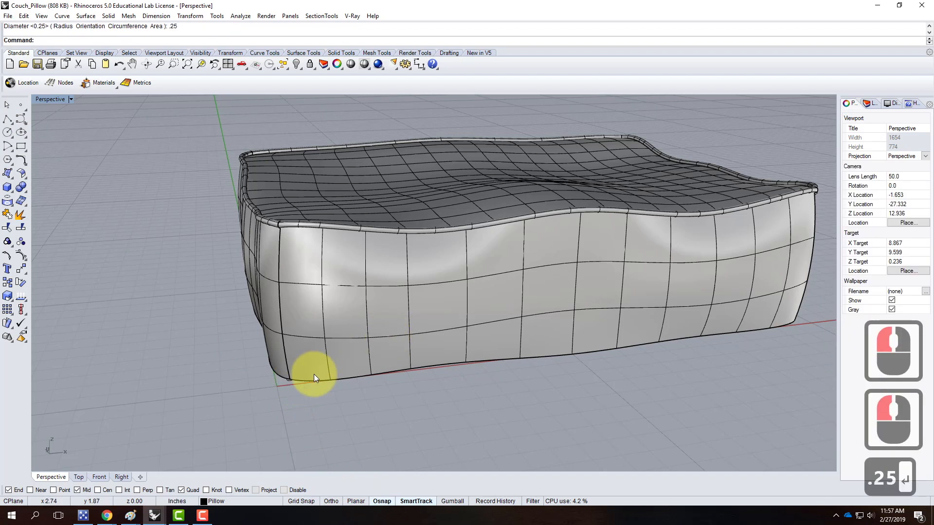
Rotate the bottom corner circle upright in 3D about an axis from its centre to a perpendicular point on its rim, with Perp snap on.
{"action": "scroll", "coordinate": [284, 384], "scroll_direction": "up", "scroll_amount": 5}
{"action": "left_click", "coordinate": [301, 353]}
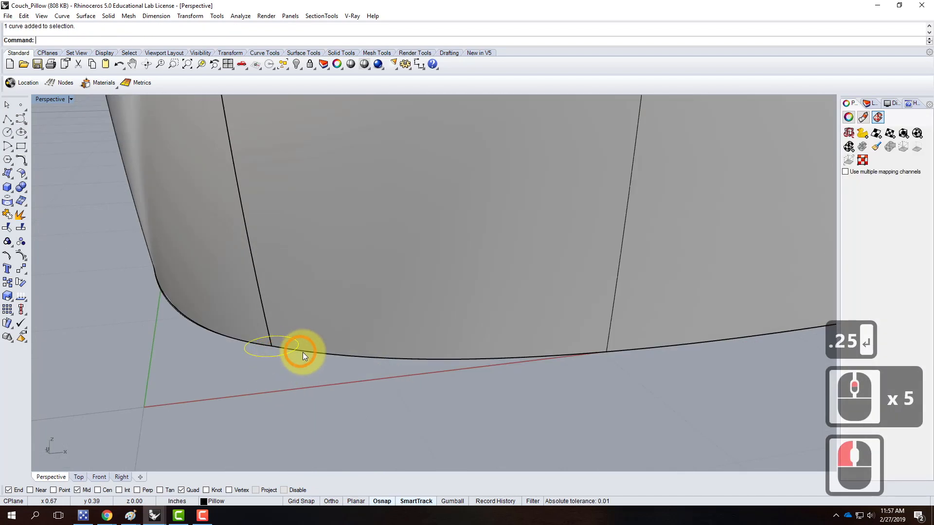
{"action": "type", "text": "rota"}
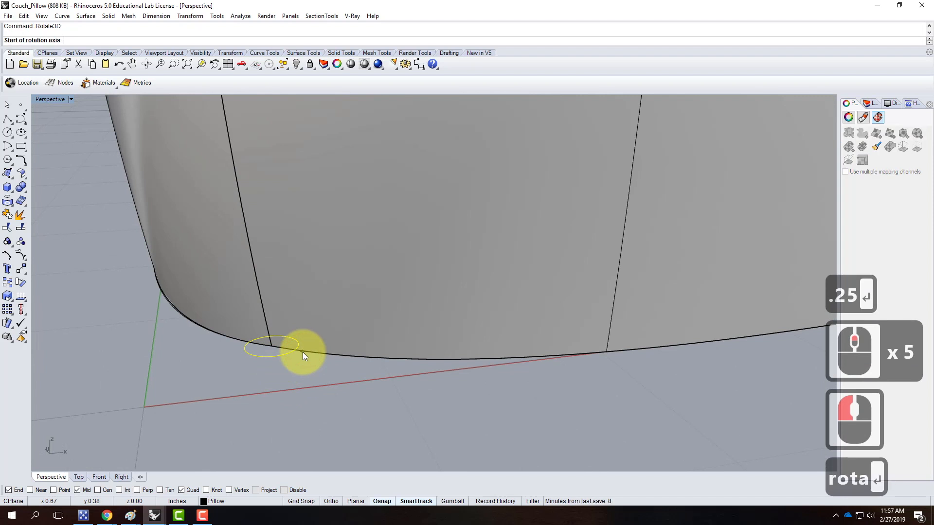
{"action": "key", "text": "Return"}
{"action": "left_click", "coordinate": [267, 347]}
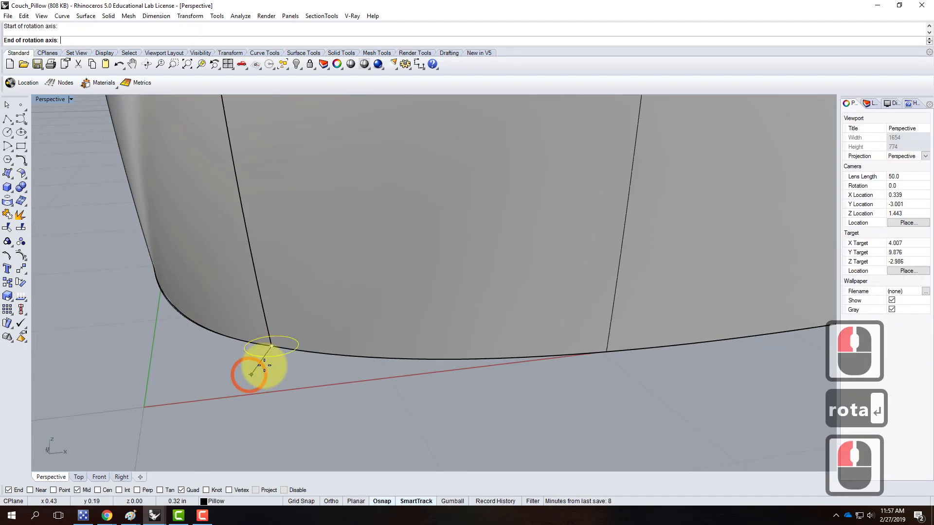
{"action": "left_click", "coordinate": [136, 490]}
{"action": "right_click_drag", "start_coordinate": [260, 357], "coordinate": [334, 298]}
{"action": "scroll", "coordinate": [277, 375], "scroll_direction": "down", "scroll_amount": 9}
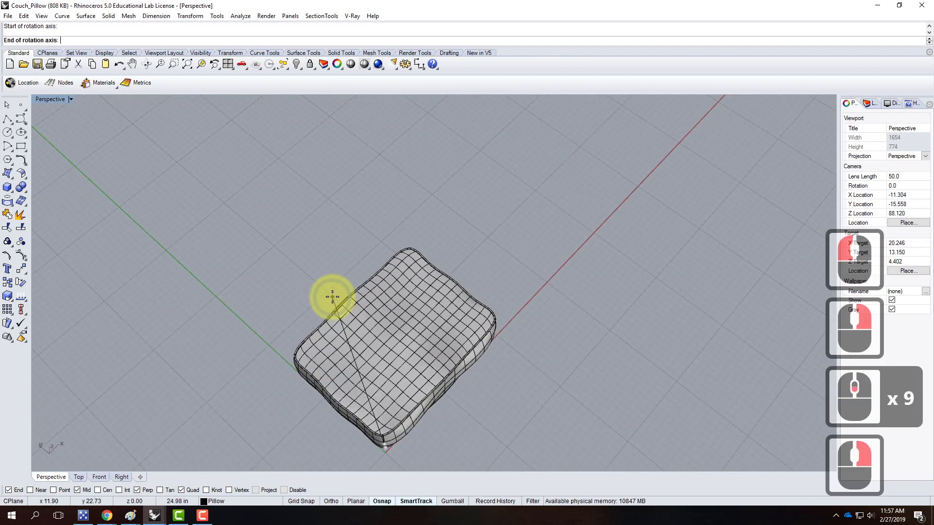
{"action": "scroll", "coordinate": [345, 358], "scroll_direction": "down", "scroll_amount": 5}
{"action": "scroll", "coordinate": [356, 349], "scroll_direction": "up", "scroll_amount": 5}
{"action": "scroll", "coordinate": [356, 349], "scroll_direction": "up", "scroll_amount": 11}
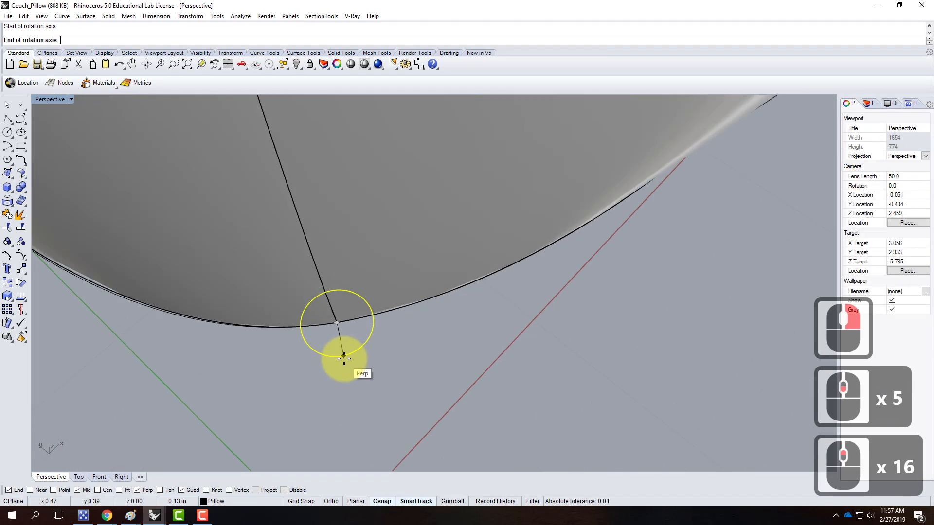
{"action": "left_click", "coordinate": [344, 359]}
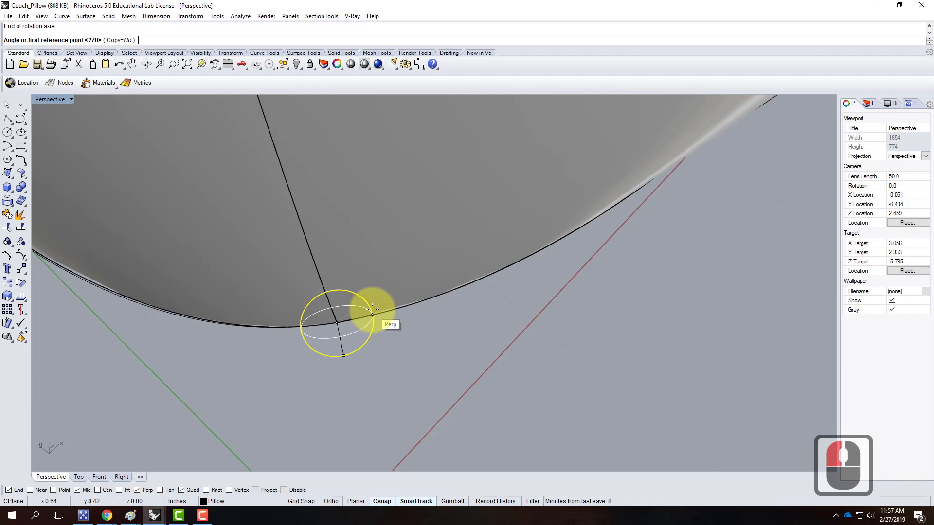
{"action": "left_click", "coordinate": [372, 309]}
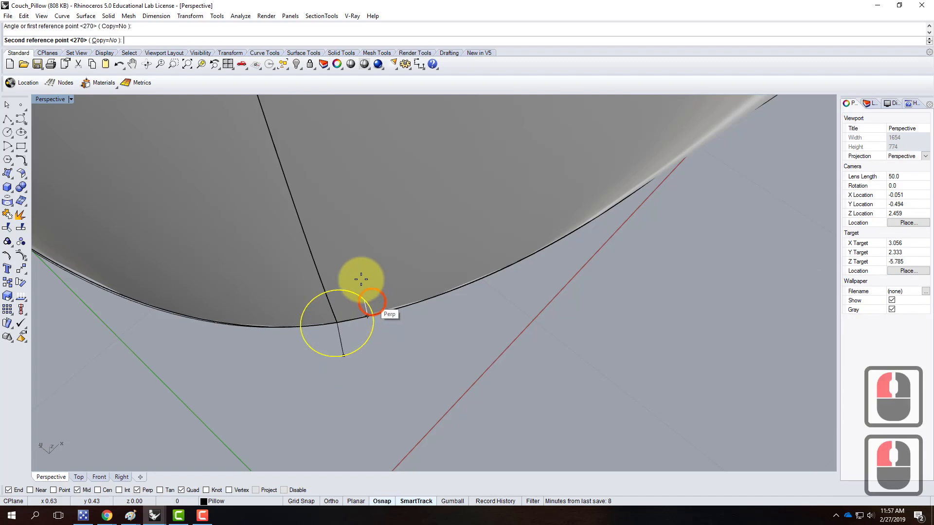
{"action": "left_click", "coordinate": [325, 263], "text": "shift"}
{"action": "right_click_drag", "start_coordinate": [481, 391], "coordinate": [443, 350]}
{"action": "scroll", "coordinate": [437, 366], "scroll_direction": "down", "scroll_amount": 5}
{"action": "scroll", "coordinate": [456, 365], "scroll_direction": "down", "scroll_amount": 4}
{"action": "key", "text": "Escape"}
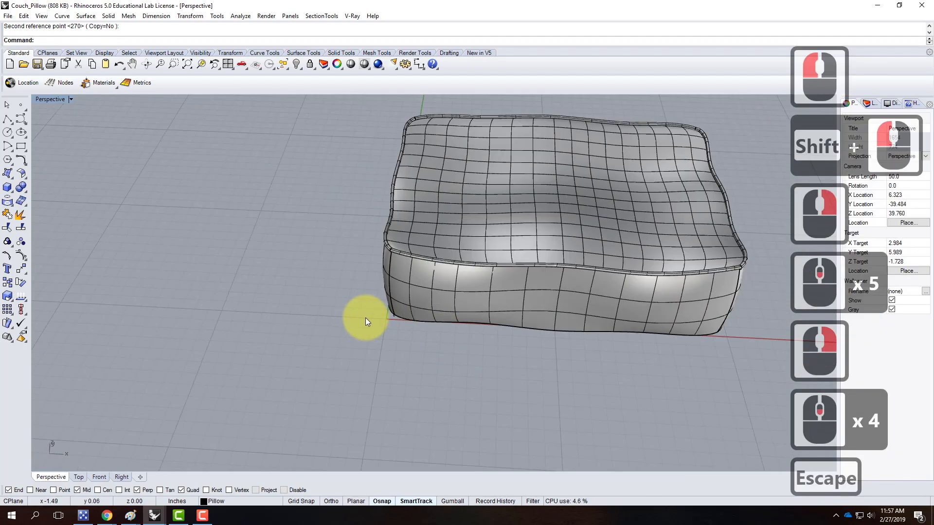
Start a one-rail sweep with ChainEdges and pick the four curves around the pillow's bottom edge as the rail.
{"action": "scroll", "coordinate": [365, 321], "scroll_direction": "up", "scroll_amount": 1}
{"action": "type", "text": "sw"}
{"action": "key", "text": "Return"}
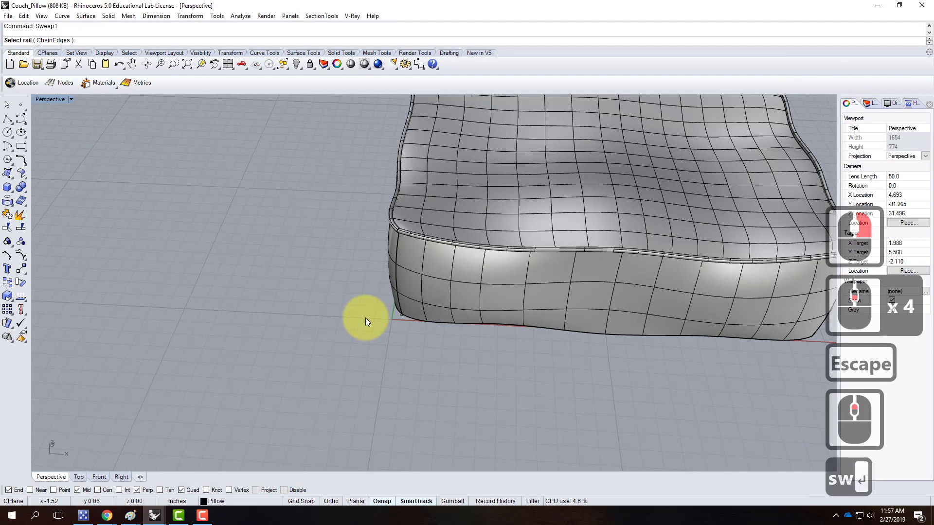
{"action": "left_click", "coordinate": [54, 40]}
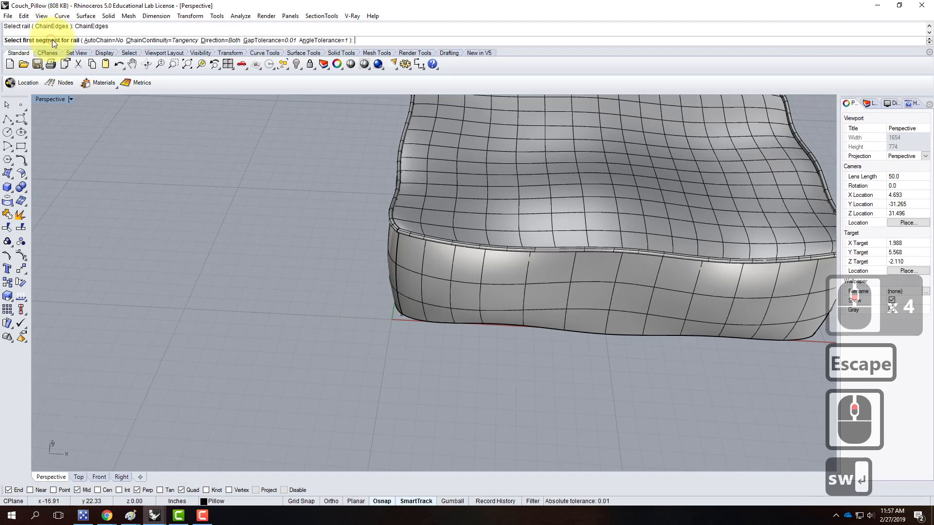
{"action": "left_click", "coordinate": [395, 311]}
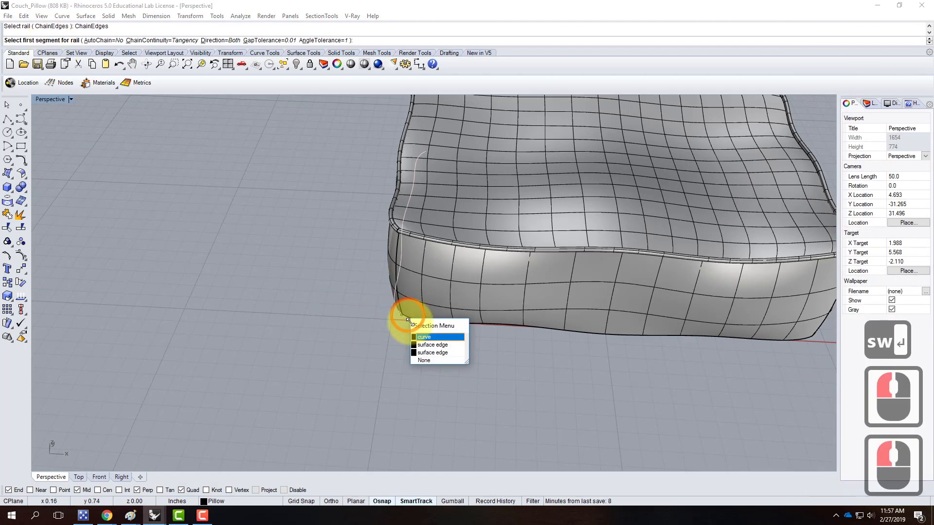
{"action": "left_click", "coordinate": [413, 341]}
{"action": "right_click_drag", "start_coordinate": [433, 269], "coordinate": [444, 285]}
{"action": "left_click", "coordinate": [522, 342]}
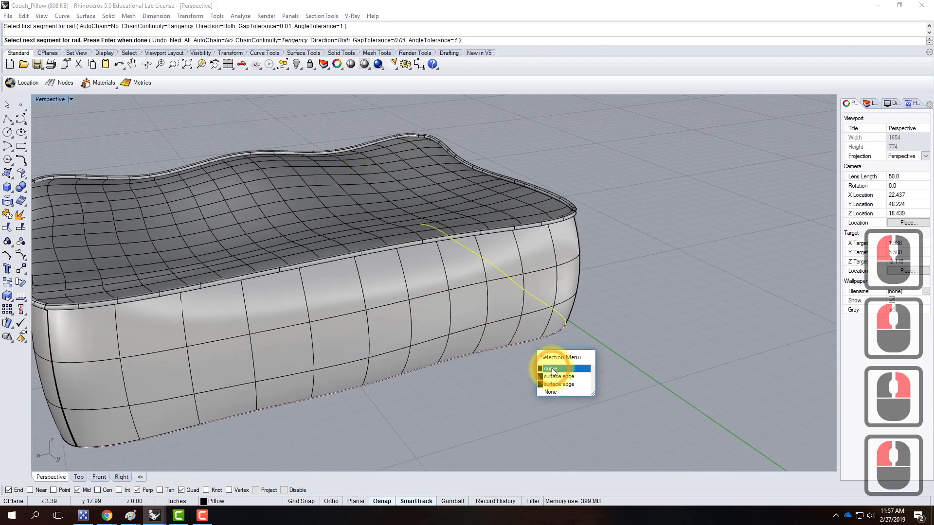
{"action": "left_click", "coordinate": [554, 366]}
{"action": "right_click_drag", "start_coordinate": [418, 355], "coordinate": [451, 318]}
{"action": "scroll", "coordinate": [405, 308], "scroll_direction": "down", "scroll_amount": 3}
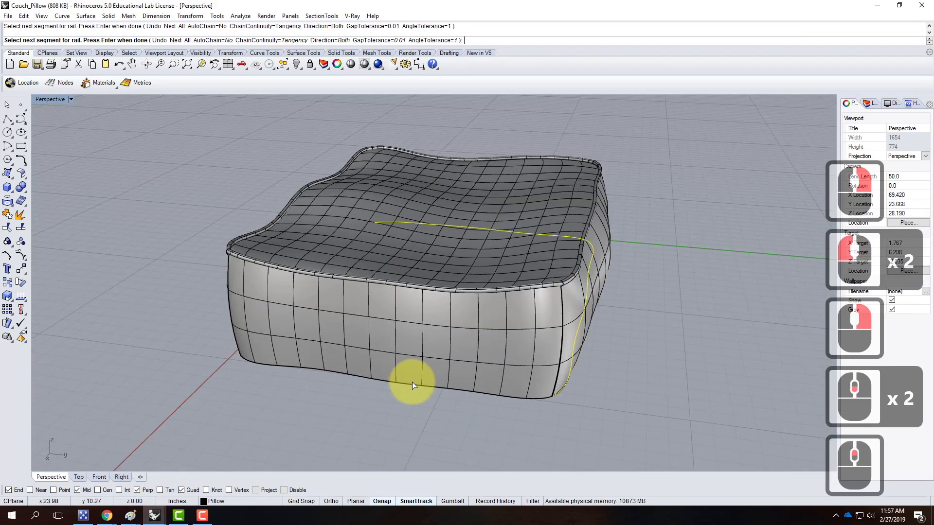
{"action": "left_click", "coordinate": [413, 386]}
{"action": "left_click", "coordinate": [442, 411]}
{"action": "right_click_drag", "start_coordinate": [270, 343], "coordinate": [485, 287]}
{"action": "left_click", "coordinate": [483, 294]}
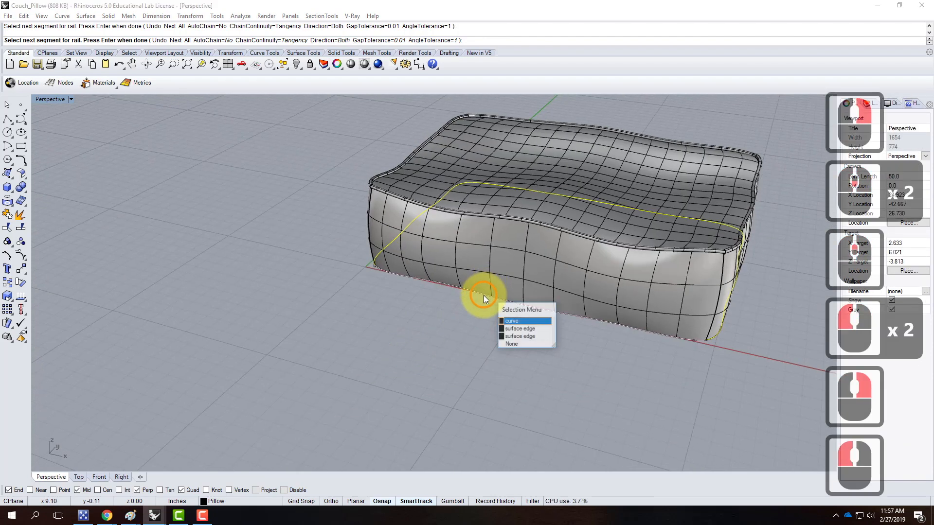
{"action": "left_click", "coordinate": [509, 323]}
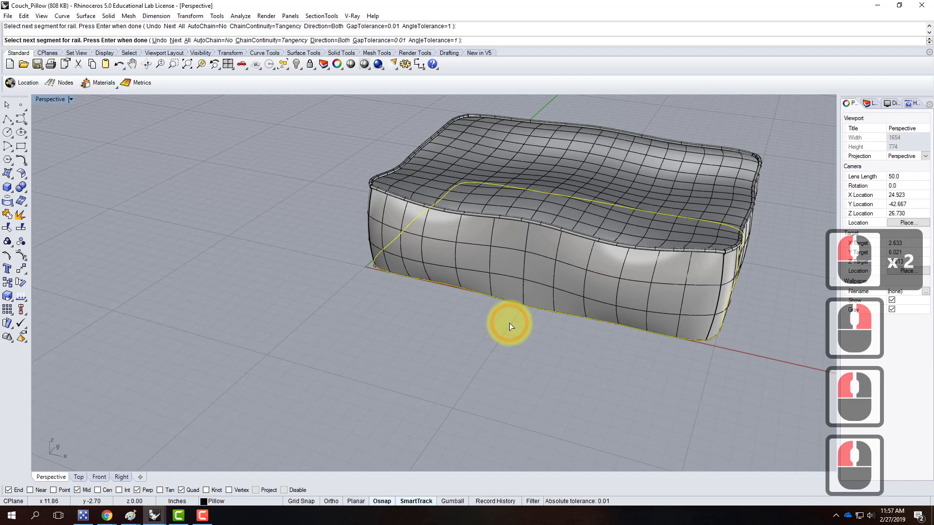
{"action": "key", "text": "Return"}
Sweep the small upright bottom corner circle along the chained rail with Freeform style and Do not simplify.
{"action": "scroll", "coordinate": [334, 270], "scroll_direction": "up", "scroll_amount": 6}
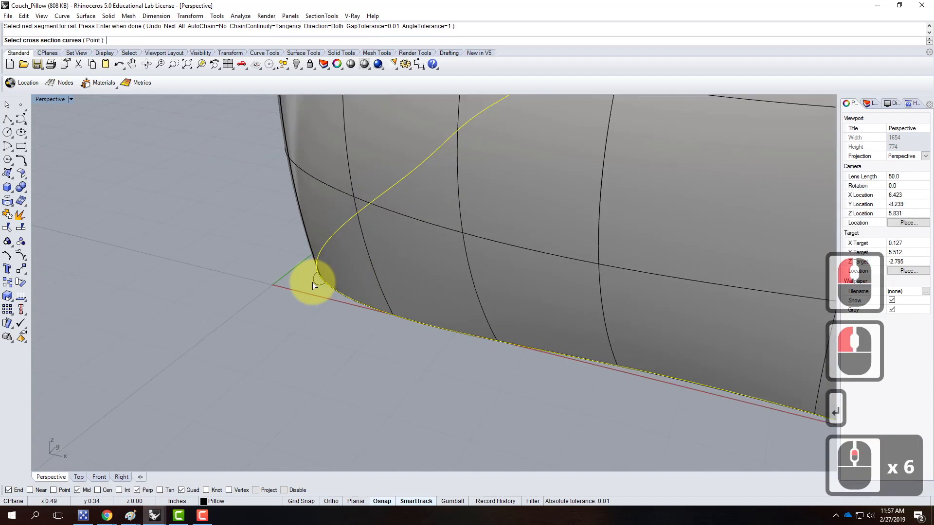
{"action": "left_click", "coordinate": [316, 282]}
{"action": "key", "text": "Return"}
{"action": "key", "text": "Return"}
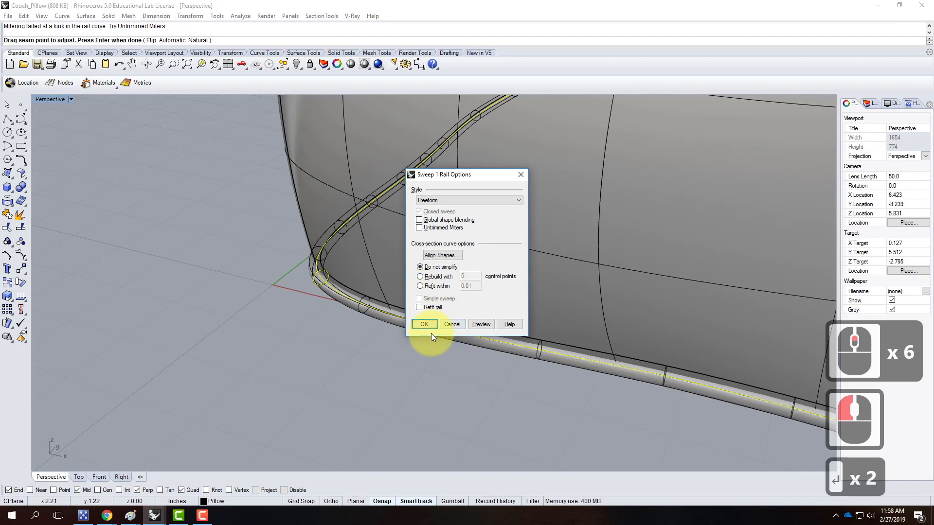
{"action": "left_click", "coordinate": [424, 324]}
Set the perspective viewport to Rendered display and view the whole pillow with its piping from several sides.
{"action": "scroll", "coordinate": [285, 305], "scroll_direction": "down", "scroll_amount": 7}
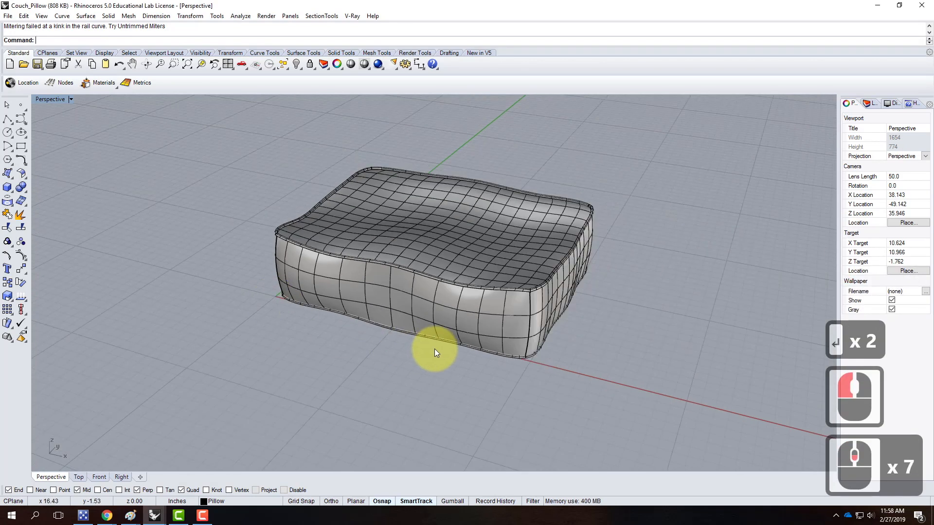
{"action": "right_click_drag", "start_coordinate": [341, 321], "coordinate": [492, 361]}
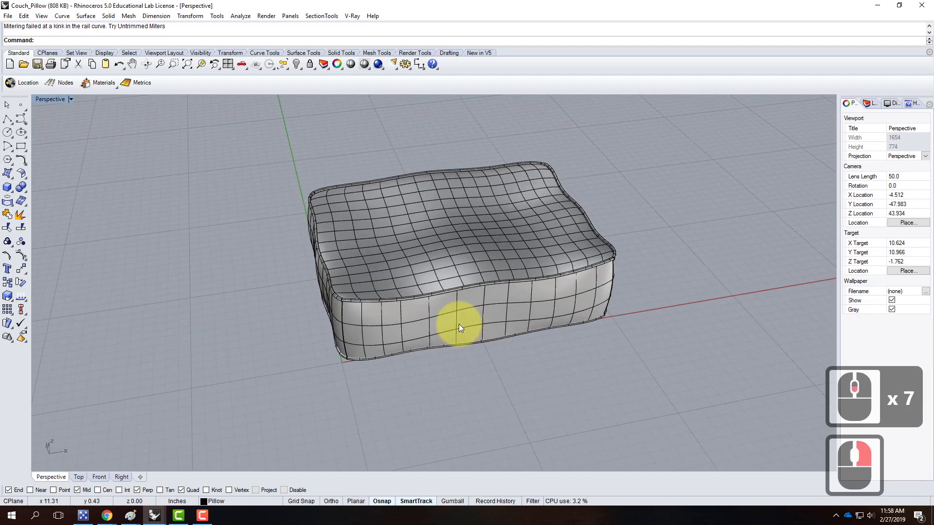
{"action": "left_click", "coordinate": [71, 100]}
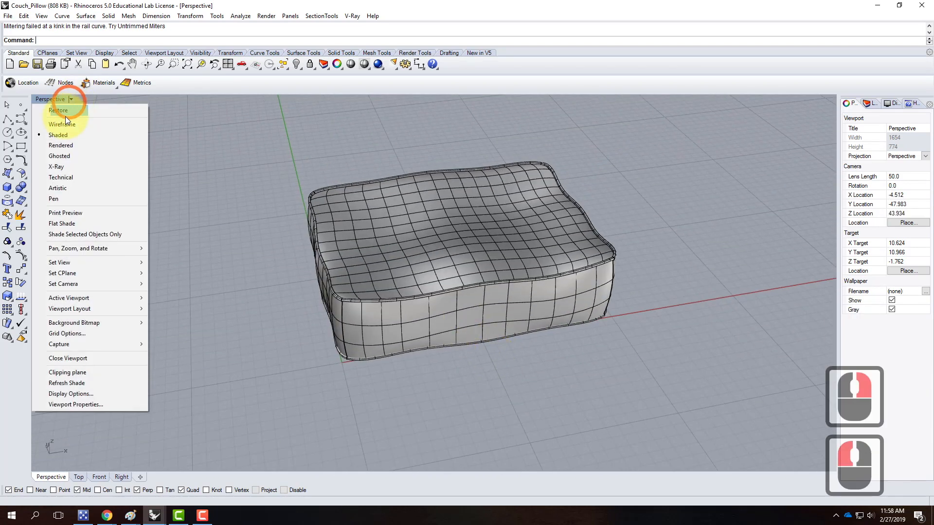
{"action": "left_click", "coordinate": [65, 147]}
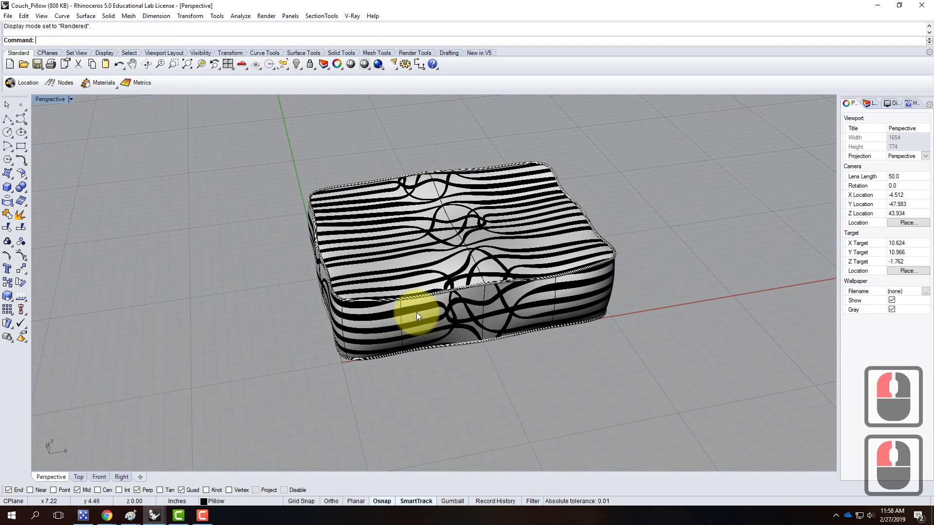
{"action": "right_click_drag", "start_coordinate": [402, 344], "coordinate": [295, 329]}
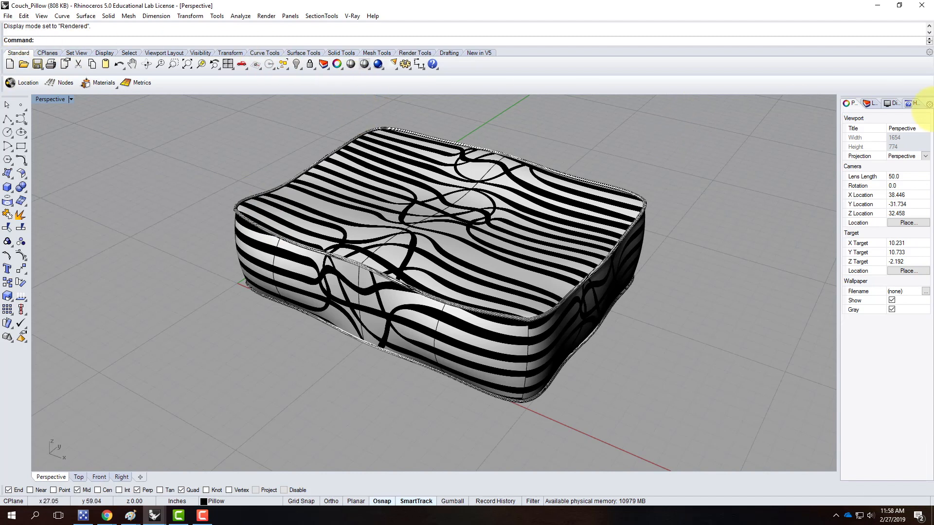
Create a sublayer named piping under the Pillow layer.
{"action": "left_click", "coordinate": [869, 104]}
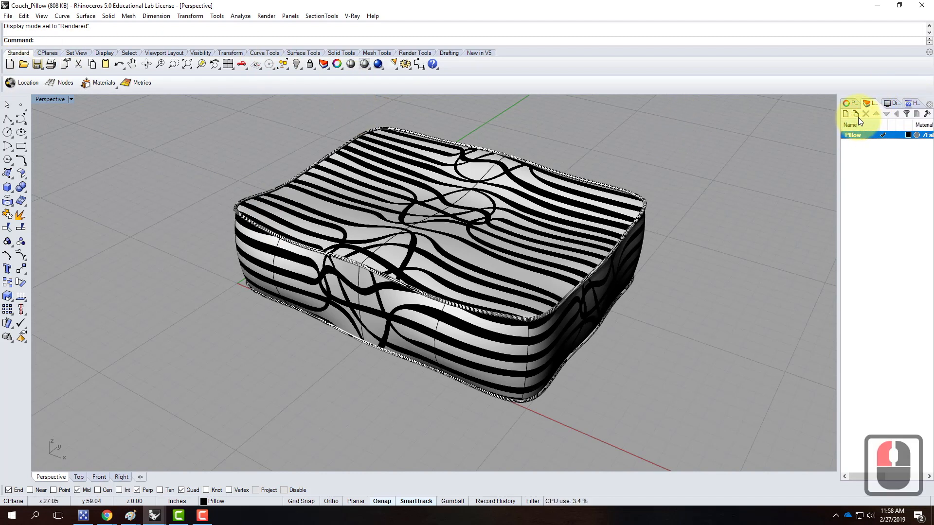
{"action": "left_click", "coordinate": [857, 115]}
{"action": "type", "text": "piping"}
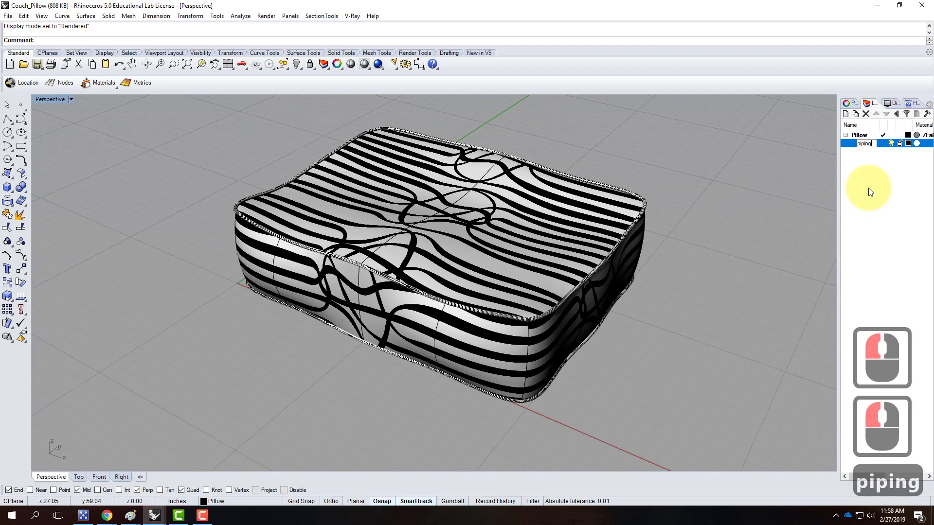
{"action": "key", "text": "Return"}
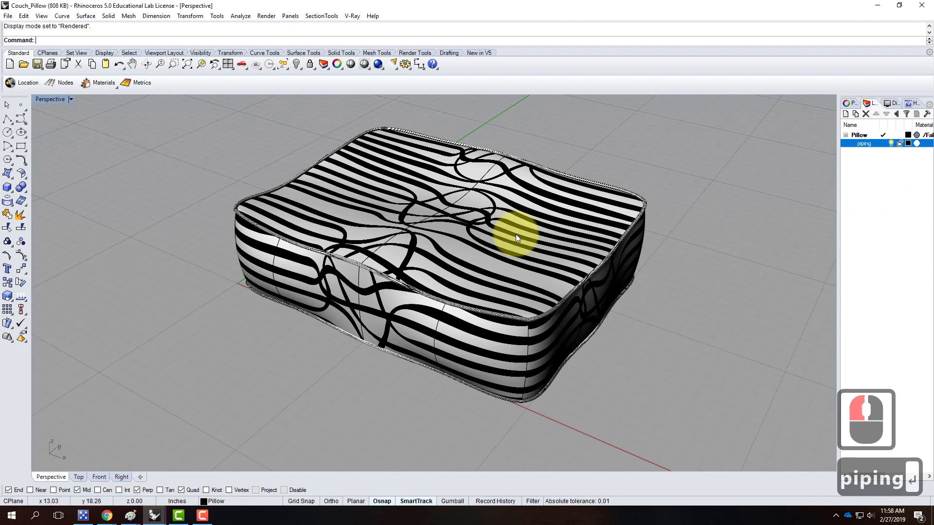
Move all the piping surfaces around the pillow's top and bottom edges to the piping layer.
{"action": "left_click", "coordinate": [476, 311]}
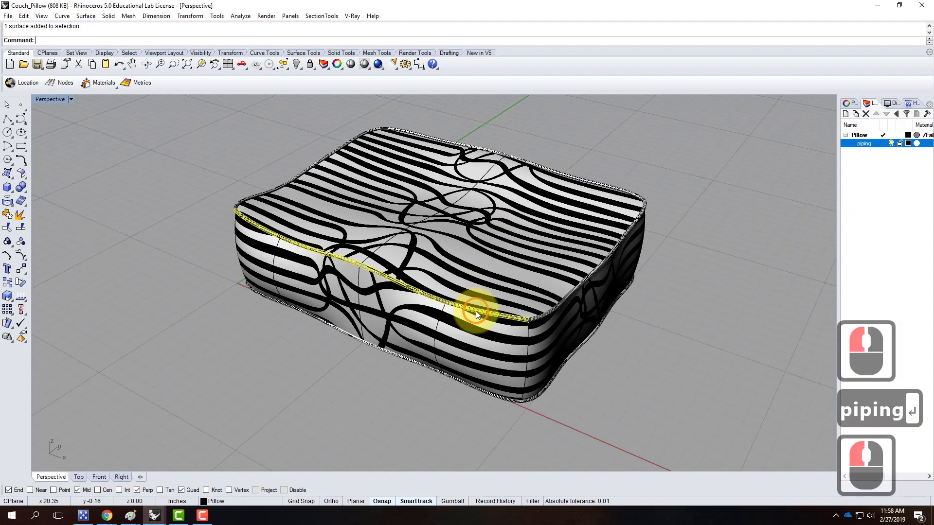
{"action": "left_click", "coordinate": [545, 314], "text": "shift"}
{"action": "left_click", "coordinate": [588, 188], "text": "shift"}
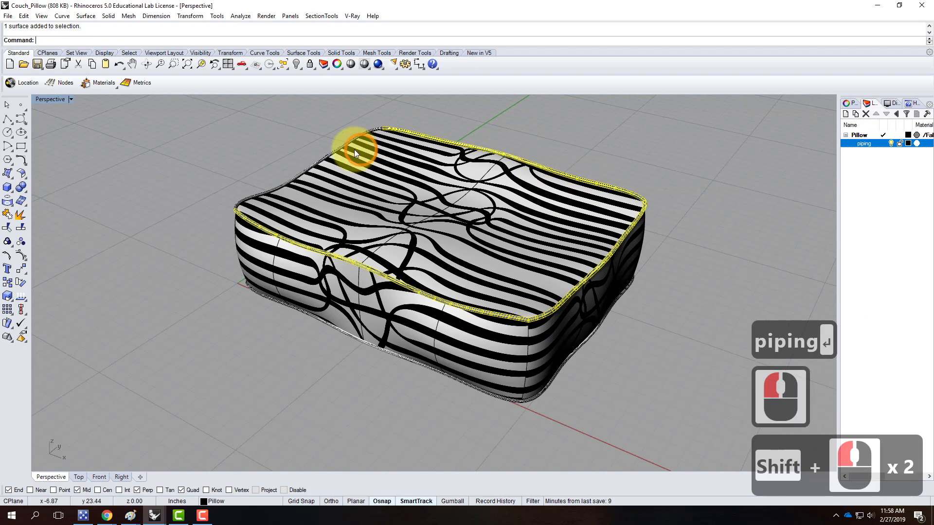
{"action": "left_click", "coordinate": [344, 178], "text": "shift"}
{"action": "left_click", "coordinate": [342, 325], "text": "shift"}
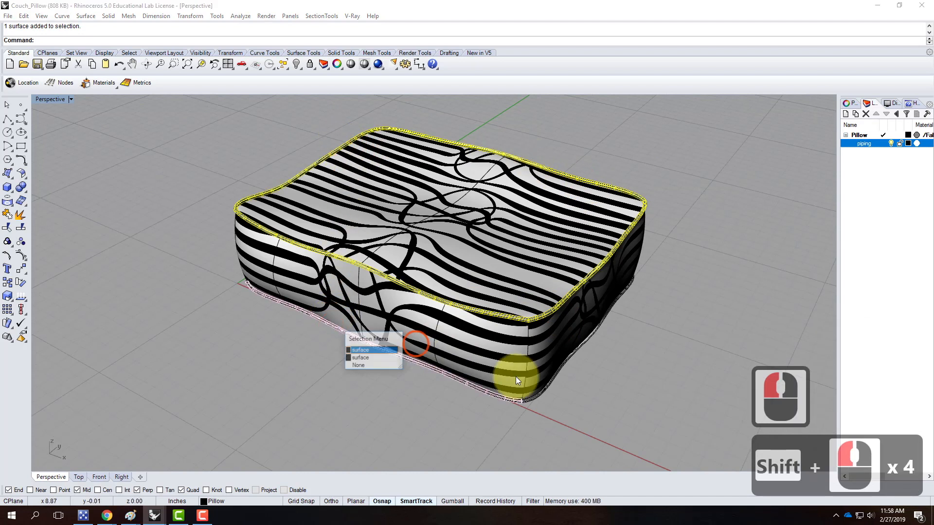
{"action": "left_click", "coordinate": [389, 350], "text": "shift"}
{"action": "left_click", "coordinate": [526, 401], "text": "shift"}
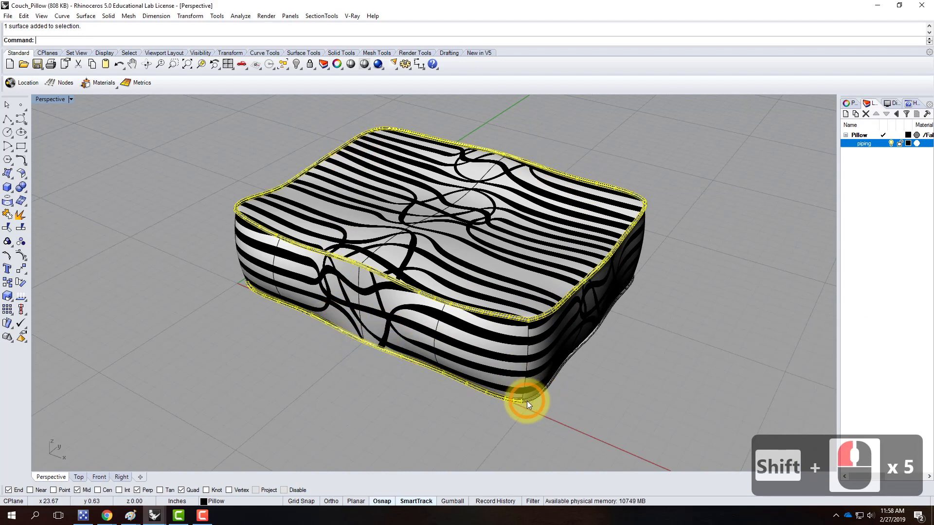
{"action": "right_click_drag", "start_coordinate": [664, 285], "coordinate": [483, 310]}
{"action": "left_click", "coordinate": [494, 316], "text": "shift"}
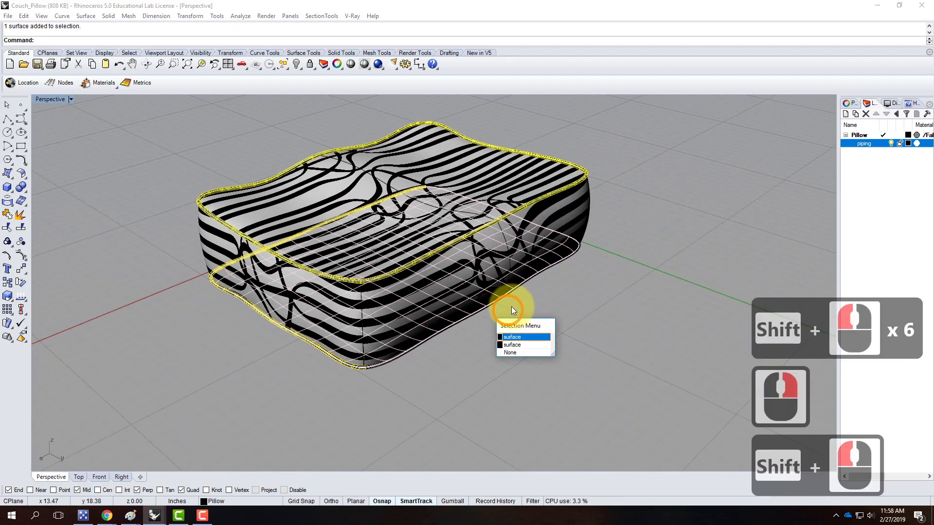
{"action": "left_click", "coordinate": [515, 338], "text": "shift"}
{"action": "right_click_drag", "start_coordinate": [665, 300], "coordinate": [479, 282]}
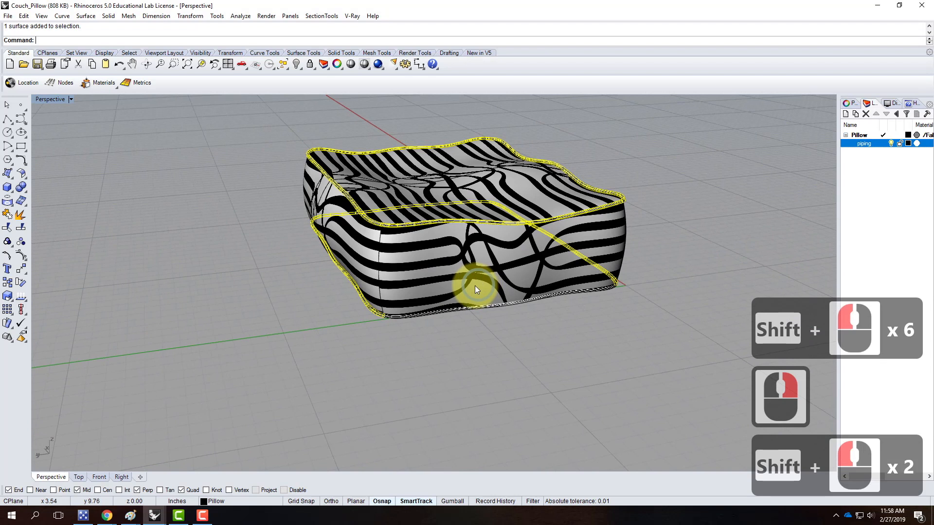
{"action": "left_click", "coordinate": [480, 307], "text": "shift"}
{"action": "right_click_drag", "start_coordinate": [682, 311], "coordinate": [546, 281]}
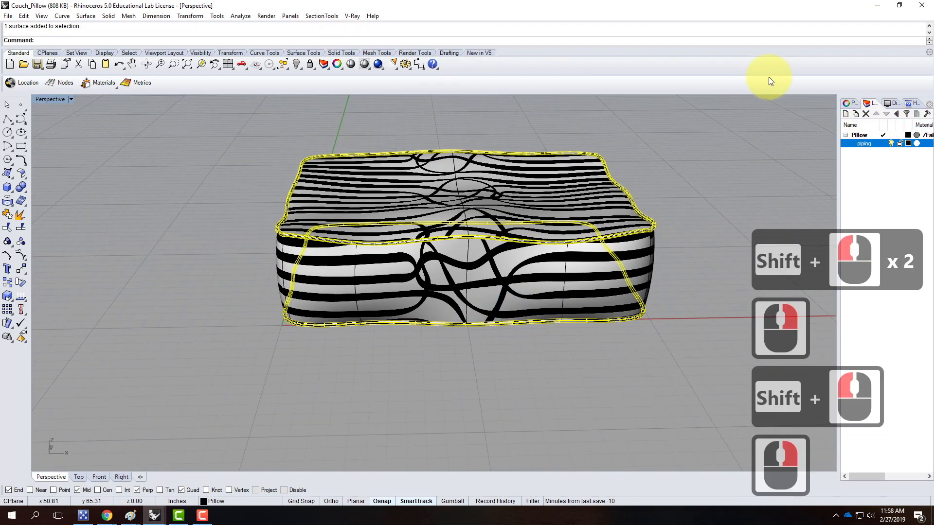
{"action": "right_click", "coordinate": [865, 143]}
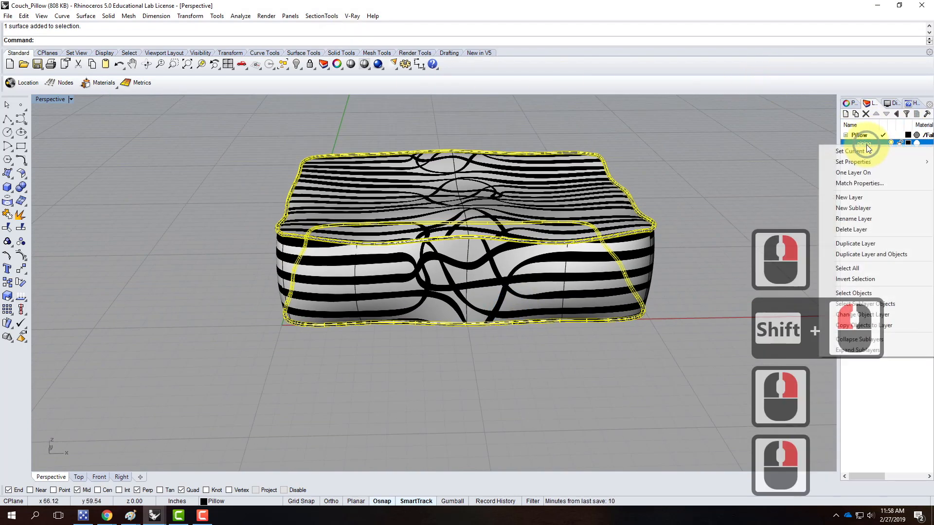
{"action": "left_click", "coordinate": [876, 315]}
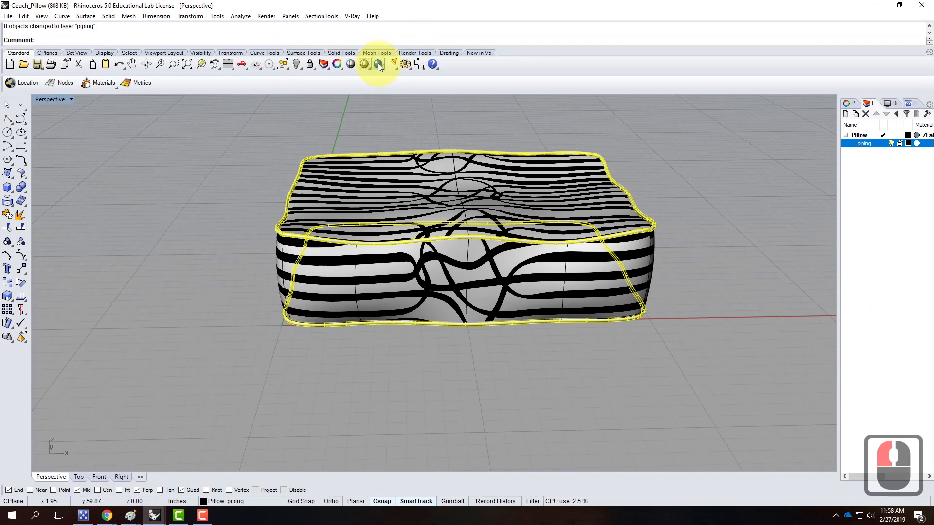
Duplicate the Fabric - Black White Swirl material in the V-Ray material editor.
{"action": "left_click", "coordinate": [353, 16]}
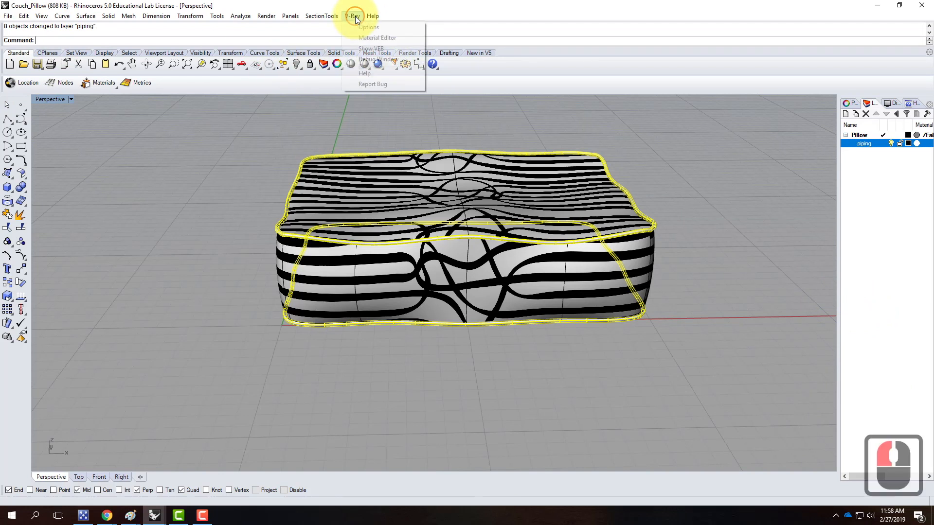
{"action": "left_click", "coordinate": [364, 39]}
{"action": "left_click", "coordinate": [63, 148]}
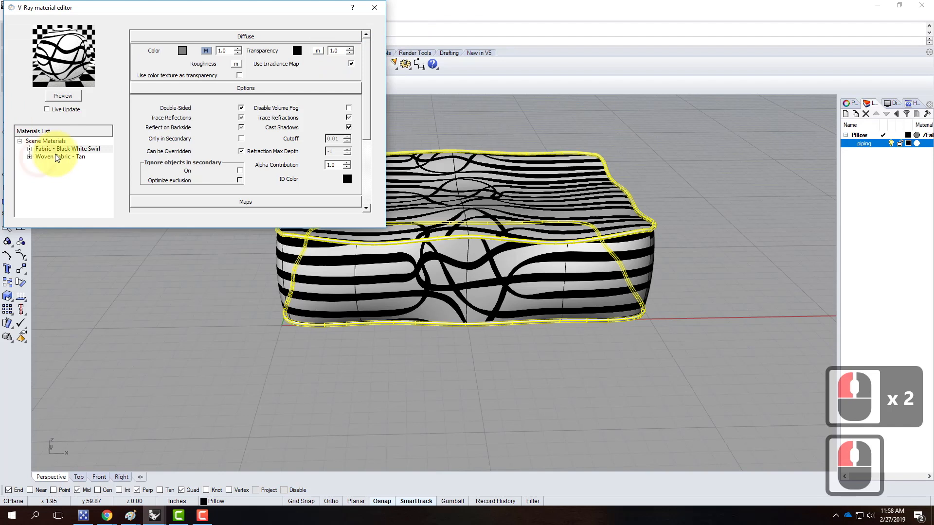
{"action": "right_click", "coordinate": [78, 146]}
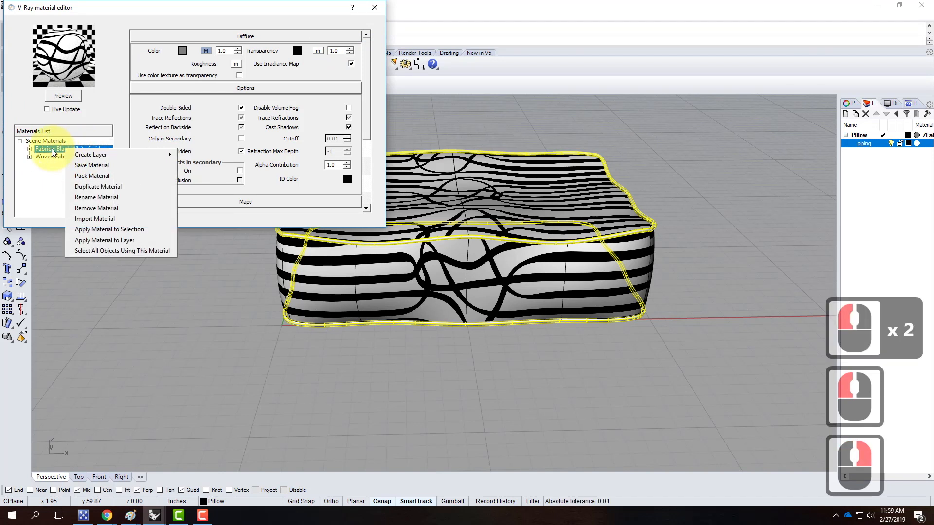
{"action": "left_click", "coordinate": [112, 186]}
Remove the bitmap from the duplicated swirl material's diffuse colour by setting its texture type to None, and refresh the material preview.
{"action": "left_click", "coordinate": [57, 161]}
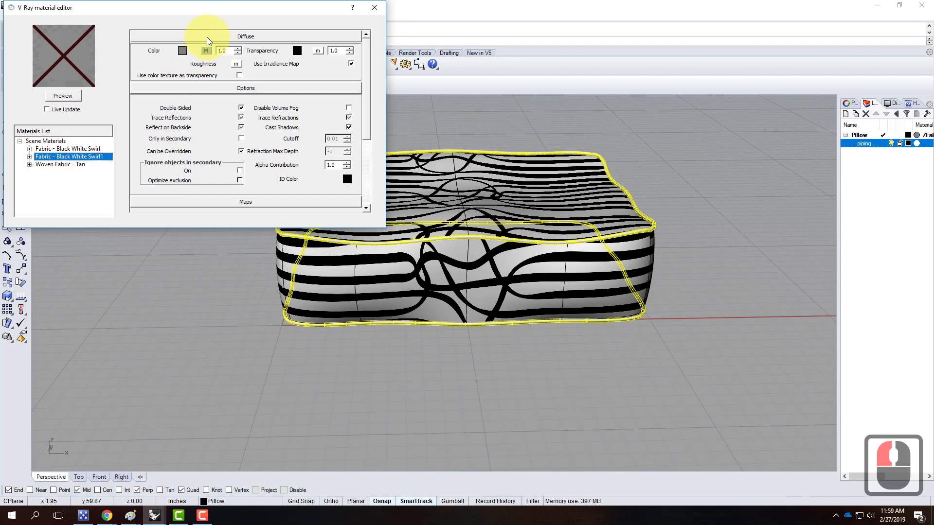
{"action": "left_click", "coordinate": [205, 51]}
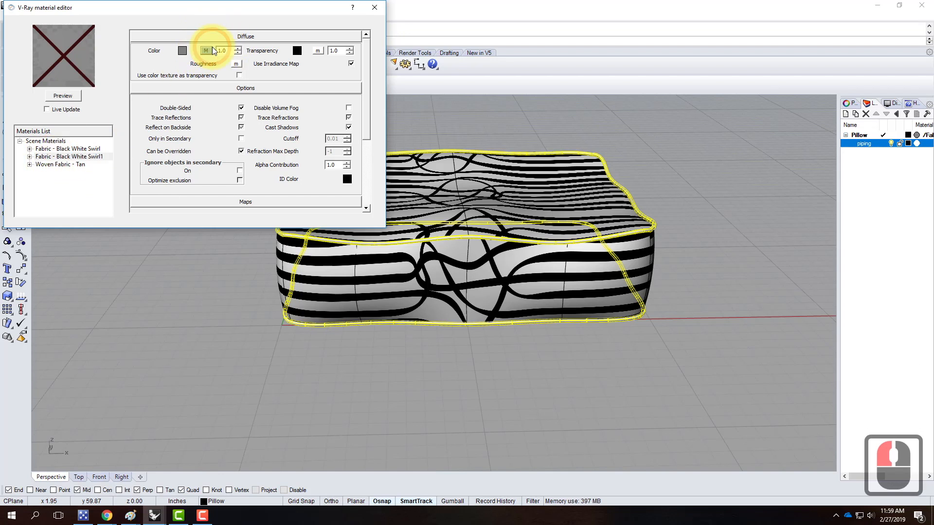
{"action": "left_click", "coordinate": [217, 41]}
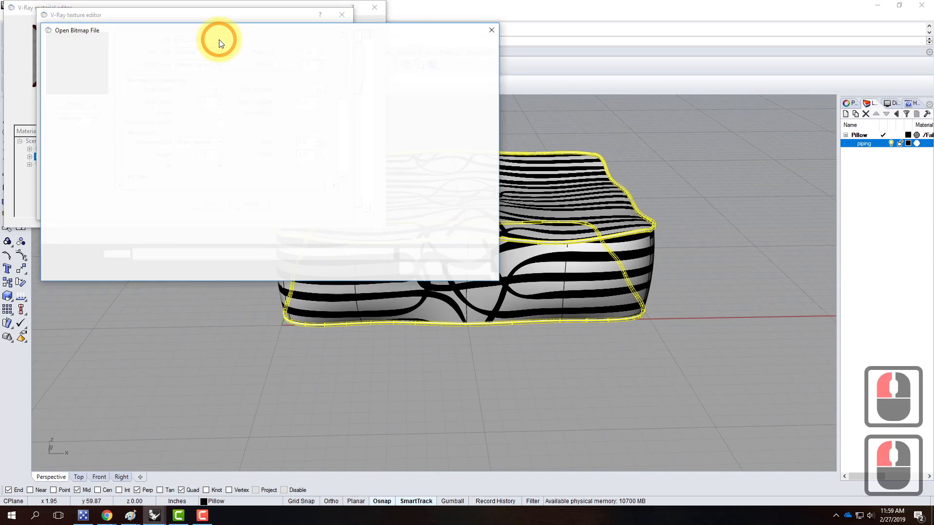
{"action": "left_click", "coordinate": [493, 29]}
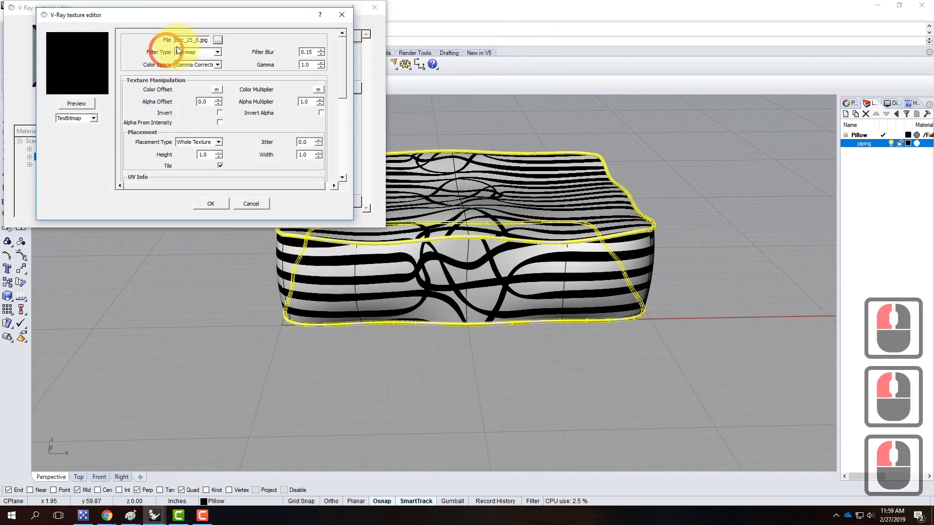
{"action": "left_click", "coordinate": [93, 118]}
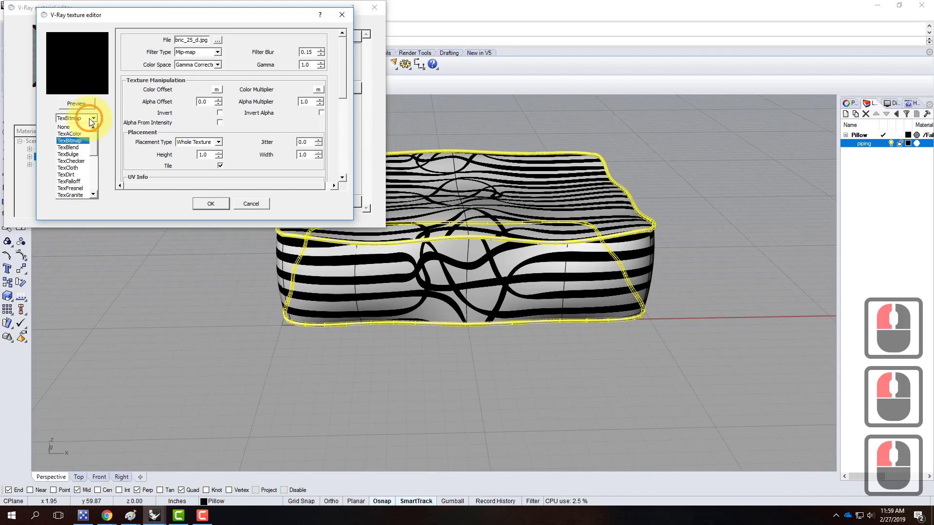
{"action": "left_click", "coordinate": [78, 125]}
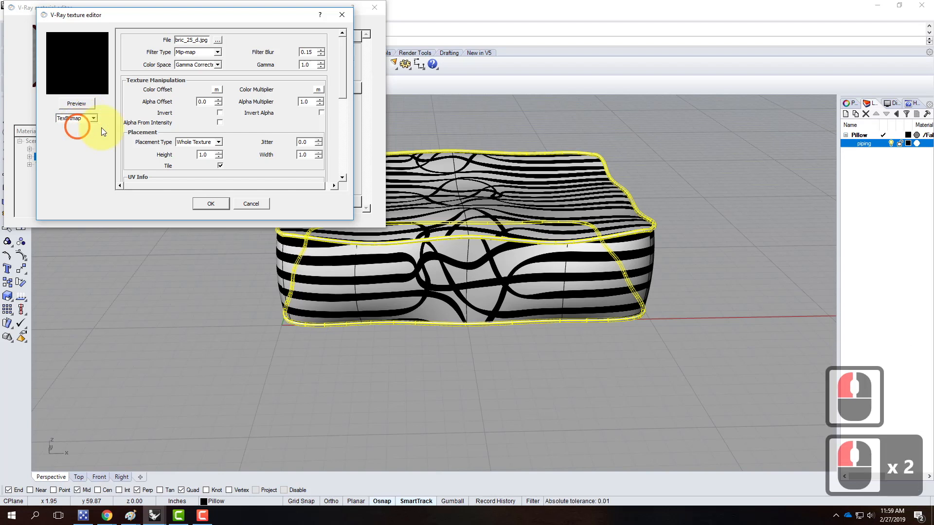
{"action": "left_click", "coordinate": [211, 203]}
{"action": "left_click", "coordinate": [67, 97]}
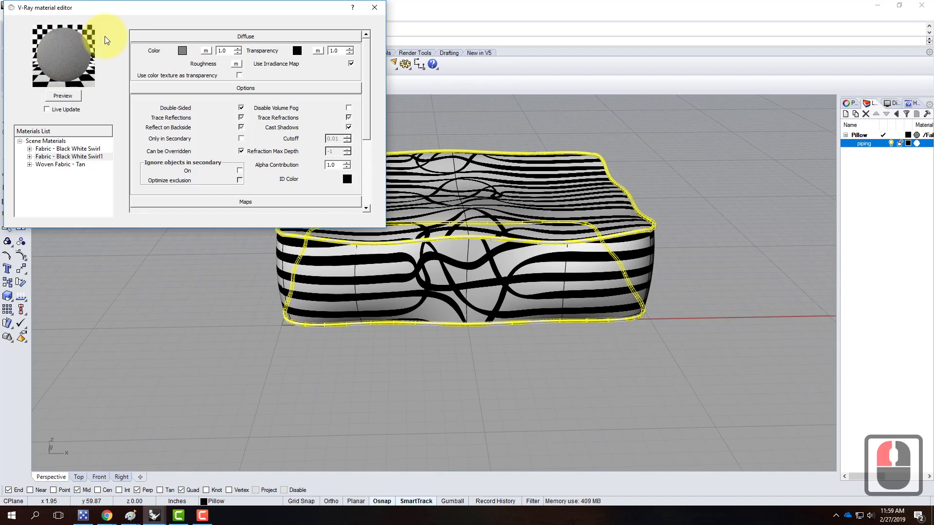
Set the duplicated material's diffuse colour to Black.
{"action": "left_click", "coordinate": [182, 51]}
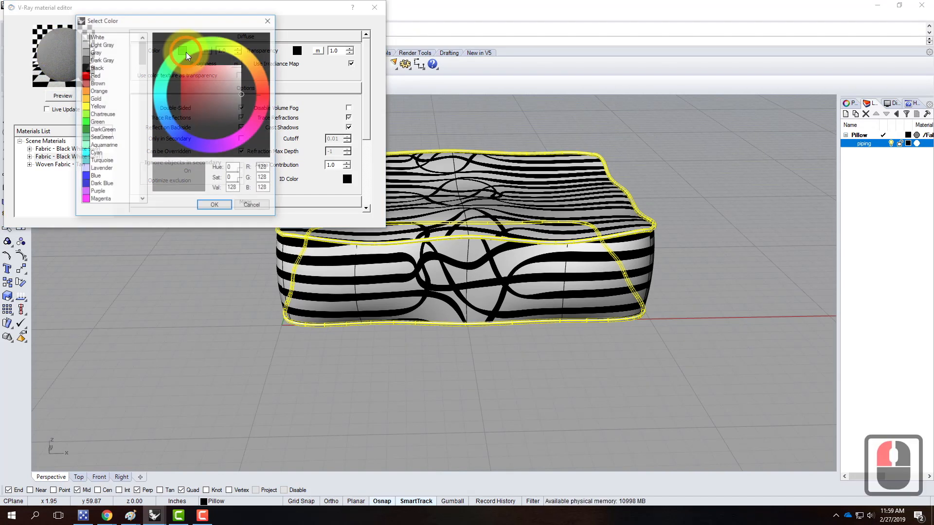
{"action": "left_click", "coordinate": [97, 68]}
{"action": "left_click", "coordinate": [215, 207]}
Rename the duplicated material as Fabric - Black and refresh its preview.
{"action": "left_click", "coordinate": [69, 156]}
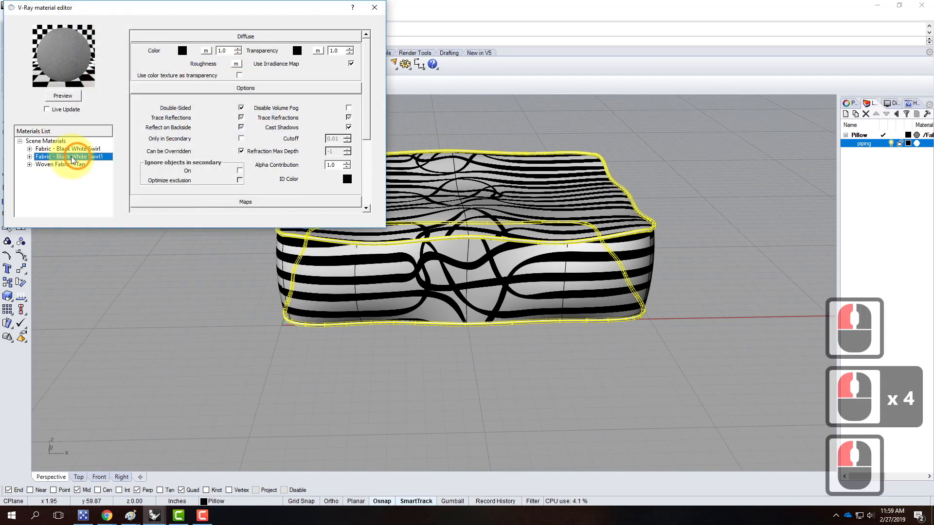
{"action": "left_click", "coordinate": [67, 159]}
{"action": "double_click", "coordinate": [69, 157]}
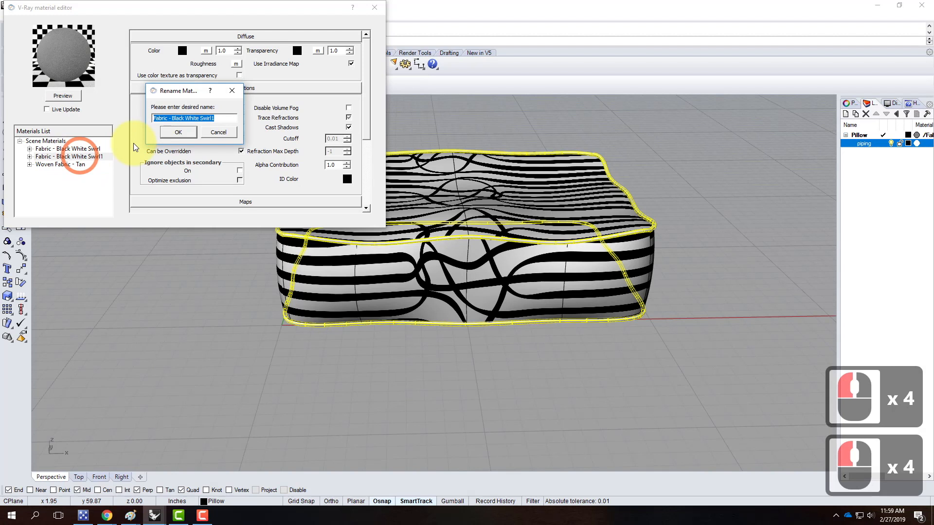
{"action": "left_click", "coordinate": [182, 119]}
{"action": "left_click_drag", "start_coordinate": [181, 120], "coordinate": [258, 120]}
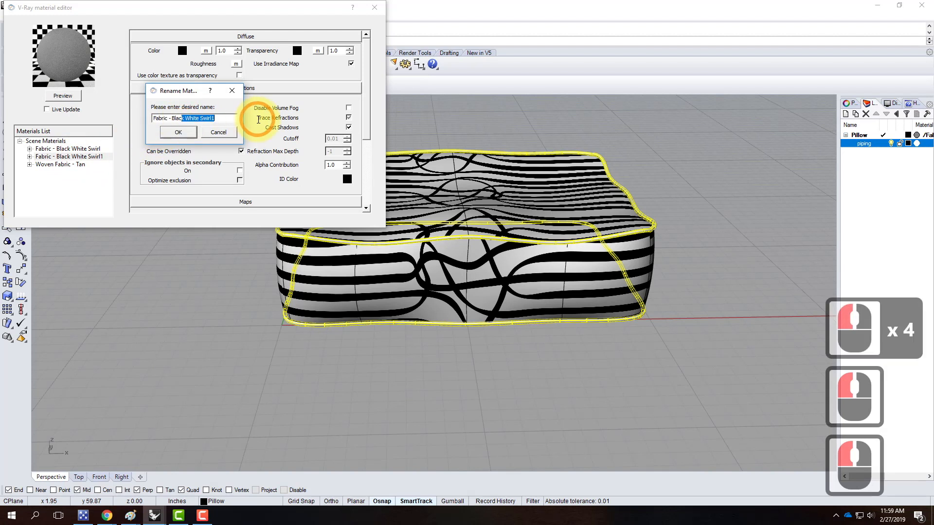
{"action": "type", "text": "k"}
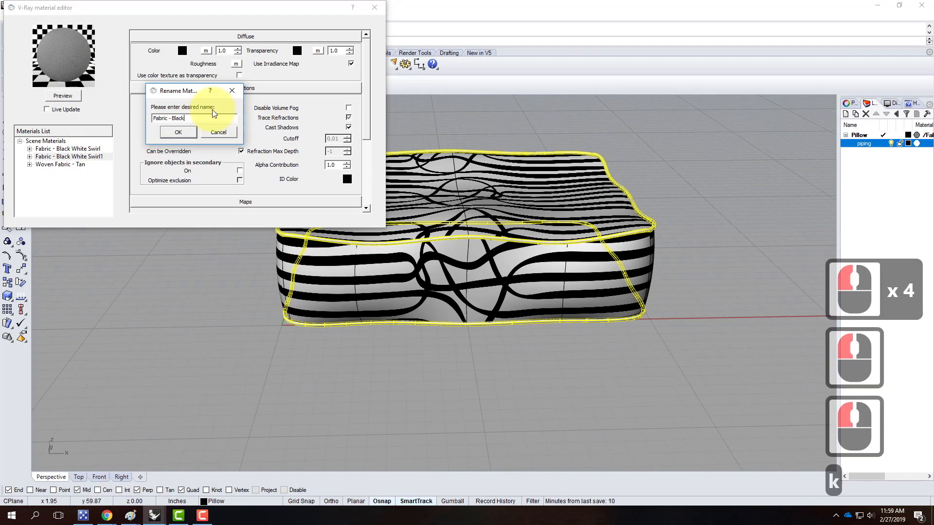
{"action": "left_click", "coordinate": [177, 134]}
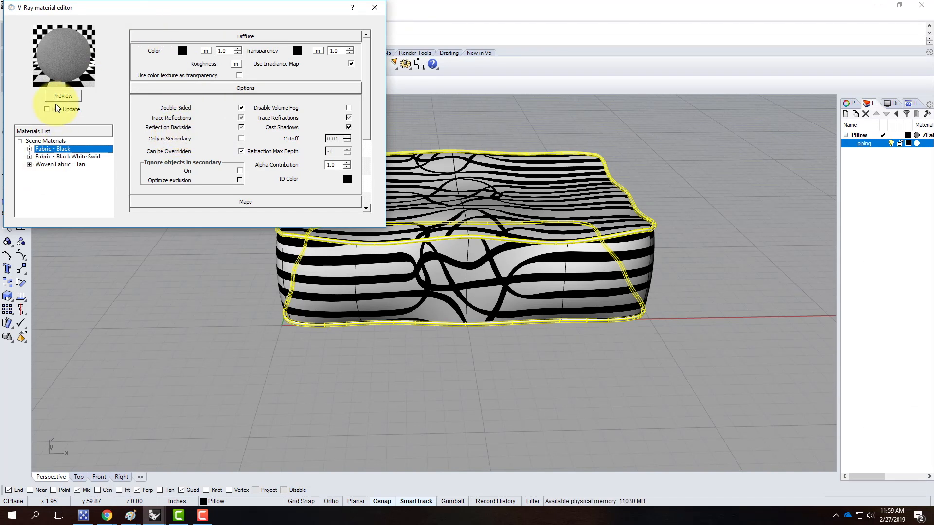
{"action": "left_click", "coordinate": [66, 97]}
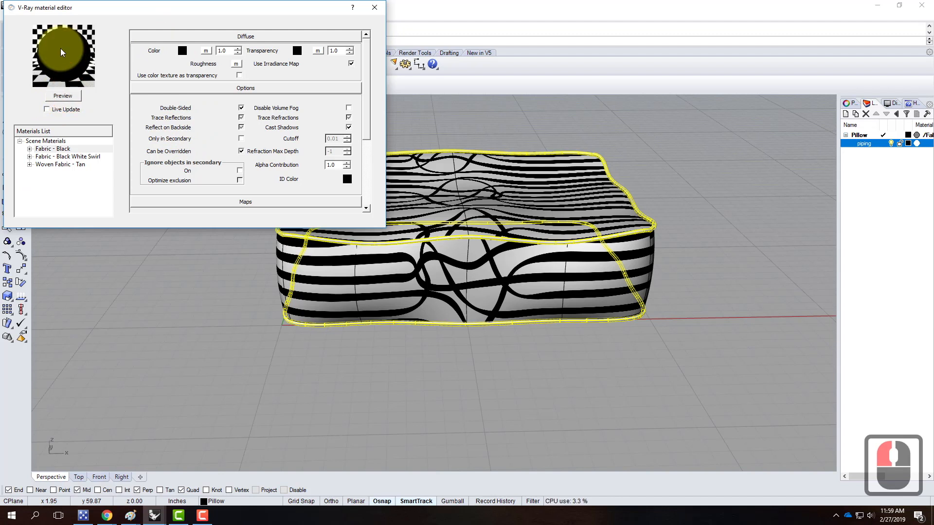
Apply the Fabric - Black material to the piping layer and clear the selection of the piping surfaces.
{"action": "left_click", "coordinate": [374, 8]}
{"action": "left_click", "coordinate": [353, 16]}
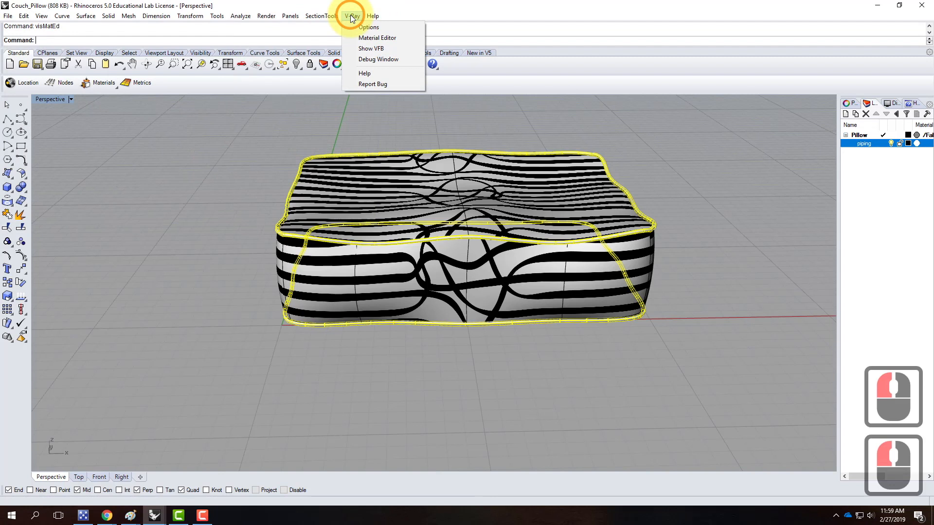
{"action": "left_click", "coordinate": [365, 35]}
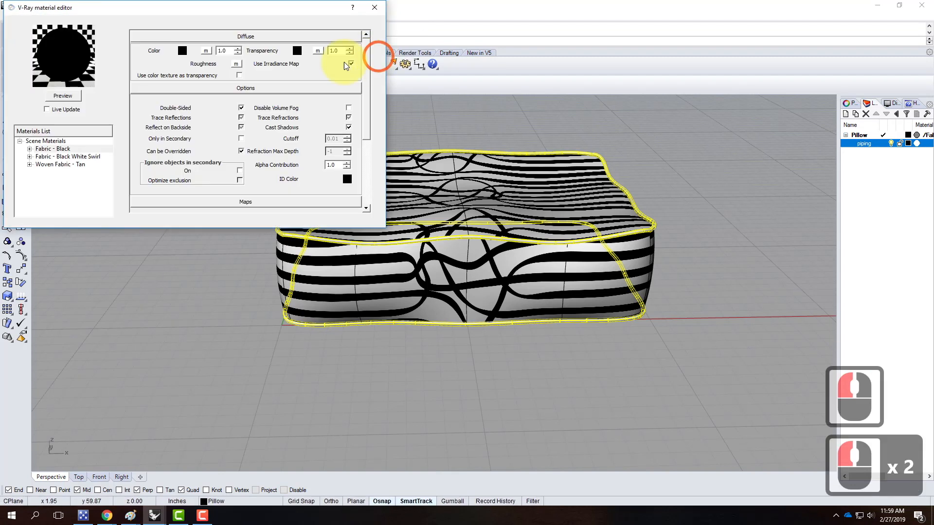
{"action": "right_click", "coordinate": [63, 153]}
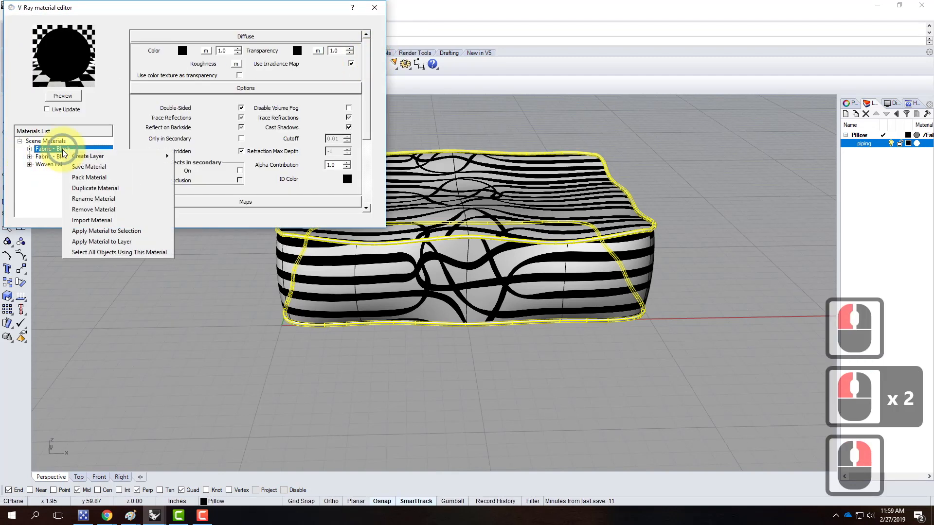
{"action": "left_click", "coordinate": [132, 246]}
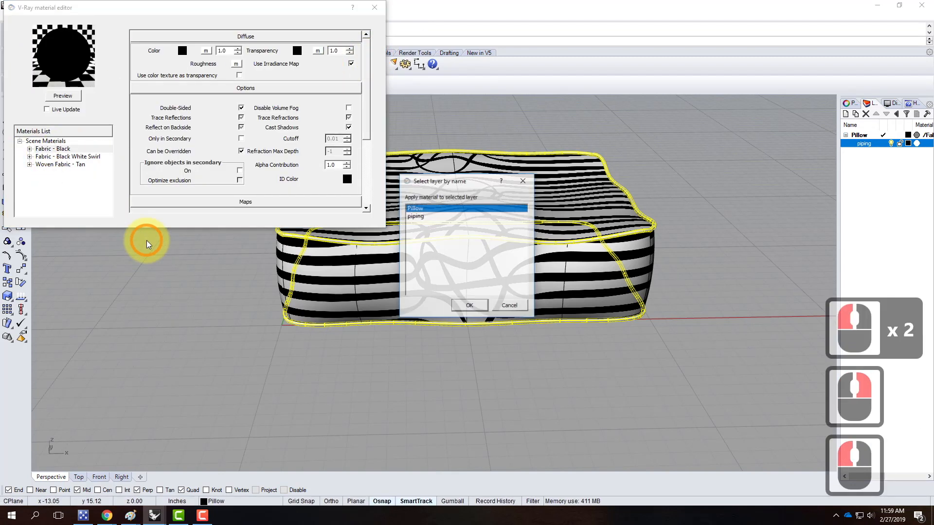
{"action": "left_click", "coordinate": [425, 215]}
{"action": "left_click", "coordinate": [483, 311]}
{"action": "left_click", "coordinate": [482, 313]}
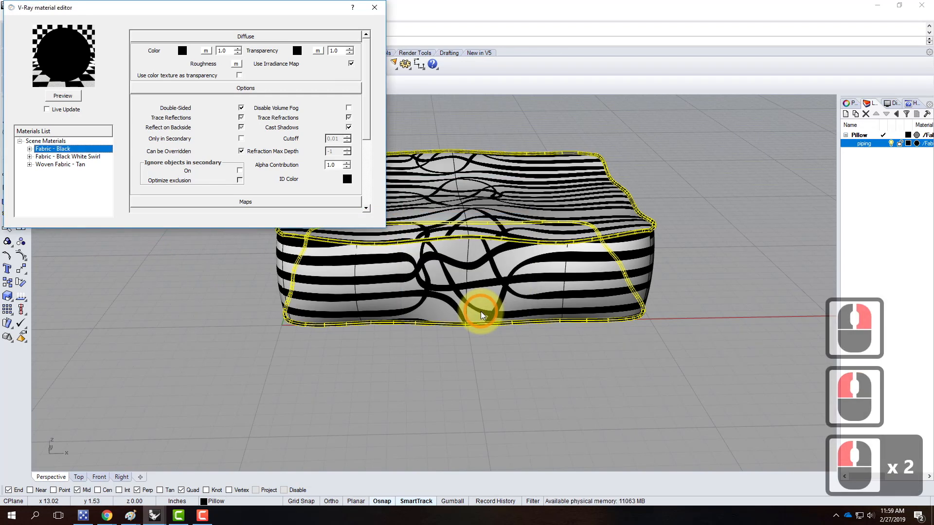
{"action": "left_click", "coordinate": [381, 10]}
{"action": "left_click", "coordinate": [215, 278]}
Check the black piping from another side and save the Couch_Pillow file.
{"action": "right_click_drag", "start_coordinate": [550, 310], "coordinate": [493, 289]}
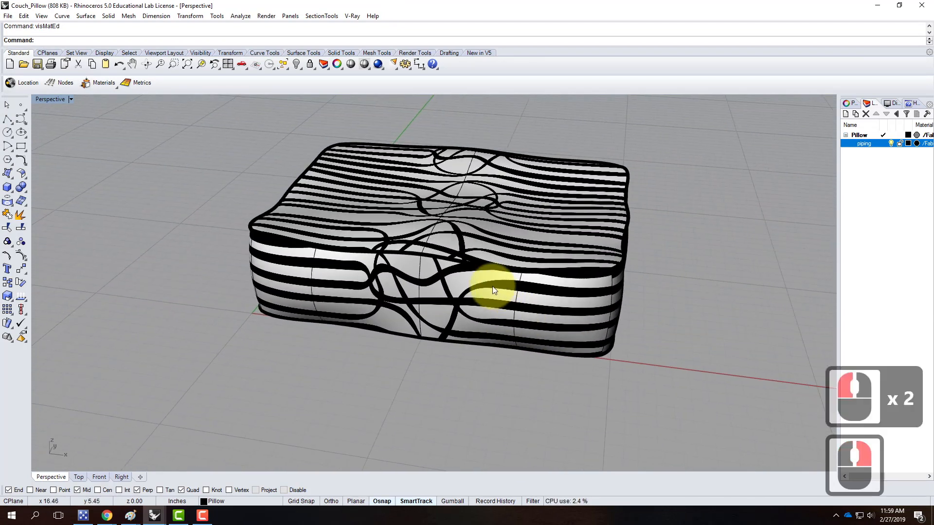
{"action": "left_click", "coordinate": [9, 15]}
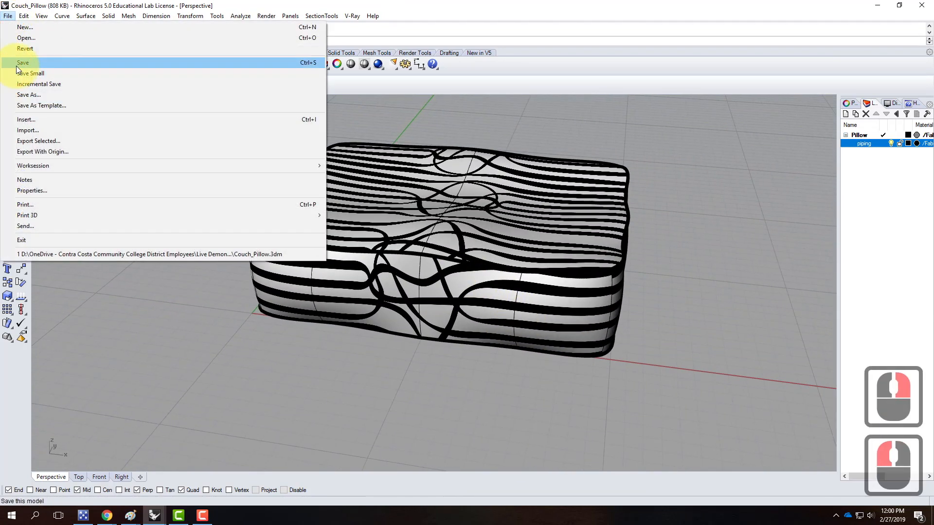
{"action": "left_click", "coordinate": [16, 65]}
Switch to the Ex208_BaseFileForTestRendering file and update its linked Couch_Pillow block in the Block Manager.
{"action": "left_click", "coordinate": [160, 519]}
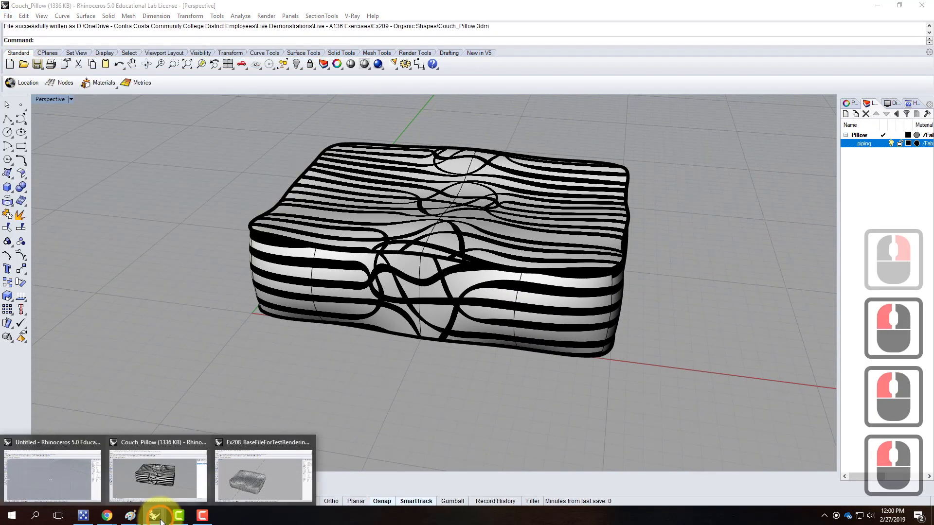
{"action": "left_click", "coordinate": [258, 484]}
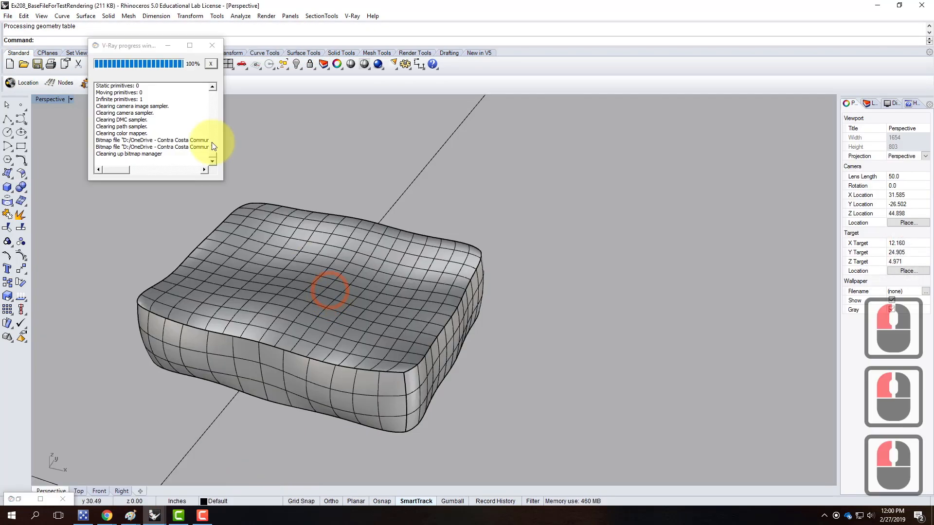
{"action": "left_click", "coordinate": [23, 15]}
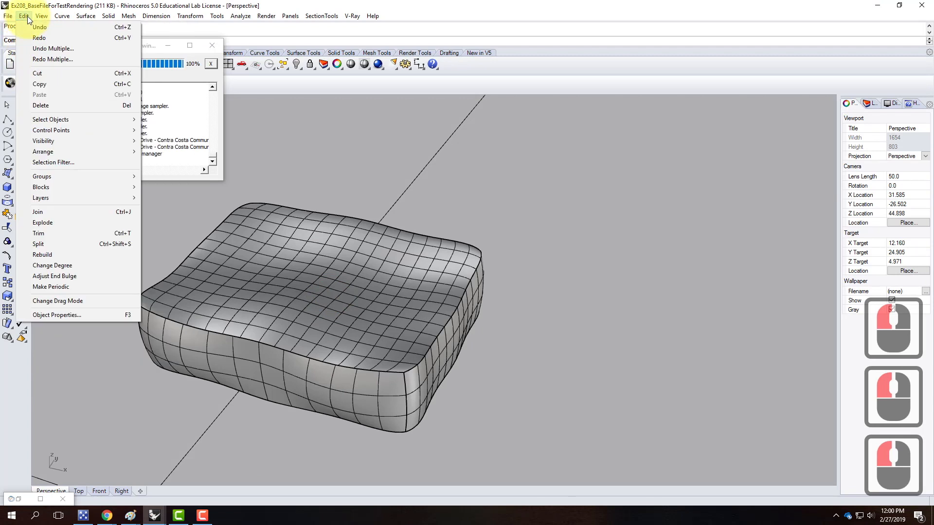
{"action": "mouse_move", "coordinate": [51, 188]}
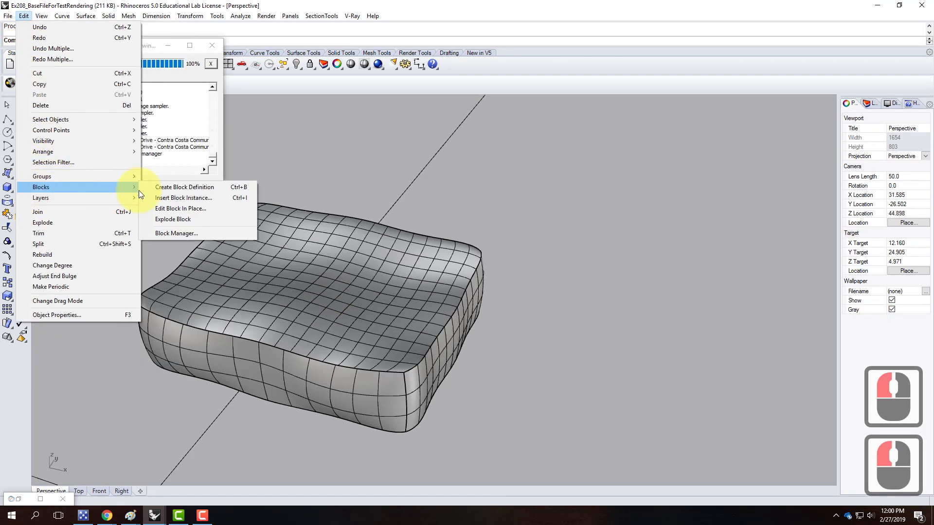
{"action": "left_click", "coordinate": [159, 232]}
{"action": "left_click", "coordinate": [357, 185]}
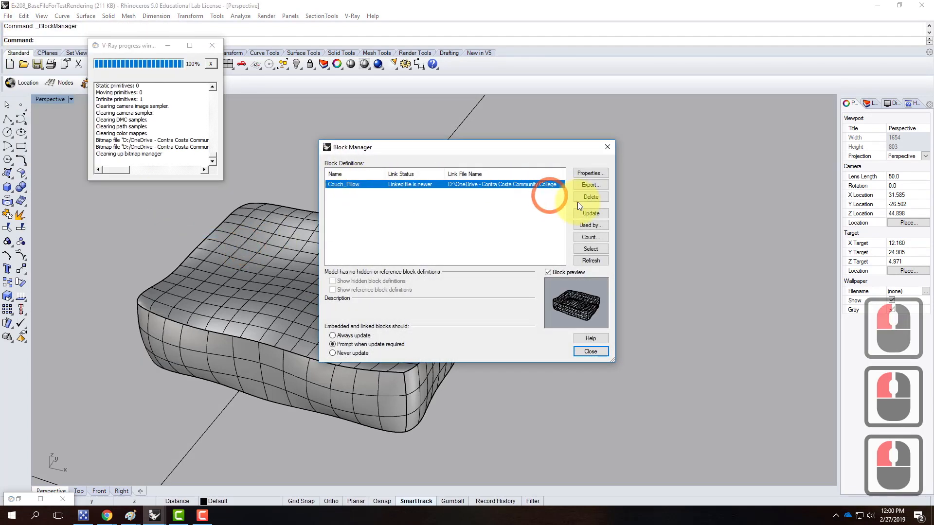
{"action": "left_click", "coordinate": [593, 213]}
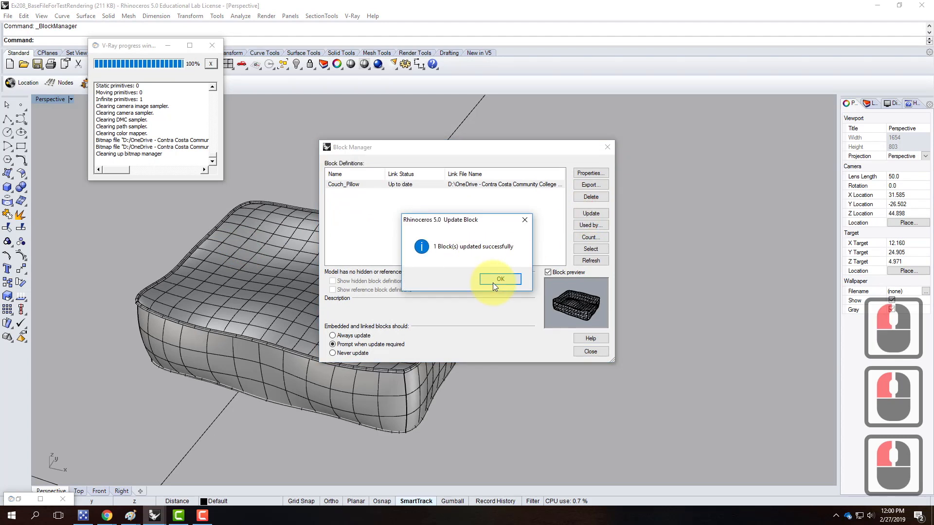
{"action": "left_click", "coordinate": [500, 279]}
{"action": "left_click", "coordinate": [589, 351]}
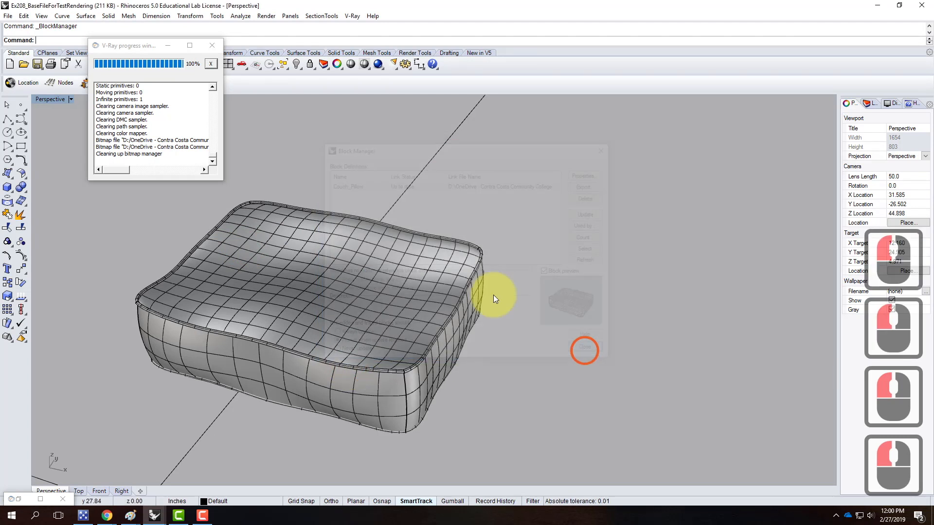
Render the updated pillow with V-Ray and view the finished image in the frame buffer.
{"action": "left_click", "coordinate": [378, 65]}
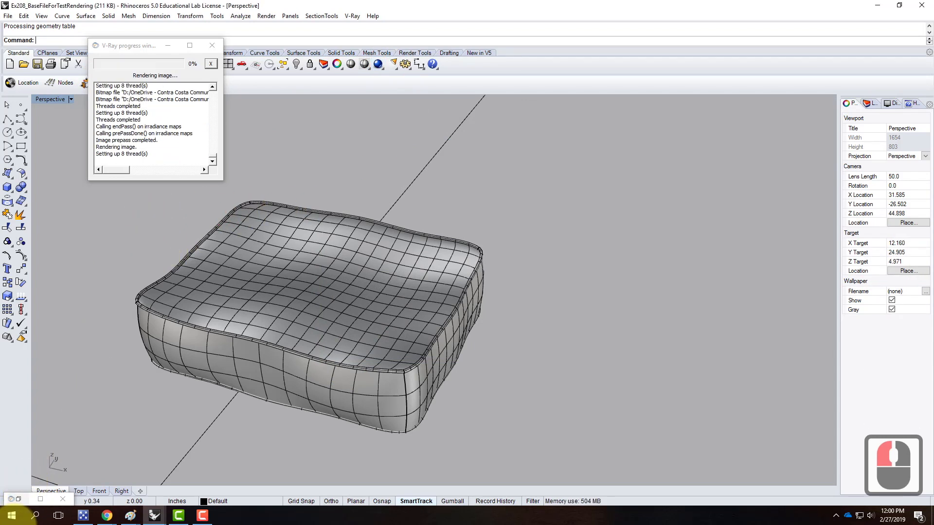
{"action": "left_click", "coordinate": [41, 499]}
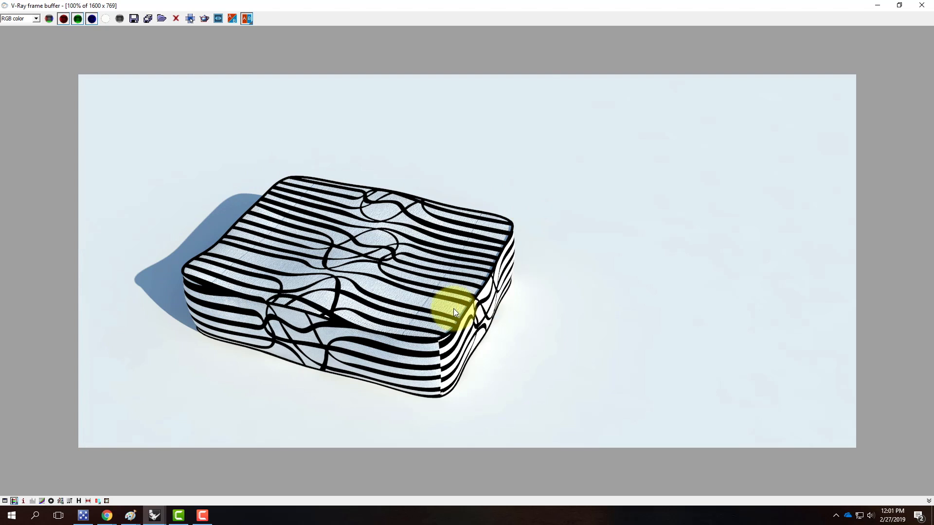
{"action": "left_click", "coordinate": [877, 5]}
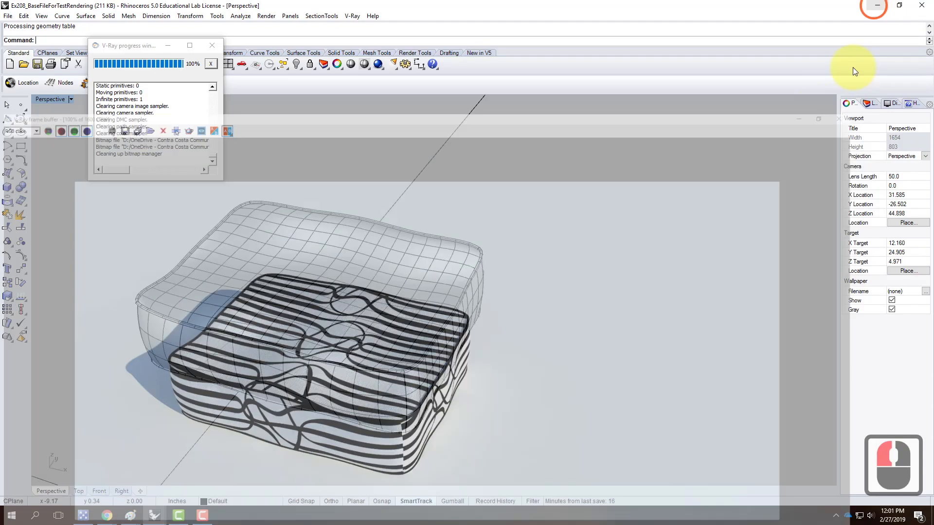
{"action": "left_click", "coordinate": [443, 207]}
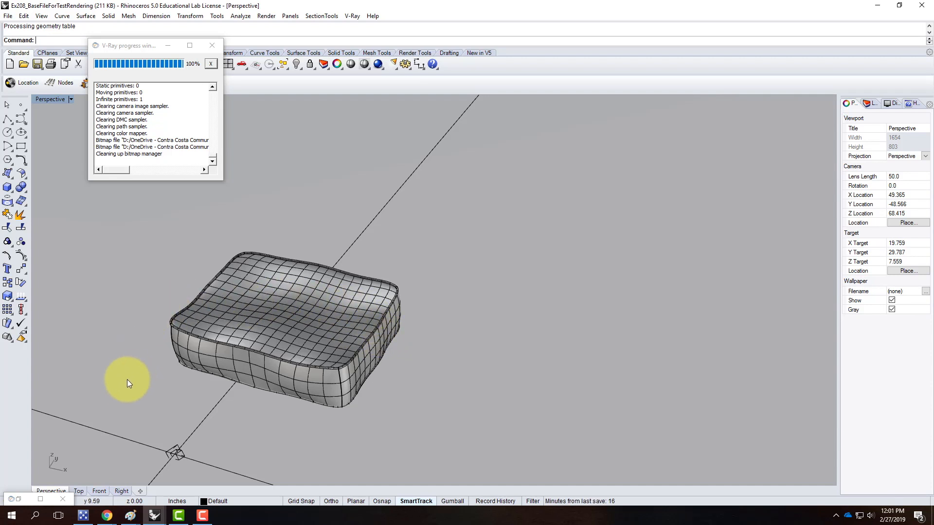
{"action": "scroll", "coordinate": [132, 375], "scroll_direction": "down", "scroll_amount": 2}
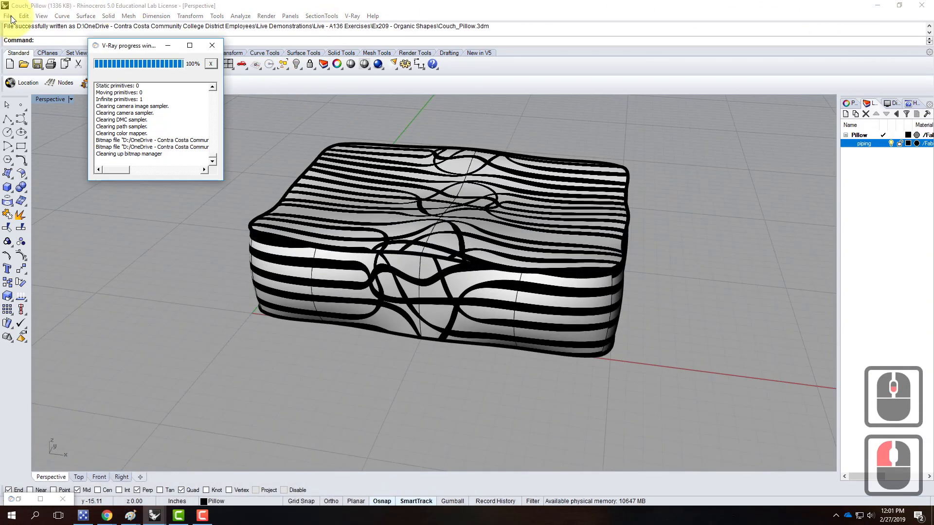
Start a new model from the Large Objects - Inches template and maximize the Perspective view.
{"action": "left_click", "coordinate": [7, 16]}
{"action": "left_click", "coordinate": [21, 62]}
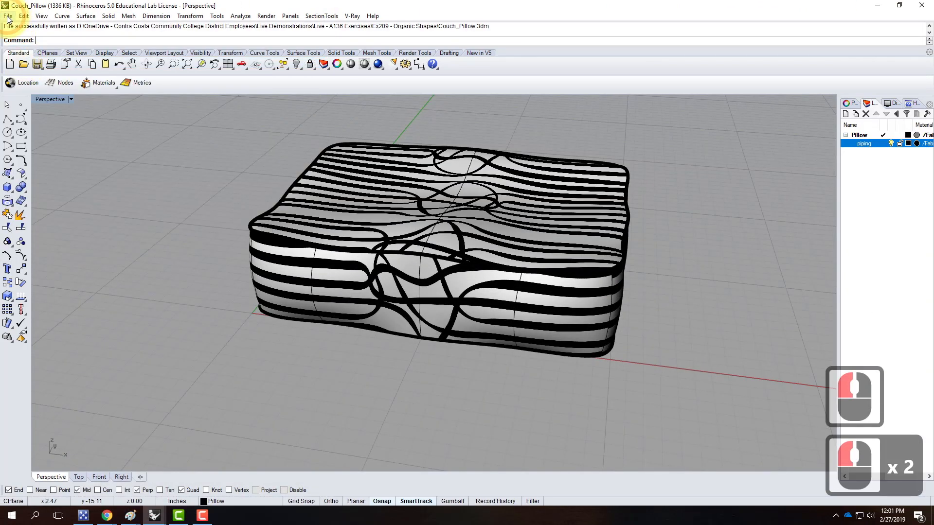
{"action": "left_click", "coordinate": [7, 17]}
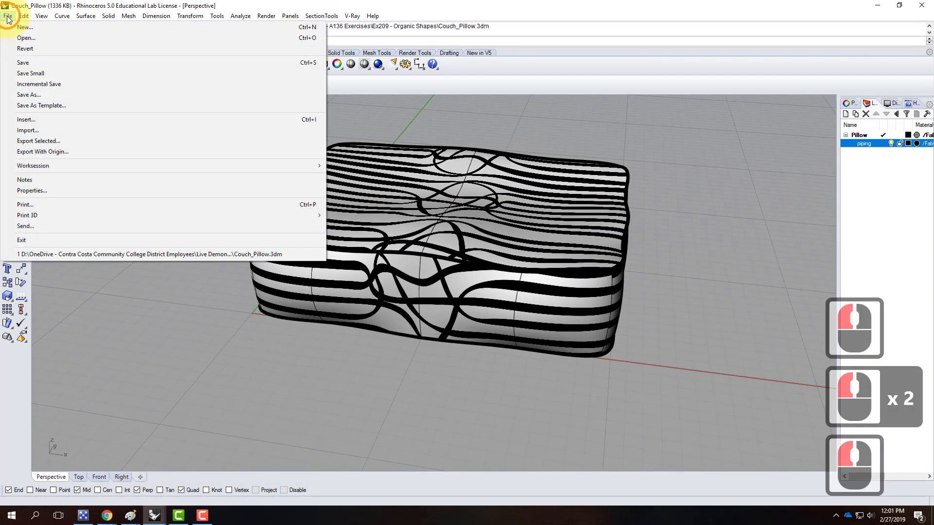
{"action": "left_click", "coordinate": [40, 28]}
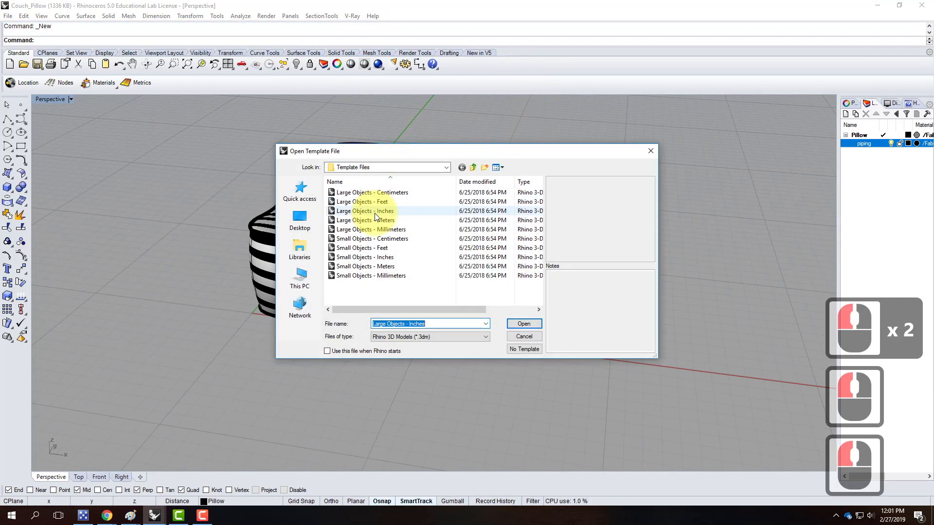
{"action": "left_click", "coordinate": [375, 210]}
{"action": "left_click", "coordinate": [533, 327]}
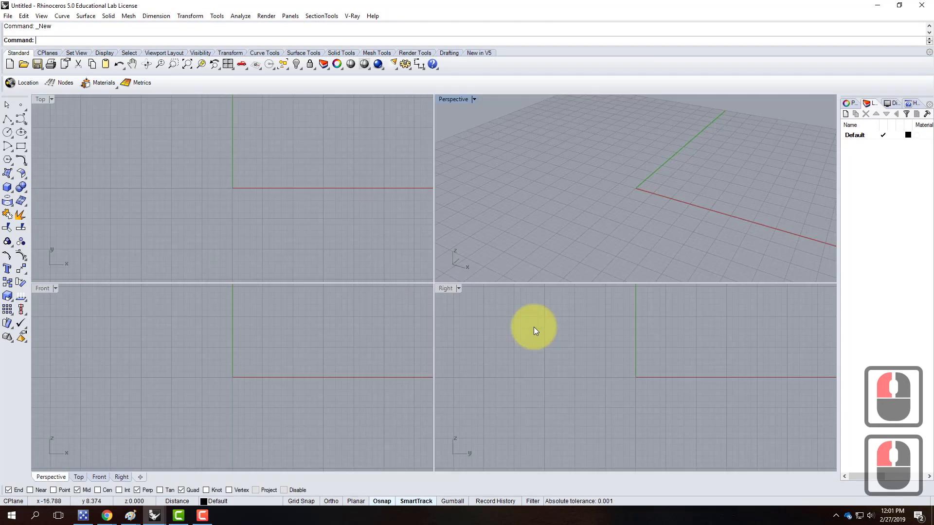
{"action": "double_click", "coordinate": [453, 100]}
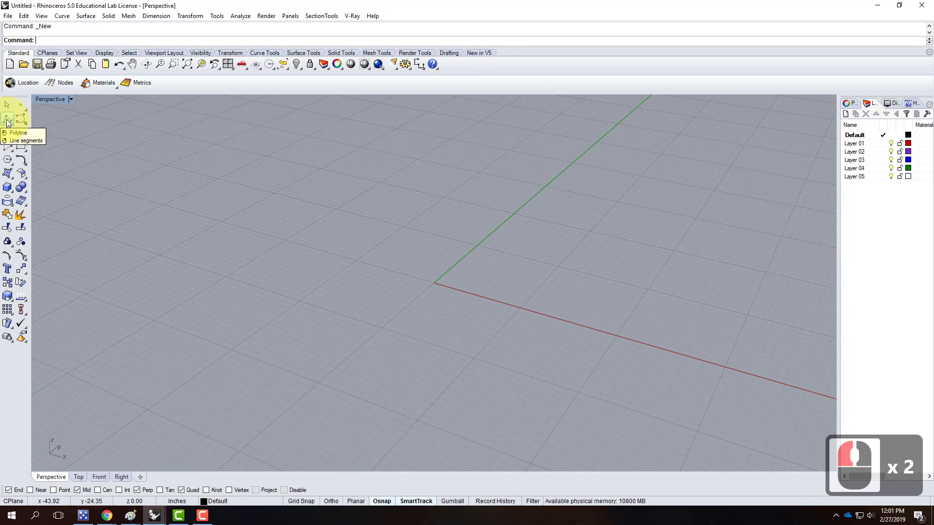
{"action": "left_click", "coordinate": [21, 147]}
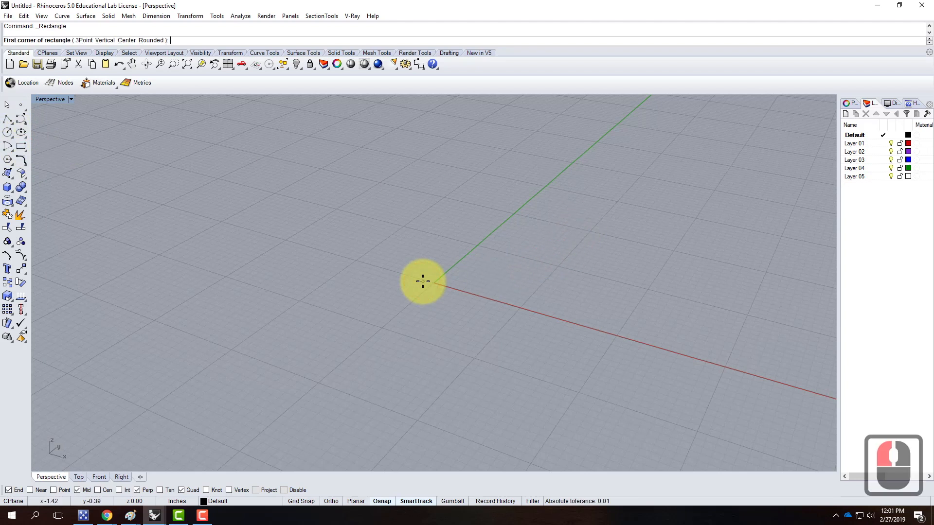
{"action": "type", "text": "@0,0"}
{"action": "key", "text": "Return"}
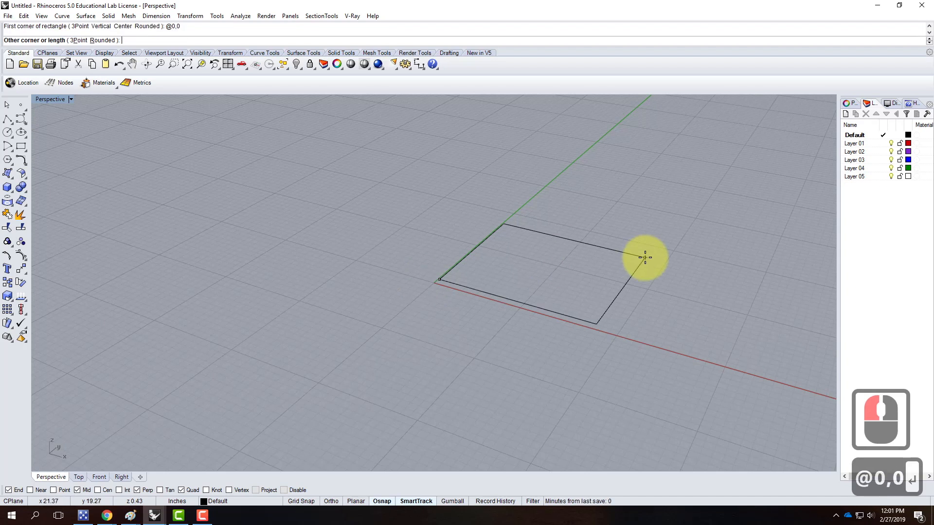
{"action": "key", "text": "Escape"}
{"action": "key", "text": "Escape"}
{"action": "key", "text": "Escape"}
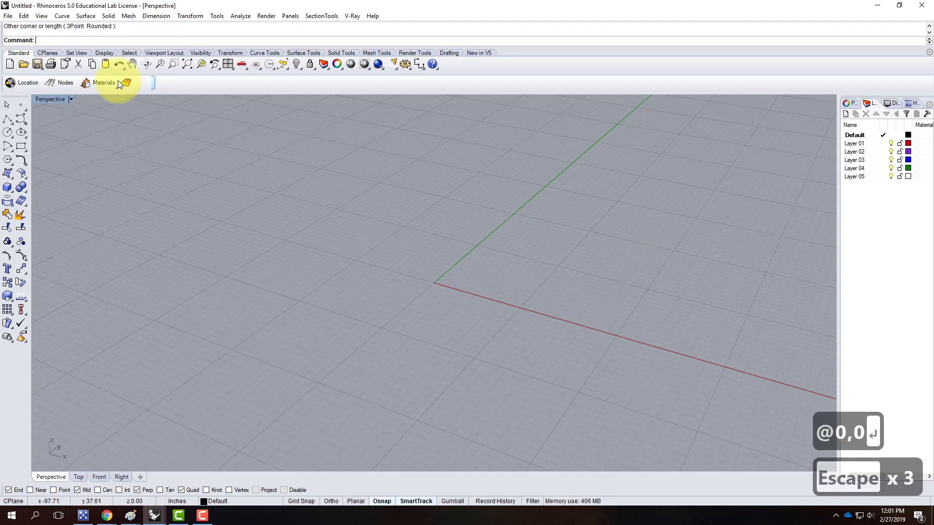
{"action": "left_click", "coordinate": [21, 146]}
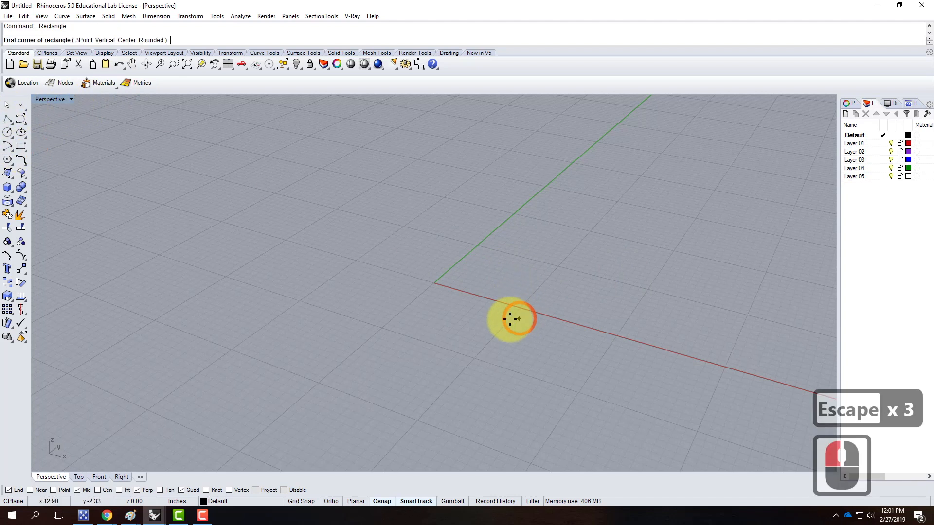
{"action": "type", "text": "@0,0,0"}
{"action": "key", "text": "Return"}
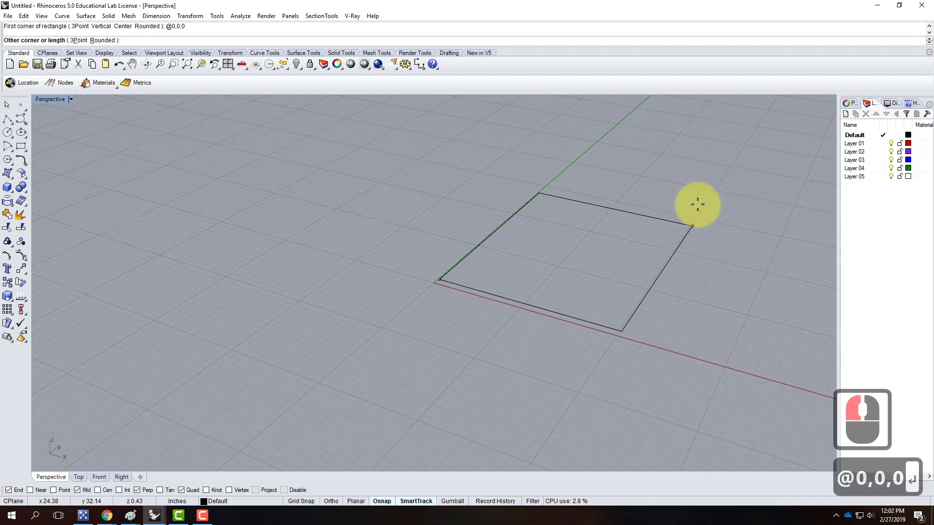
{"action": "right_click_drag", "start_coordinate": [650, 232], "coordinate": [739, 219]}
{"action": "right_click", "coordinate": [740, 219]}
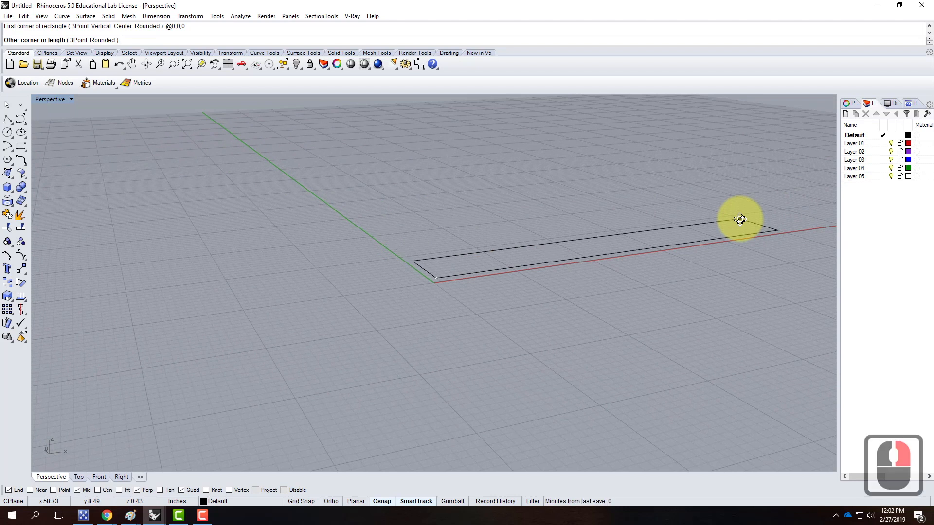
{"action": "key", "text": "Escape"}
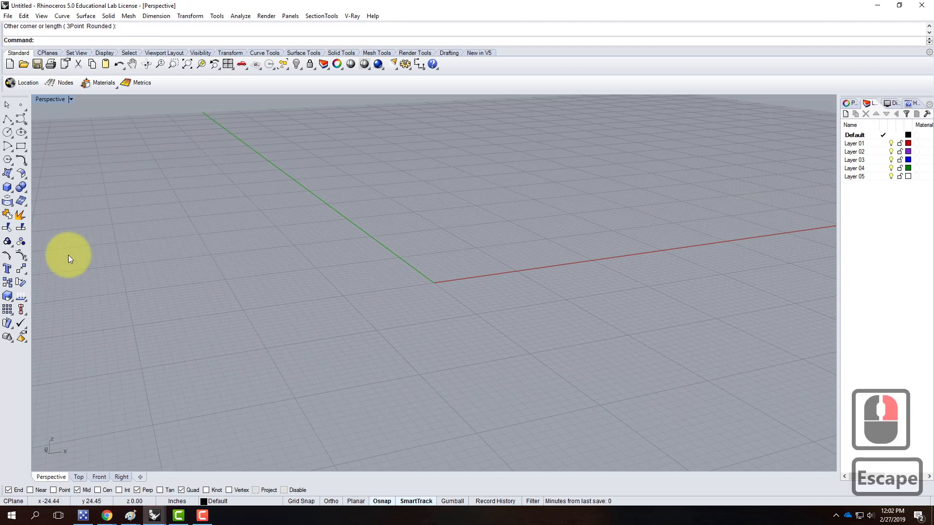
Draw a rectangle with its first corner at 0,0,0 and the opposite corner at 18,18.
{"action": "left_click", "coordinate": [22, 147]}
{"action": "type", "text": "0,0,0"}
{"action": "key", "text": "Return"}
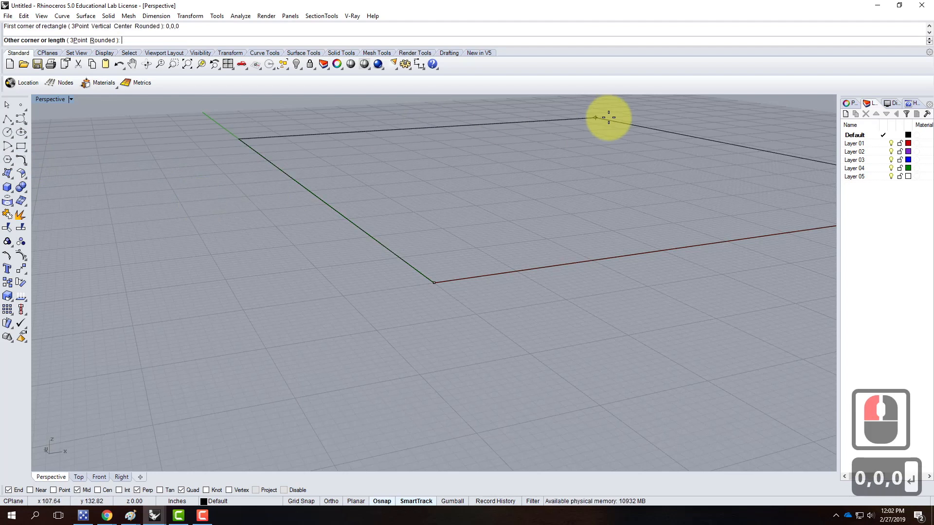
{"action": "type", "text": "18"}
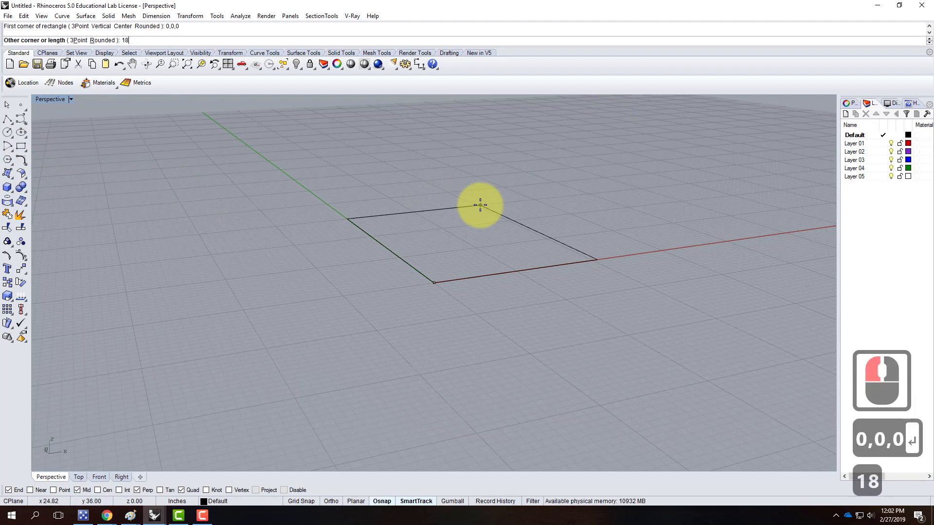
{"action": "type", "text": ",18"}
{"action": "key", "text": "Return"}
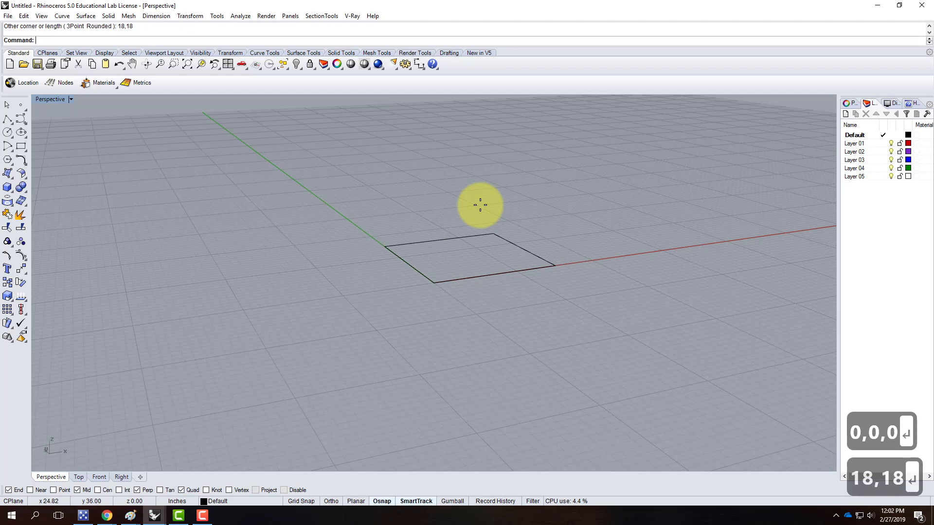
Explode the square into separate edge lines and select individual edges to check the split.
{"action": "mouse_move", "coordinate": [575, 299]}
{"action": "right_mouse_down"}
{"action": "mouse_move", "coordinate": [545, 309]}
{"action": "mouse_move", "coordinate": [475, 281]}
{"action": "mouse_move", "coordinate": [584, 309]}
{"action": "right_mouse_up"}
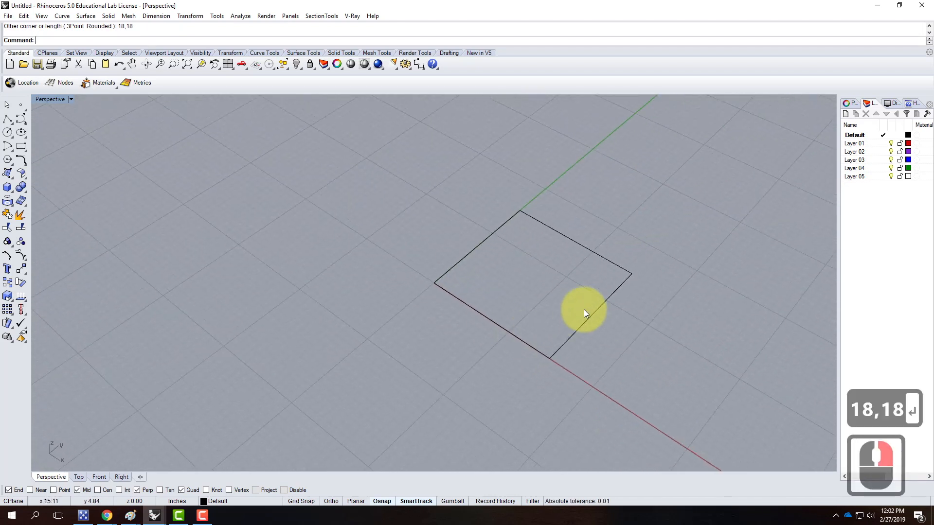
{"action": "scroll", "coordinate": [603, 297], "scroll_direction": "up", "scroll_amount": 3}
{"action": "left_click", "coordinate": [620, 286]}
{"action": "left_click", "coordinate": [623, 329]}
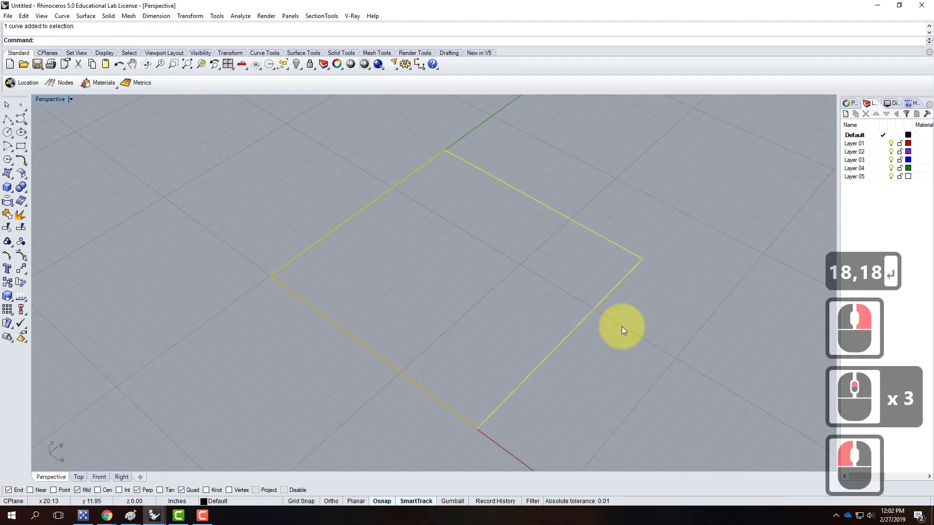
{"action": "type", "text": "re"}
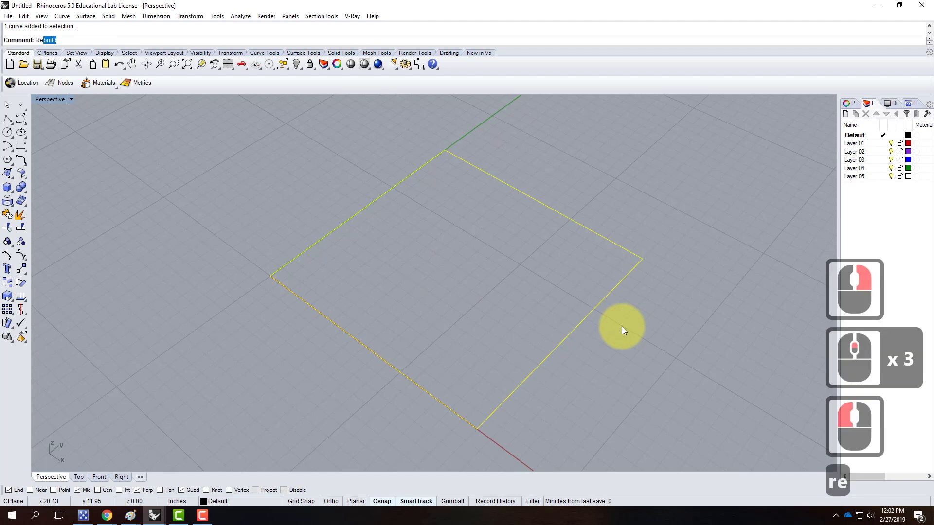
{"action": "key", "text": "BackSpace"}
{"action": "key", "text": "BackSpace"}
{"action": "key", "text": "BackSpace"}
{"action": "type", "text": "ex"}
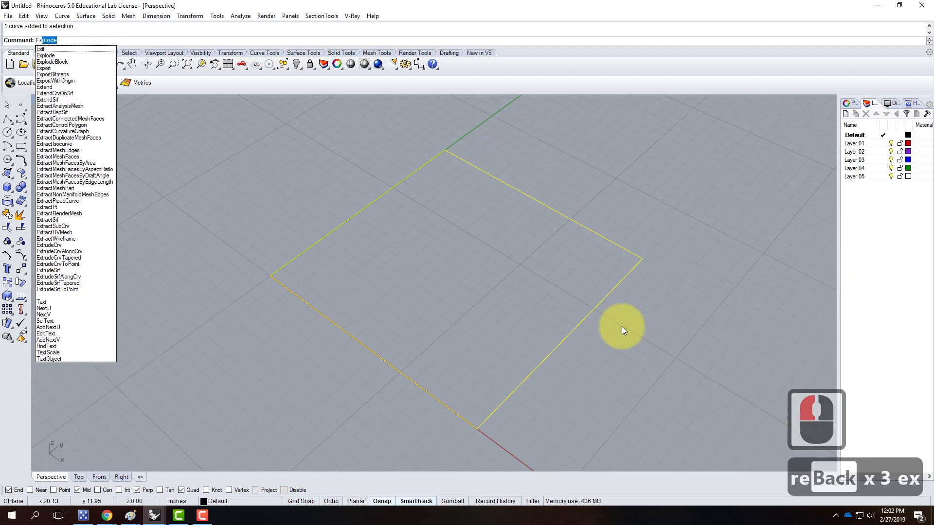
{"action": "key", "text": "Return"}
{"action": "left_click", "coordinate": [608, 300]}
{"action": "left_click", "coordinate": [607, 292]}
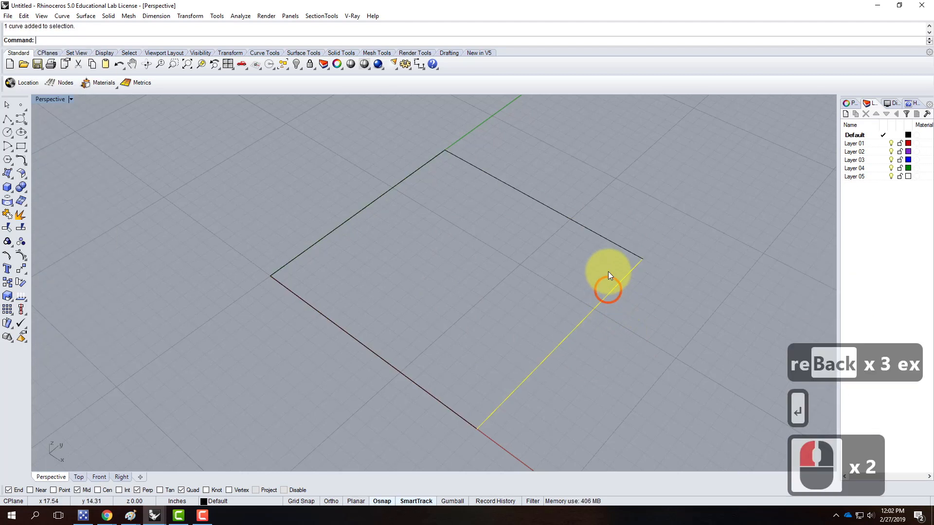
{"action": "left_click", "coordinate": [608, 241]}
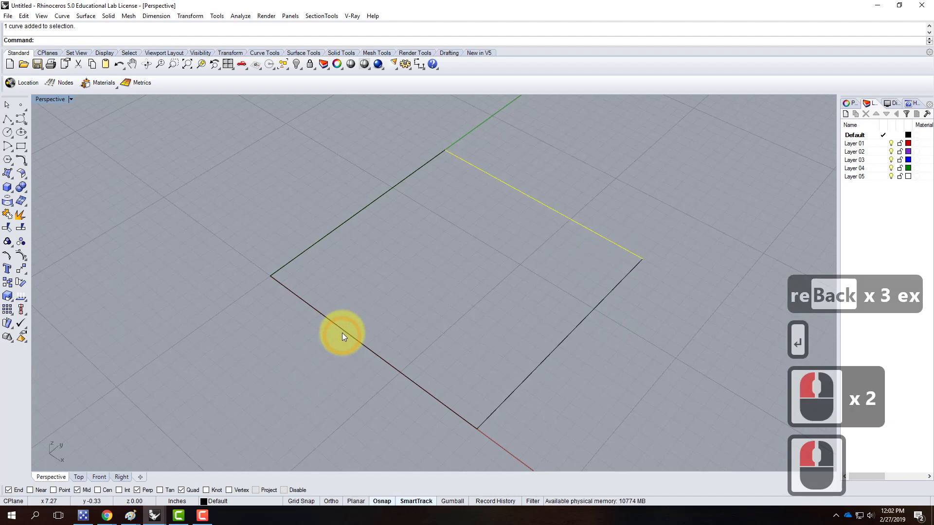
{"action": "left_click", "coordinate": [342, 332]}
Rebuild all four edges of the square with a point count of 7 and degree 3.
{"action": "right_click_drag", "start_coordinate": [443, 313], "coordinate": [287, 242]}
{"action": "left_click_drag", "start_coordinate": [177, 119], "coordinate": [710, 446]}
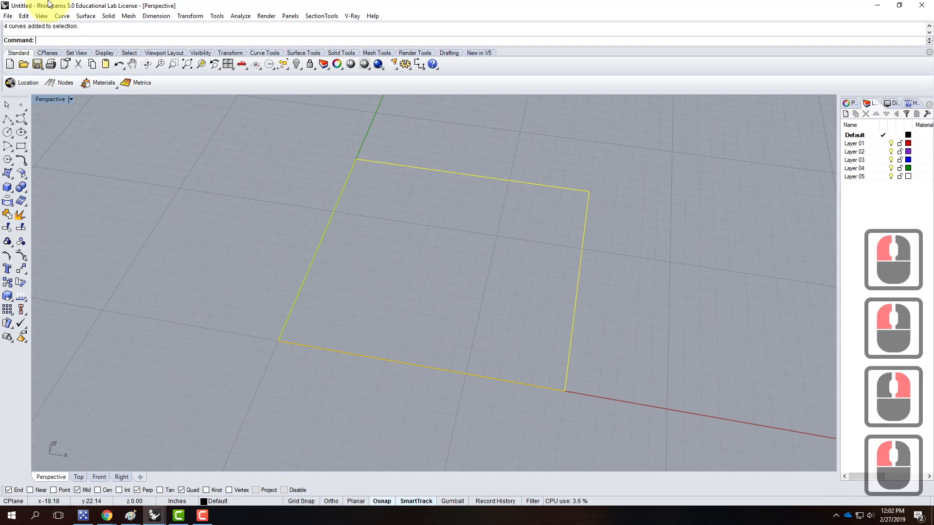
{"action": "left_click", "coordinate": [24, 16]}
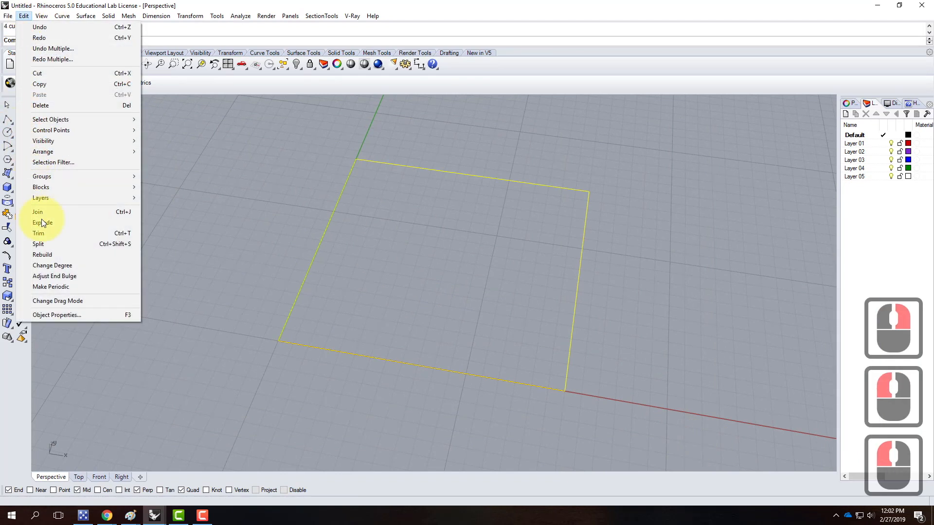
{"action": "left_click", "coordinate": [41, 255]}
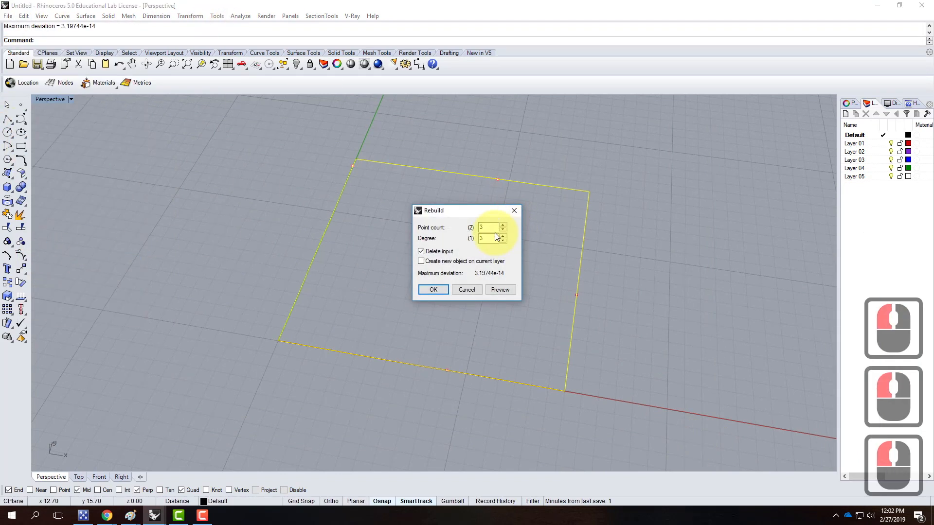
{"action": "left_click", "coordinate": [448, 217]}
{"action": "type", "text": "7"}
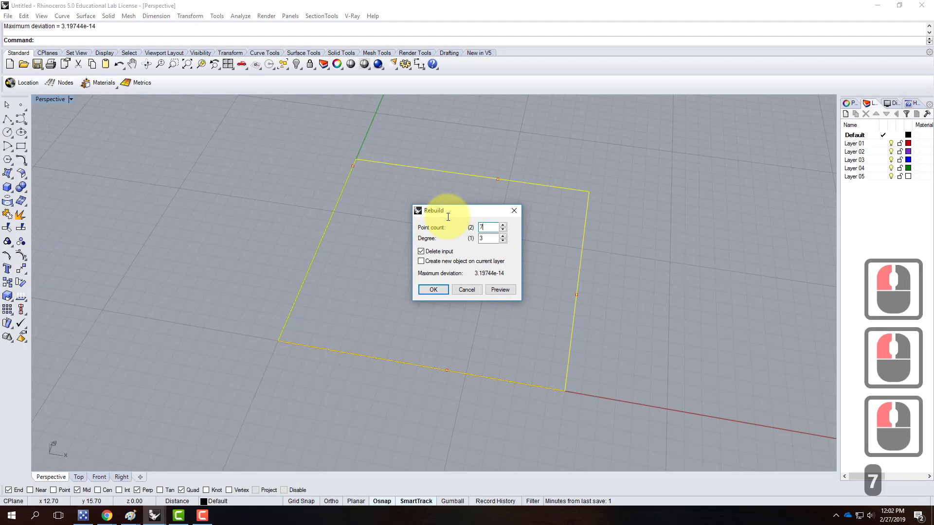
{"action": "key", "text": "Return"}
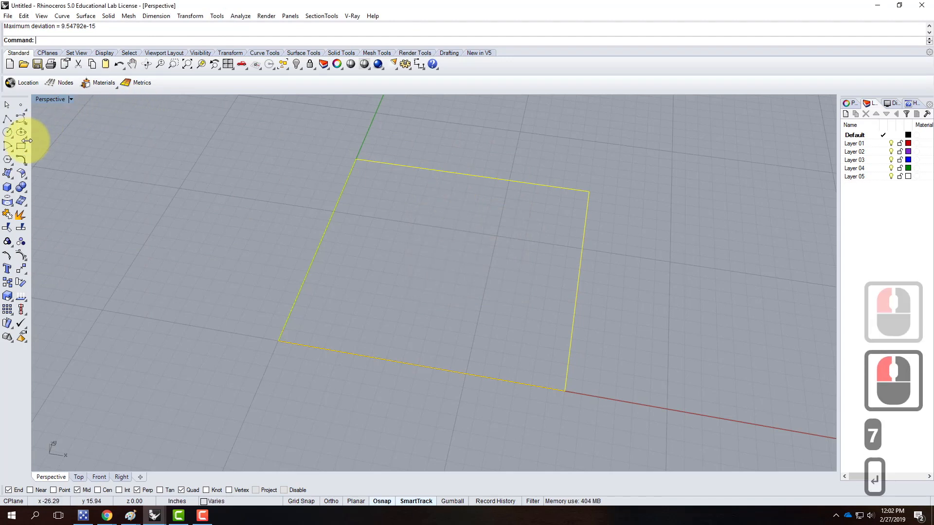
Turn on the edit points of the four edges, inspect their spacing near the corner, and turn them off.
{"action": "left_click", "coordinate": [8, 257]}
{"action": "scroll", "coordinate": [622, 196], "scroll_direction": "up", "scroll_amount": 5}
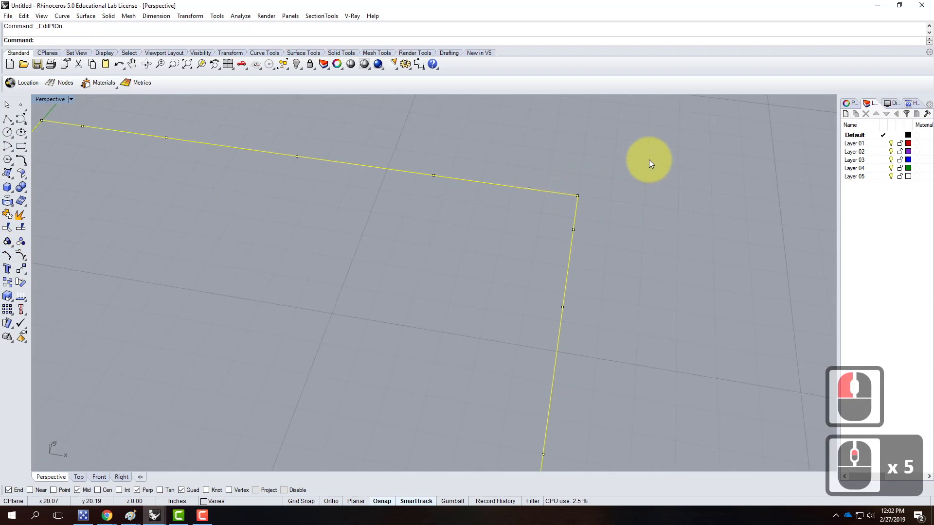
{"action": "scroll", "coordinate": [649, 159], "scroll_direction": "down", "scroll_amount": 4}
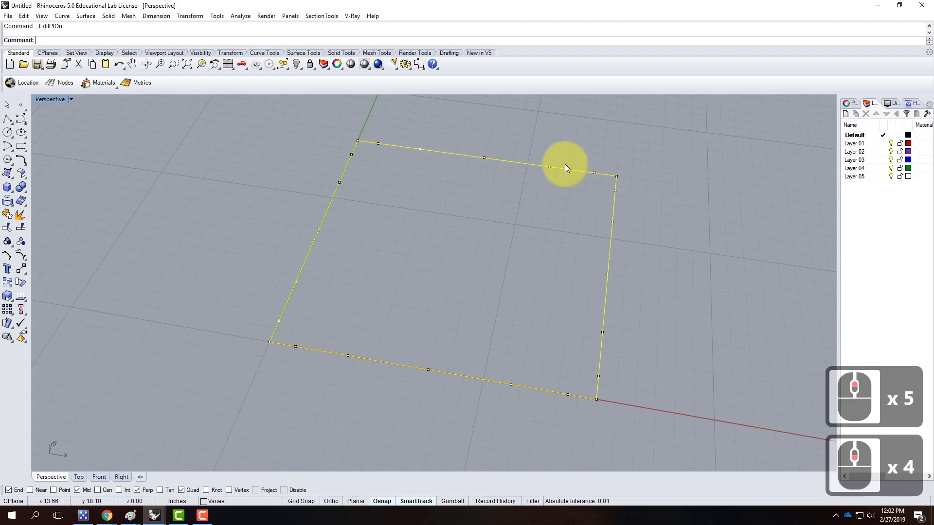
{"action": "key", "text": "Escape"}
{"action": "key", "text": "Escape"}
Rebuild all four edges of the square with a point count of 12 and degree 3.
{"action": "left_click_drag", "start_coordinate": [231, 122], "coordinate": [684, 431]}
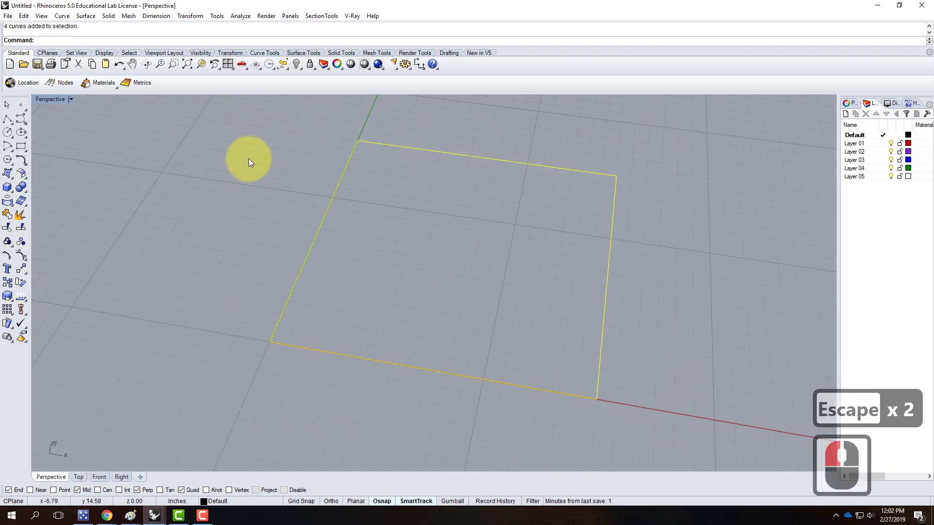
{"action": "type", "text": "re"}
{"action": "key", "text": "Return"}
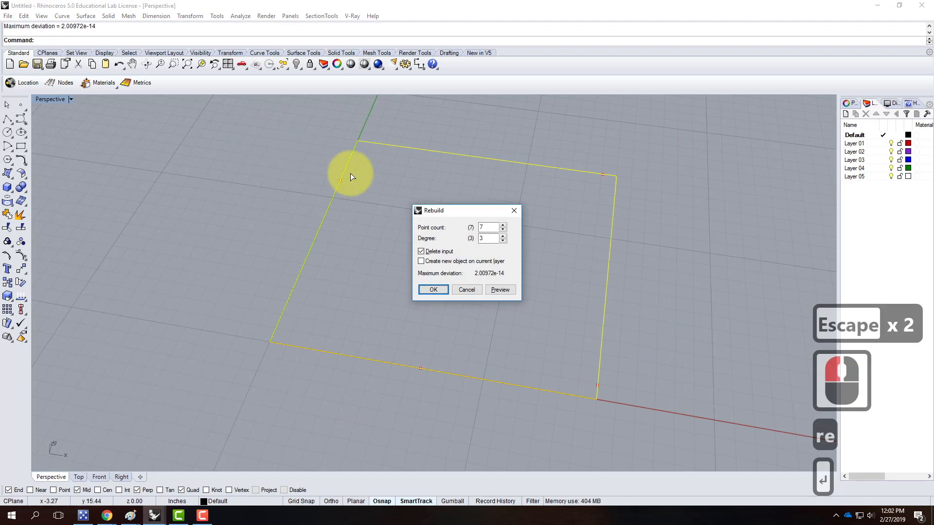
{"action": "left_click", "coordinate": [488, 227]}
{"action": "left_click_drag", "start_coordinate": [487, 227], "coordinate": [472, 222]}
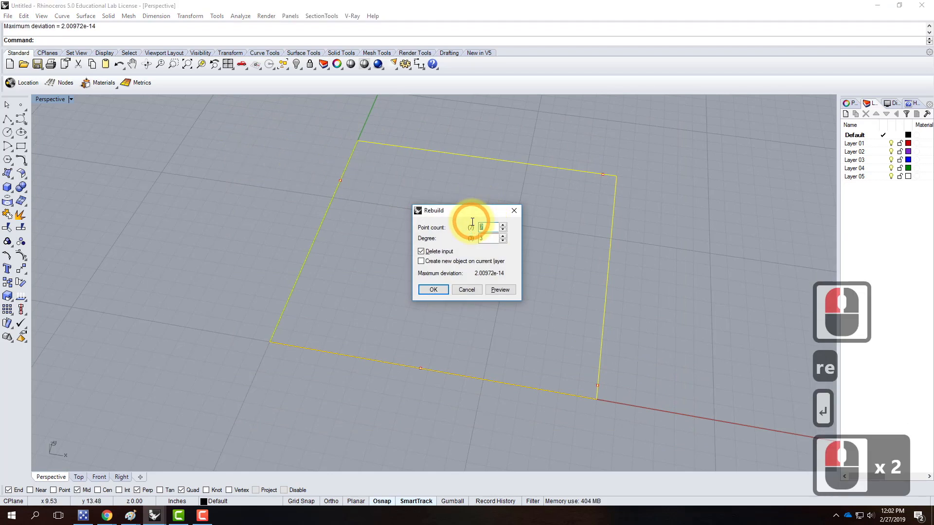
{"action": "type", "text": "12"}
{"action": "left_click", "coordinate": [437, 289]}
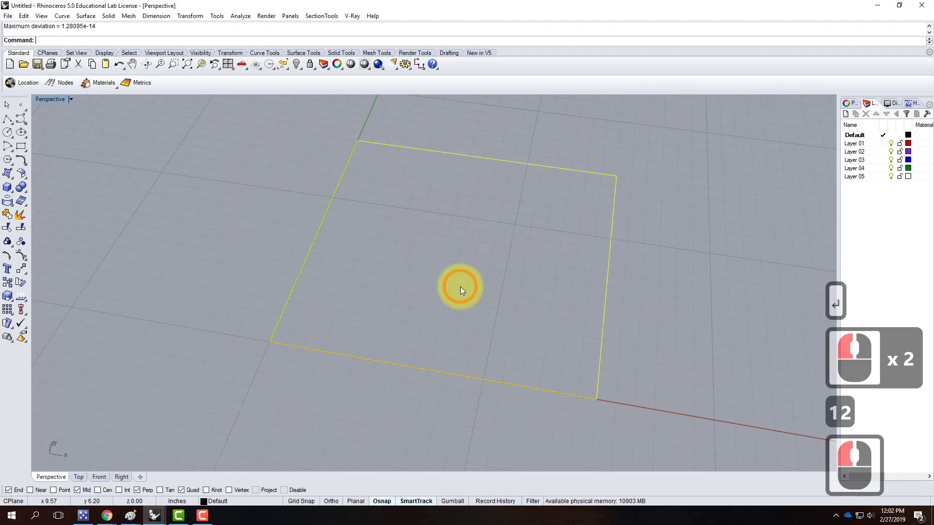
Turn on the edges' edit points and move the end points at the corner opposite the origin slightly inward to soften it.
{"action": "left_click", "coordinate": [667, 167]}
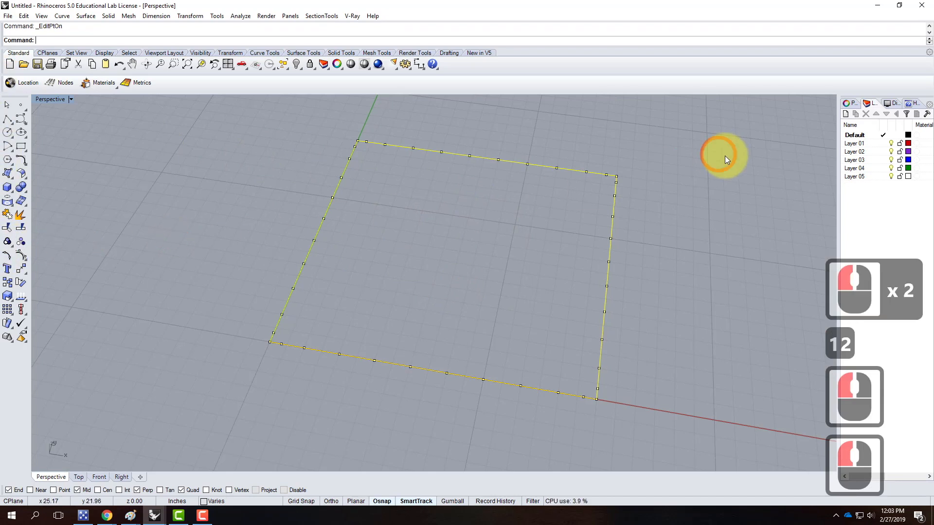
{"action": "scroll", "coordinate": [624, 162], "scroll_direction": "up", "scroll_amount": 9}
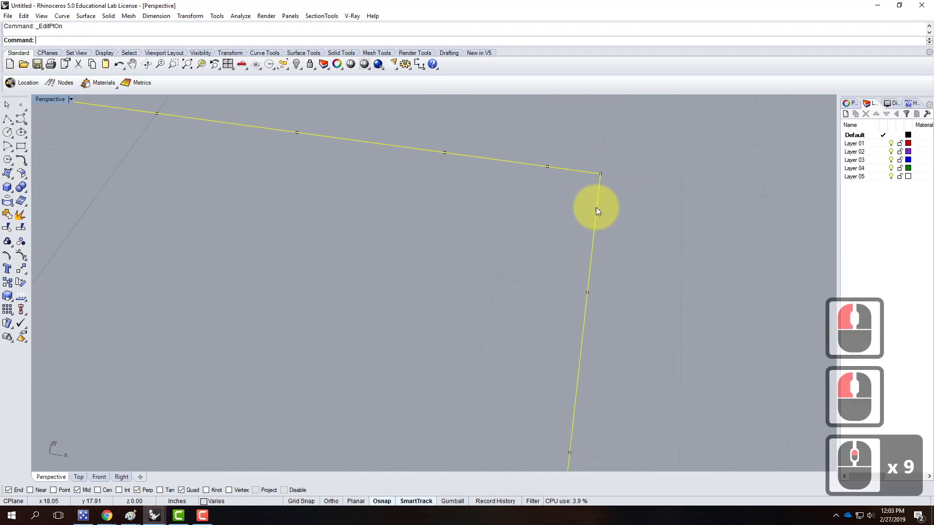
{"action": "left_click_drag", "start_coordinate": [588, 163], "coordinate": [587, 184]}
{"action": "scroll", "coordinate": [722, 248], "scroll_direction": "down", "scroll_amount": 9}
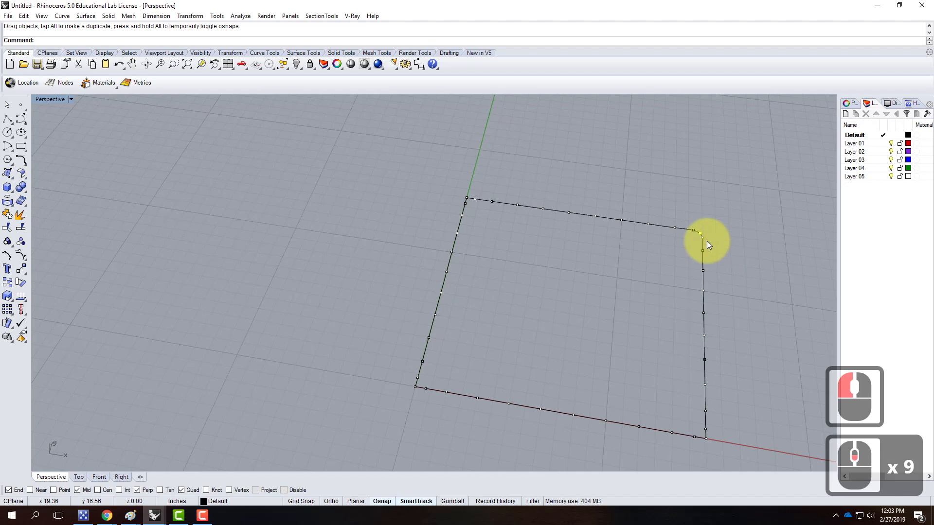
In the Top view, move the overlapping edit points at the origin corner about 0.33 in inward to soften it.
{"action": "scroll", "coordinate": [470, 194], "scroll_direction": "up", "scroll_amount": 7}
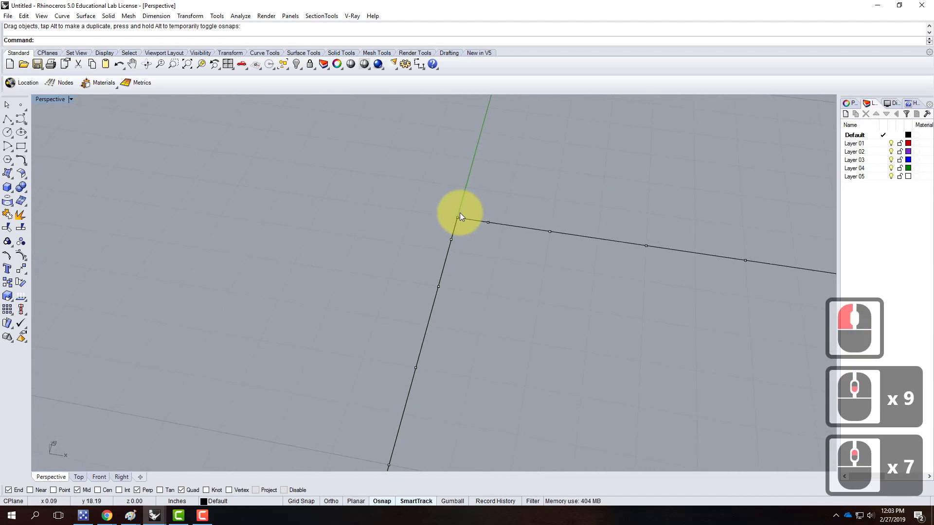
{"action": "double_click", "coordinate": [45, 101]}
{"action": "double_click", "coordinate": [40, 100]}
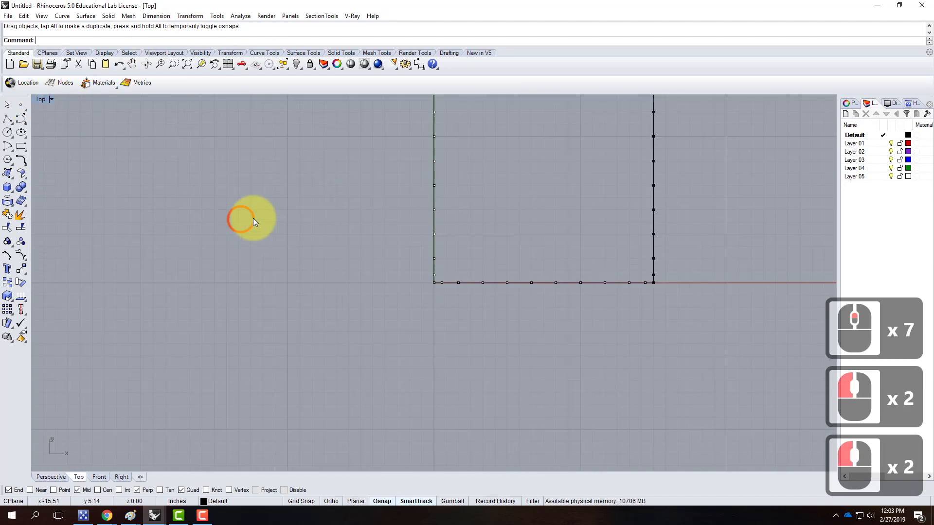
{"action": "scroll", "coordinate": [533, 281], "scroll_direction": "up", "scroll_amount": 6}
{"action": "left_click_drag", "start_coordinate": [166, 279], "coordinate": [188, 280]}
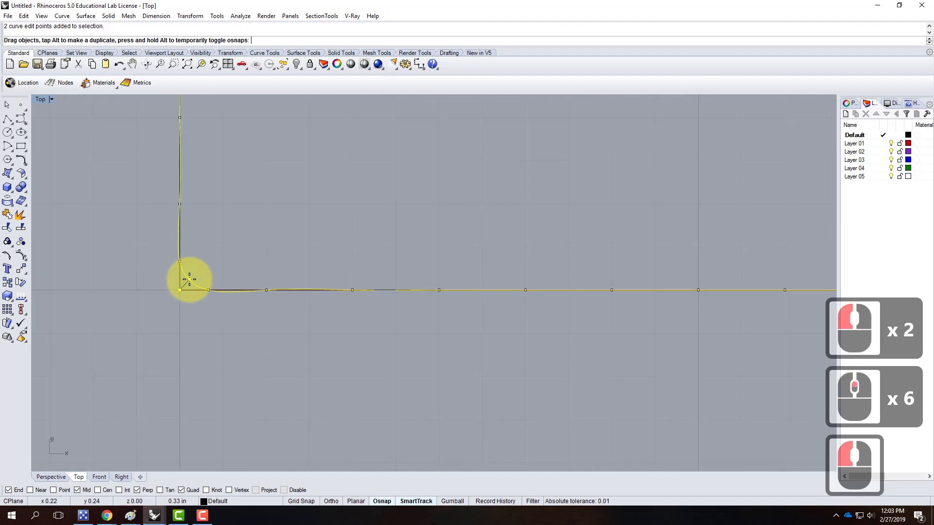
{"action": "left_click", "coordinate": [227, 352]}
{"action": "scroll", "coordinate": [226, 352], "scroll_direction": "down", "scroll_amount": 6}
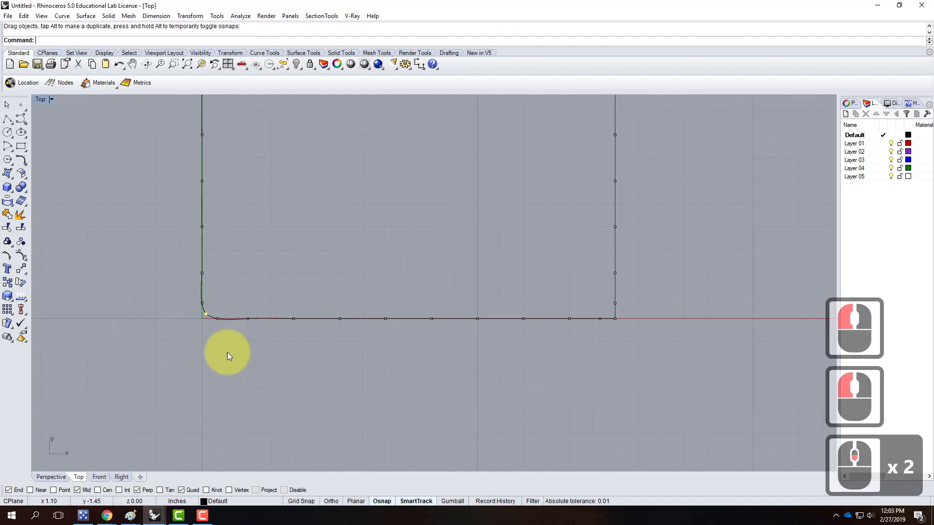
Move the two overlapping edit points at the square's upper corner on the y-axis slightly inward to round it.
{"action": "scroll", "coordinate": [195, 122], "scroll_direction": "up", "scroll_amount": 5}
{"action": "left_click", "coordinate": [212, 130]}
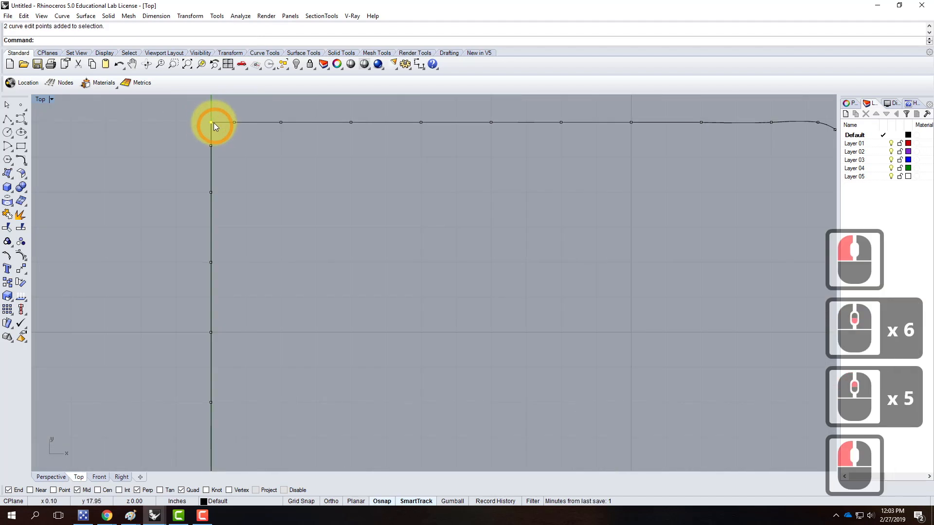
{"action": "scroll", "coordinate": [214, 123], "scroll_direction": "up", "scroll_amount": 6}
{"action": "left_click_drag", "start_coordinate": [206, 123], "coordinate": [229, 145]}
{"action": "scroll", "coordinate": [133, 150], "scroll_direction": "down", "scroll_amount": 7}
{"action": "scroll", "coordinate": [323, 267], "scroll_direction": "down", "scroll_amount": 5}
Move the edit points at the square's remaining sharp corner on the x-axis slightly inward, and turn off all edit points.
{"action": "scroll", "coordinate": [302, 248], "scroll_direction": "up", "scroll_amount": 10}
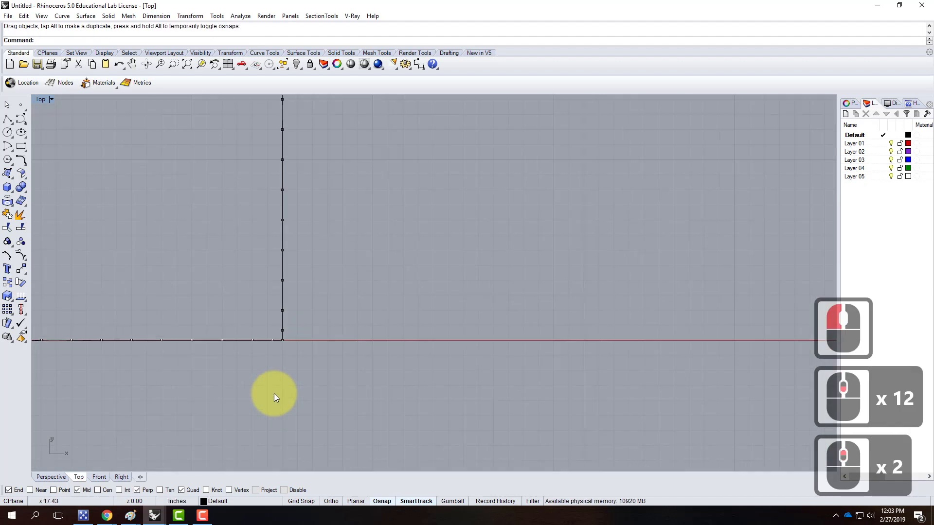
{"action": "left_click_drag", "start_coordinate": [297, 250], "coordinate": [366, 312]}
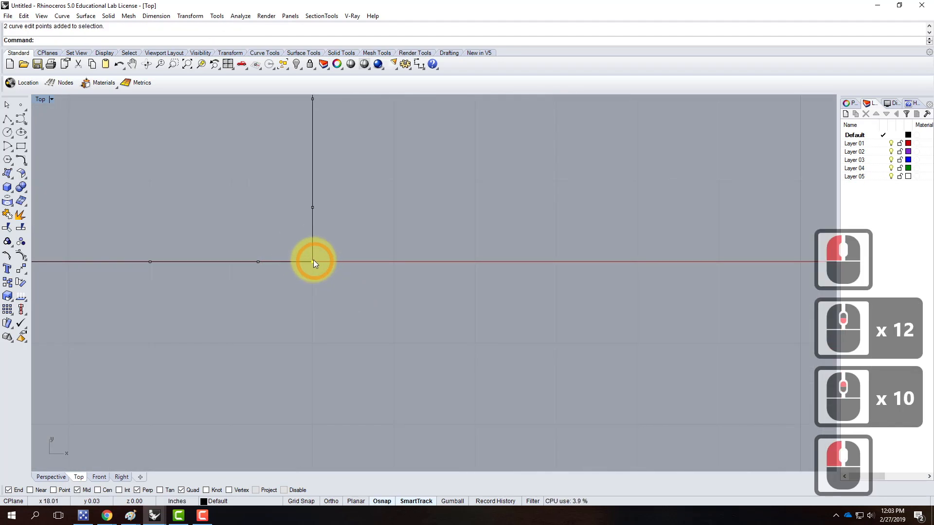
{"action": "left_click_drag", "start_coordinate": [312, 262], "coordinate": [295, 243]}
{"action": "left_click", "coordinate": [369, 299]}
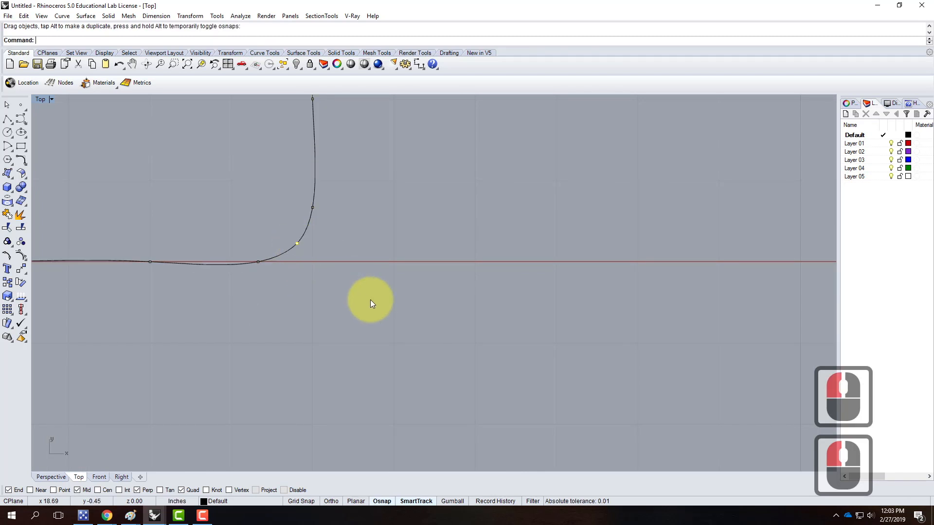
{"action": "scroll", "coordinate": [378, 323], "scroll_direction": "down", "scroll_amount": 10}
{"action": "key", "text": "Escape"}
{"action": "key", "text": "Escape"}
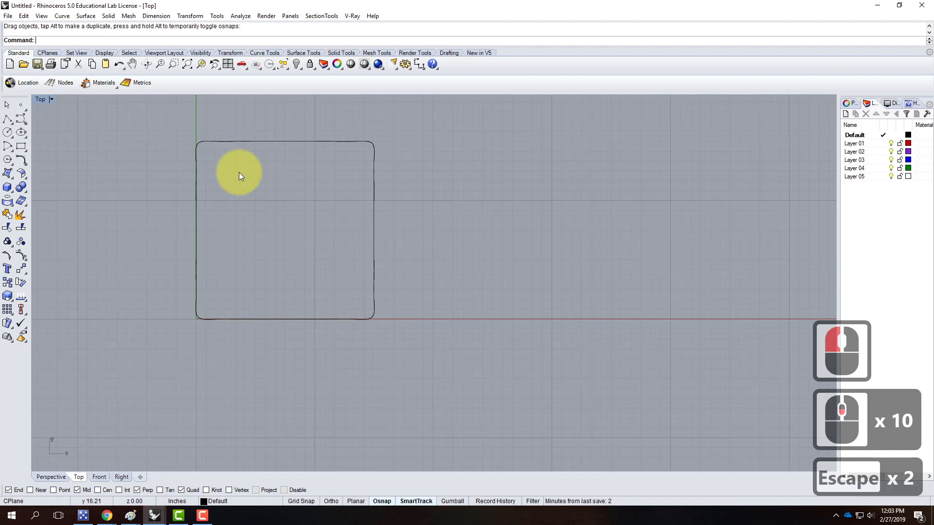
Turn on the edit points of the square's upper edge and move its six middle points about 0.54 in down.
{"action": "left_click", "coordinate": [307, 141]}
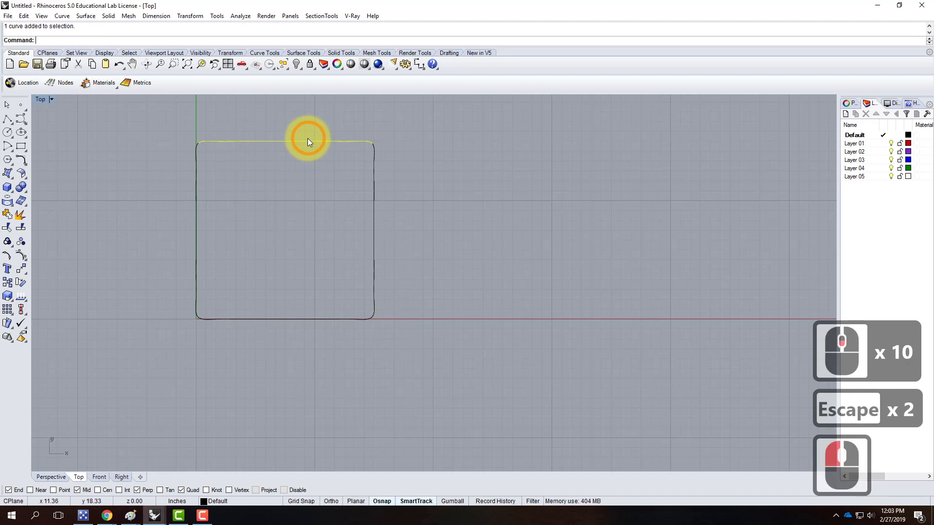
{"action": "left_click", "coordinate": [8, 259]}
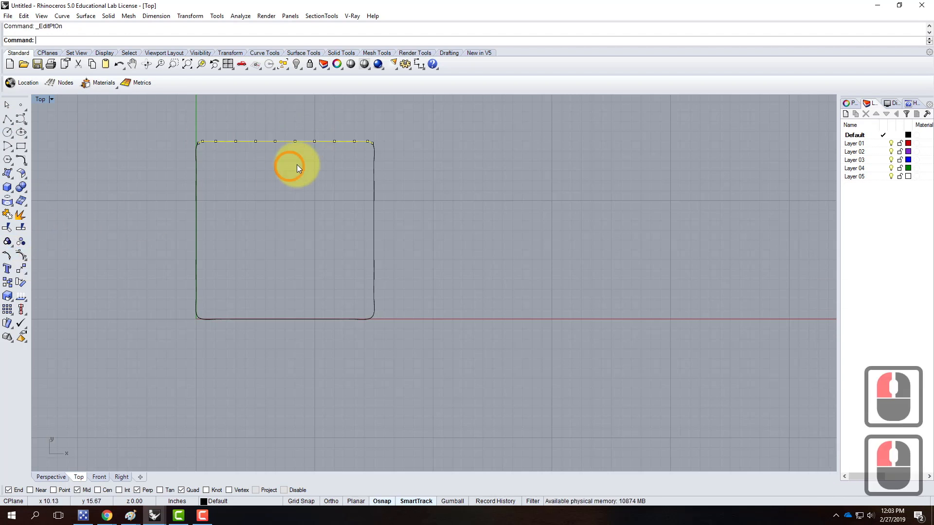
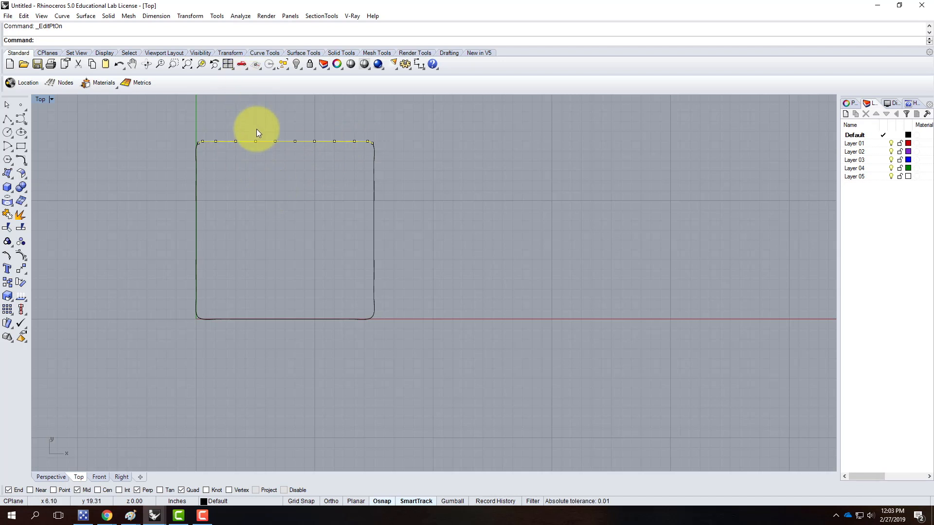
{"action": "left_click_drag", "start_coordinate": [232, 129], "coordinate": [340, 160]}
{"action": "type", "text": "move"}
{"action": "key", "text": "Return"}
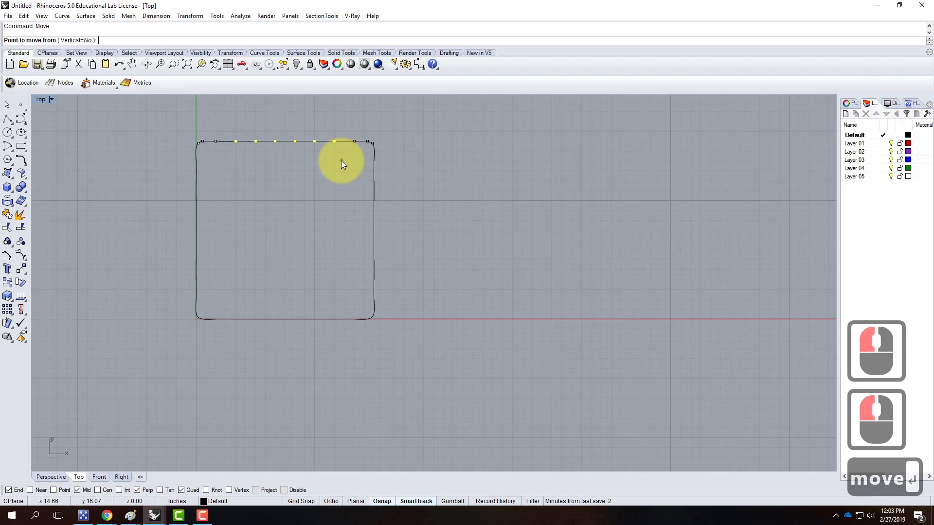
{"action": "left_click", "coordinate": [316, 173]}
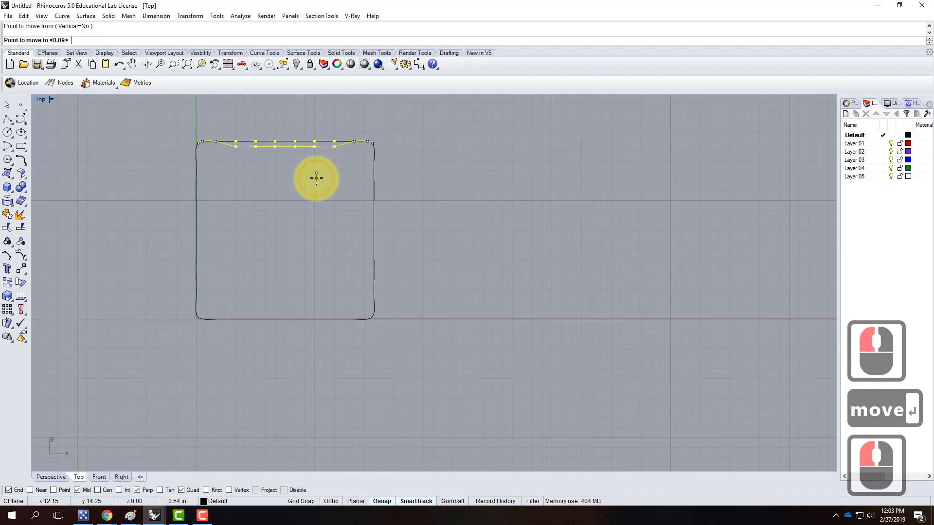
{"action": "left_click", "coordinate": [316, 178]}
Move the four middle edit points of the upper edge about 0.69 in further down.
{"action": "left_click_drag", "start_coordinate": [252, 138], "coordinate": [319, 160]}
{"action": "type", "text": "move"}
{"action": "key", "text": "Return"}
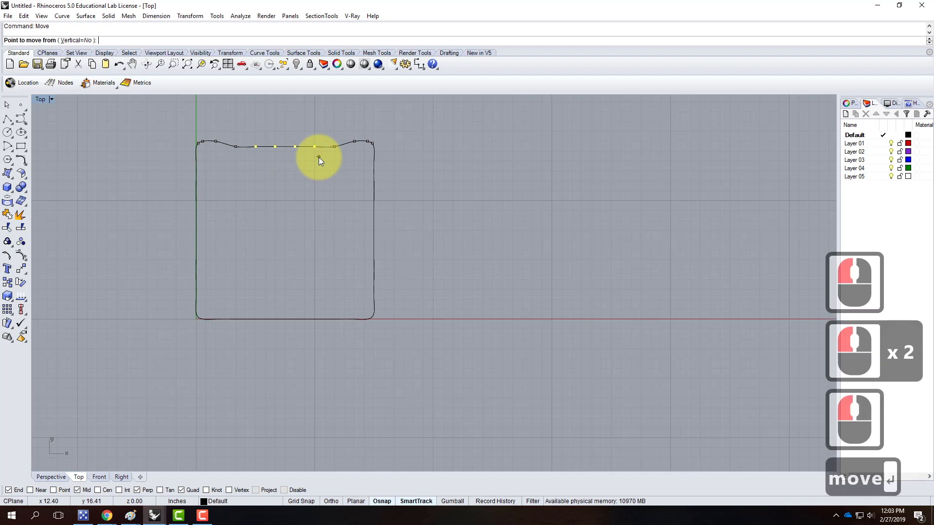
{"action": "left_click", "coordinate": [314, 167]}
{"action": "left_click", "coordinate": [315, 174]}
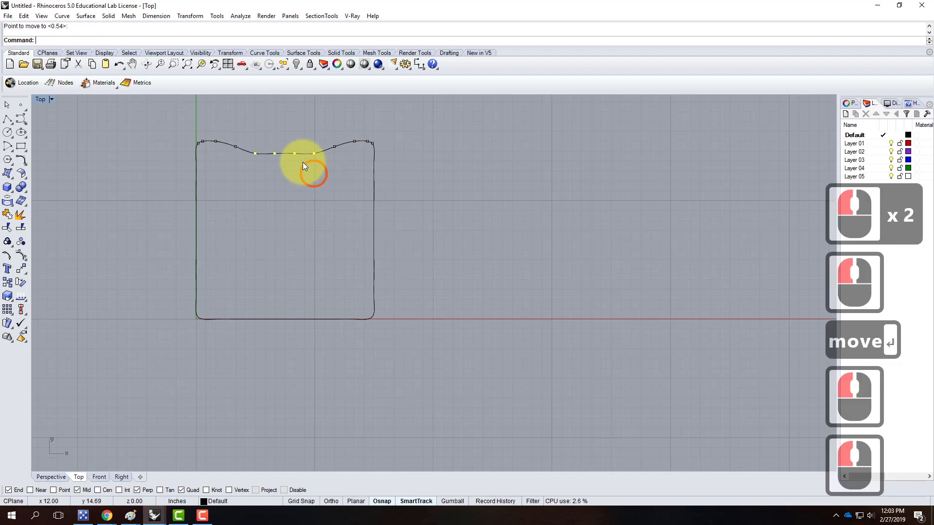
Move the two central edit points of the upper edge about 0.99 in down to deepen the dip.
{"action": "left_click", "coordinate": [272, 140]}
{"action": "left_click_drag", "start_coordinate": [295, 163], "coordinate": [297, 165]}
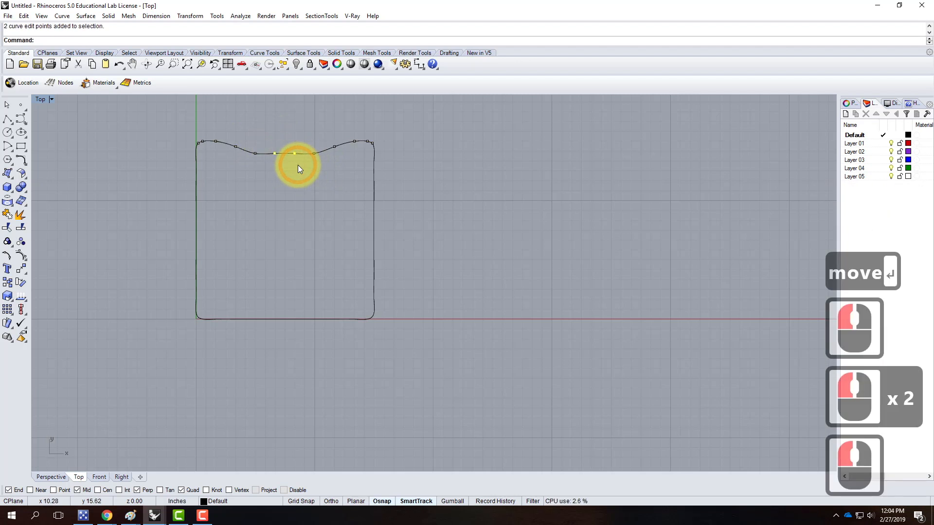
{"action": "type", "text": "move"}
{"action": "key", "text": "Return"}
{"action": "left_click", "coordinate": [298, 165]}
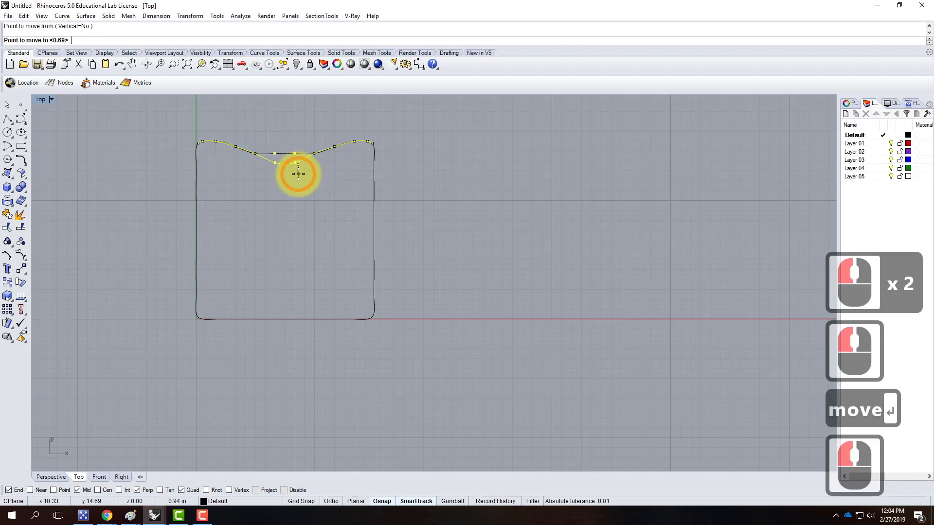
{"action": "left_click", "coordinate": [311, 176]}
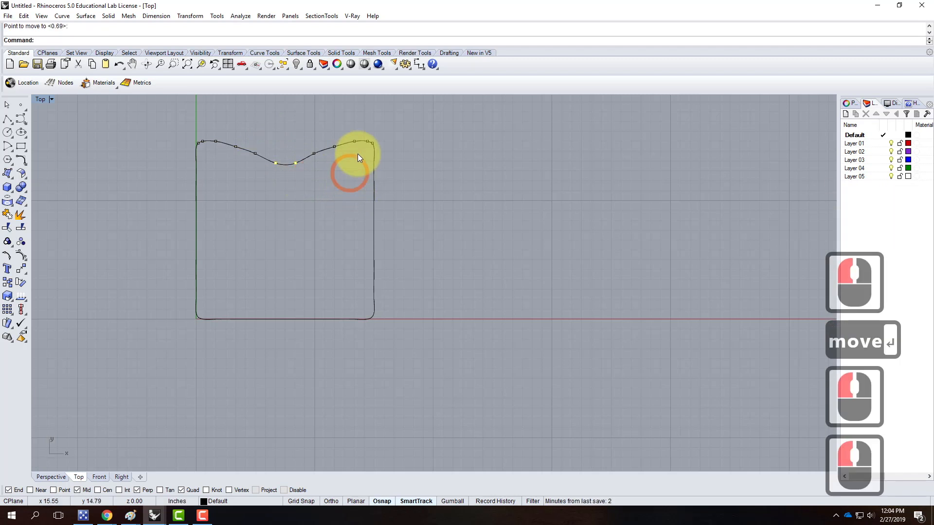
Move the edit point midway up the dip's right slope about 0.08 in upward to smooth the curve.
{"action": "scroll", "coordinate": [370, 131], "scroll_direction": "up", "scroll_amount": 6}
{"action": "key", "text": "Escape"}
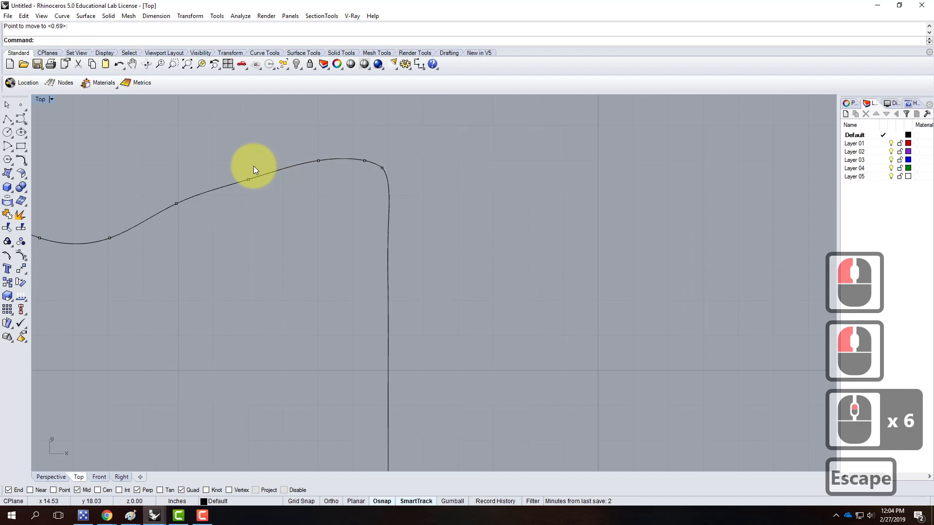
{"action": "left_click_drag", "start_coordinate": [235, 160], "coordinate": [269, 203]}
{"action": "type", "text": "move"}
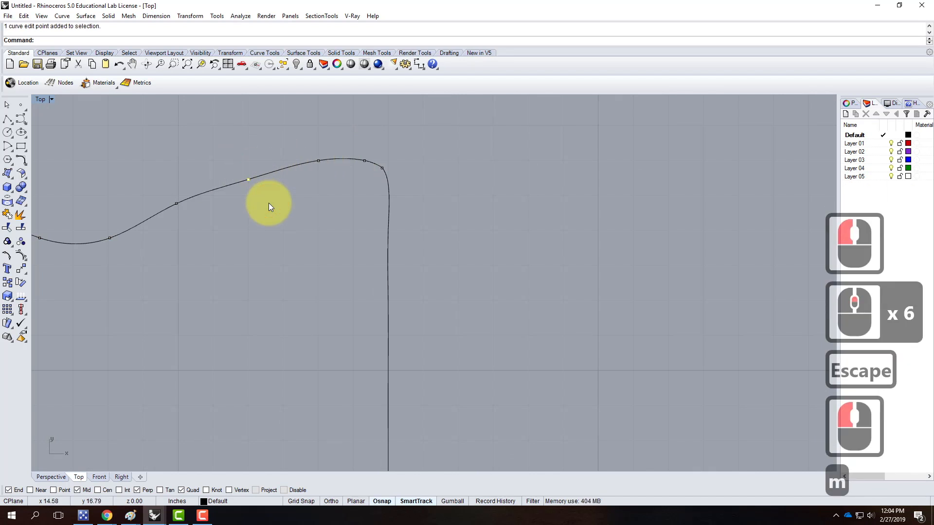
{"action": "key", "text": "Return"}
{"action": "left_click", "coordinate": [282, 220]}
{"action": "left_click", "coordinate": [283, 217]}
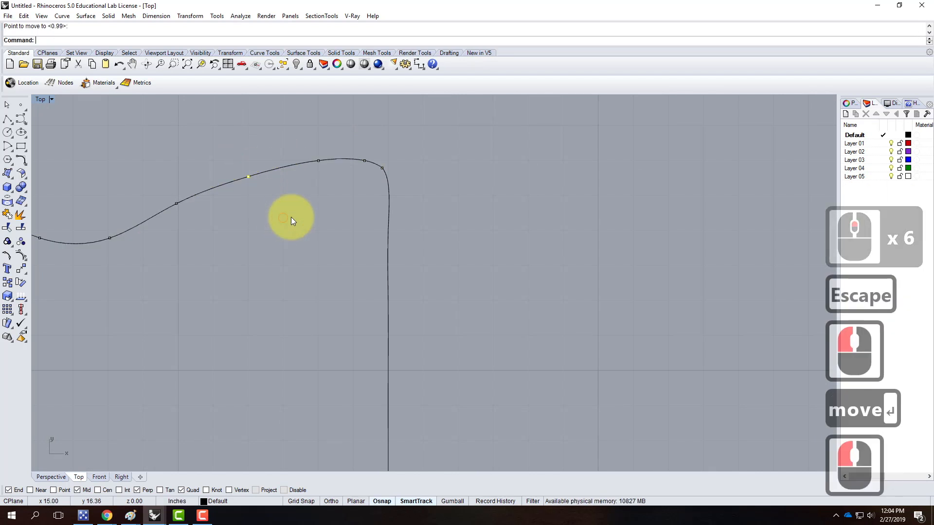
Move the two lowest edit points of the dip and their right neighbour about 0.91 in to the right.
{"action": "scroll", "coordinate": [456, 275], "scroll_direction": "down", "scroll_amount": 2}
{"action": "scroll", "coordinate": [373, 240], "scroll_direction": "down", "scroll_amount": 2}
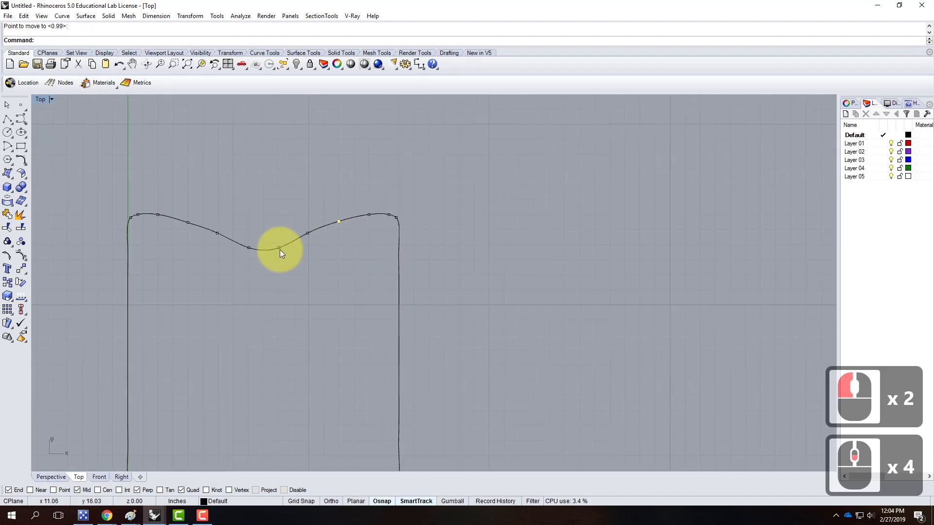
{"action": "key", "text": "Escape"}
{"action": "left_click_drag", "start_coordinate": [238, 209], "coordinate": [326, 287]}
{"action": "type", "text": "m"}
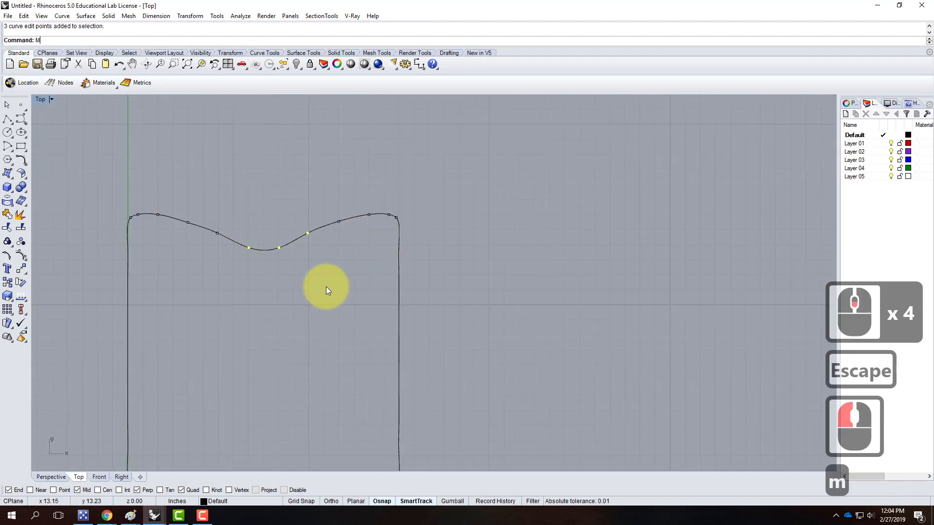
{"action": "type", "text": "ove"}
{"action": "key", "text": "Return"}
{"action": "left_click", "coordinate": [326, 287]}
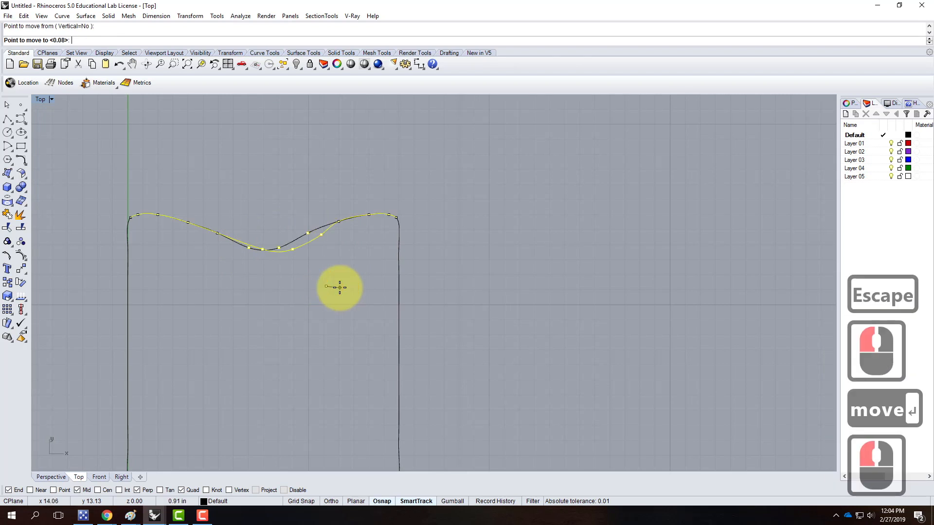
{"action": "left_click", "coordinate": [340, 287]}
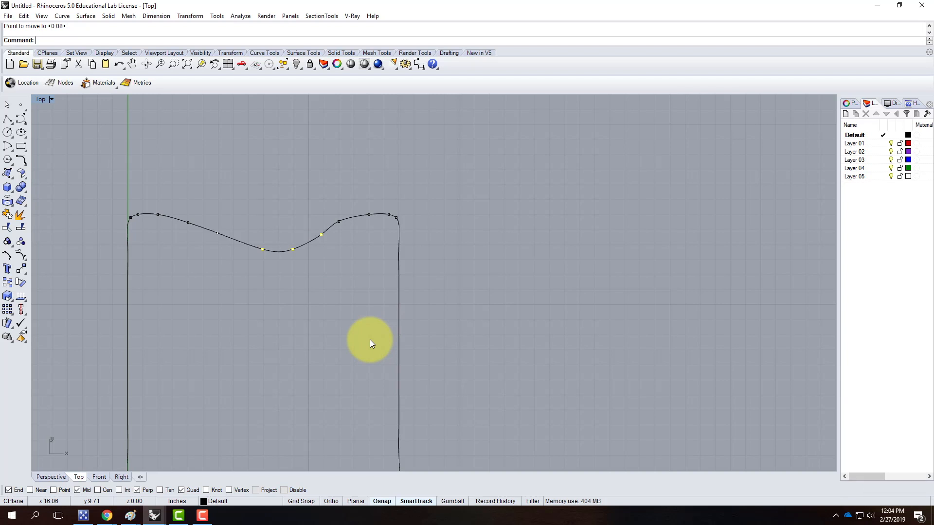
Move the edit point at the head of the dip's right slope about 0.33 in up and to the right.
{"action": "key", "text": "Escape"}
{"action": "left_click", "coordinate": [340, 221]}
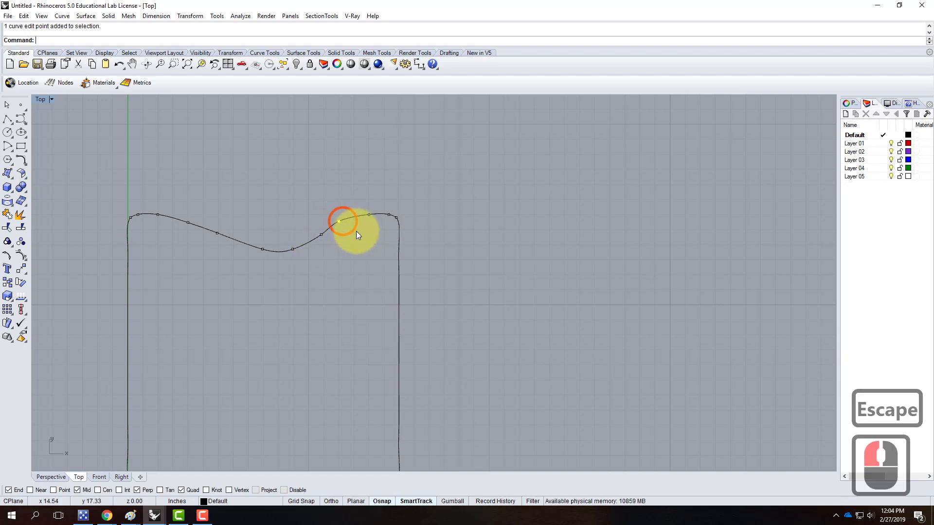
{"action": "type", "text": "move"}
{"action": "key", "text": "Return"}
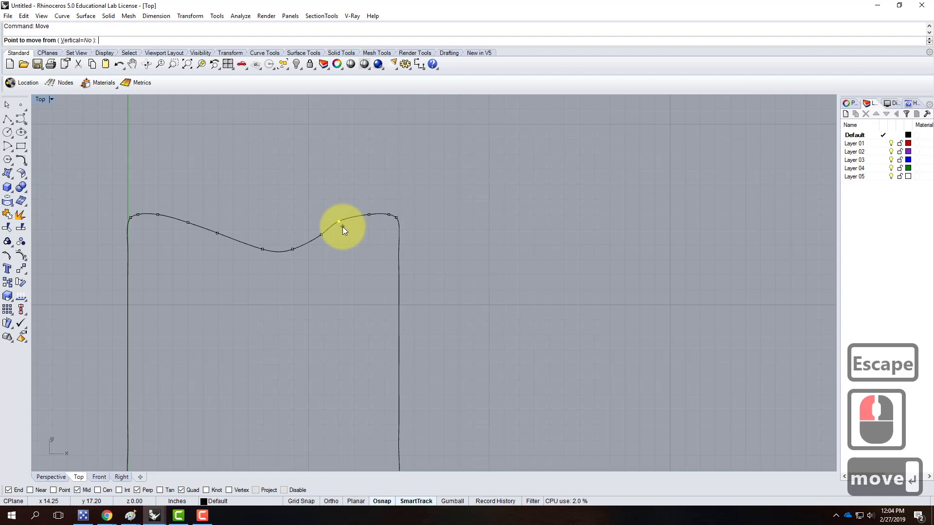
{"action": "left_click", "coordinate": [361, 239]}
{"action": "left_click", "coordinate": [376, 219]}
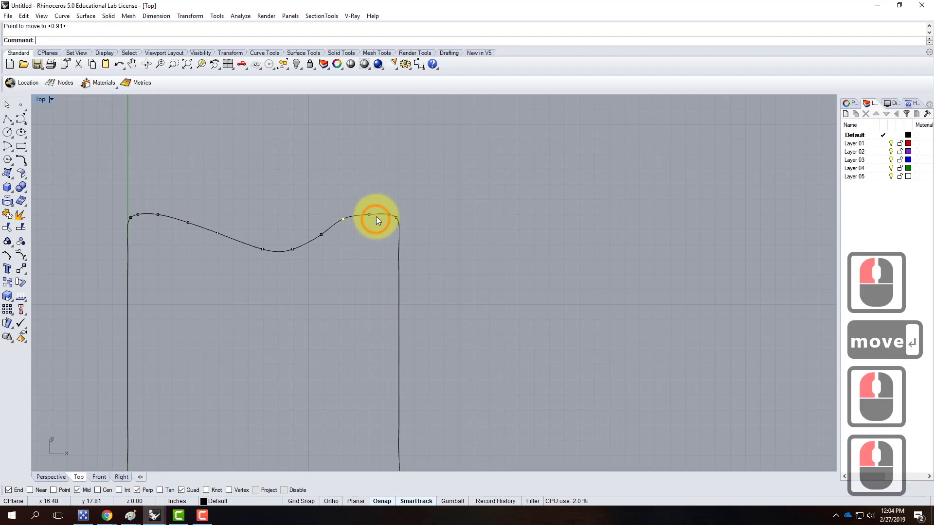
Nudge the next edit point toward the upper right corner slightly upward, and turn off the upper edge's edit points.
{"action": "left_click", "coordinate": [372, 215]}
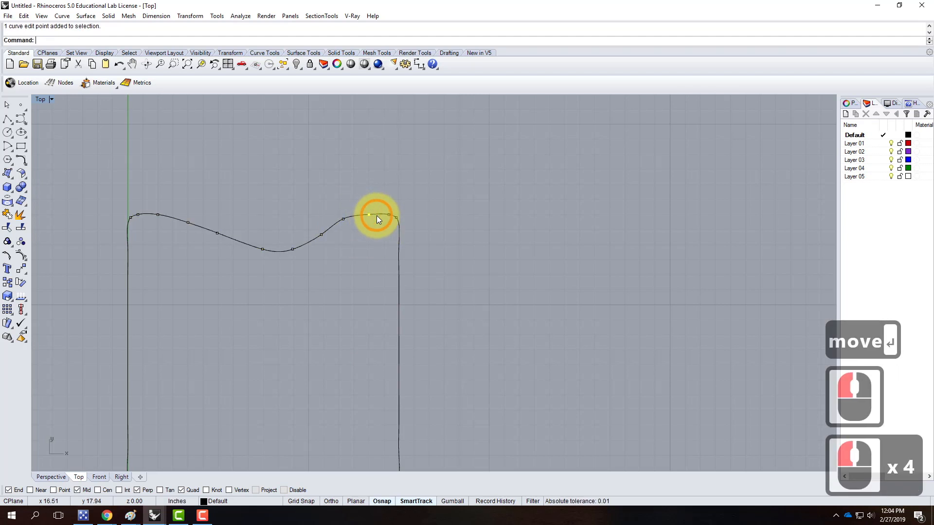
{"action": "type", "text": "move"}
{"action": "key", "text": "Return"}
{"action": "left_click", "coordinate": [356, 260]}
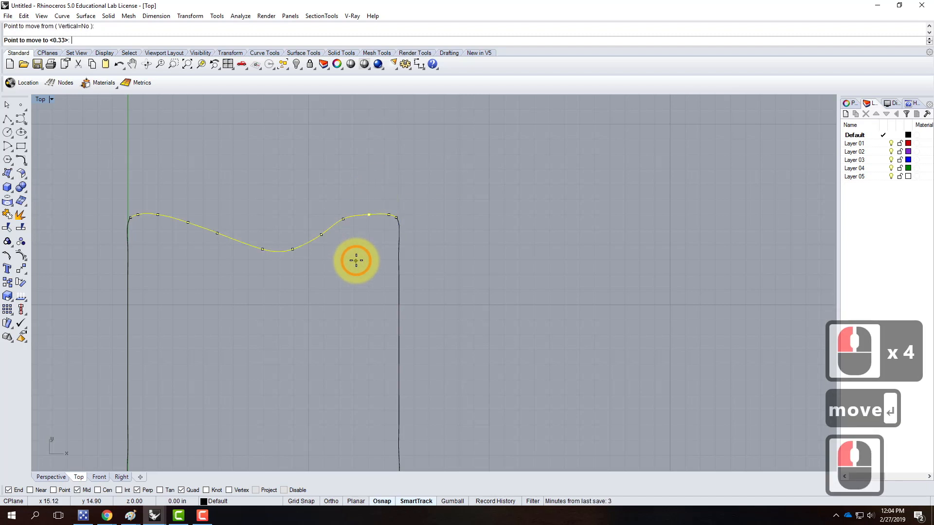
{"action": "left_click", "coordinate": [356, 258]}
{"action": "key", "text": "Escape"}
{"action": "key", "text": "Escape"}
{"action": "scroll", "coordinate": [490, 229], "scroll_direction": "down", "scroll_amount": 3}
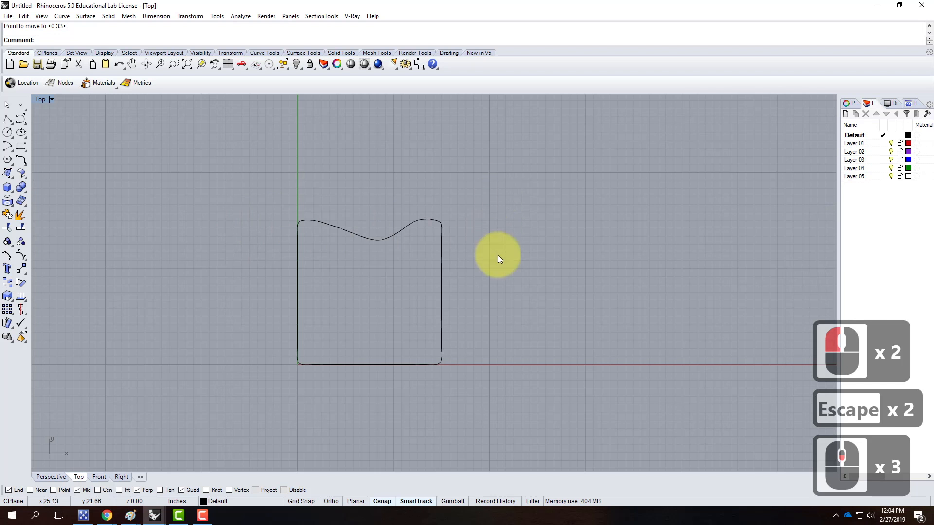
Turn on the edit points of the outline's right, lower and left edge curves.
{"action": "left_click", "coordinate": [444, 254]}
{"action": "left_click_drag", "start_coordinate": [474, 253], "coordinate": [288, 369]}
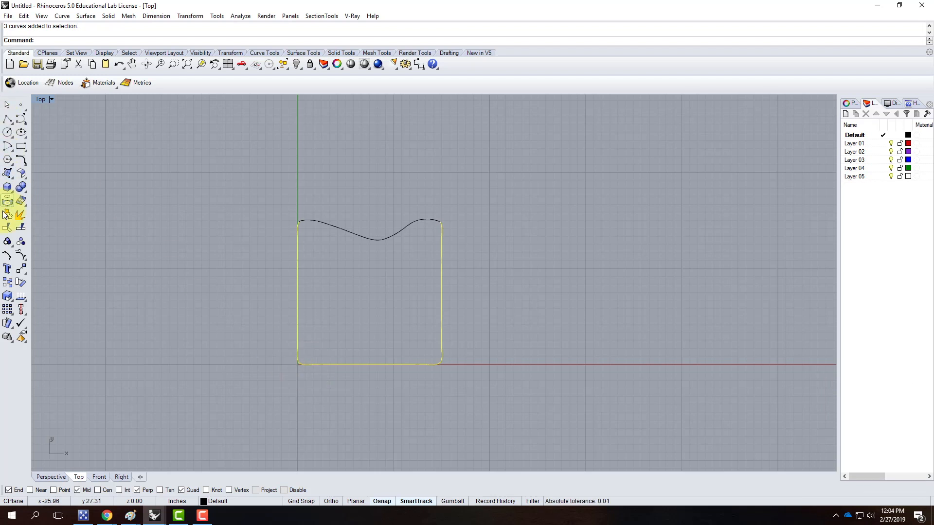
{"action": "left_click", "coordinate": [9, 259]}
{"action": "left_click", "coordinate": [501, 277]}
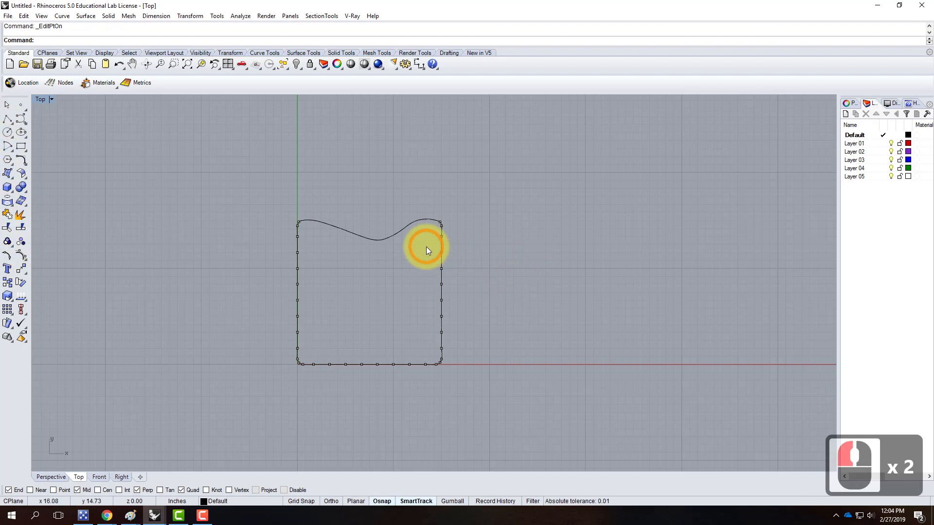
{"action": "left_click_drag", "start_coordinate": [447, 292], "coordinate": [437, 294]}
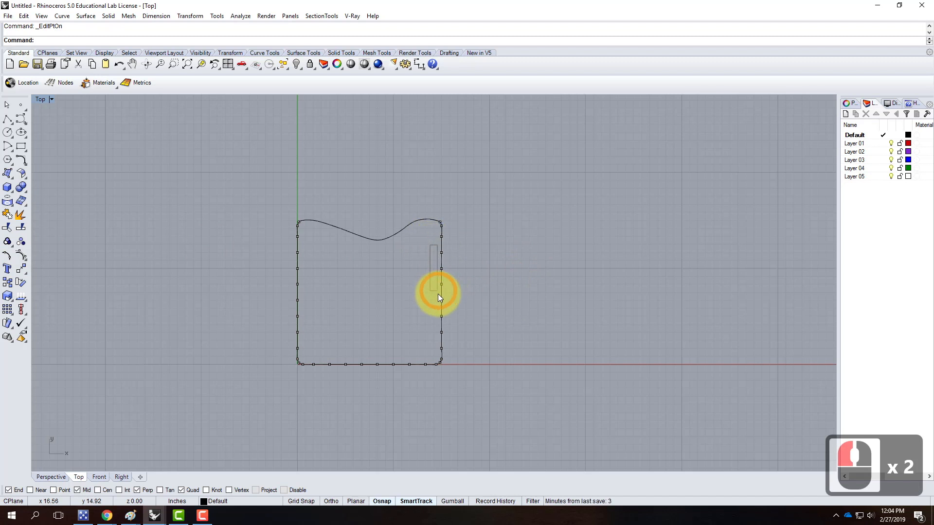
{"action": "type", "text": "move"}
{"action": "key", "text": "Return"}
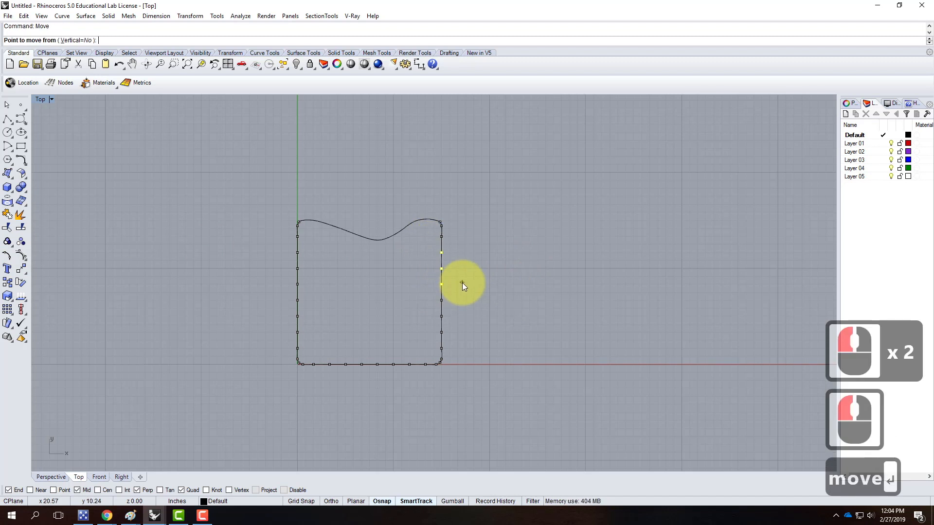
{"action": "left_click", "coordinate": [464, 278]}
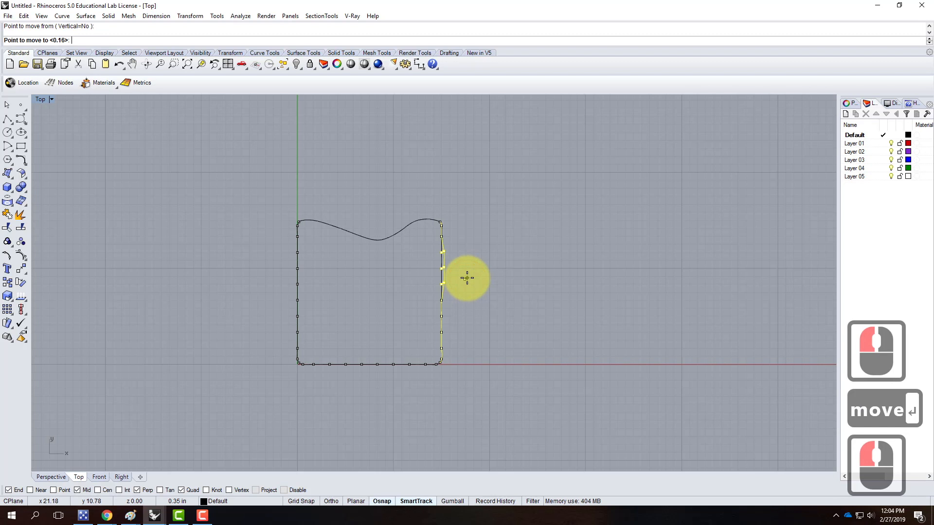
{"action": "scroll", "coordinate": [464, 278], "scroll_direction": "up", "scroll_amount": 5}
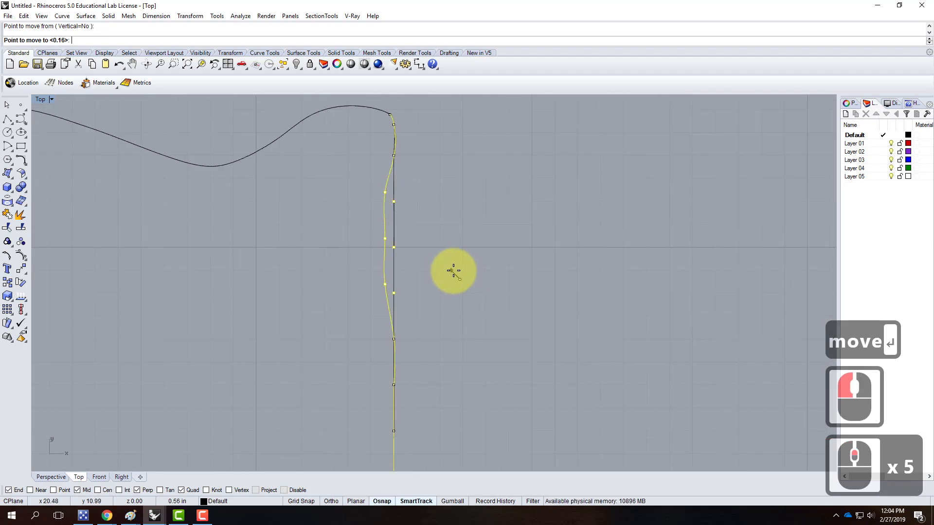
{"action": "key", "text": "Escape"}
Move the two neighbouring edit points in the upper part of the right edge about 0.14 in to the right.
{"action": "left_click", "coordinate": [381, 197]}
{"action": "left_click_drag", "start_coordinate": [381, 195], "coordinate": [438, 261]}
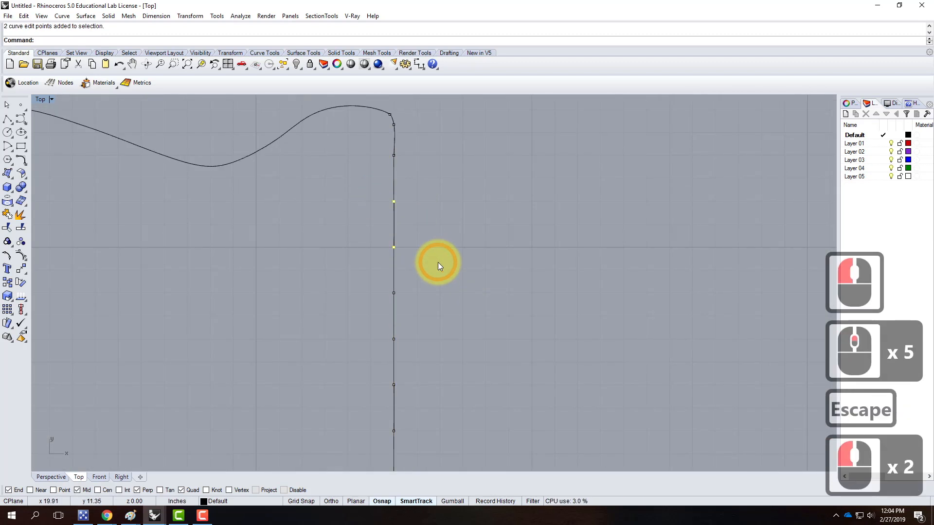
{"action": "type", "text": "move"}
{"action": "key", "text": "Return"}
{"action": "left_click", "coordinate": [439, 262]}
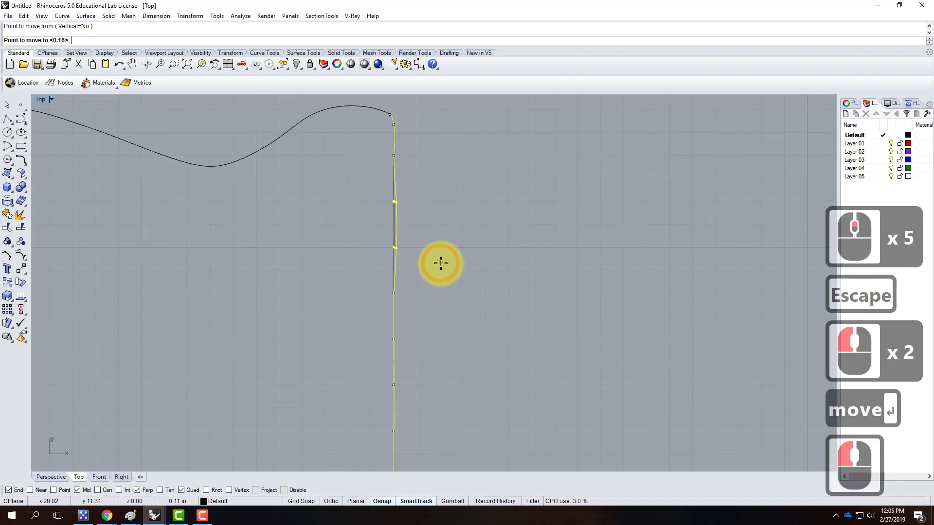
{"action": "left_click", "coordinate": [440, 262]}
{"action": "scroll", "coordinate": [435, 228], "scroll_direction": "down", "scroll_amount": 2}
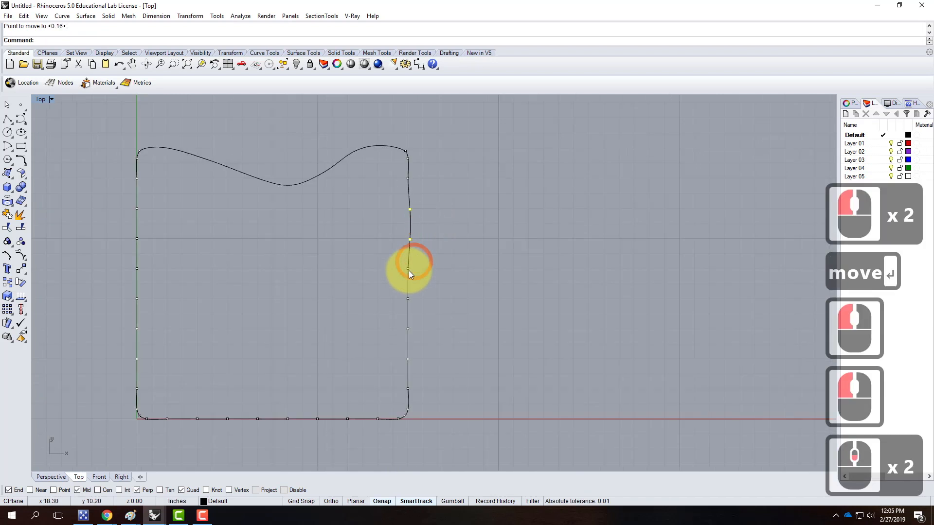
Move the right edge's next four edit points downward along the curve about 0.16 in to the right, and turn off the edit points.
{"action": "left_click_drag", "start_coordinate": [409, 283], "coordinate": [415, 366]}
{"action": "type", "text": "move"}
{"action": "key", "text": "Return"}
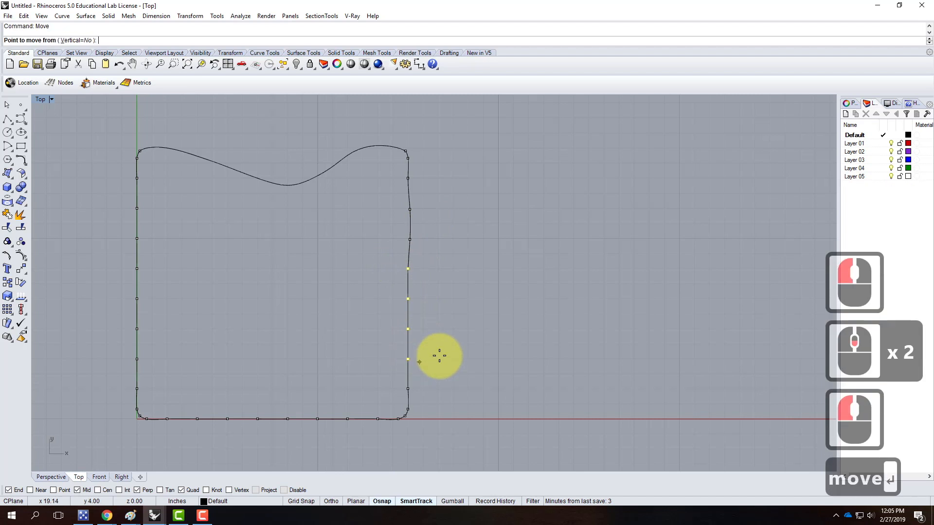
{"action": "left_click", "coordinate": [444, 357]}
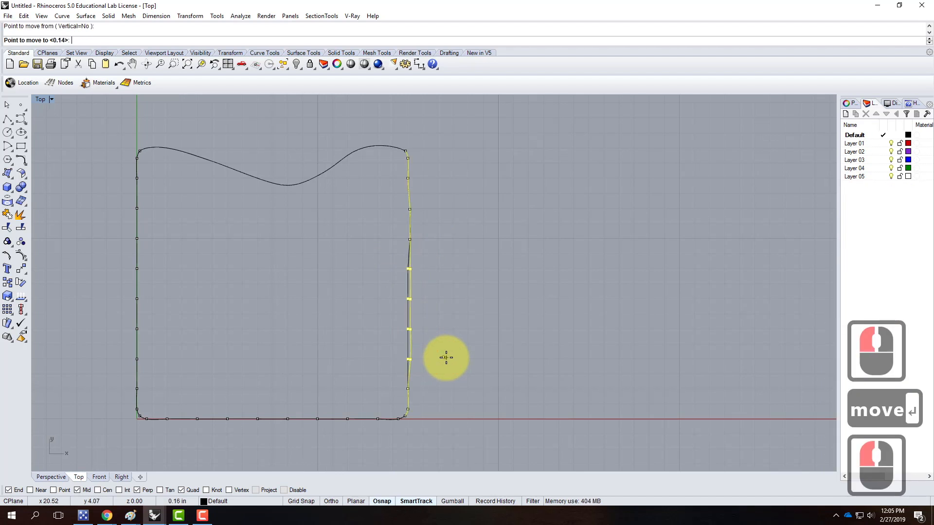
{"action": "left_click", "coordinate": [445, 357]}
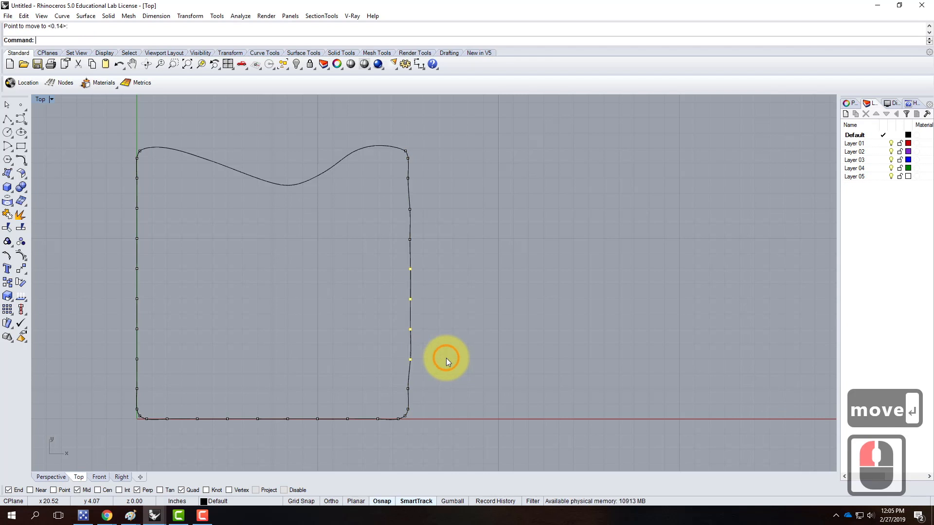
{"action": "key", "text": "Escape"}
{"action": "key", "text": "Escape"}
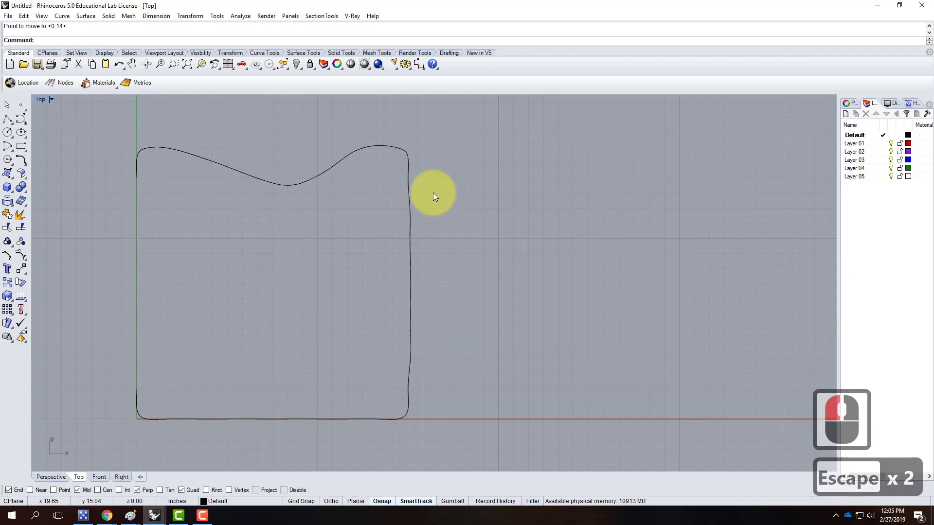
Turn on the lower edge's edit points and move the two just left of its middle about 0.19 in up and to the right.
{"action": "left_click", "coordinate": [205, 419]}
{"action": "left_click", "coordinate": [7, 255]}
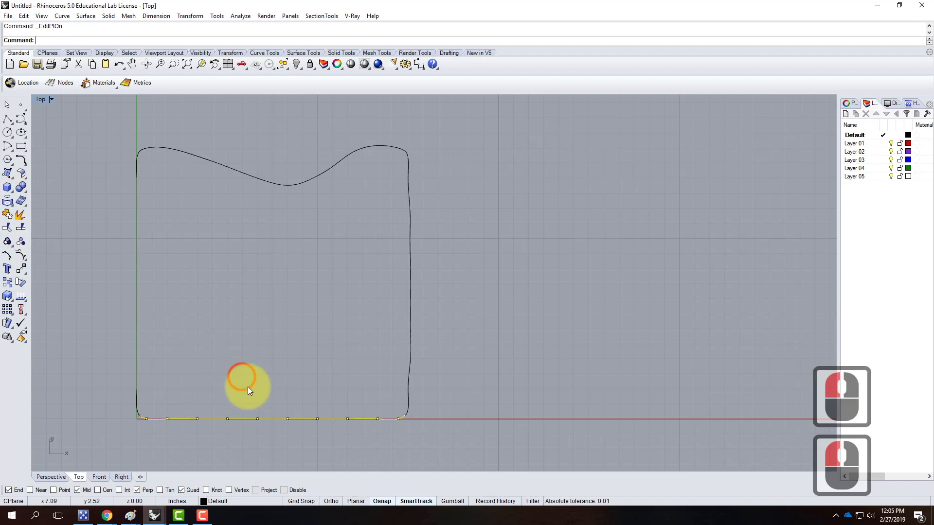
{"action": "left_click_drag", "start_coordinate": [220, 405], "coordinate": [267, 428]}
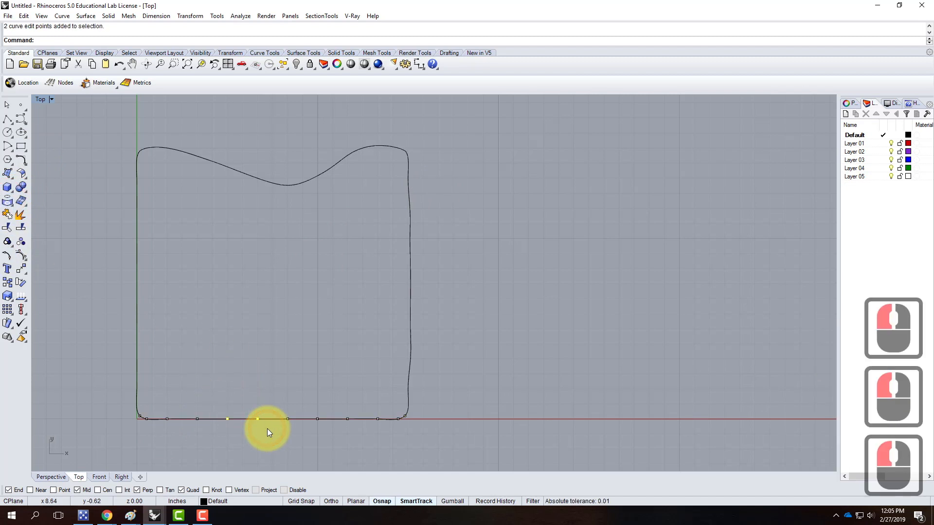
{"action": "type", "text": "move"}
{"action": "key", "text": "Return"}
{"action": "left_click", "coordinate": [289, 377]}
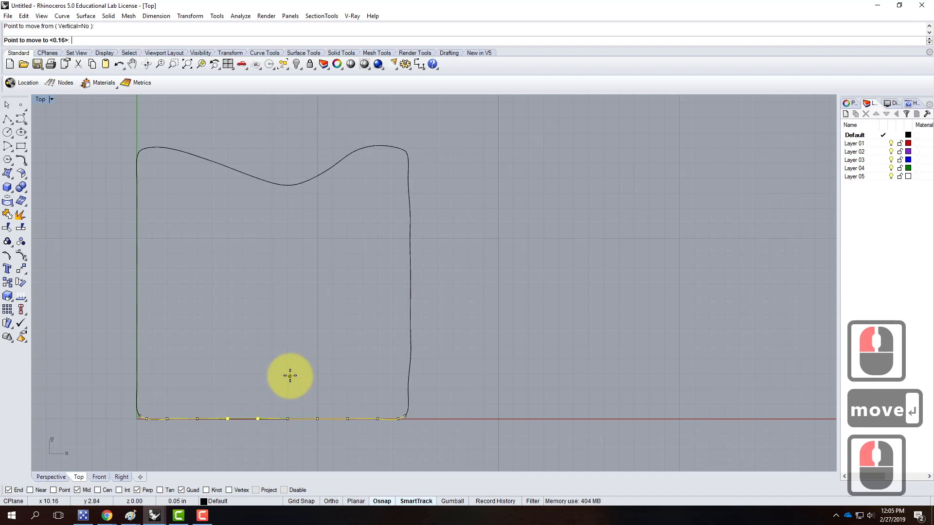
{"action": "left_click", "coordinate": [306, 390]}
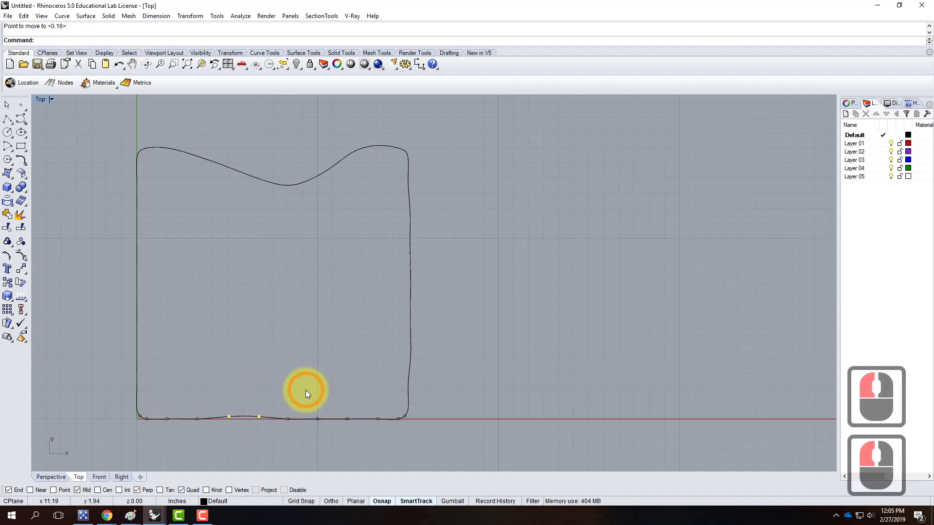
Move two edit points in the lower edge's right half about 0.16 in down and to the right, and turn off the edit points.
{"action": "type", "text": "move"}
{"action": "key", "text": "Return"}
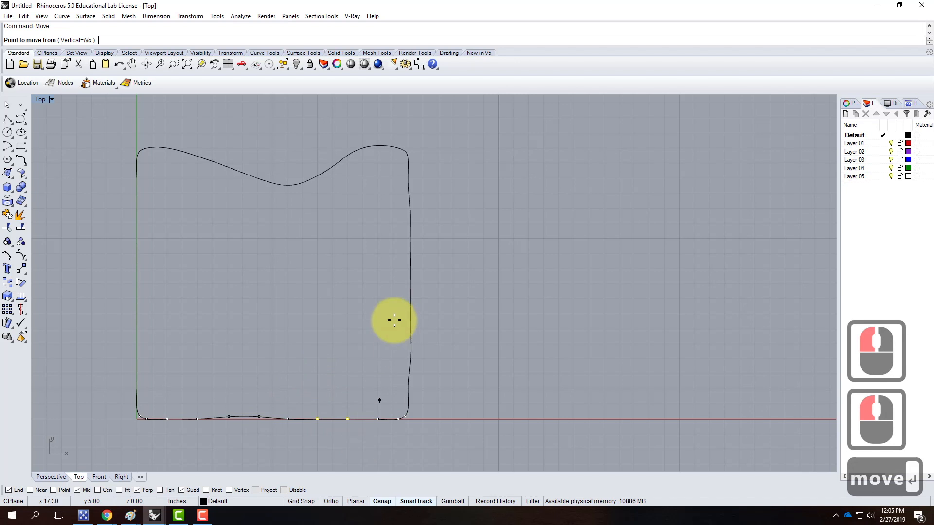
{"action": "left_click", "coordinate": [351, 346]}
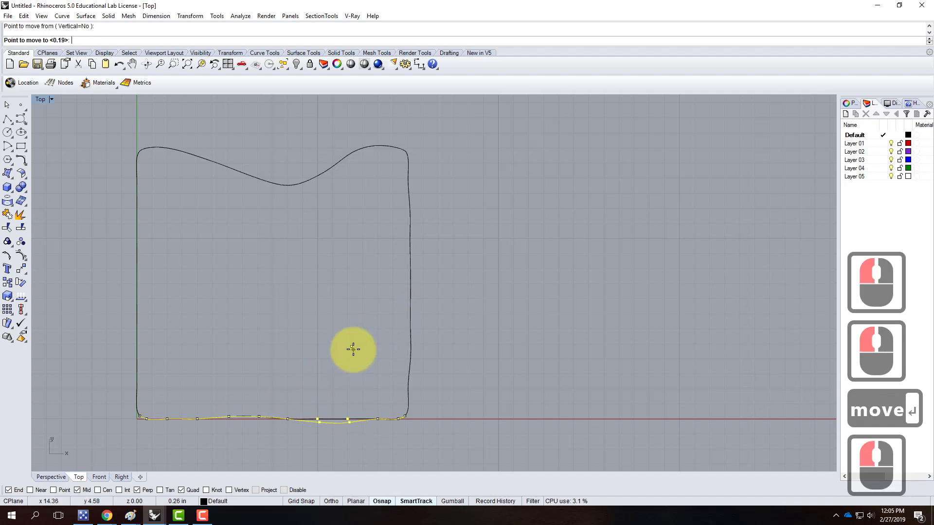
{"action": "left_click", "coordinate": [355, 345]}
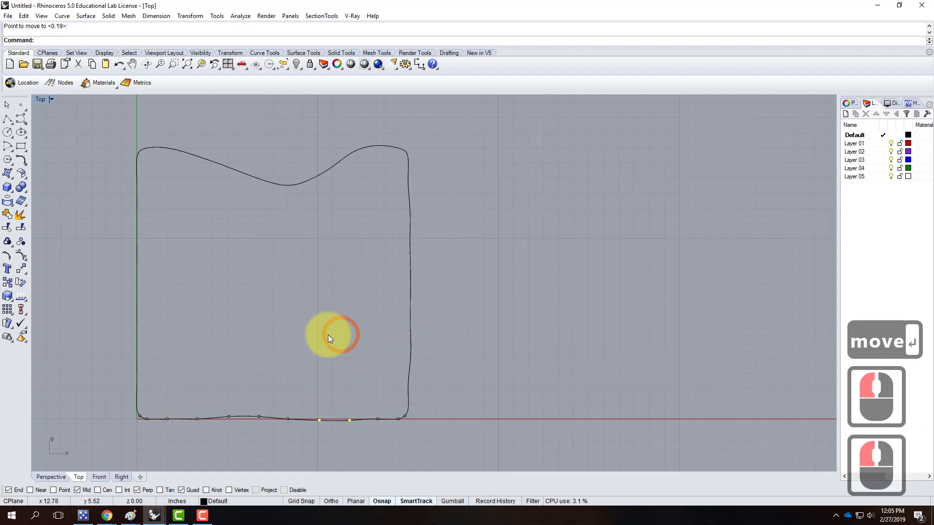
{"action": "key", "text": "Escape"}
{"action": "key", "text": "Escape"}
Turn on the left edge's edit points and move the two around its middle about 0.07 in to the left.
{"action": "left_click", "coordinate": [136, 260]}
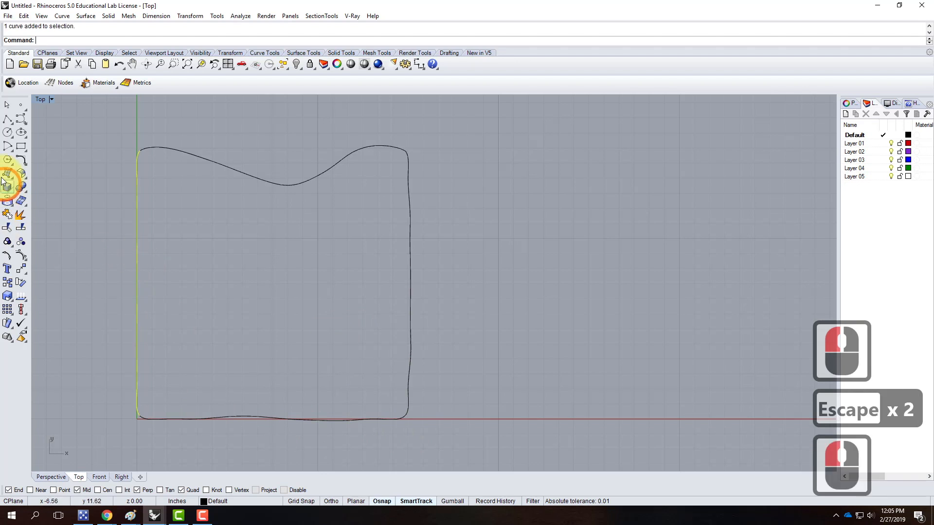
{"action": "left_click", "coordinate": [7, 257]}
{"action": "left_click_drag", "start_coordinate": [115, 260], "coordinate": [153, 308]}
{"action": "type", "text": "move"}
{"action": "key", "text": "Return"}
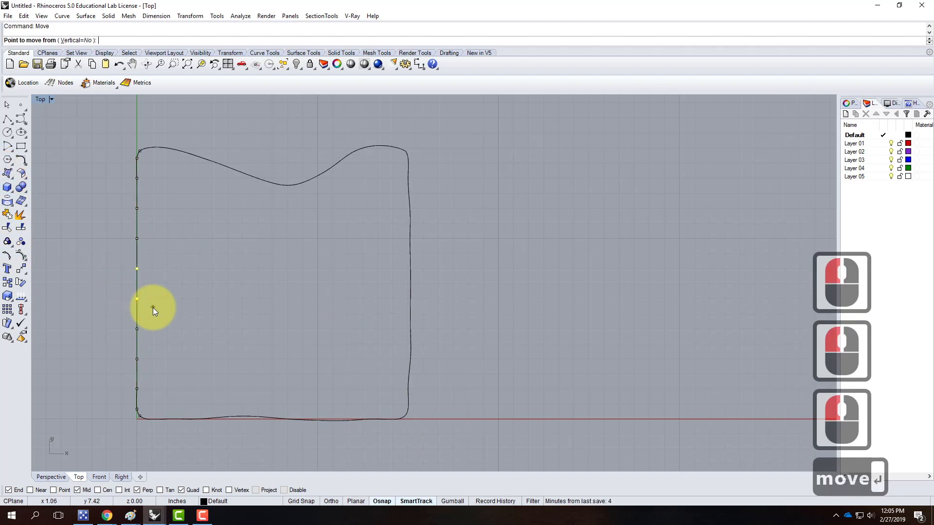
{"action": "left_click", "coordinate": [153, 308]}
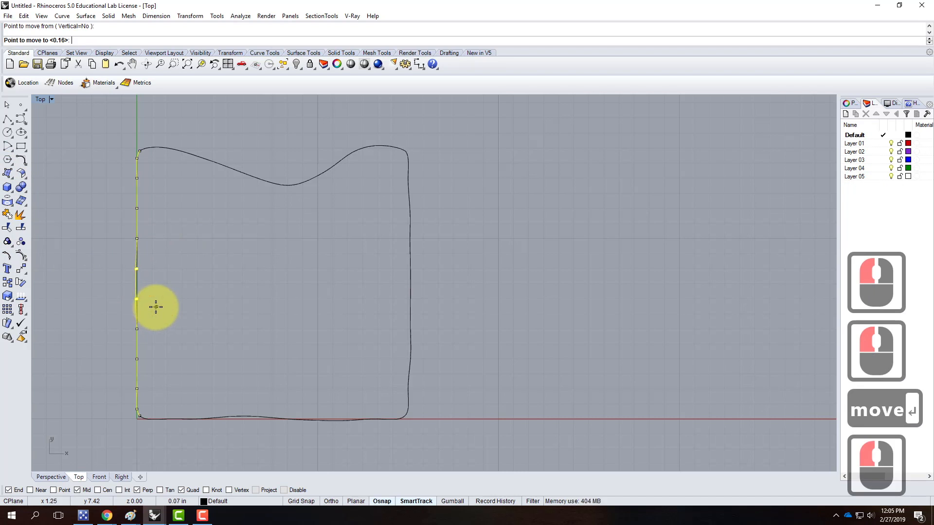
{"action": "left_click", "coordinate": [140, 210]}
Move two edit points near the left edge's upper end about 0.10 in to the right.
{"action": "left_click_drag", "start_coordinate": [155, 202], "coordinate": [157, 212]}
{"action": "type", "text": "move"}
{"action": "key", "text": "Return"}
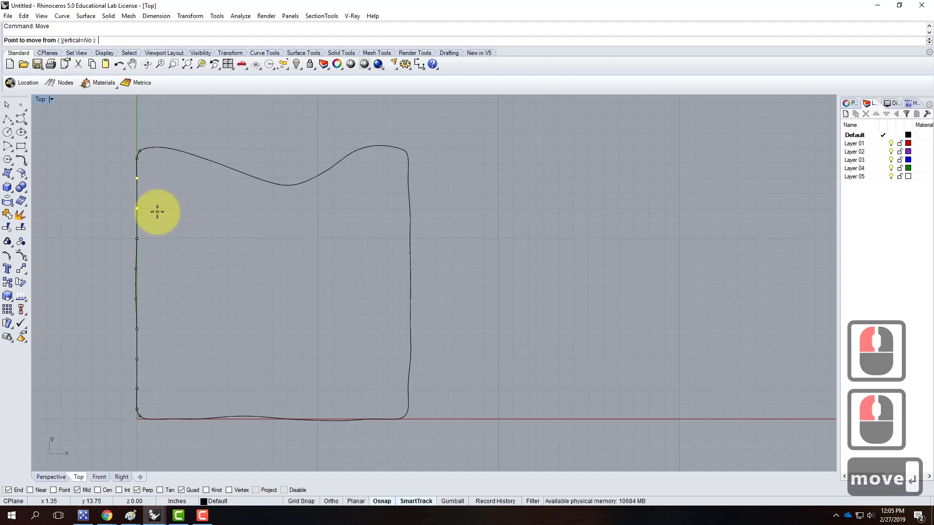
{"action": "left_click", "coordinate": [157, 212]}
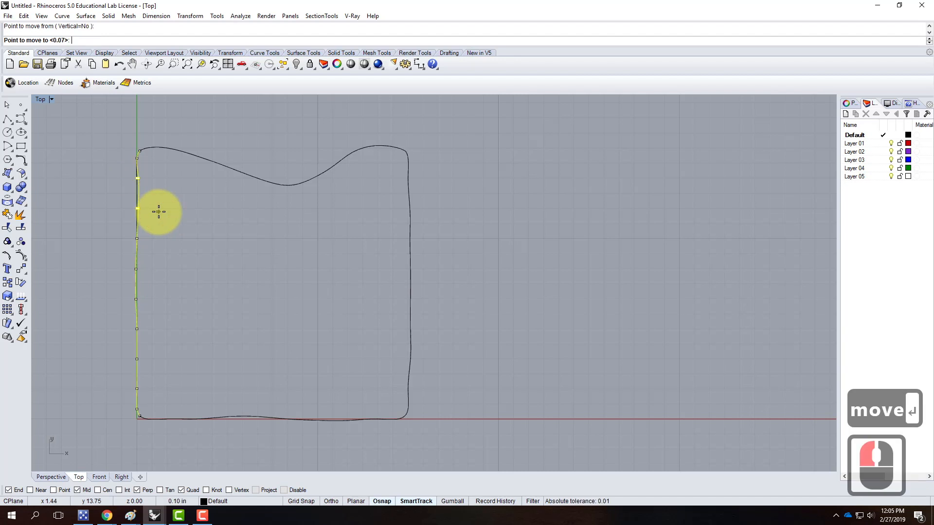
{"action": "left_click", "coordinate": [166, 209]}
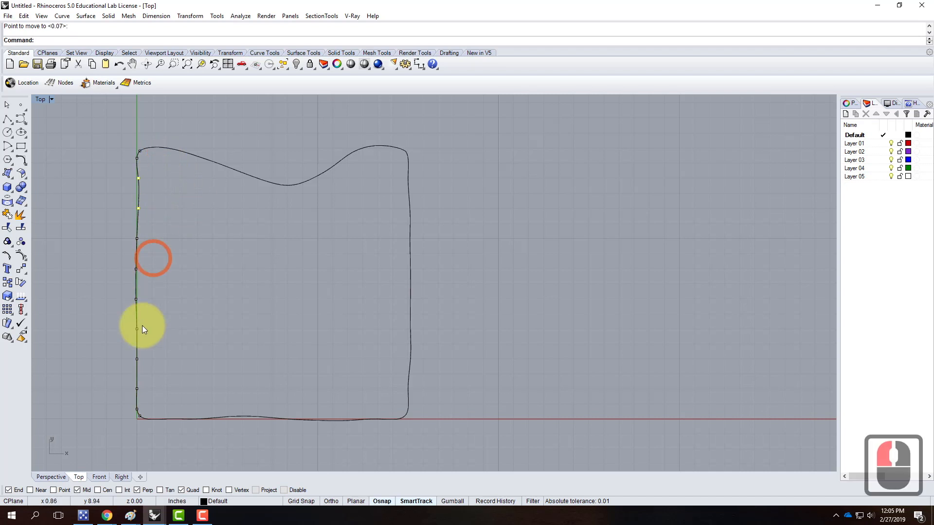
Move two edit points near the left edge's lower end slightly to the left, and turn off the edit points.
{"action": "left_click_drag", "start_coordinate": [148, 393], "coordinate": [153, 396]}
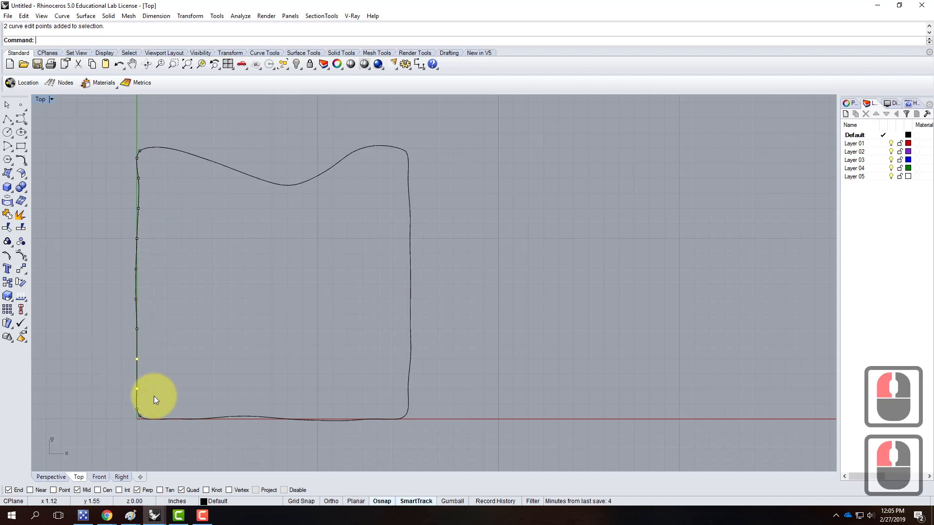
{"action": "type", "text": "move"}
{"action": "key", "text": "Return"}
{"action": "left_click", "coordinate": [233, 304]}
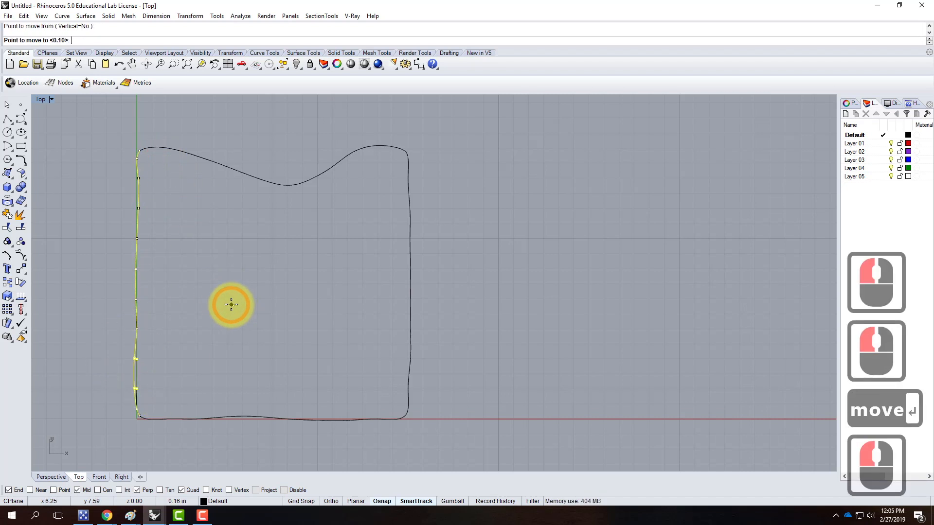
{"action": "left_click", "coordinate": [294, 301]}
{"action": "key", "text": "Escape"}
{"action": "key", "text": "Escape"}
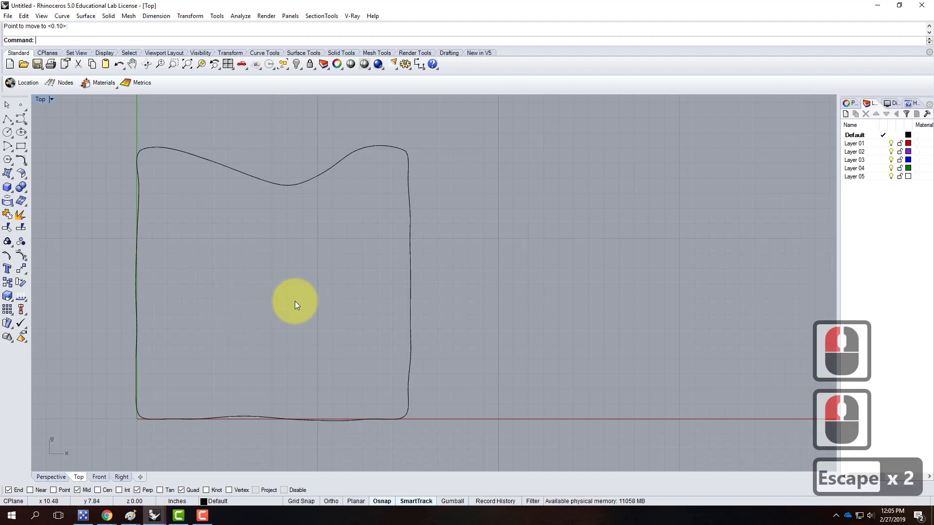
Switch from the Top view to a maximized Perspective view showing the whole outline at an angle.
{"action": "double_click", "coordinate": [42, 100]}
{"action": "double_click", "coordinate": [455, 100]}
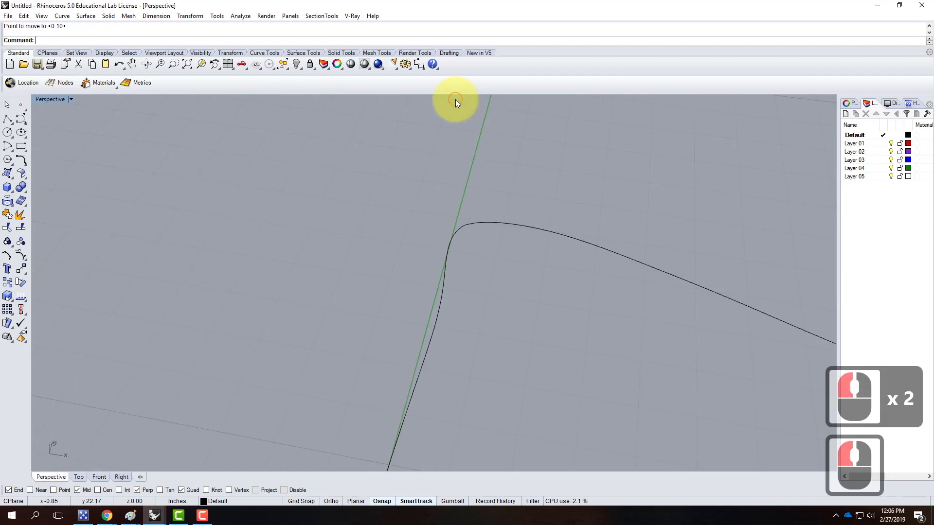
{"action": "scroll", "coordinate": [430, 268], "scroll_direction": "down", "scroll_amount": 6}
{"action": "right_click_drag", "start_coordinate": [431, 268], "coordinate": [499, 265]}
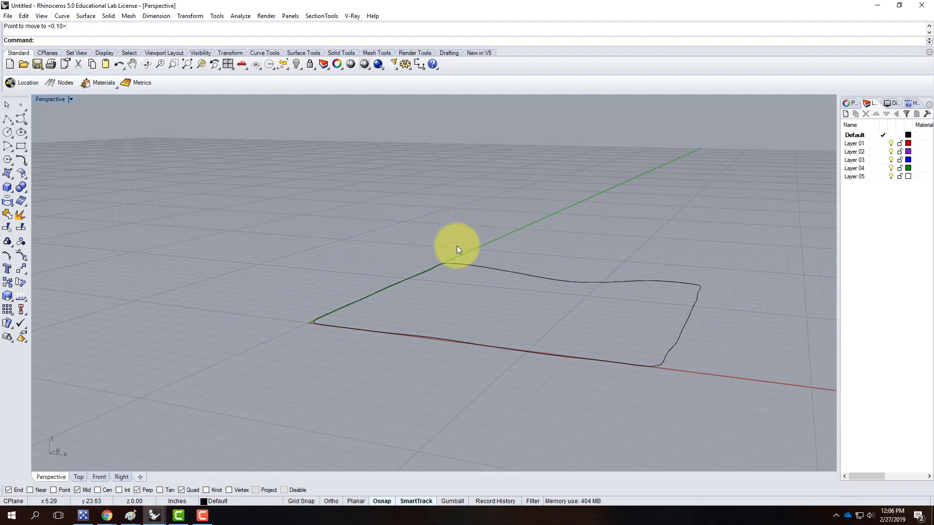
Draw a straight diagonal polyline from the outline's lower left corner to its upper right corner, snapping to the curve ends.
{"action": "left_click", "coordinate": [7, 121]}
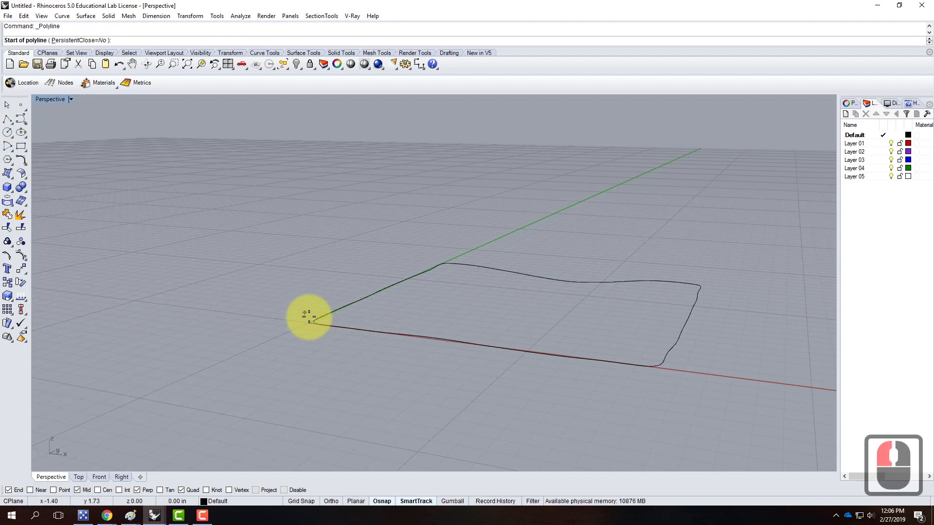
{"action": "scroll", "coordinate": [317, 320], "scroll_direction": "up", "scroll_amount": 1}
{"action": "right_click_drag", "start_coordinate": [286, 267], "coordinate": [321, 335]}
{"action": "scroll", "coordinate": [338, 207], "scroll_direction": "down", "scroll_amount": 3}
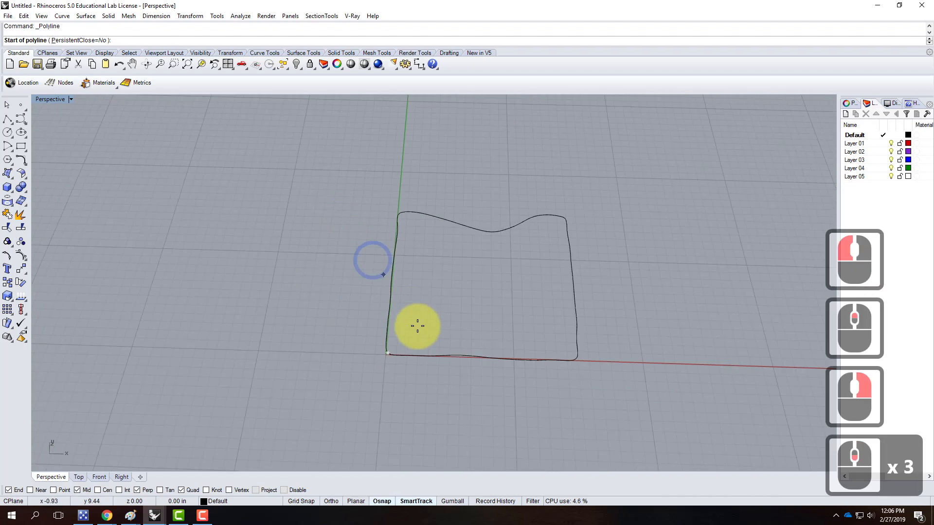
{"action": "scroll", "coordinate": [401, 393], "scroll_direction": "up", "scroll_amount": 5}
{"action": "left_click", "coordinate": [353, 251]}
{"action": "scroll", "coordinate": [284, 364], "scroll_direction": "down", "scroll_amount": 4}
{"action": "scroll", "coordinate": [493, 194], "scroll_direction": "up", "scroll_amount": 6}
{"action": "scroll", "coordinate": [438, 214], "scroll_direction": "up", "scroll_amount": 5}
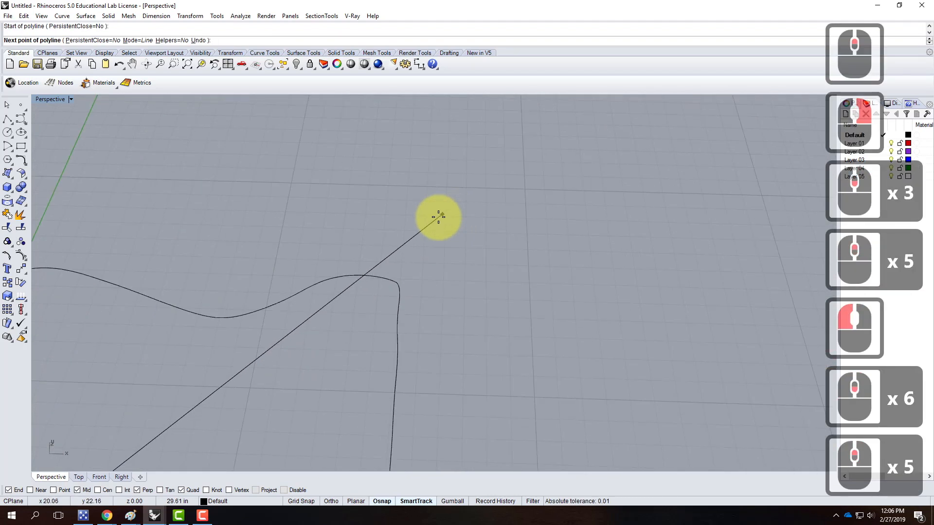
{"action": "left_click", "coordinate": [397, 281]}
{"action": "key", "text": "Return"}
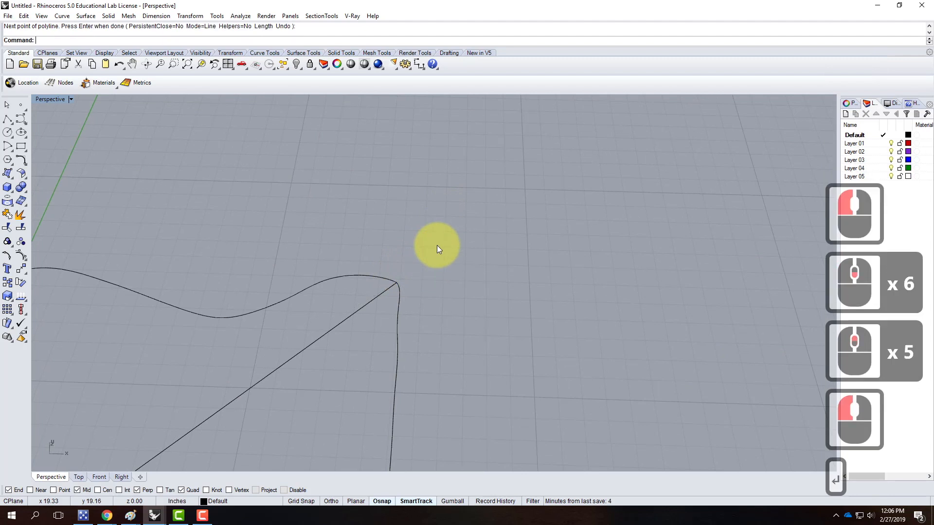
Draw a second diagonal polyline from the outline's lower right corner to its upper left corner, snapping to the curve ends.
{"action": "scroll", "coordinate": [471, 207], "scroll_direction": "down", "scroll_amount": 5}
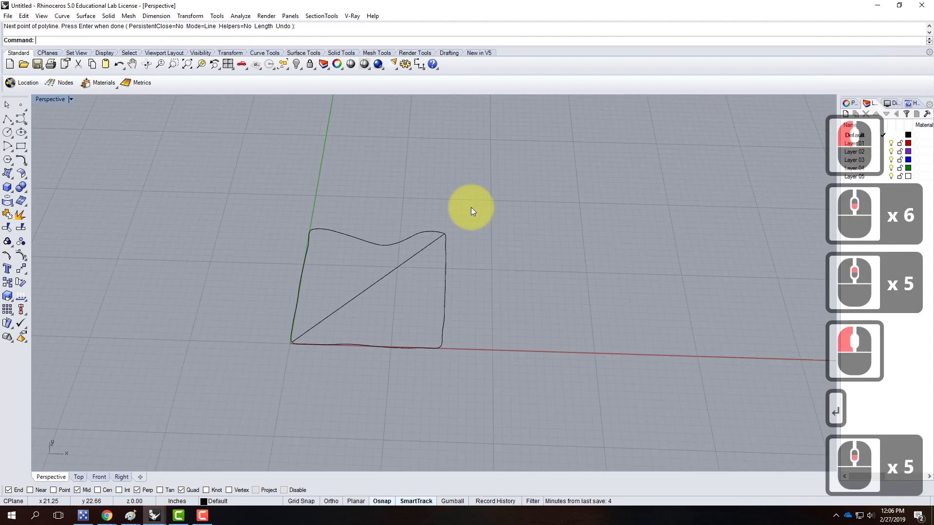
{"action": "right_click", "coordinate": [429, 335]}
{"action": "left_click", "coordinate": [440, 349]}
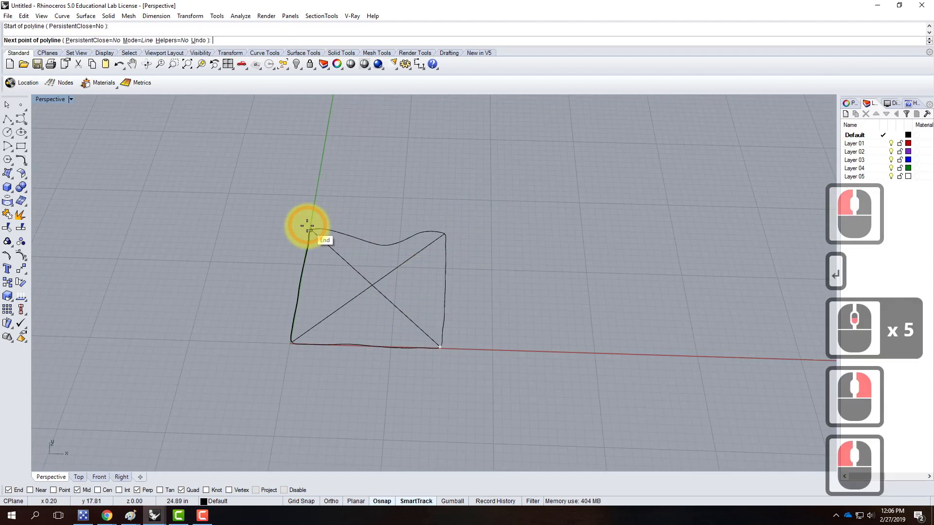
{"action": "left_click", "coordinate": [308, 225]}
{"action": "key", "text": "Return"}
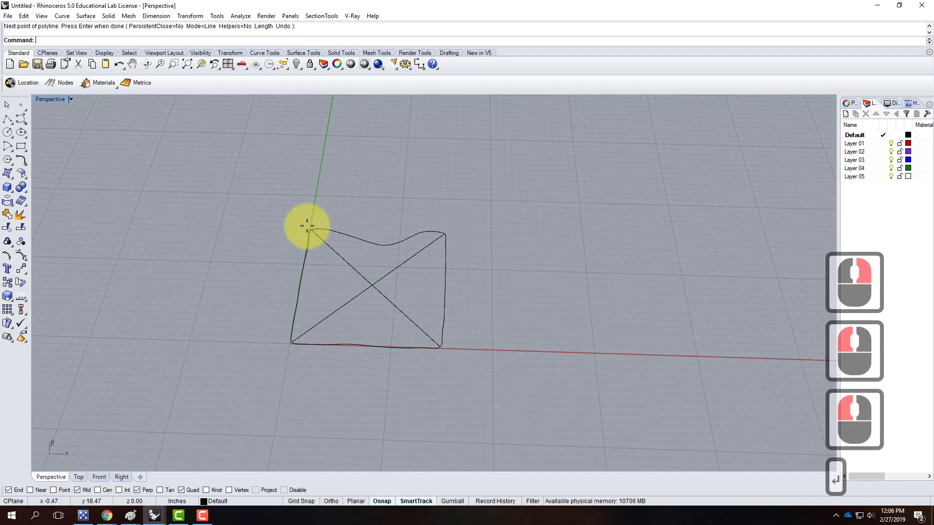
Rebuild the diagonal between the outline's lower left and upper right corners with a point count of 7 and degree 3.
{"action": "left_click", "coordinate": [349, 298]}
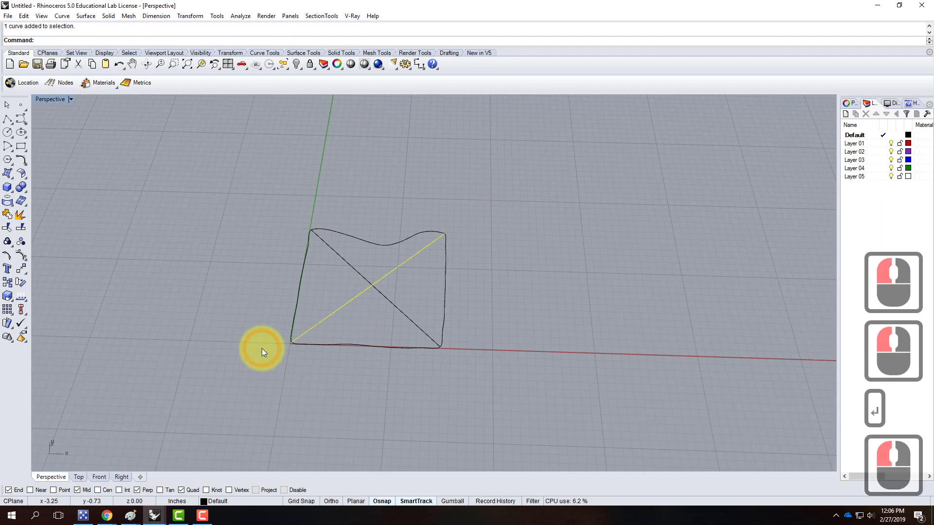
{"action": "type", "text": "rebuil"}
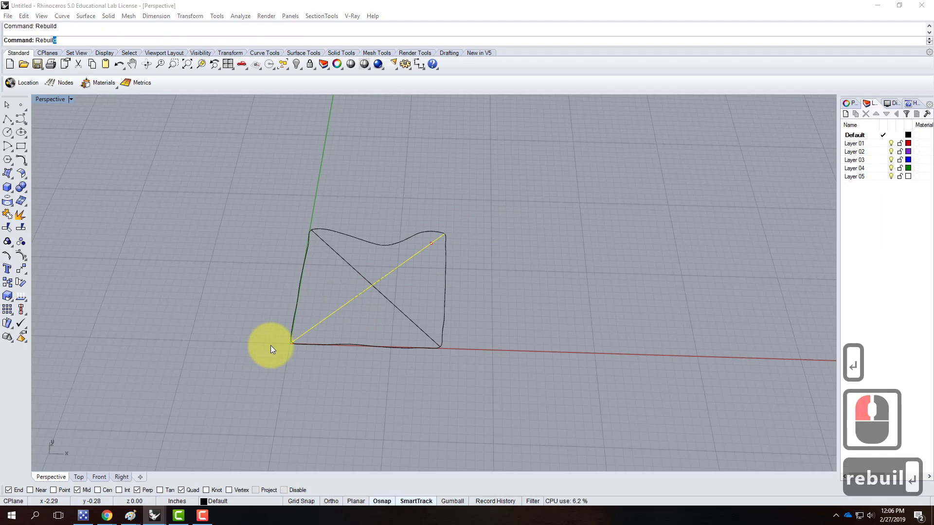
{"action": "key", "text": "Return"}
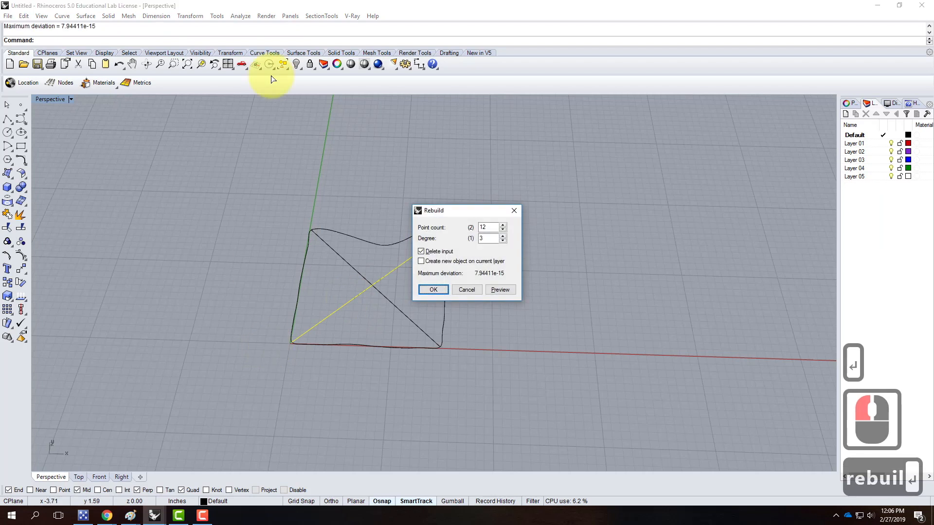
{"action": "double_click", "coordinate": [491, 228]}
{"action": "type", "text": "7"}
{"action": "key", "text": "Return"}
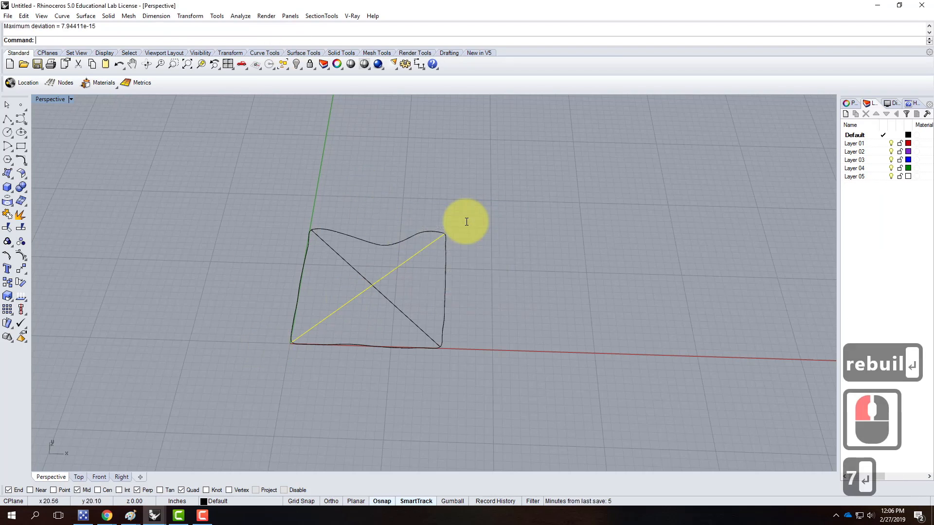
Turn on the rebuilt diagonal's edit points and select the third point from its lower left corner end.
{"action": "left_click", "coordinate": [9, 257]}
{"action": "right_click_drag", "start_coordinate": [414, 306], "coordinate": [336, 268]}
{"action": "scroll", "coordinate": [355, 249], "scroll_direction": "up", "scroll_amount": 5}
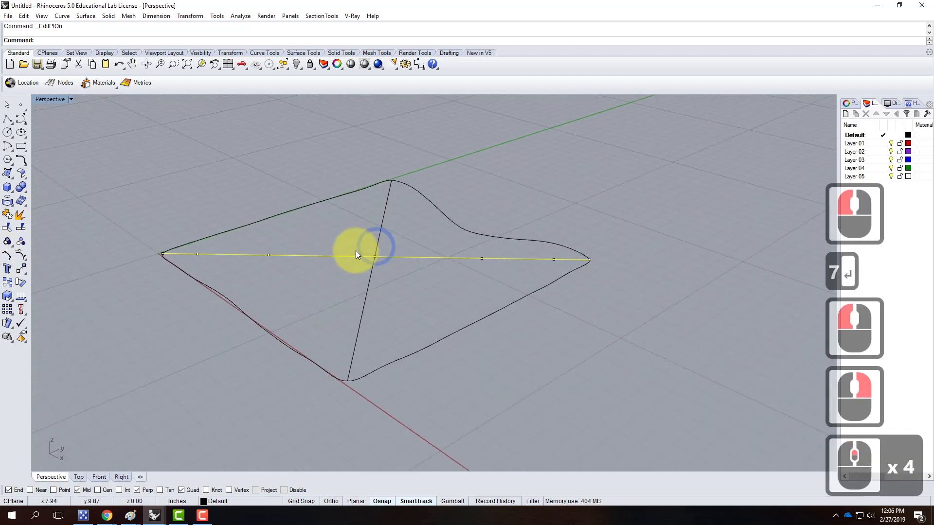
{"action": "left_click", "coordinate": [247, 256]}
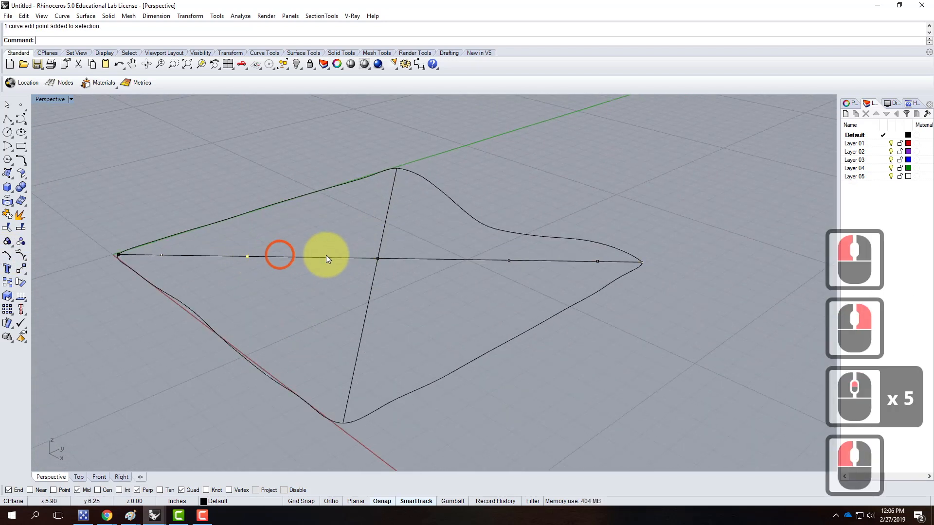
Select all five interior edit points along the long diagonal line, leaving its two endpoints unselected.
{"action": "left_click", "coordinate": [377, 259], "text": "shift"}
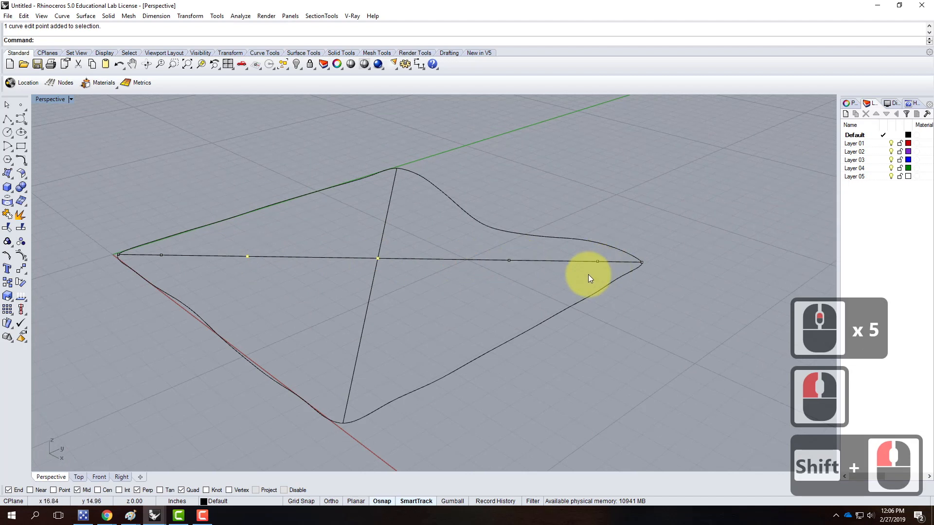
{"action": "left_click", "coordinate": [104, 240]}
{"action": "left_click_drag", "start_coordinate": [139, 209], "coordinate": [614, 275]}
{"action": "type", "text": "move"}
{"action": "key", "text": "Return"}
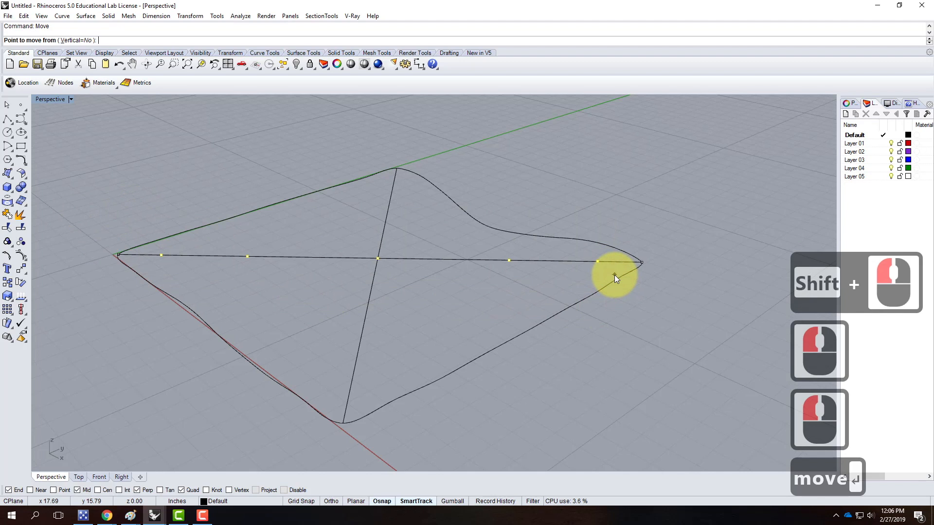
{"action": "left_click", "coordinate": [649, 359]}
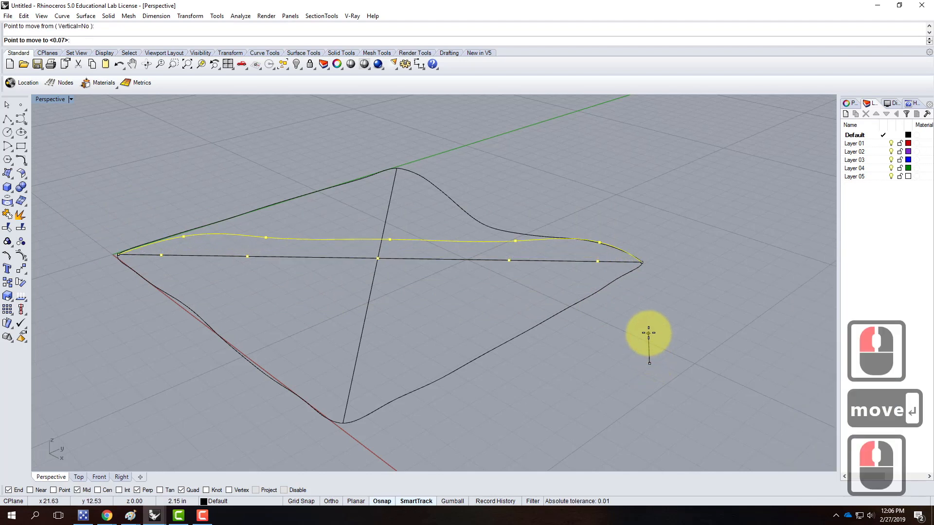
{"action": "key", "text": "Escape"}
Move the five selected edit points vertically upward by about 1.45 inches with the Vertical option on.
{"action": "type", "text": "move"}
{"action": "key", "text": "Return"}
{"action": "type", "text": "v"}
{"action": "key", "text": "Return"}
{"action": "left_click", "coordinate": [616, 373]}
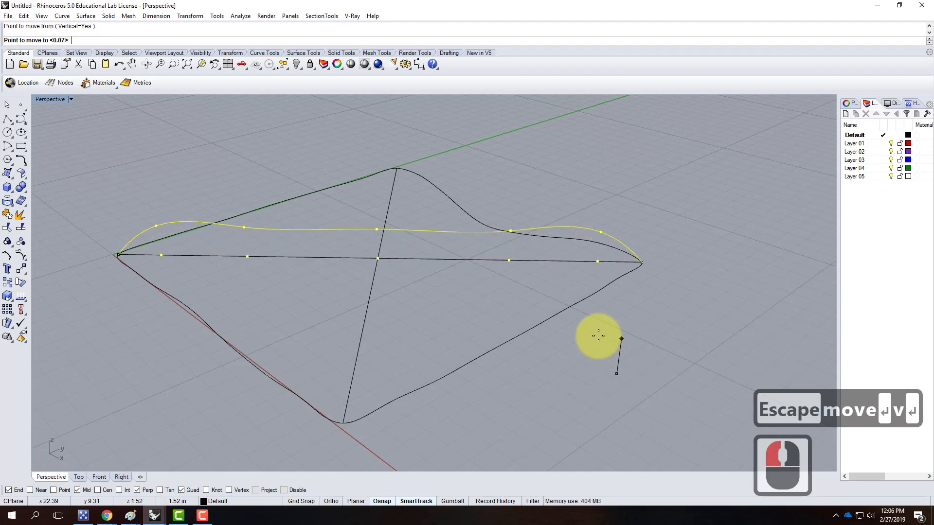
{"action": "left_click", "coordinate": [598, 337]}
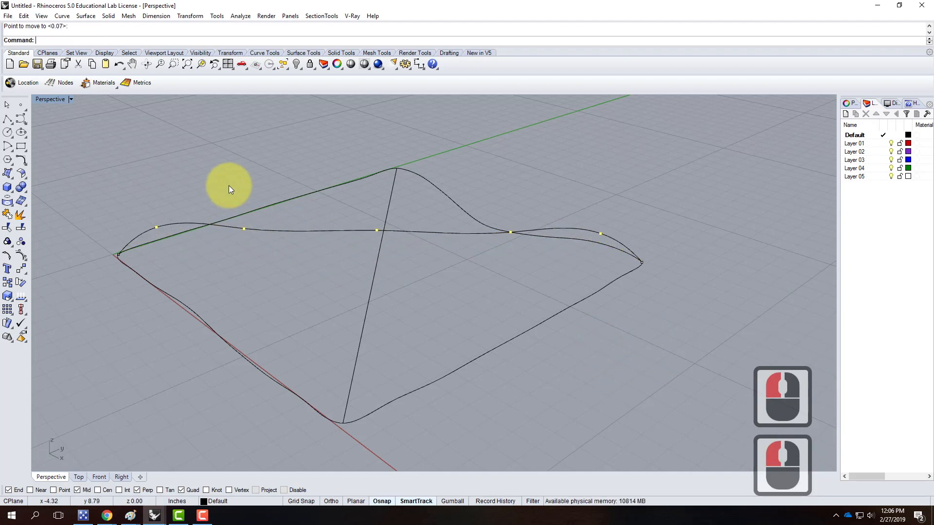
Remove the two outermost interior points from the selection and move the middle three vertically upward about 1.54 inches.
{"action": "left_click_drag", "start_coordinate": [117, 182], "coordinate": [193, 252], "text": "ctrl"}
{"action": "left_click_drag", "start_coordinate": [614, 251], "coordinate": [614, 252], "text": "ctrl"}
{"action": "type", "text": "move"}
{"action": "key", "text": "Return"}
{"action": "type", "text": "v"}
{"action": "key", "text": "Return"}
{"action": "left_click", "coordinate": [615, 249]}
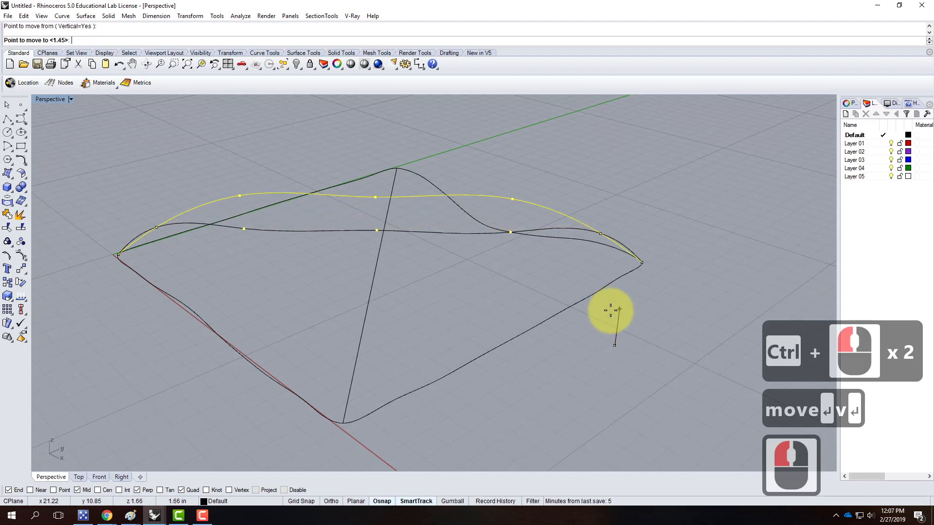
{"action": "left_click", "coordinate": [533, 256]}
Select only the center edit point of the raised diagonal curve and move it vertically upward about 0.32 inches.
{"action": "left_click", "coordinate": [328, 138]}
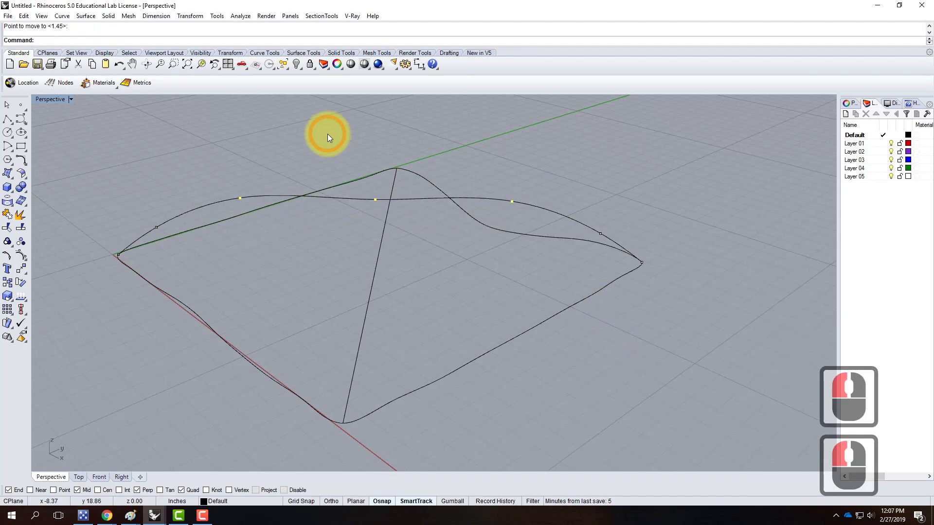
{"action": "left_click_drag", "start_coordinate": [317, 136], "coordinate": [393, 212]}
{"action": "type", "text": "mo"}
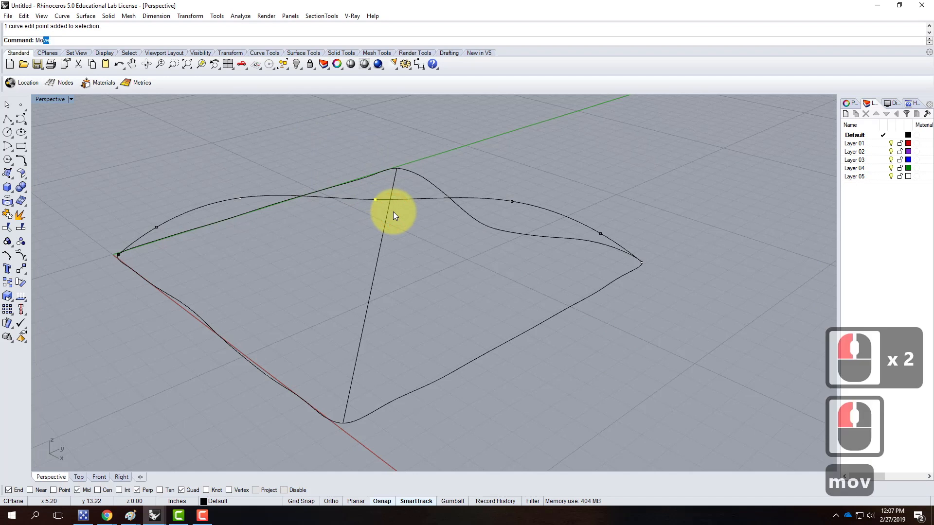
{"action": "type", "text": "ve"}
{"action": "key", "text": "Return"}
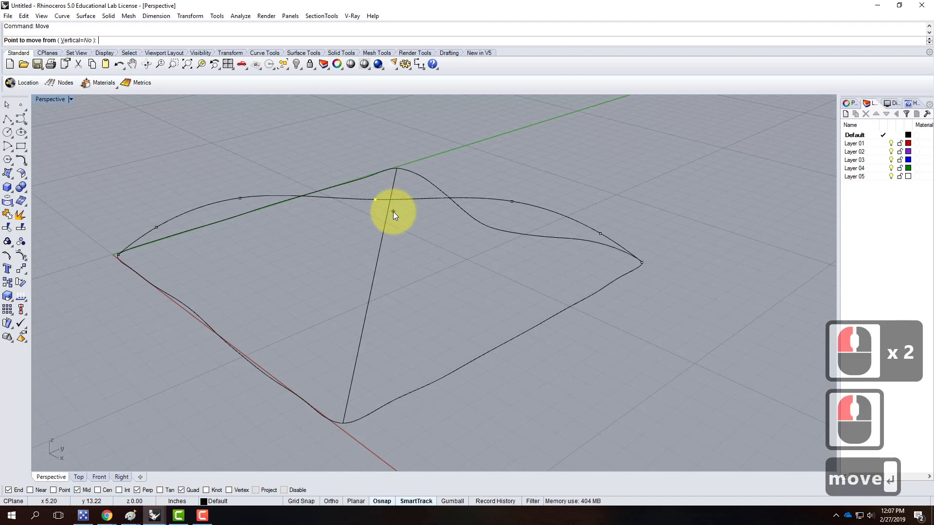
{"action": "type", "text": "v"}
{"action": "key", "text": "Return"}
{"action": "left_click", "coordinate": [468, 250]}
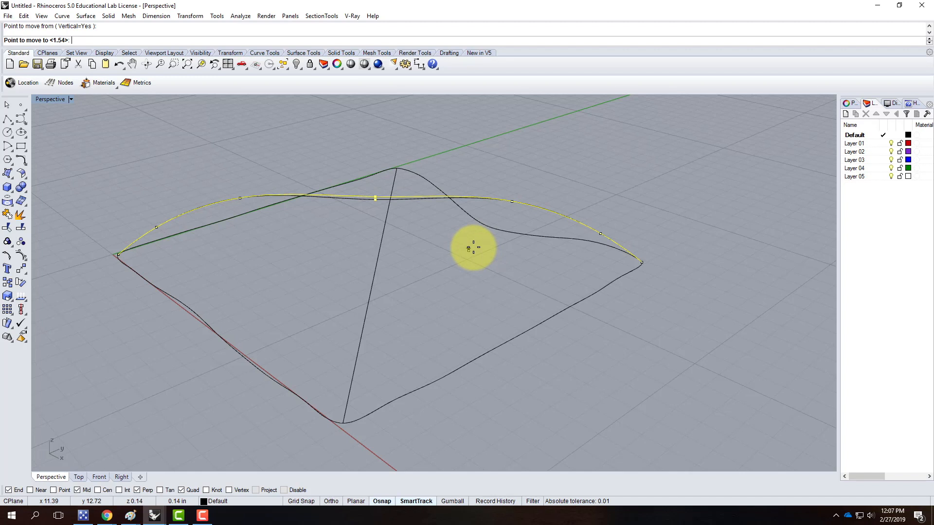
{"action": "left_click", "coordinate": [470, 245]}
Raise the edit point beside the center, on the side away from the origin, vertically about 0.26 inches and hide the edit points.
{"action": "right_click_drag", "start_coordinate": [677, 323], "coordinate": [484, 323]}
{"action": "right_click_drag", "start_coordinate": [403, 306], "coordinate": [490, 177]}
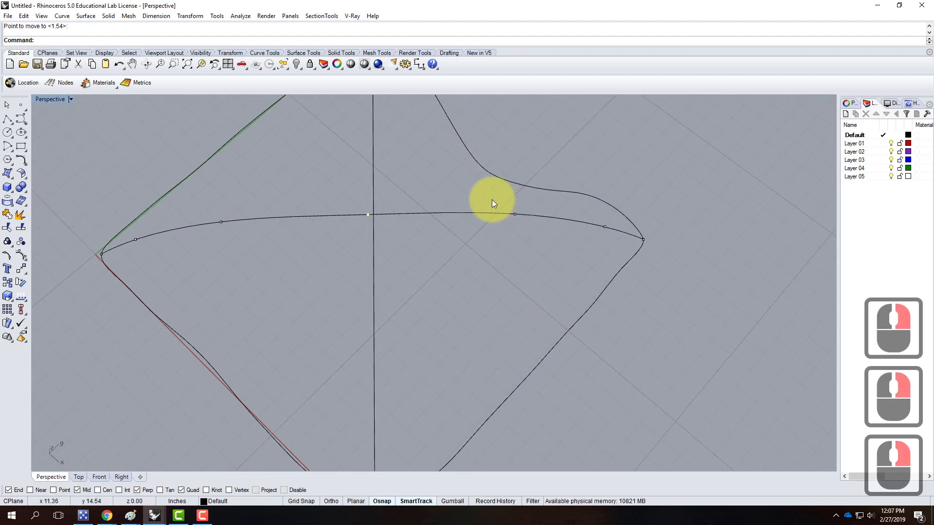
{"action": "left_click_drag", "start_coordinate": [491, 199], "coordinate": [540, 243]}
{"action": "type", "text": "move"}
{"action": "key", "text": "Return"}
{"action": "mouse_move", "coordinate": [540, 243]}
{"action": "right_mouse_down"}
{"action": "mouse_move", "coordinate": [536, 270]}
{"action": "mouse_move", "coordinate": [537, 225]}
{"action": "right_mouse_up"}
{"action": "type", "text": "v"}
{"action": "key", "text": "Return"}
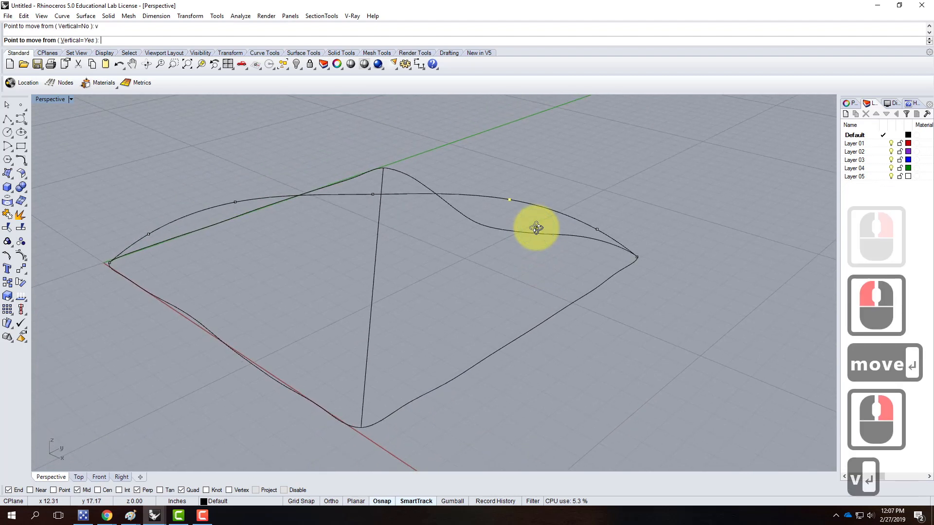
{"action": "left_click", "coordinate": [523, 252]}
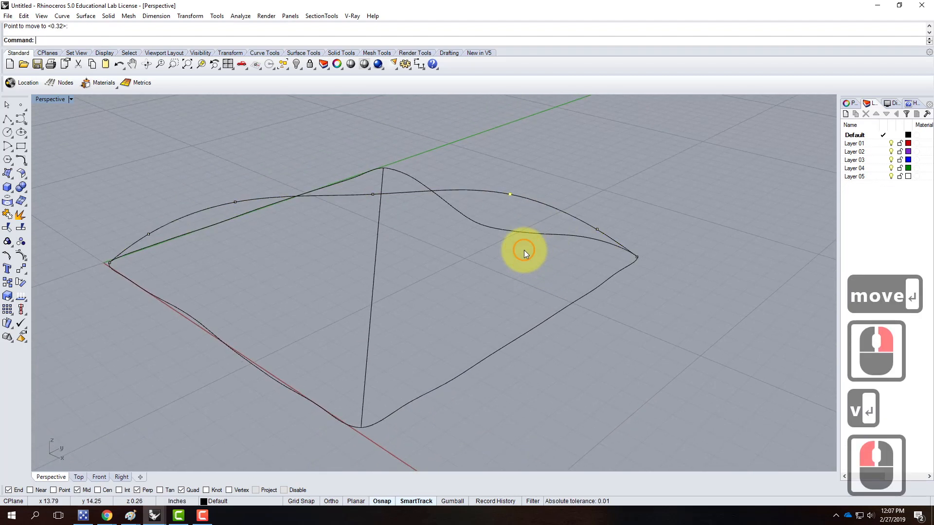
{"action": "left_click", "coordinate": [654, 225]}
{"action": "key", "text": "Escape"}
{"action": "key", "text": "Escape"}
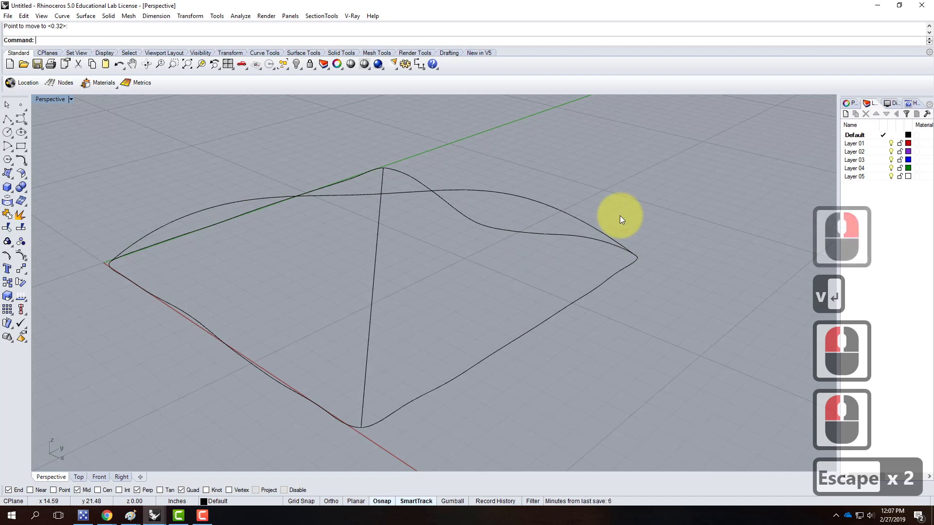
Turn on the edit points of the raised diagonal curve.
{"action": "right_click_drag", "start_coordinate": [487, 230], "coordinate": [306, 247]}
{"action": "right_click_drag", "start_coordinate": [413, 198], "coordinate": [596, 184]}
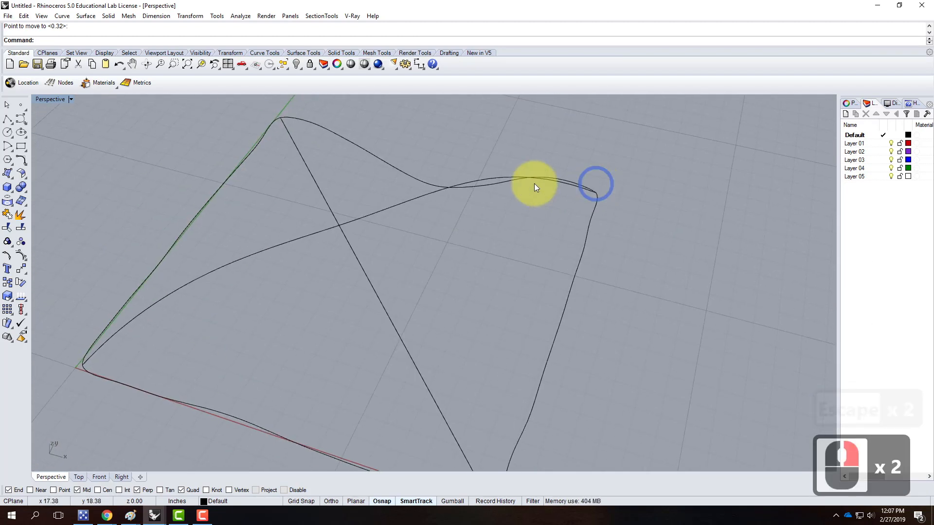
{"action": "scroll", "coordinate": [524, 186], "scroll_direction": "down", "scroll_amount": 2}
{"action": "right_click_drag", "start_coordinate": [313, 194], "coordinate": [372, 197]}
{"action": "left_click", "coordinate": [345, 292]}
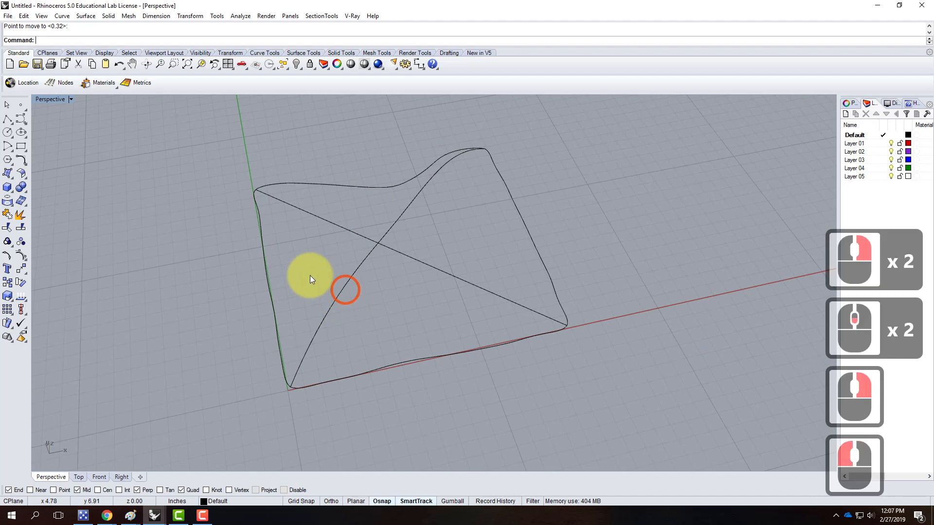
{"action": "left_click", "coordinate": [347, 278]}
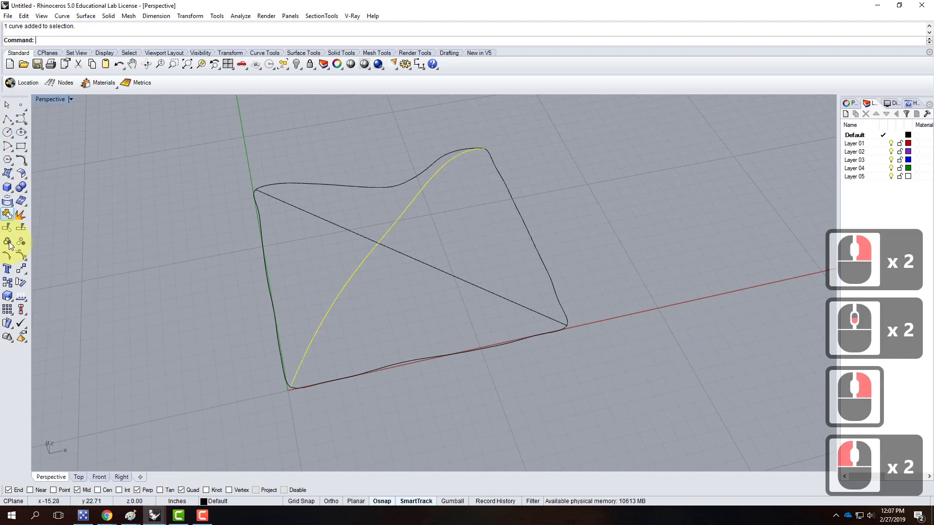
{"action": "left_click", "coordinate": [9, 262]}
Move the edit point beside the center on the origin side slightly upward vertically, and turn off the edit points.
{"action": "left_click_drag", "start_coordinate": [323, 281], "coordinate": [366, 302]}
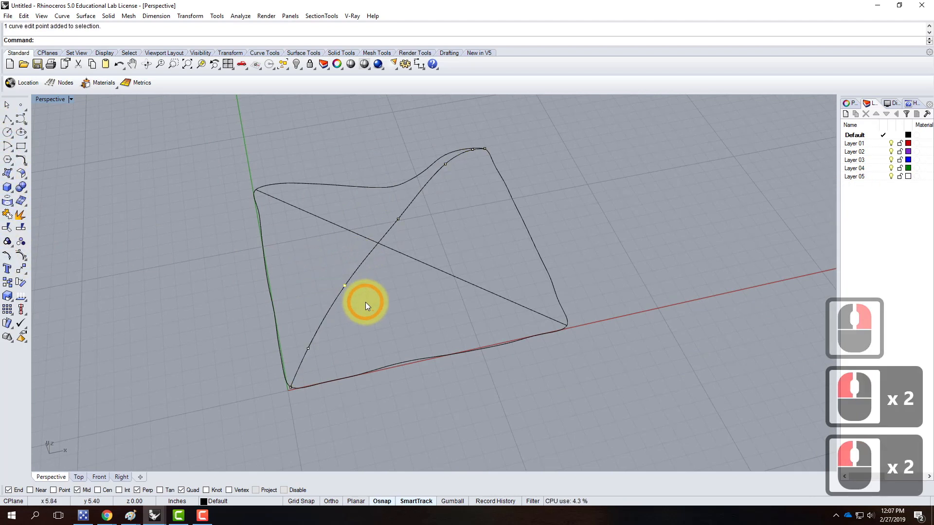
{"action": "type", "text": "Move"}
{"action": "key", "text": "Return"}
{"action": "type", "text": "v"}
{"action": "key", "text": "Return"}
{"action": "left_click", "coordinate": [365, 297]}
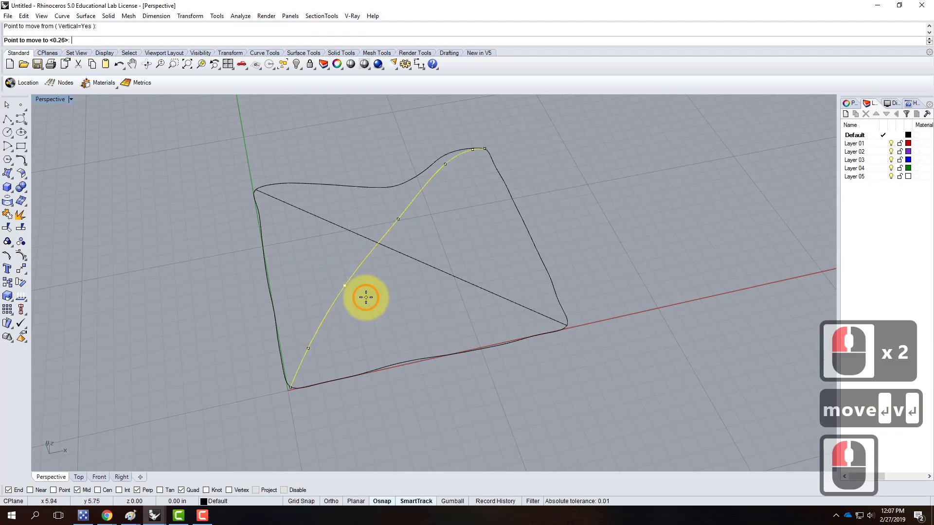
{"action": "left_click", "coordinate": [365, 299]}
{"action": "right_click_drag", "start_coordinate": [543, 311], "coordinate": [413, 251]}
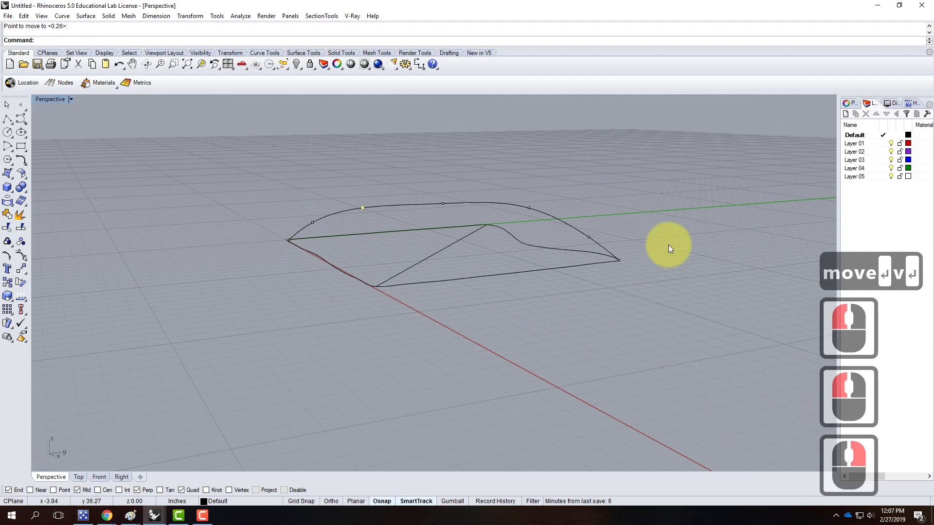
{"action": "right_click_drag", "start_coordinate": [225, 229], "coordinate": [356, 294]}
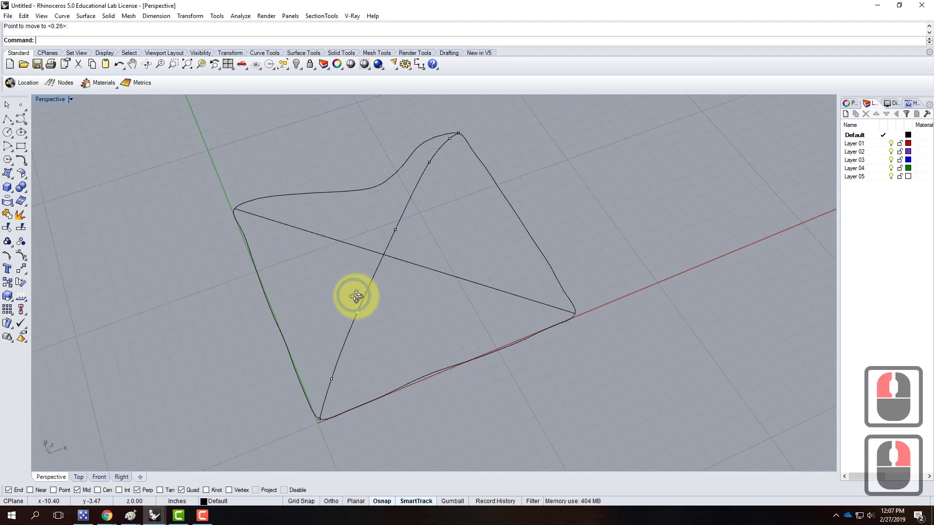
{"action": "key", "text": "Escape"}
{"action": "key", "text": "Escape"}
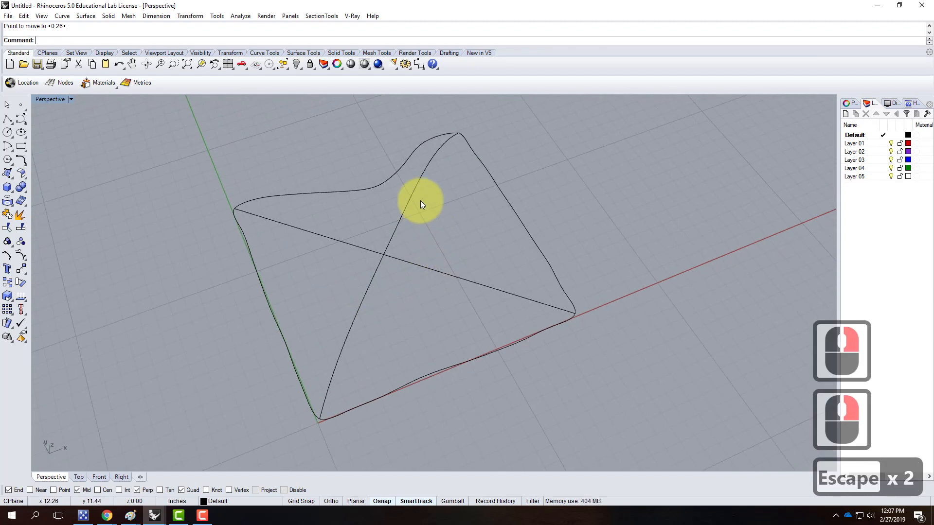
Examine how the perimeter edge curves pair up on either side of the raised diagonal by highlighting them in turn.
{"action": "left_click", "coordinate": [258, 276]}
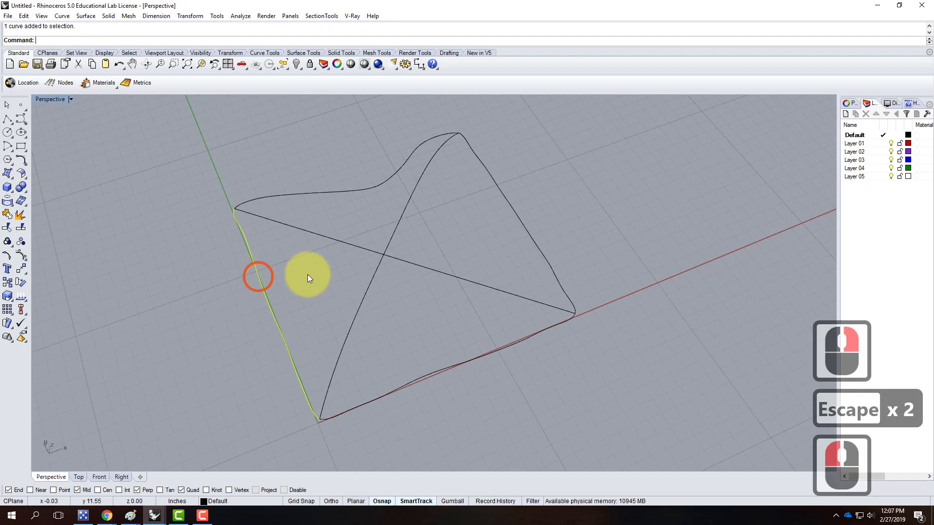
{"action": "left_click", "coordinate": [349, 192]}
{"action": "left_click", "coordinate": [395, 235]}
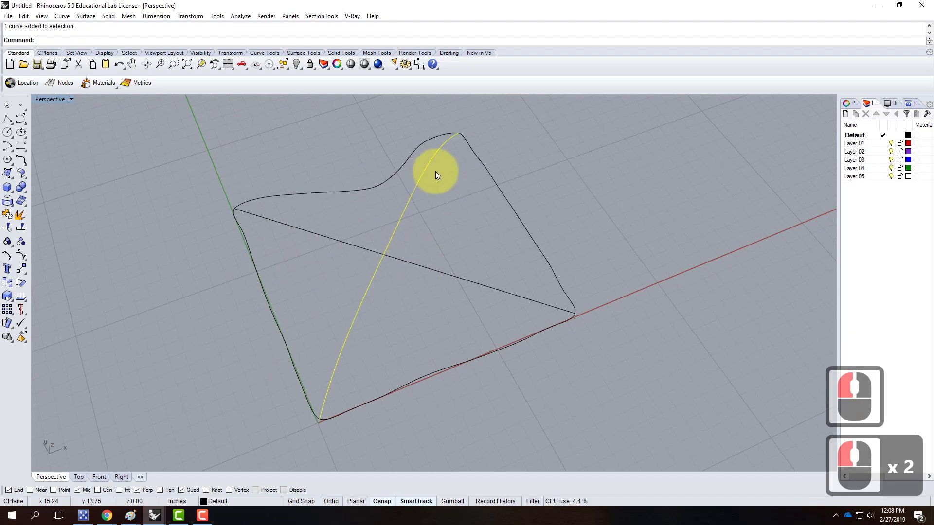
{"action": "left_click", "coordinate": [479, 156]}
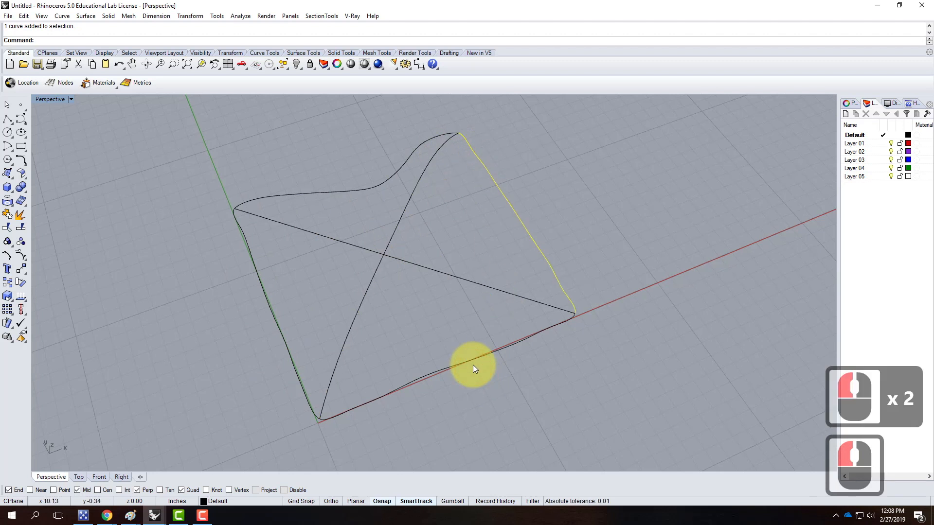
{"action": "left_click", "coordinate": [444, 353]}
{"action": "left_click", "coordinate": [362, 308]}
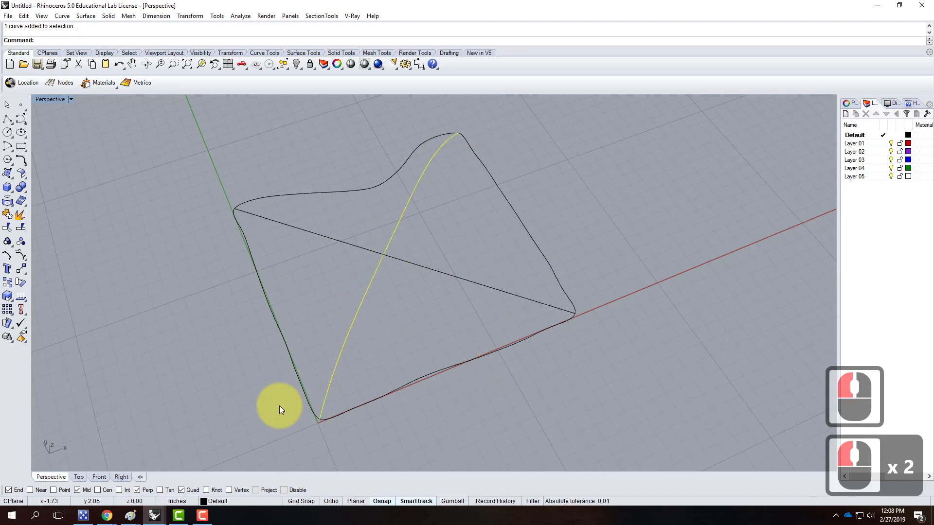
{"action": "key", "text": "Escape"}
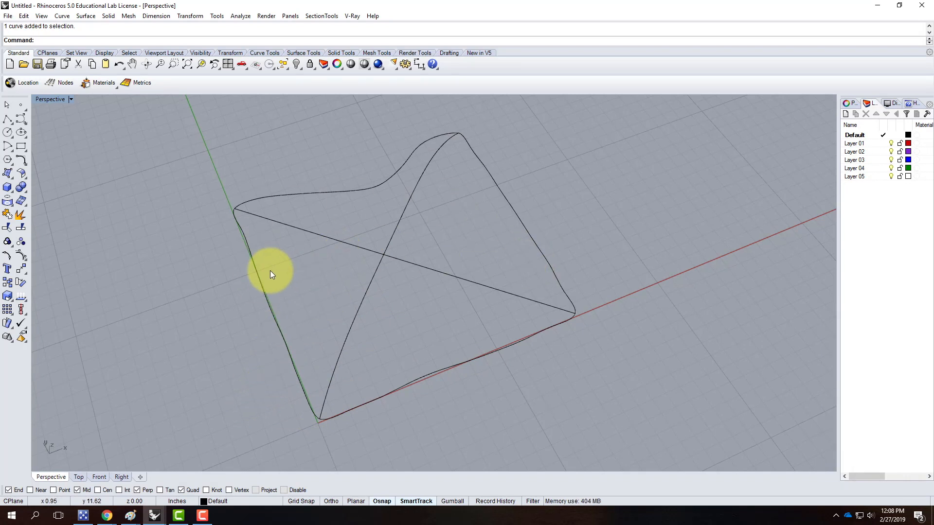
{"action": "left_click", "coordinate": [255, 273]}
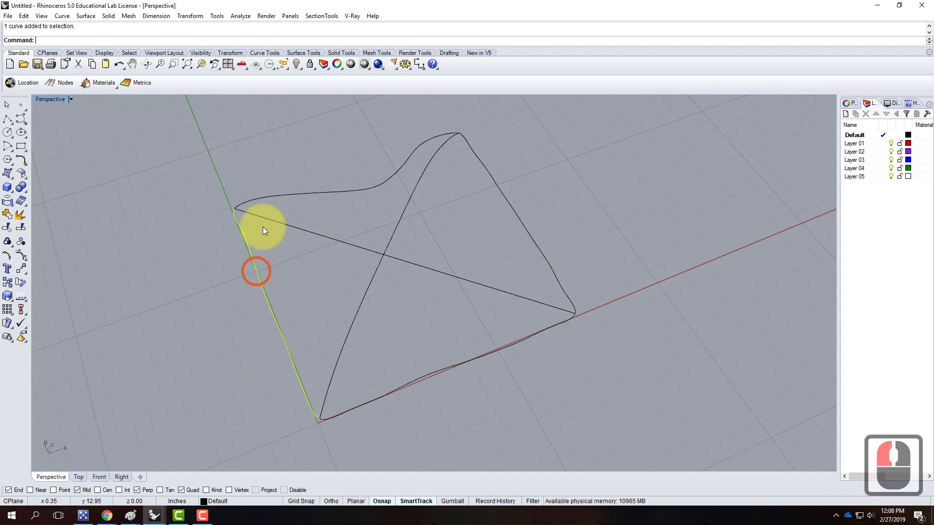
{"action": "left_click", "coordinate": [273, 197], "text": "shift"}
{"action": "left_click", "coordinate": [227, 352], "text": "shift"}
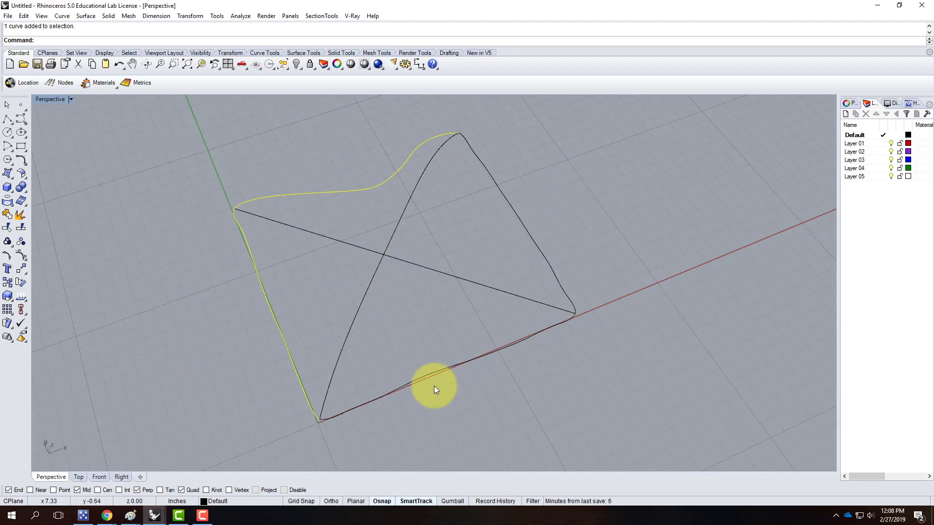
{"action": "key", "text": "Escape"}
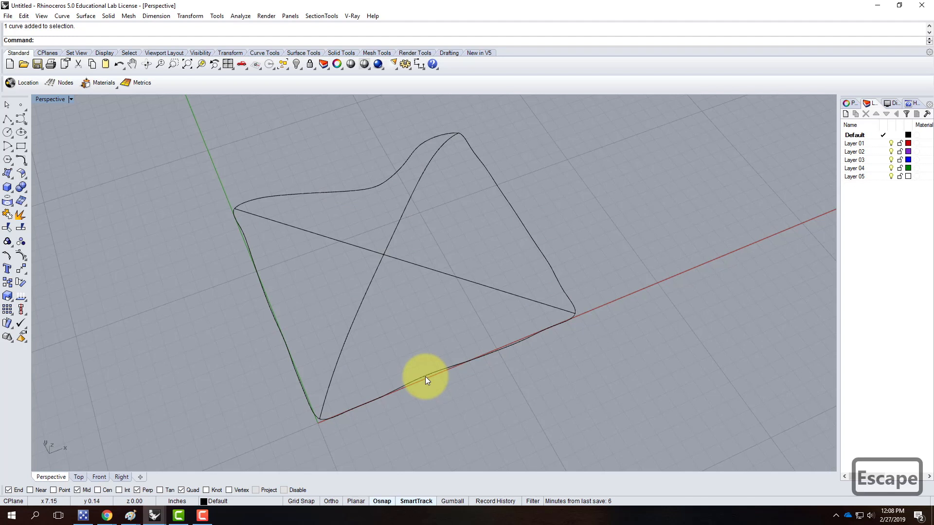
Join the edge curve along the red x-axis with the adjoining far edge curve.
{"action": "left_click", "coordinate": [426, 376]}
{"action": "left_click", "coordinate": [541, 255], "text": "shift"}
{"action": "type", "text": "join"}
{"action": "key", "text": "Return"}
{"action": "left_click", "coordinate": [560, 322]}
Join the edge curve along the green y-axis with the adjoining wavy edge curve.
{"action": "left_click", "coordinate": [254, 269]}
{"action": "left_click", "coordinate": [317, 192], "text": "shift"}
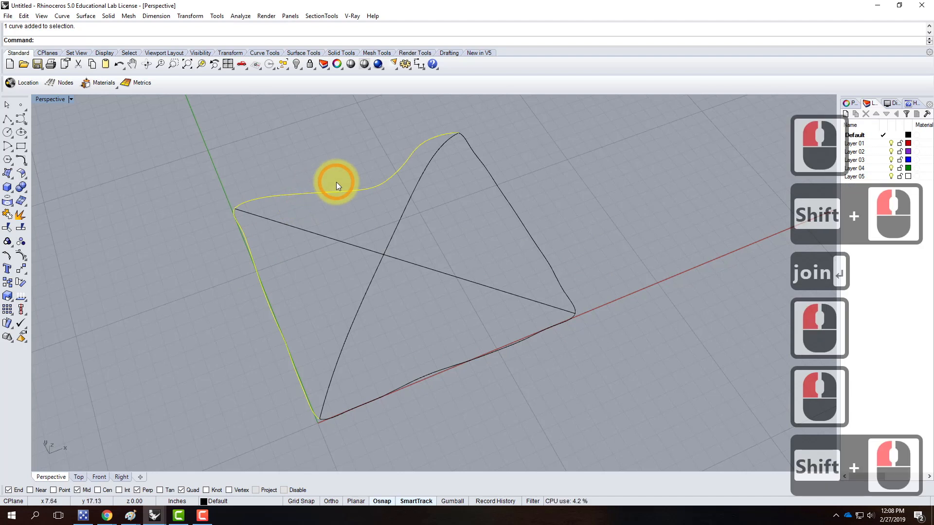
{"action": "type", "text": "join"}
{"action": "key", "text": "Return"}
{"action": "left_click", "coordinate": [249, 271]}
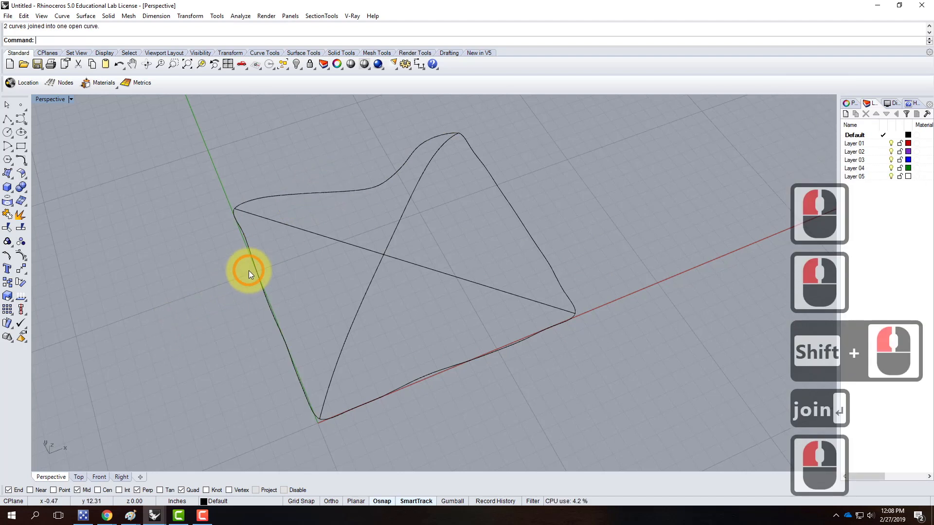
Try to build a network surface from the two joined edge curves and the raised diagonal.
{"action": "left_click", "coordinate": [255, 270]}
{"action": "left_click", "coordinate": [363, 295], "text": "shift"}
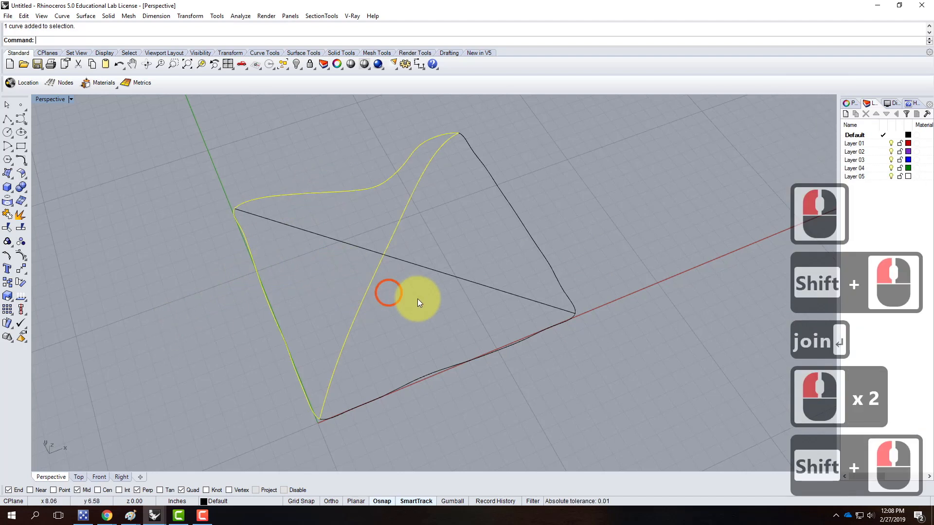
{"action": "left_click", "coordinate": [443, 370], "text": "shift"}
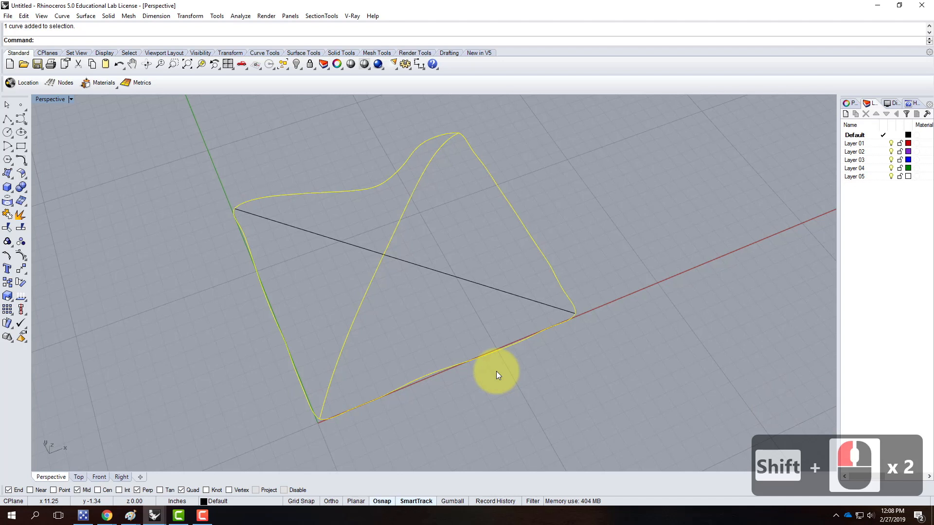
{"action": "type", "text": "ne"}
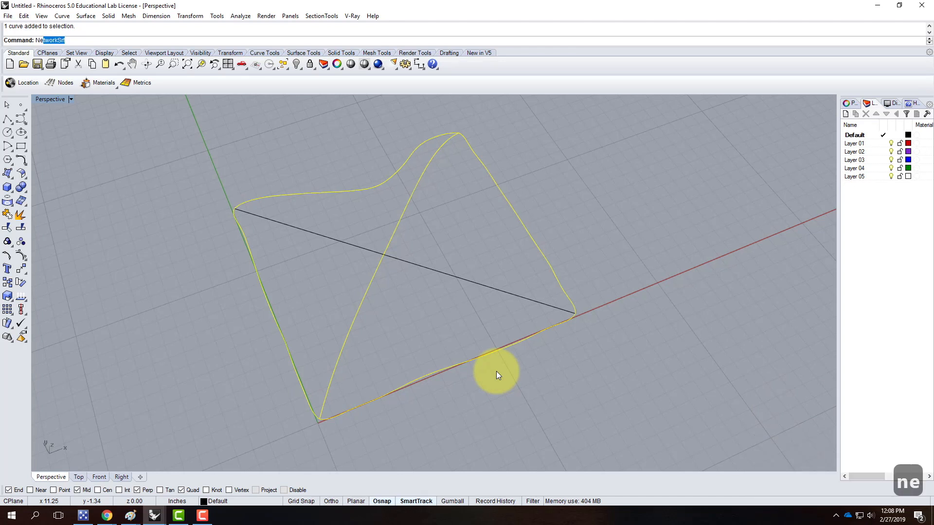
{"action": "key", "text": "Return"}
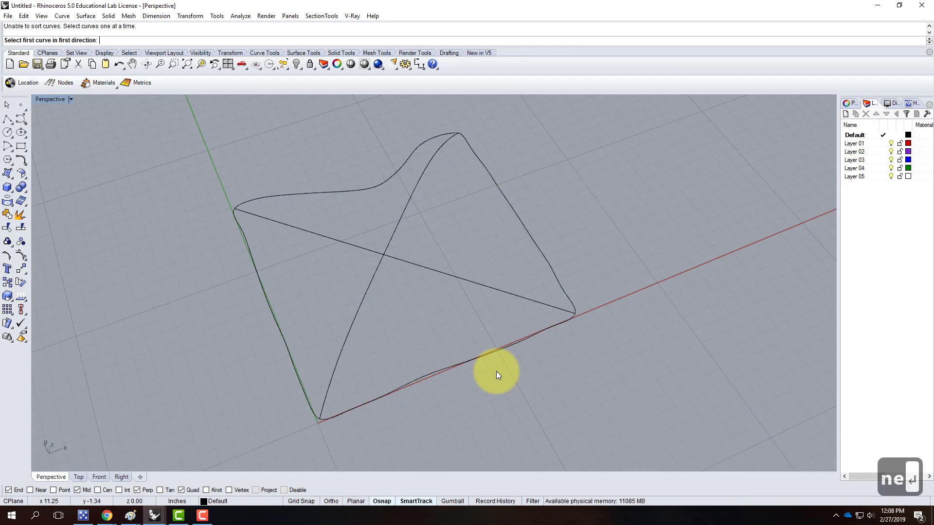
{"action": "key", "text": "Escape"}
Explode the two joined perimeter curves back into separate edge segments.
{"action": "right_click_drag", "start_coordinate": [582, 374], "coordinate": [551, 356]}
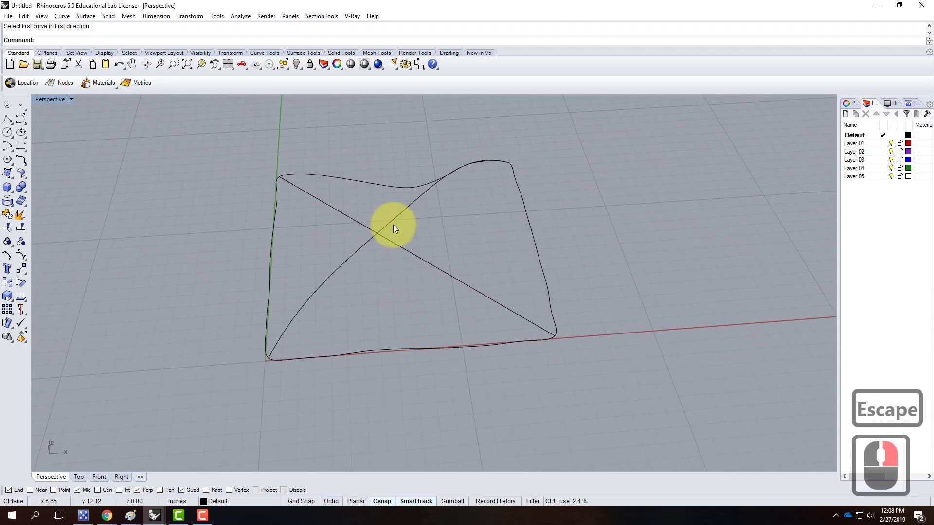
{"action": "left_click", "coordinate": [443, 273]}
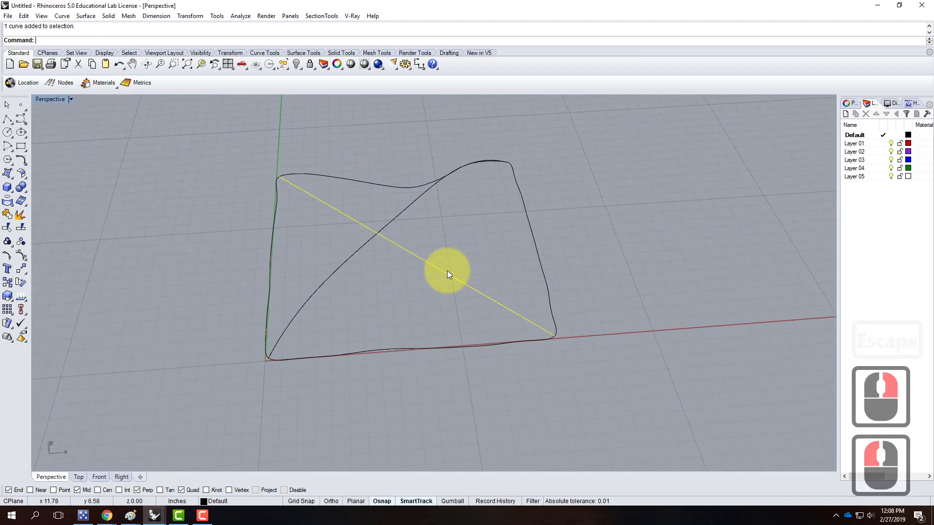
{"action": "key", "text": "Escape"}
{"action": "key", "text": "Escape"}
{"action": "left_click", "coordinate": [278, 210]}
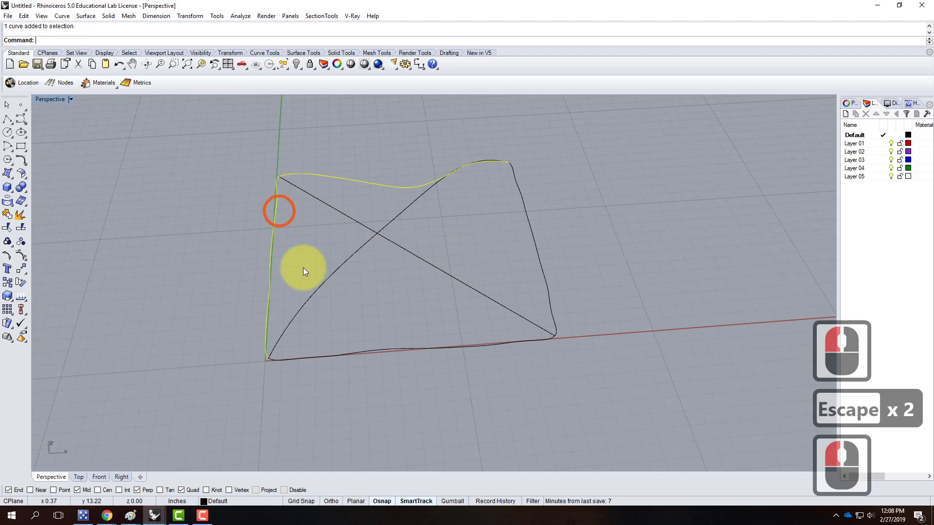
{"action": "left_click", "coordinate": [375, 351], "text": "shift"}
{"action": "type", "text": "expl"}
{"action": "key", "text": "Return"}
Join the far wavy edge curve with the adjoining edge that runs down to the red x-axis.
{"action": "left_click", "coordinate": [406, 220]}
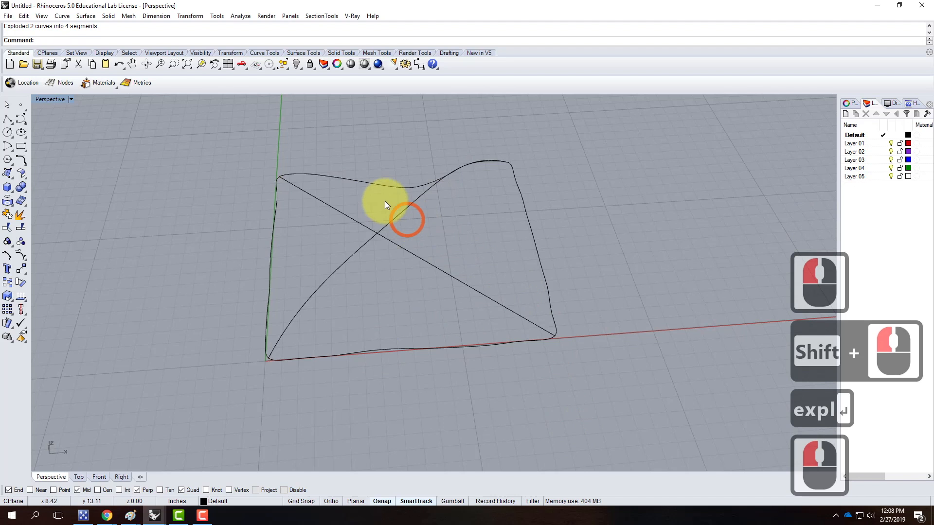
{"action": "left_click", "coordinate": [374, 185]}
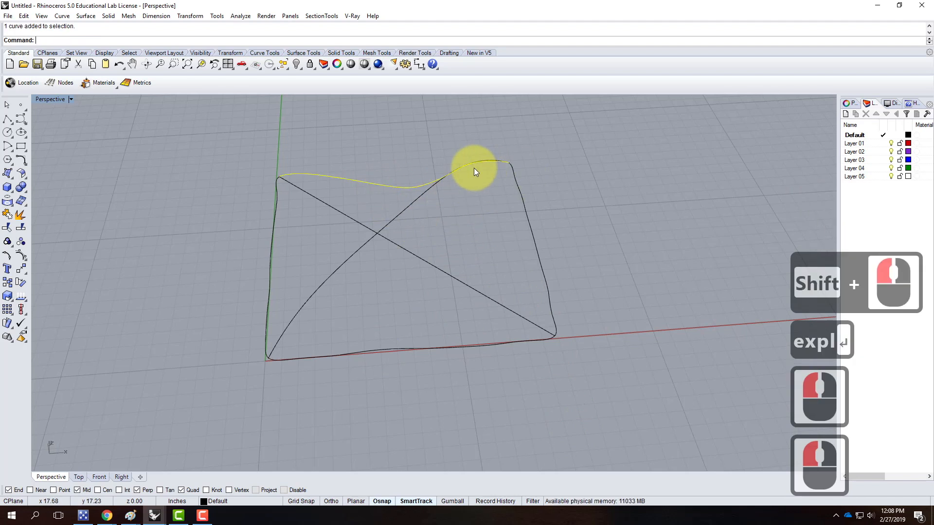
{"action": "left_click", "coordinate": [428, 192]}
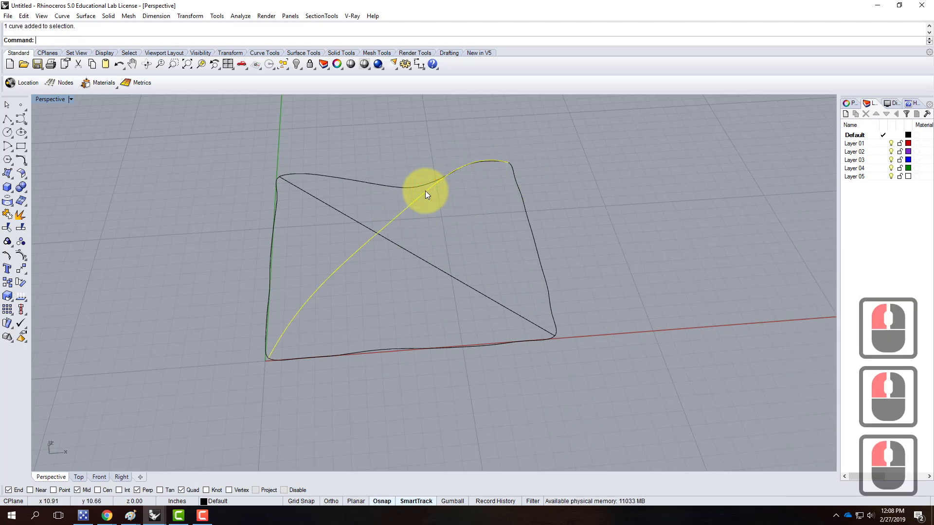
{"action": "left_click", "coordinate": [395, 185]}
{"action": "left_click", "coordinate": [521, 205], "text": "shift"}
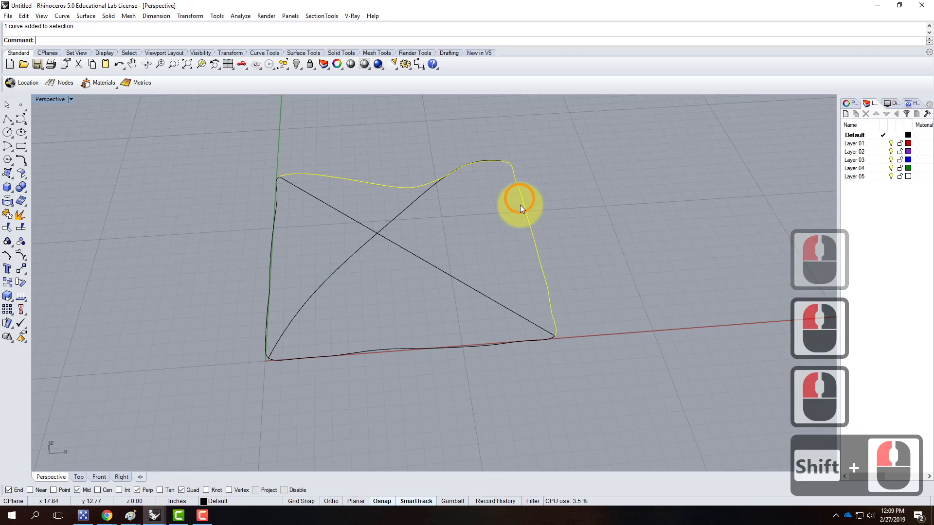
{"action": "type", "text": "join"}
{"action": "key", "text": "Return"}
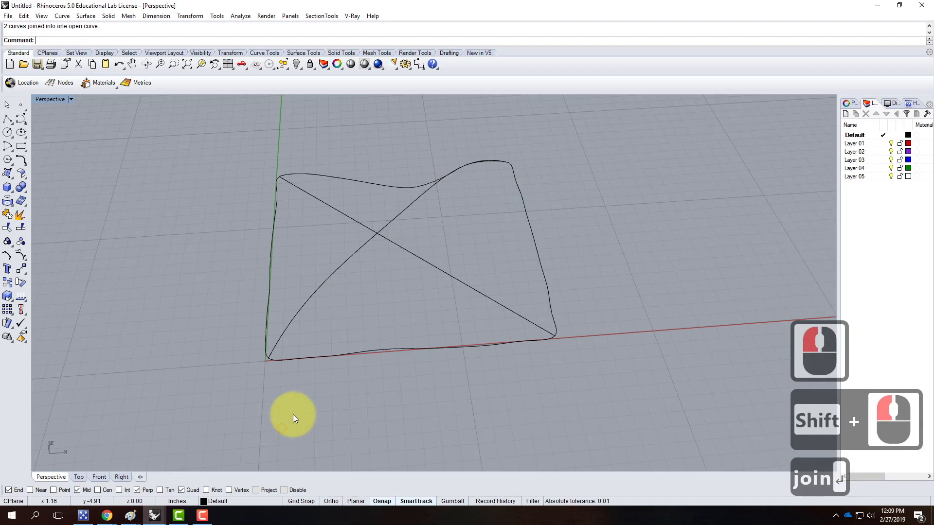
Join the edge curve along the red x-axis with the edge curve along the green y-axis at the origin.
{"action": "left_click", "coordinate": [323, 360]}
{"action": "left_click", "coordinate": [322, 361]}
{"action": "left_click", "coordinate": [267, 298], "text": "shift"}
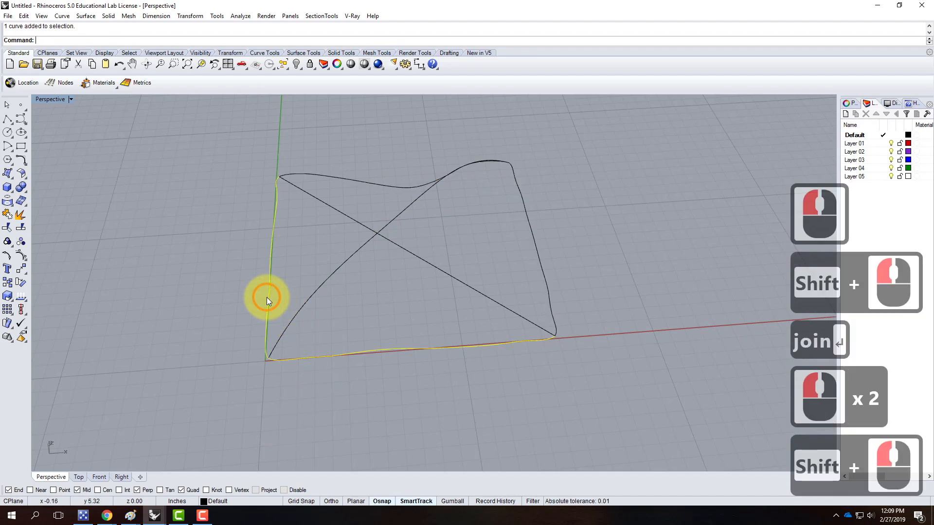
{"action": "type", "text": "join"}
{"action": "key", "text": "Return"}
Create a curve network surface from both joined edge curves and the raised diagonal, with 0.01 edge tolerance, 0.1 interior tolerance and Position matching.
{"action": "left_click", "coordinate": [319, 380]}
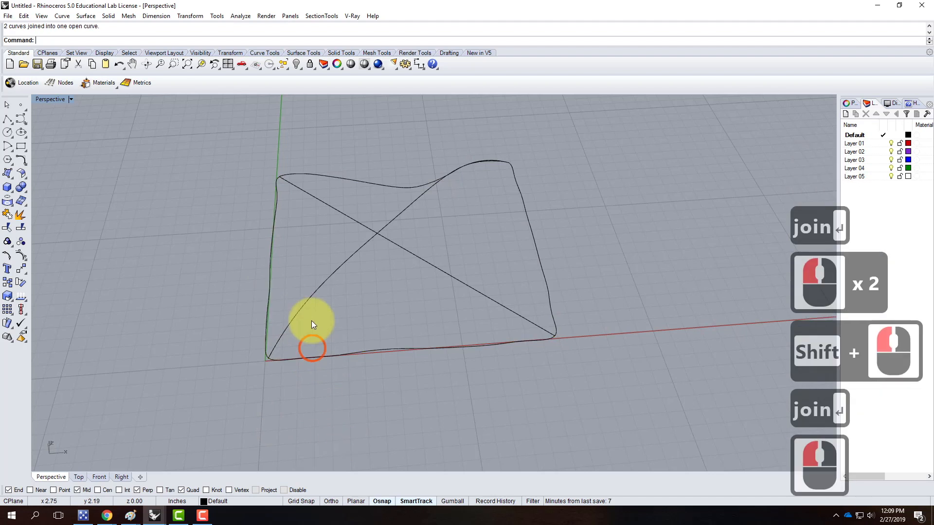
{"action": "left_click", "coordinate": [330, 354]}
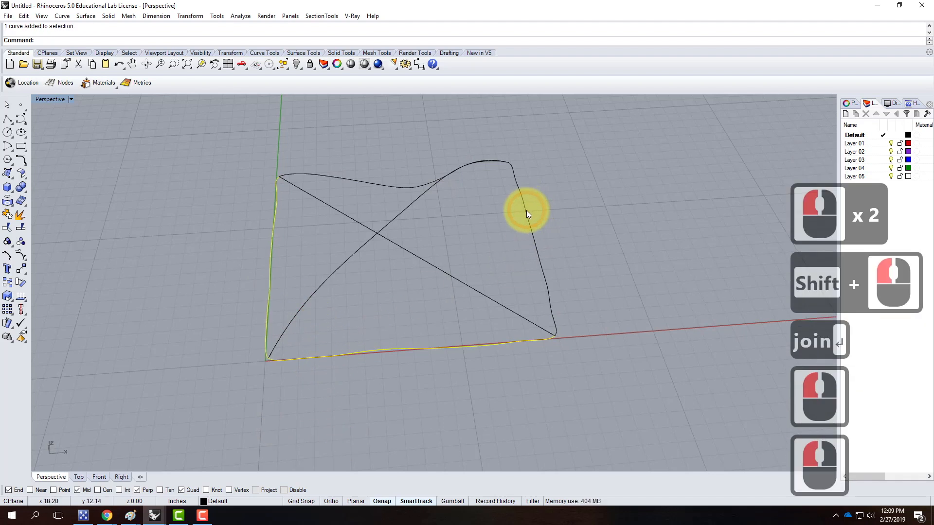
{"action": "left_click", "coordinate": [526, 210], "text": "shift"}
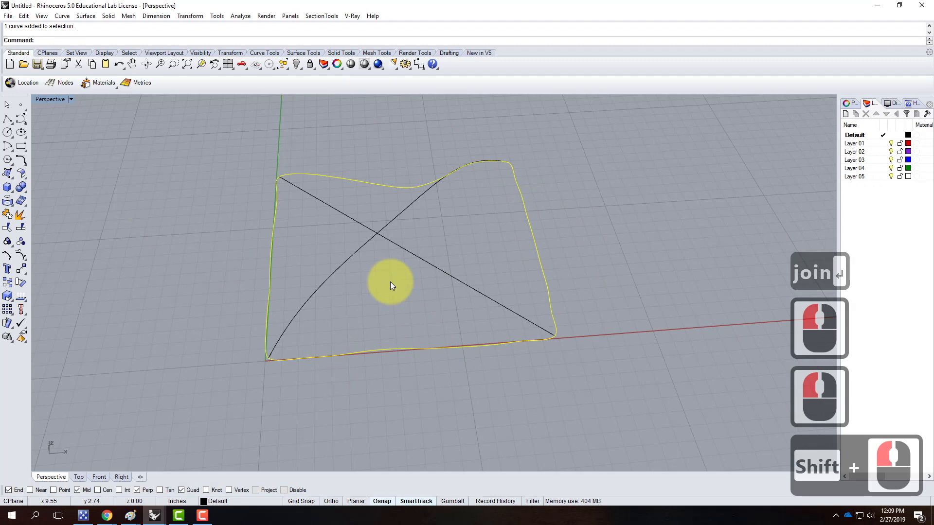
{"action": "left_click", "coordinate": [348, 261], "text": "shift"}
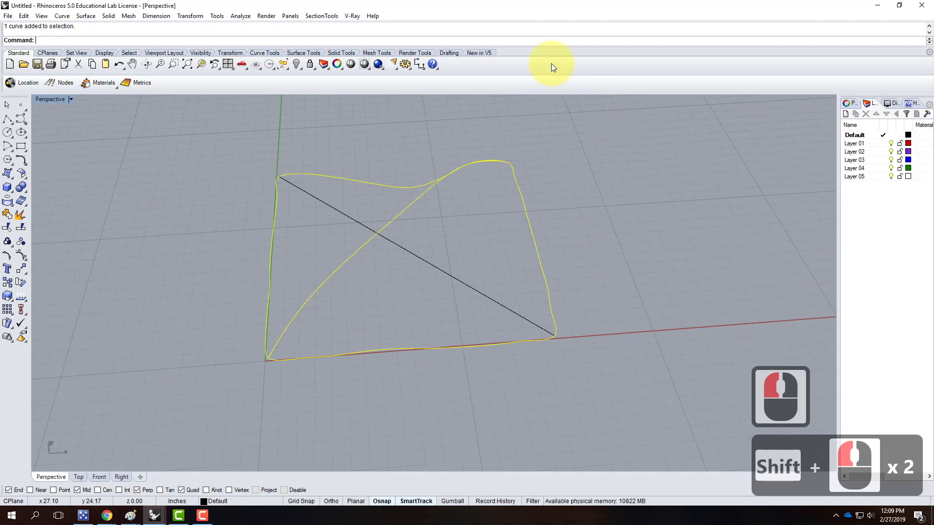
{"action": "left_click", "coordinate": [91, 16]}
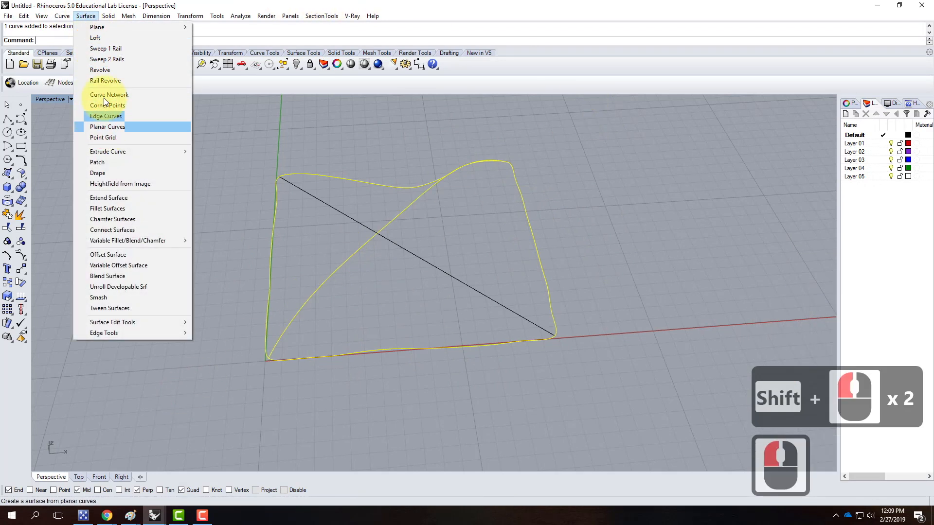
{"action": "left_click", "coordinate": [127, 93]}
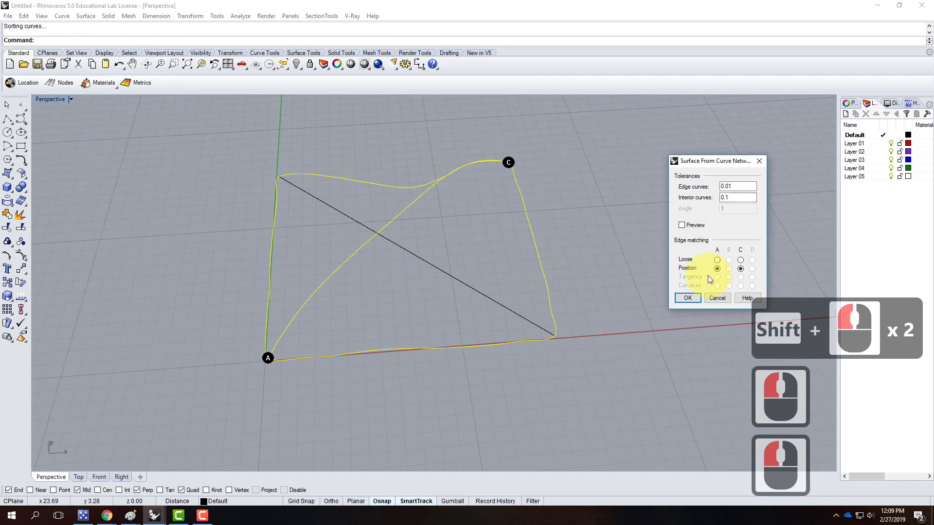
{"action": "left_click", "coordinate": [687, 298]}
Clear the selection and switch the Perspective viewport to Shaded display to inspect the network surface from another side.
{"action": "right_click_drag", "start_coordinate": [671, 231], "coordinate": [754, 229]}
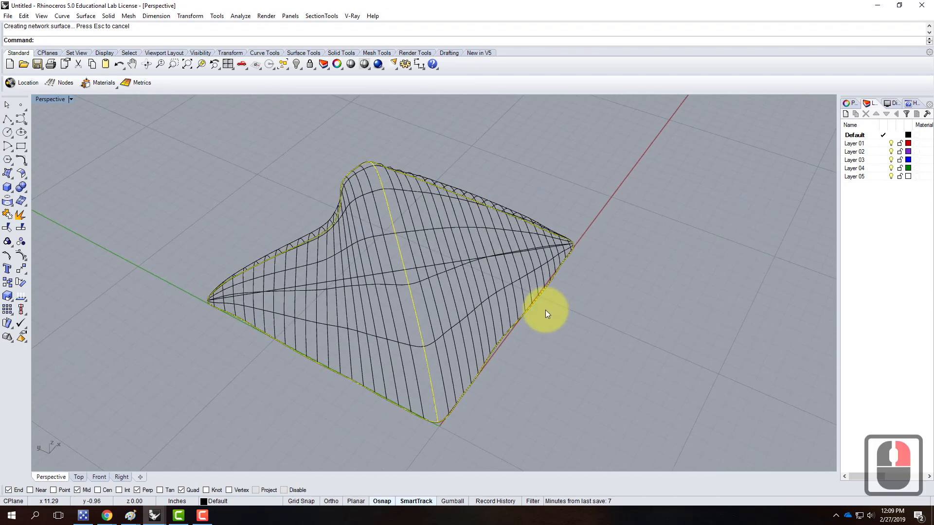
{"action": "key", "text": "Escape"}
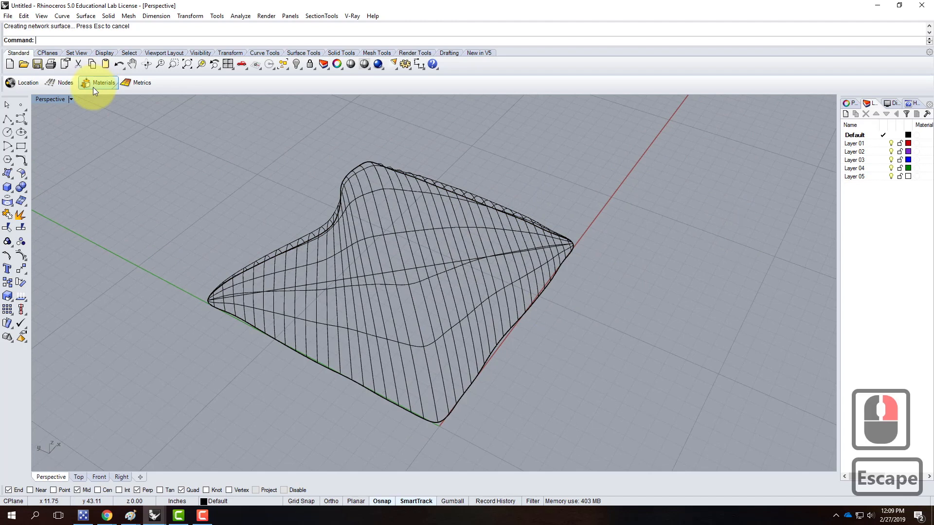
{"action": "right_click", "coordinate": [70, 99]}
{"action": "left_click", "coordinate": [59, 136]}
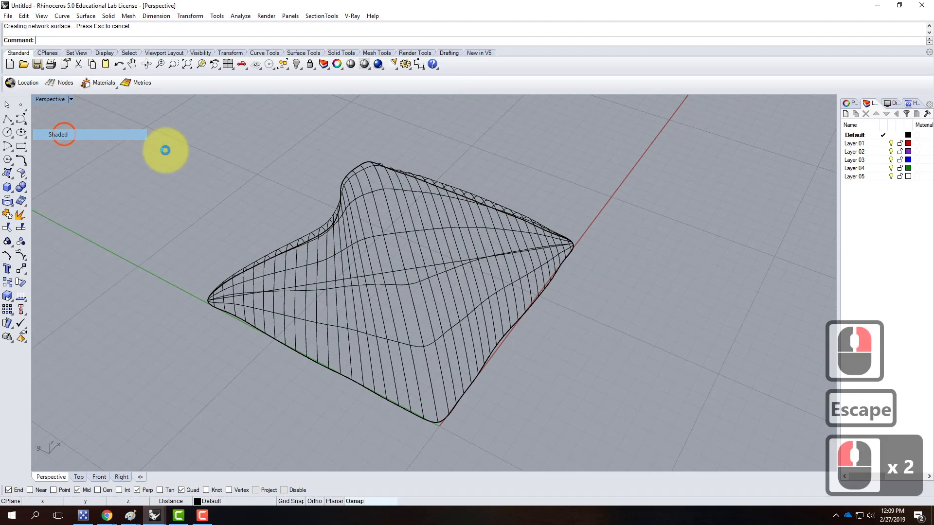
{"action": "mouse_move", "coordinate": [579, 329]}
{"action": "right_mouse_down"}
{"action": "mouse_move", "coordinate": [438, 291]}
{"action": "mouse_move", "coordinate": [402, 351]}
{"action": "mouse_move", "coordinate": [396, 329]}
{"action": "mouse_move", "coordinate": [316, 280]}
{"action": "mouse_move", "coordinate": [437, 319]}
{"action": "mouse_move", "coordinate": [562, 341]}
{"action": "right_mouse_up"}
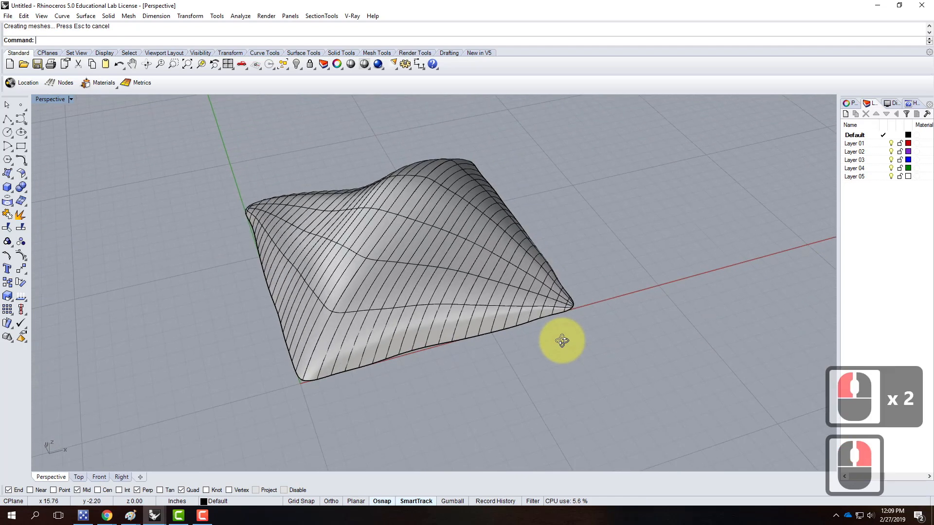
Undo the network surface and clear the selection.
{"action": "key", "text": "ctrl+z"}
{"action": "key", "text": "Escape"}
{"action": "key", "text": "Escape"}
Rebuild the straight diagonal with 7 points at degree 3, deleting the input, and turn on its edit points.
{"action": "left_click", "coordinate": [478, 275]}
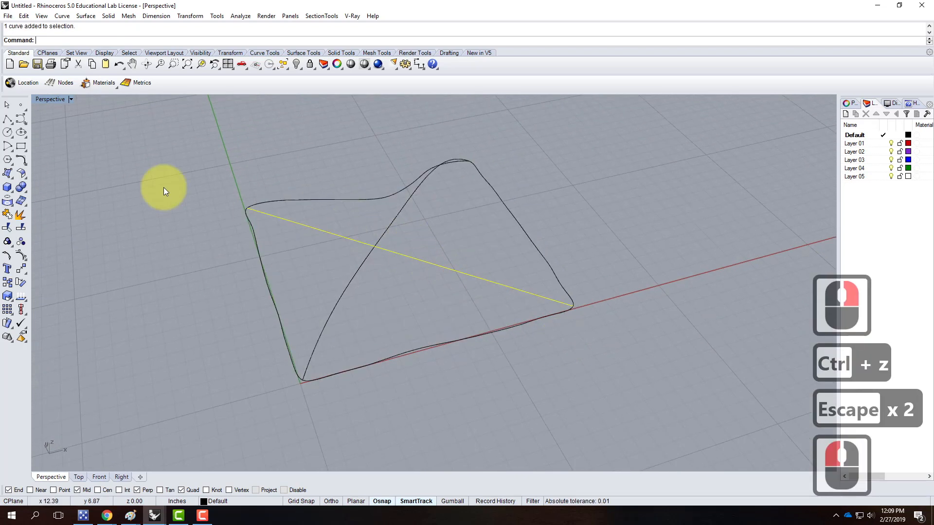
{"action": "type", "text": "rebuild"}
{"action": "key", "text": "Return"}
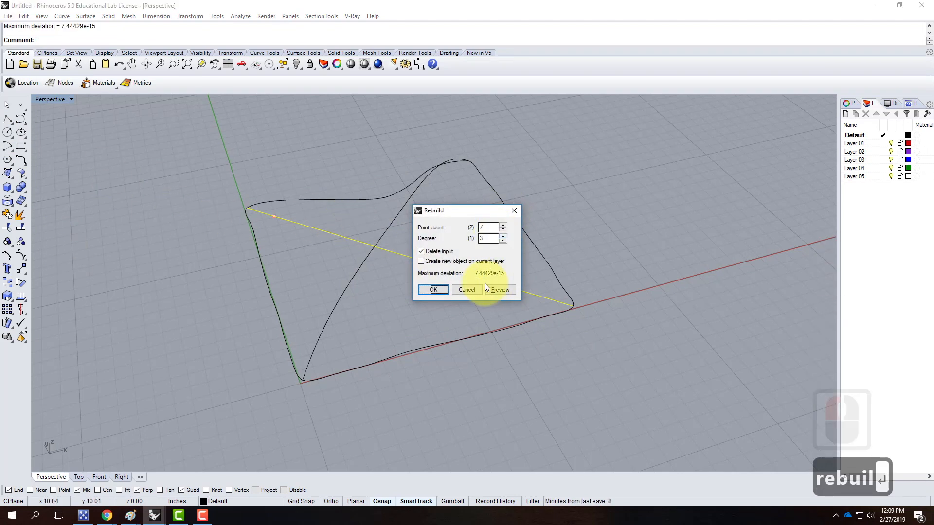
{"action": "left_click", "coordinate": [433, 290]}
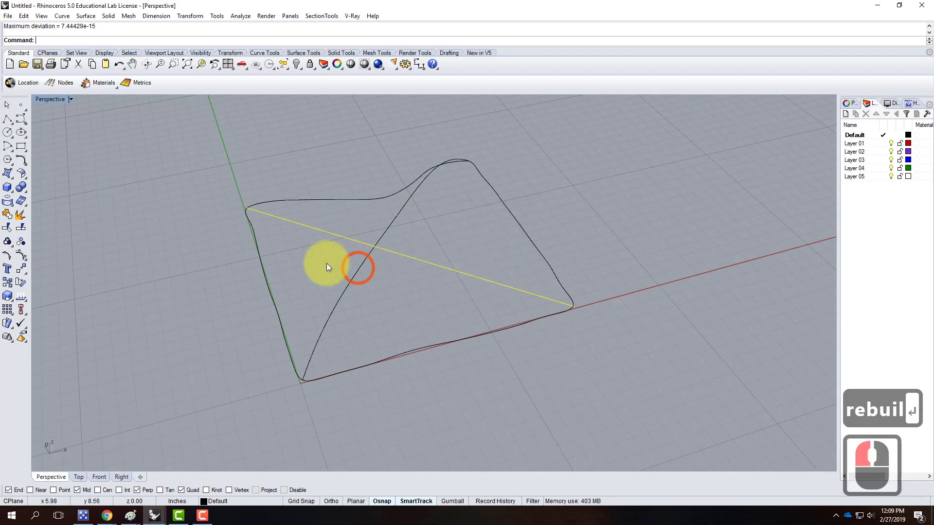
{"action": "left_click", "coordinate": [9, 256]}
Select the five interior edit points of the straight diagonal, leaving out both endpoints.
{"action": "right_click_drag", "start_coordinate": [475, 311], "coordinate": [401, 248]}
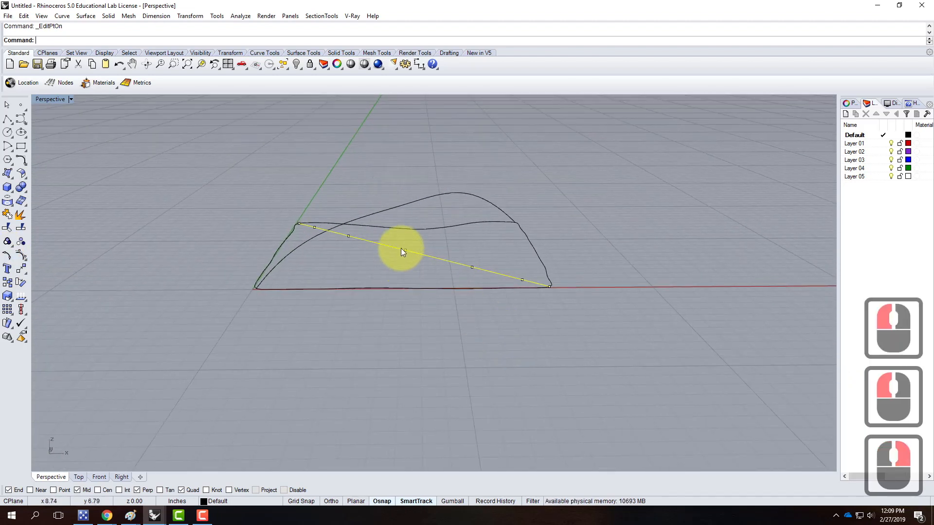
{"action": "left_click", "coordinate": [305, 197]}
{"action": "left_click_drag", "start_coordinate": [308, 202], "coordinate": [531, 281]}
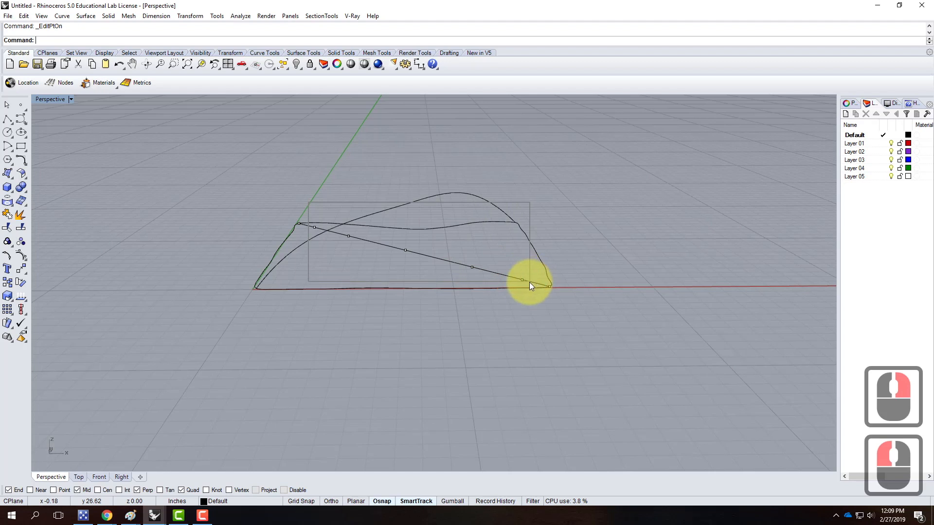
{"action": "type", "text": "move"}
{"action": "key", "text": "Return"}
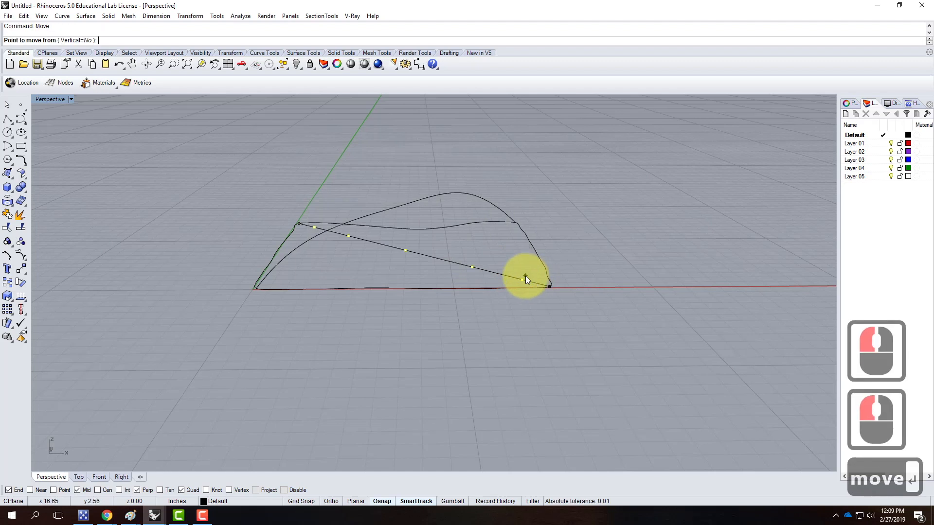
{"action": "left_click", "coordinate": [577, 254]}
{"action": "key", "text": "Escape"}
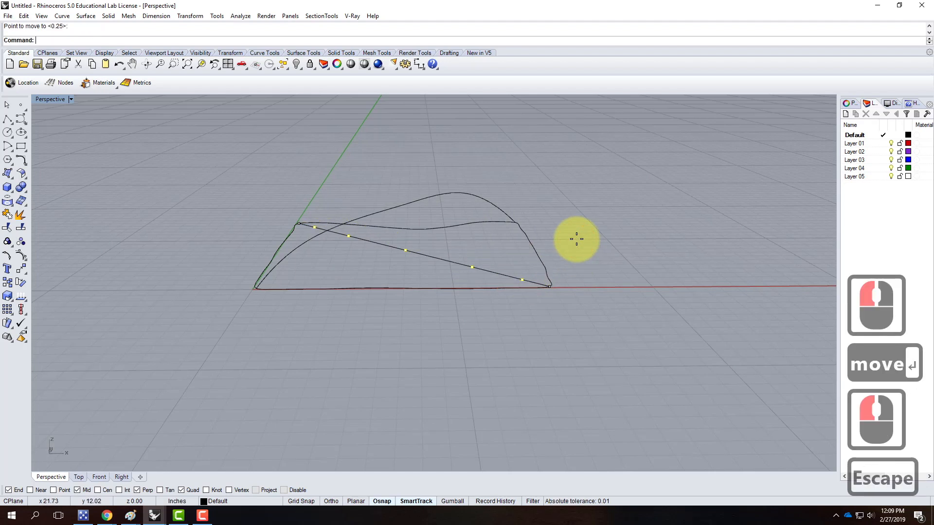
Move the five interior edit points of the straight diagonal vertically upward by about 1.9 inches.
{"action": "type", "text": "move"}
{"action": "key", "text": "Return"}
{"action": "type", "text": "v"}
{"action": "key", "text": "Return"}
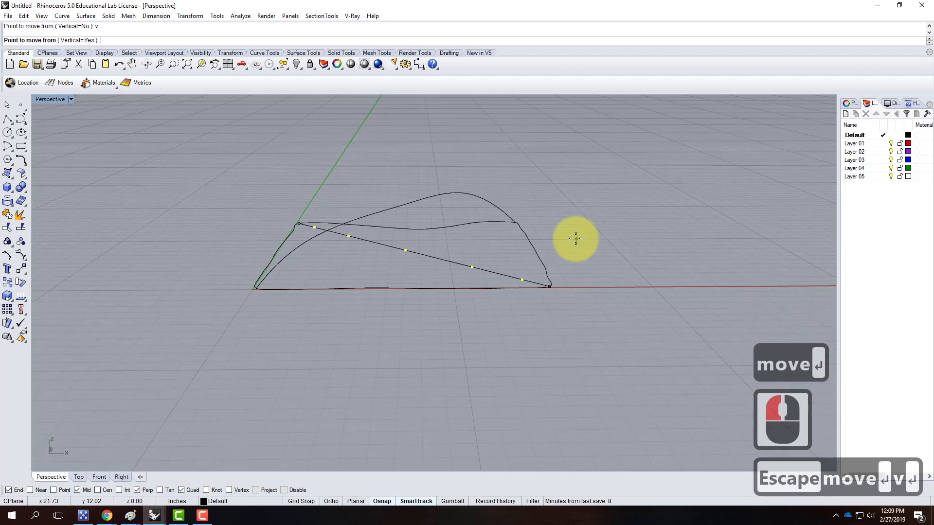
{"action": "left_click", "coordinate": [567, 259]}
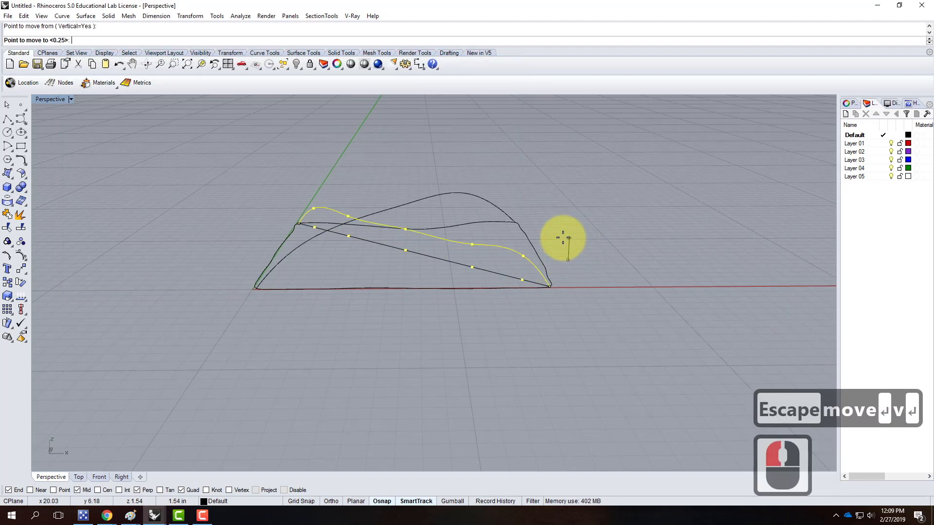
{"action": "left_click", "coordinate": [561, 232]}
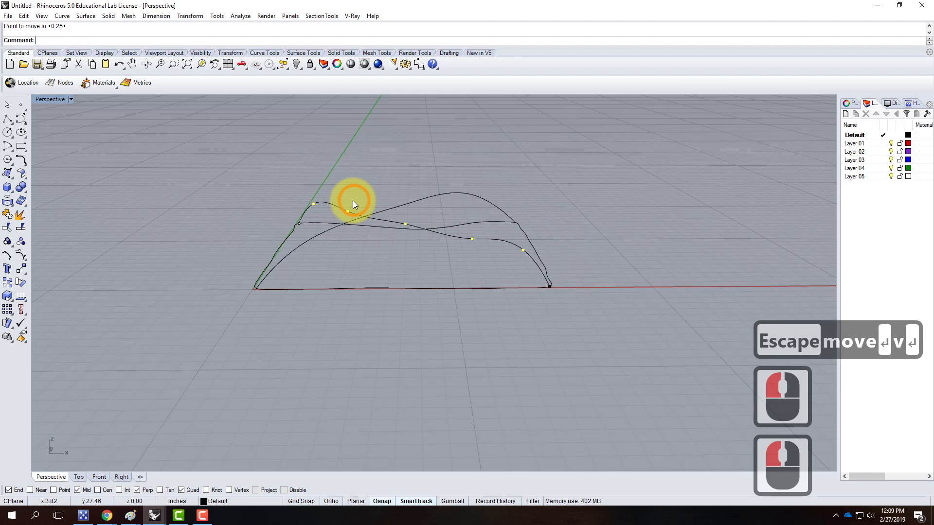
Select the three middle edit points of the rebuilt diagonal and move them vertically upward by about 0.76 inches.
{"action": "left_click_drag", "start_coordinate": [345, 190], "coordinate": [481, 256]}
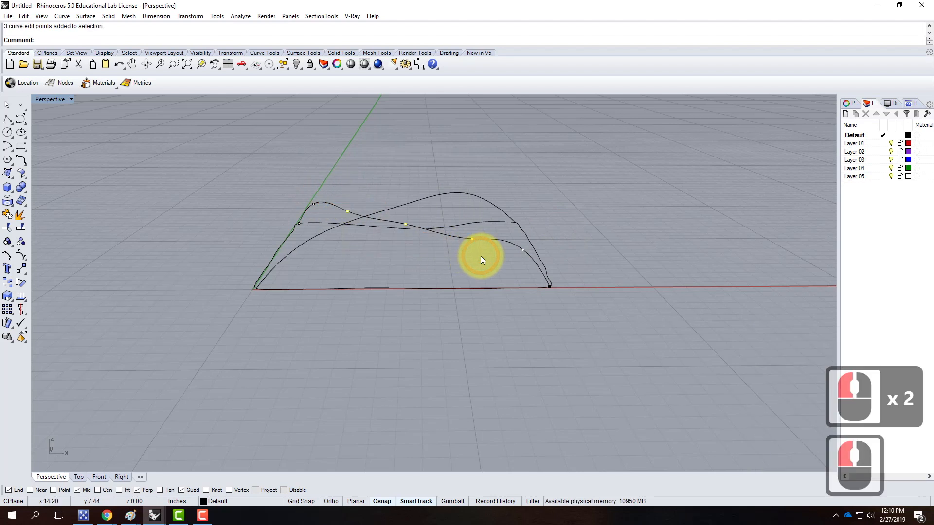
{"action": "type", "text": "move"}
{"action": "key", "text": "Return"}
{"action": "type", "text": "v"}
{"action": "key", "text": "Return"}
{"action": "left_click", "coordinate": [481, 256]}
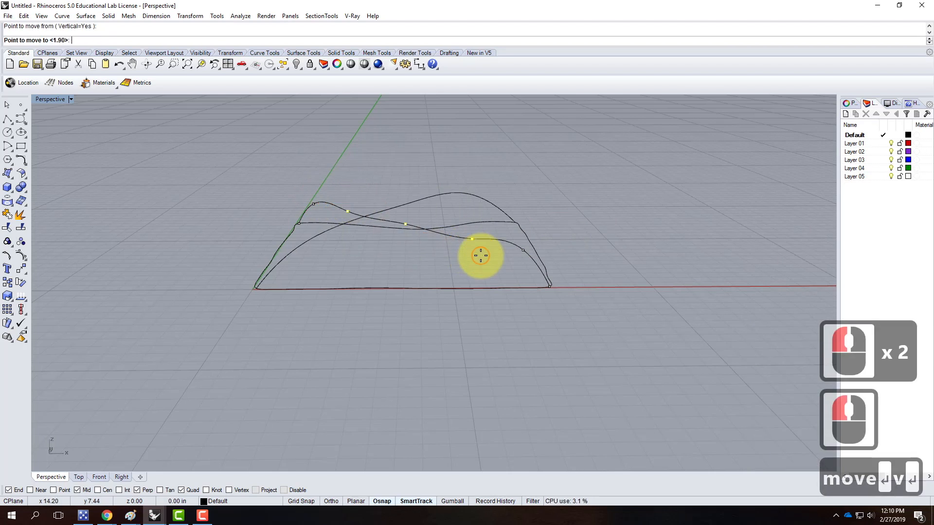
{"action": "left_click", "coordinate": [481, 244]}
Select only the center edit point of the rebuilt diagonal and move it vertically upward by about 0.41 inches.
{"action": "left_click_drag", "start_coordinate": [372, 172], "coordinate": [416, 224]}
{"action": "type", "text": "move"}
{"action": "key", "text": "Return"}
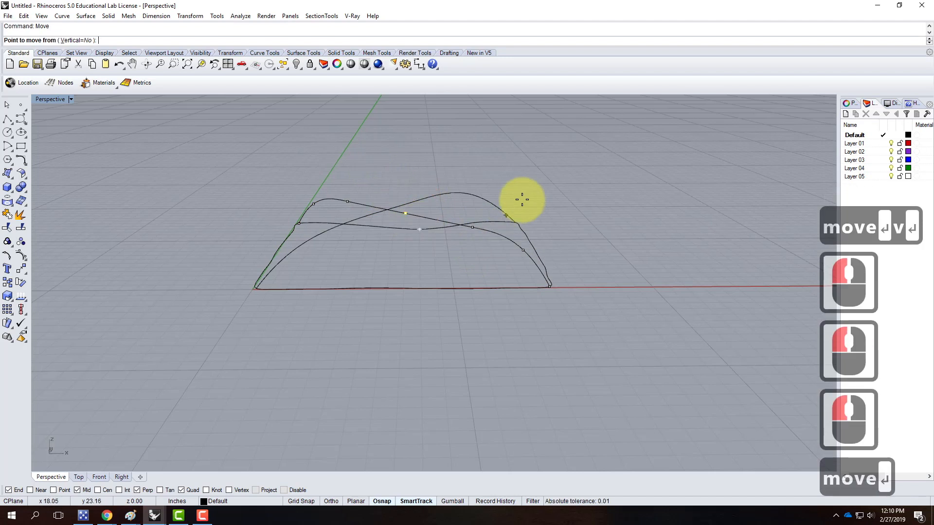
{"action": "left_click", "coordinate": [564, 222]}
{"action": "key", "text": "Escape"}
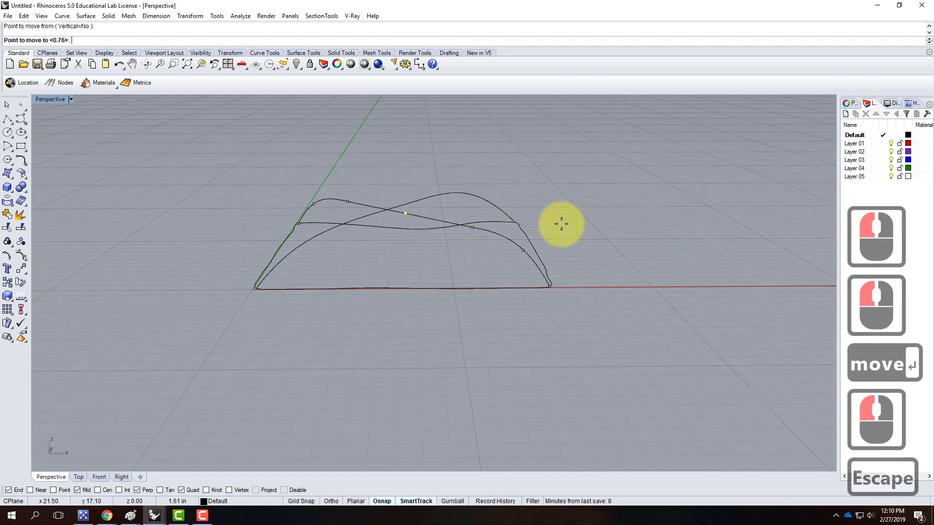
{"action": "right_click", "coordinate": [567, 218]}
{"action": "type", "text": "v"}
{"action": "key", "text": "Return"}
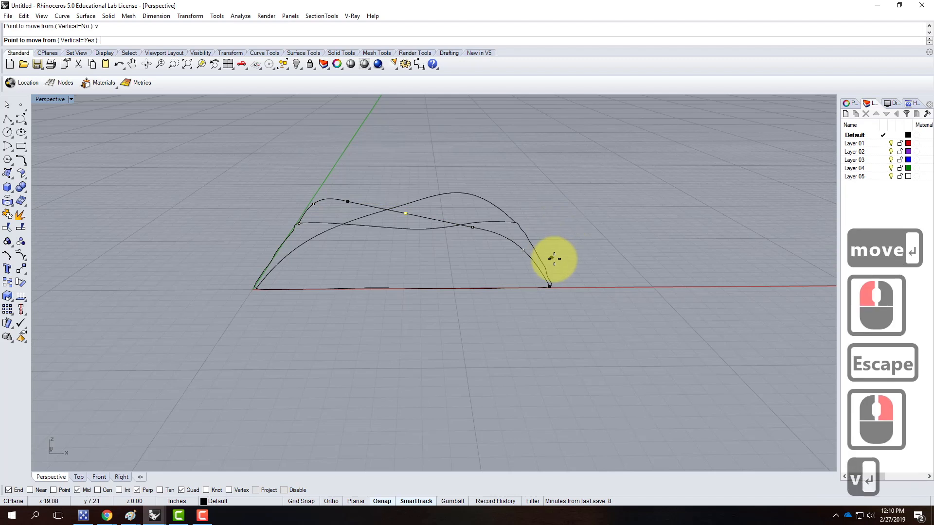
{"action": "left_click", "coordinate": [567, 315]}
{"action": "left_click", "coordinate": [524, 287]}
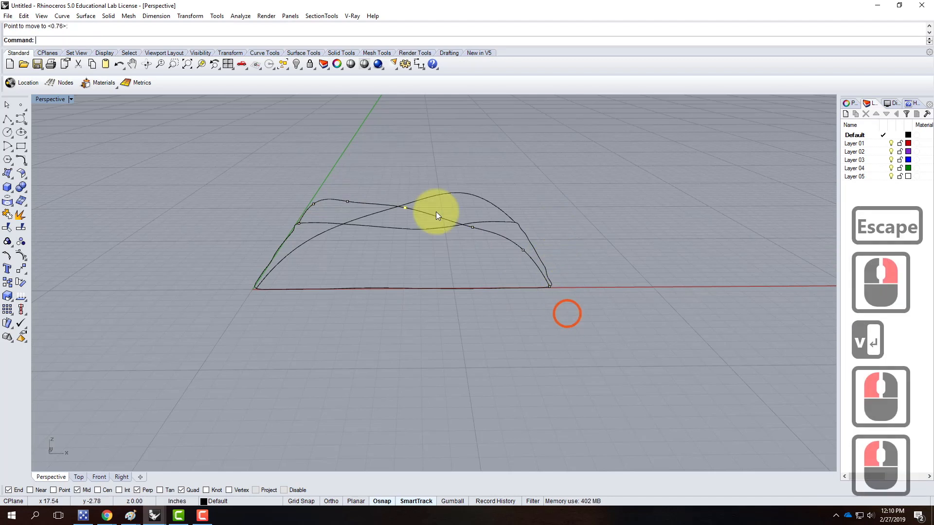
Turn off the edit points of the rebuilt diagonal.
{"action": "scroll", "coordinate": [460, 292], "scroll_direction": "up", "scroll_amount": 5}
{"action": "key", "text": "Escape"}
{"action": "right_click_drag", "start_coordinate": [461, 292], "coordinate": [413, 211]}
{"action": "scroll", "coordinate": [412, 211], "scroll_direction": "down", "scroll_amount": 3}
{"action": "scroll", "coordinate": [413, 211], "scroll_direction": "down", "scroll_amount": 1}
{"action": "key", "text": "Escape"}
{"action": "key", "text": "Escape"}
{"action": "right_click_drag", "start_coordinate": [285, 204], "coordinate": [308, 246]}
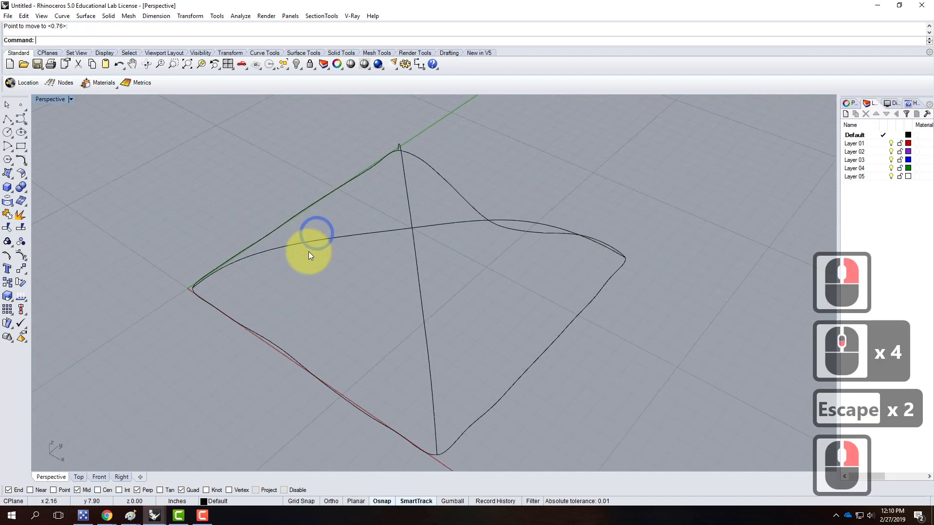
Build a network surface from all four curves, matching both edges by position.
{"action": "scroll", "coordinate": [226, 179], "scroll_direction": "down", "scroll_amount": 3}
{"action": "left_click_drag", "start_coordinate": [211, 167], "coordinate": [522, 379]}
{"action": "left_click", "coordinate": [61, 15]}
{"action": "mouse_move", "coordinate": [85, 15]}
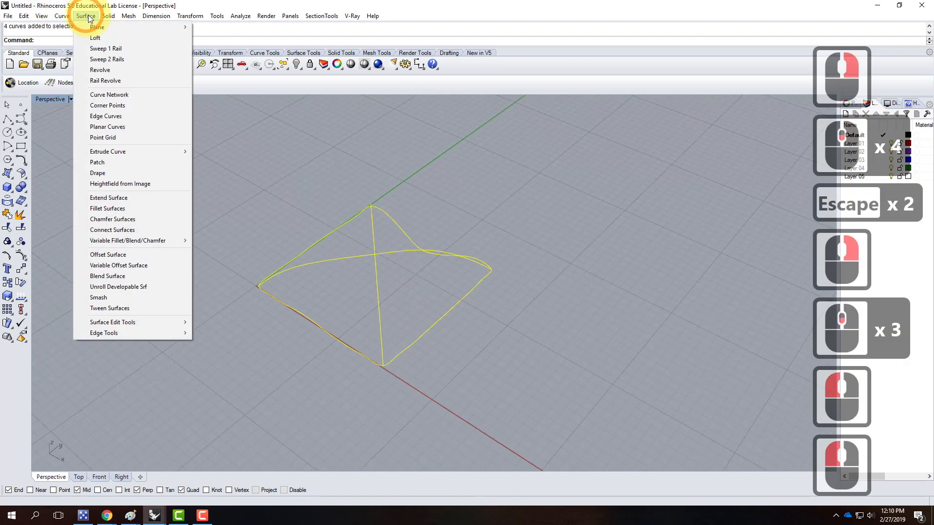
{"action": "left_click", "coordinate": [116, 95]}
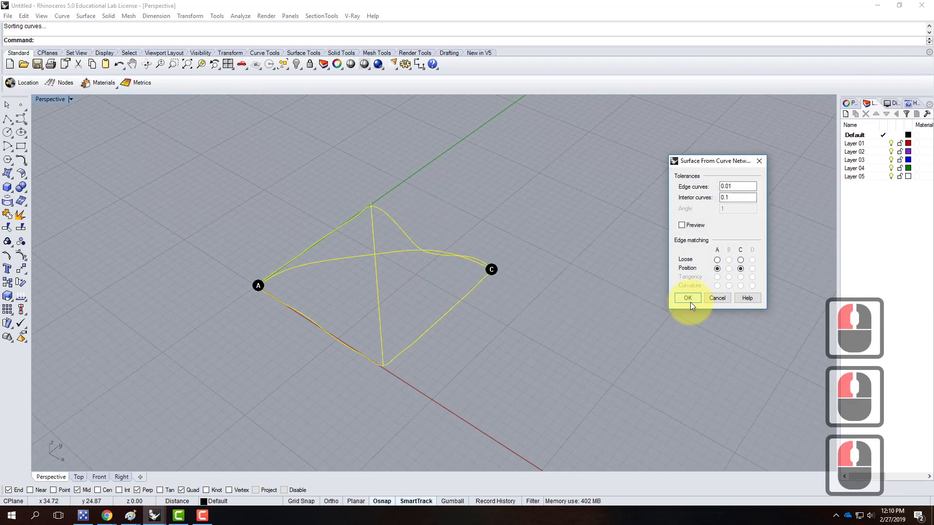
{"action": "left_click", "coordinate": [690, 302]}
Check how the surface follows the diagonals near their crossing, undo the network surface and clear the selection.
{"action": "scroll", "coordinate": [372, 247], "scroll_direction": "up", "scroll_amount": 5}
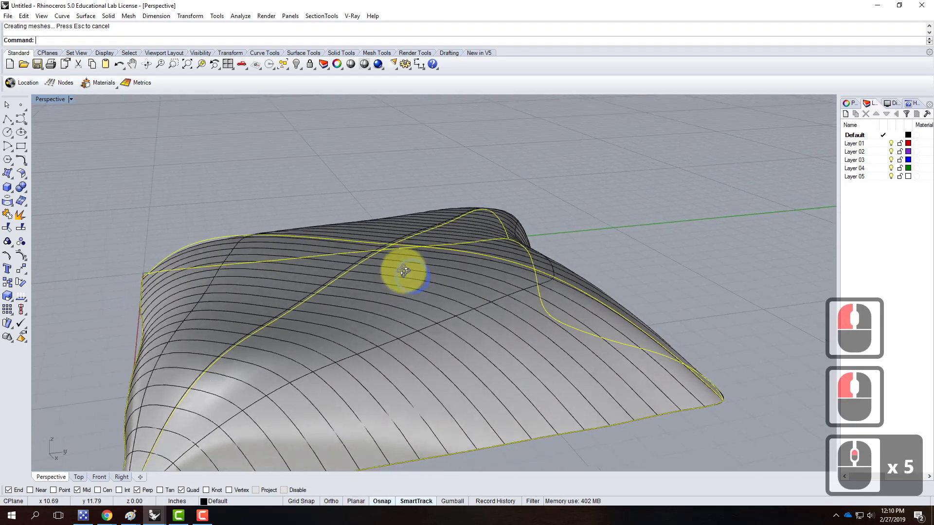
{"action": "right_click_drag", "start_coordinate": [403, 271], "coordinate": [375, 246]}
{"action": "scroll", "coordinate": [407, 249], "scroll_direction": "up", "scroll_amount": 4}
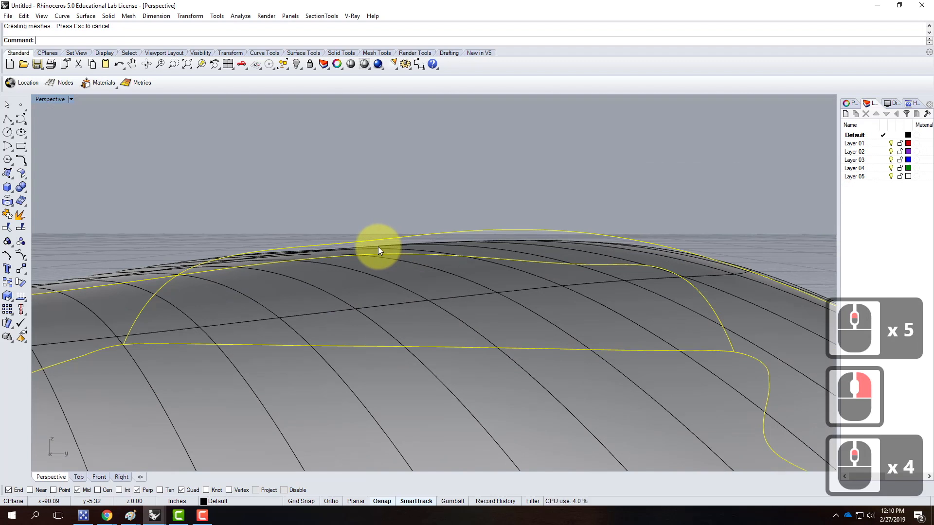
{"action": "right_click_drag", "start_coordinate": [384, 241], "coordinate": [444, 282]}
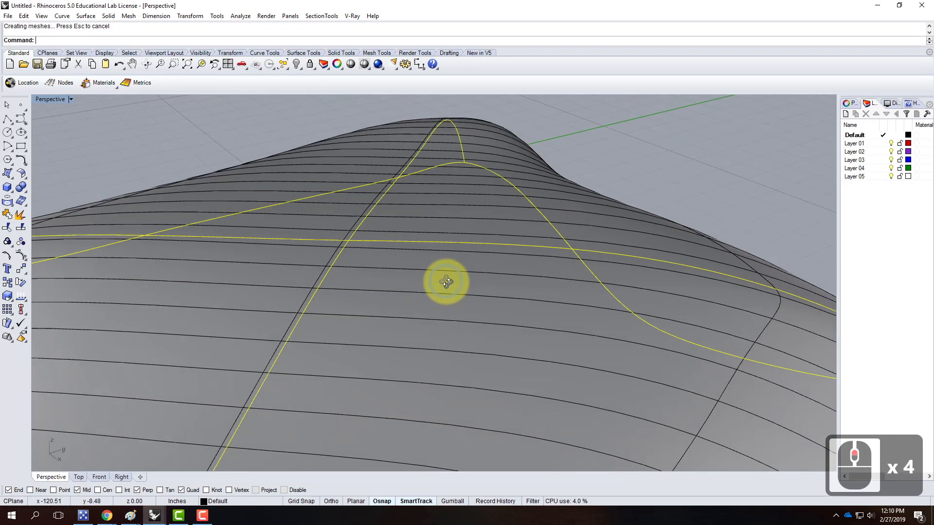
{"action": "key", "text": "ctrl+z"}
{"action": "scroll", "coordinate": [457, 250], "scroll_direction": "down", "scroll_amount": 5}
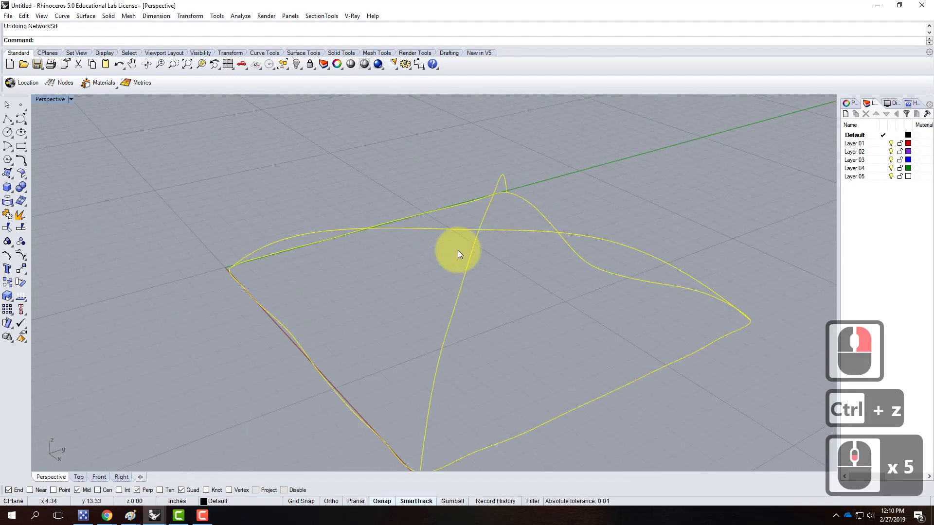
{"action": "key", "text": "Escape"}
Select both raised diagonals and turn on their edit points.
{"action": "right_click_drag", "start_coordinate": [486, 263], "coordinate": [454, 233]}
{"action": "left_click", "coordinate": [454, 234]}
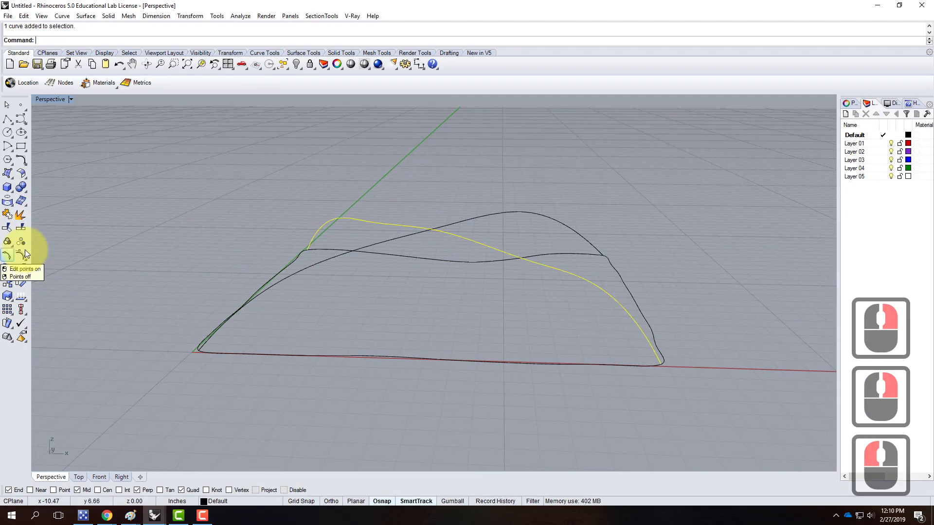
{"action": "left_click", "coordinate": [407, 203]}
{"action": "left_click_drag", "start_coordinate": [446, 198], "coordinate": [390, 254]}
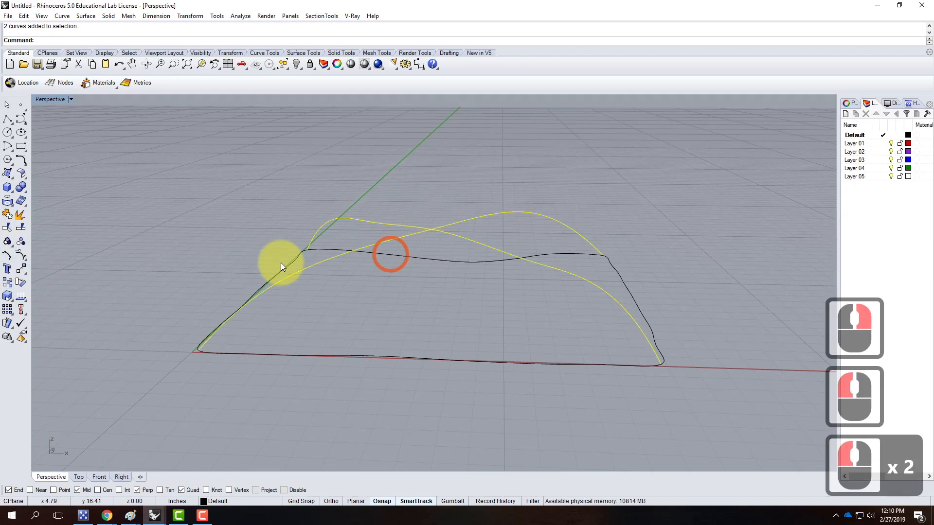
{"action": "left_click", "coordinate": [19, 250]}
Enable the Point object snap and move the rebuilt diagonal's center edit point onto the middle point of the other diagonal.
{"action": "scroll", "coordinate": [474, 237], "scroll_direction": "up", "scroll_amount": 5}
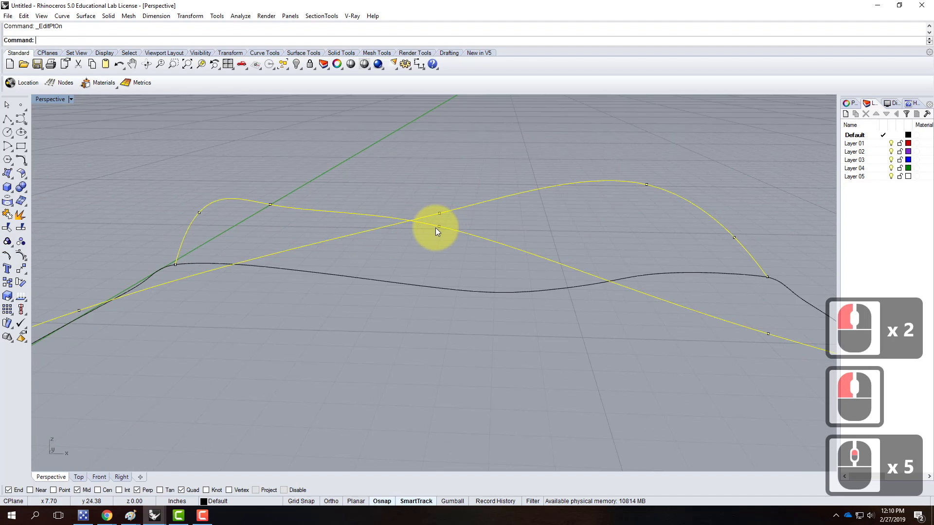
{"action": "left_click", "coordinate": [439, 227]}
{"action": "type", "text": "move"}
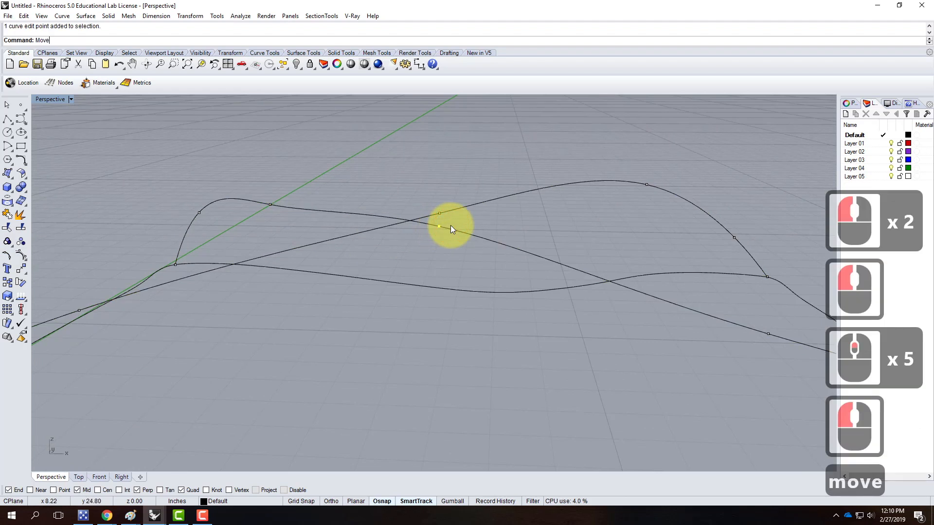
{"action": "key", "text": "Return"}
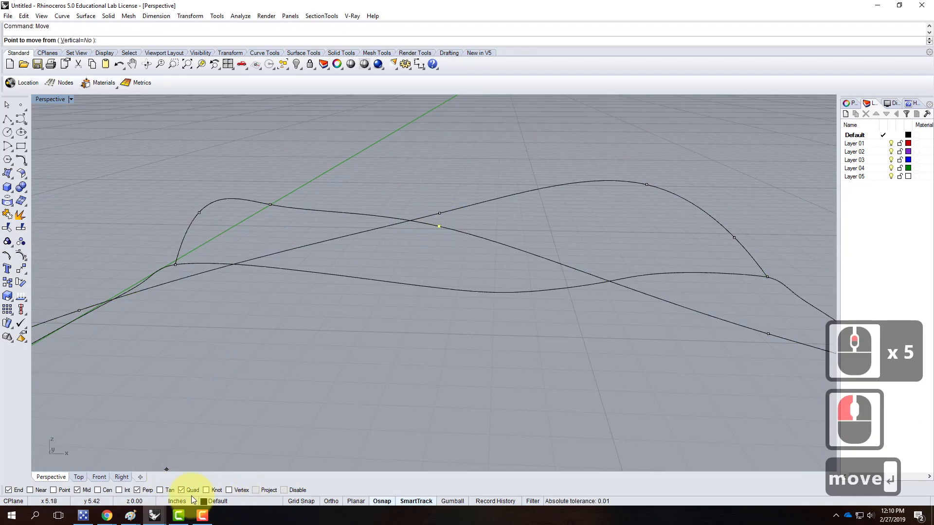
{"action": "left_click", "coordinate": [53, 490]}
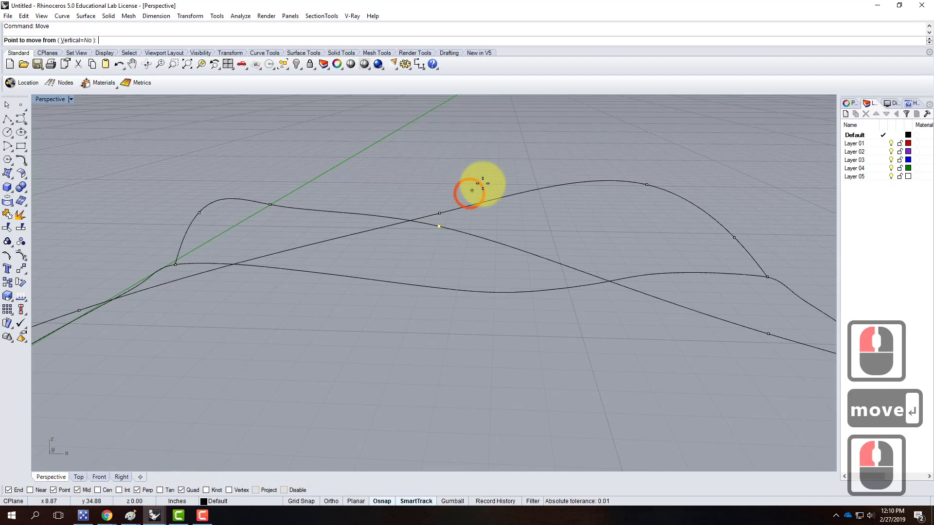
{"action": "left_click", "coordinate": [440, 226]}
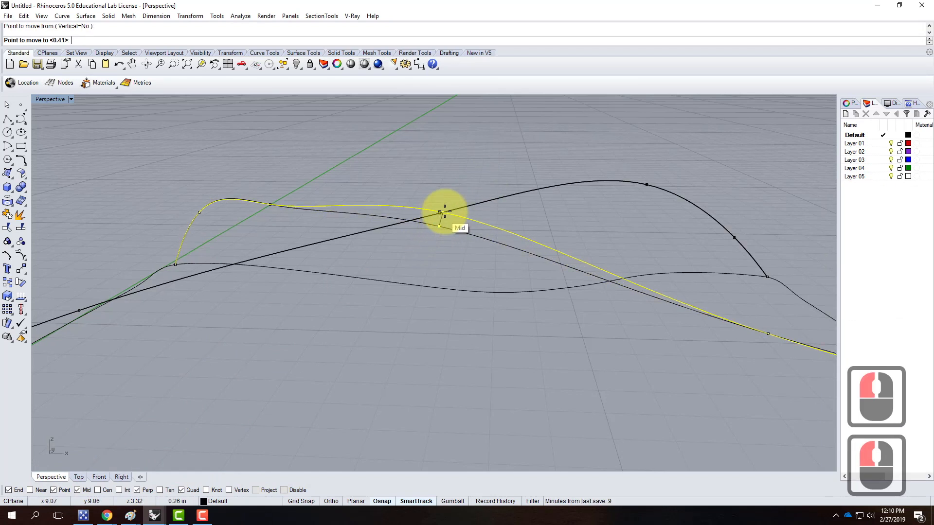
{"action": "scroll", "coordinate": [442, 214], "scroll_direction": "up", "scroll_amount": 4}
{"action": "scroll", "coordinate": [440, 206], "scroll_direction": "up", "scroll_amount": 1}
{"action": "left_click", "coordinate": [432, 226]}
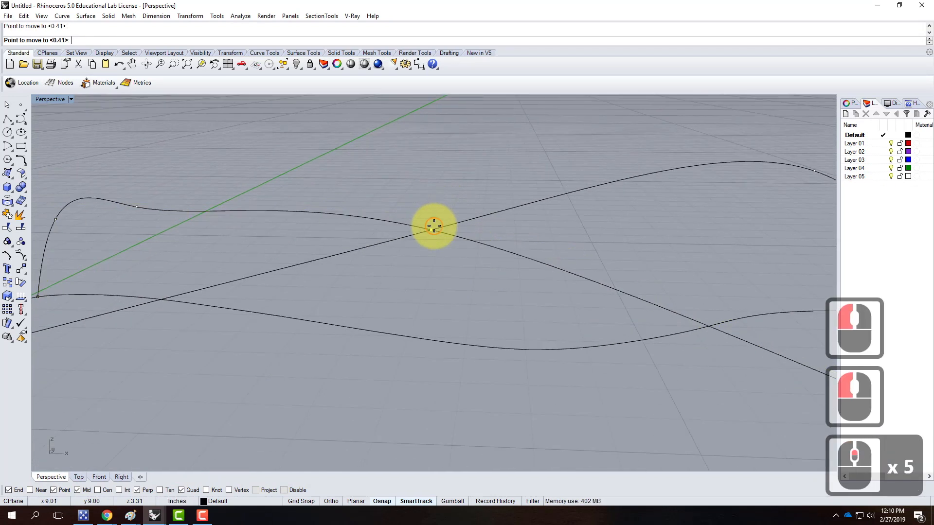
Examine the crossing of the two diagonals from several sides and clear the edit point selection.
{"action": "scroll", "coordinate": [367, 314], "scroll_direction": "down", "scroll_amount": 8}
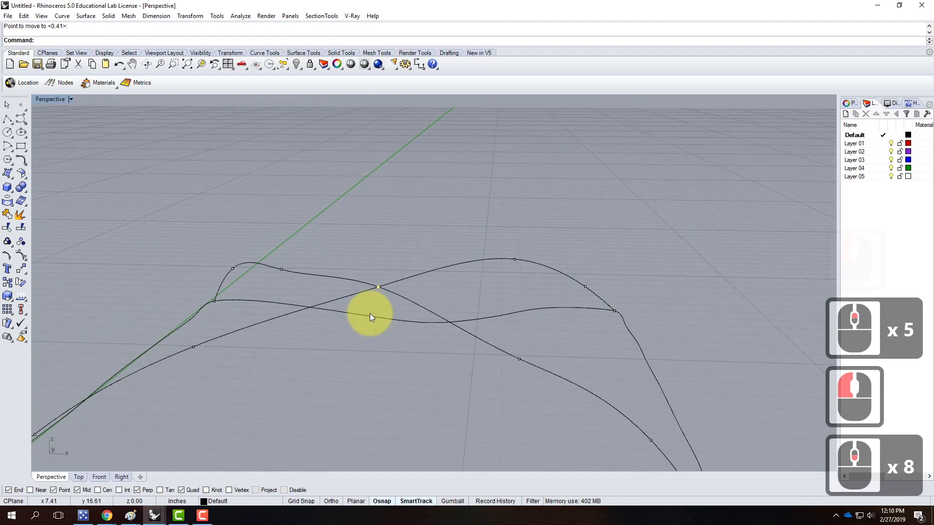
{"action": "scroll", "coordinate": [346, 211], "scroll_direction": "down", "scroll_amount": 3}
{"action": "right_click_drag", "start_coordinate": [564, 283], "coordinate": [583, 286]}
{"action": "scroll", "coordinate": [444, 296], "scroll_direction": "up", "scroll_amount": 2}
{"action": "scroll", "coordinate": [607, 272], "scroll_direction": "down", "scroll_amount": 4}
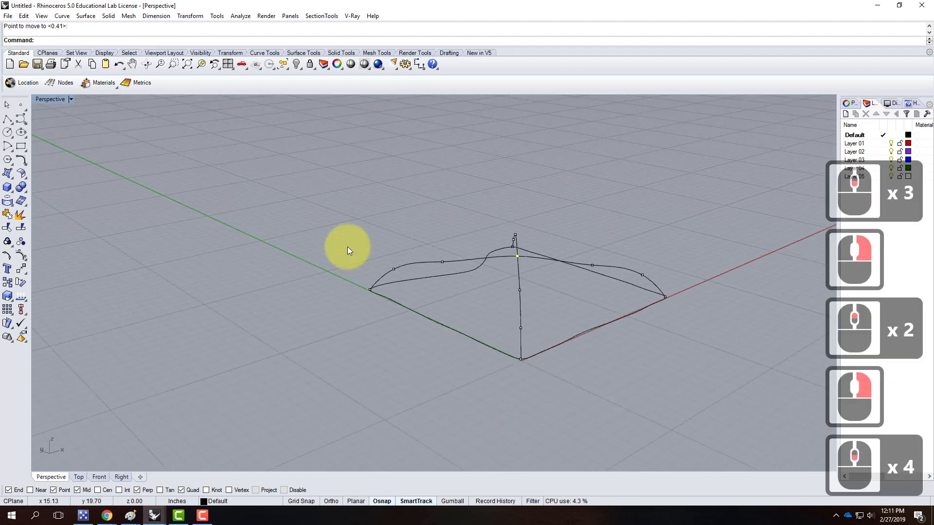
{"action": "scroll", "coordinate": [439, 261], "scroll_direction": "up", "scroll_amount": 4}
{"action": "key", "text": "Escape"}
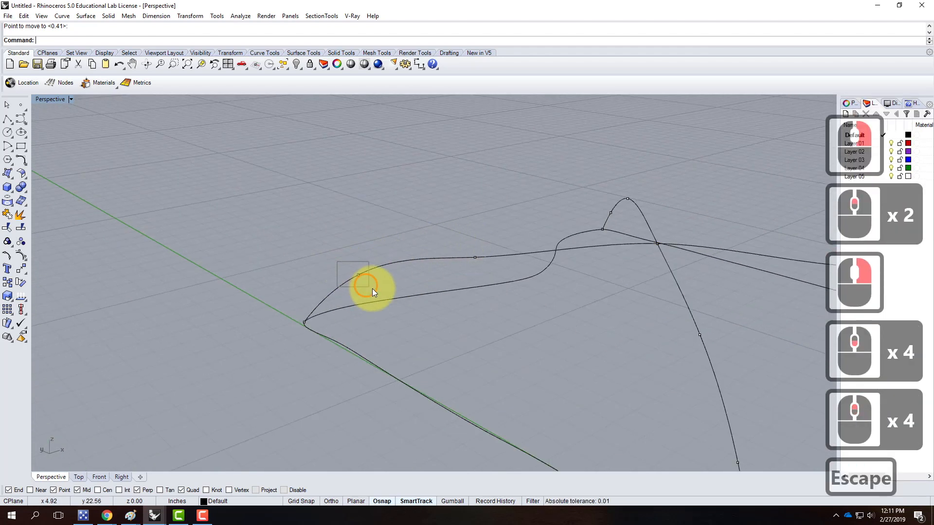
{"action": "left_click_drag", "start_coordinate": [372, 287], "coordinate": [373, 289]}
{"action": "type", "text": "move"}
{"action": "key", "text": "Return"}
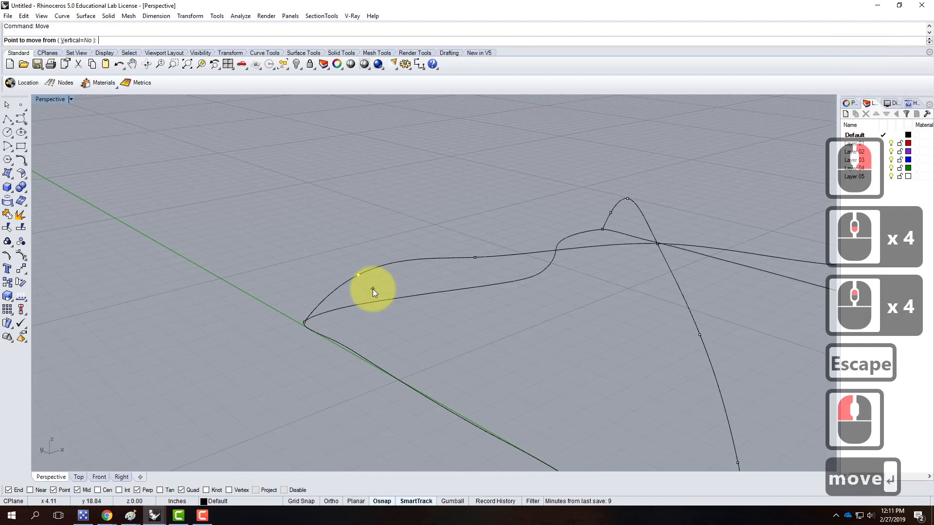
{"action": "key", "text": "Escape"}
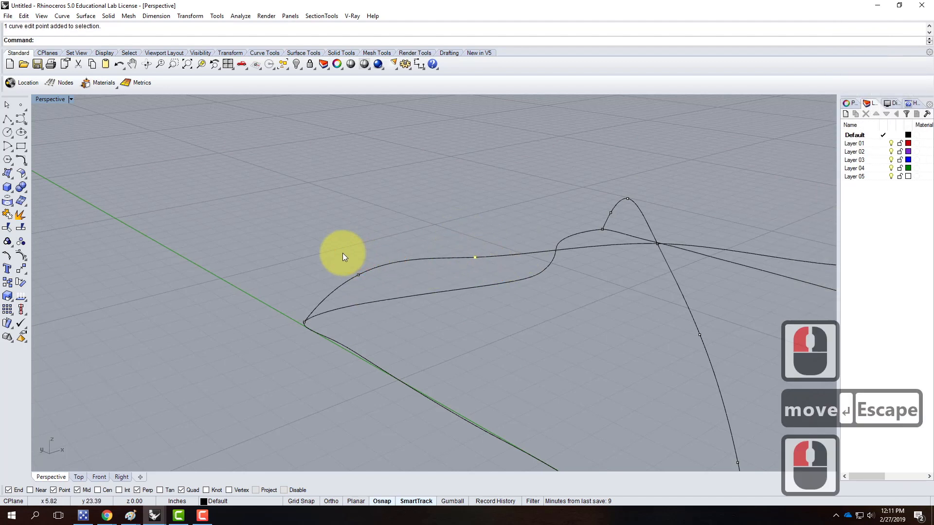
Move the rebuilt diagonal's two edit points between the green-axis corner and the crossing vertically downward by about 0.28 inches.
{"action": "left_click", "coordinate": [359, 276], "text": "shift"}
{"action": "type", "text": "move"}
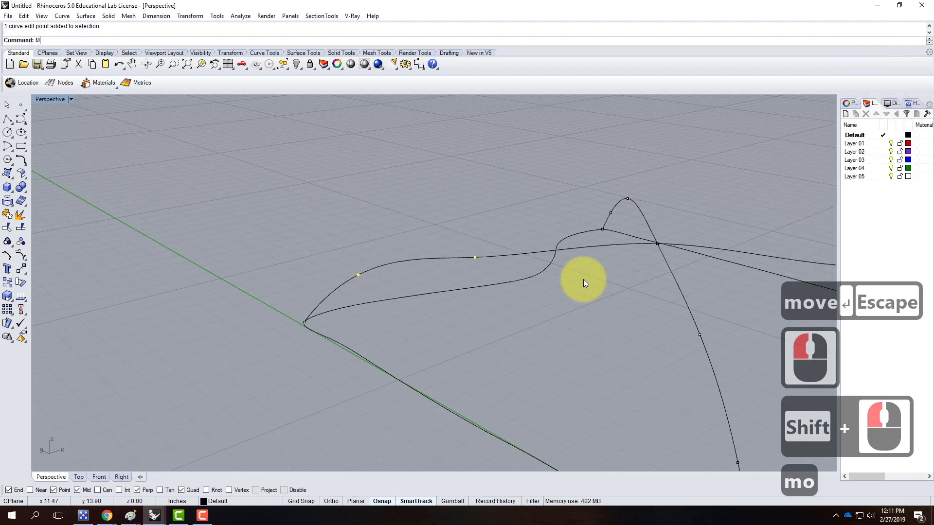
{"action": "key", "text": "Return"}
{"action": "type", "text": "v"}
{"action": "key", "text": "Return"}
{"action": "left_click", "coordinate": [586, 302]}
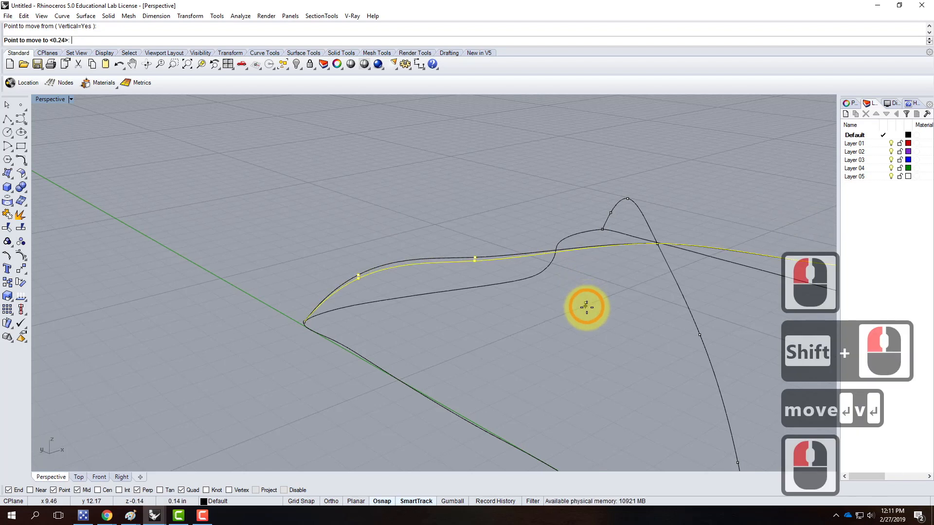
{"action": "left_click", "coordinate": [587, 309]}
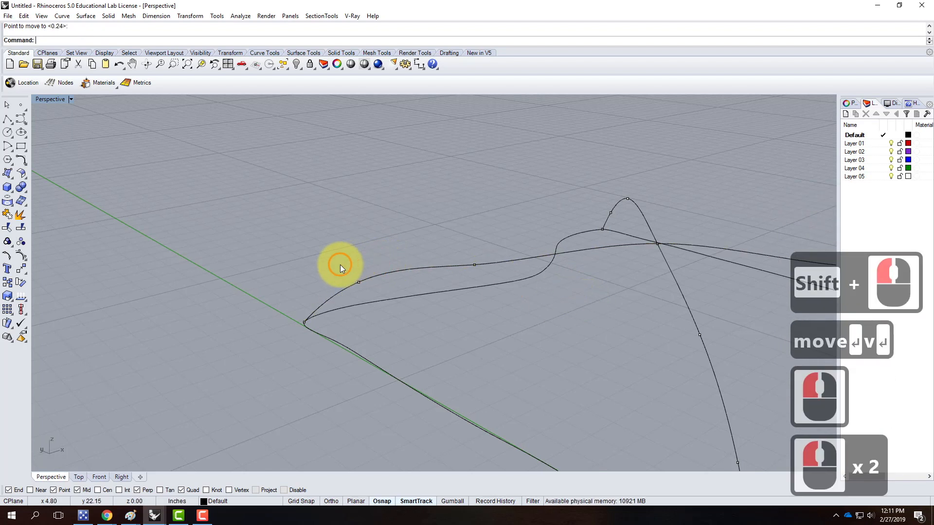
Move only the edit point nearest the green-axis corner on the rebuilt diagonal vertically downward by about 0.3 inches.
{"action": "left_click_drag", "start_coordinate": [340, 265], "coordinate": [369, 292]}
{"action": "type", "text": "move"}
{"action": "key", "text": "Return"}
{"action": "type", "text": "v"}
{"action": "key", "text": "Return"}
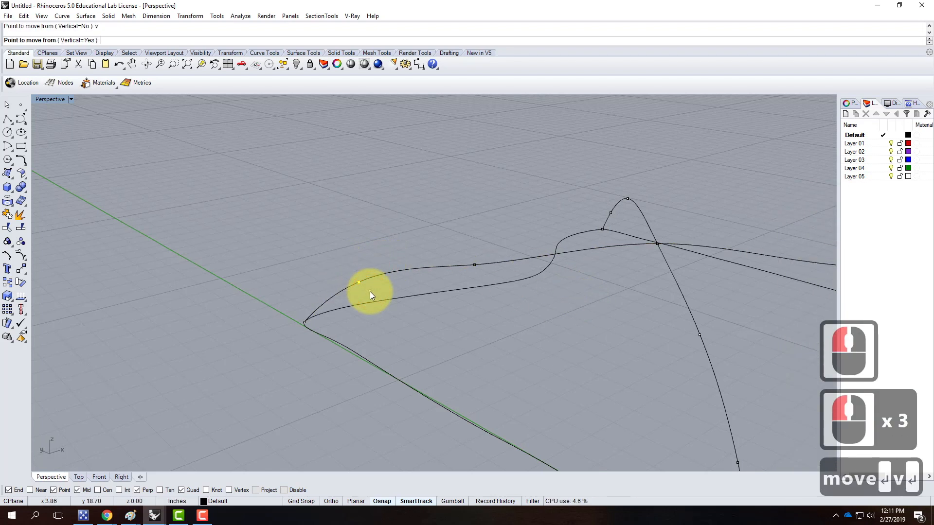
{"action": "left_click", "coordinate": [440, 339]}
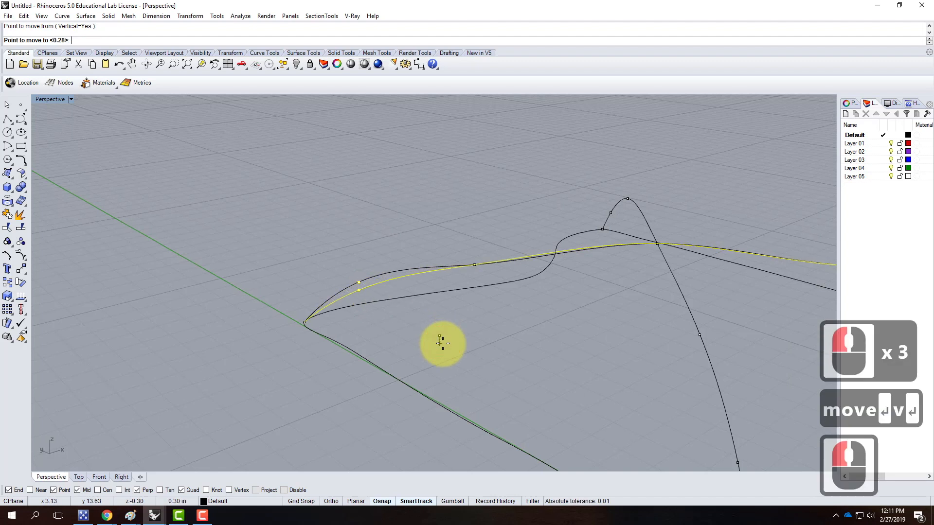
{"action": "left_click", "coordinate": [442, 343]}
Check the reshaped diagonals from several sides, clear the selection and turn off their edit points.
{"action": "right_click_drag", "start_coordinate": [655, 321], "coordinate": [588, 293]}
{"action": "right_click_drag", "start_coordinate": [760, 282], "coordinate": [669, 270]}
{"action": "right_click_drag", "start_coordinate": [541, 319], "coordinate": [536, 350]}
{"action": "scroll", "coordinate": [535, 350], "scroll_direction": "down", "scroll_amount": 3}
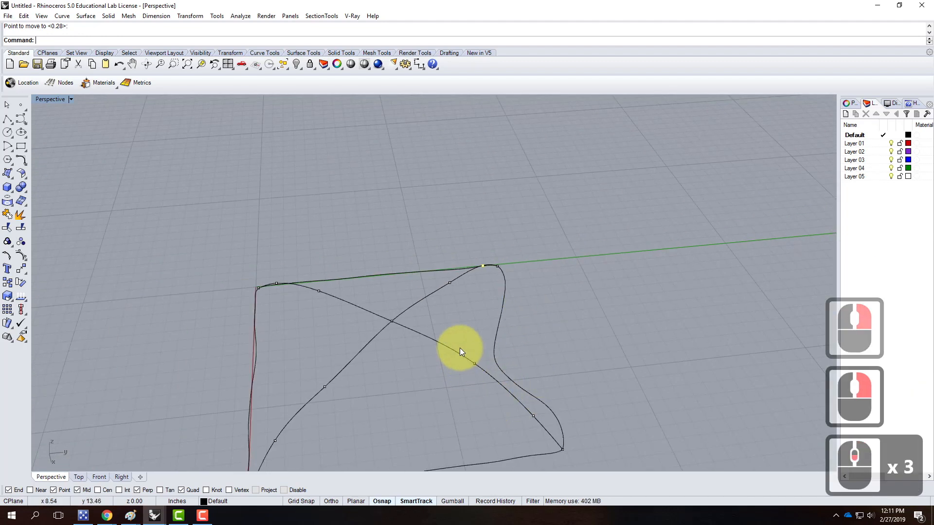
{"action": "scroll", "coordinate": [392, 358], "scroll_direction": "down", "scroll_amount": 2}
{"action": "right_click_drag", "start_coordinate": [391, 358], "coordinate": [556, 283]}
{"action": "scroll", "coordinate": [558, 284], "scroll_direction": "up", "scroll_amount": 4}
{"action": "key", "text": "Escape"}
{"action": "key", "text": "Escape"}
Build a network surface from the joined outline edges and the two diagonals, with Position edge matching.
{"action": "right_click_drag", "start_coordinate": [636, 284], "coordinate": [281, 292]}
{"action": "scroll", "coordinate": [229, 202], "scroll_direction": "down", "scroll_amount": 4}
{"action": "left_click_drag", "start_coordinate": [229, 202], "coordinate": [559, 442]}
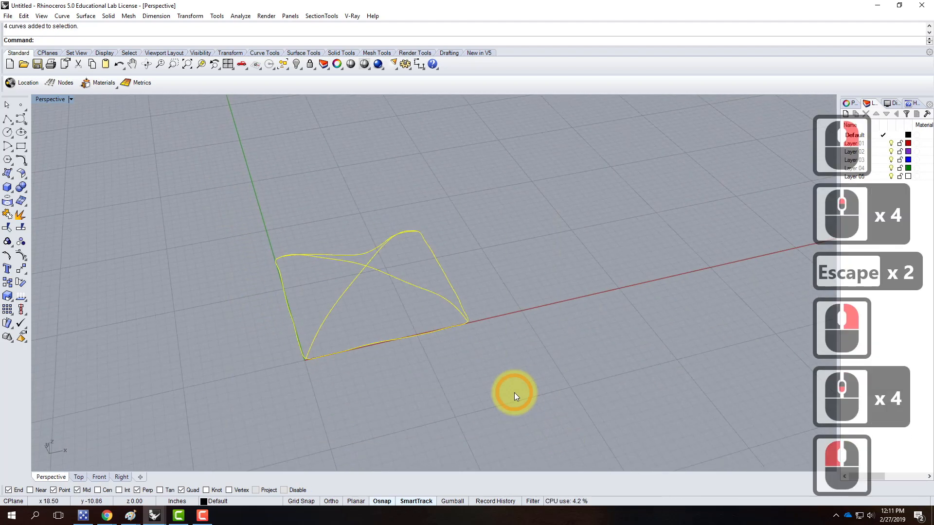
{"action": "left_click", "coordinate": [81, 17]}
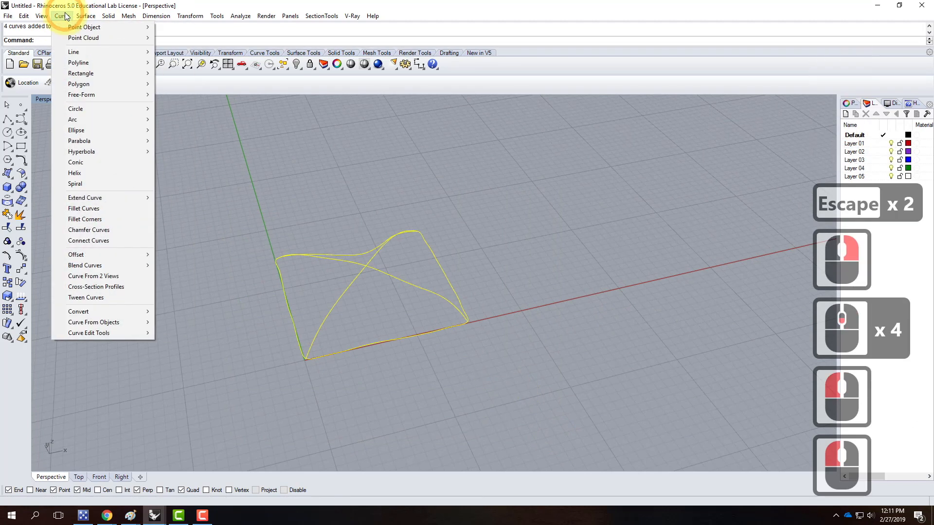
{"action": "mouse_move", "coordinate": [88, 20]}
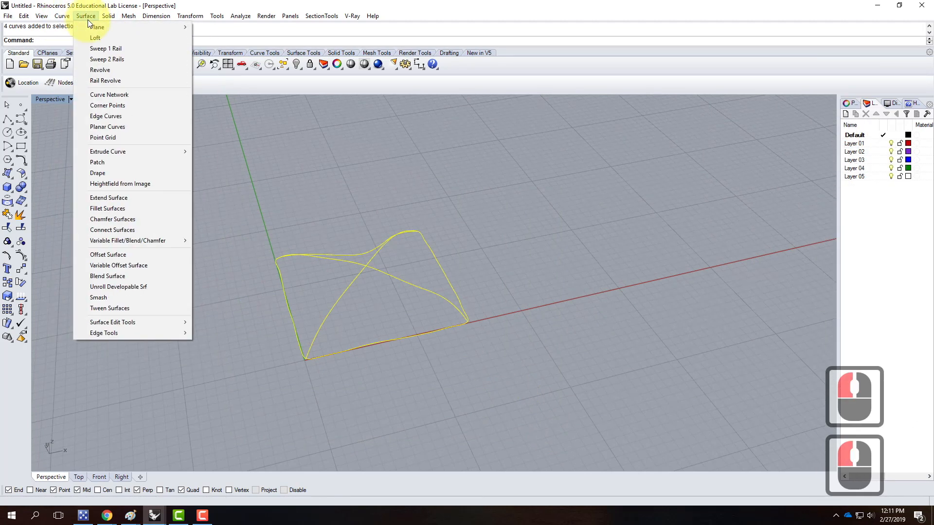
{"action": "left_click", "coordinate": [107, 97]}
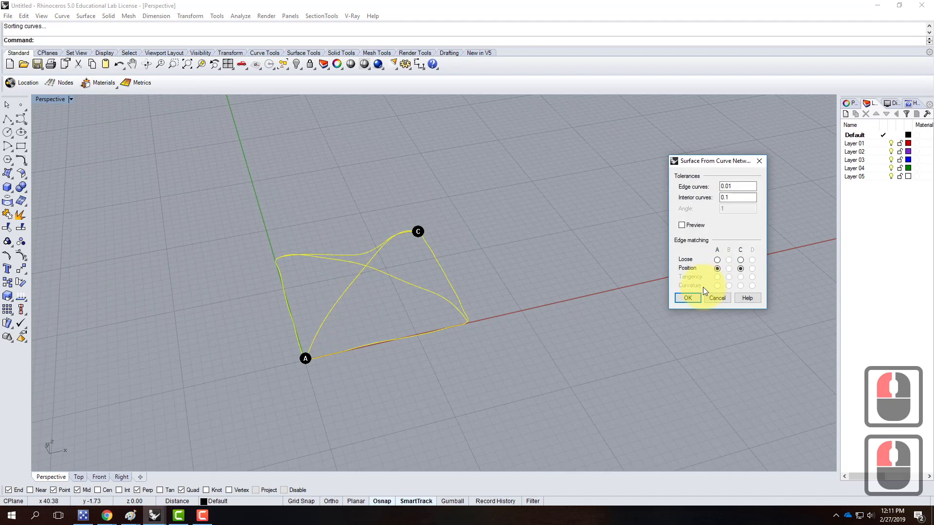
{"action": "left_click", "coordinate": [687, 298]}
Examine the raised network surface and its curves from above and from several sides.
{"action": "scroll", "coordinate": [502, 250], "scroll_direction": "up", "scroll_amount": 5}
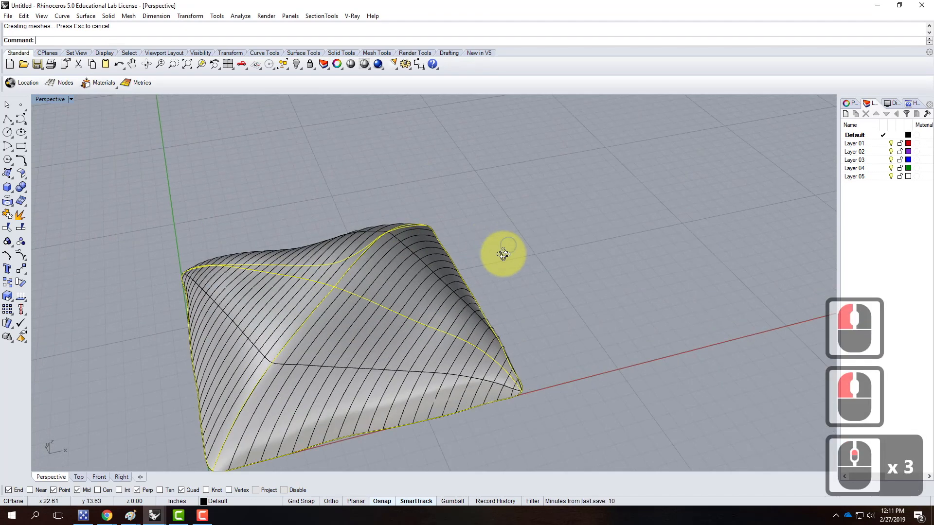
{"action": "right_click_drag", "start_coordinate": [482, 323], "coordinate": [479, 316]}
{"action": "scroll", "coordinate": [448, 302], "scroll_direction": "down", "scroll_amount": 4}
{"action": "right_click_drag", "start_coordinate": [540, 303], "coordinate": [580, 249]}
{"action": "scroll", "coordinate": [448, 255], "scroll_direction": "up", "scroll_amount": 3}
{"action": "right_click_drag", "start_coordinate": [617, 292], "coordinate": [433, 303]}
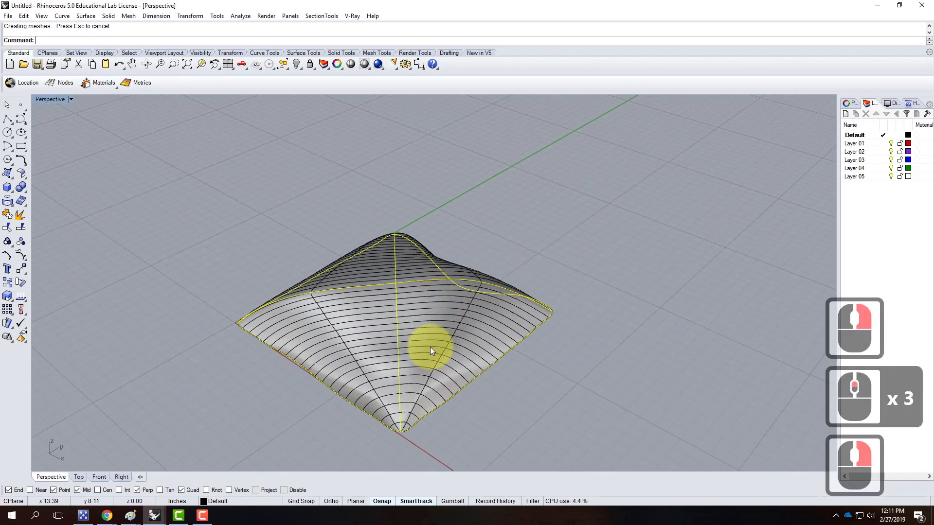
{"action": "right_click_drag", "start_coordinate": [430, 347], "coordinate": [476, 312]}
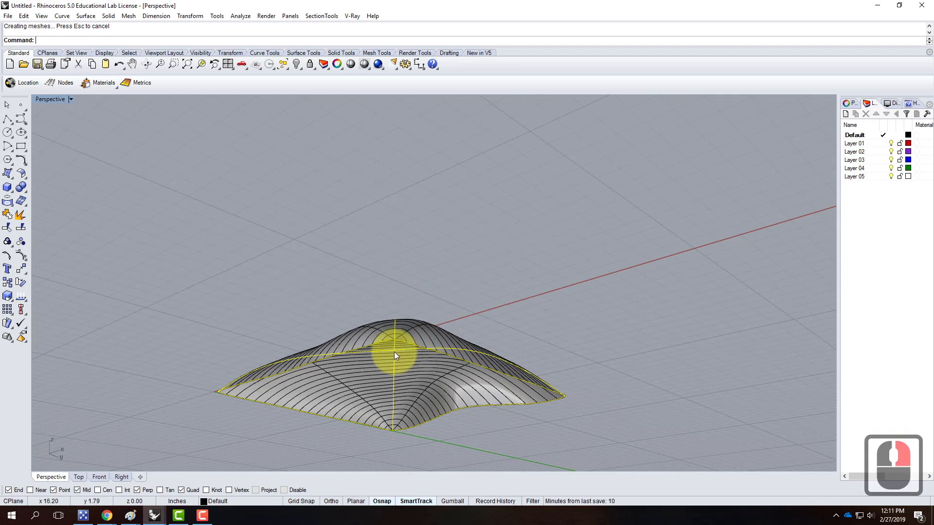
Mirror a copy of only the two diagonals to below the ground plane, across a horizontal line through the red-axis corner in Front view.
{"action": "type", "text": "mirro"}
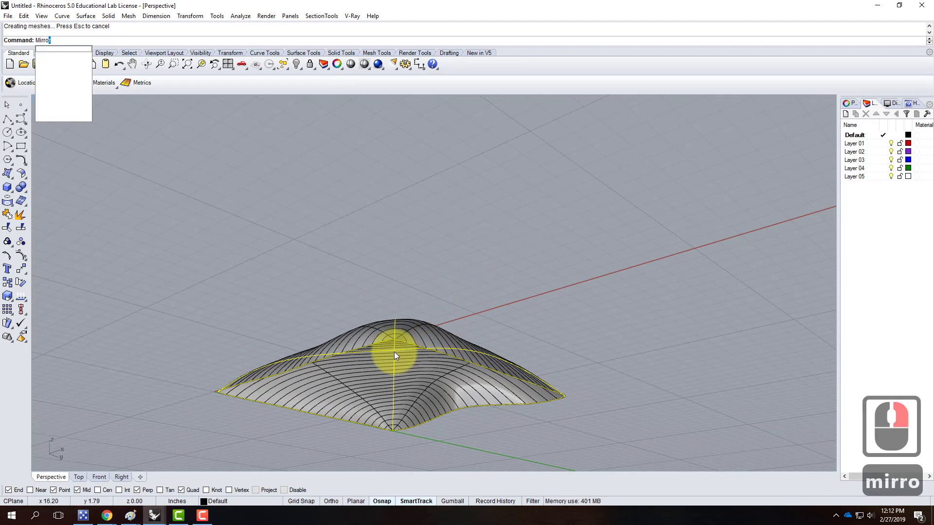
{"action": "key", "text": "Escape"}
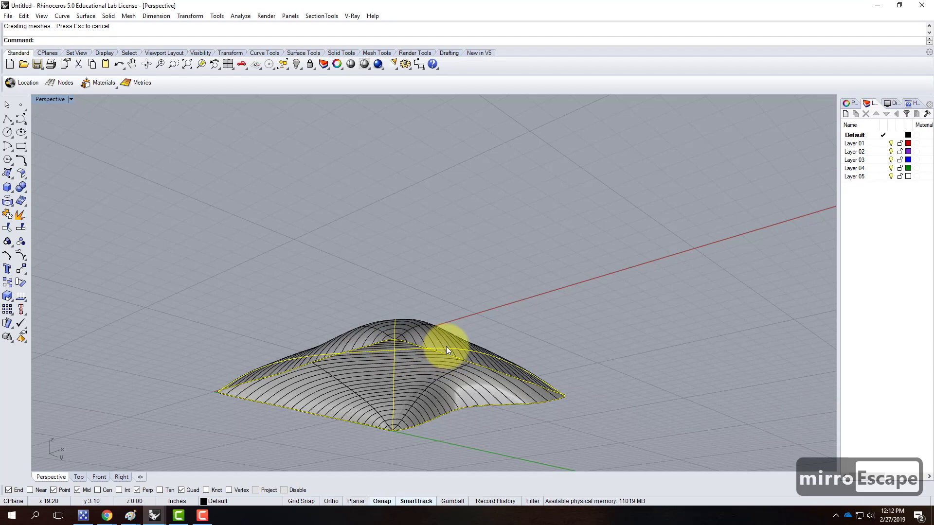
{"action": "left_click", "coordinate": [401, 349], "text": "ctrl"}
{"action": "left_click", "coordinate": [411, 345], "text": "ctrl"}
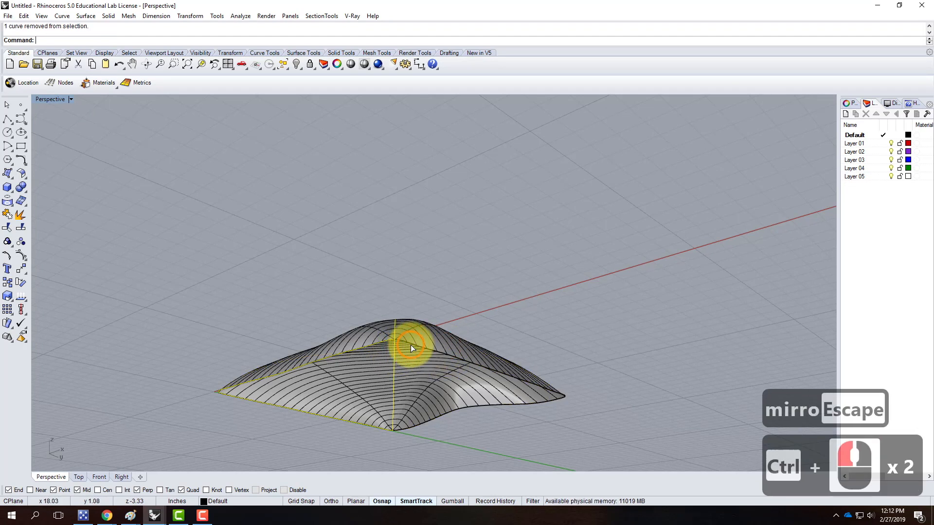
{"action": "left_click", "coordinate": [353, 362], "text": "ctrl"}
{"action": "right_click_drag", "start_coordinate": [352, 362], "coordinate": [410, 437]}
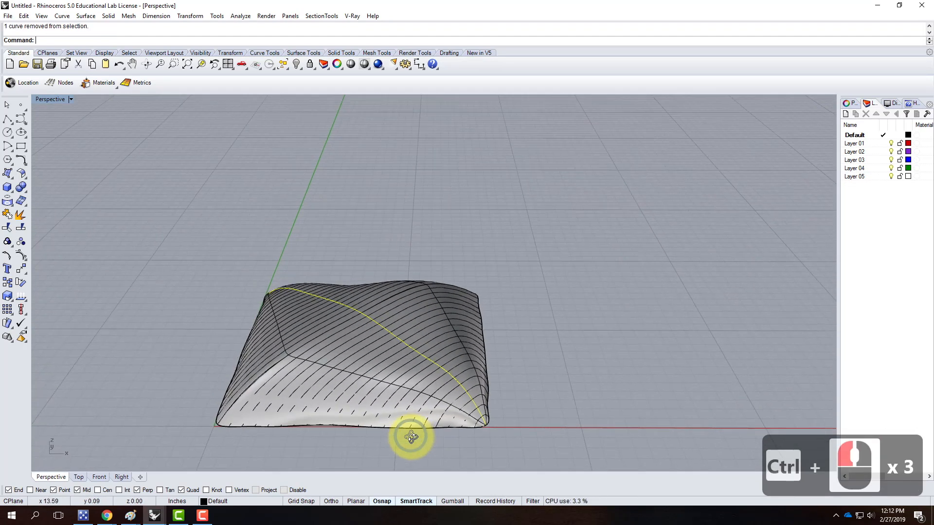
{"action": "left_click", "coordinate": [282, 368], "text": "shift"}
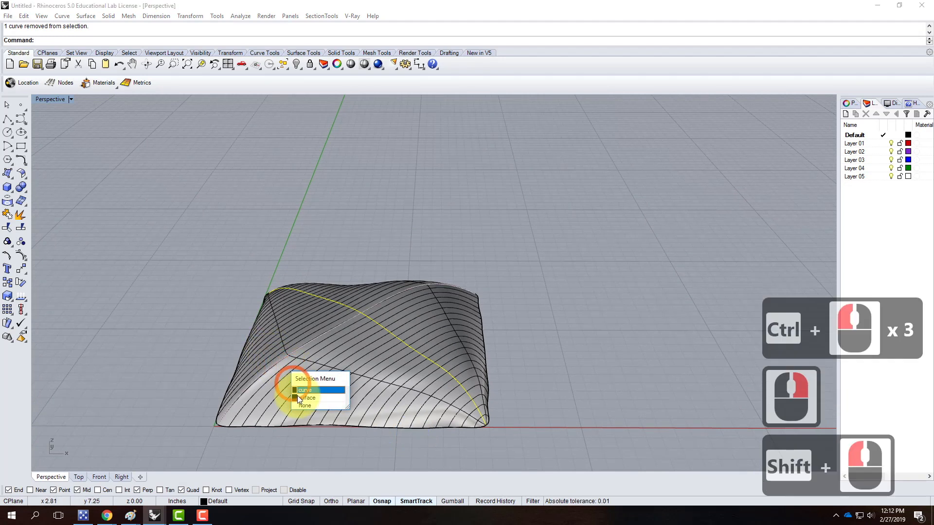
{"action": "left_click", "coordinate": [301, 389], "text": "shift"}
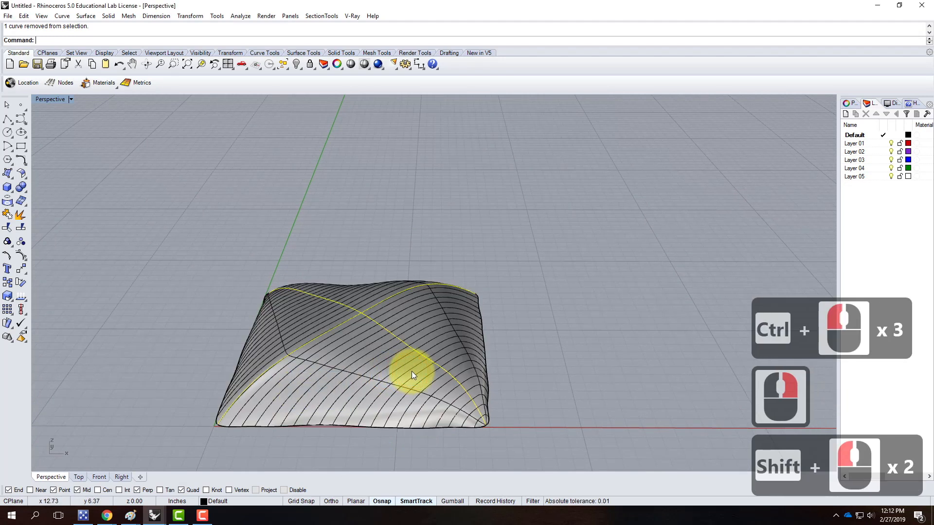
{"action": "type", "text": "mirror"}
{"action": "key", "text": "Return"}
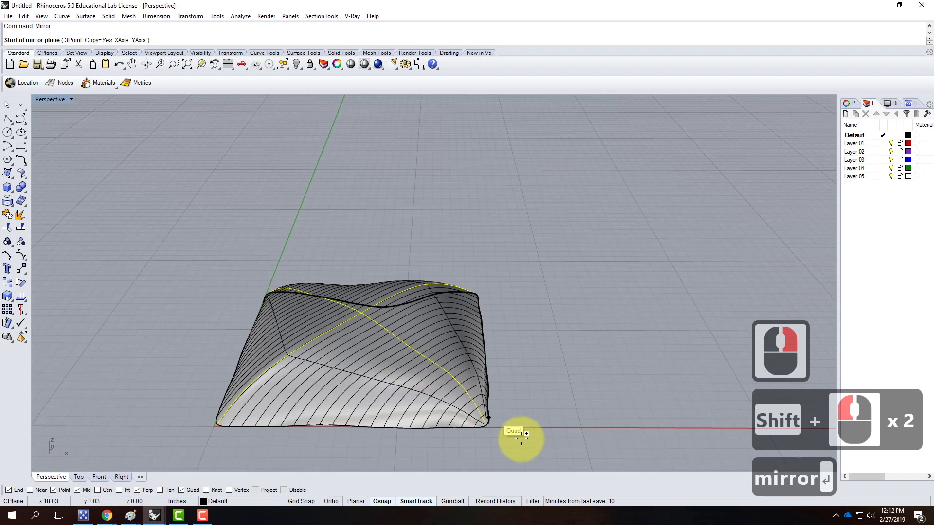
{"action": "left_click", "coordinate": [488, 426]}
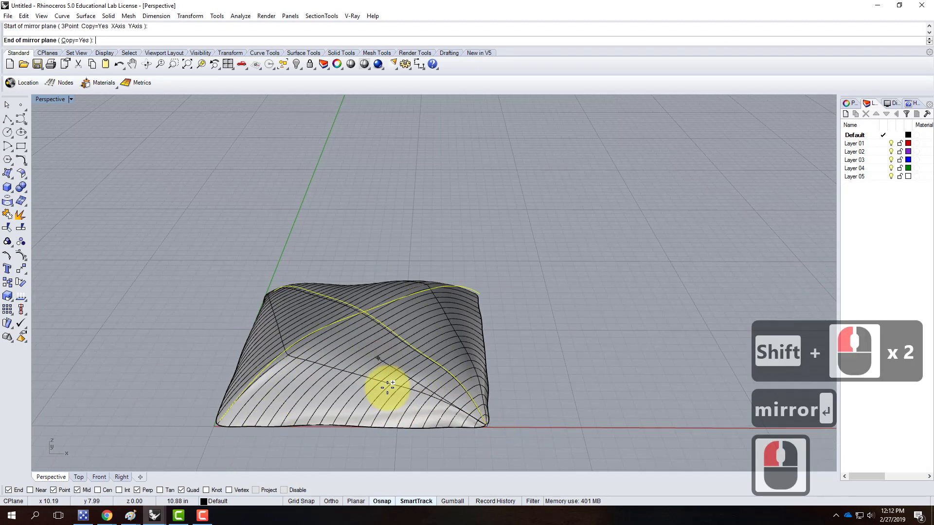
{"action": "double_click", "coordinate": [48, 100]}
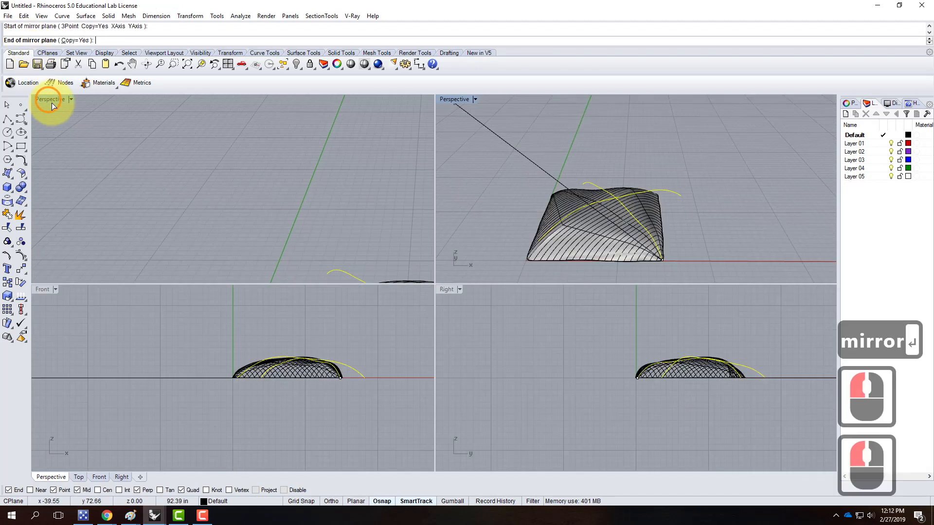
{"action": "left_click", "coordinate": [89, 378], "text": "shift"}
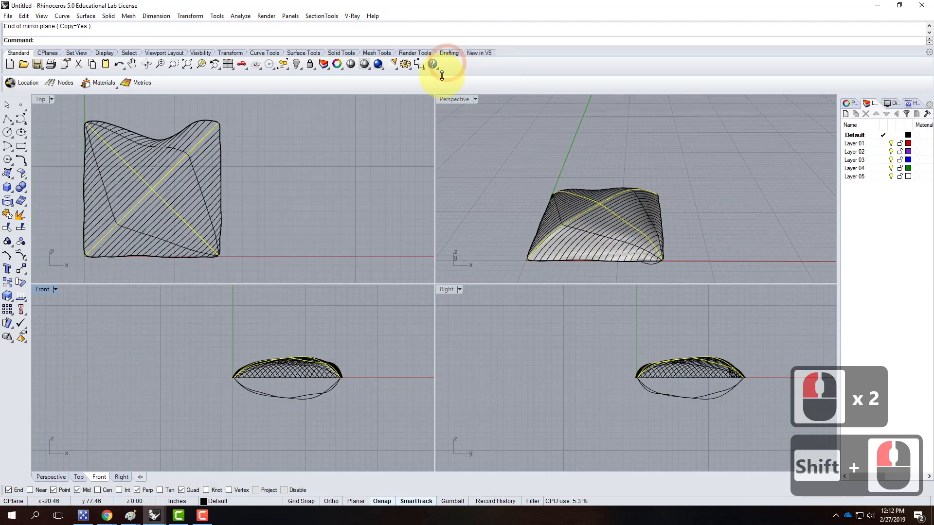
Examine the surface and the mirrored diagonals in an enlarged Perspective view from above, the side and below.
{"action": "double_click", "coordinate": [450, 100]}
{"action": "scroll", "coordinate": [419, 397], "scroll_direction": "up", "scroll_amount": 2}
{"action": "scroll", "coordinate": [559, 453], "scroll_direction": "down", "scroll_amount": 3}
{"action": "right_click_drag", "start_coordinate": [559, 453], "coordinate": [521, 457]}
{"action": "right_click_drag", "start_coordinate": [510, 262], "coordinate": [534, 291]}
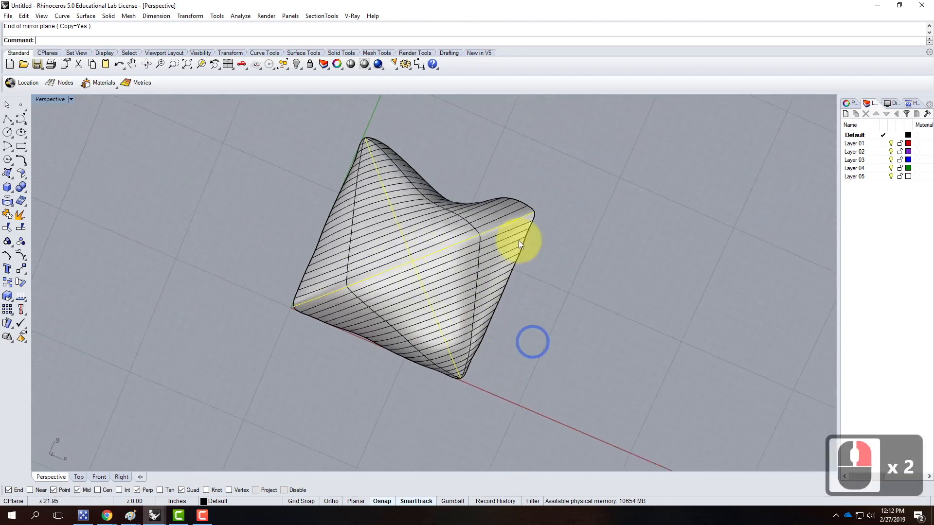
{"action": "scroll", "coordinate": [561, 217], "scroll_direction": "up", "scroll_amount": 3}
{"action": "right_click_drag", "start_coordinate": [625, 228], "coordinate": [428, 124]}
{"action": "scroll", "coordinate": [503, 275], "scroll_direction": "down", "scroll_amount": 3}
{"action": "right_click_drag", "start_coordinate": [506, 298], "coordinate": [514, 249]}
{"action": "scroll", "coordinate": [418, 347], "scroll_direction": "up", "scroll_amount": 2}
{"action": "right_click_drag", "start_coordinate": [418, 347], "coordinate": [347, 399]}
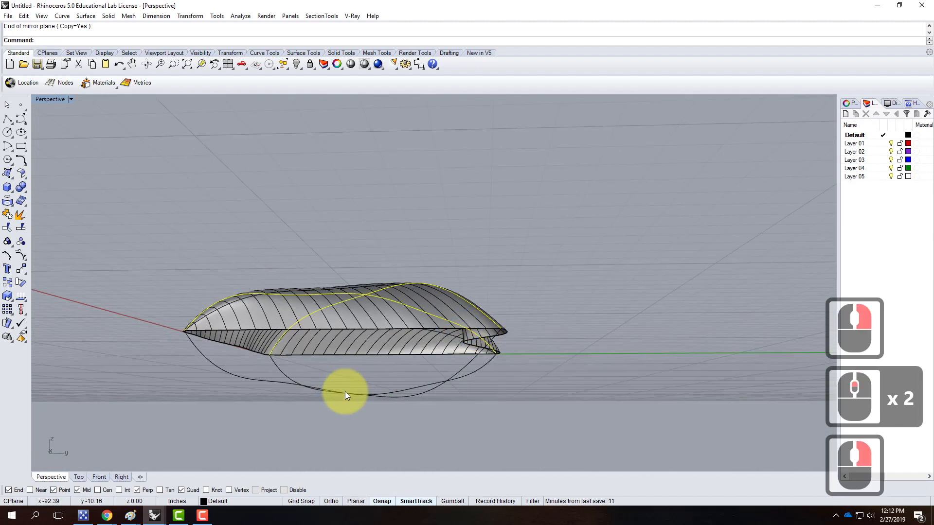
Turn on the edit points of the two mirrored diagonals beneath the surface.
{"action": "left_click", "coordinate": [372, 376]}
{"action": "left_click_drag", "start_coordinate": [376, 372], "coordinate": [328, 423]}
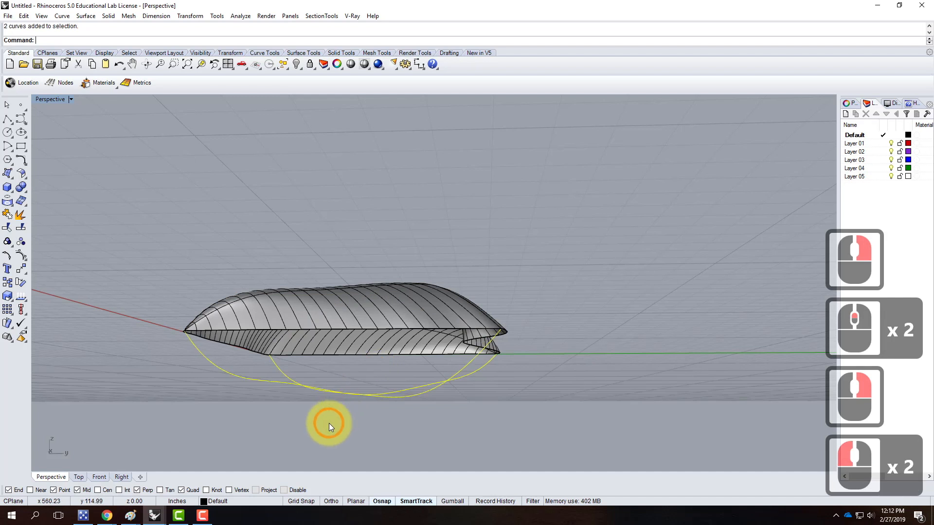
{"action": "left_click", "coordinate": [6, 255]}
{"action": "scroll", "coordinate": [384, 407], "scroll_direction": "up", "scroll_amount": 4}
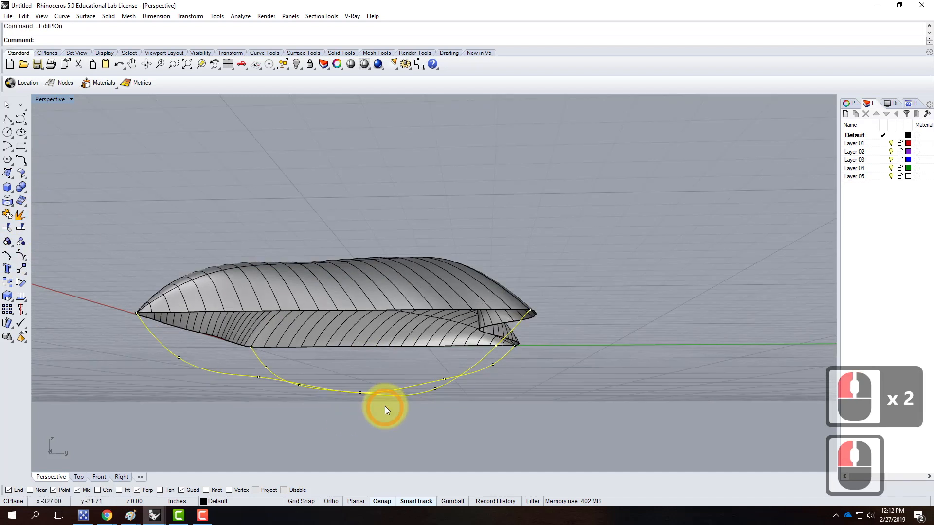
{"action": "left_click_drag", "start_coordinate": [258, 354], "coordinate": [475, 428]}
{"action": "type", "text": "move"}
{"action": "key", "text": "Return"}
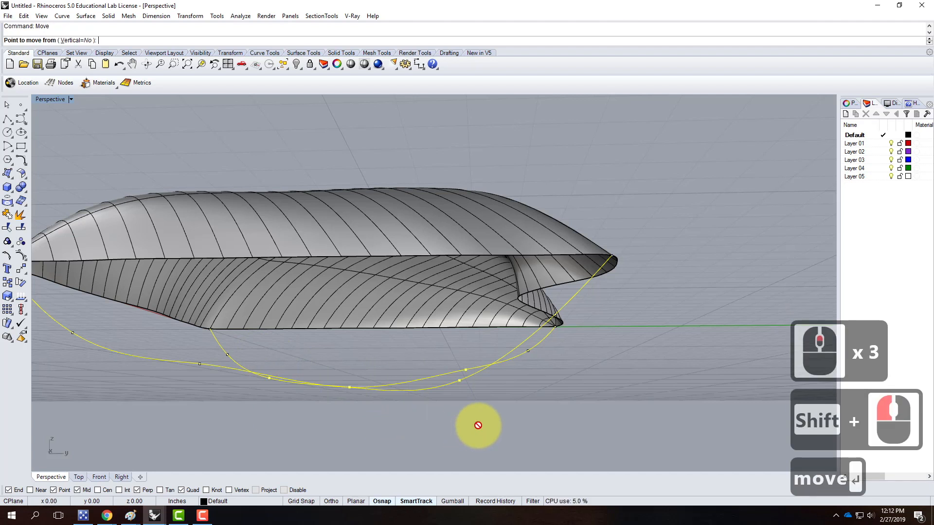
{"action": "type", "text": "v"}
{"action": "left_click", "coordinate": [523, 410]}
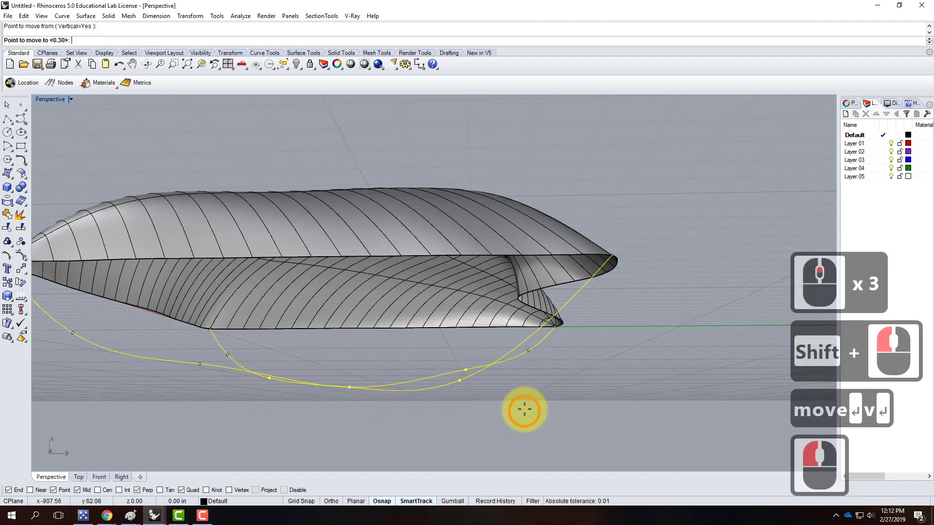
{"action": "key", "text": "Escape"}
{"action": "key", "text": "Escape"}
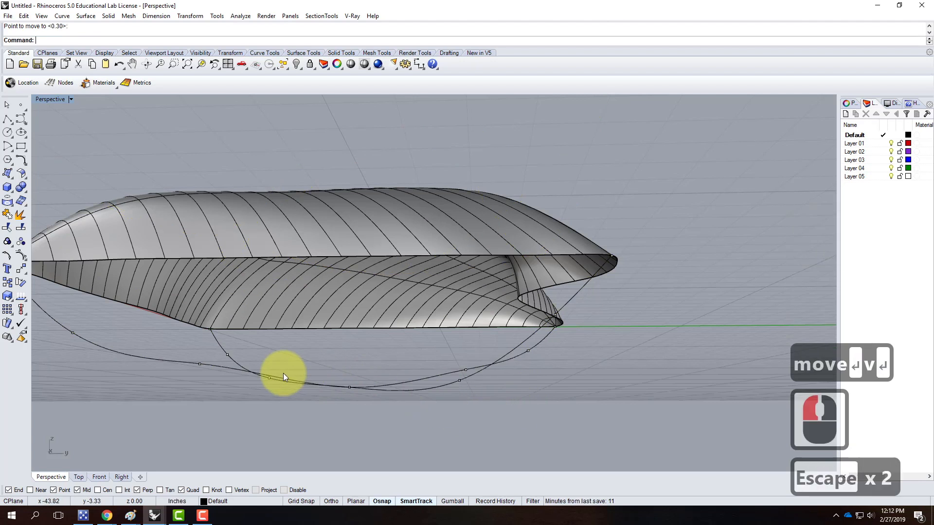
Move the middle edit points around the mirrored diagonals' crossing vertically upward by about 0.52 inches, and turn off the edit points.
{"action": "left_click_drag", "start_coordinate": [258, 355], "coordinate": [485, 412]}
{"action": "type", "text": "move"}
{"action": "key", "text": "Return"}
{"action": "type", "text": "v"}
{"action": "left_click", "coordinate": [485, 414]}
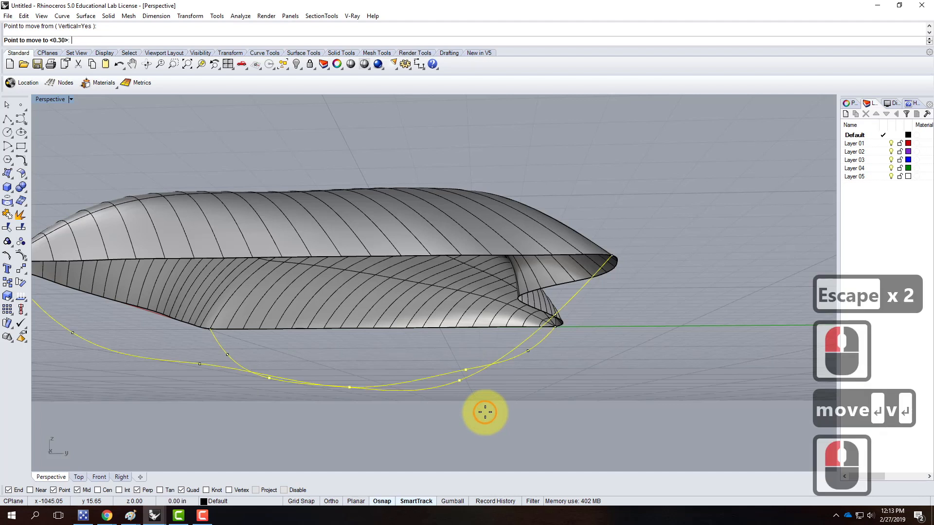
{"action": "right_click_drag", "start_coordinate": [486, 414], "coordinate": [475, 347]}
{"action": "scroll", "coordinate": [462, 321], "scroll_direction": "down", "scroll_amount": 5}
{"action": "key", "text": "Escape"}
{"action": "right_click", "coordinate": [467, 348]}
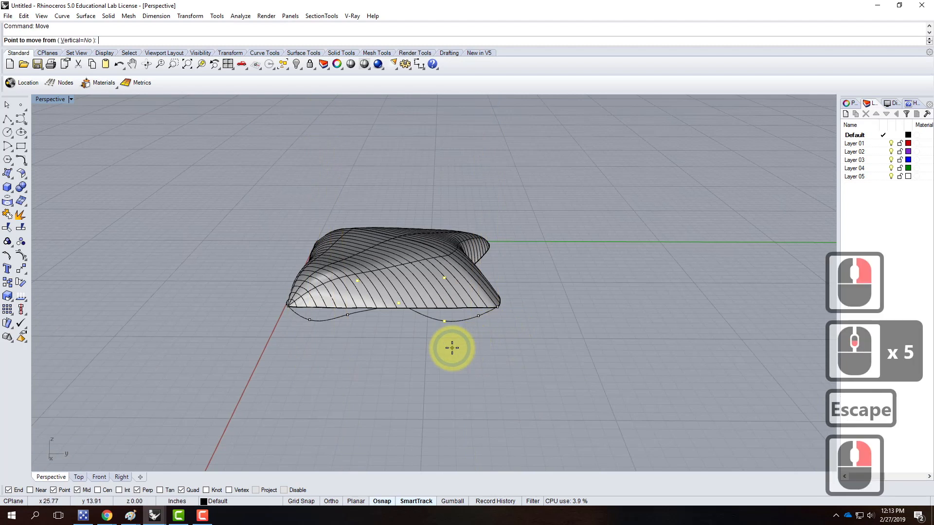
{"action": "type", "text": "v"}
{"action": "key", "text": "Return"}
{"action": "left_click", "coordinate": [452, 348]}
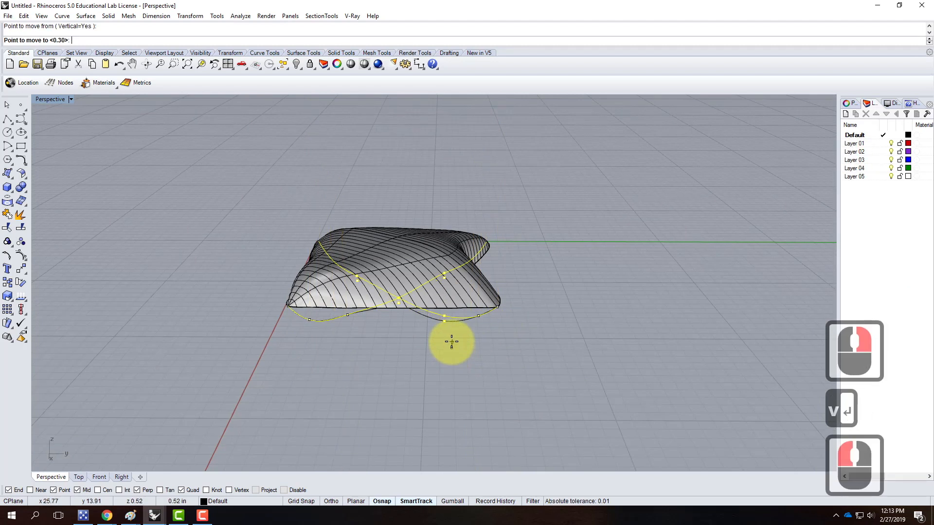
{"action": "left_click", "coordinate": [451, 342]}
{"action": "right_click_drag", "start_coordinate": [607, 430], "coordinate": [421, 271]}
{"action": "key", "text": "Escape"}
{"action": "key", "text": "Escape"}
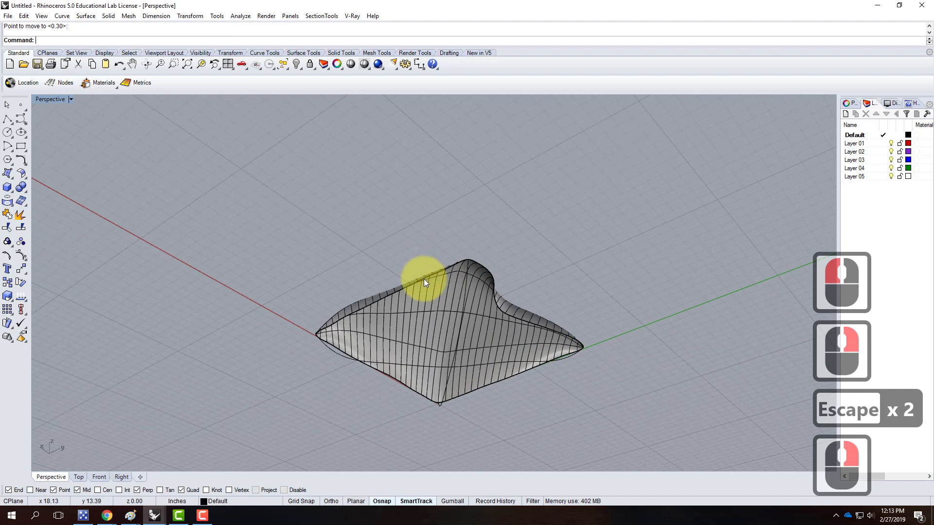
Create a network surface from the pillow's outline curves and the two lower mirrored diagonals, with position edge matching.
{"action": "left_click", "coordinate": [424, 278]}
{"action": "left_click", "coordinate": [422, 282]}
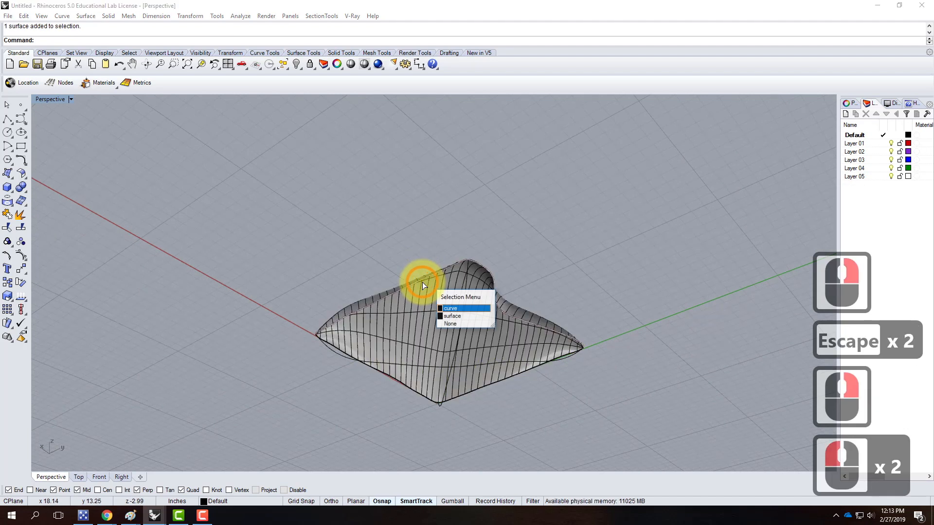
{"action": "left_click", "coordinate": [456, 308], "text": "shift"}
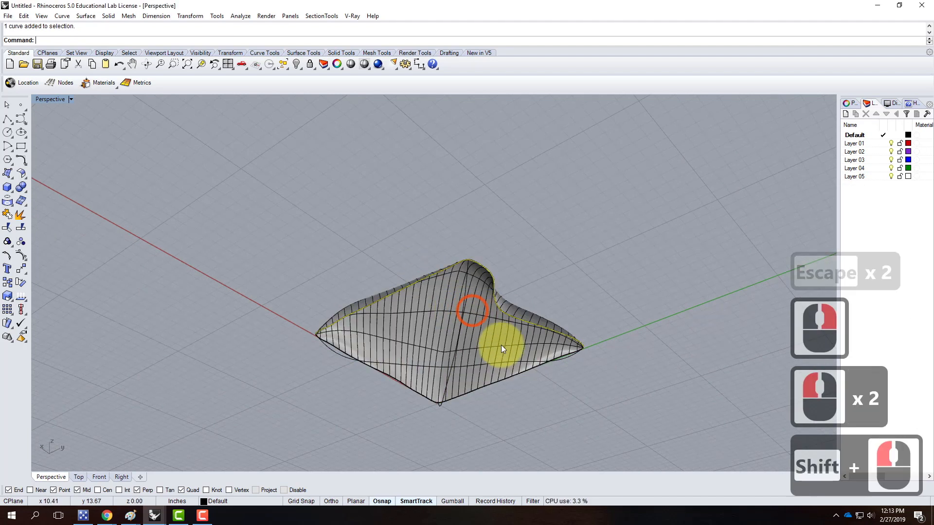
{"action": "left_click", "coordinate": [496, 384], "text": "shift"}
{"action": "left_click", "coordinate": [510, 405], "text": "shift"}
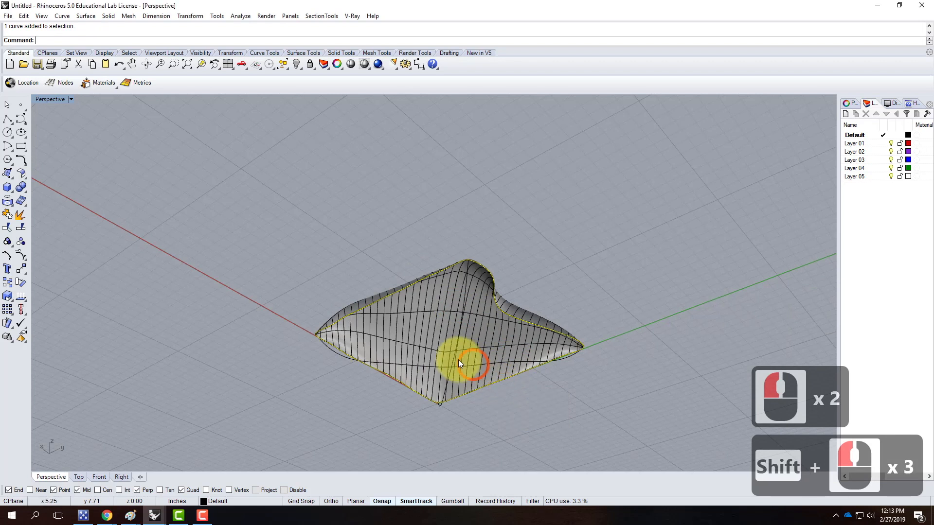
{"action": "left_click", "coordinate": [440, 366], "text": "shift"}
{"action": "left_click", "coordinate": [439, 367], "text": "shift"}
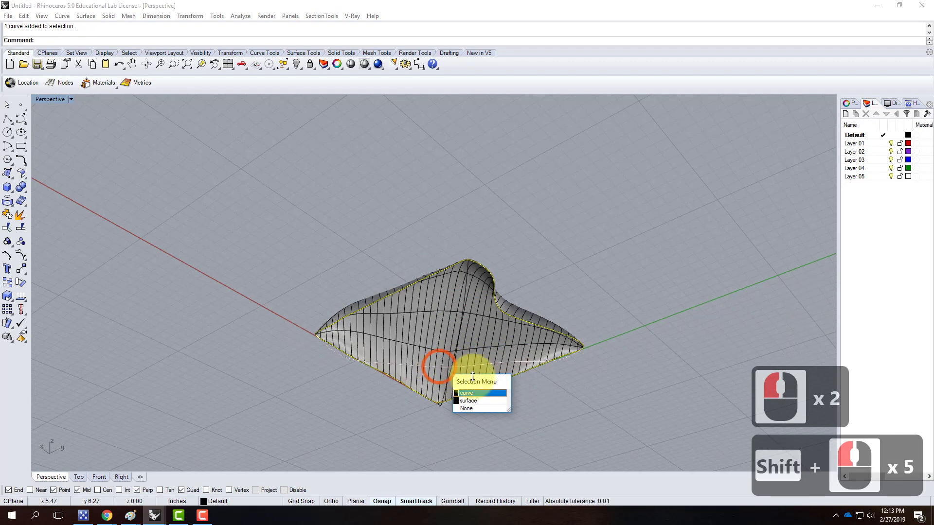
{"action": "left_click", "coordinate": [471, 393], "text": "shift"}
{"action": "left_click", "coordinate": [452, 358], "text": "shift"}
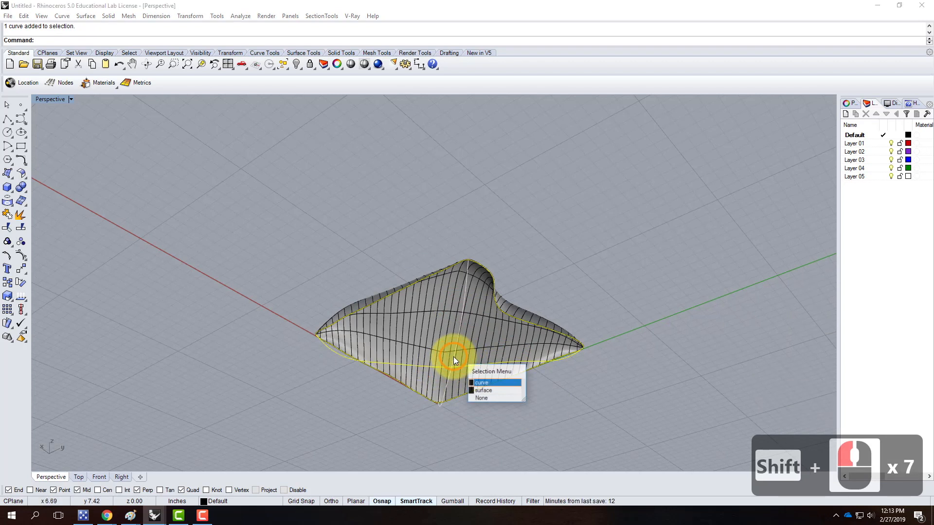
{"action": "left_click", "coordinate": [478, 382], "text": "shift"}
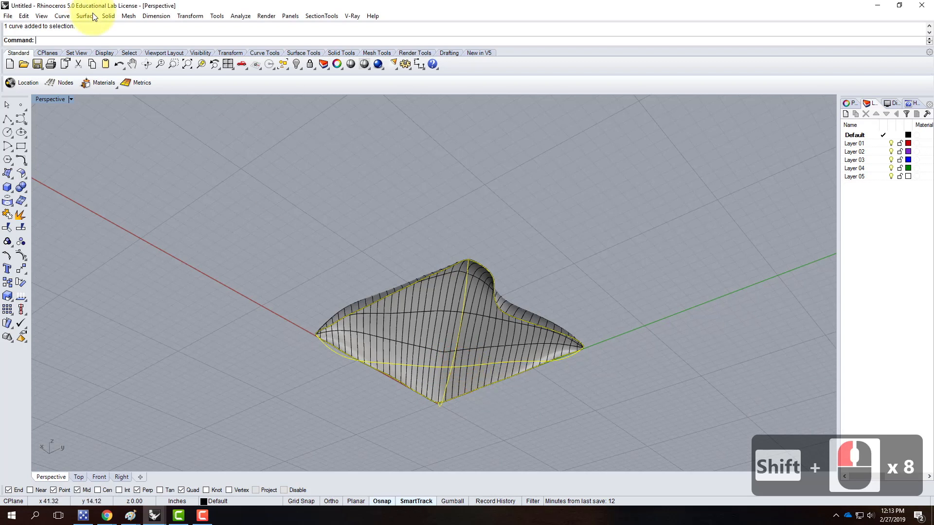
{"action": "left_click", "coordinate": [86, 16]}
{"action": "left_click", "coordinate": [110, 95]}
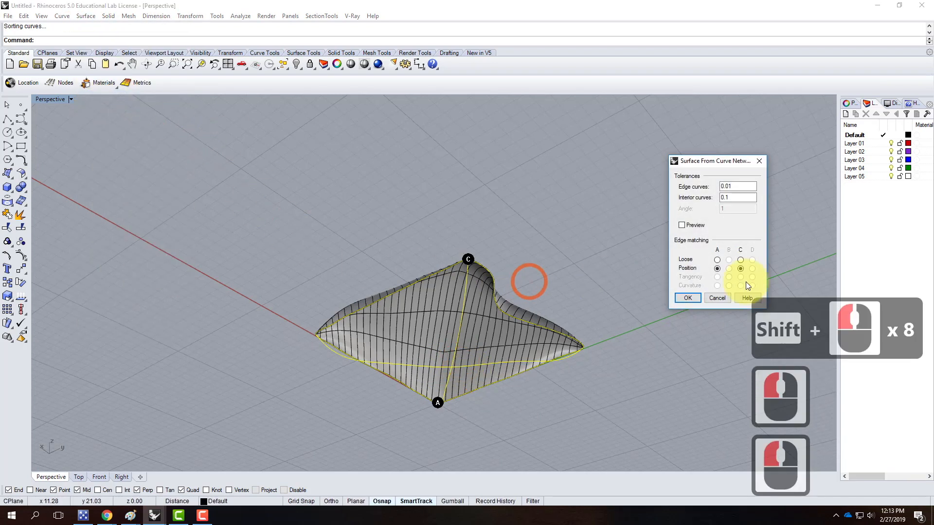
{"action": "left_click", "coordinate": [693, 301]}
Move both surfaces and all their curves together vertically upward by about 1.95 inches in the Perspective view.
{"action": "right_click_drag", "start_coordinate": [647, 271], "coordinate": [496, 317]}
{"action": "scroll", "coordinate": [246, 243], "scroll_direction": "down", "scroll_amount": 3}
{"action": "mouse_move", "coordinate": [438, 308]}
{"action": "right_mouse_down"}
{"action": "mouse_move", "coordinate": [340, 281]}
{"action": "mouse_move", "coordinate": [317, 256]}
{"action": "mouse_move", "coordinate": [429, 322]}
{"action": "right_mouse_up"}
{"action": "scroll", "coordinate": [284, 293], "scroll_direction": "up", "scroll_amount": 1}
{"action": "scroll", "coordinate": [285, 288], "scroll_direction": "down", "scroll_amount": 4}
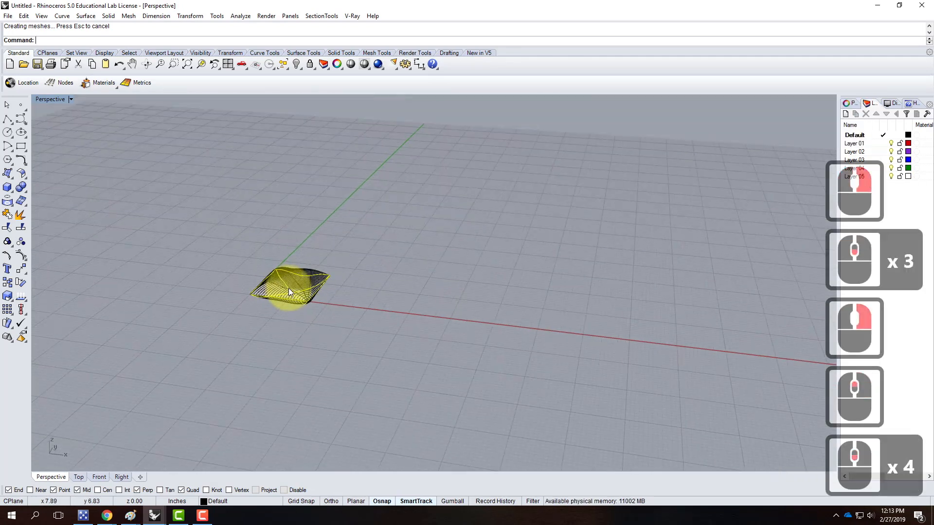
{"action": "key", "text": "Escape"}
{"action": "left_click_drag", "start_coordinate": [399, 363], "coordinate": [399, 363]}
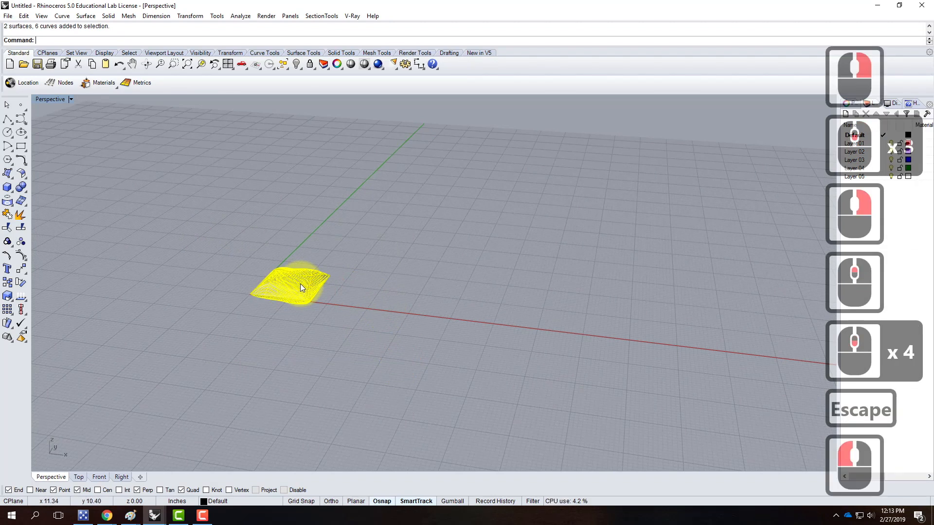
{"action": "scroll", "coordinate": [299, 284], "scroll_direction": "up", "scroll_amount": 3}
{"action": "type", "text": "move"}
{"action": "key", "text": "Return"}
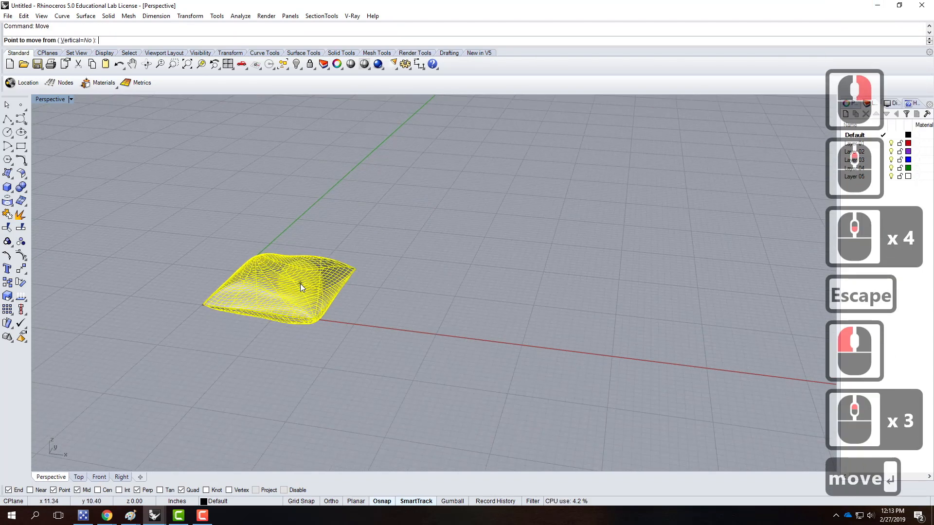
{"action": "type", "text": "v"}
{"action": "key", "text": "Return"}
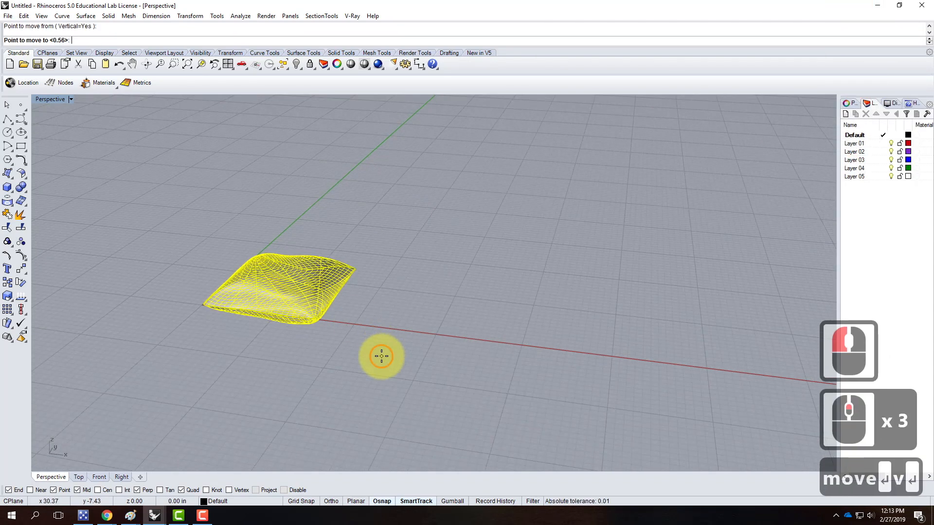
{"action": "left_click", "coordinate": [380, 347]}
Check the pillow's height above the ground line in the four-view layout, enlarged in the Front view.
{"action": "right_click_drag", "start_coordinate": [379, 345], "coordinate": [257, 280]}
{"action": "double_click", "coordinate": [59, 100]}
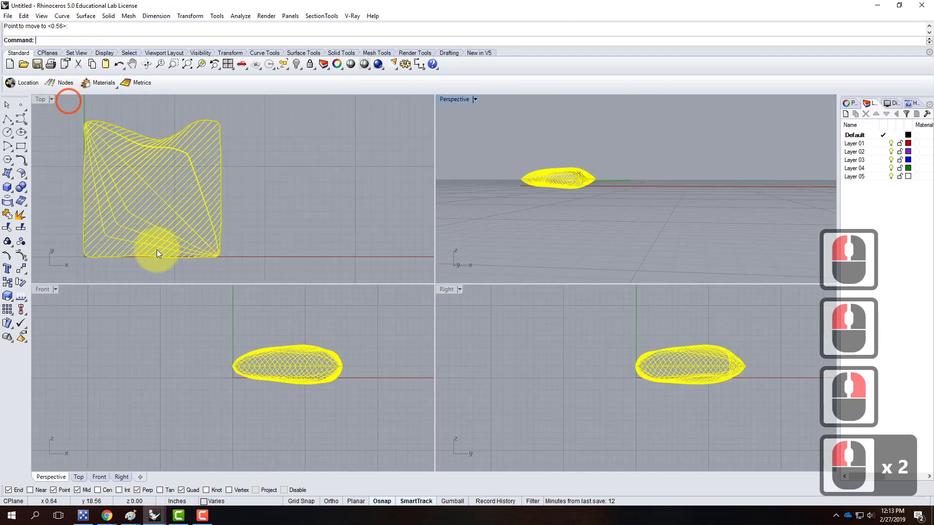
{"action": "scroll", "coordinate": [299, 419], "scroll_direction": "up", "scroll_amount": 2}
{"action": "type", "text": "move"}
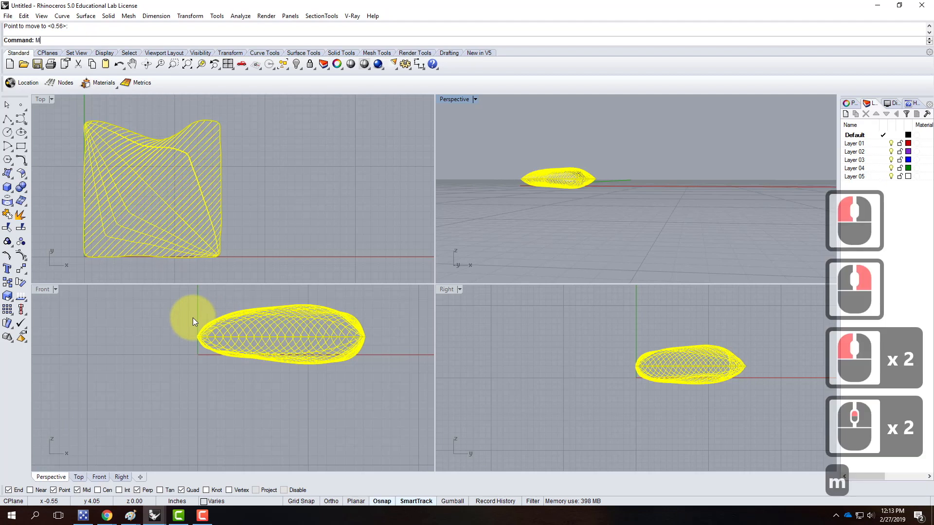
{"action": "key", "text": "Return"}
{"action": "type", "text": "v"}
{"action": "key", "text": "Return"}
{"action": "left_click", "coordinate": [311, 427]}
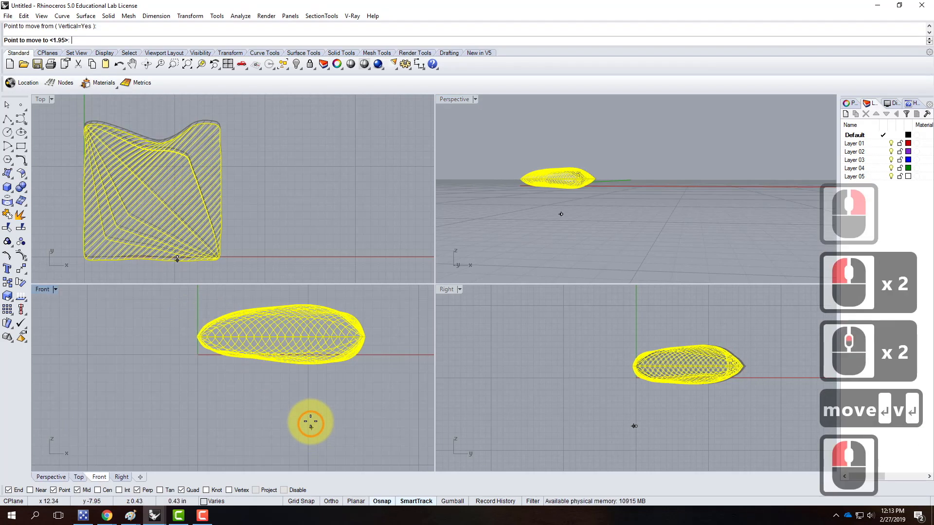
{"action": "key", "text": "Escape"}
Move the whole pillow straight up by about 1.3 inches in the Front view so it clears the ground, and deselect it.
{"action": "right_click", "coordinate": [336, 423]}
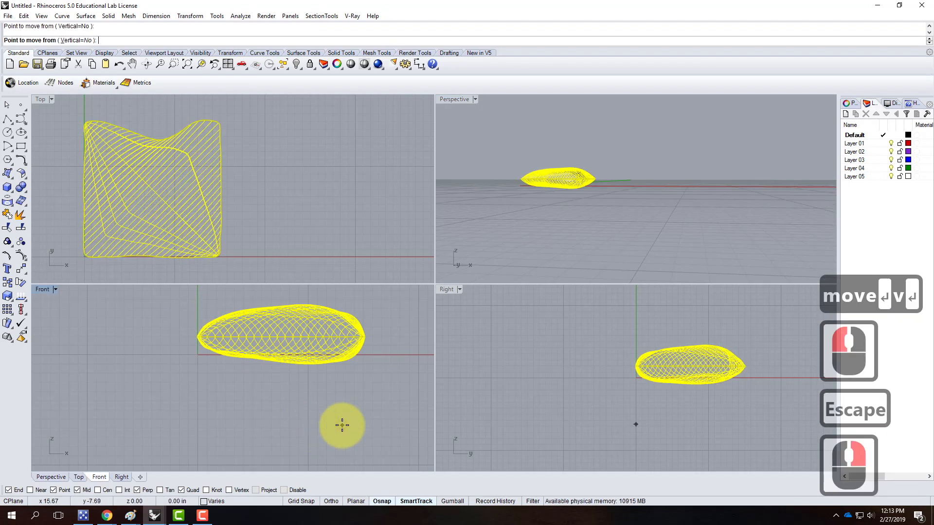
{"action": "left_click", "coordinate": [341, 425]}
{"action": "left_click", "coordinate": [342, 413]}
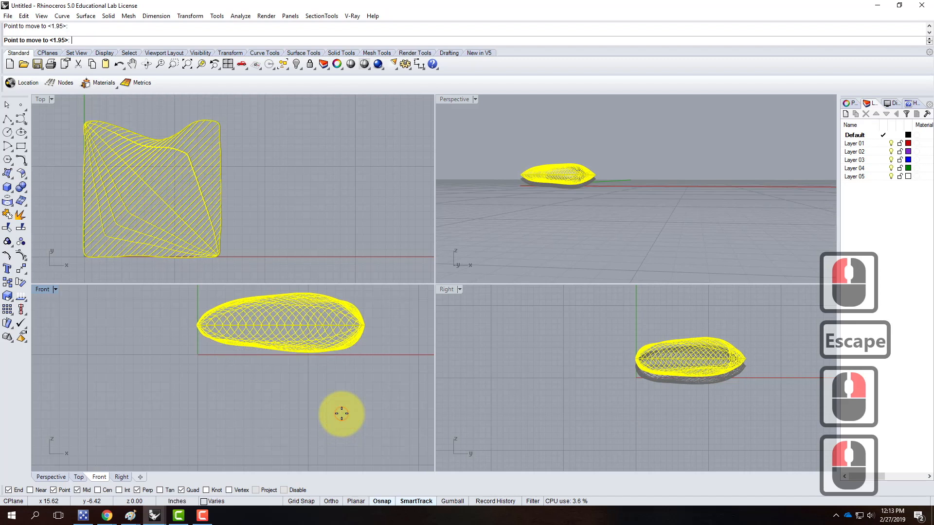
{"action": "key", "text": "Escape"}
{"action": "key", "text": "Escape"}
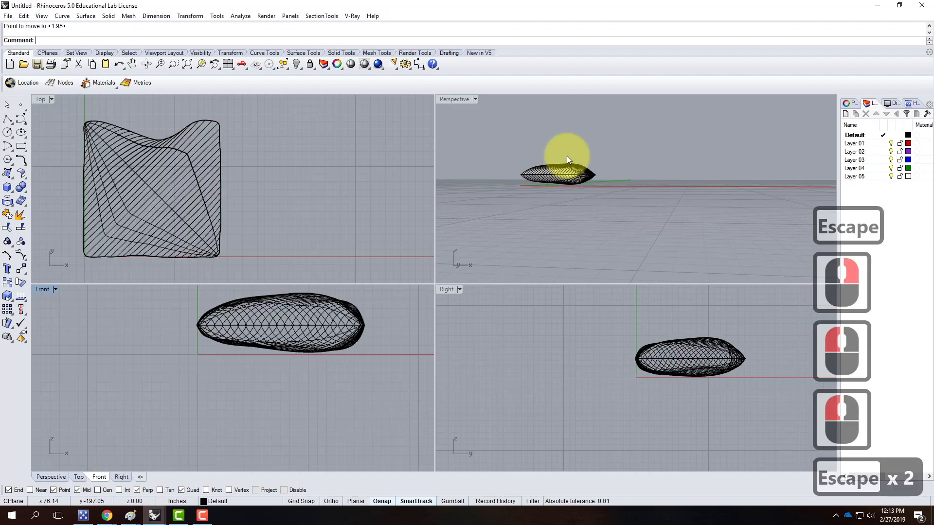
Save the model as ThrowPillow2 in the Ex209 - Organic Shapes folder, with the Perspective view enlarged.
{"action": "double_click", "coordinate": [462, 100]}
{"action": "right_click_drag", "start_coordinate": [280, 229], "coordinate": [302, 300]}
{"action": "left_click", "coordinate": [8, 16]}
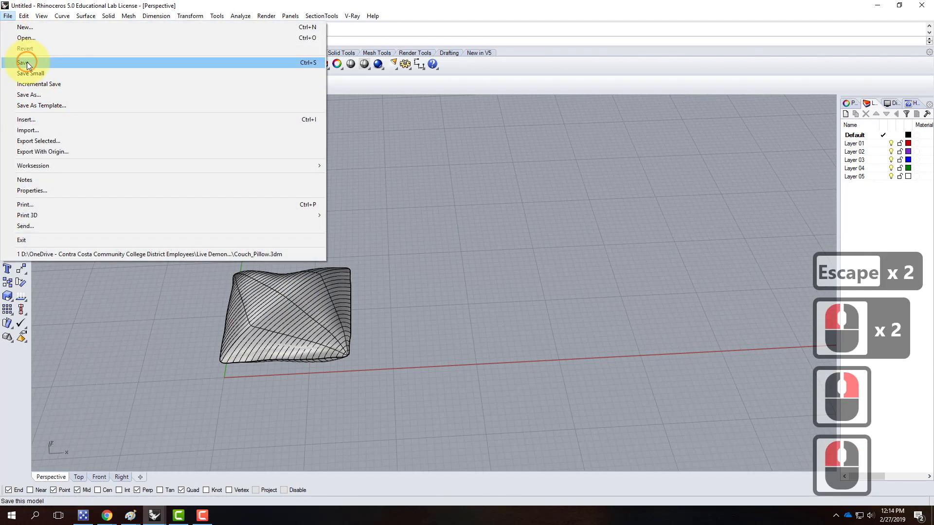
{"action": "left_click", "coordinate": [27, 62]}
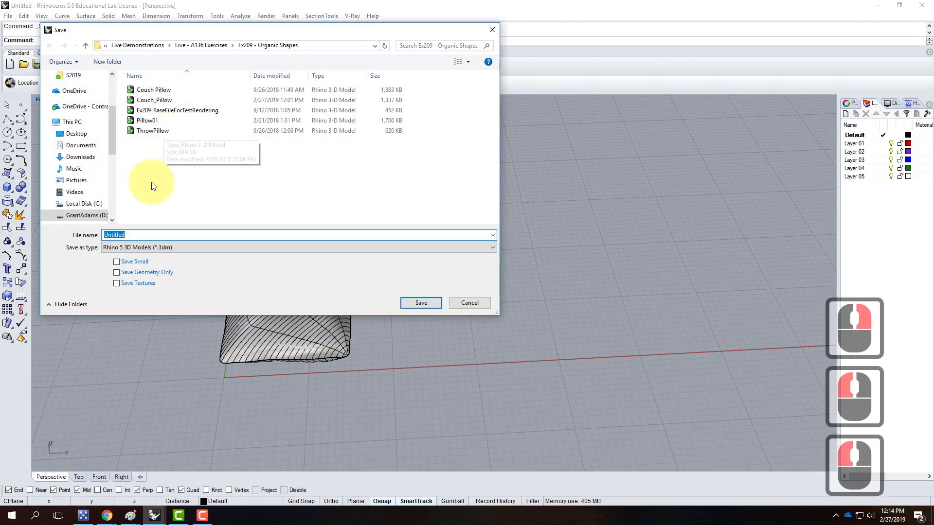
{"action": "left_click", "coordinate": [150, 129]}
{"action": "double_click", "coordinate": [147, 235]}
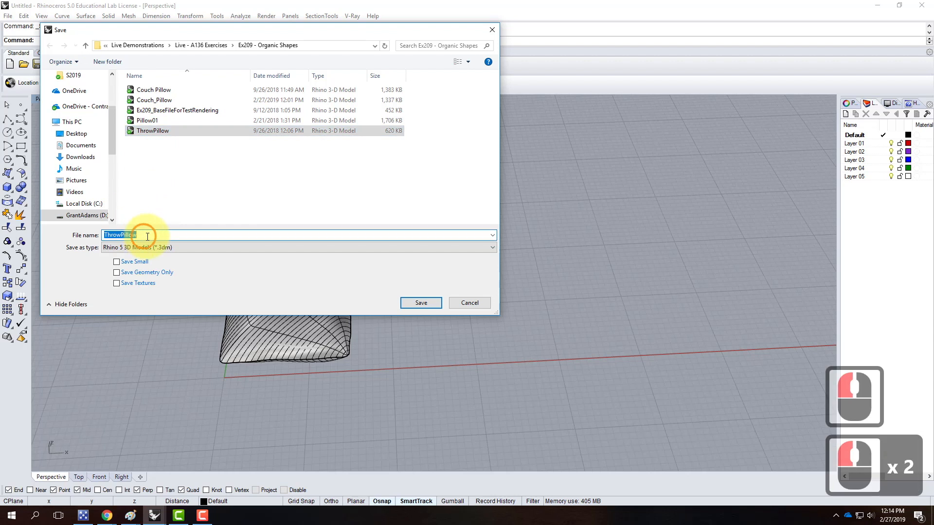
{"action": "type", "text": "2"}
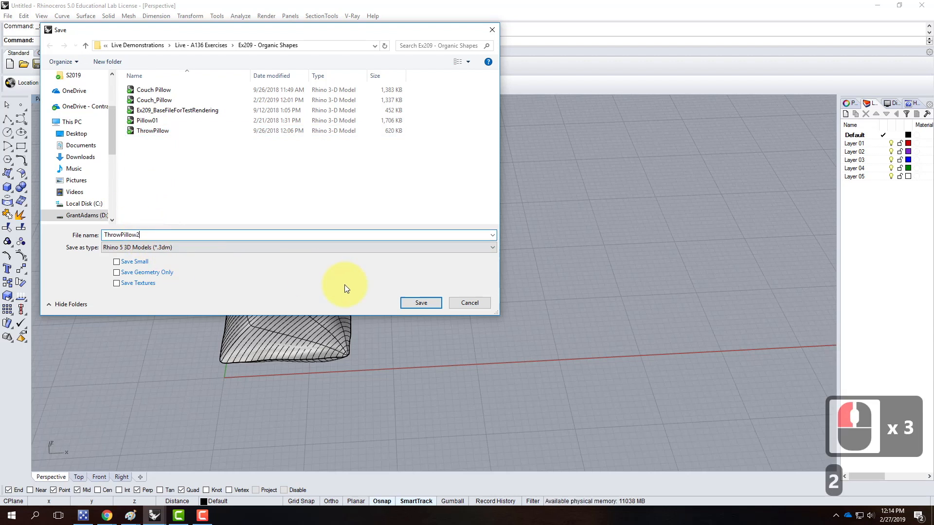
{"action": "left_click", "coordinate": [421, 303]}
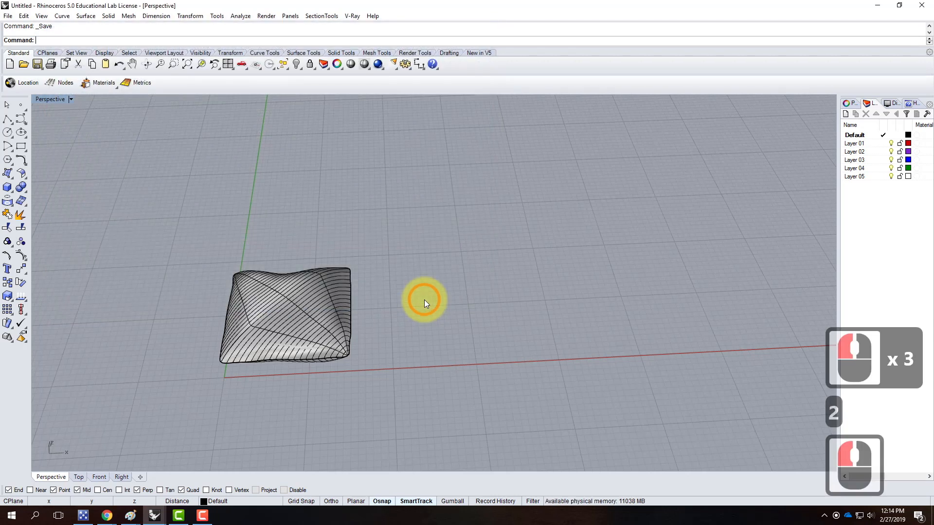
Switch to the Ex208_BaseFileForTestRendering file and insert ThrowPillow2 as a block instance at scale 1, on the ground beside the cushion.
{"action": "left_click", "coordinate": [155, 517]}
{"action": "left_click", "coordinate": [249, 486]}
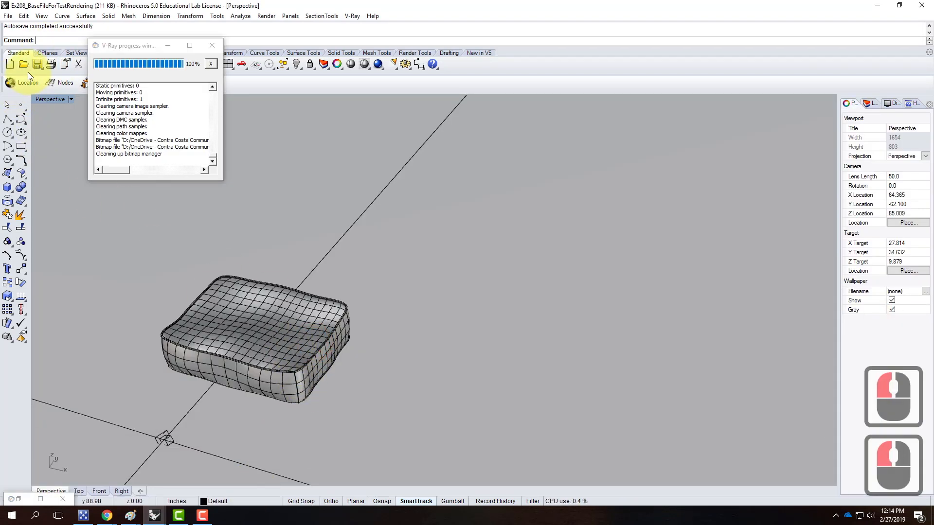
{"action": "left_click", "coordinate": [23, 16]}
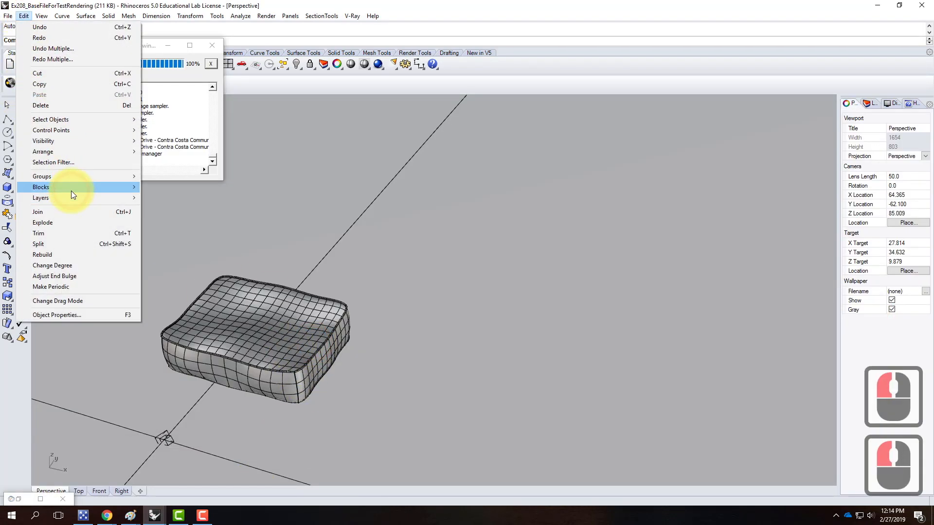
{"action": "mouse_move", "coordinate": [71, 188]}
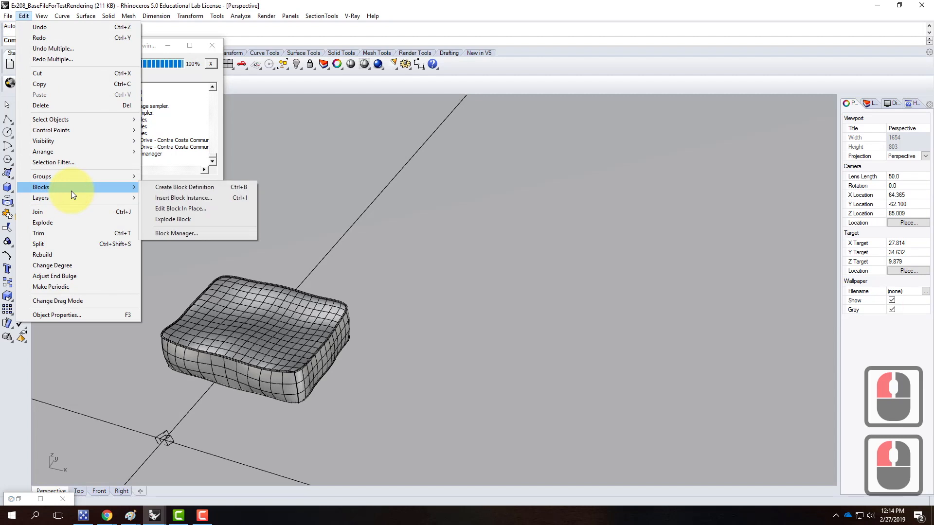
{"action": "left_click", "coordinate": [223, 199]}
{"action": "left_click", "coordinate": [315, 141]}
{"action": "left_click", "coordinate": [234, 249]}
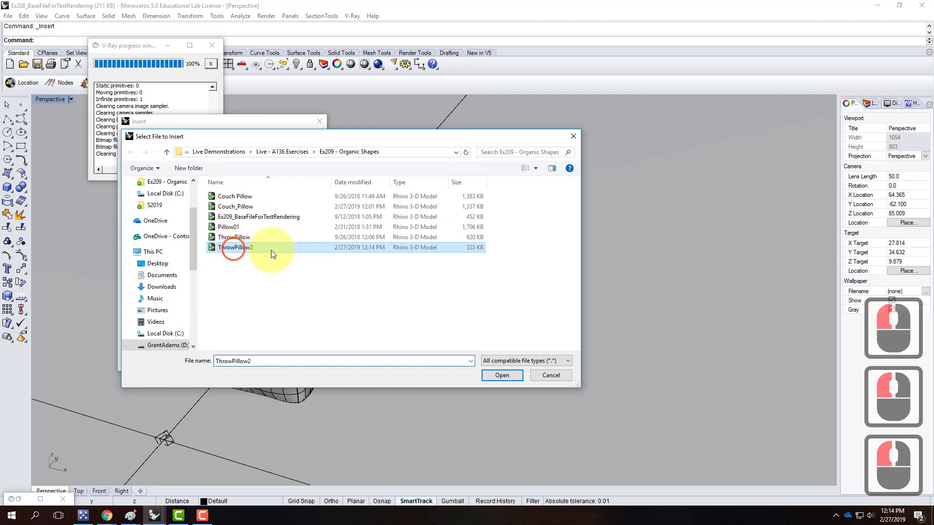
{"action": "left_click", "coordinate": [502, 375]}
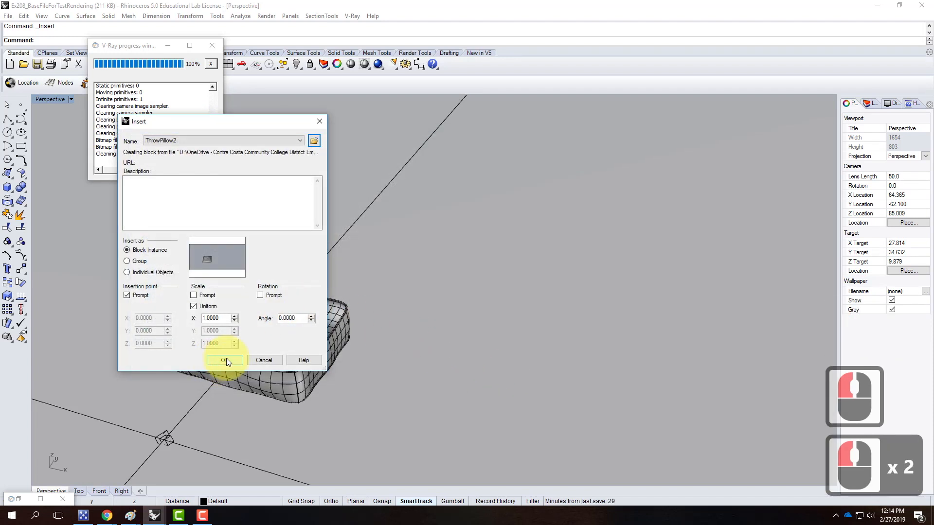
{"action": "left_click", "coordinate": [226, 357]}
{"action": "left_click", "coordinate": [240, 346]}
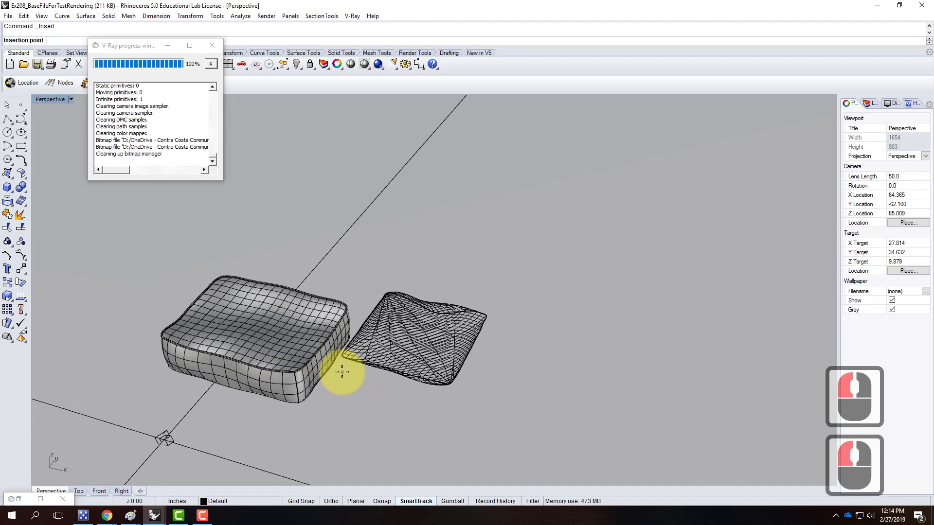
{"action": "left_click", "coordinate": [344, 372]}
Turn on the Gumball and rotate the inserted throw pillow about its vertical axis so a corner faces the cushion.
{"action": "mouse_move", "coordinate": [542, 392]}
{"action": "right_mouse_down"}
{"action": "mouse_move", "coordinate": [396, 402]}
{"action": "mouse_move", "coordinate": [444, 355]}
{"action": "mouse_move", "coordinate": [500, 385]}
{"action": "mouse_move", "coordinate": [549, 394]}
{"action": "right_mouse_up"}
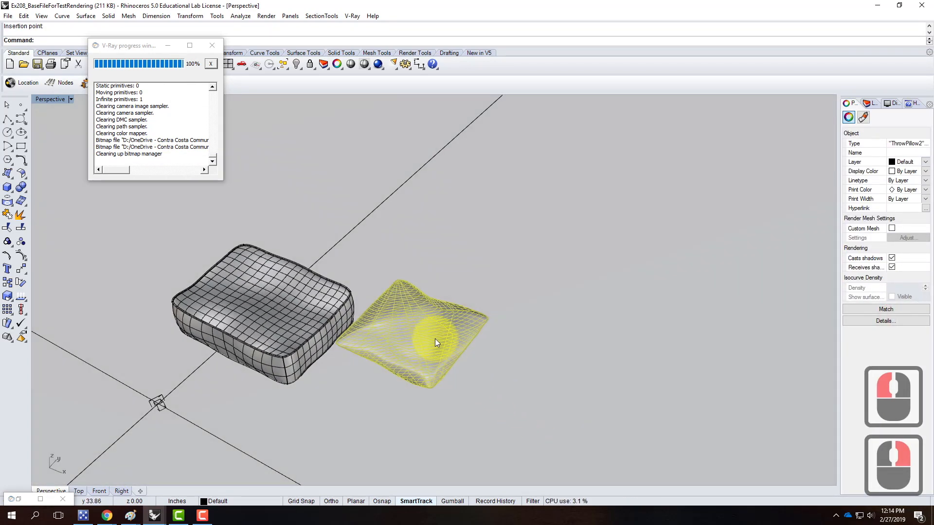
{"action": "right_click_drag", "start_coordinate": [462, 355], "coordinate": [411, 346]}
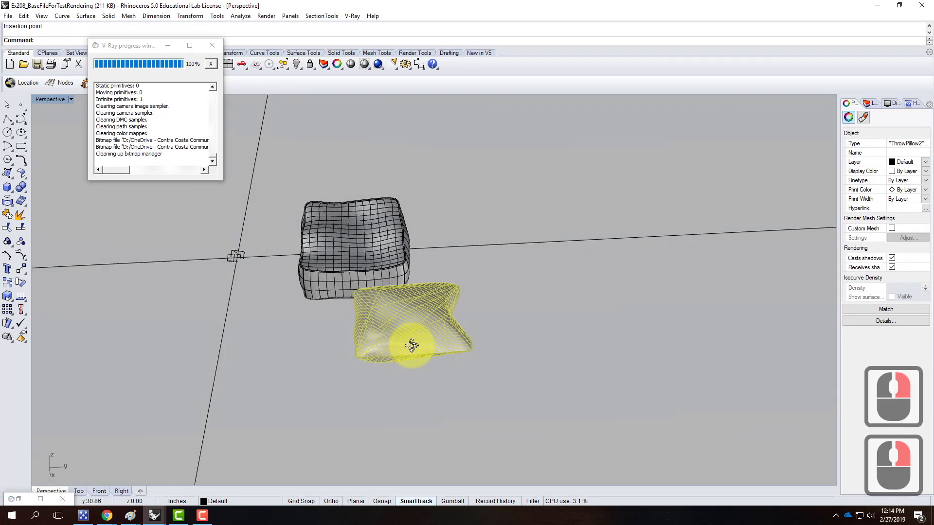
{"action": "left_click", "coordinate": [426, 501]}
{"action": "left_click", "coordinate": [451, 501]}
{"action": "left_click_drag", "start_coordinate": [392, 298], "coordinate": [364, 308]}
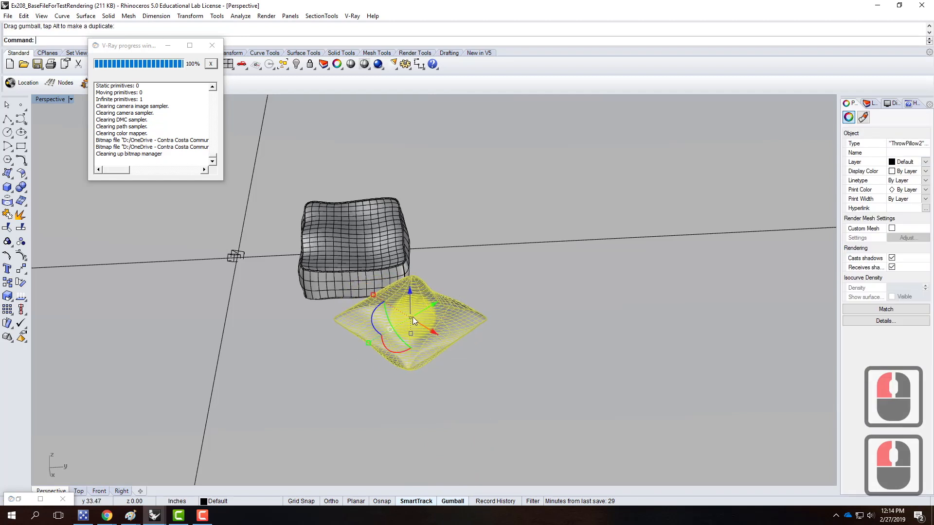
Tilt the throw pillow upright and shift it against the side of the cushion.
{"action": "left_click_drag", "start_coordinate": [384, 344], "coordinate": [407, 372]}
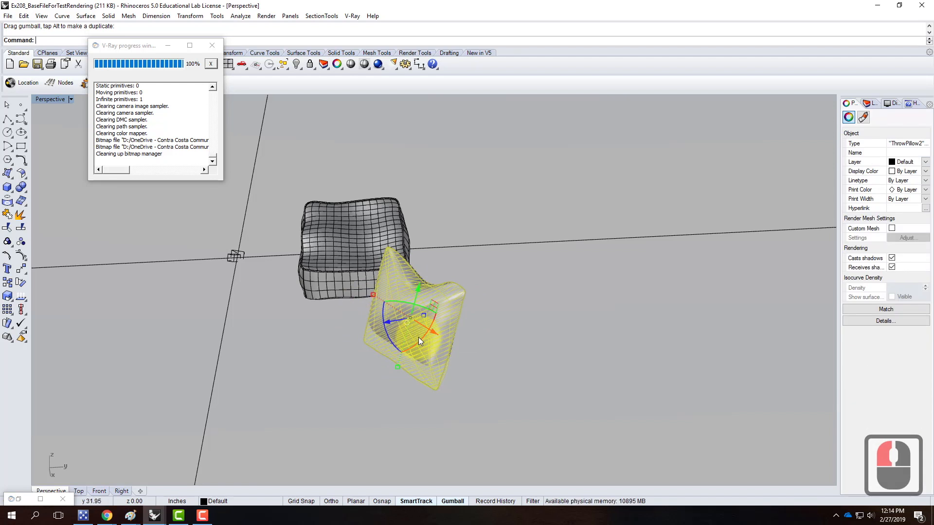
{"action": "left_click_drag", "start_coordinate": [402, 309], "coordinate": [344, 278]}
{"action": "right_click_drag", "start_coordinate": [285, 298], "coordinate": [386, 228]}
{"action": "left_click_drag", "start_coordinate": [361, 258], "coordinate": [368, 285]}
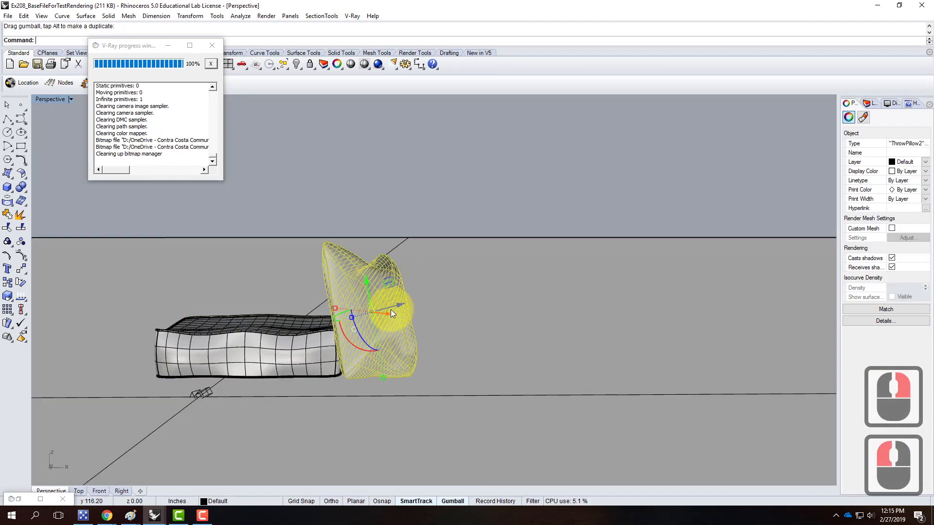
Fine-tune the throw pillow's lean and placement against the cushion, checking it from several sides.
{"action": "right_click_drag", "start_coordinate": [404, 317], "coordinate": [347, 317]}
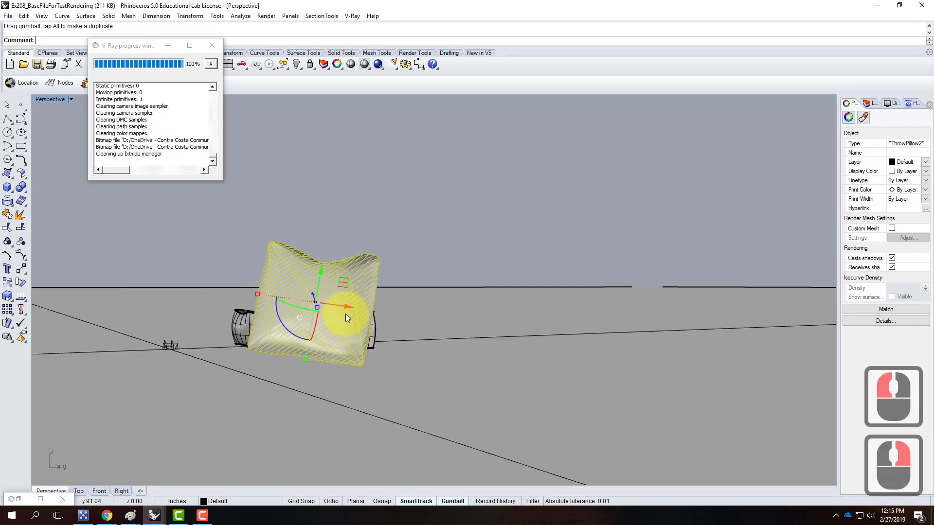
{"action": "left_click_drag", "start_coordinate": [282, 326], "coordinate": [287, 325]}
{"action": "right_click_drag", "start_coordinate": [329, 387], "coordinate": [380, 287]}
{"action": "left_click_drag", "start_coordinate": [343, 281], "coordinate": [342, 278]}
{"action": "right_click_drag", "start_coordinate": [304, 290], "coordinate": [442, 312]}
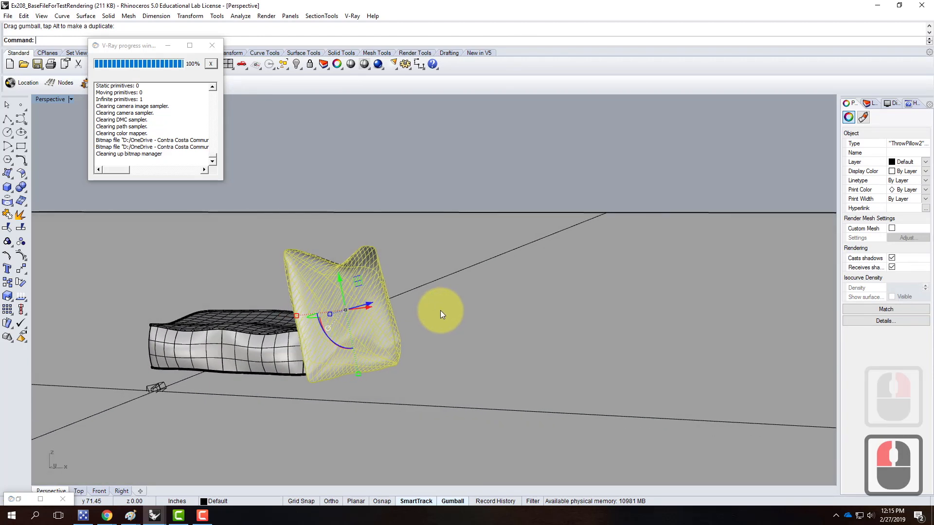
Render the Perspective view of the cushion and leaning pillow with V-Ray, framed closer, and open the frame buffer.
{"action": "scroll", "coordinate": [229, 337], "scroll_direction": "up", "scroll_amount": 2}
{"action": "scroll", "coordinate": [118, 326], "scroll_direction": "up", "scroll_amount": 2}
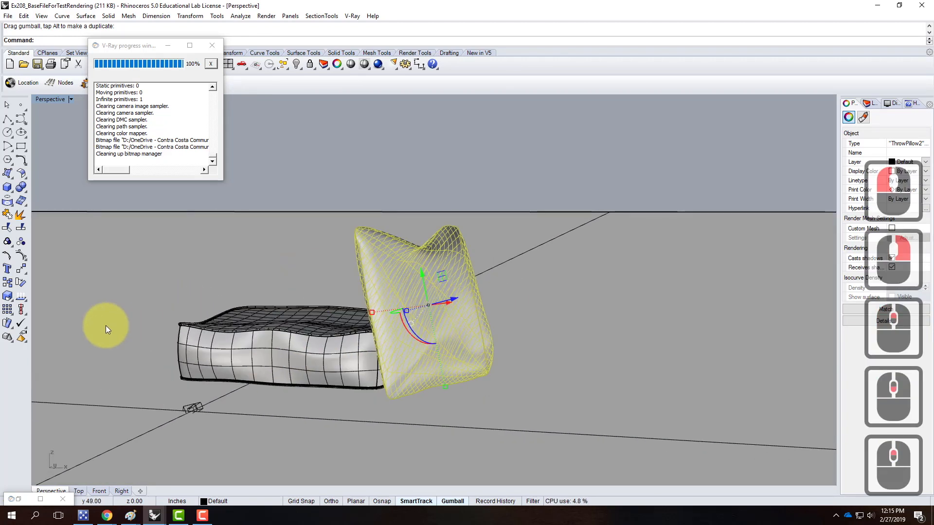
{"action": "scroll", "coordinate": [107, 321], "scroll_direction": "up", "scroll_amount": 2}
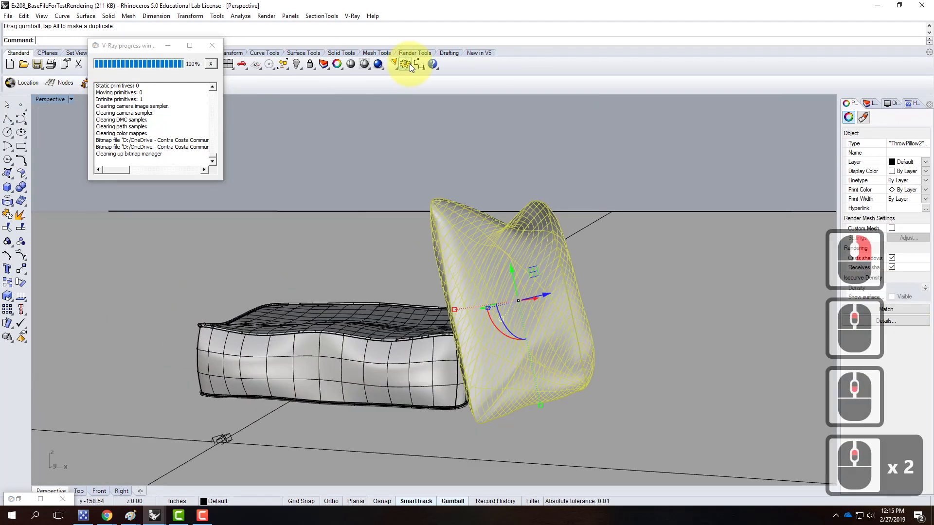
{"action": "left_click", "coordinate": [378, 64]}
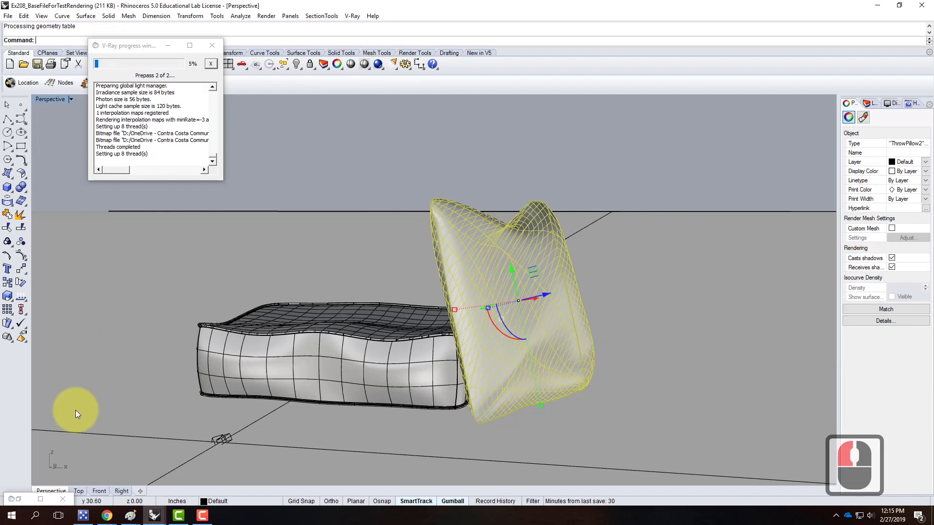
{"action": "left_click", "coordinate": [42, 496]}
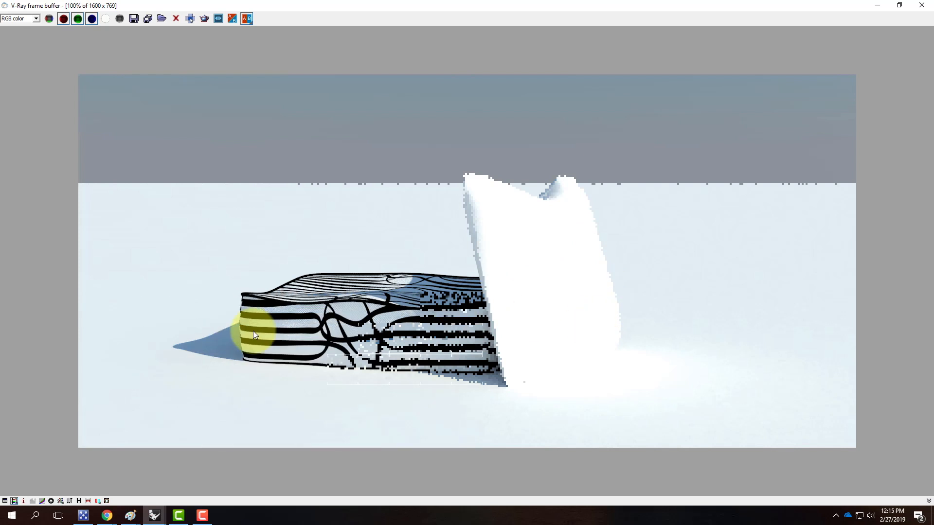
Switch to the ThrowPillow2 file and open the V-Ray material editor.
{"action": "left_click", "coordinate": [154, 520]}
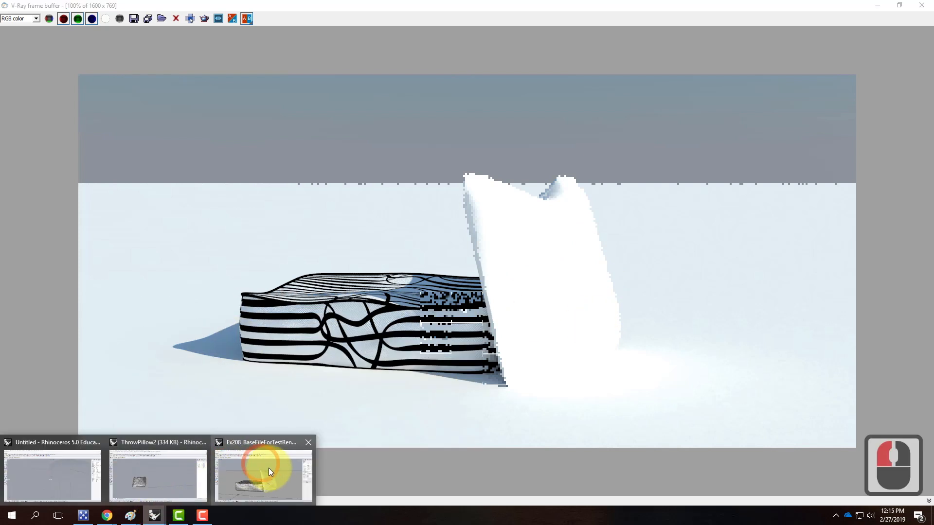
{"action": "left_click", "coordinate": [137, 484]}
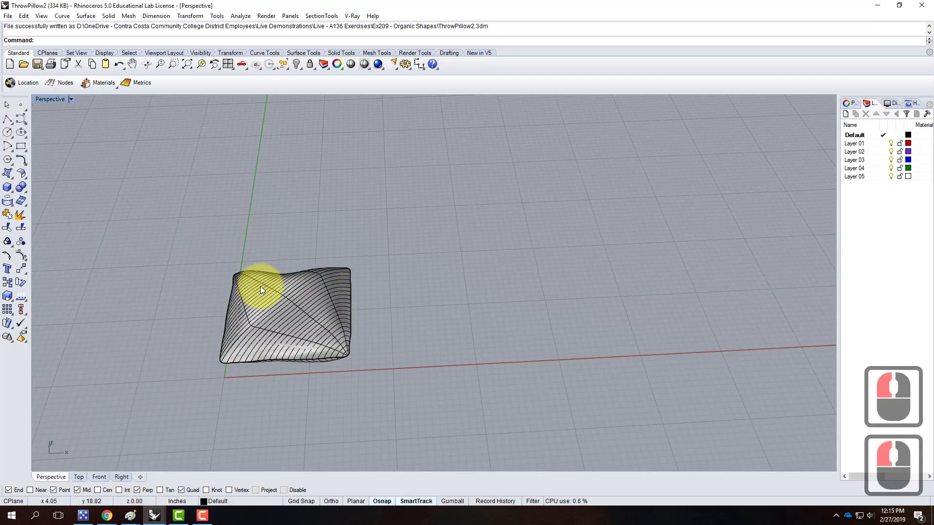
{"action": "left_click", "coordinate": [352, 17]}
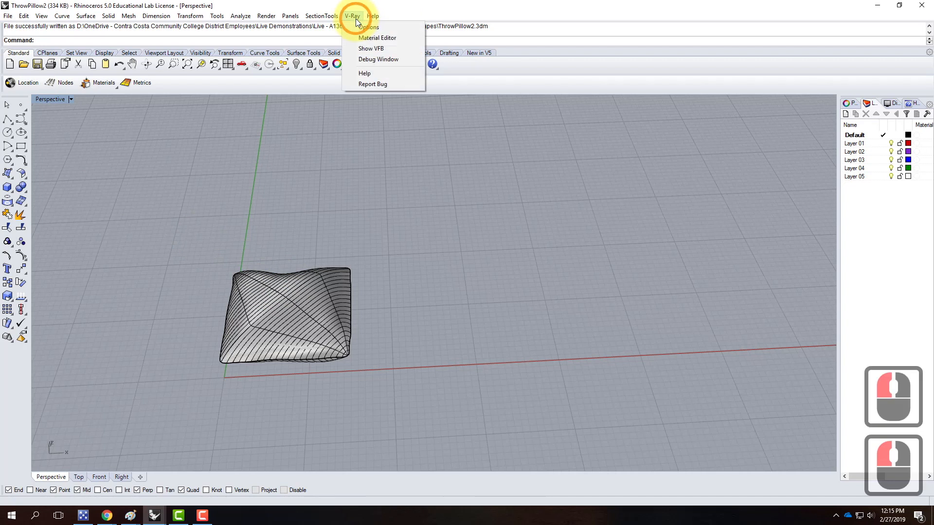
{"action": "left_click", "coordinate": [368, 43]}
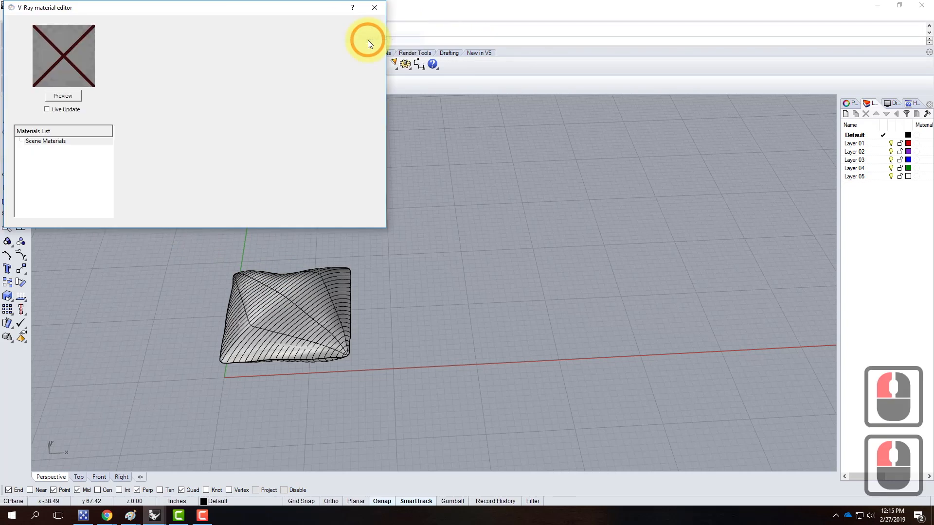
Load the Fabric - Dark Gray Bedding.vismat material from the Fabric folder into the scene materials.
{"action": "right_click", "coordinate": [52, 143]}
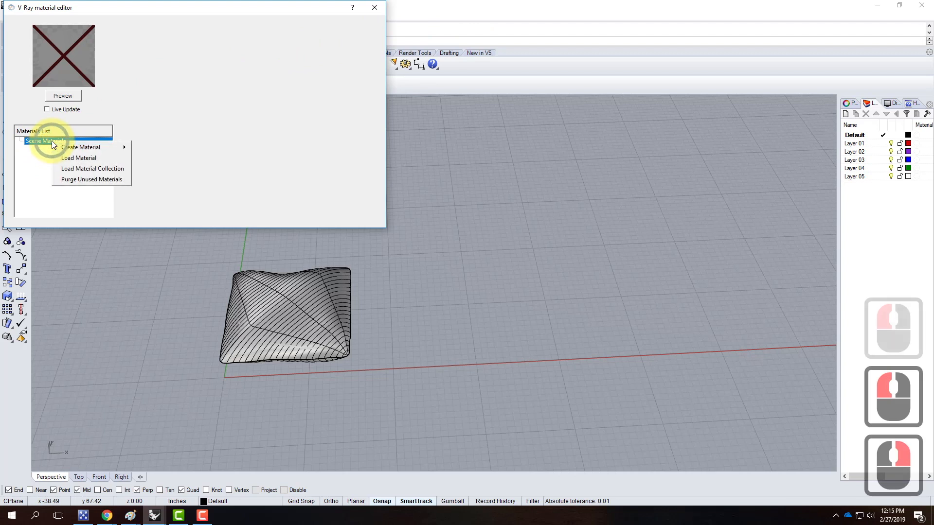
{"action": "left_click", "coordinate": [80, 161]}
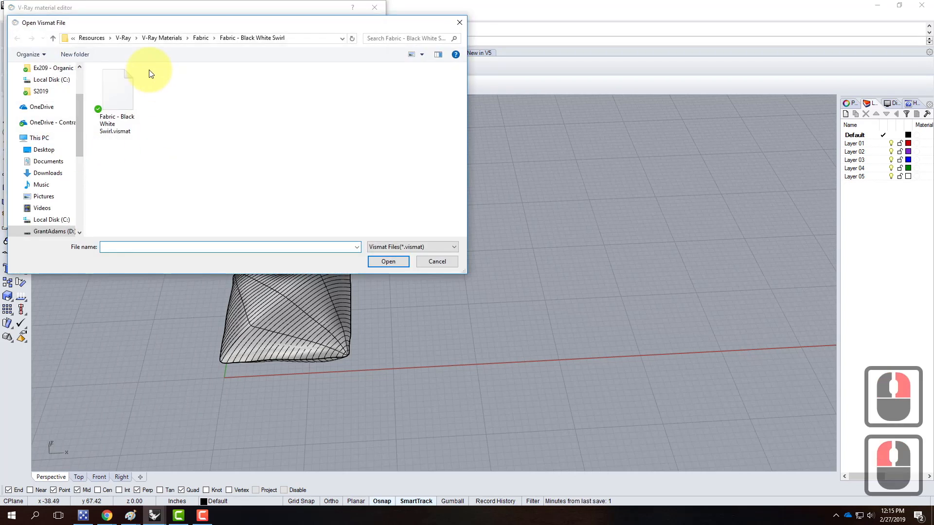
{"action": "left_click", "coordinate": [203, 38]}
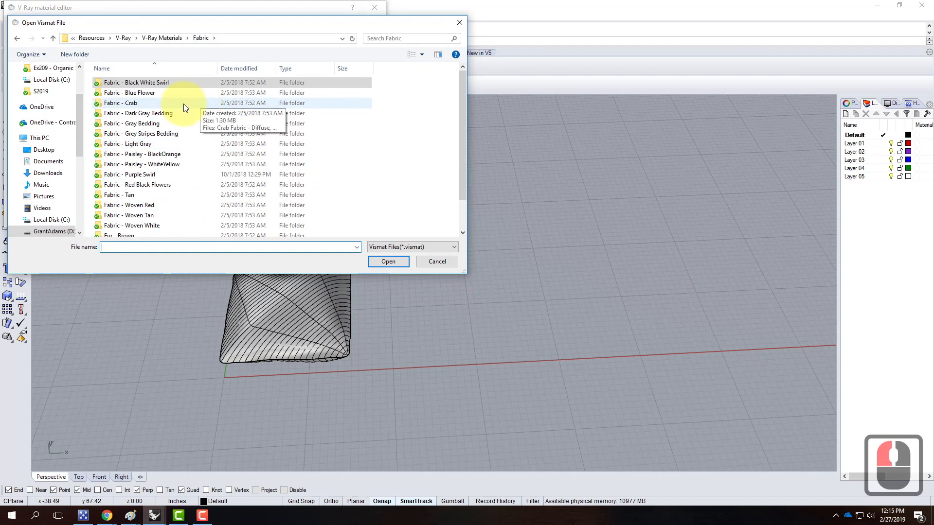
{"action": "left_click", "coordinate": [168, 114]}
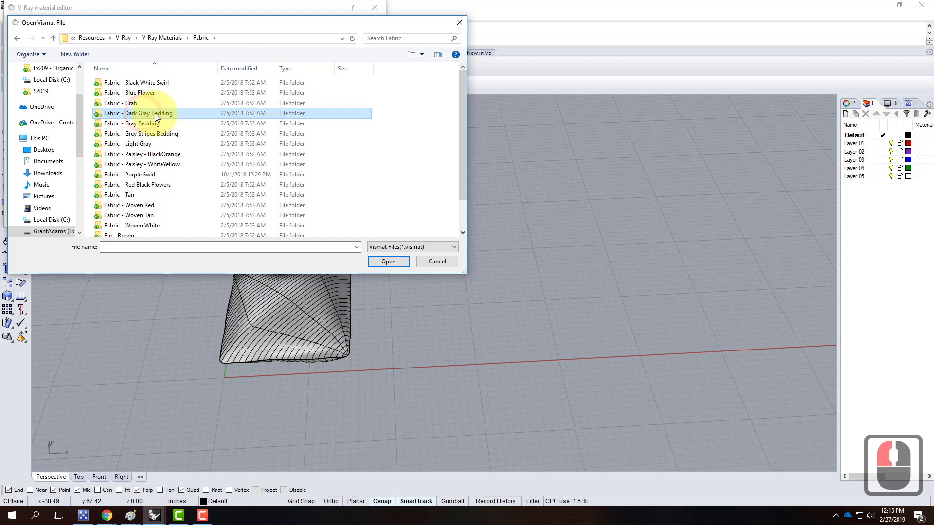
{"action": "left_click", "coordinate": [401, 261]}
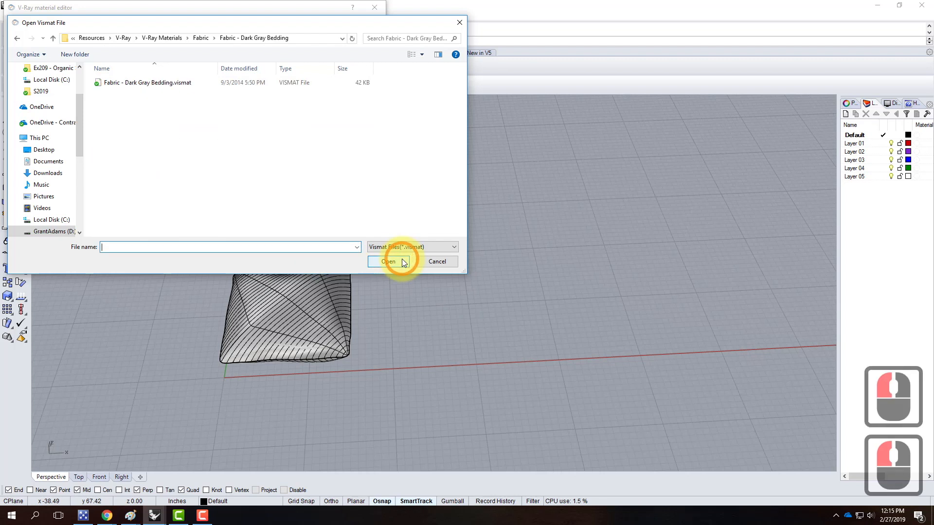
{"action": "left_click", "coordinate": [150, 83]}
{"action": "left_click", "coordinate": [399, 266]}
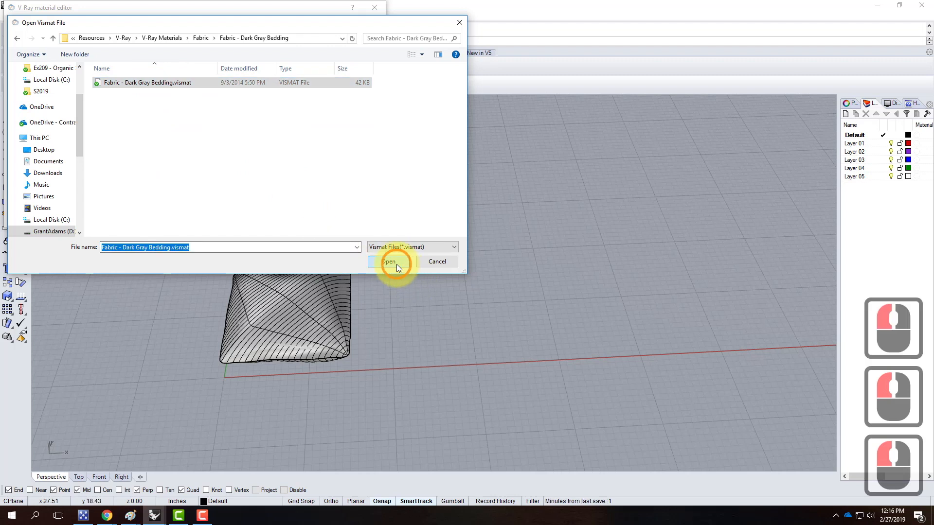
{"action": "left_click", "coordinate": [80, 150]}
{"action": "right_click", "coordinate": [80, 150]}
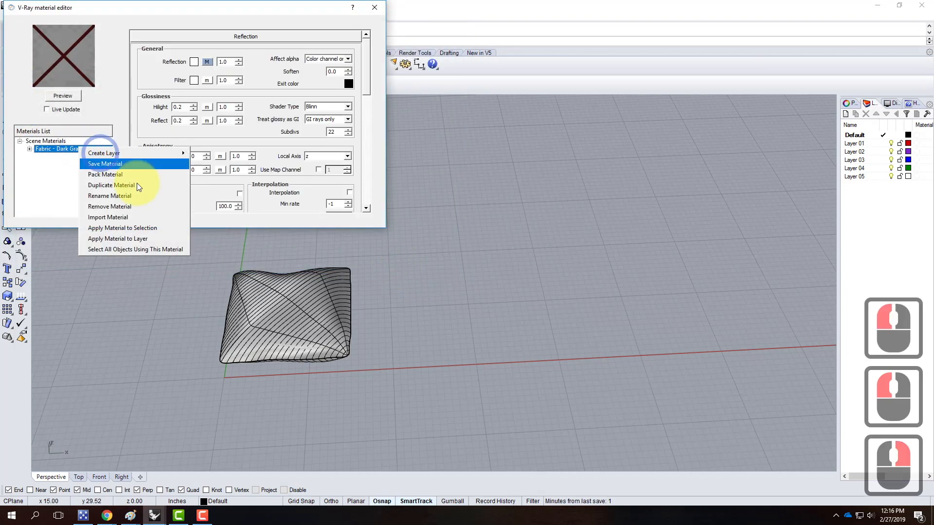
Delete the unused layers Layer 01 through Layer 05, including the stray sublayer under Layer 05.
{"action": "left_click", "coordinate": [856, 144]}
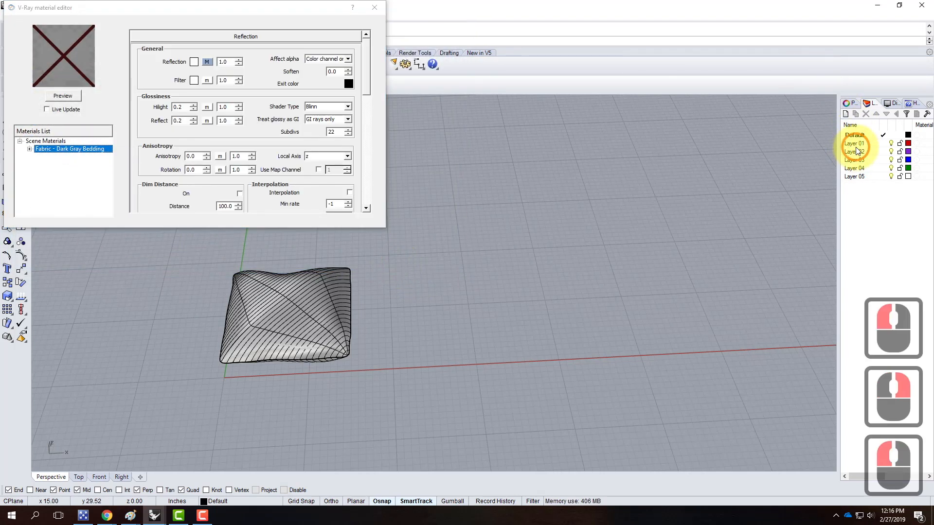
{"action": "left_click", "coordinate": [856, 144]}
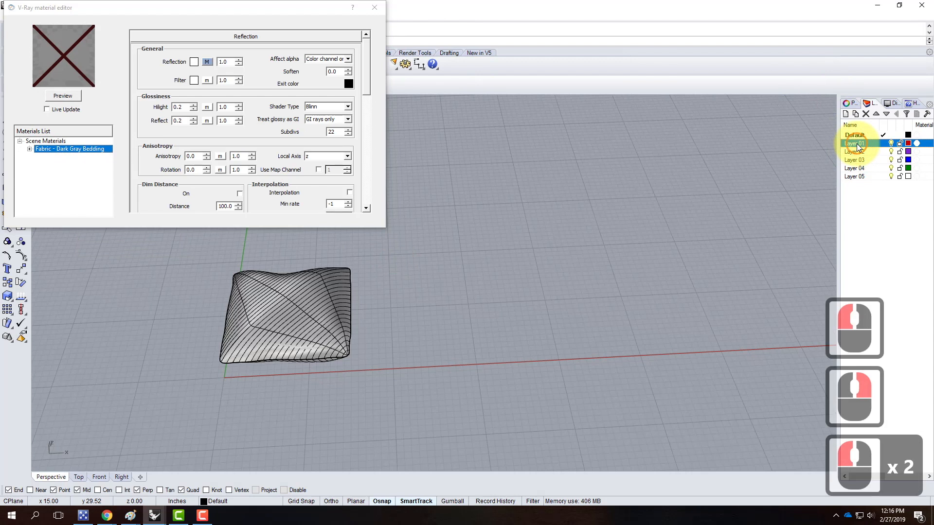
{"action": "left_click", "coordinate": [871, 177], "text": "shift"}
{"action": "left_click", "coordinate": [855, 113]}
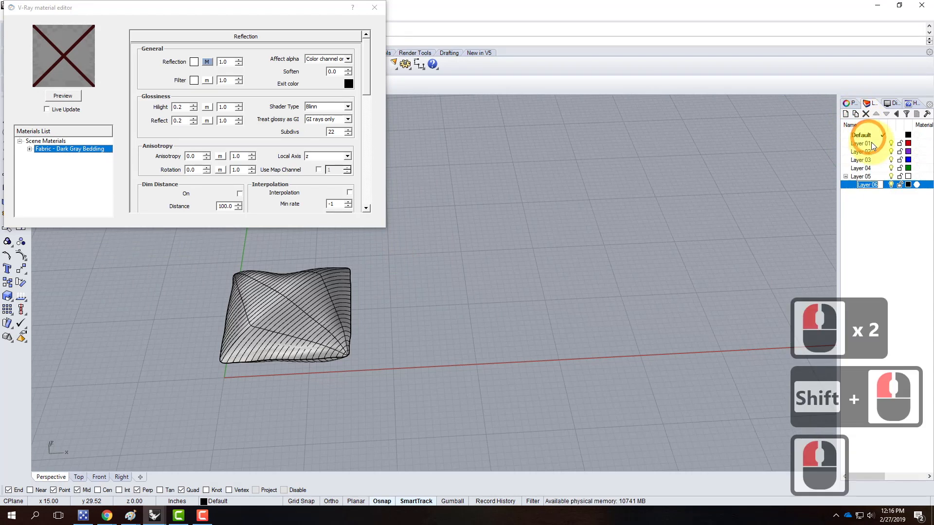
{"action": "left_click", "coordinate": [858, 144]}
{"action": "left_click", "coordinate": [871, 183], "text": "shift"}
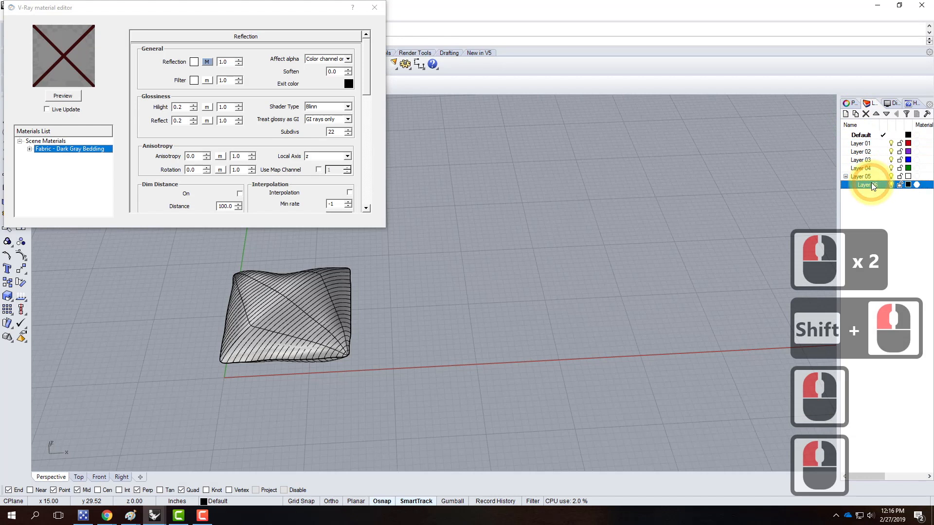
{"action": "double_click", "coordinate": [864, 146], "text": "shift"}
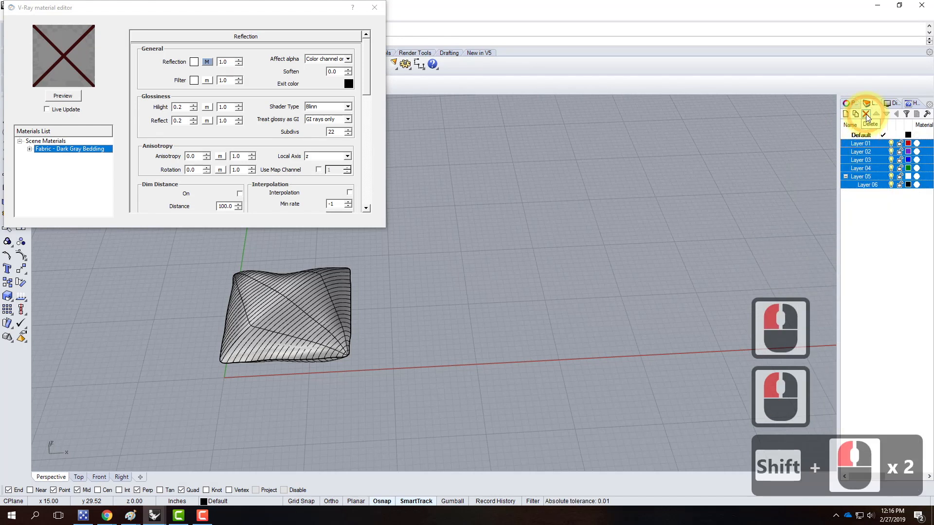
{"action": "left_click", "coordinate": [866, 113]}
Rename the Default layer as Throw Pillow.
{"action": "double_click", "coordinate": [857, 135]}
{"action": "left_click", "coordinate": [807, 132]}
{"action": "type", "text": "Throw Pillow"}
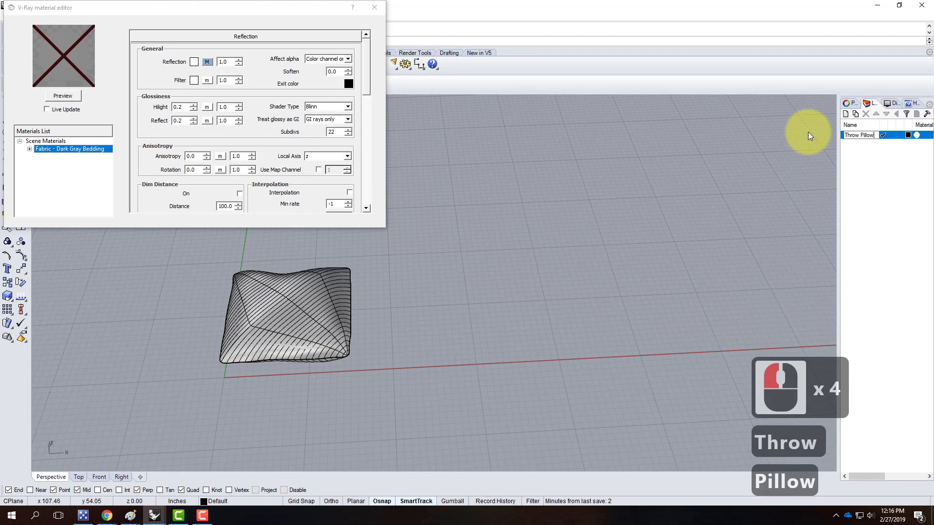
{"action": "left_click", "coordinate": [854, 138]}
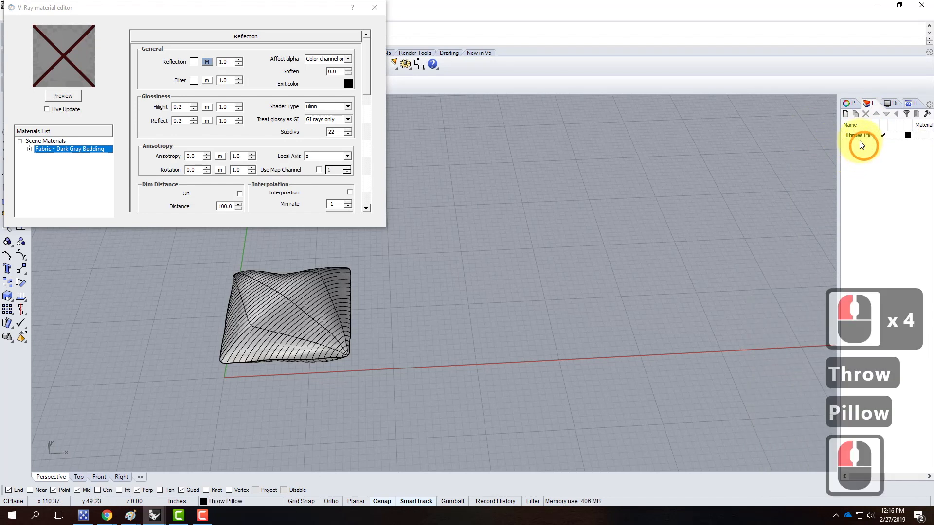
Apply the Fabric - Dark Gray Bedding material to the Throw Pillow layer and close the material editor.
{"action": "right_click", "coordinate": [66, 148]}
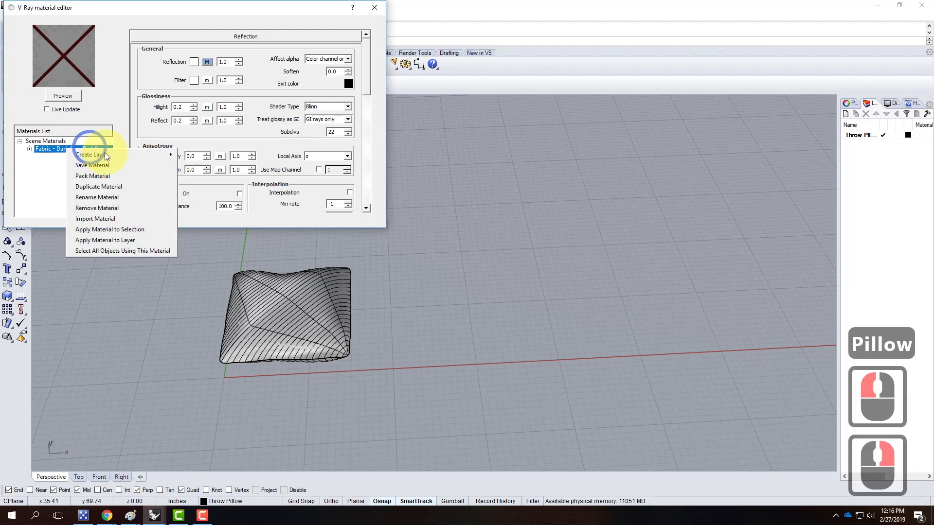
{"action": "left_click", "coordinate": [110, 240]}
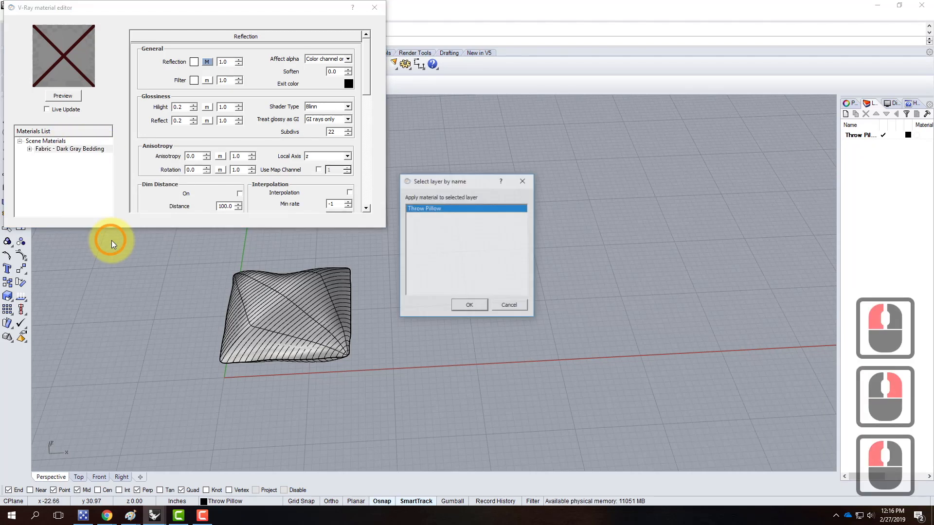
{"action": "left_click", "coordinate": [478, 309]}
{"action": "left_click", "coordinate": [377, 8]}
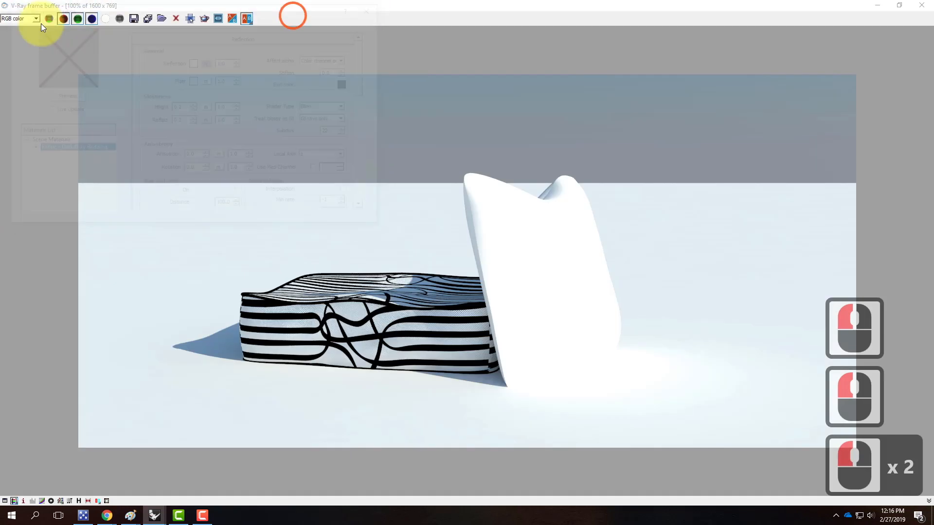
Return to the ThrowPillow2 file and set the Perspective view to Rendered display to check the fabric on the pillow.
{"action": "double_click", "coordinate": [144, 46]}
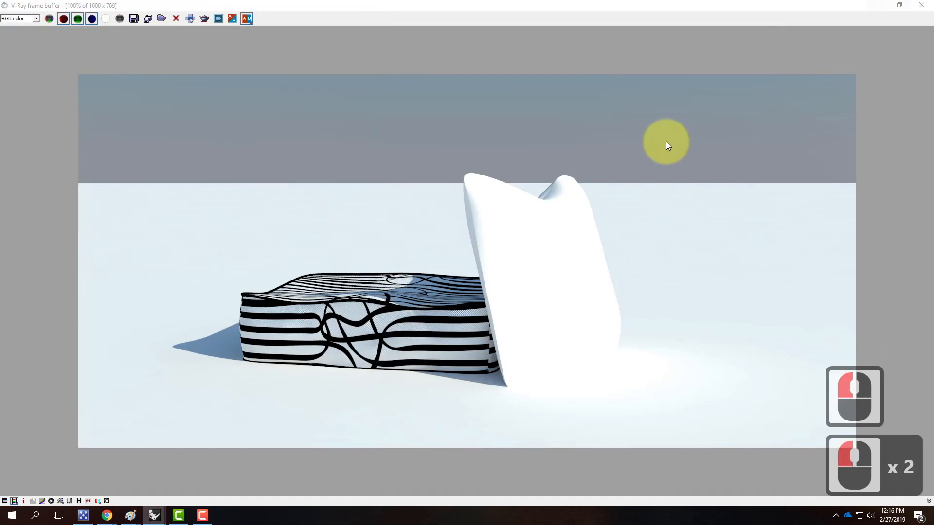
{"action": "left_click", "coordinate": [154, 515]}
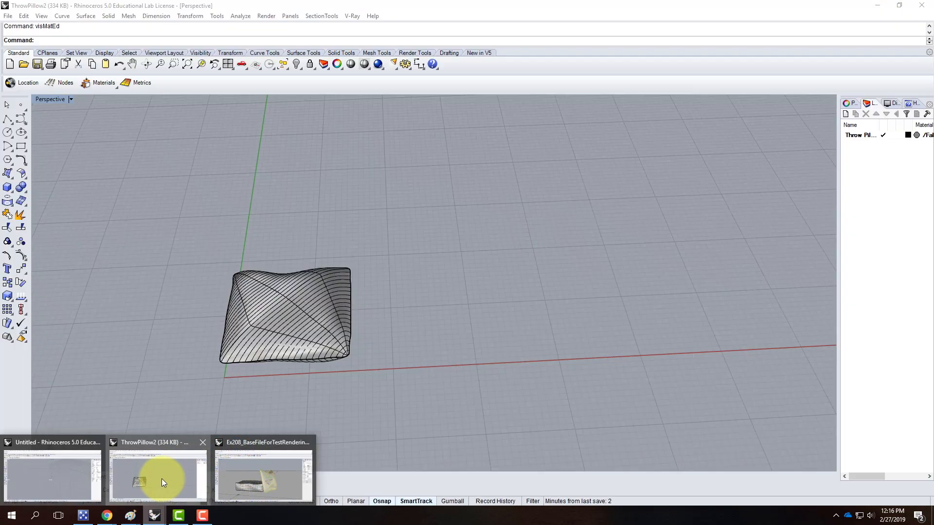
{"action": "left_click", "coordinate": [162, 478]}
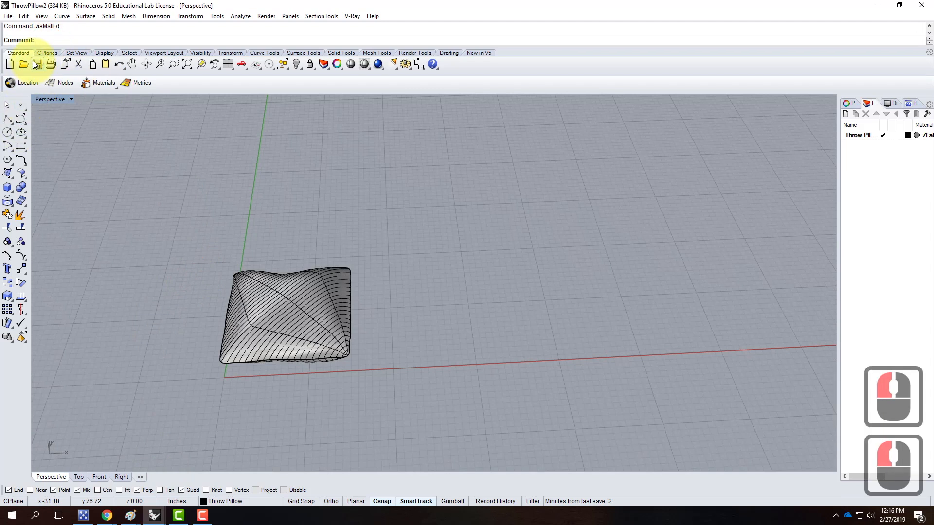
{"action": "left_click", "coordinate": [70, 97]}
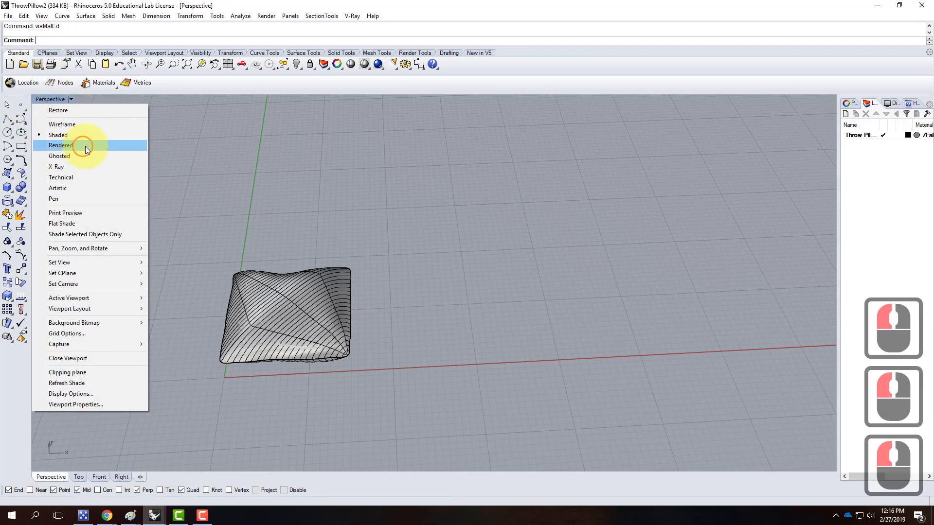
{"action": "left_click", "coordinate": [86, 145]}
{"action": "right_click_drag", "start_coordinate": [355, 347], "coordinate": [287, 236]}
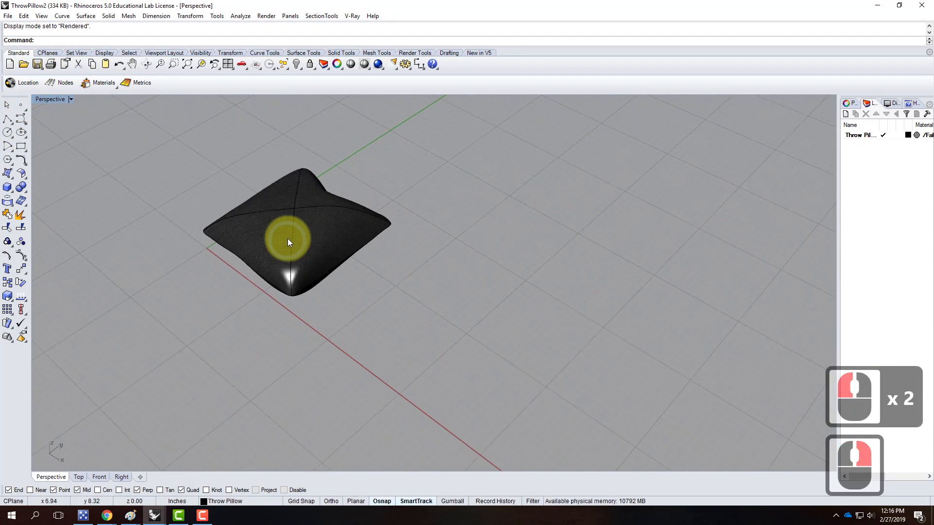
{"action": "scroll", "coordinate": [381, 328], "scroll_direction": "up", "scroll_amount": 6}
{"action": "right_click_drag", "start_coordinate": [380, 327], "coordinate": [501, 294]}
{"action": "scroll", "coordinate": [501, 295], "scroll_direction": "down", "scroll_amount": 3}
{"action": "scroll", "coordinate": [367, 250], "scroll_direction": "up", "scroll_amount": 3}
{"action": "right_click_drag", "start_coordinate": [366, 250], "coordinate": [371, 287]}
Select the pillow's upper surface and apply surface texture mapping to it.
{"action": "left_click", "coordinate": [371, 296]}
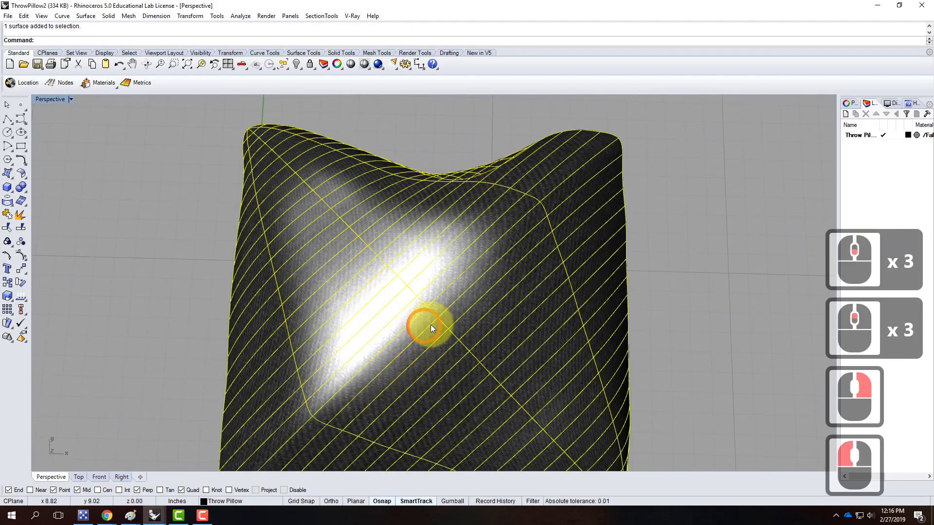
{"action": "right_click_drag", "start_coordinate": [427, 328], "coordinate": [489, 246]}
{"action": "scroll", "coordinate": [333, 188], "scroll_direction": "down", "scroll_amount": 3}
{"action": "scroll", "coordinate": [397, 250], "scroll_direction": "up", "scroll_amount": 3}
{"action": "right_click_drag", "start_coordinate": [423, 273], "coordinate": [358, 267]}
{"action": "right_click_drag", "start_coordinate": [475, 275], "coordinate": [395, 378]}
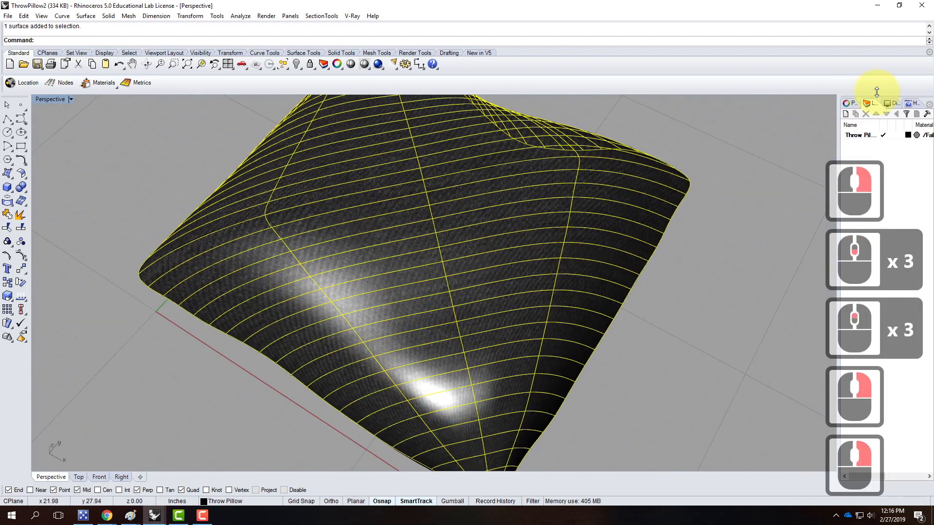
{"action": "left_click", "coordinate": [852, 104]}
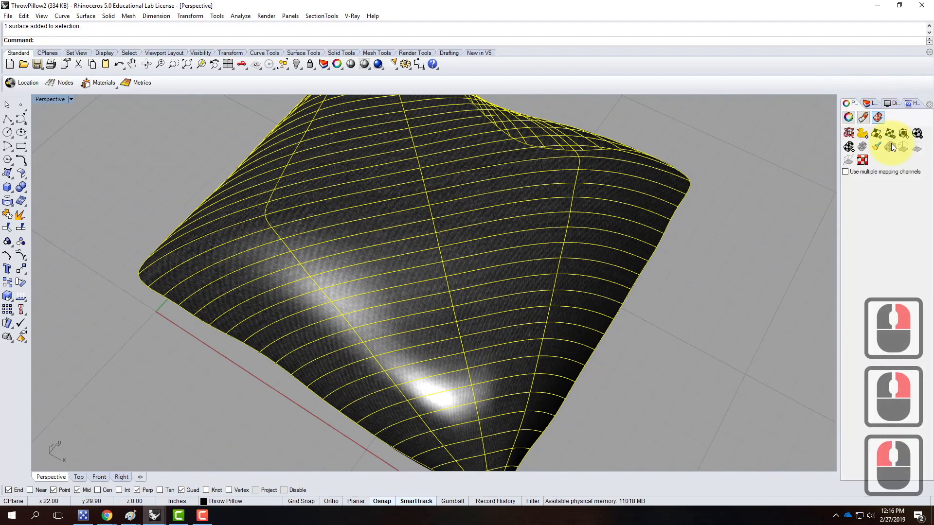
{"action": "left_click", "coordinate": [876, 134]}
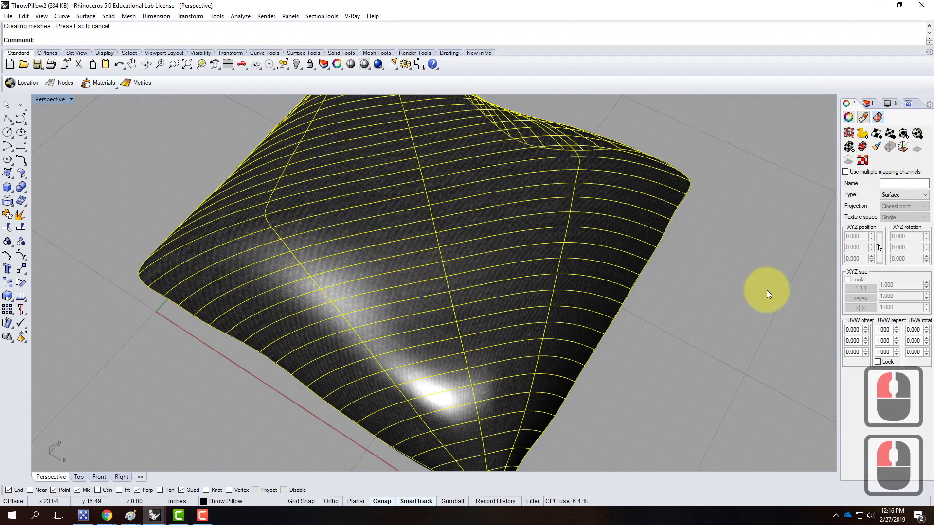
Lock the UVW repeat of the upper surface's mapping and set it to 2.0.
{"action": "left_click", "coordinate": [879, 362]}
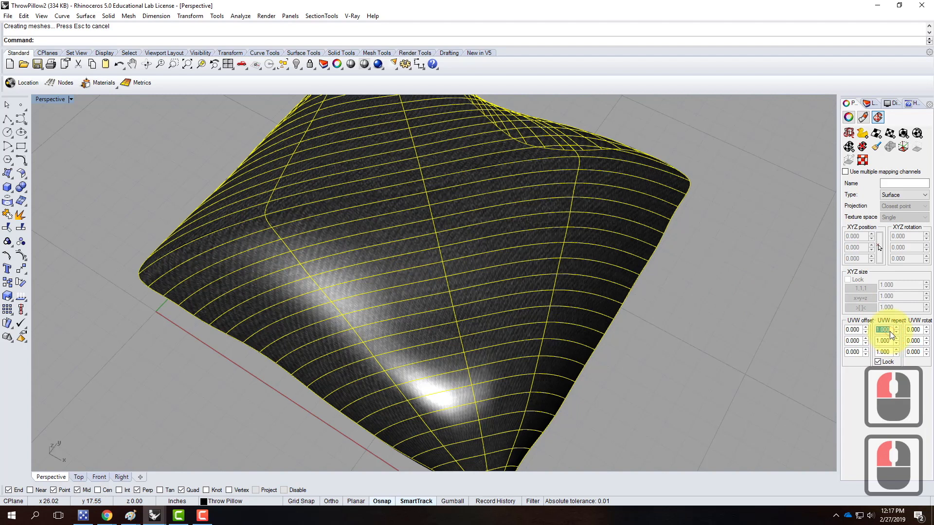
{"action": "double_click", "coordinate": [889, 331]}
{"action": "type", "text": "2.0"}
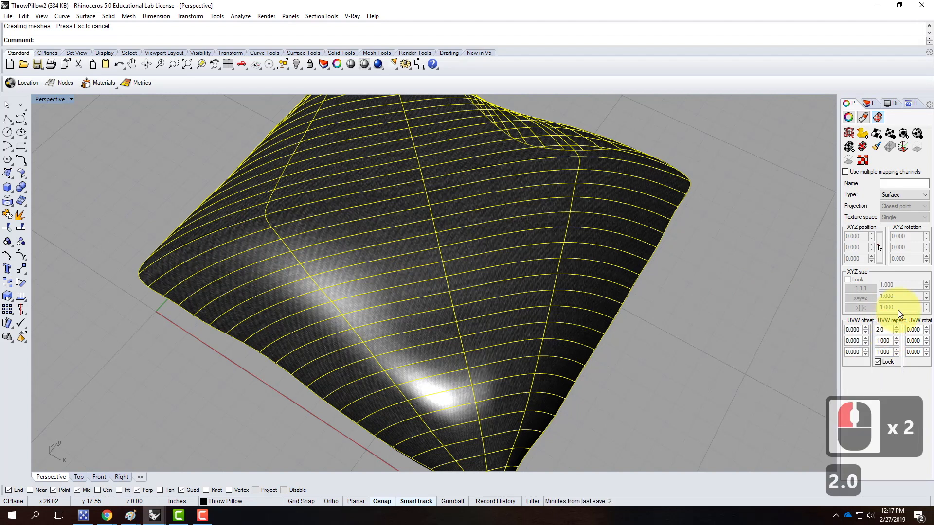
{"action": "key", "text": "Tab"}
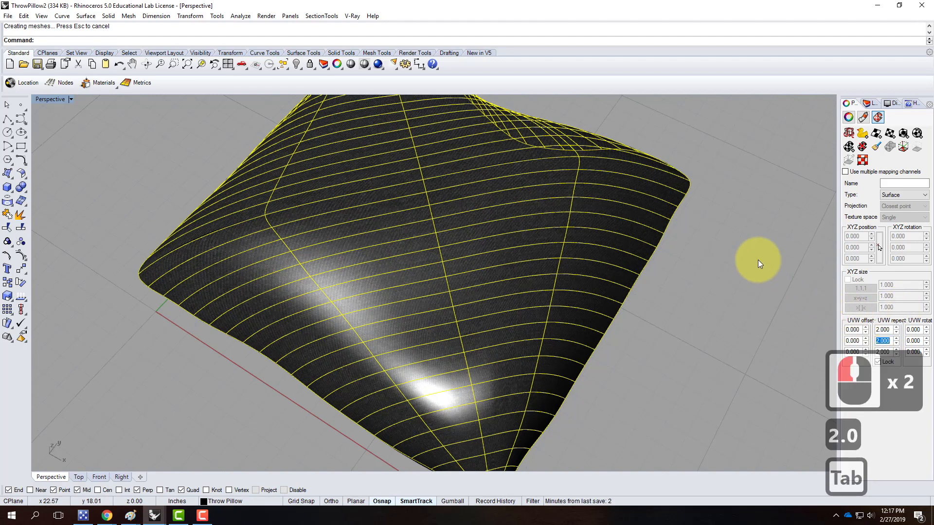
{"action": "left_click", "coordinate": [757, 259]}
{"action": "right_click_drag", "start_coordinate": [474, 296], "coordinate": [517, 272]}
Replace the upper surface's mapping with a planar mapping using the BoundingBox, World and UVW options.
{"action": "left_click", "coordinate": [427, 231]}
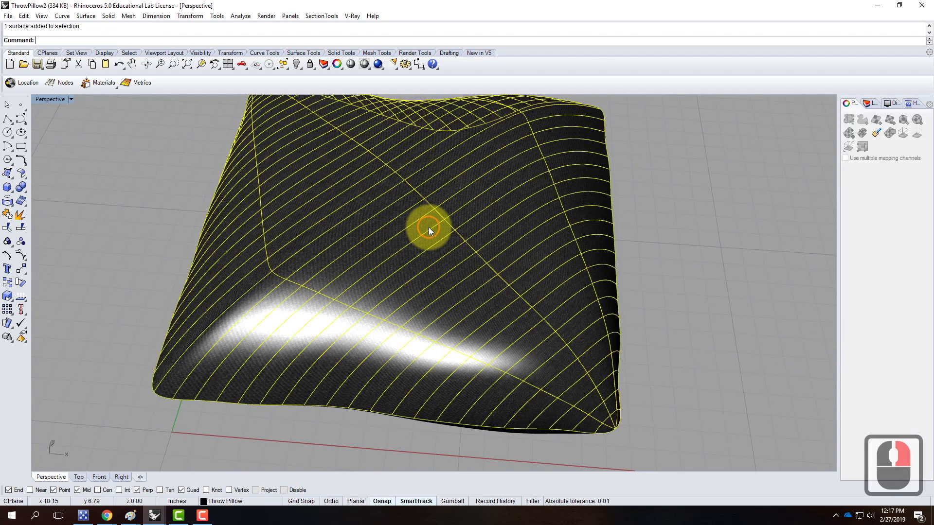
{"action": "left_click", "coordinate": [864, 146]}
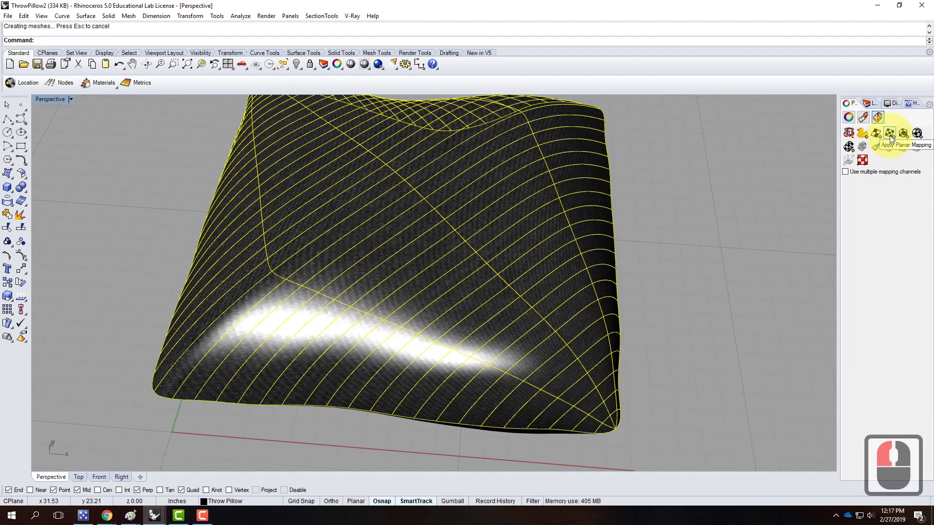
{"action": "left_click", "coordinate": [889, 133]}
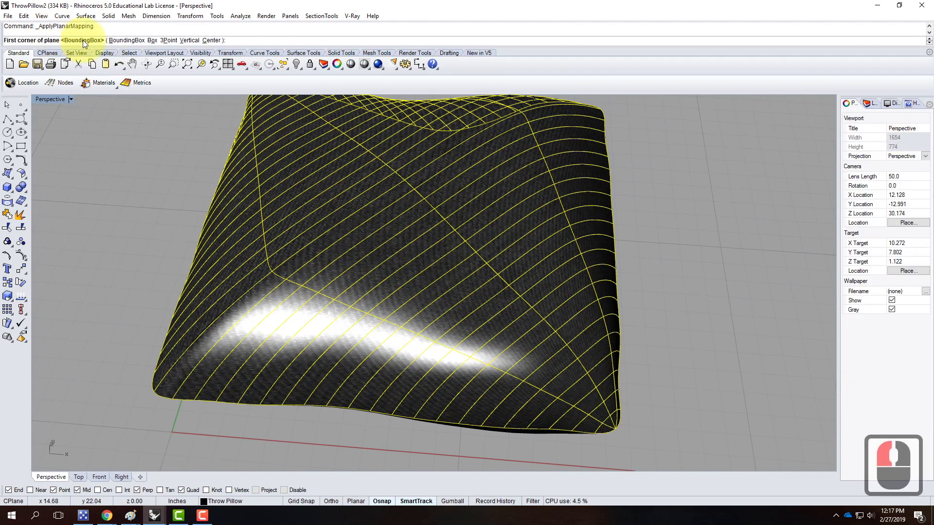
{"action": "left_click", "coordinate": [128, 41]}
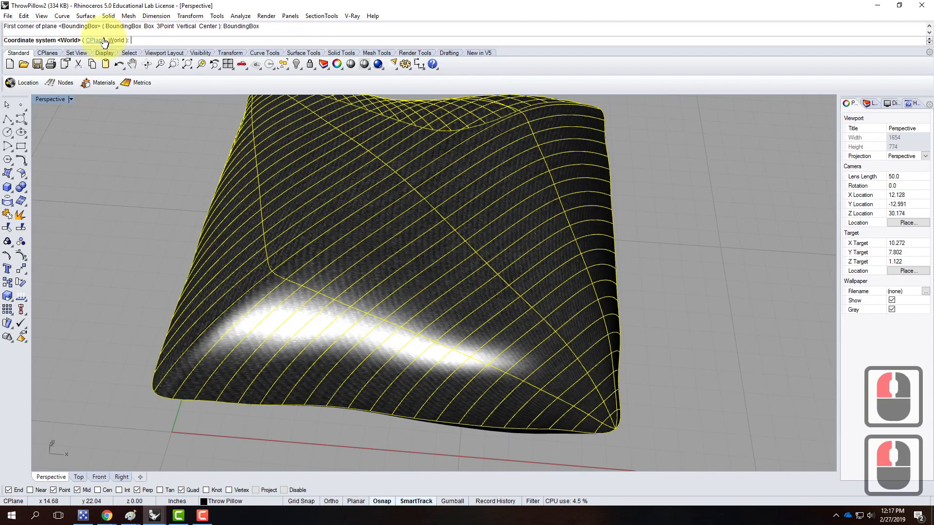
{"action": "left_click", "coordinate": [117, 40]}
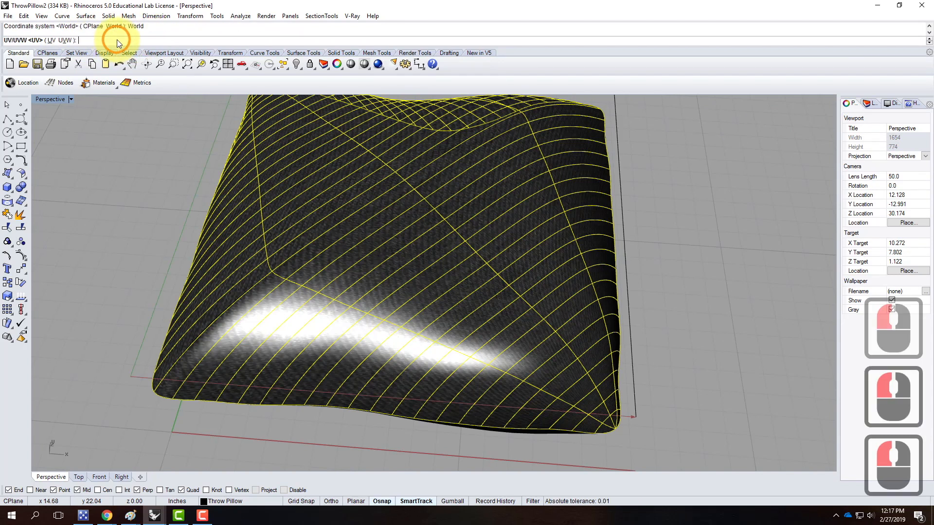
{"action": "left_click", "coordinate": [65, 40]}
{"action": "right_click_drag", "start_coordinate": [486, 240], "coordinate": [486, 276]}
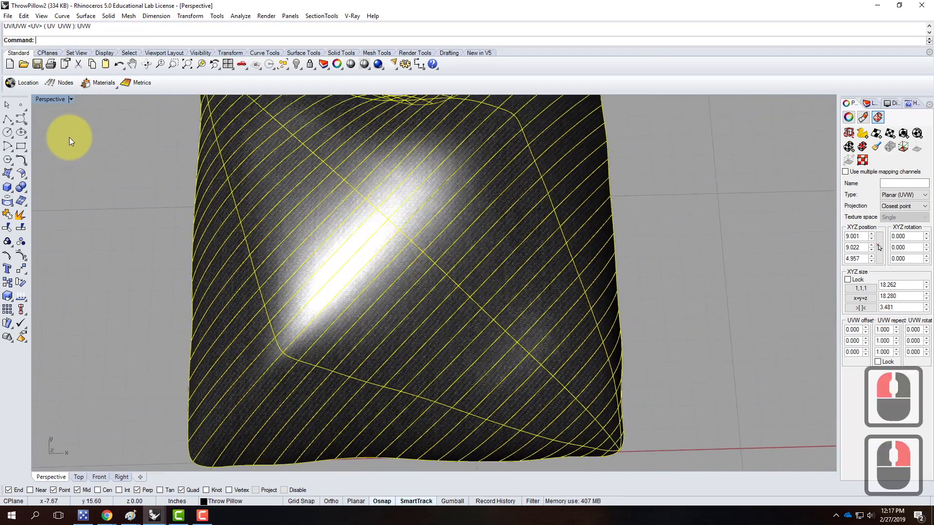
Set the Top view to Rendered display and inspect the planar-mapped fabric weave up close.
{"action": "double_click", "coordinate": [46, 98]}
{"action": "double_click", "coordinate": [39, 99]}
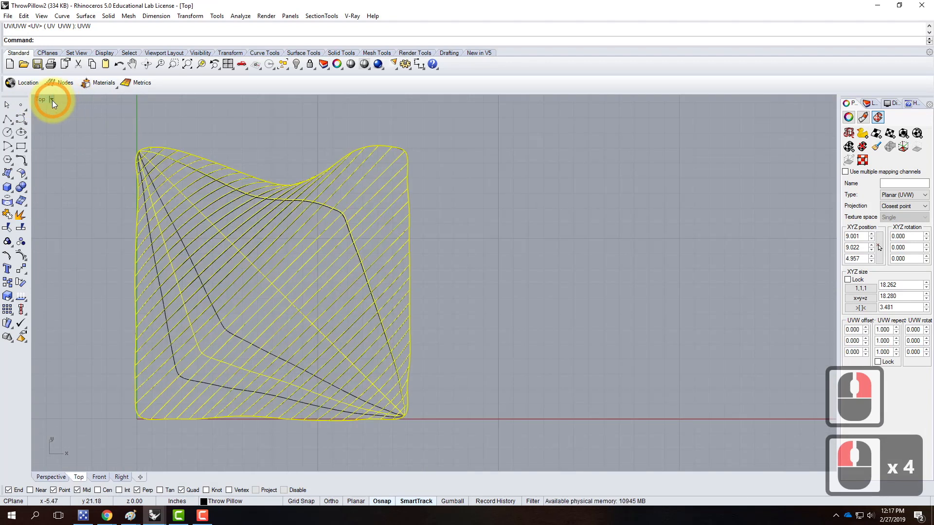
{"action": "left_click", "coordinate": [51, 100]}
{"action": "left_click", "coordinate": [59, 145]}
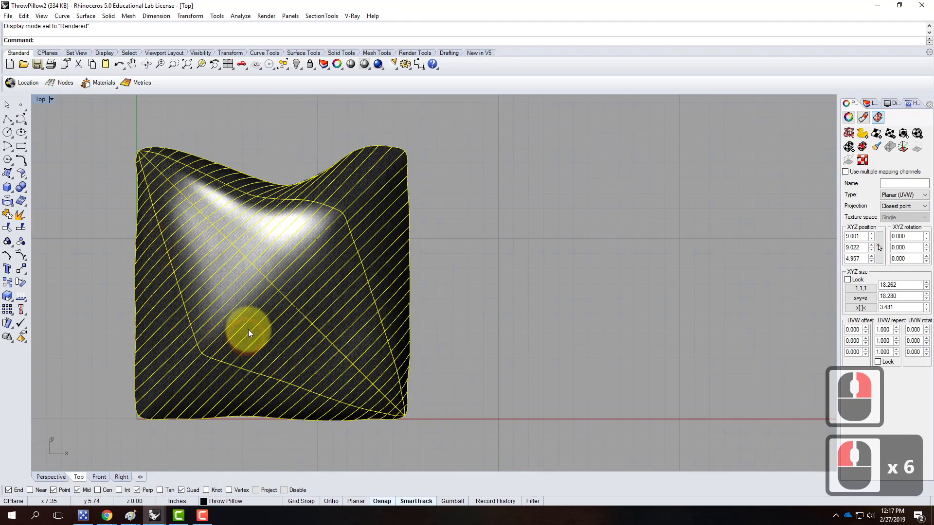
{"action": "scroll", "coordinate": [263, 322], "scroll_direction": "up", "scroll_amount": 4}
{"action": "scroll", "coordinate": [317, 258], "scroll_direction": "down", "scroll_amount": 3}
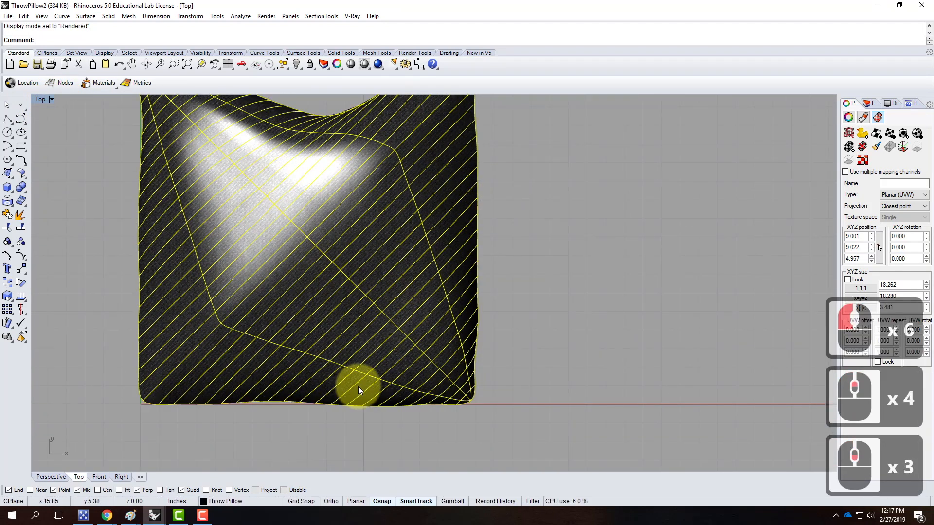
{"action": "scroll", "coordinate": [423, 340], "scroll_direction": "up", "scroll_amount": 2}
{"action": "scroll", "coordinate": [423, 340], "scroll_direction": "up", "scroll_amount": 2}
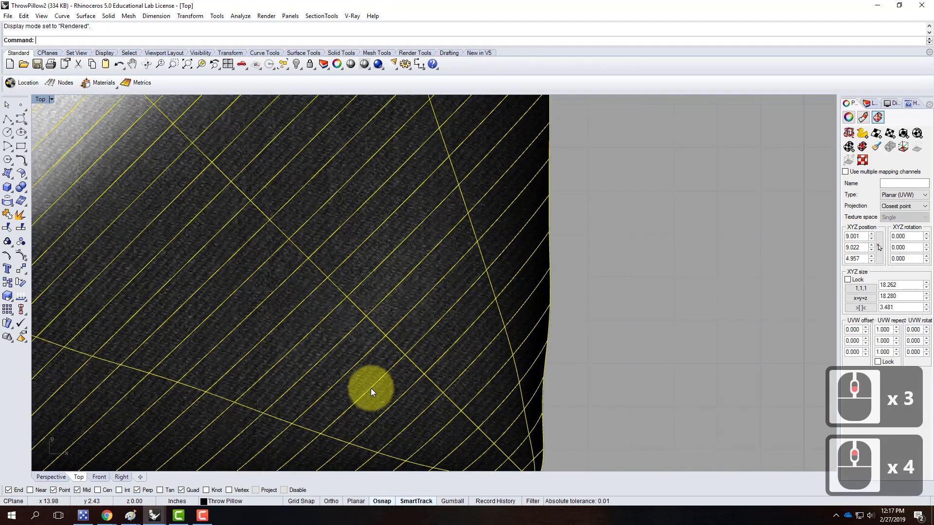
{"action": "scroll", "coordinate": [384, 358], "scroll_direction": "down", "scroll_amount": 3}
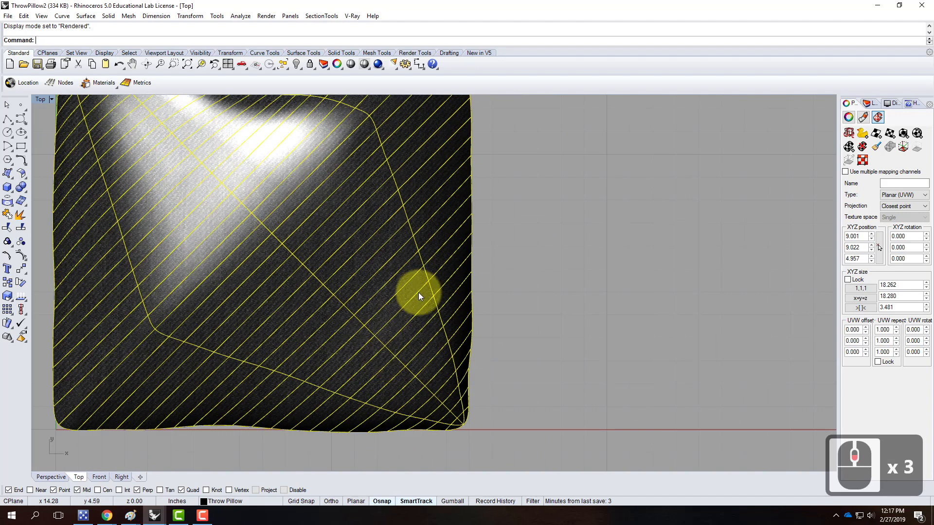
Return to the enlarged Perspective view and examine how the planar mapping runs along the pillow's sides and edges.
{"action": "double_click", "coordinate": [44, 101]}
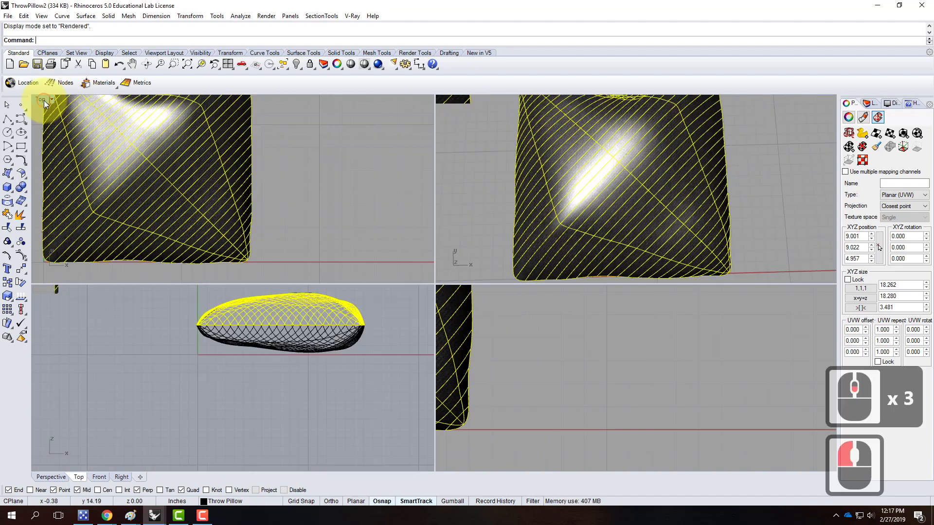
{"action": "left_click", "coordinate": [652, 184]}
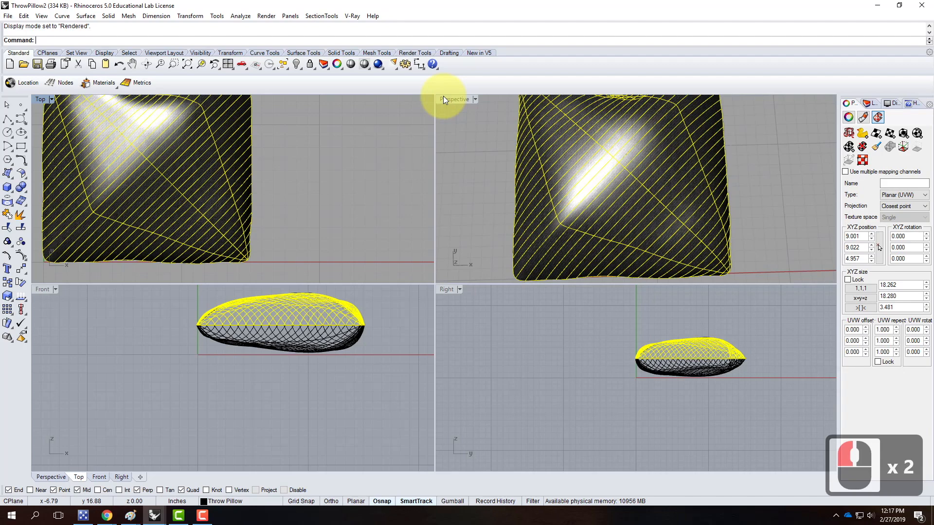
{"action": "double_click", "coordinate": [457, 99]}
{"action": "scroll", "coordinate": [576, 207], "scroll_direction": "up", "scroll_amount": 2}
{"action": "right_click_drag", "start_coordinate": [576, 207], "coordinate": [417, 118]}
{"action": "scroll", "coordinate": [448, 337], "scroll_direction": "up", "scroll_amount": 6}
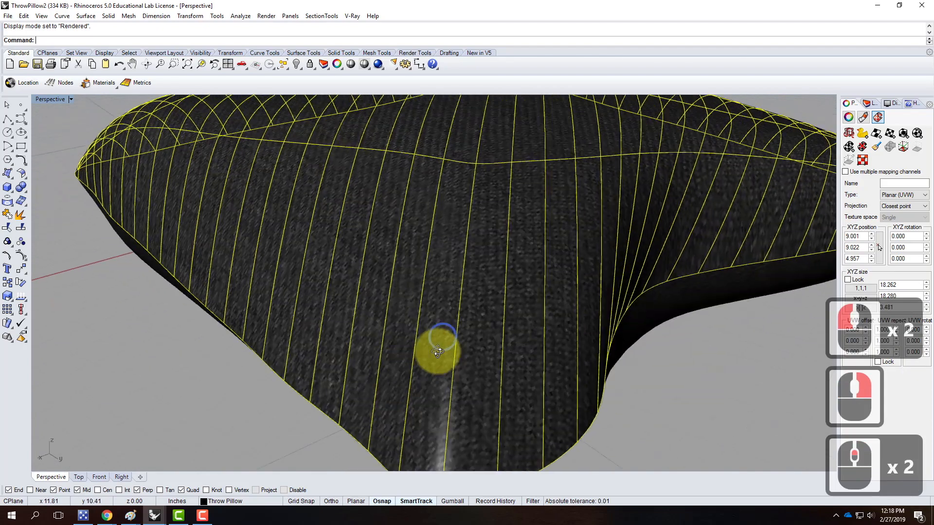
{"action": "right_click_drag", "start_coordinate": [438, 384], "coordinate": [446, 187]}
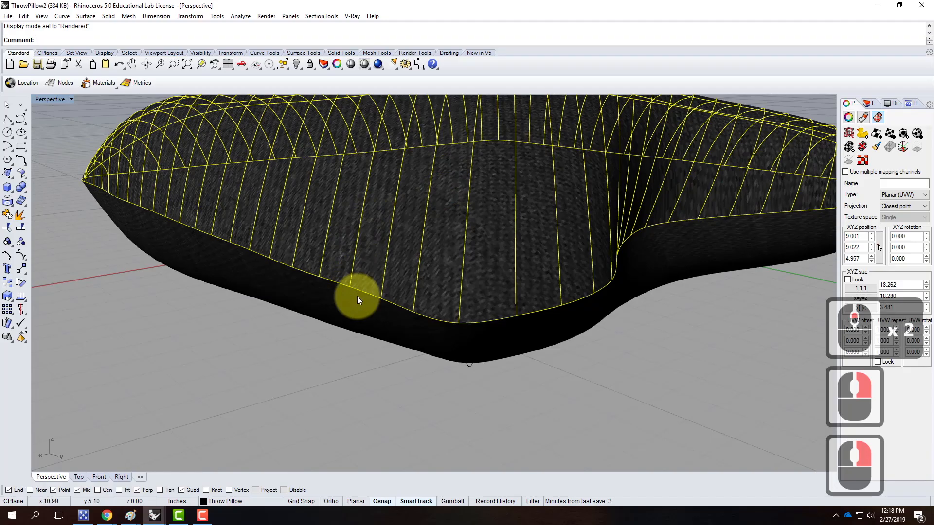
{"action": "right_click_drag", "start_coordinate": [364, 312], "coordinate": [576, 254]}
{"action": "scroll", "coordinate": [368, 294], "scroll_direction": "down", "scroll_amount": 4}
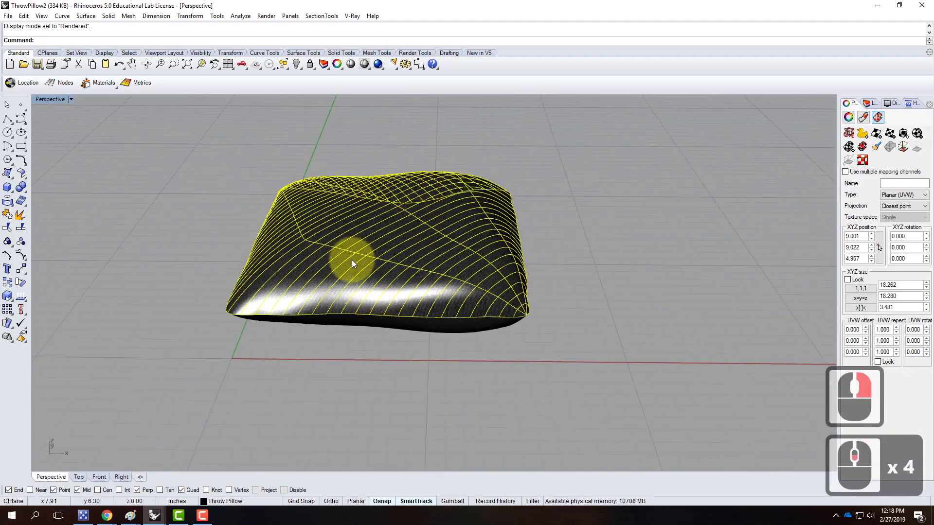
Delete the planar mapping from the pillow's upper surface.
{"action": "left_click", "coordinate": [213, 134]}
{"action": "left_click_drag", "start_coordinate": [213, 134], "coordinate": [561, 378]}
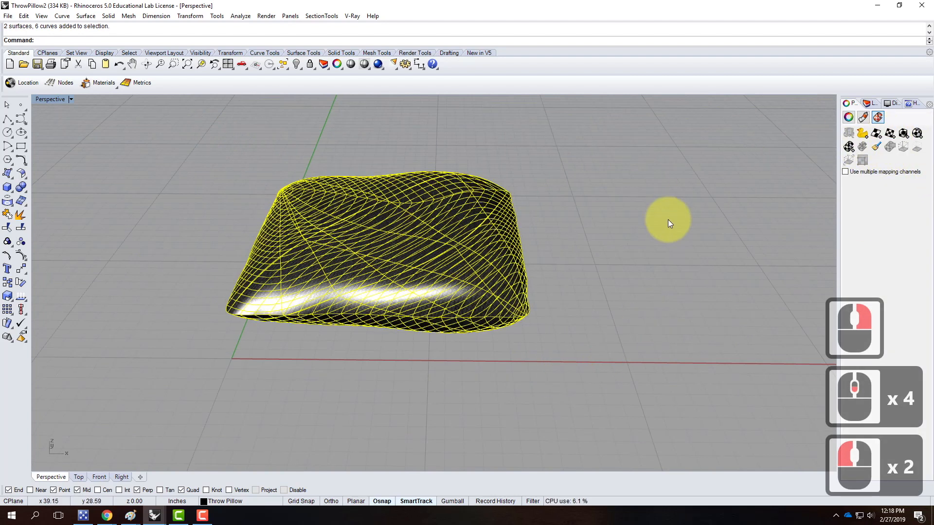
{"action": "left_click", "coordinate": [558, 209]}
{"action": "left_click", "coordinate": [462, 218]}
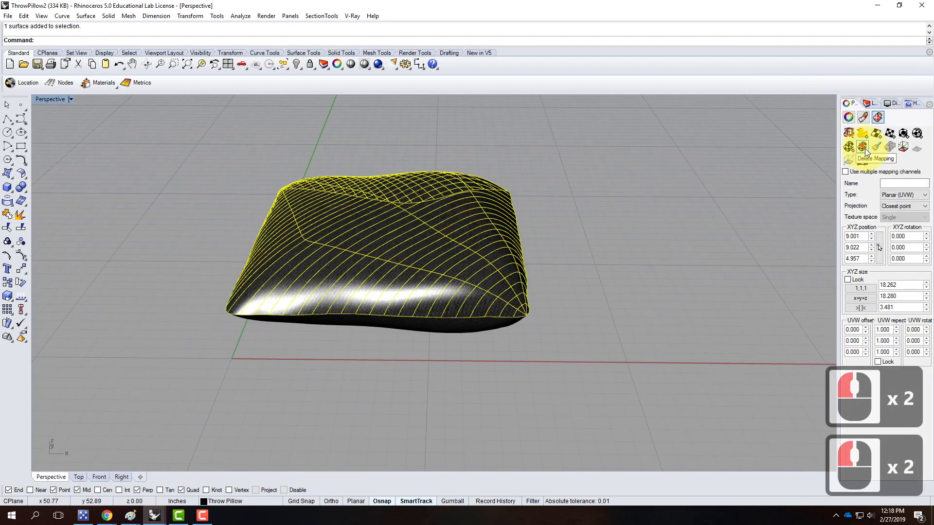
{"action": "left_click", "coordinate": [862, 147]}
{"action": "left_click", "coordinate": [515, 159]}
Apply surface mapping to the whole pillow with the UVW repeat locked and set to 1.5.
{"action": "left_click_drag", "start_coordinate": [189, 130], "coordinate": [585, 355]}
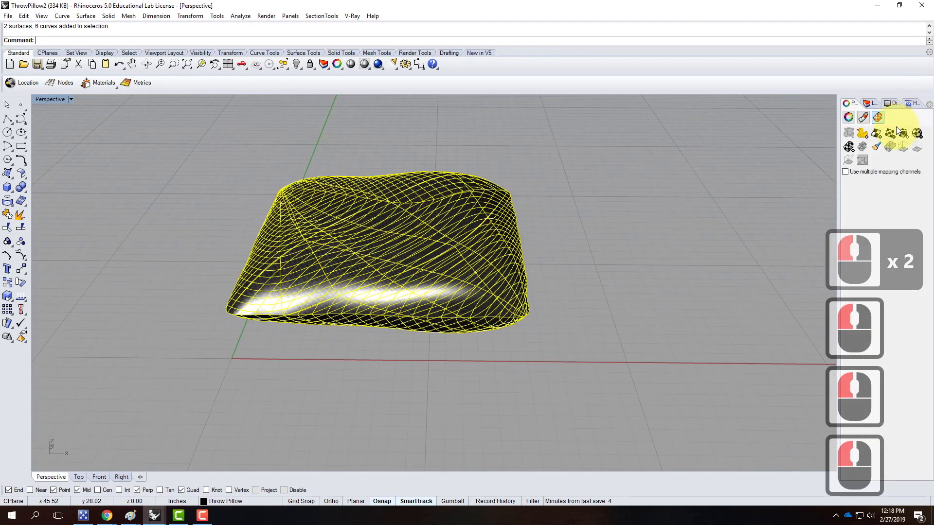
{"action": "left_click", "coordinate": [877, 134]}
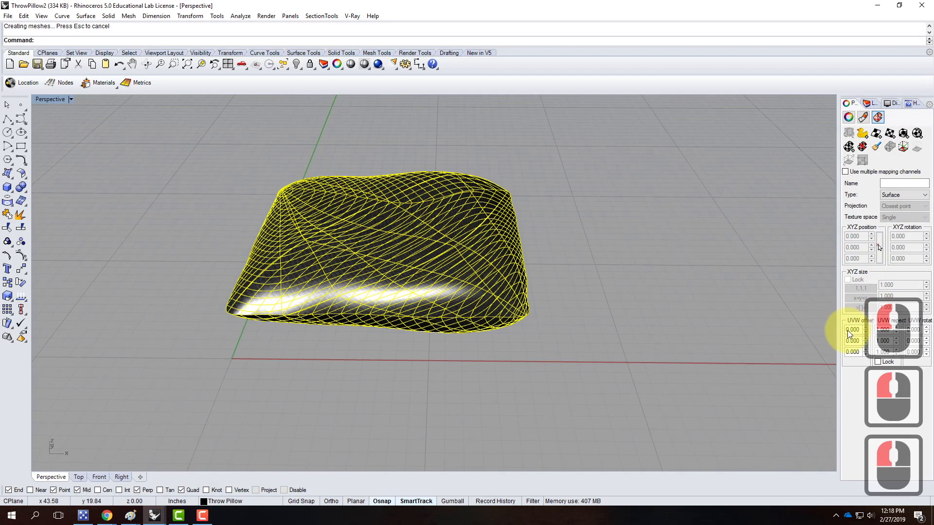
{"action": "left_click", "coordinate": [886, 362]}
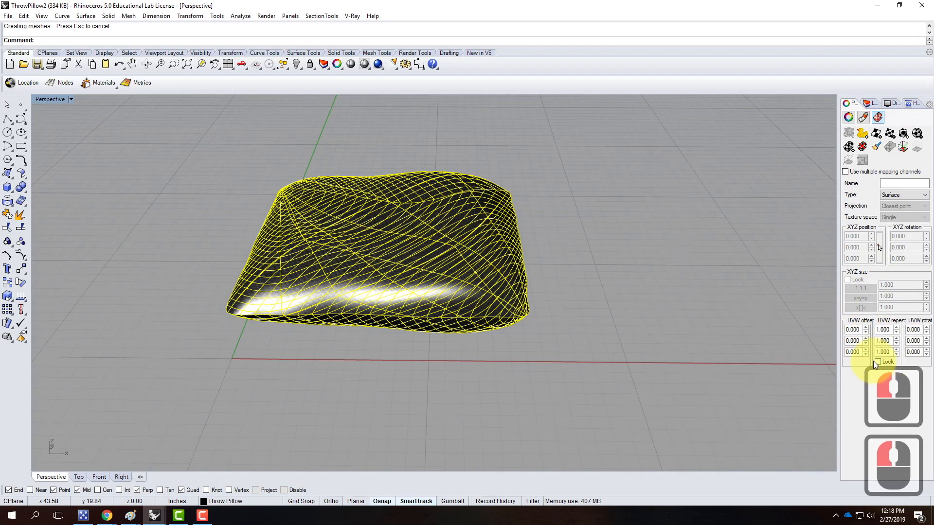
{"action": "double_click", "coordinate": [883, 329]}
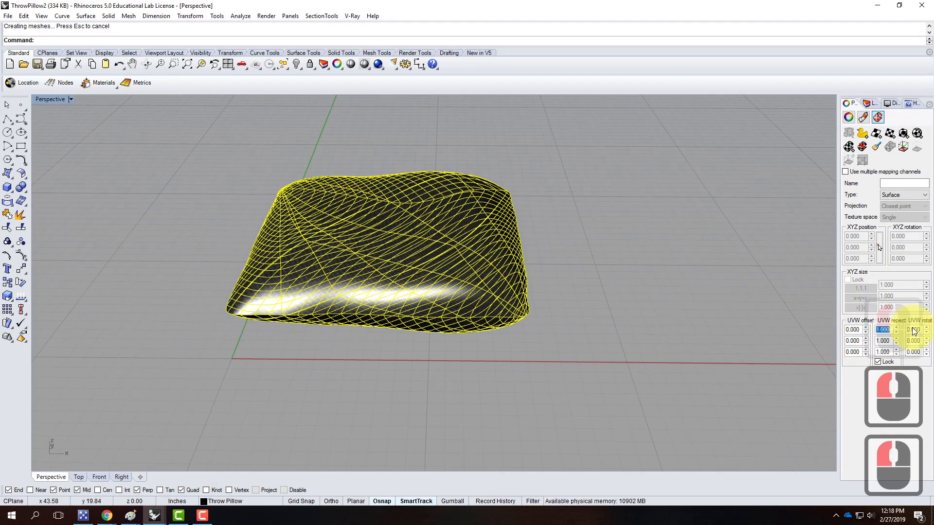
{"action": "type", "text": "1.5"}
{"action": "key", "text": "Tab"}
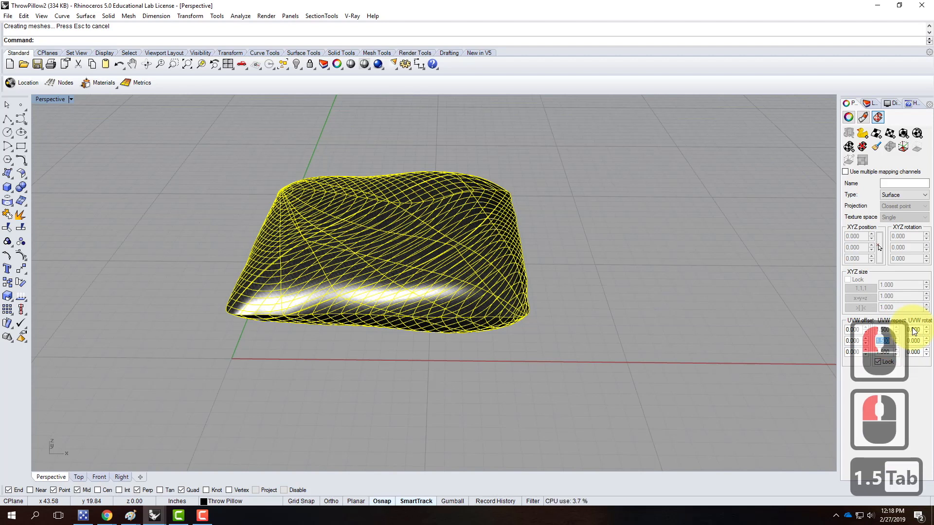
{"action": "left_click", "coordinate": [608, 258]}
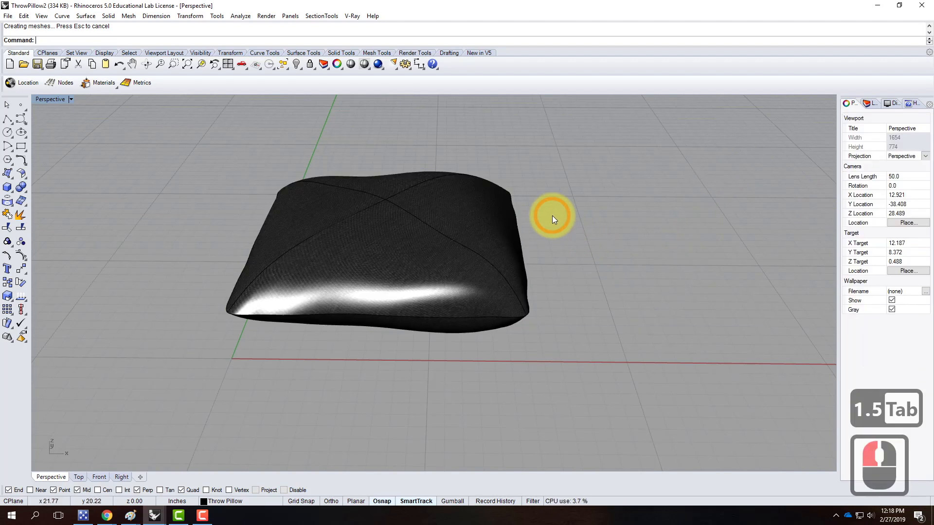
Set the locked UVW repeat of the whole pillow's surface mapping to 2.0.
{"action": "left_click_drag", "start_coordinate": [211, 135], "coordinate": [537, 394]}
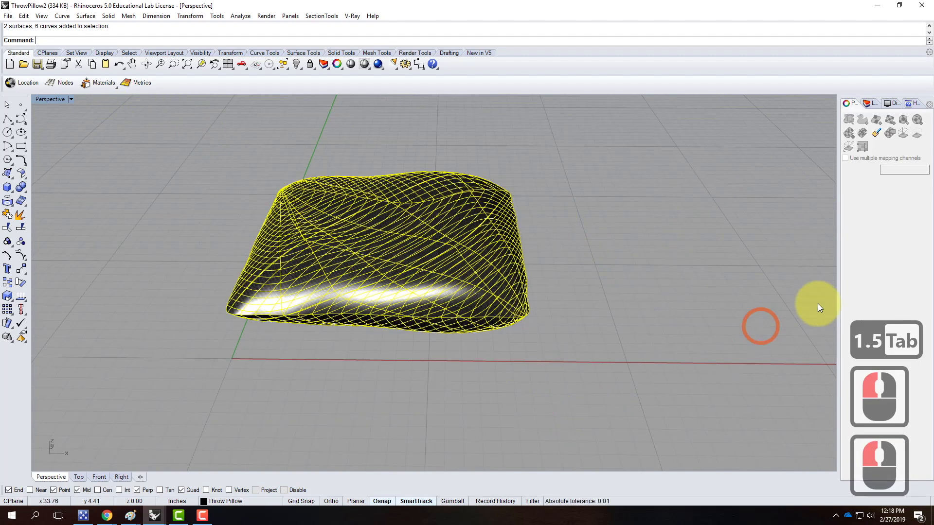
{"action": "double_click", "coordinate": [885, 330]}
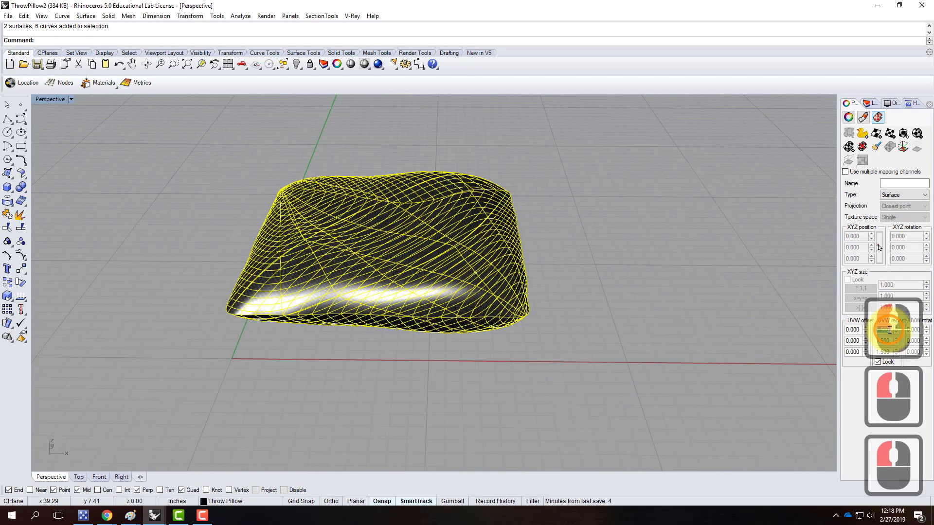
{"action": "type", "text": "2.0"}
{"action": "key", "text": "Return"}
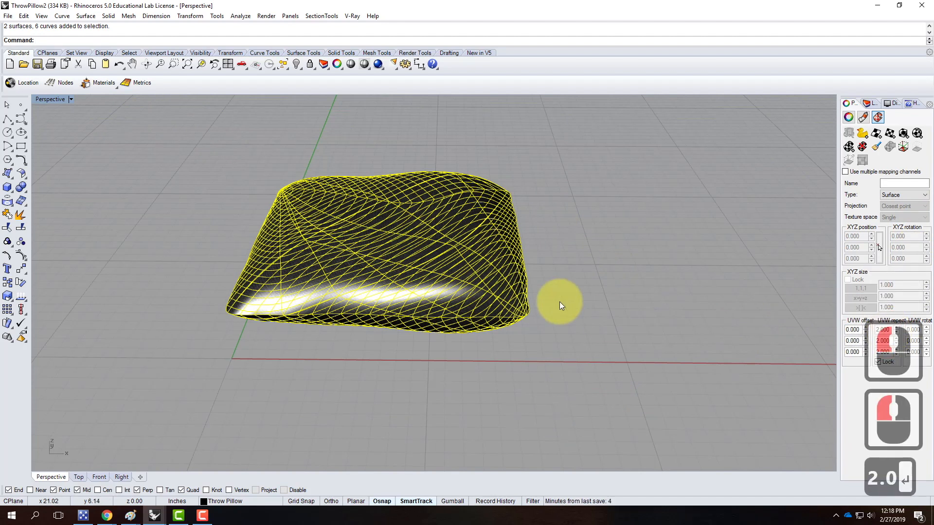
{"action": "left_click", "coordinate": [566, 282]}
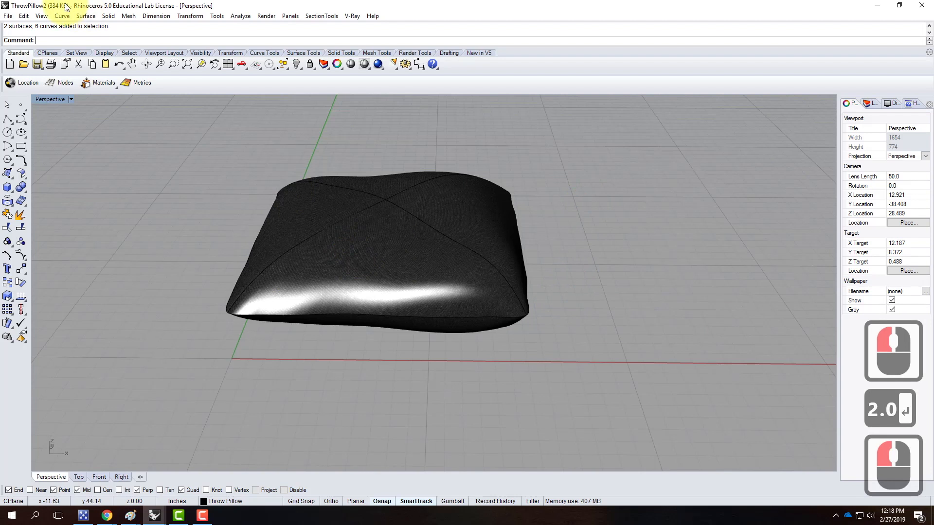
Save the pillow file and switch to the Ex208_BaseFileForTestRendering file, reducing its maximized render frame buffer to a smaller window.
{"action": "left_click", "coordinate": [8, 16]}
{"action": "left_click", "coordinate": [23, 63]}
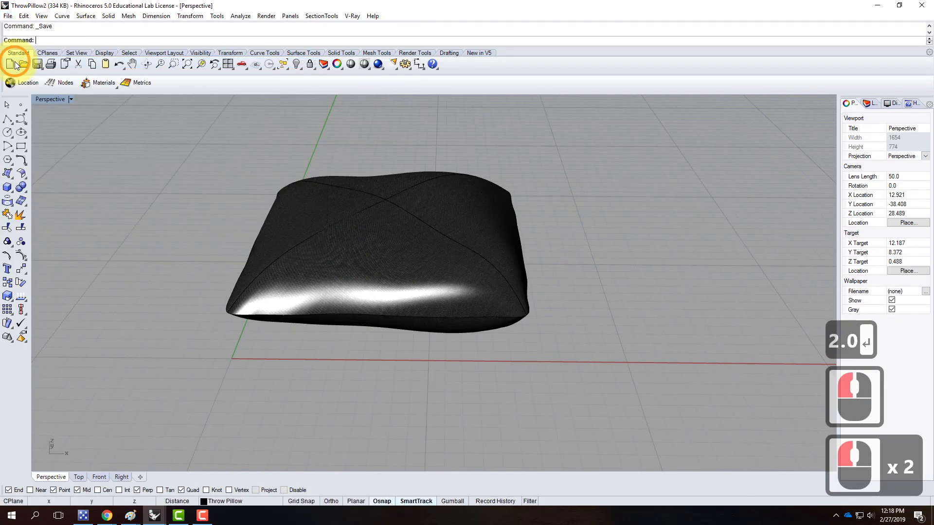
{"action": "left_click", "coordinate": [155, 515]}
{"action": "left_click", "coordinate": [266, 484]}
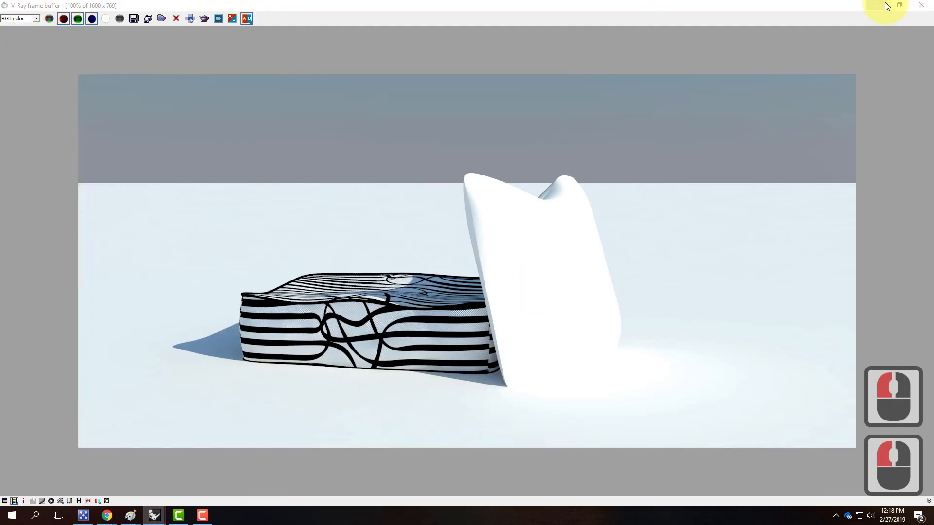
{"action": "left_click", "coordinate": [898, 5]}
{"action": "left_click", "coordinate": [68, 6]}
Update the linked ThrowPillow2 block definition in the base scene through the Block Manager.
{"action": "left_click", "coordinate": [22, 16]}
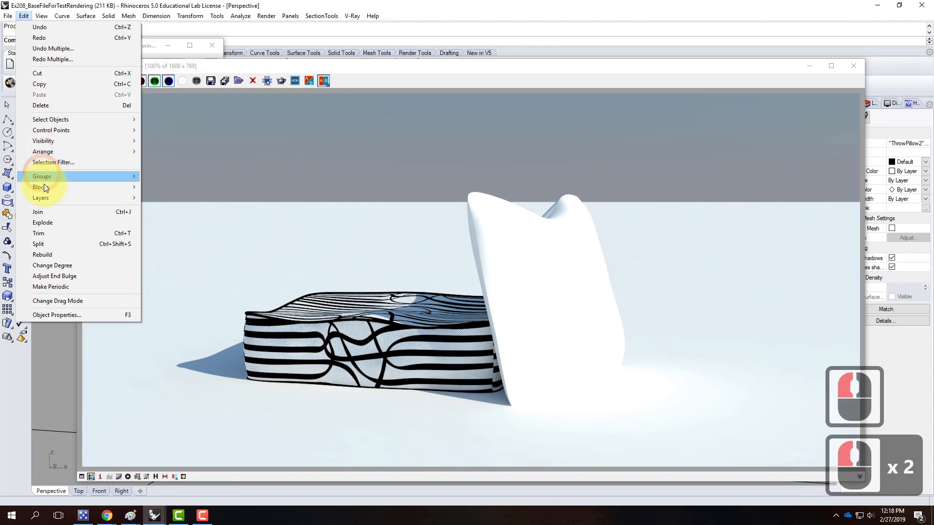
{"action": "mouse_move", "coordinate": [44, 189]}
{"action": "left_click", "coordinate": [161, 232]}
{"action": "left_click", "coordinate": [371, 193]}
{"action": "left_click", "coordinate": [587, 214]}
{"action": "left_click", "coordinate": [515, 278]}
{"action": "left_click", "coordinate": [594, 351]}
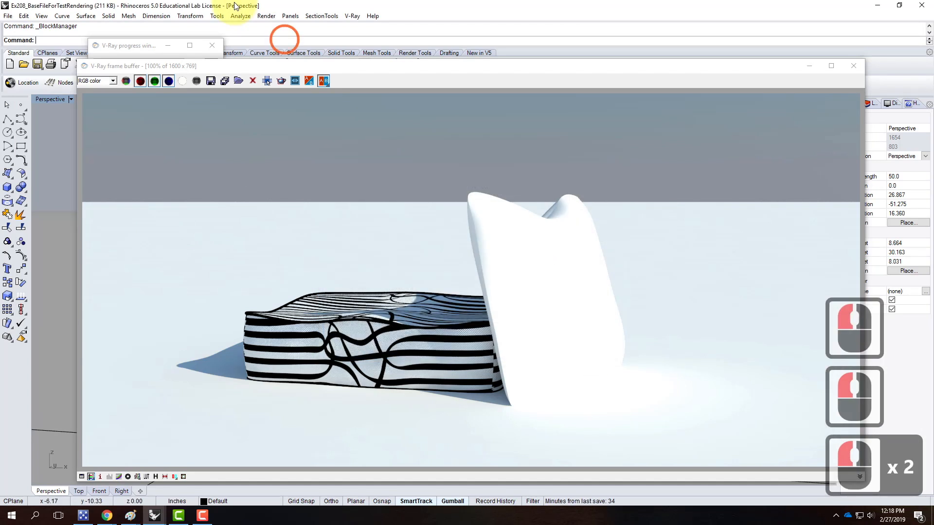
Render the base scene with the updated pillow leaning on the cushion, and minimize the frame buffer when finished.
{"action": "left_click", "coordinate": [251, 8]}
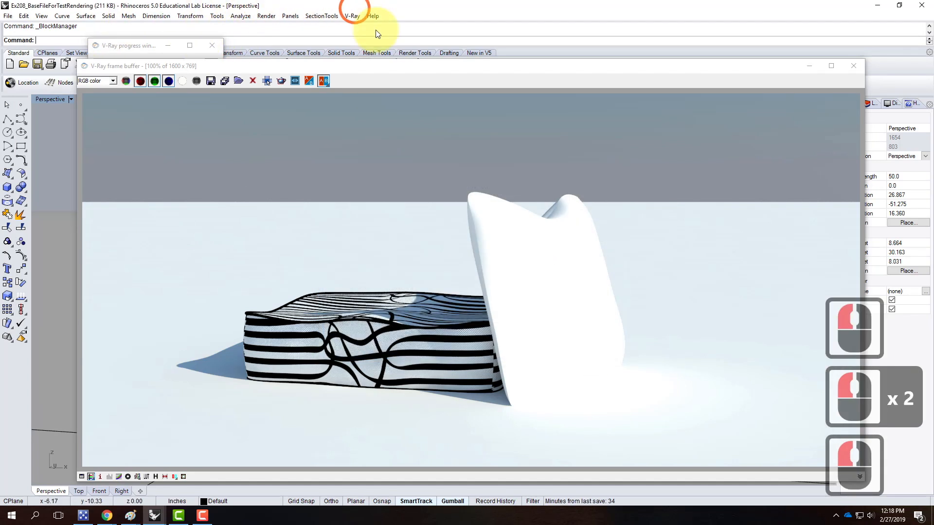
{"action": "left_click_drag", "start_coordinate": [762, 69], "coordinate": [759, 97]}
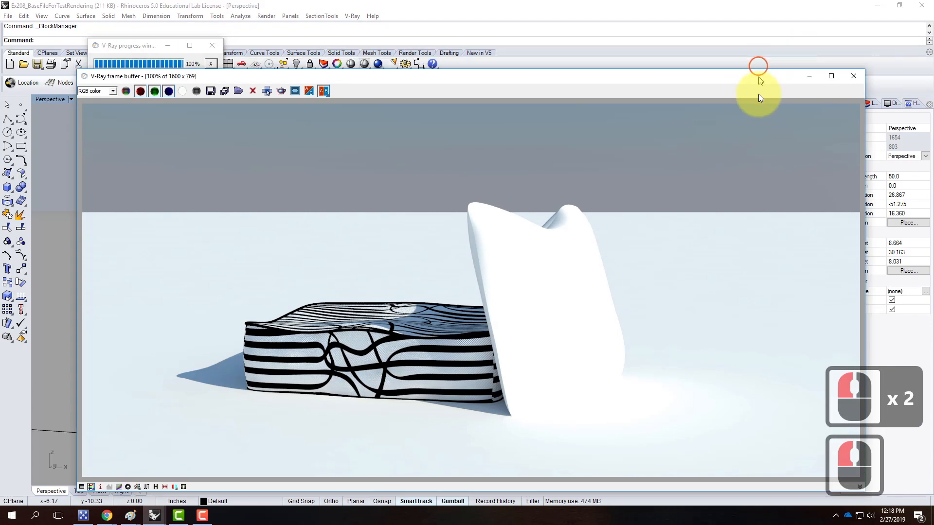
{"action": "left_click", "coordinate": [375, 64]}
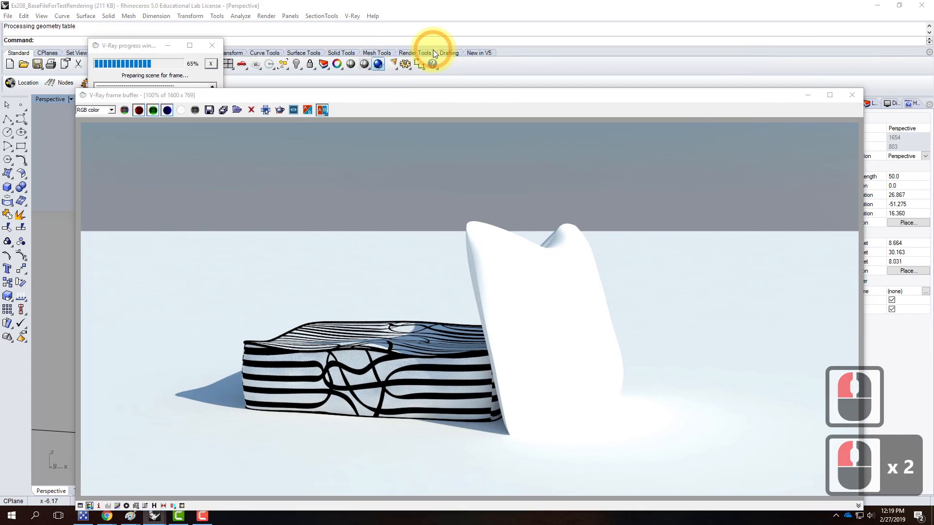
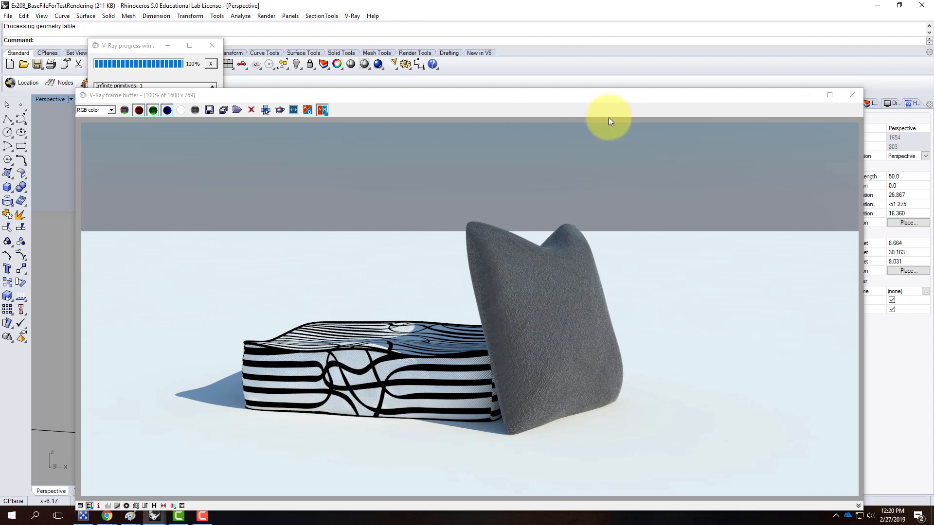
{"action": "left_click", "coordinate": [811, 93]}
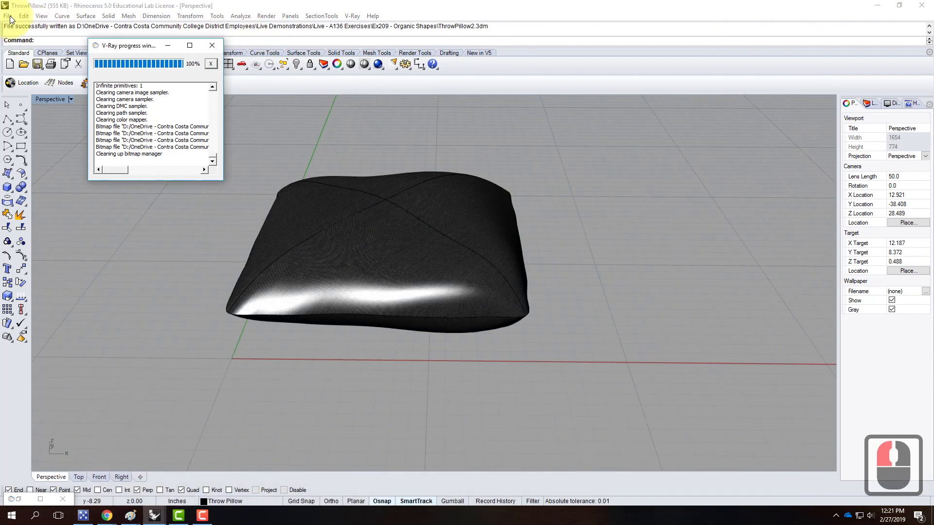
Save the ThrowPillow2 file and start a new model from the Large Objects - Inches template.
{"action": "left_click", "coordinate": [9, 17]}
{"action": "left_click", "coordinate": [18, 62]}
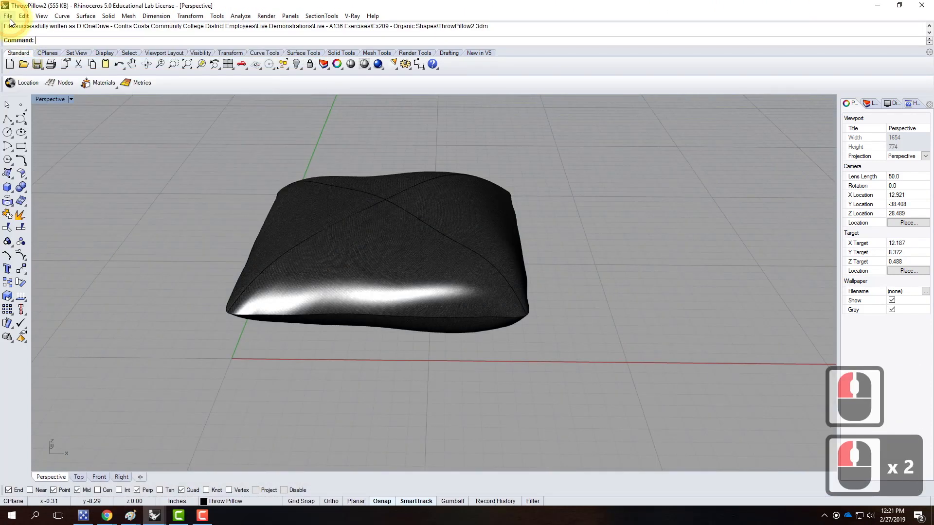
{"action": "left_click", "coordinate": [9, 17]}
{"action": "left_click", "coordinate": [24, 28]}
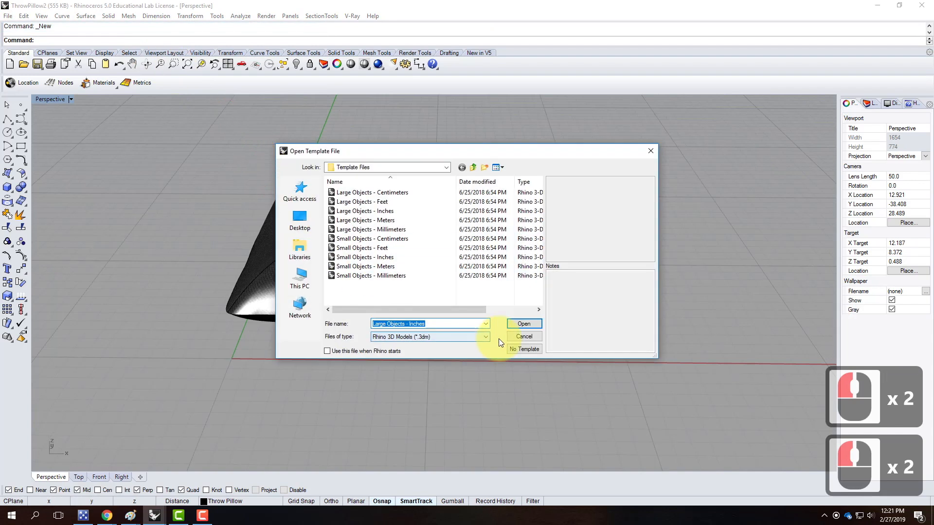
{"action": "left_click", "coordinate": [381, 211]}
{"action": "left_click", "coordinate": [533, 324]}
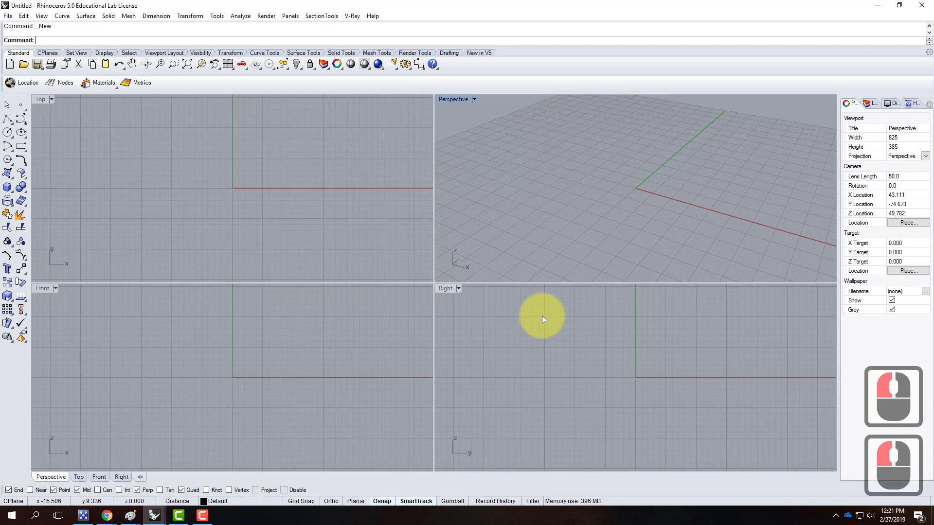
Draw a straight polyline from 0,0 to @0,4' in the enlarged Perspective view.
{"action": "double_click", "coordinate": [457, 98]}
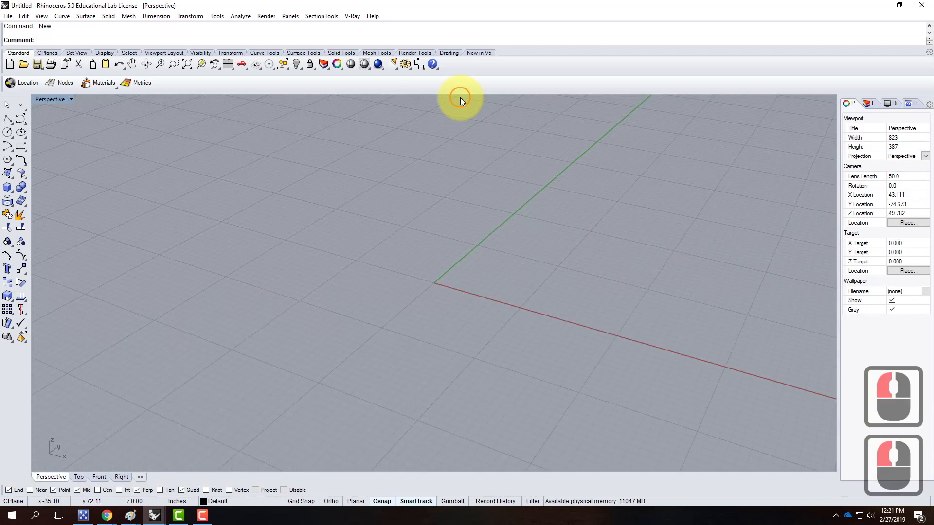
{"action": "scroll", "coordinate": [327, 331], "scroll_direction": "down", "scroll_amount": 4}
{"action": "scroll", "coordinate": [316, 297], "scroll_direction": "up", "scroll_amount": 2}
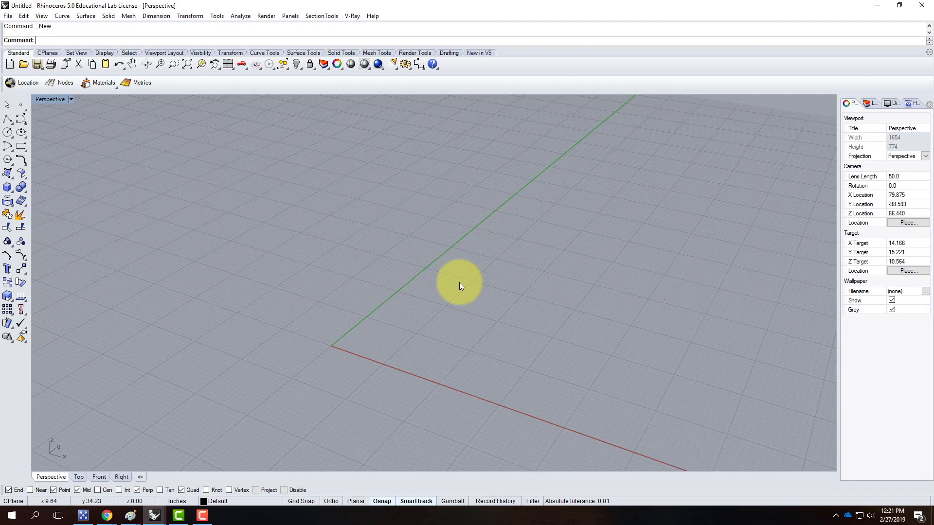
{"action": "left_click", "coordinate": [8, 121]}
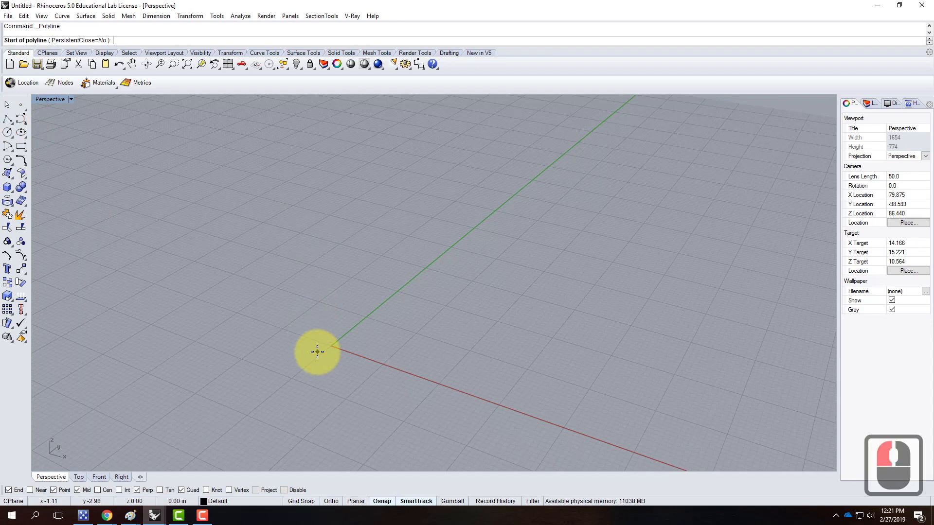
{"action": "type", "text": "0,0"}
{"action": "key", "text": "Return"}
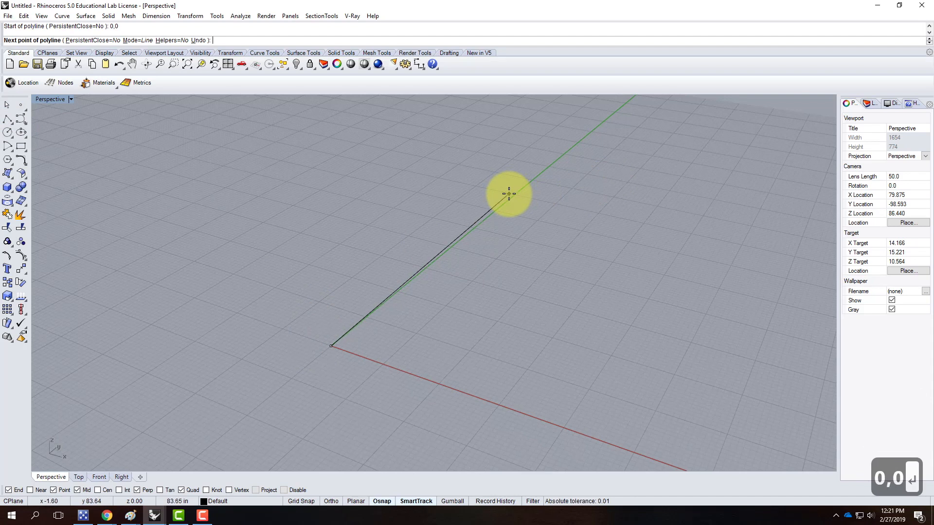
{"action": "type", "text": "@0,"}
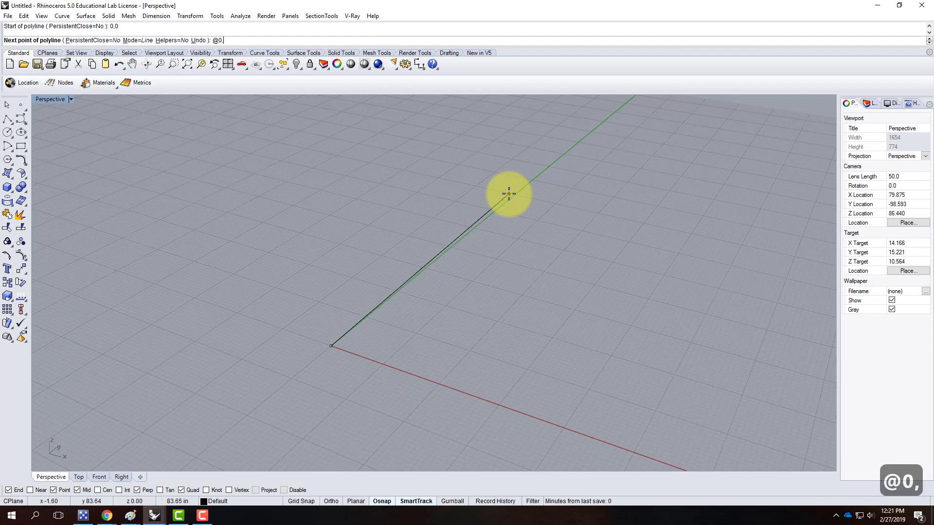
{"action": "type", "text": "4'"}
{"action": "key", "text": "Return"}
{"action": "key", "text": "Return"}
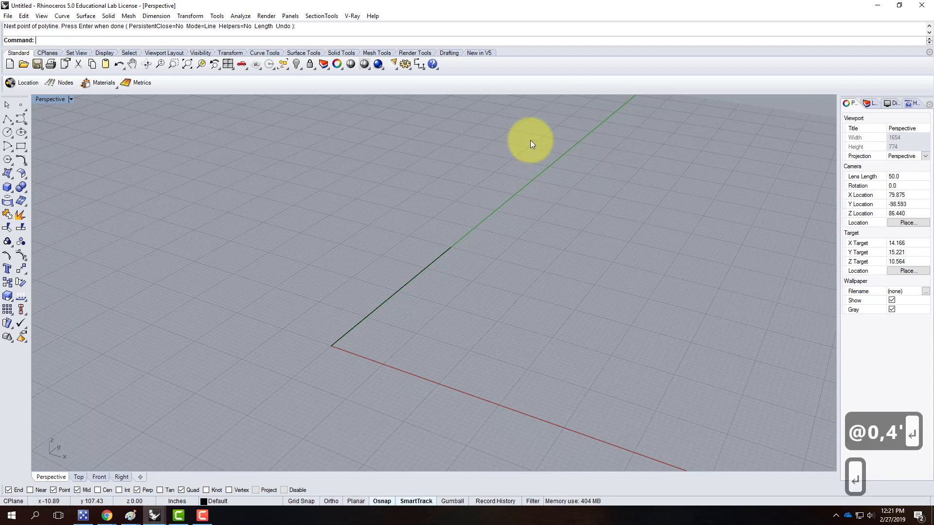
Rebuild the line with a point count of 12 and turn on its edit points.
{"action": "left_click", "coordinate": [398, 290]}
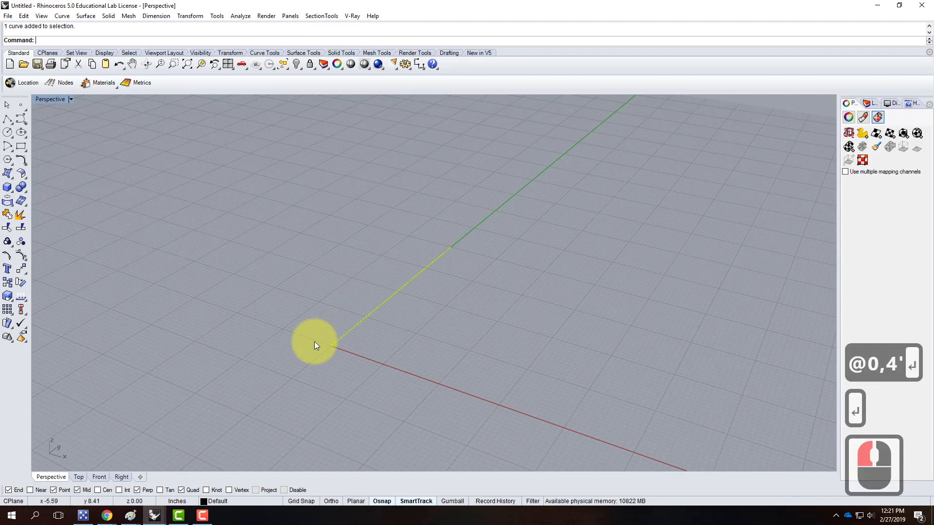
{"action": "type", "text": "re"}
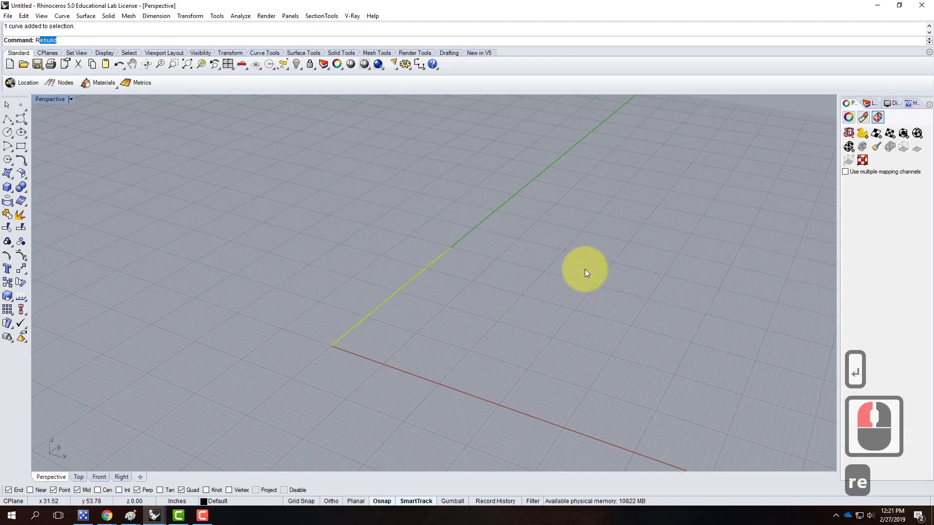
{"action": "key", "text": "Return"}
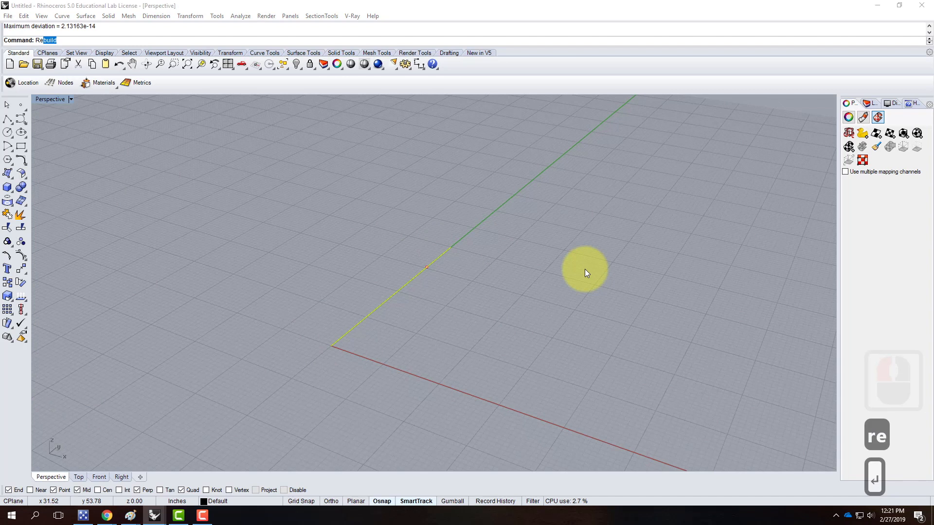
{"action": "double_click", "coordinate": [483, 227]}
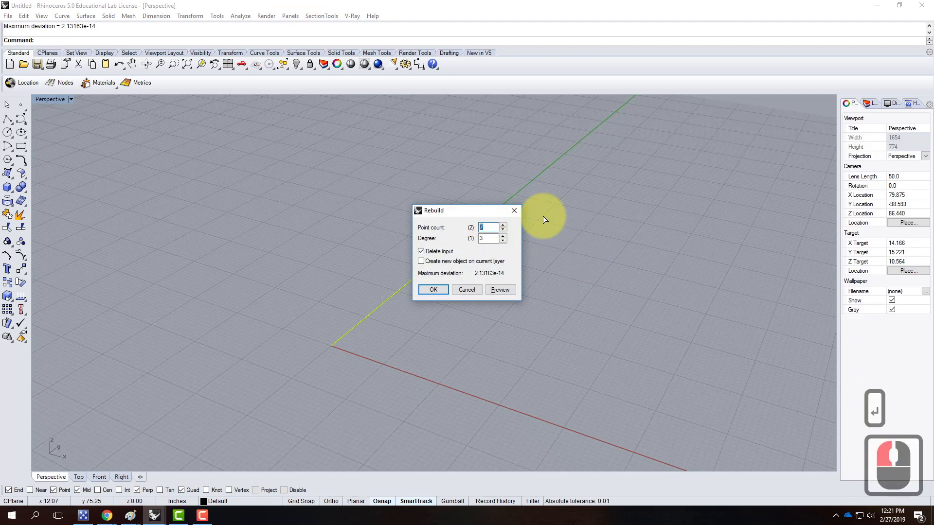
{"action": "type", "text": "12"}
{"action": "left_click", "coordinate": [438, 288]}
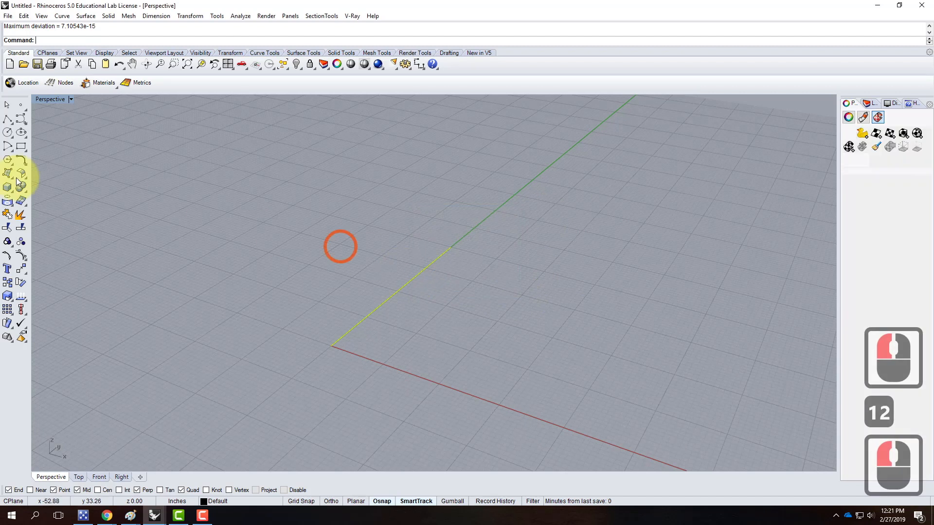
{"action": "left_click", "coordinate": [7, 256]}
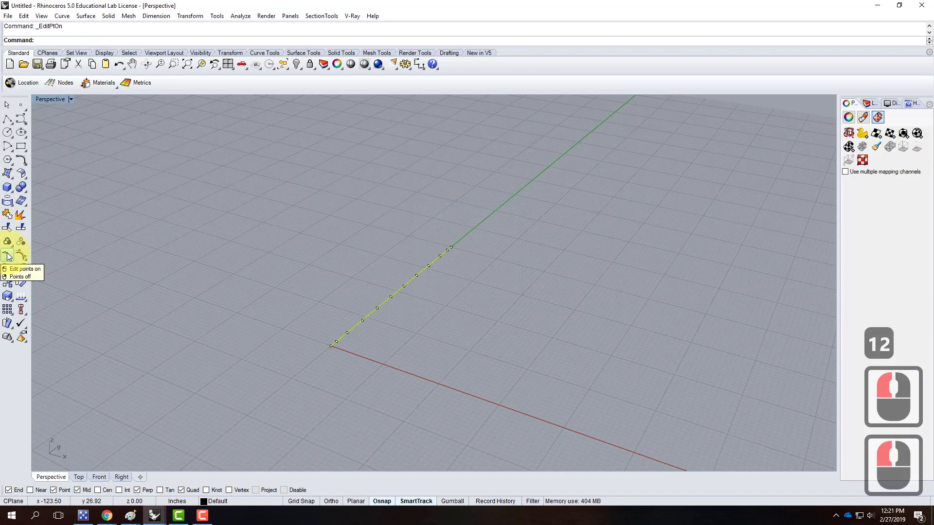
Move the second, fourth, sixth, eighth and tenth edit points 2" in the negative X direction with ortho to form waves.
{"action": "right_click_drag", "start_coordinate": [511, 306], "coordinate": [400, 358]}
{"action": "scroll", "coordinate": [366, 246], "scroll_direction": "up", "scroll_amount": 4}
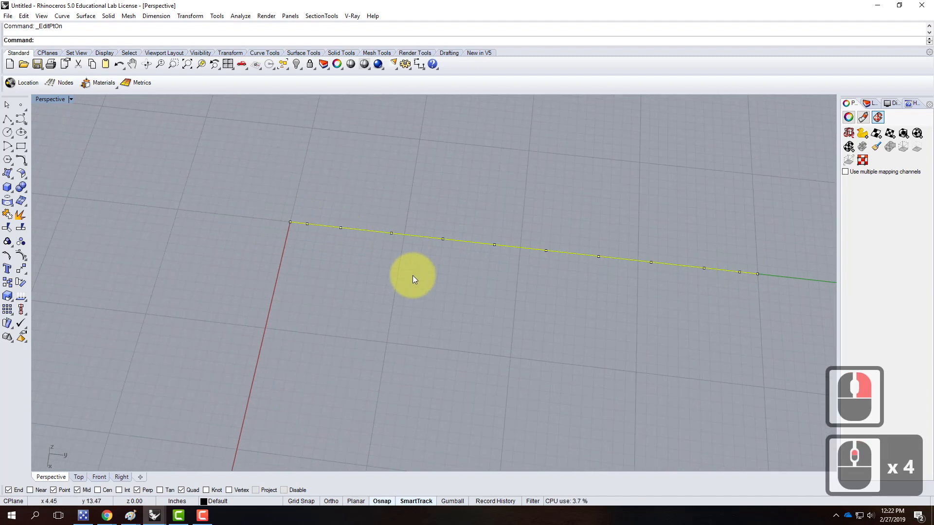
{"action": "left_click", "coordinate": [307, 224]}
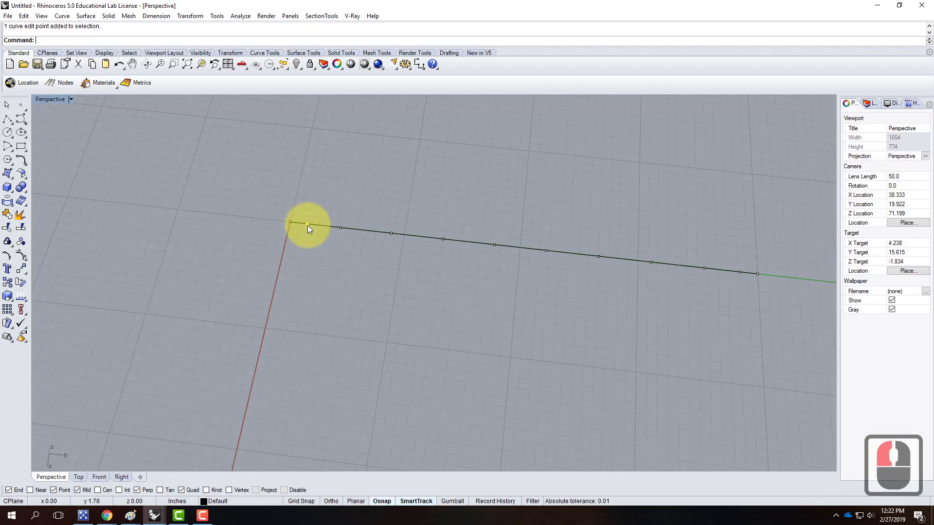
{"action": "left_click", "coordinate": [492, 242], "text": "shift"}
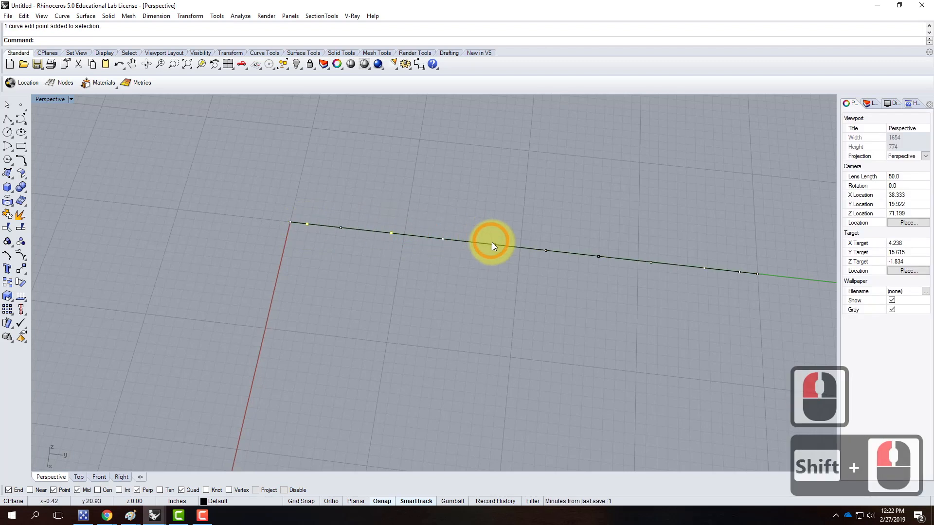
{"action": "left_click", "coordinate": [494, 246], "text": "shift"}
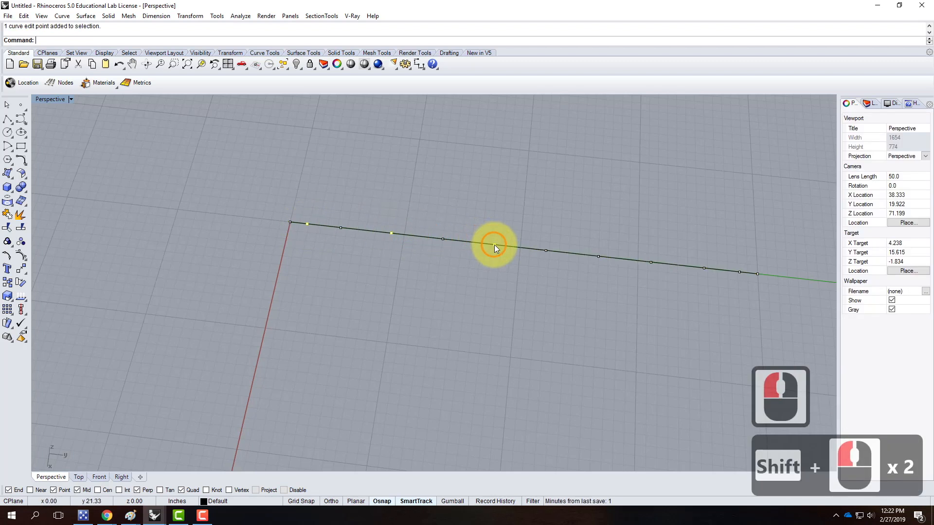
{"action": "left_click", "coordinate": [598, 257], "text": "shift"}
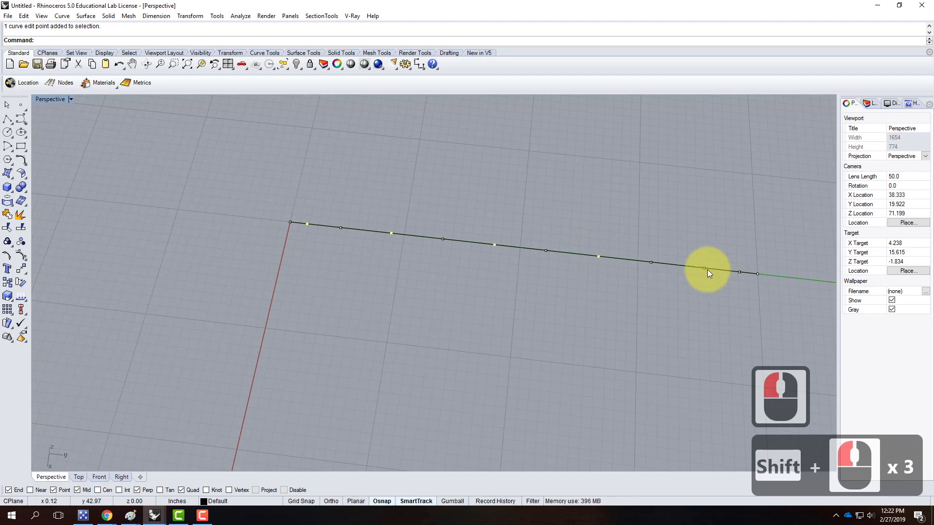
{"action": "left_click", "coordinate": [704, 268], "text": "shift"}
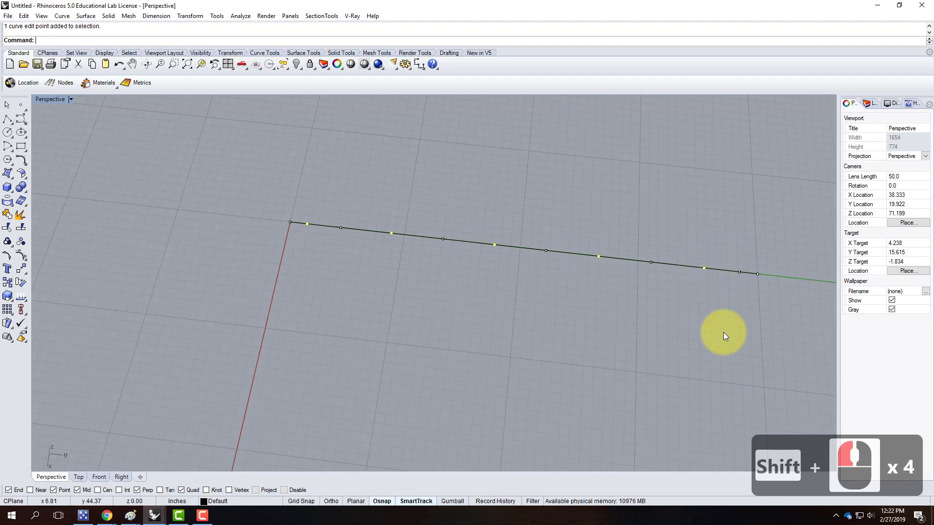
{"action": "type", "text": "move"}
{"action": "key", "text": "Return"}
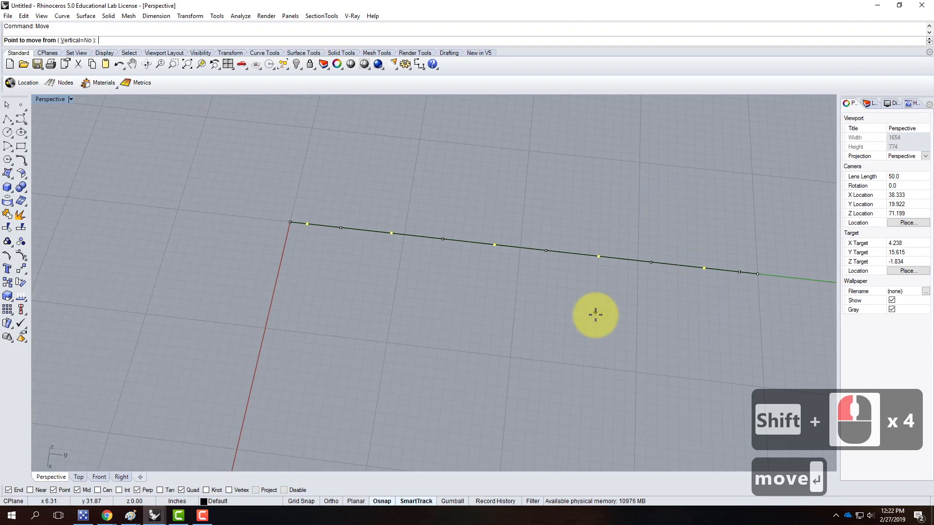
{"action": "left_click", "coordinate": [595, 315]}
{"action": "key", "text": "shift"}
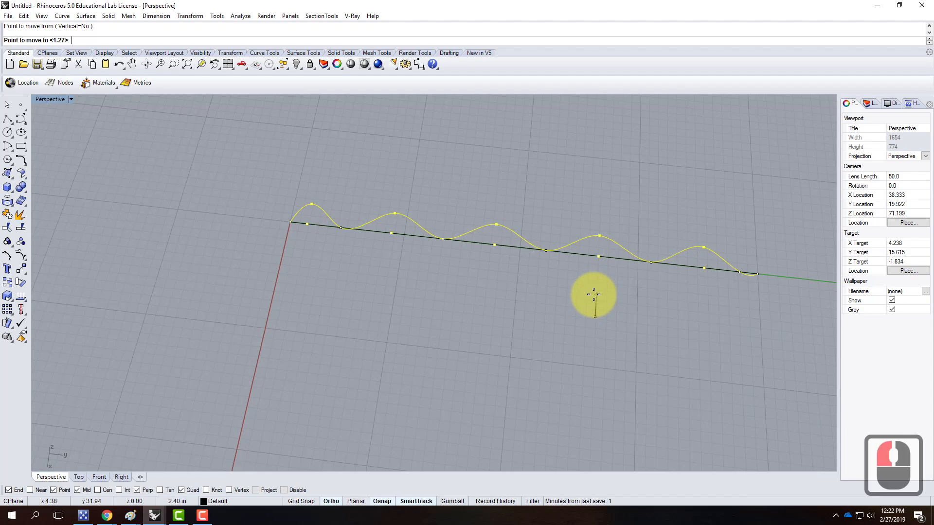
{"action": "type", "text": "2\""}
{"action": "key", "text": "Return"}
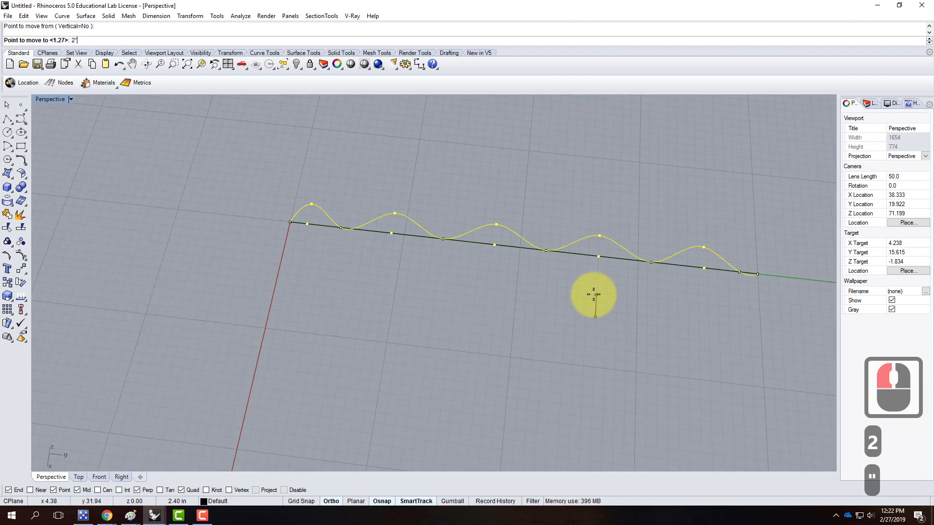
{"action": "left_click", "coordinate": [601, 277], "text": "shift"}
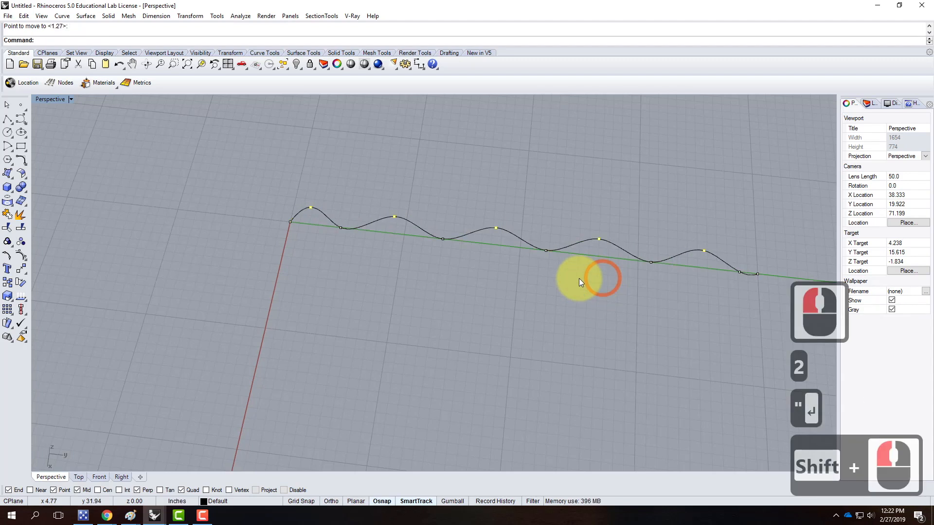
Move the third, fifth, seventh, ninth and eleventh edit points 2" in the positive X direction with ortho, and turn the edit points off.
{"action": "left_click", "coordinate": [341, 228]}
{"action": "left_click", "coordinate": [443, 239], "text": "shift"}
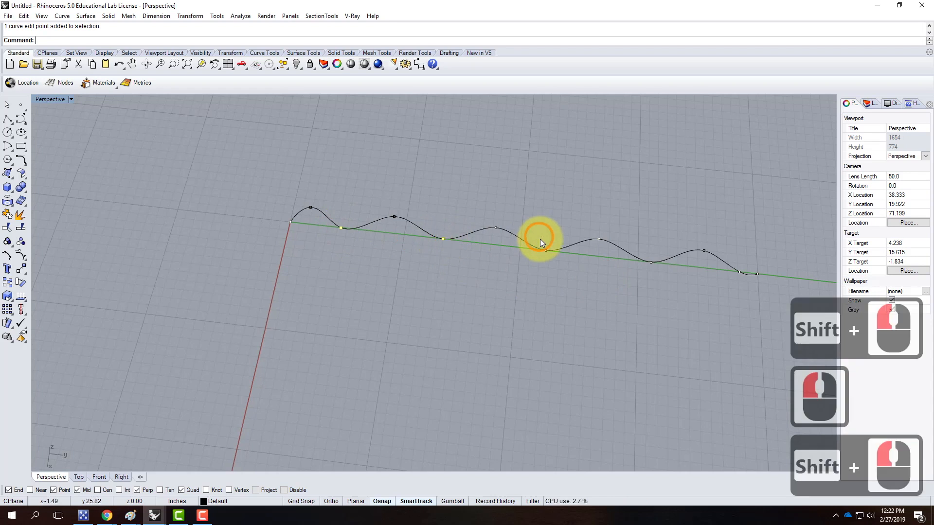
{"action": "left_click", "coordinate": [546, 250], "text": "shift"}
{"action": "left_click", "coordinate": [650, 263], "text": "shift"}
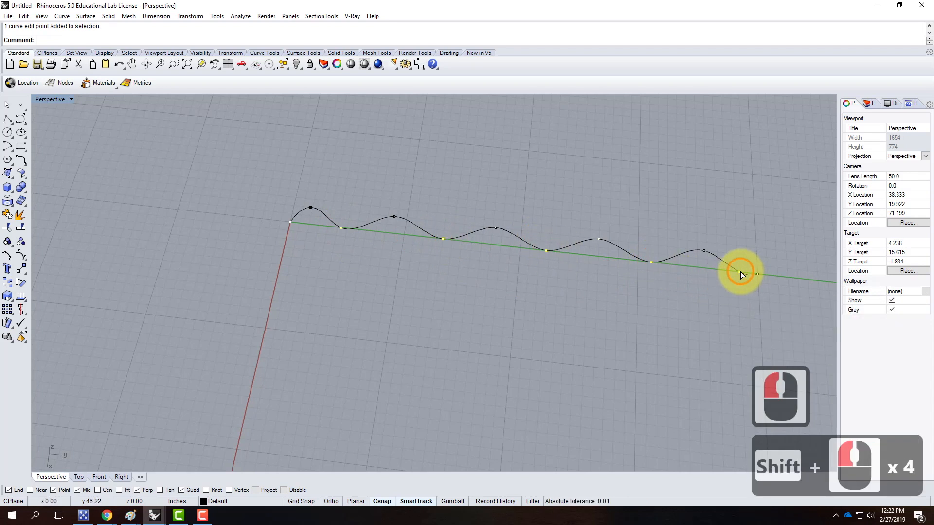
{"action": "type", "text": "move"}
{"action": "key", "text": "Return"}
{"action": "left_click", "coordinate": [683, 318]}
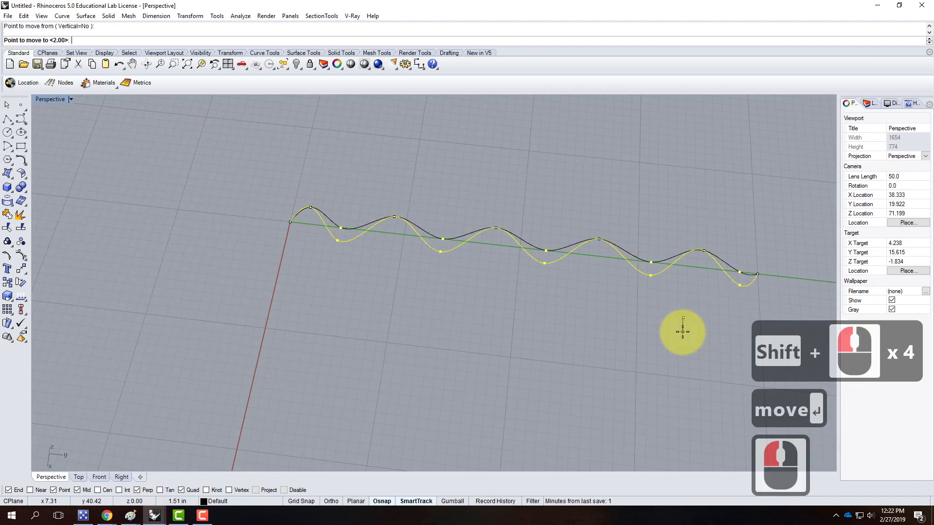
{"action": "type", "text": "2"}
{"action": "key", "text": "Return"}
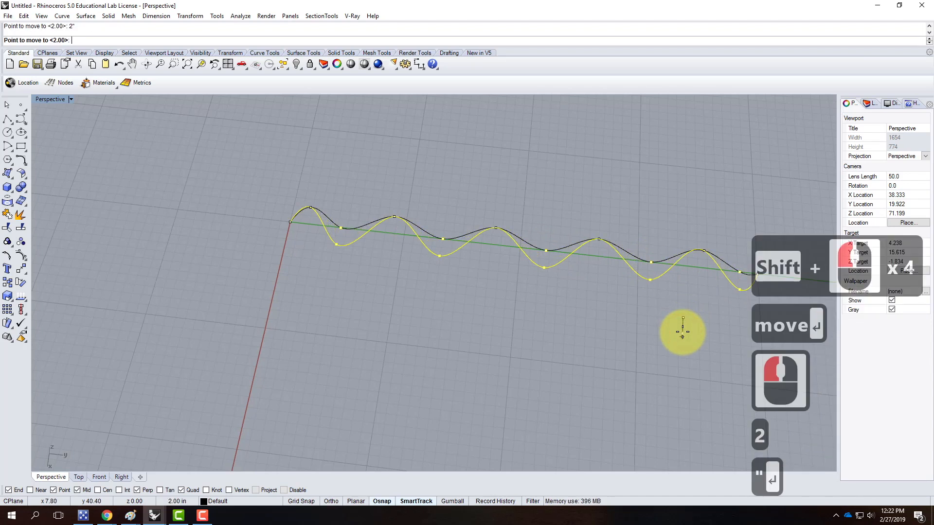
{"action": "left_click", "coordinate": [675, 360], "text": "shift"}
{"action": "scroll", "coordinate": [281, 337], "scroll_direction": "down", "scroll_amount": 2}
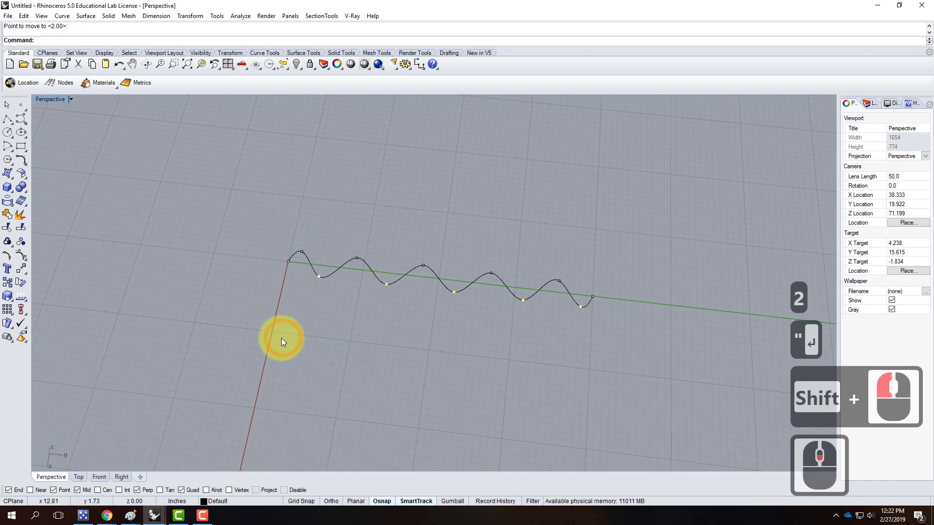
{"action": "scroll", "coordinate": [281, 337], "scroll_direction": "down", "scroll_amount": 2}
{"action": "scroll", "coordinate": [421, 328], "scroll_direction": "up", "scroll_amount": 3}
{"action": "key", "text": "Escape"}
{"action": "key", "text": "Escape"}
Show the wavy curve's edit points again and shift a few of them slightly freehand to make the waves irregular.
{"action": "mouse_move", "coordinate": [508, 403]}
{"action": "right_mouse_down"}
{"action": "mouse_move", "coordinate": [366, 317]}
{"action": "mouse_move", "coordinate": [598, 371]}
{"action": "mouse_move", "coordinate": [473, 313]}
{"action": "right_mouse_up"}
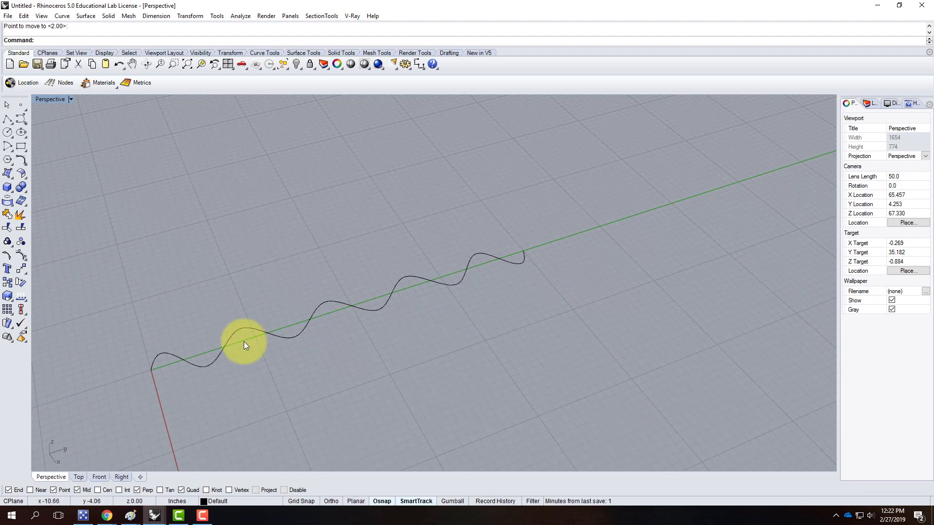
{"action": "left_click", "coordinate": [219, 357]}
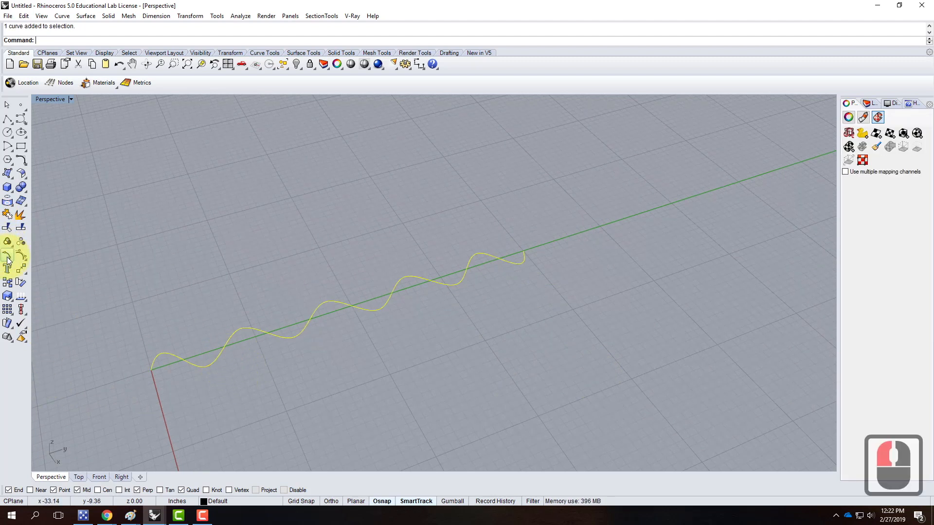
{"action": "left_click", "coordinate": [7, 242]}
{"action": "left_click_drag", "start_coordinate": [204, 368], "coordinate": [218, 362]}
{"action": "left_click_drag", "start_coordinate": [379, 310], "coordinate": [370, 313]}
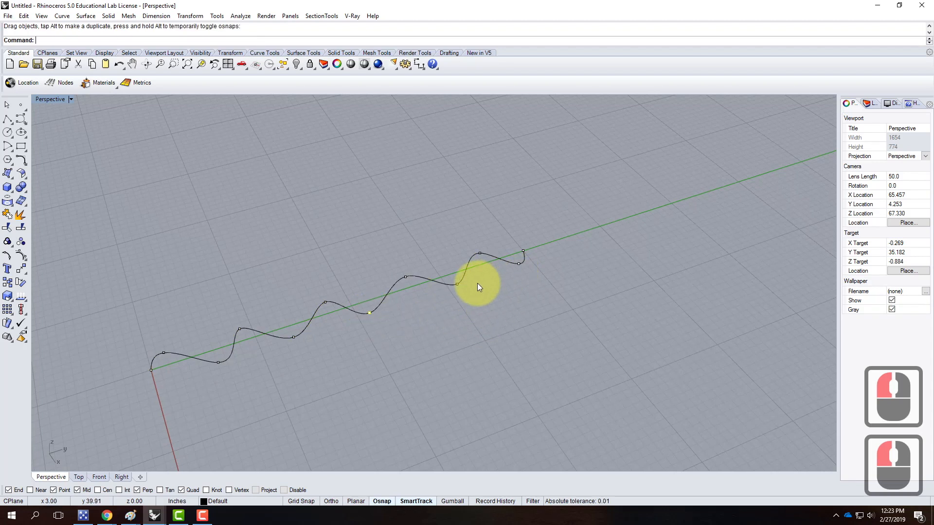
{"action": "left_click", "coordinate": [457, 285]}
{"action": "left_click_drag", "start_coordinate": [454, 288], "coordinate": [450, 283]}
{"action": "scroll", "coordinate": [465, 282], "scroll_direction": "up", "scroll_amount": 6}
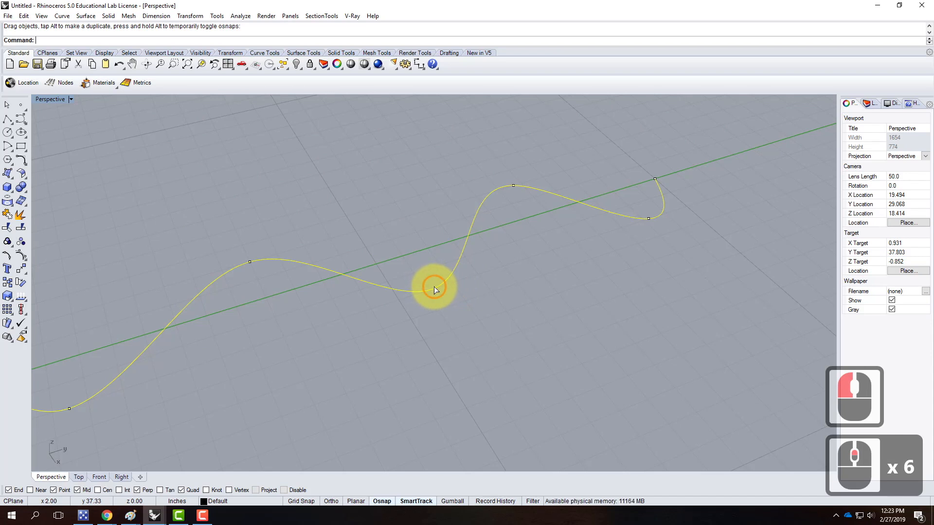
{"action": "left_click_drag", "start_coordinate": [432, 284], "coordinate": [431, 281]}
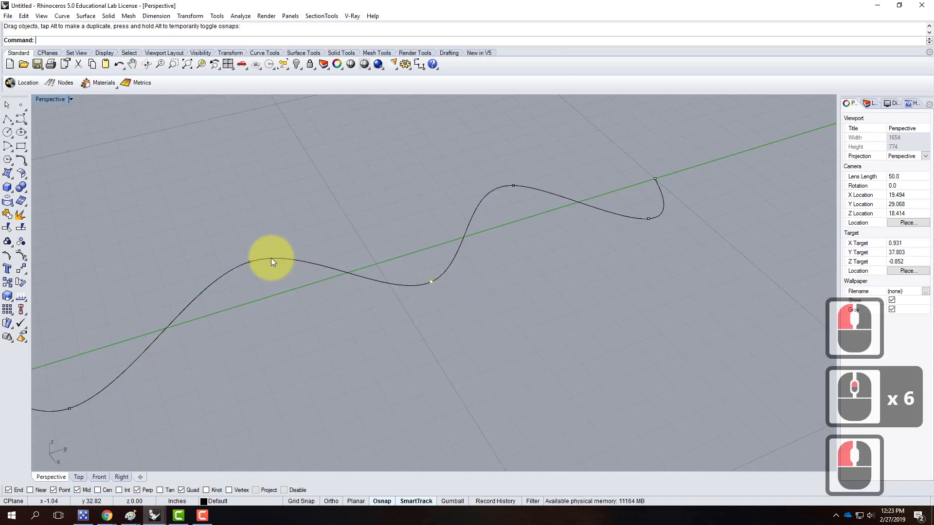
{"action": "left_click", "coordinate": [245, 261]}
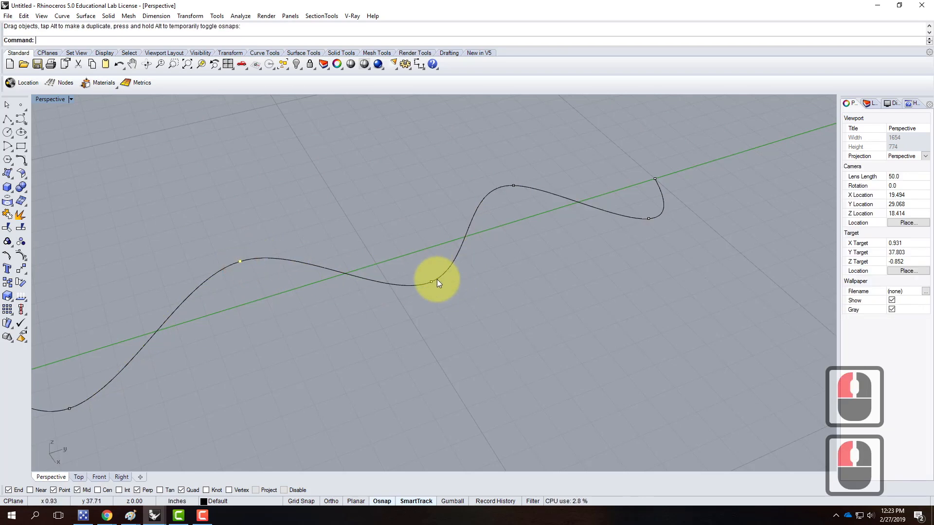
{"action": "scroll", "coordinate": [436, 279], "scroll_direction": "down", "scroll_amount": 5}
{"action": "scroll", "coordinate": [632, 365], "scroll_direction": "down", "scroll_amount": 2}
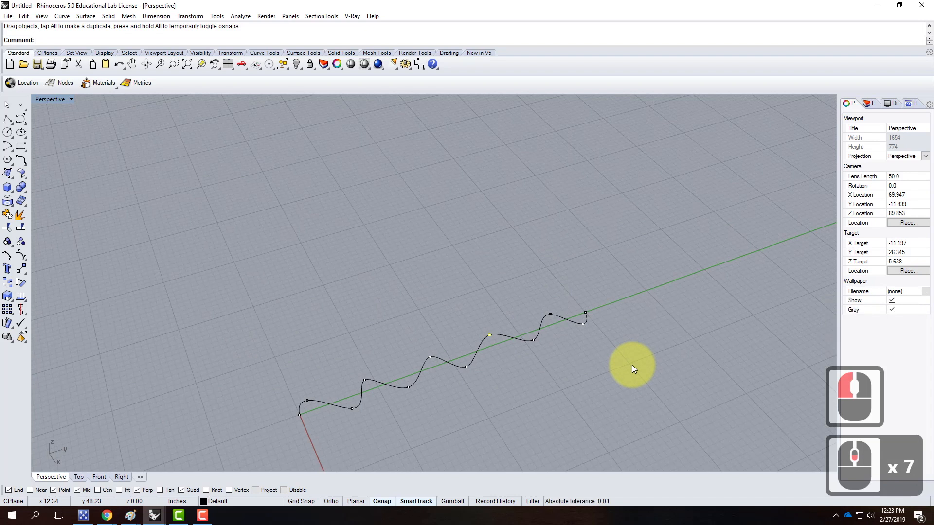
{"action": "key", "text": "Escape"}
{"action": "key", "text": "Escape"}
Copy the wavy curve 7' straight up from its start point using the Vertical option.
{"action": "left_click", "coordinate": [445, 360]}
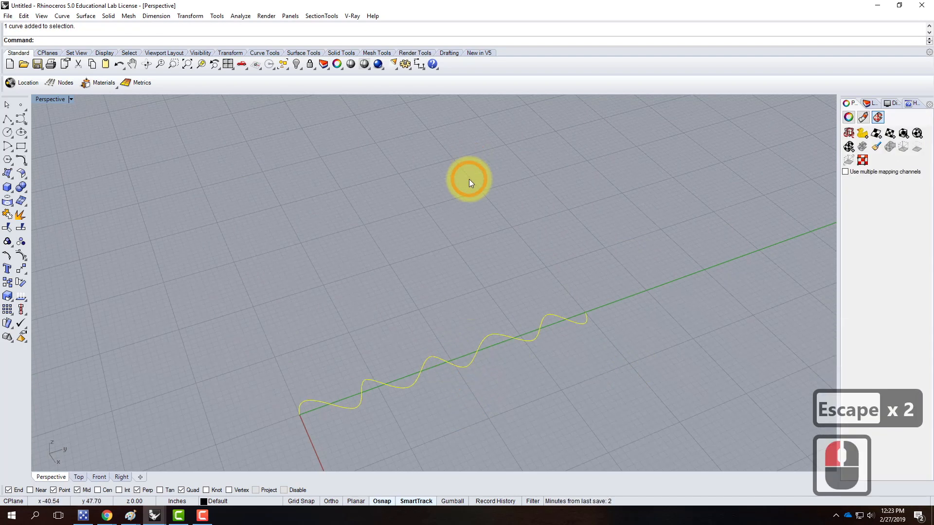
{"action": "type", "text": "copy"}
{"action": "key", "text": "Return"}
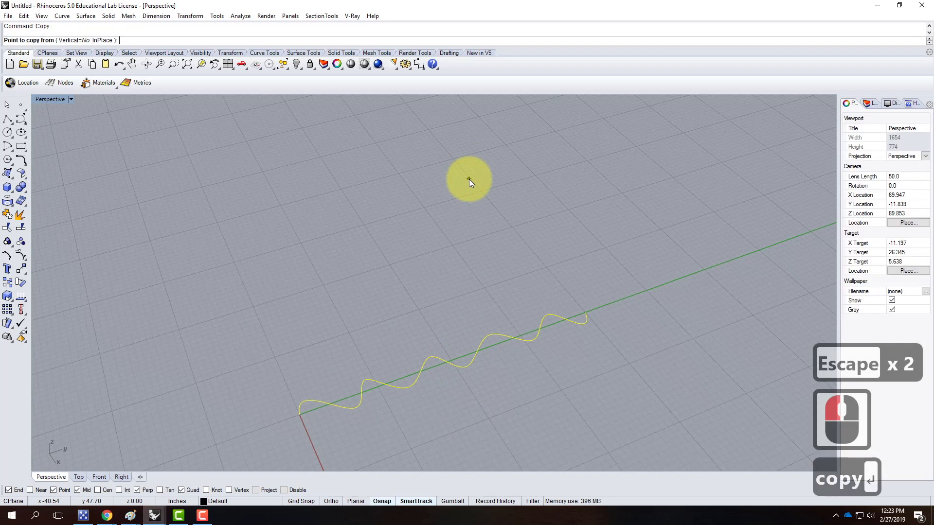
{"action": "type", "text": "v"}
{"action": "key", "text": "Return"}
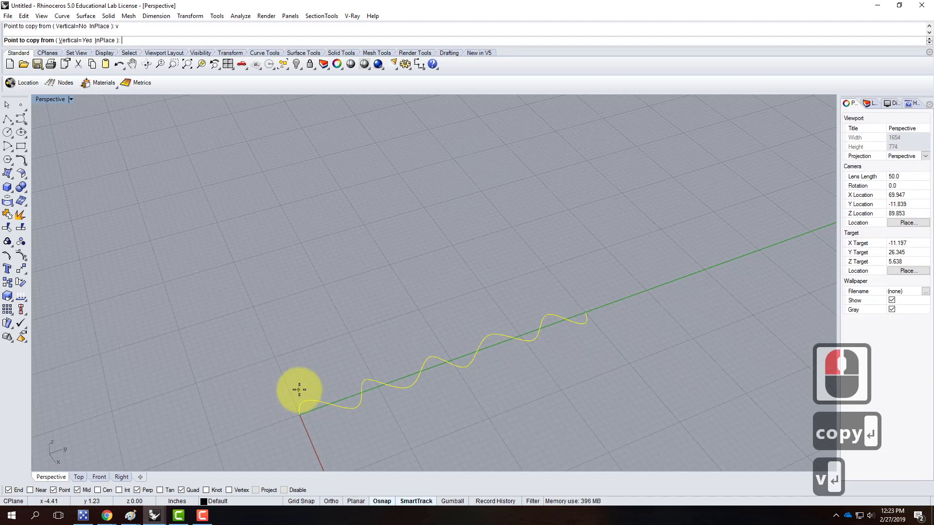
{"action": "left_click", "coordinate": [300, 415]}
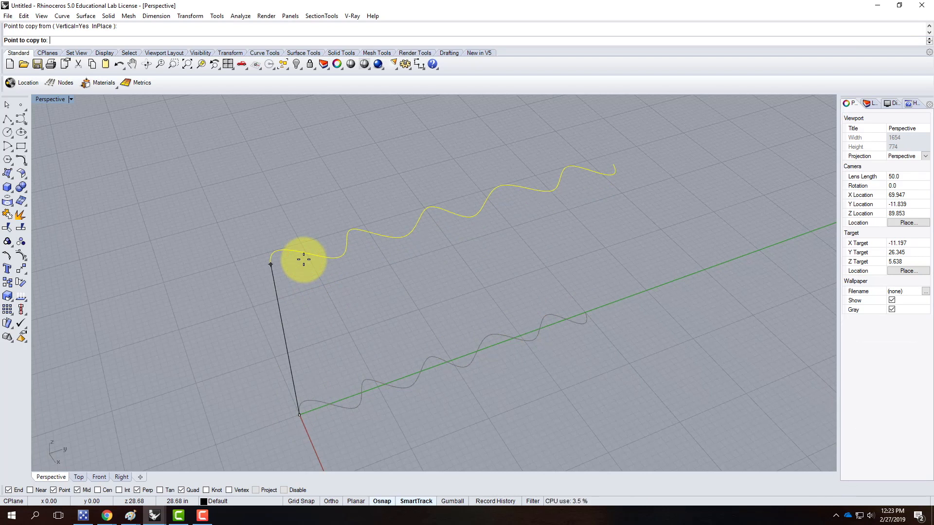
{"action": "type", "text": "7'"}
{"action": "key", "text": "Return"}
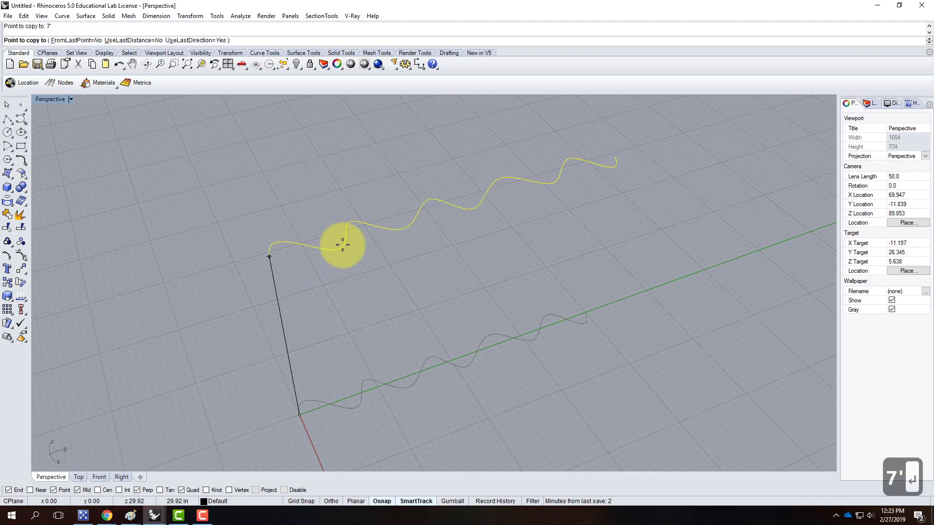
{"action": "scroll", "coordinate": [330, 258], "scroll_direction": "down", "scroll_amount": 3}
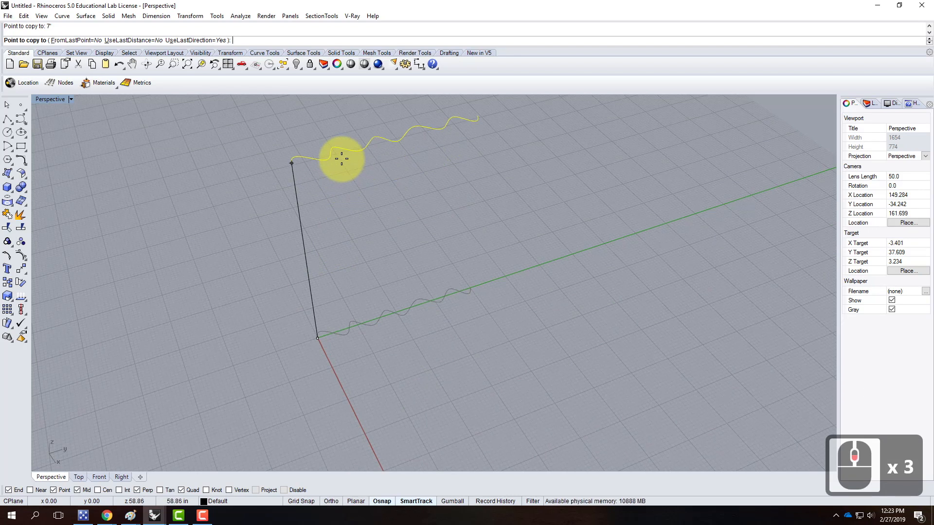
{"action": "scroll", "coordinate": [335, 265], "scroll_direction": "down", "scroll_amount": 4}
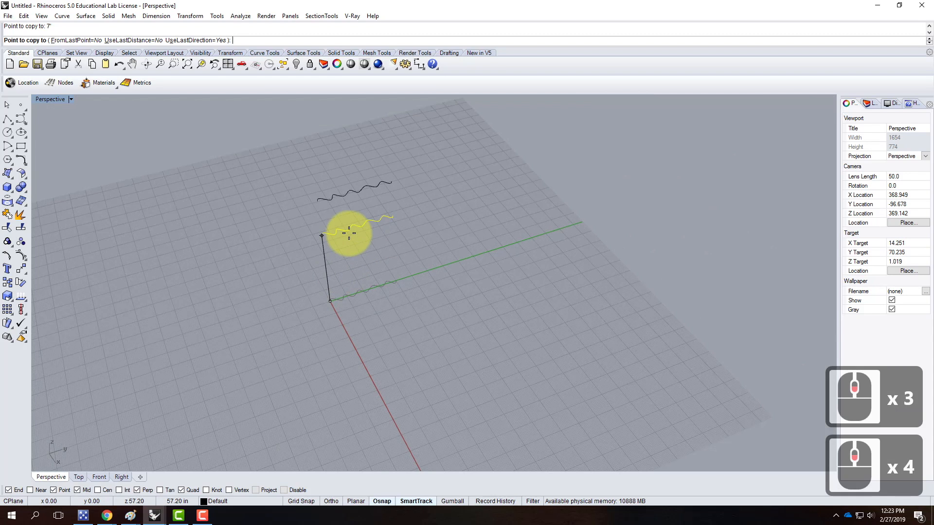
{"action": "key", "text": "Return"}
Copy the base wavy curve 3' straight up using the Vertical option and clear the selection.
{"action": "scroll", "coordinate": [372, 293], "scroll_direction": "up", "scroll_amount": 3}
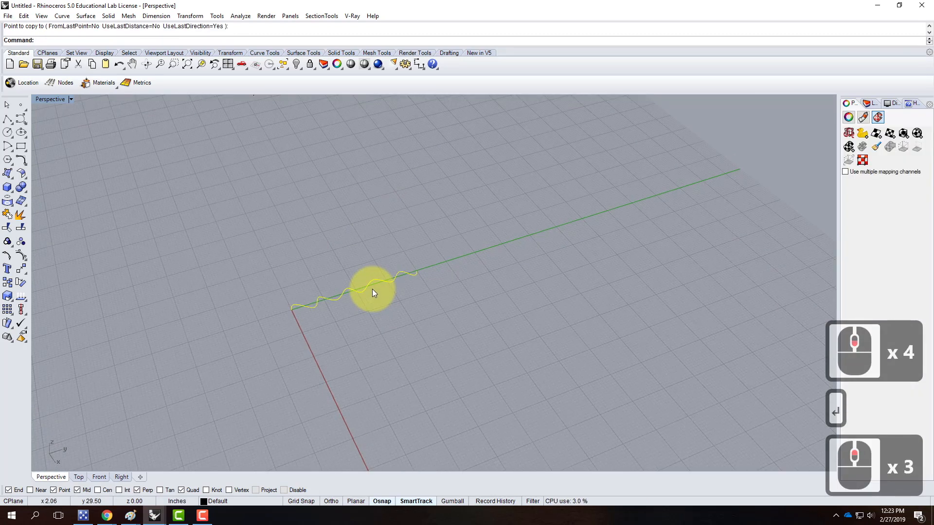
{"action": "type", "text": "copy"}
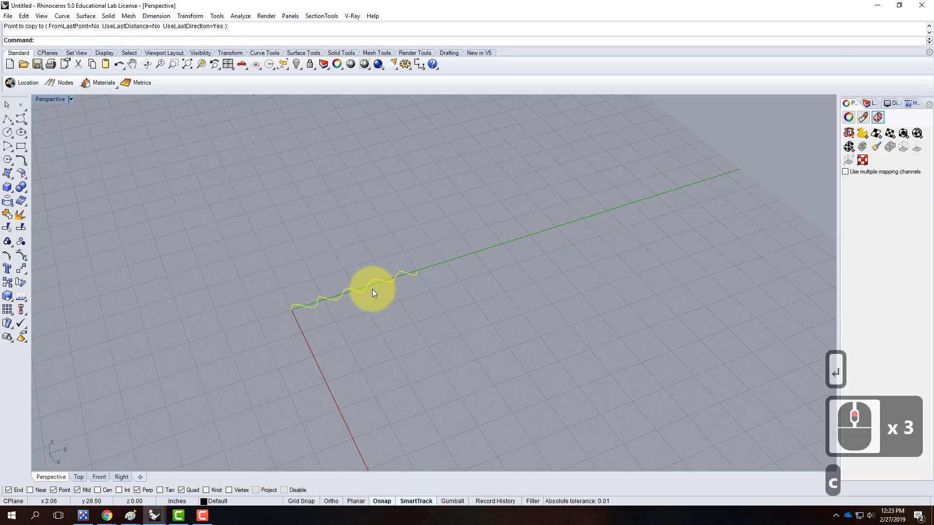
{"action": "key", "text": "Return"}
{"action": "type", "text": "v"}
{"action": "key", "text": "Return"}
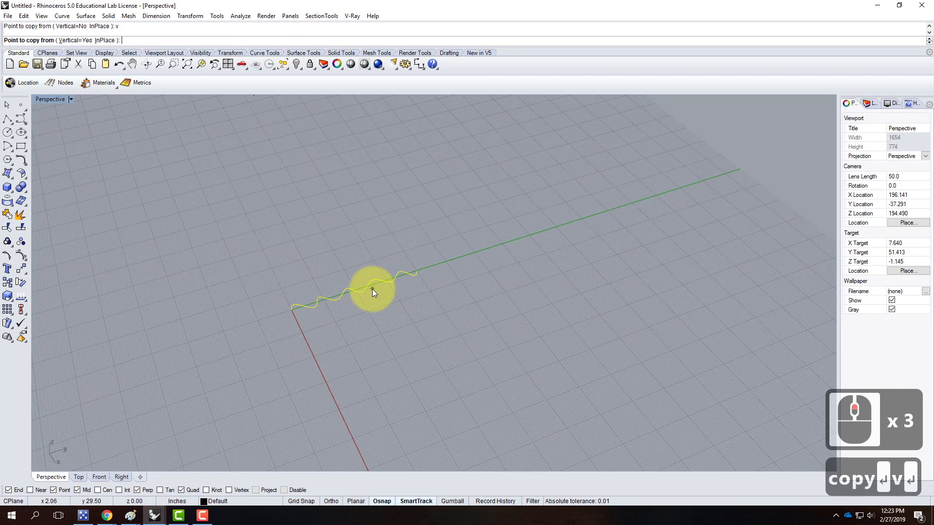
{"action": "left_click", "coordinate": [401, 347]}
{"action": "type", "text": "3'"}
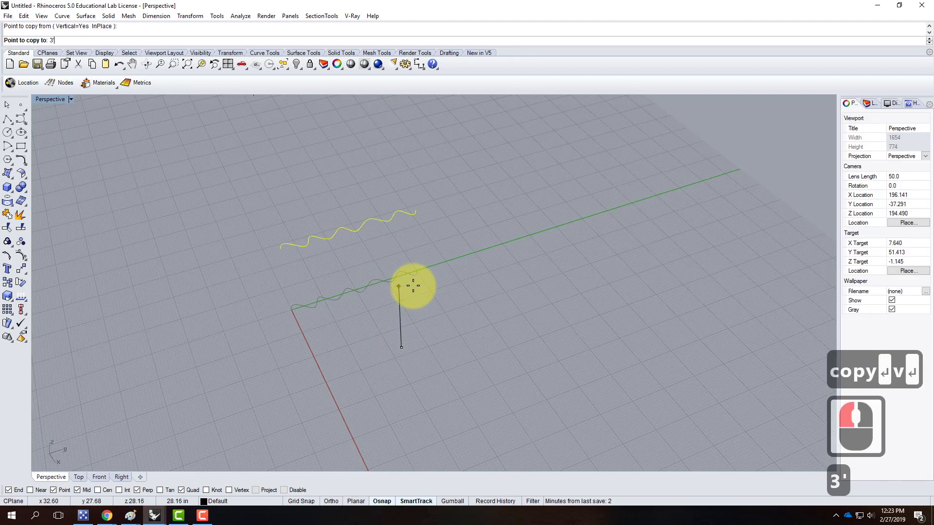
{"action": "key", "text": "Return"}
{"action": "scroll", "coordinate": [412, 285], "scroll_direction": "down", "scroll_amount": 4}
{"action": "key", "text": "Escape"}
{"action": "key", "text": "Escape"}
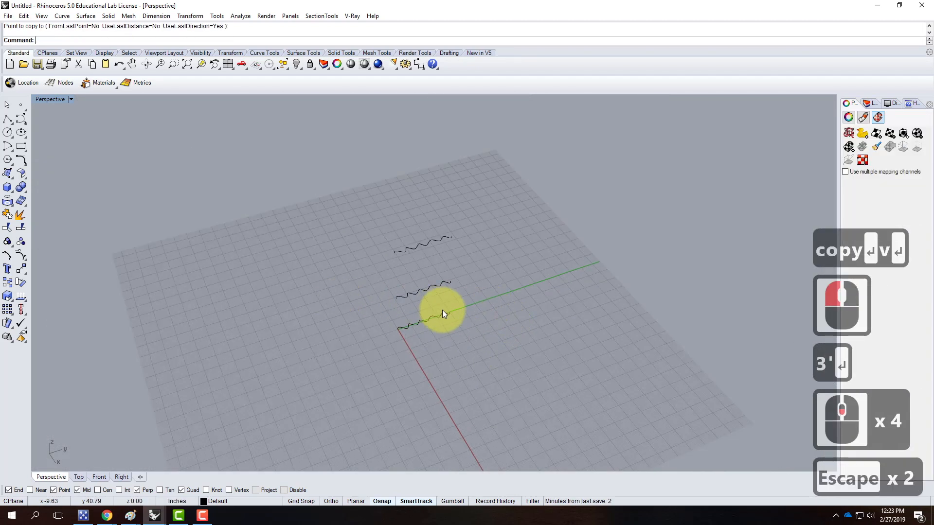
Draw a polyline from the origin end of the base curve up through the matching ends of the middle and top curves.
{"action": "left_click", "coordinate": [8, 123]}
{"action": "scroll", "coordinate": [392, 329], "scroll_direction": "up", "scroll_amount": 3}
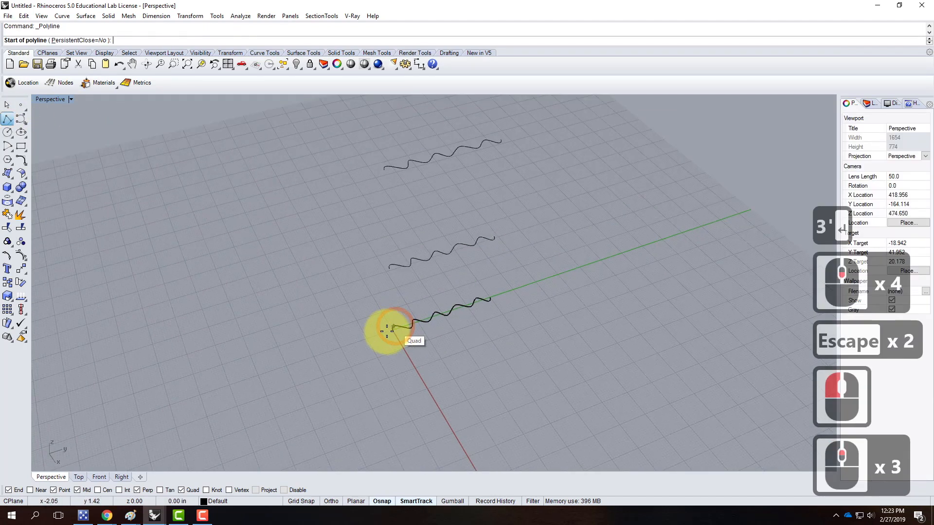
{"action": "left_click", "coordinate": [392, 329]}
{"action": "left_click", "coordinate": [389, 268]}
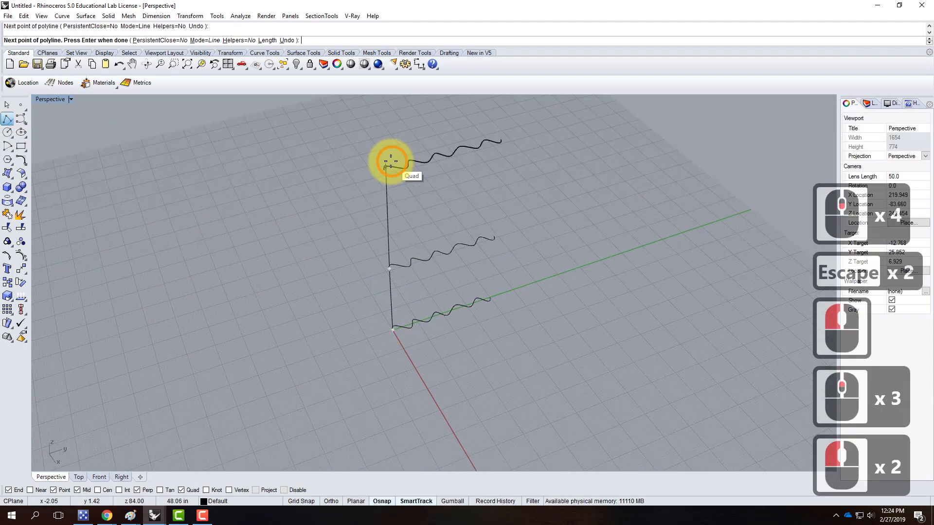
{"action": "left_click", "coordinate": [383, 172]}
{"action": "key", "text": "Return"}
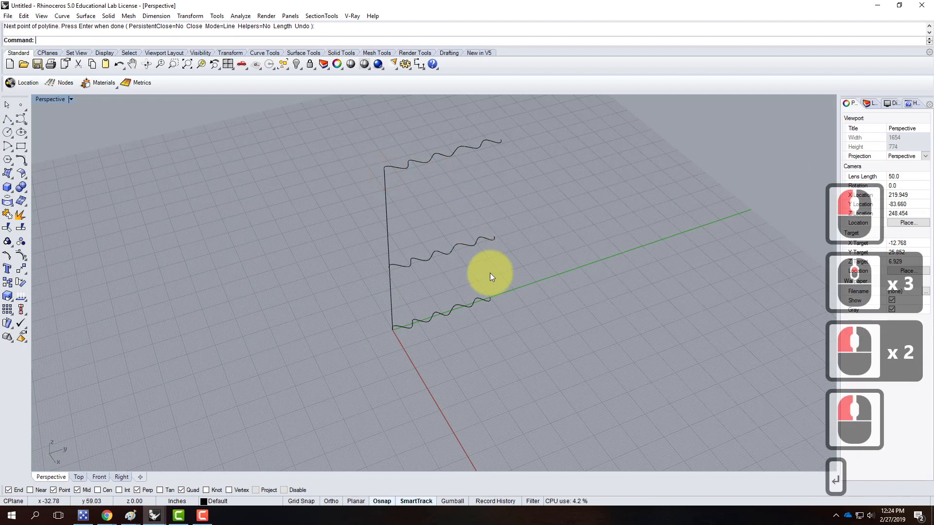
Draw a second polyline joining the far ends of the base, middle and top wavy curves.
{"action": "right_click", "coordinate": [495, 291]}
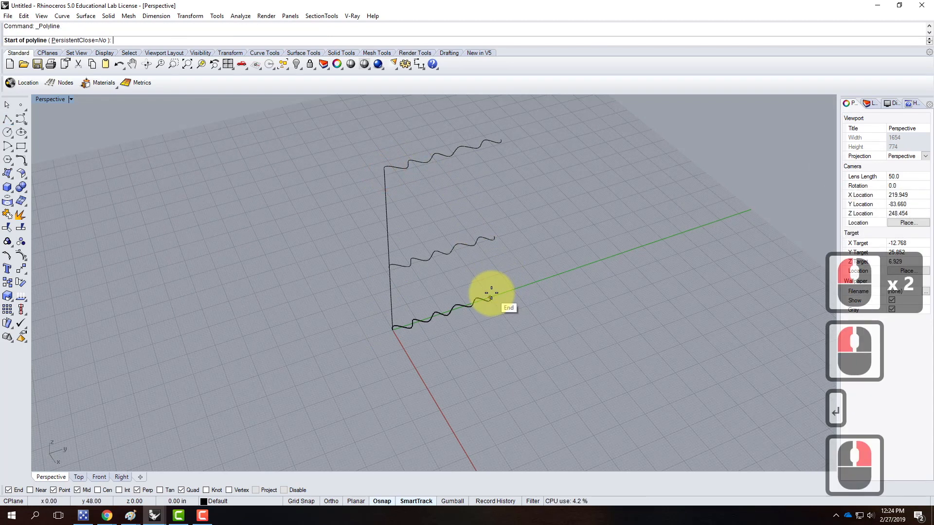
{"action": "left_click", "coordinate": [491, 295]}
{"action": "left_click", "coordinate": [493, 238]}
{"action": "left_click", "coordinate": [500, 141]}
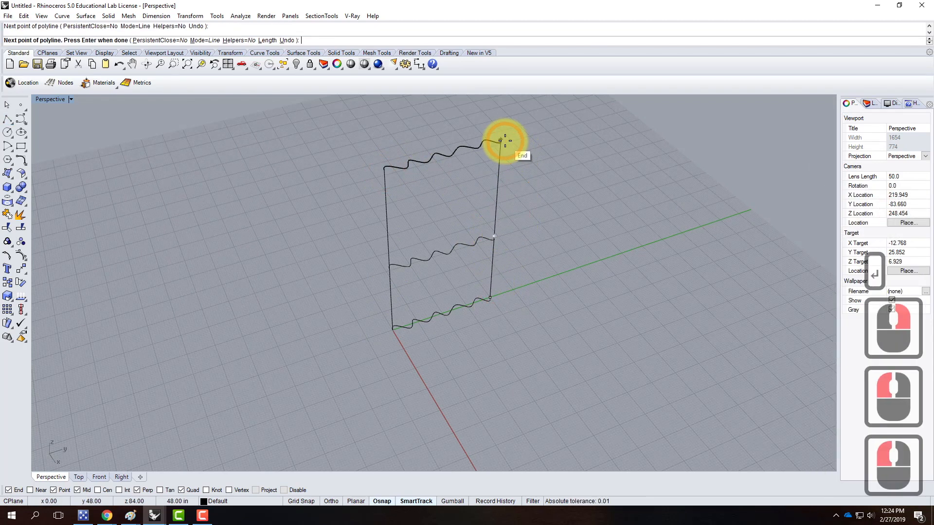
{"action": "key", "text": "Return"}
{"action": "scroll", "coordinate": [389, 205], "scroll_direction": "down", "scroll_amount": 3}
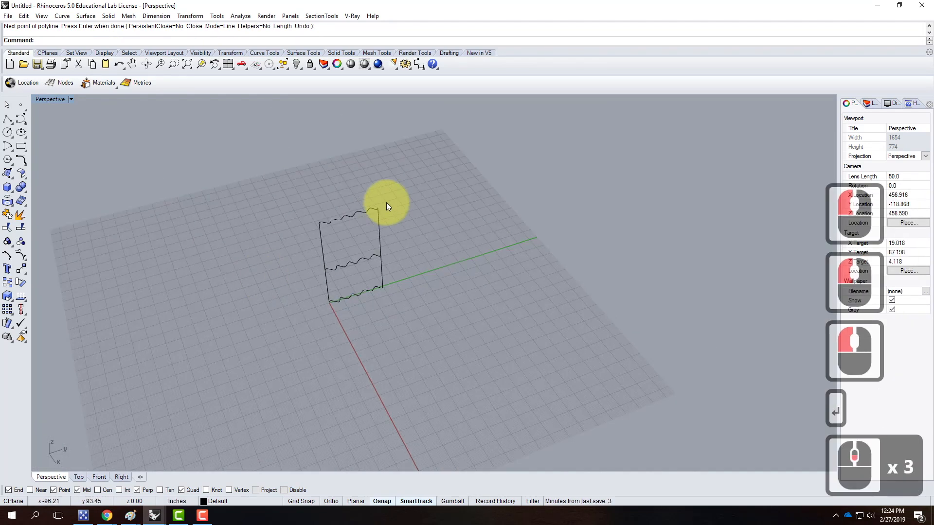
Create a Curve Network surface from all five curves with the default tolerances and Position edge matching.
{"action": "scroll", "coordinate": [443, 346], "scroll_direction": "up", "scroll_amount": 4}
{"action": "right_click_drag", "start_coordinate": [444, 345], "coordinate": [381, 340]}
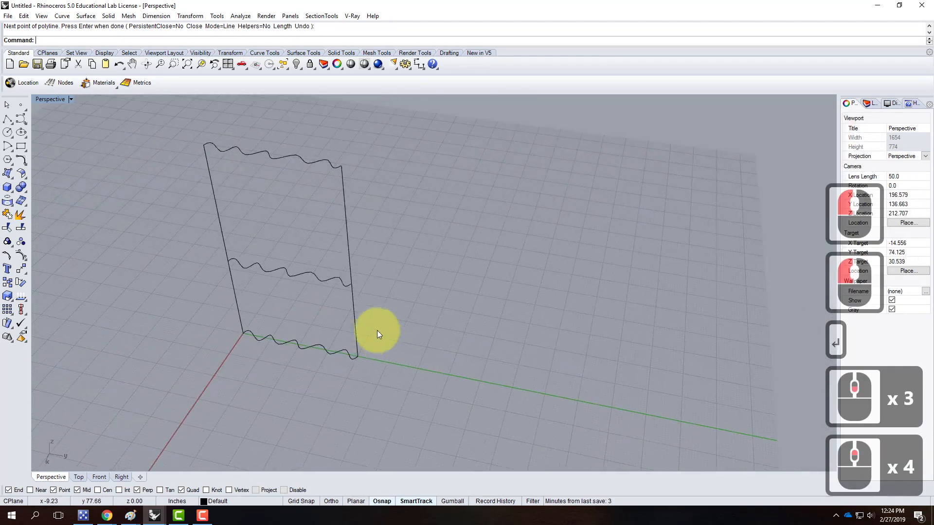
{"action": "left_click_drag", "start_coordinate": [177, 129], "coordinate": [471, 434]}
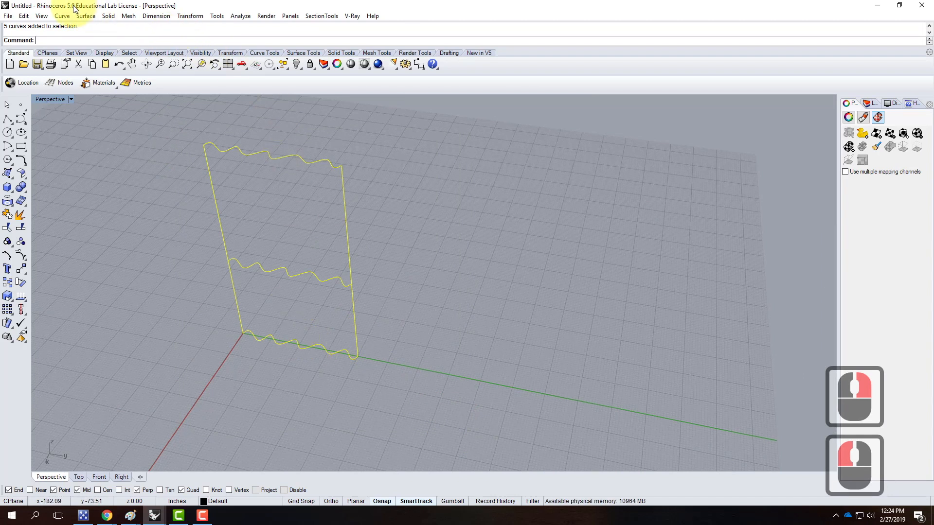
{"action": "left_click", "coordinate": [85, 16]}
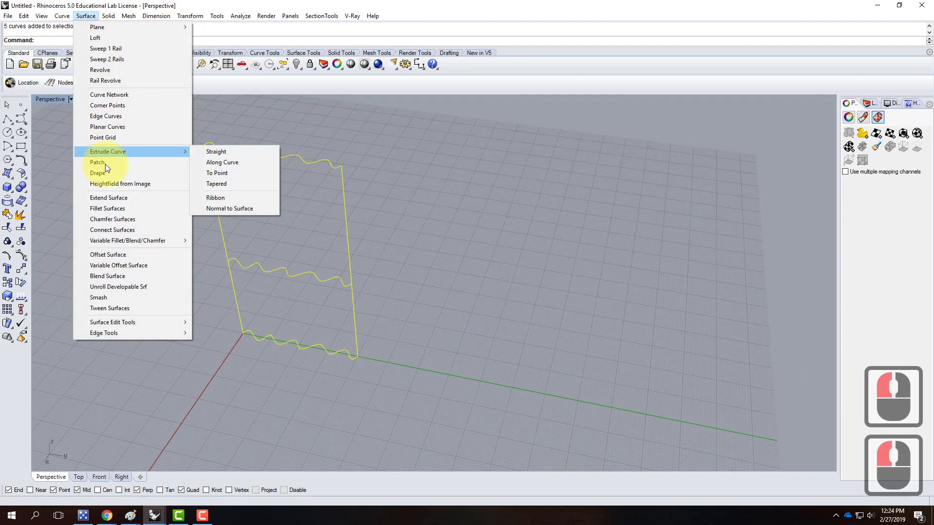
{"action": "left_click", "coordinate": [113, 95]}
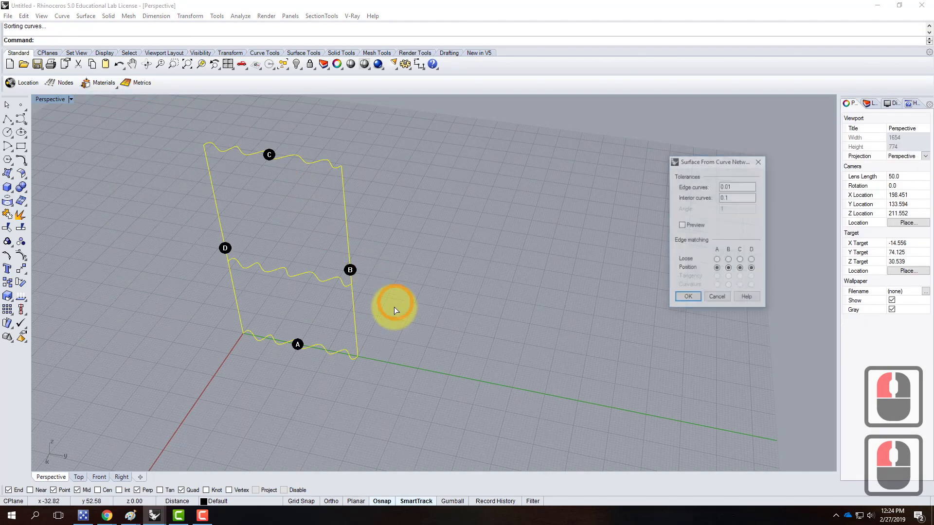
{"action": "left_click", "coordinate": [687, 298]}
{"action": "mouse_move", "coordinate": [410, 309]}
{"action": "right_mouse_down"}
{"action": "mouse_move", "coordinate": [369, 261]}
{"action": "mouse_move", "coordinate": [313, 246]}
{"action": "mouse_move", "coordinate": [272, 253]}
{"action": "mouse_move", "coordinate": [507, 254]}
{"action": "mouse_move", "coordinate": [427, 267]}
{"action": "mouse_move", "coordinate": [421, 287]}
{"action": "right_mouse_up"}
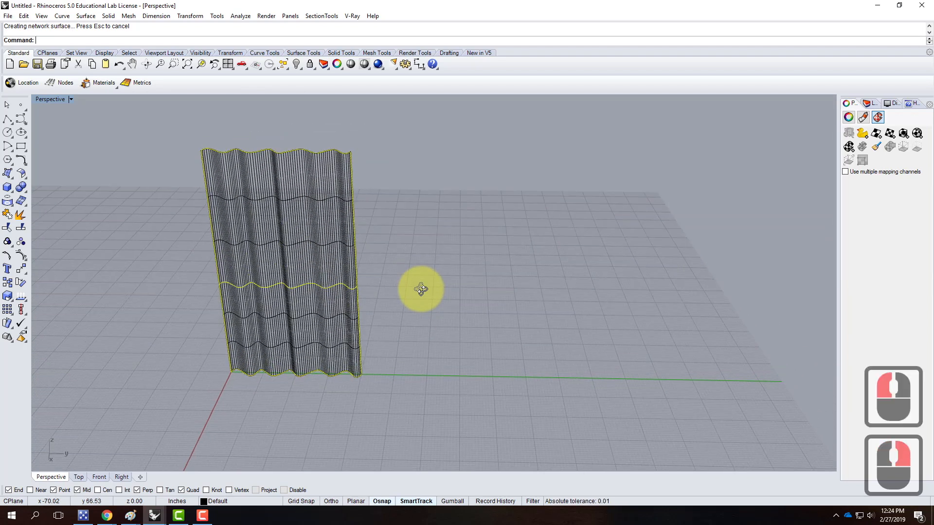
Delete the network surface, keeping the five construction curves, and clear any curve selection.
{"action": "key", "text": "Escape"}
{"action": "left_click", "coordinate": [318, 216]}
{"action": "key", "text": "Delete"}
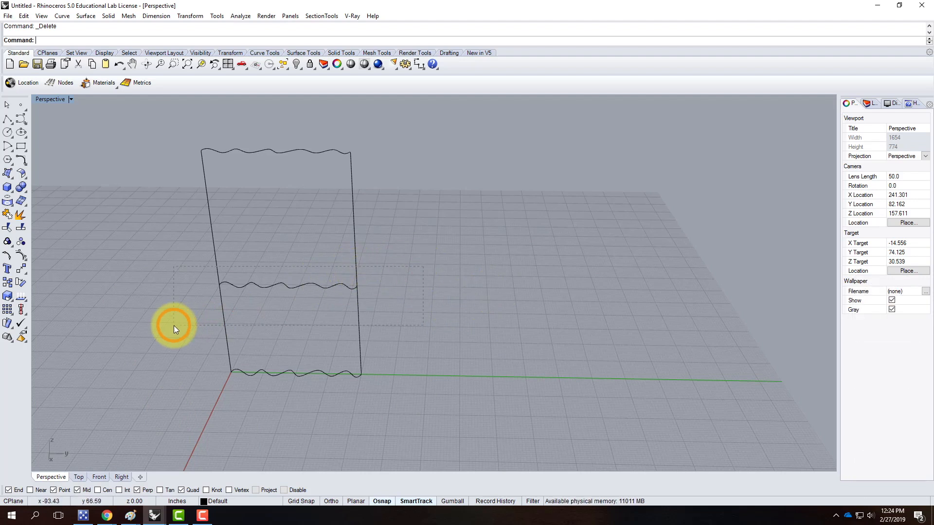
{"action": "left_click_drag", "start_coordinate": [174, 326], "coordinate": [173, 325]}
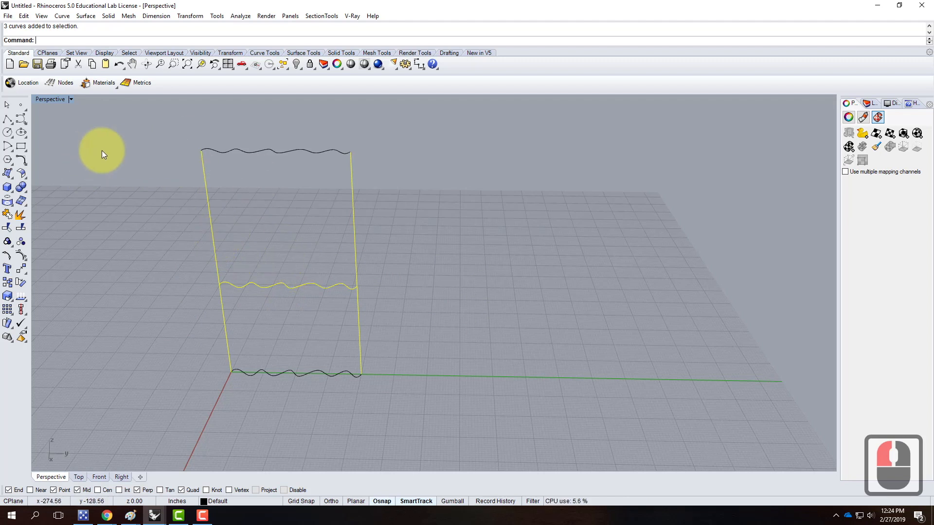
{"action": "key", "text": "Escape"}
{"action": "key", "text": "Escape"}
Rebuild the two vertical side polylines together with 5 points and degree 3, deleting the input curves.
{"action": "left_click_drag", "start_coordinate": [375, 200], "coordinate": [89, 246]}
{"action": "type", "text": "re"}
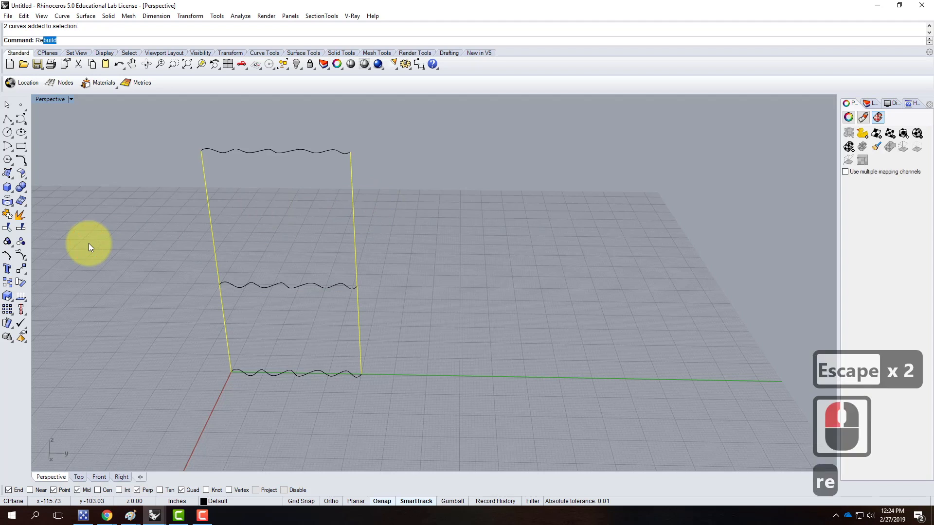
{"action": "key", "text": "Return"}
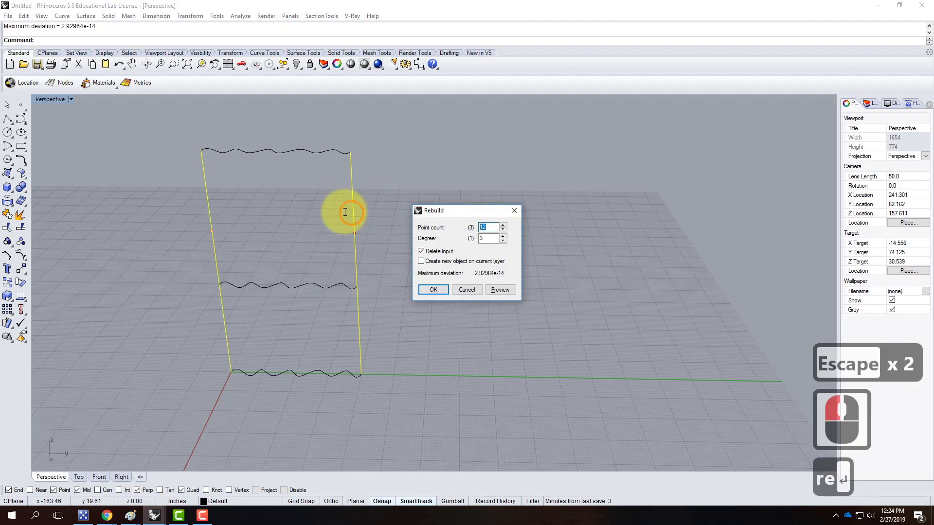
{"action": "left_click", "coordinate": [345, 212]}
{"action": "type", "text": "5"}
{"action": "key", "text": "Return"}
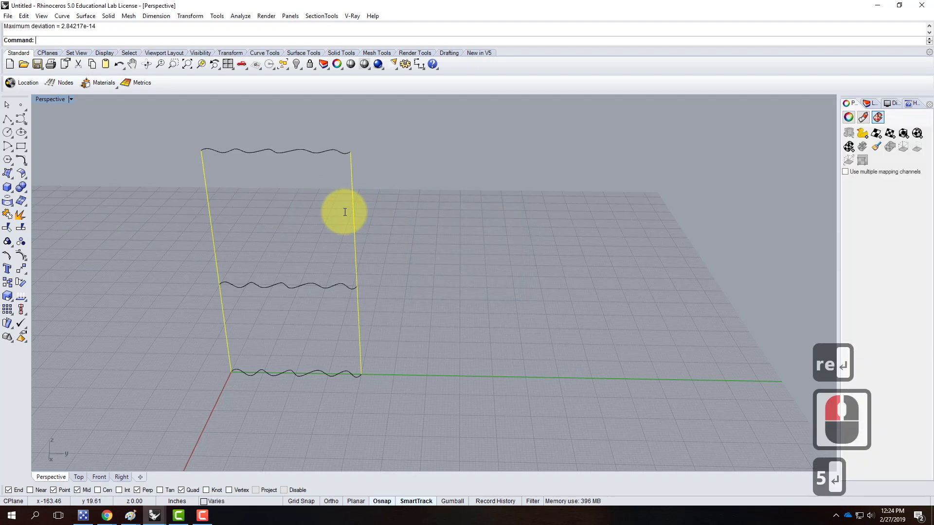
Show the side curves' edit points and move both middle points so they meet the ends of the middle wavy curve.
{"action": "left_click", "coordinate": [7, 255]}
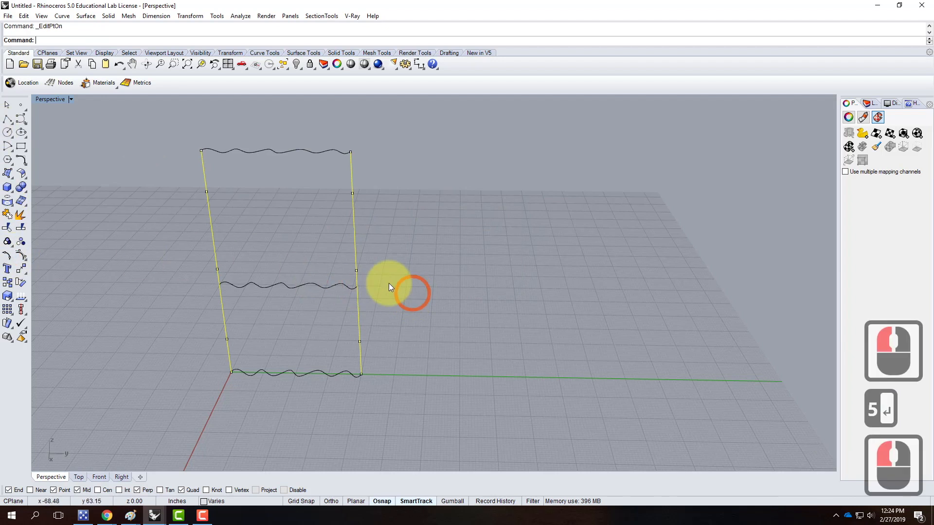
{"action": "left_click", "coordinate": [217, 270]}
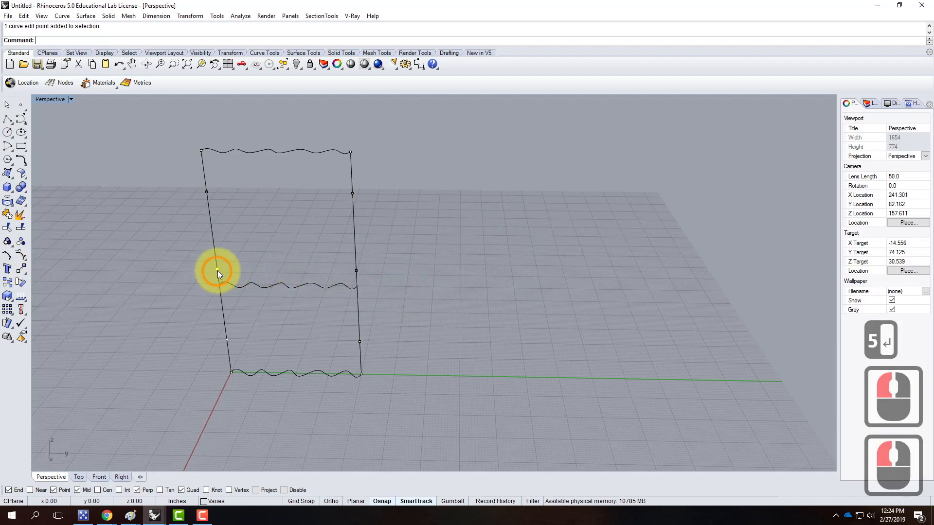
{"action": "left_click", "coordinate": [356, 271], "text": "shift"}
{"action": "type", "text": "move"}
{"action": "key", "text": "Return"}
{"action": "left_click", "coordinate": [357, 270]}
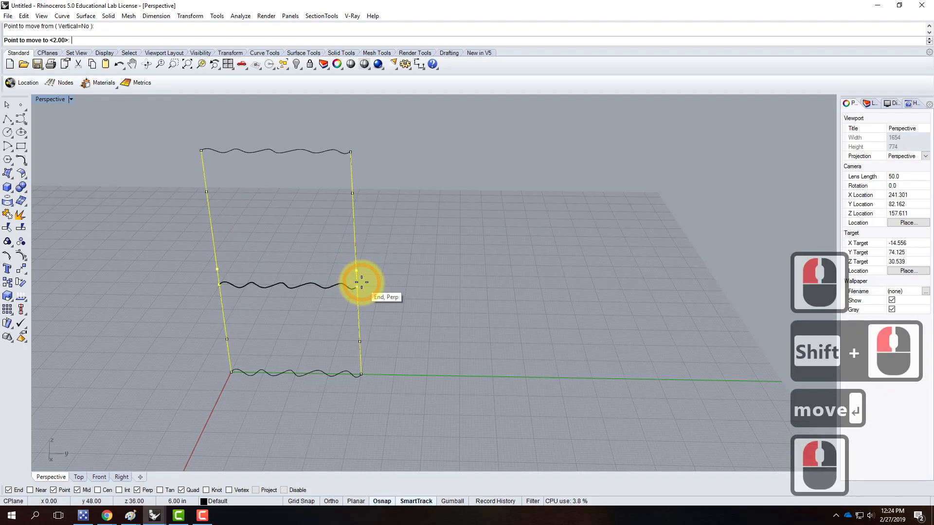
{"action": "left_click", "coordinate": [360, 283]}
{"action": "scroll", "coordinate": [374, 278], "scroll_direction": "up", "scroll_amount": 5}
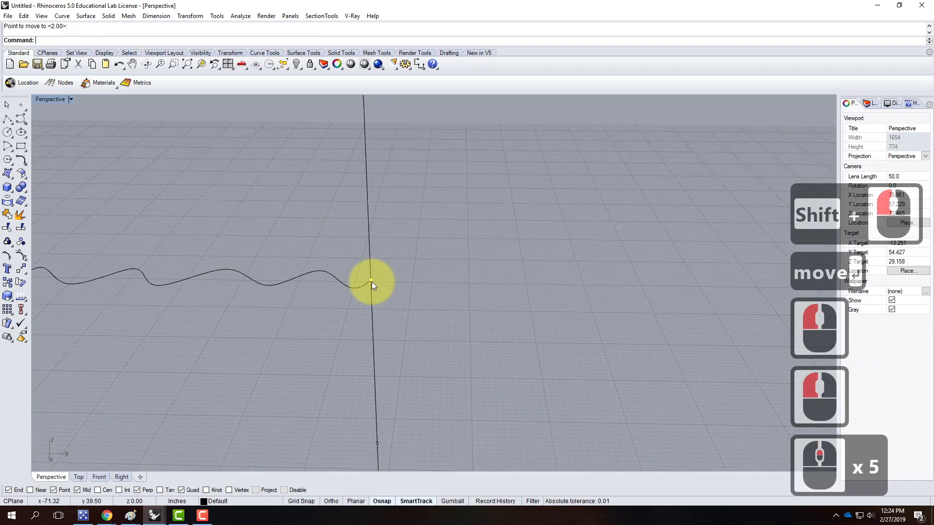
{"action": "scroll", "coordinate": [384, 284], "scroll_direction": "up", "scroll_amount": 1}
{"action": "scroll", "coordinate": [391, 291], "scroll_direction": "down", "scroll_amount": 4}
{"action": "key", "text": "Escape"}
{"action": "scroll", "coordinate": [251, 327], "scroll_direction": "down", "scroll_amount": 5}
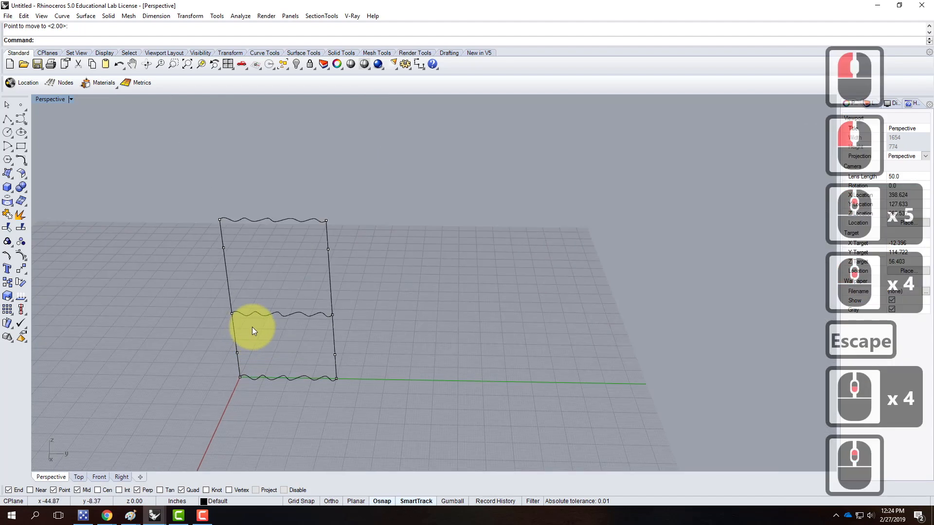
Turn on the edit points of all five curves.
{"action": "key", "text": "Escape"}
{"action": "left_click_drag", "start_coordinate": [393, 407], "coordinate": [112, 185]}
{"action": "left_click", "coordinate": [7, 258]}
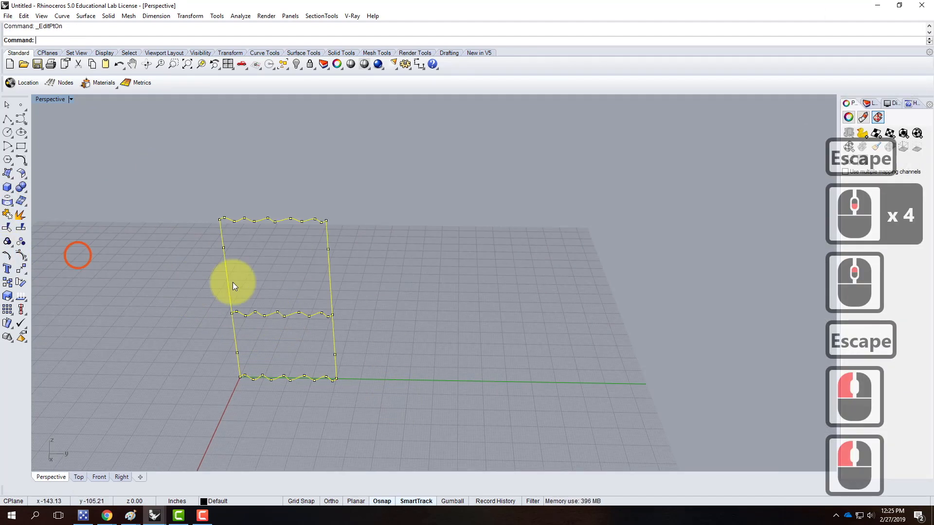
Scale the middle wavy curve's edit points in one direction from its origin-side end to about 0.66 of the width.
{"action": "left_click_drag", "start_coordinate": [189, 297], "coordinate": [370, 333]}
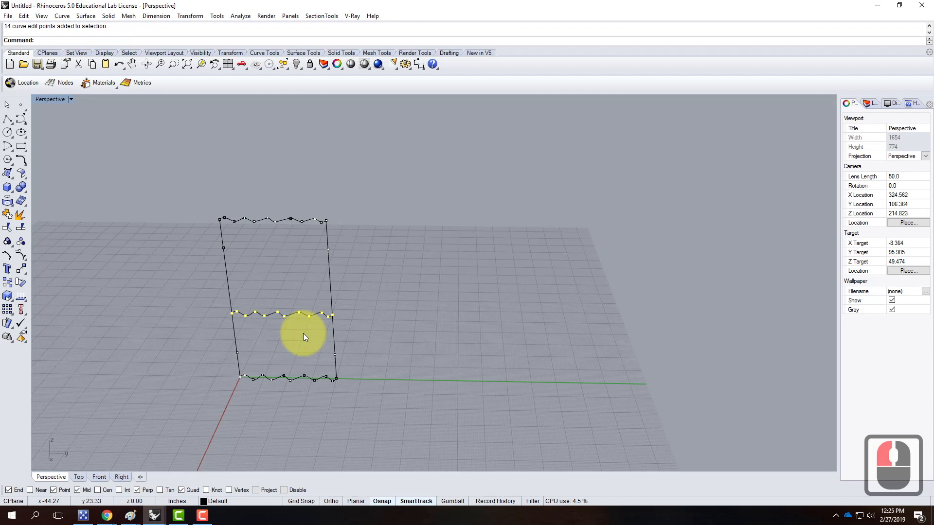
{"action": "type", "text": "scale1d"}
{"action": "key", "text": "Return"}
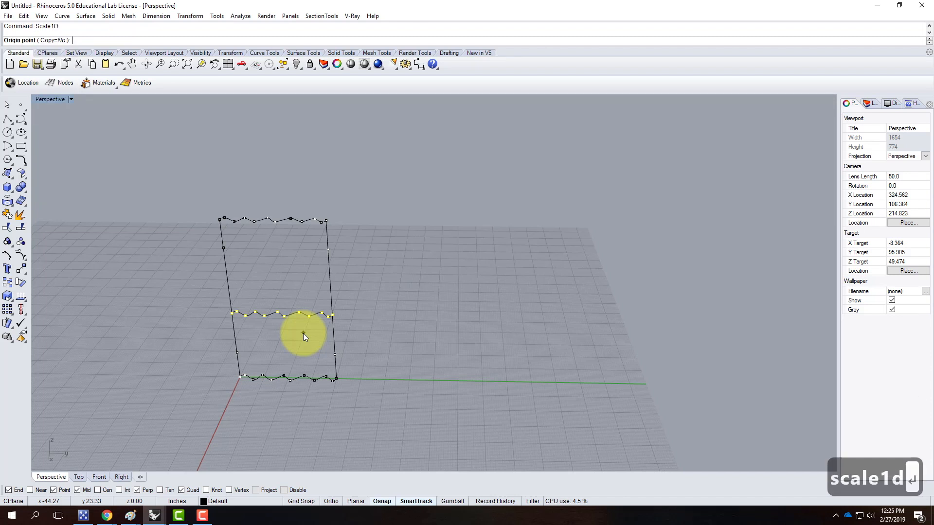
{"action": "scroll", "coordinate": [229, 312], "scroll_direction": "up", "scroll_amount": 3}
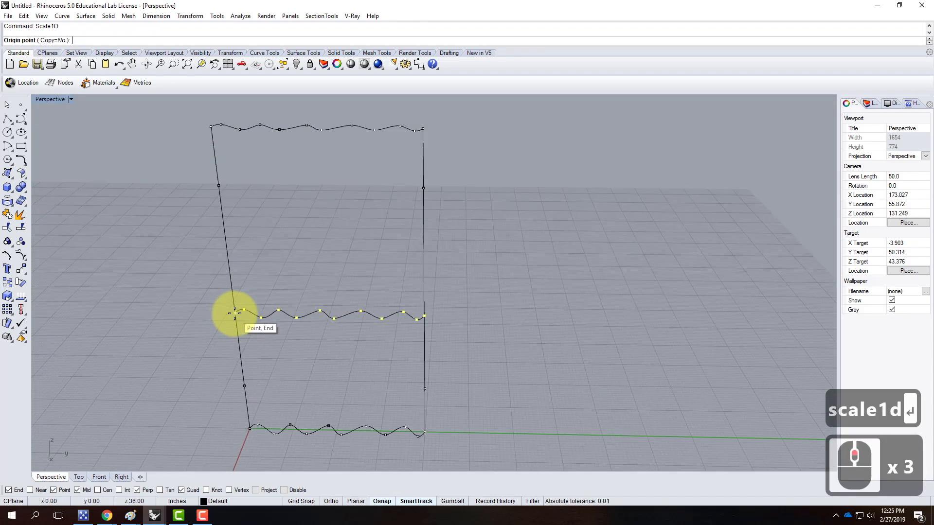
{"action": "left_click", "coordinate": [234, 313]}
{"action": "left_click", "coordinate": [425, 316]}
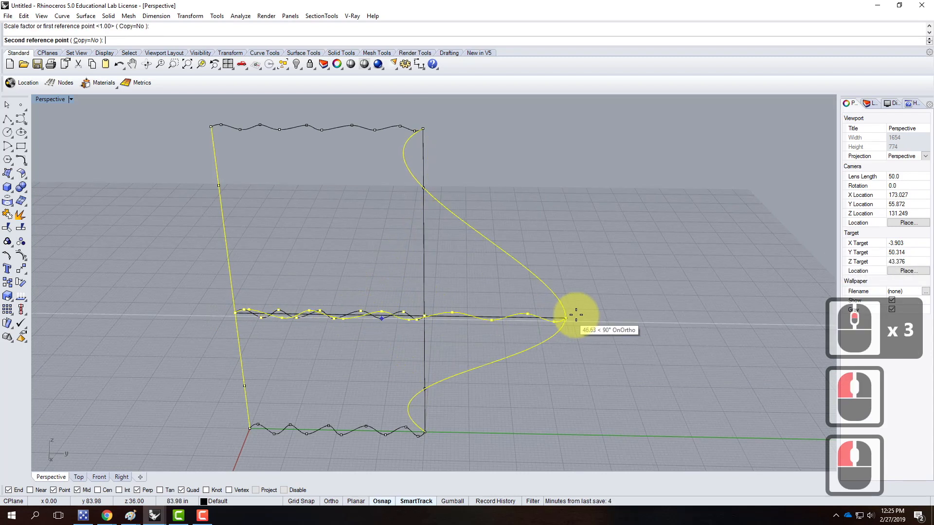
{"action": "scroll", "coordinate": [366, 311], "scroll_direction": "up", "scroll_amount": 3}
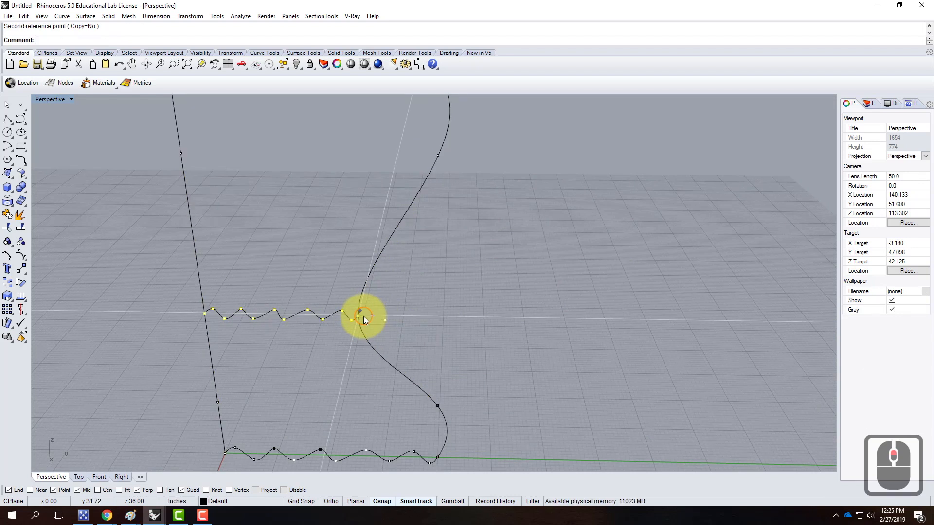
{"action": "left_click", "coordinate": [363, 315]}
{"action": "scroll", "coordinate": [517, 311], "scroll_direction": "down", "scroll_amount": 4}
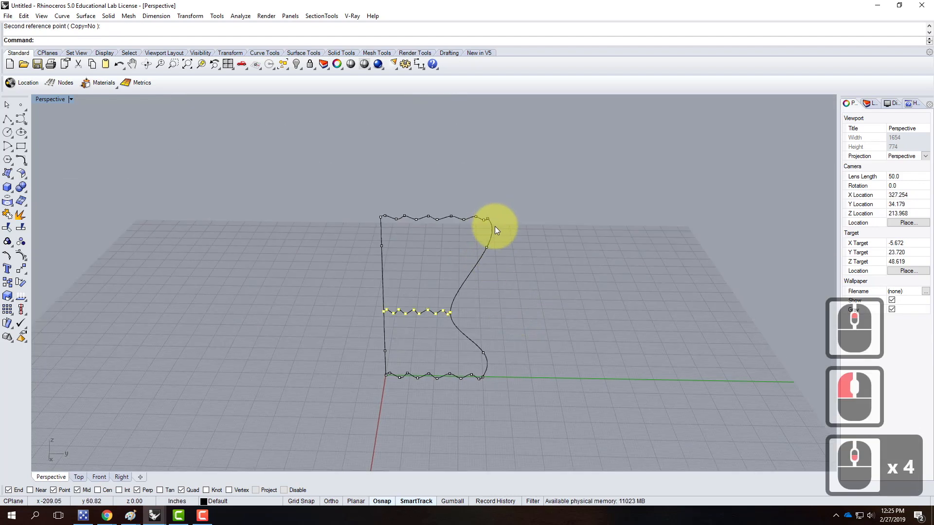
Scale the base wavy curve's edit points in one direction from the origin, narrowing it to about 36 inches.
{"action": "left_click_drag", "start_coordinate": [368, 365], "coordinate": [516, 391]}
{"action": "type", "text": "scalde"}
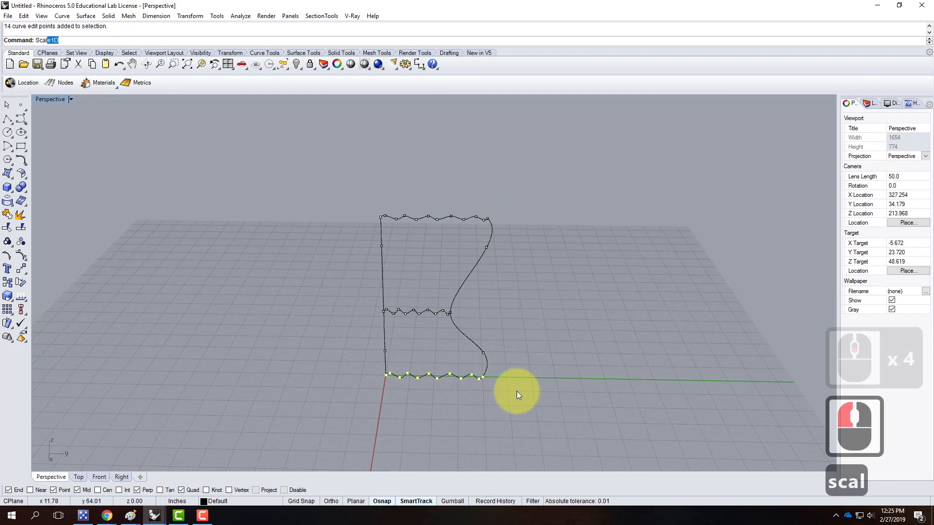
{"action": "key", "text": "BackSpace"}
{"action": "key", "text": "BackSpace"}
{"action": "key", "text": "BackSpace"}
{"action": "type", "text": "le1"}
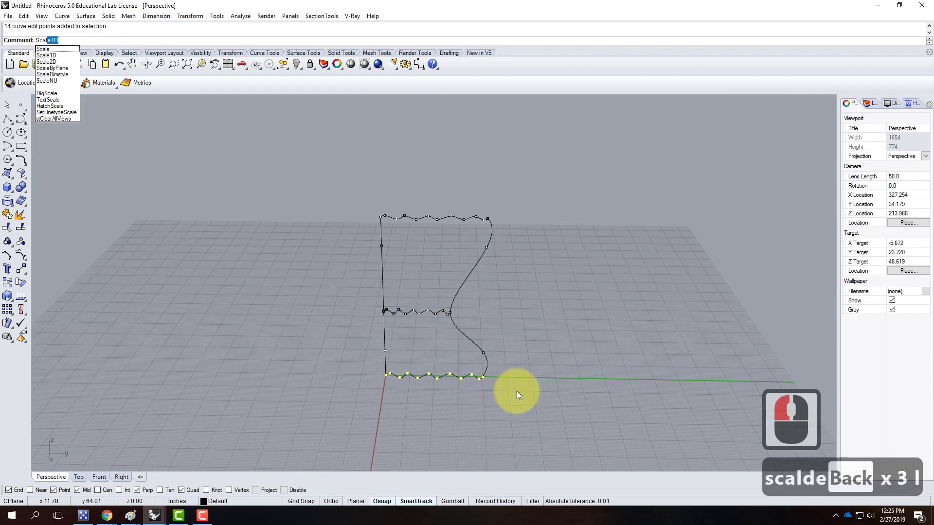
{"action": "type", "text": "d"}
{"action": "key", "text": "Return"}
{"action": "scroll", "coordinate": [399, 372], "scroll_direction": "up", "scroll_amount": 3}
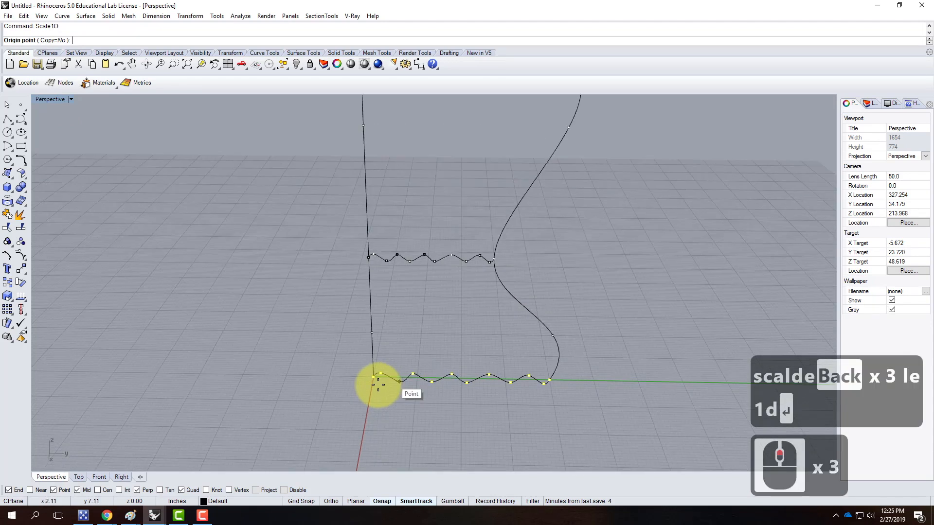
{"action": "left_click", "coordinate": [375, 379]}
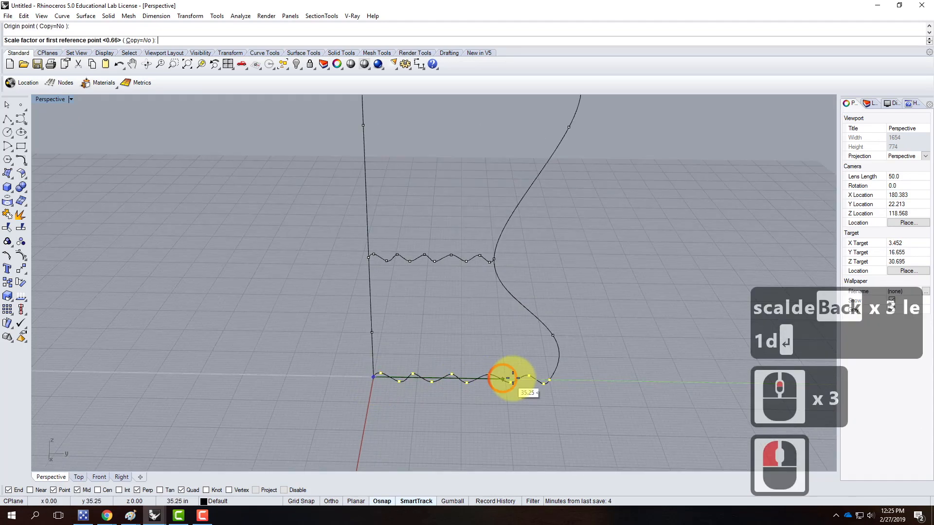
{"action": "left_click", "coordinate": [548, 379]}
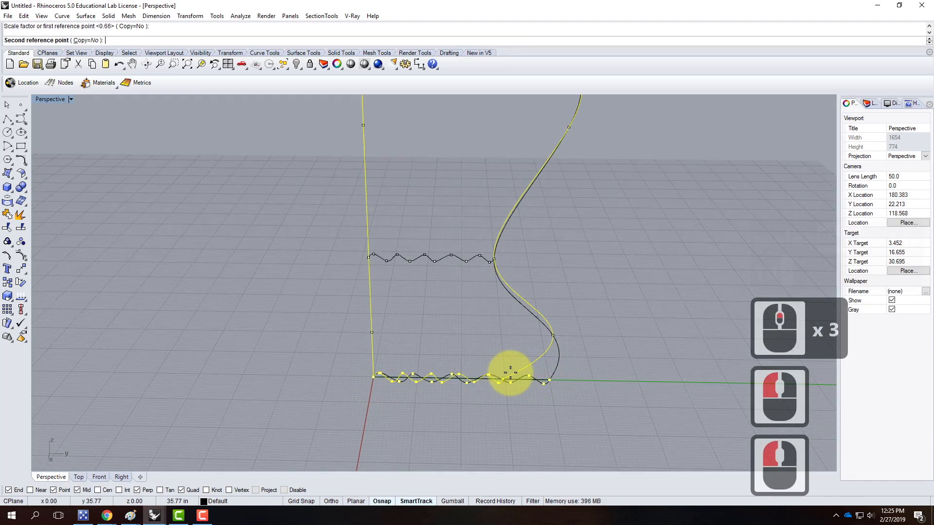
{"action": "left_click", "coordinate": [516, 375]}
Move the far side curve's edit point between the base and middle curves inward by about 15.8 inches.
{"action": "left_click", "coordinate": [547, 344]}
{"action": "type", "text": "move"}
{"action": "key", "text": "Return"}
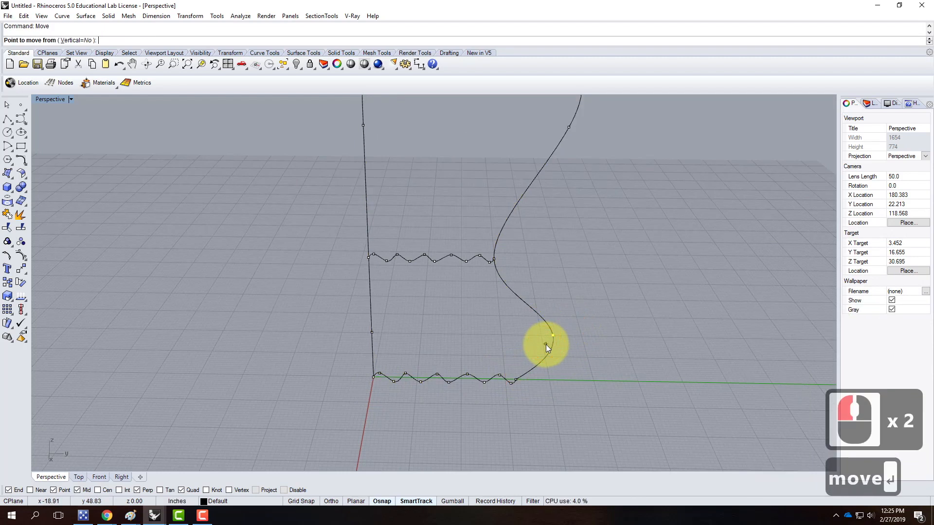
{"action": "left_click", "coordinate": [664, 335]}
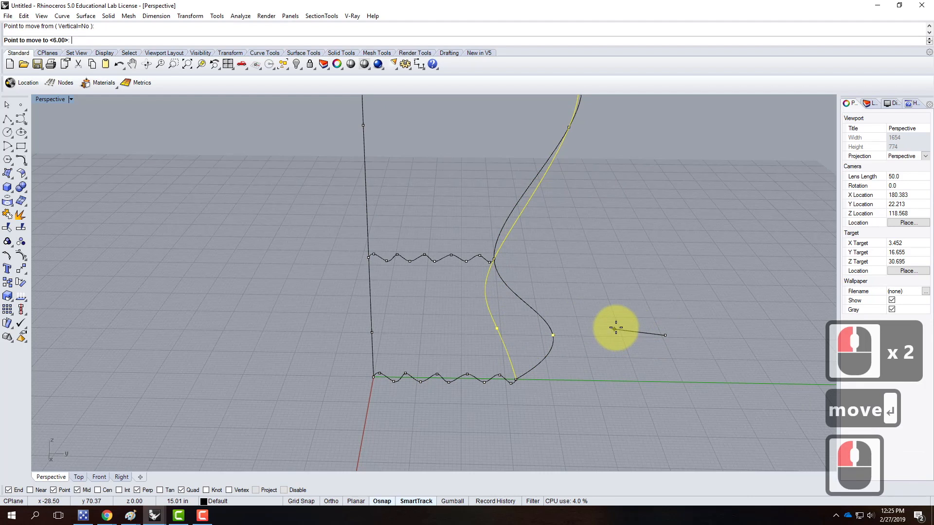
{"action": "left_click", "coordinate": [611, 327]}
{"action": "scroll", "coordinate": [503, 364], "scroll_direction": "down", "scroll_amount": 3}
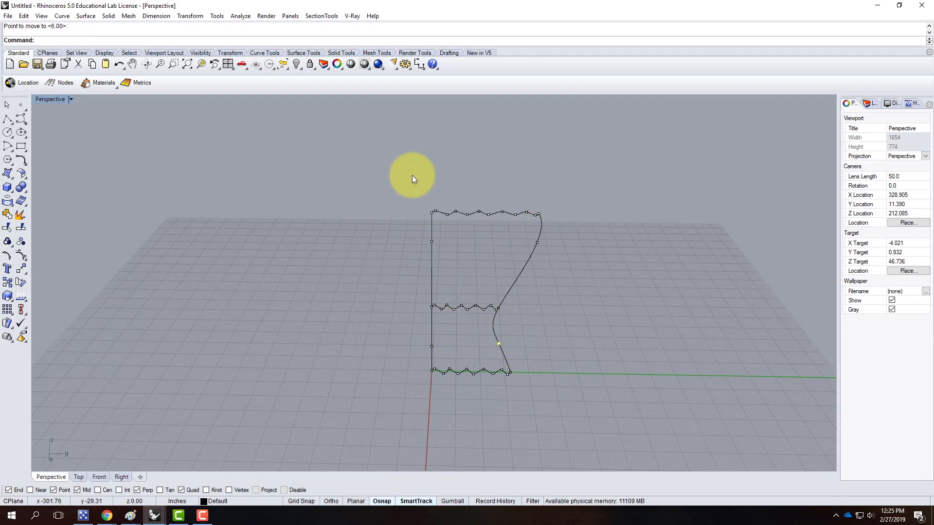
Turn off the edit points and create a network surface from all five curves with the default settings.
{"action": "key", "text": "Escape"}
{"action": "key", "text": "Escape"}
{"action": "left_click_drag", "start_coordinate": [414, 188], "coordinate": [559, 403]}
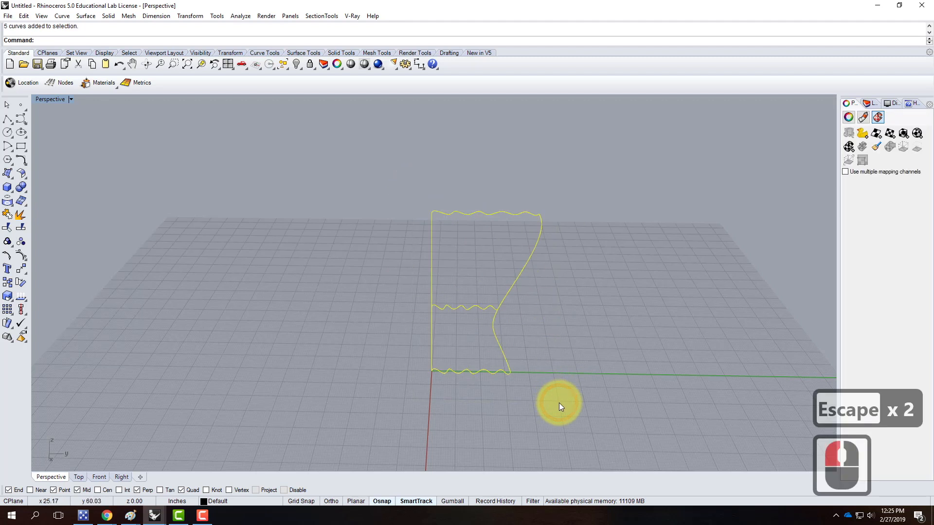
{"action": "type", "text": "net"}
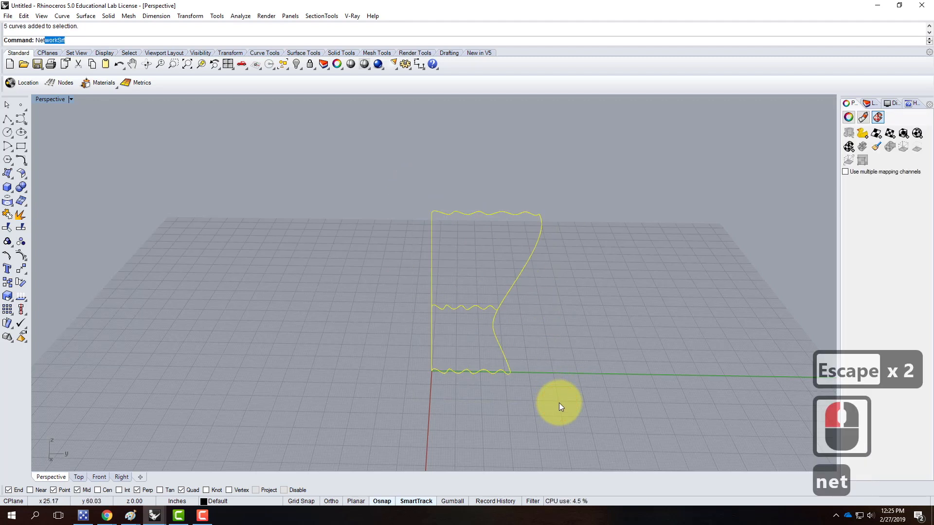
{"action": "key", "text": "Return"}
{"action": "key", "text": "Return"}
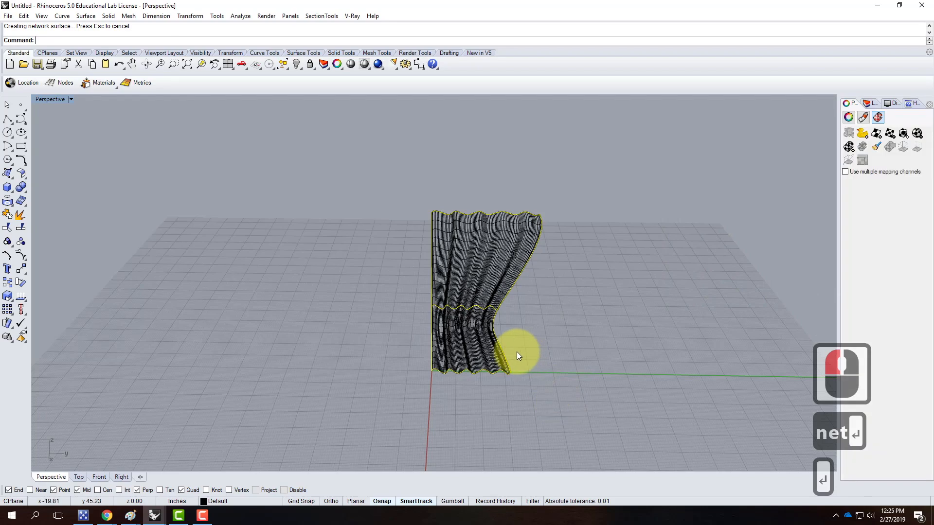
{"action": "scroll", "coordinate": [483, 344], "scroll_direction": "up", "scroll_amount": 3}
{"action": "right_click_drag", "start_coordinate": [569, 348], "coordinate": [449, 386]}
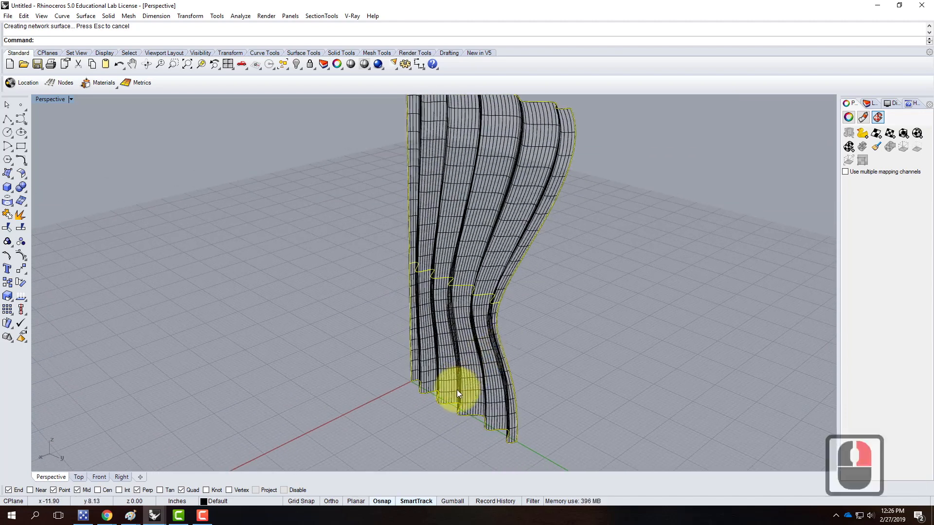
Delete the gathered curtain surface, keeping its five curves.
{"action": "key", "text": "Escape"}
{"action": "scroll", "coordinate": [462, 414], "scroll_direction": "up", "scroll_amount": 3}
{"action": "left_click", "coordinate": [462, 358]}
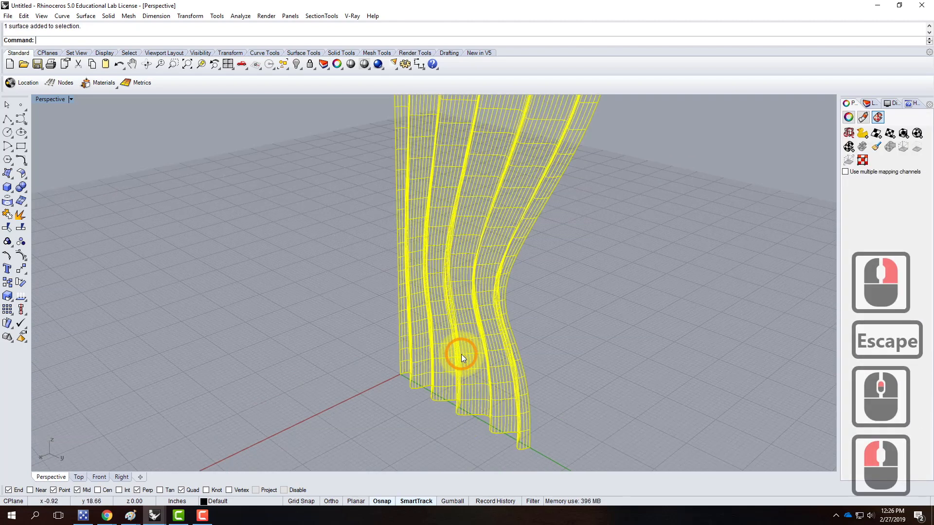
{"action": "key", "text": "Delete"}
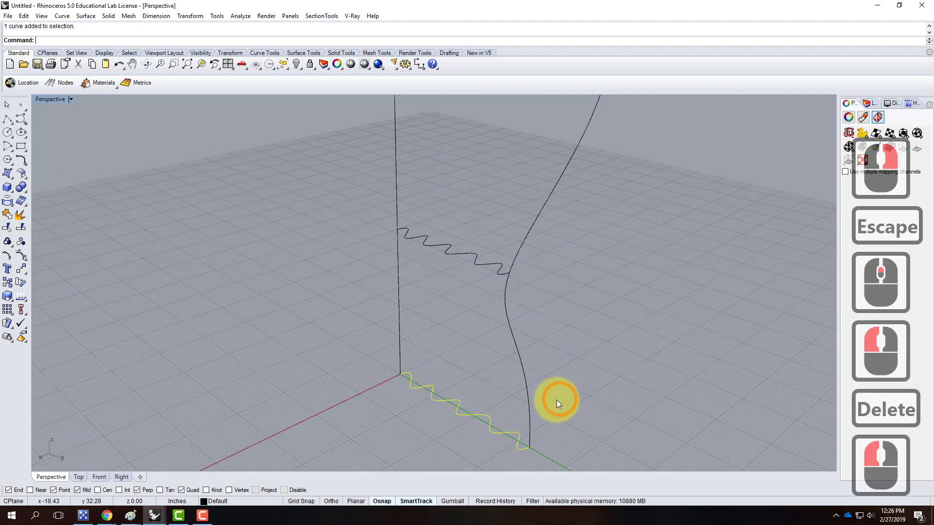
Turn on the edit points of the base and middle wavy curves only.
{"action": "left_click", "coordinate": [455, 257], "text": "shift"}
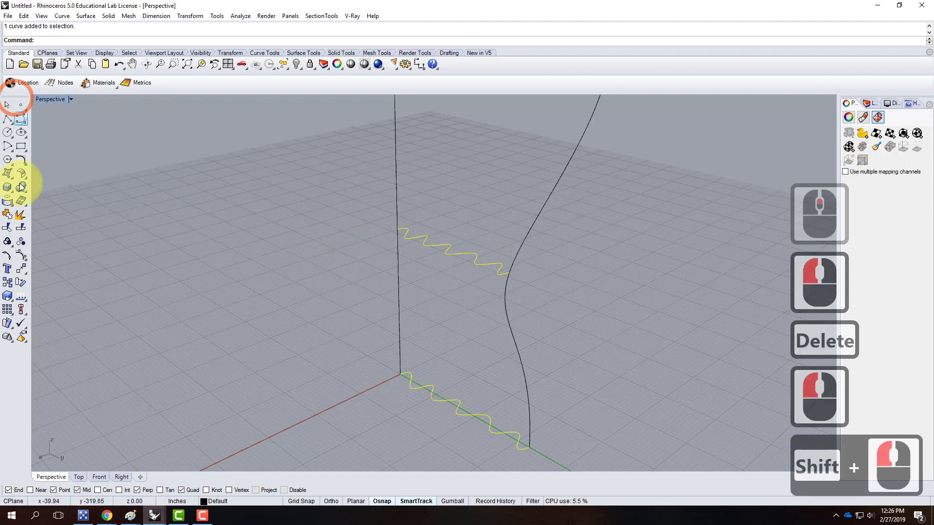
{"action": "left_click", "coordinate": [14, 258]}
{"action": "right_click_drag", "start_coordinate": [439, 447], "coordinate": [425, 347]}
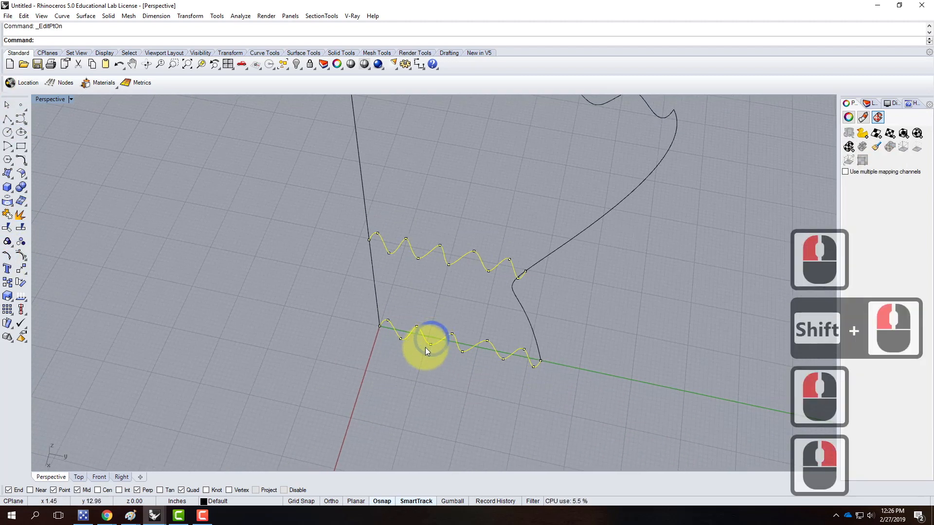
Move the base wavy curve's eight middle edit points outward by about 2.24 inches.
{"action": "left_click_drag", "start_coordinate": [392, 305], "coordinate": [525, 390]}
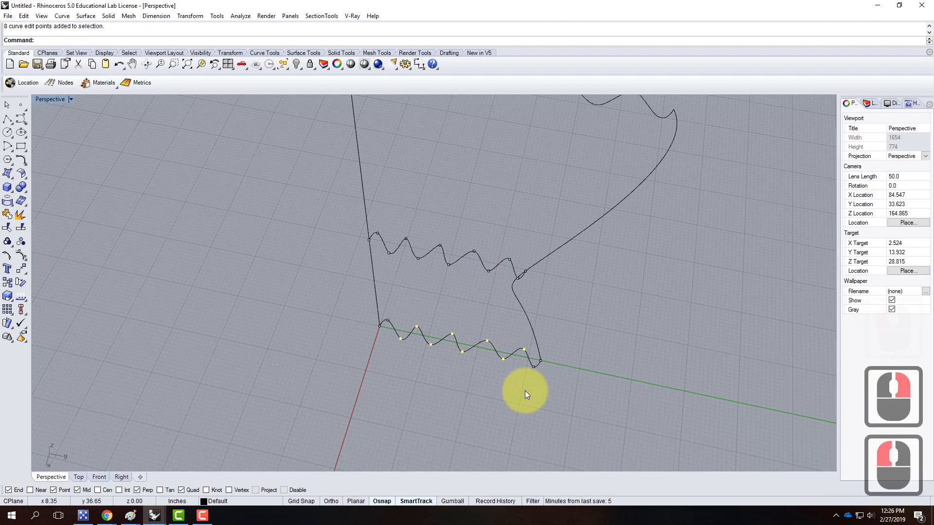
{"action": "type", "text": "move"}
{"action": "key", "text": "Return"}
{"action": "left_click", "coordinate": [524, 390]}
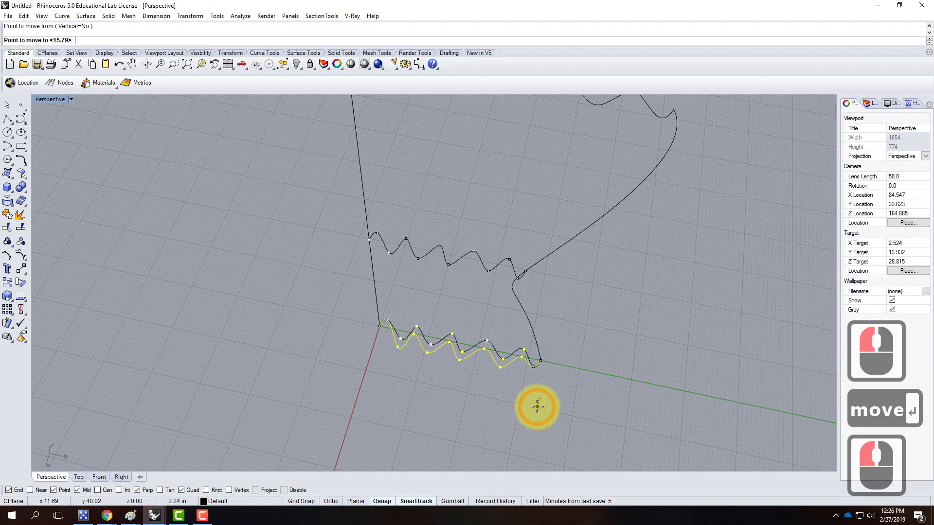
{"action": "left_click", "coordinate": [515, 389]}
Move a narrower group of the base curve's edit points, leaving out those near both ends, outward by about 2.36 inches.
{"action": "left_click", "coordinate": [410, 314]}
{"action": "left_click_drag", "start_coordinate": [409, 315], "coordinate": [506, 405]}
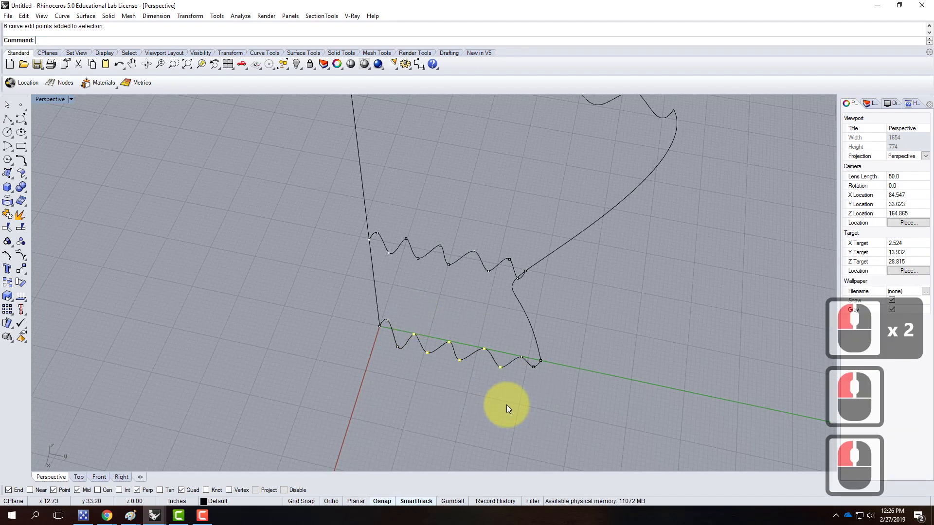
{"action": "left_click_drag", "start_coordinate": [408, 319], "coordinate": [524, 393]}
{"action": "type", "text": "mov"}
{"action": "key", "text": "Return"}
{"action": "left_click", "coordinate": [524, 393]}
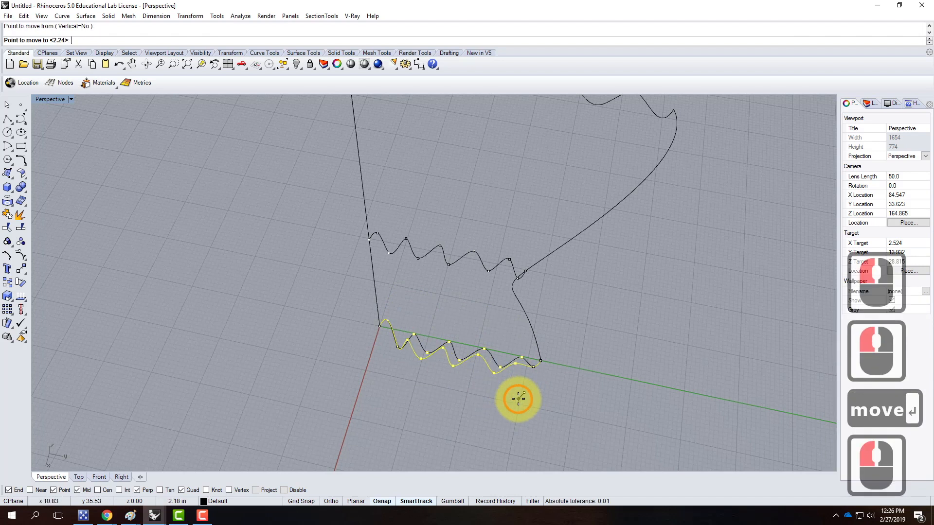
{"action": "left_click", "coordinate": [514, 399]}
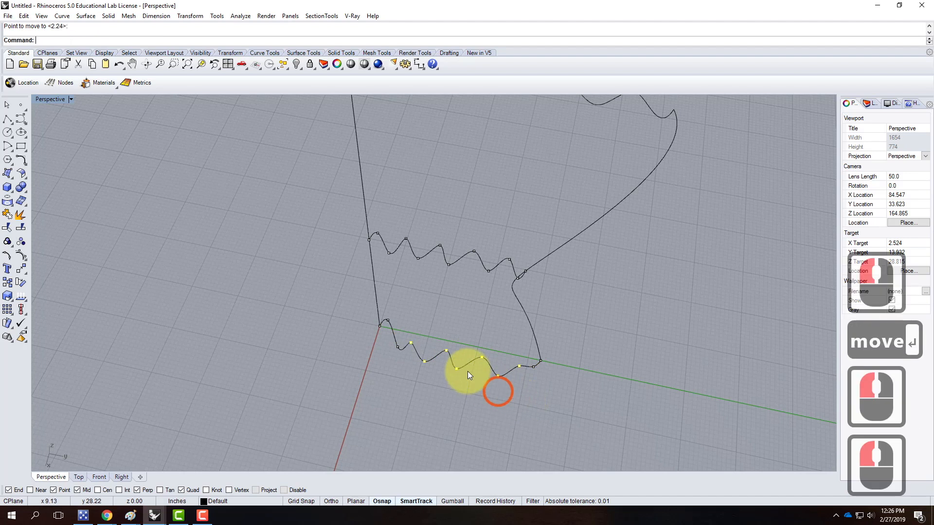
Move the four central edit points of the base wavy curve outward by about 2.97 inches.
{"action": "left_click", "coordinate": [427, 327]}
{"action": "left_click_drag", "start_coordinate": [427, 328], "coordinate": [496, 416]}
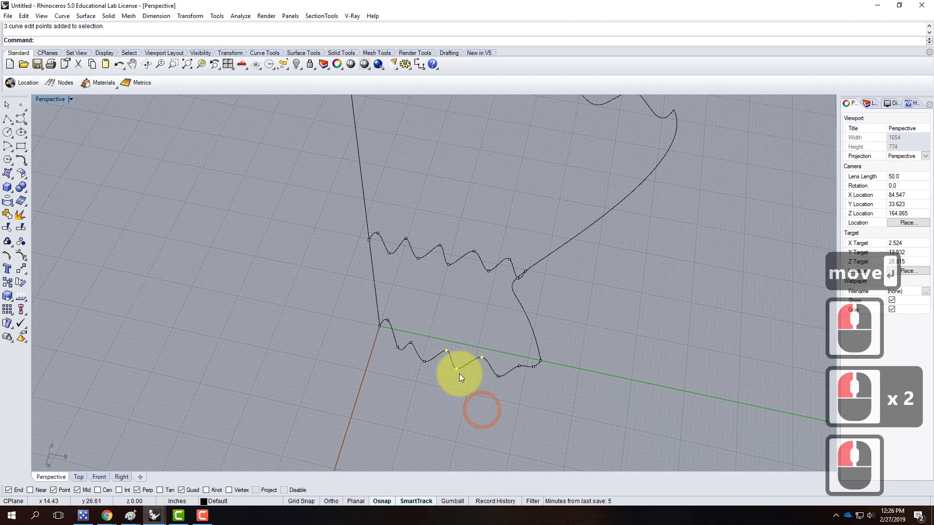
{"action": "left_click_drag", "start_coordinate": [419, 328], "coordinate": [489, 391]}
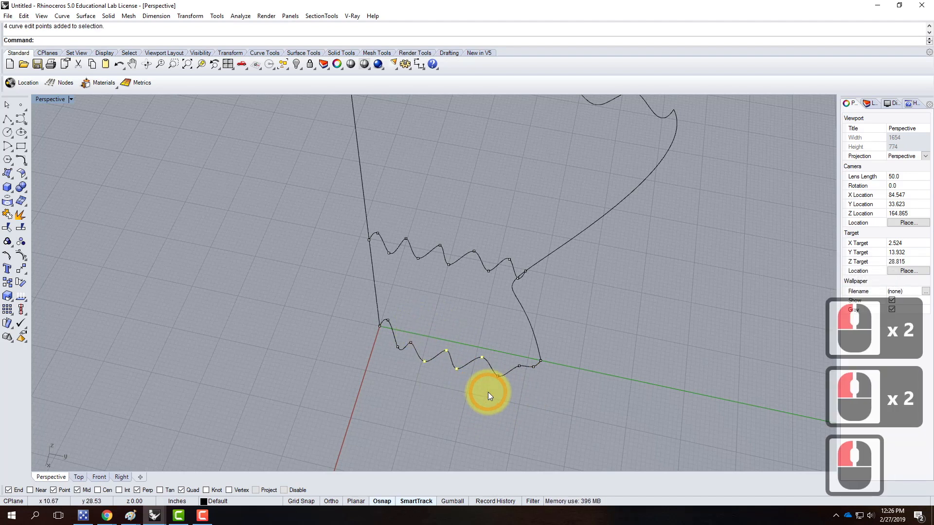
{"action": "type", "text": "Move"}
{"action": "key", "text": "Return"}
{"action": "left_click", "coordinate": [488, 392]}
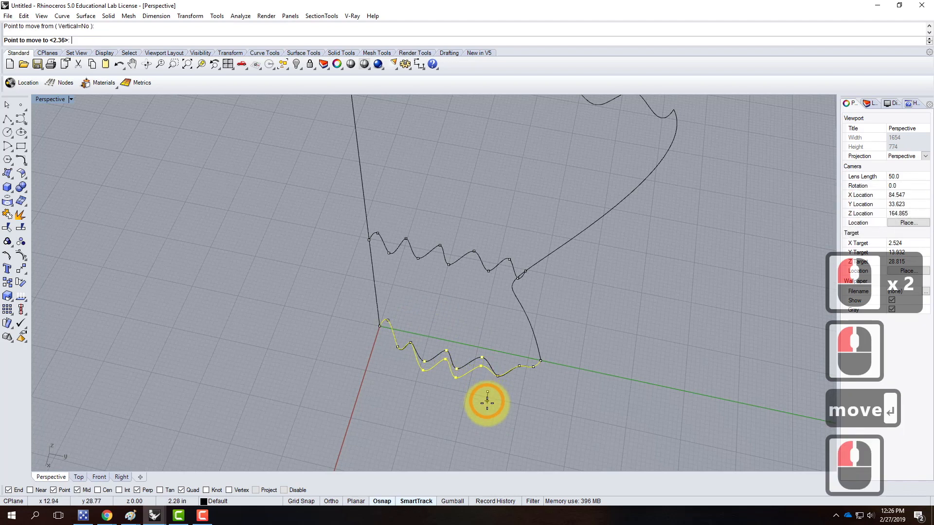
{"action": "left_click", "coordinate": [488, 404]}
Pull the base curve's central peak and adjacent valley edit points outward by about 3.91 inches.
{"action": "left_click_drag", "start_coordinate": [440, 343], "coordinate": [459, 392]}
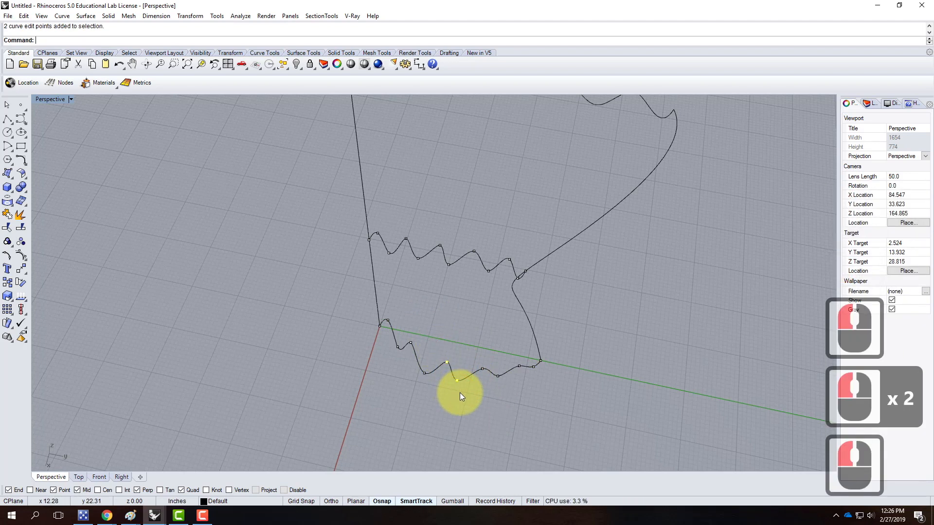
{"action": "type", "text": "Move"}
{"action": "key", "text": "Return"}
{"action": "left_click", "coordinate": [459, 393]}
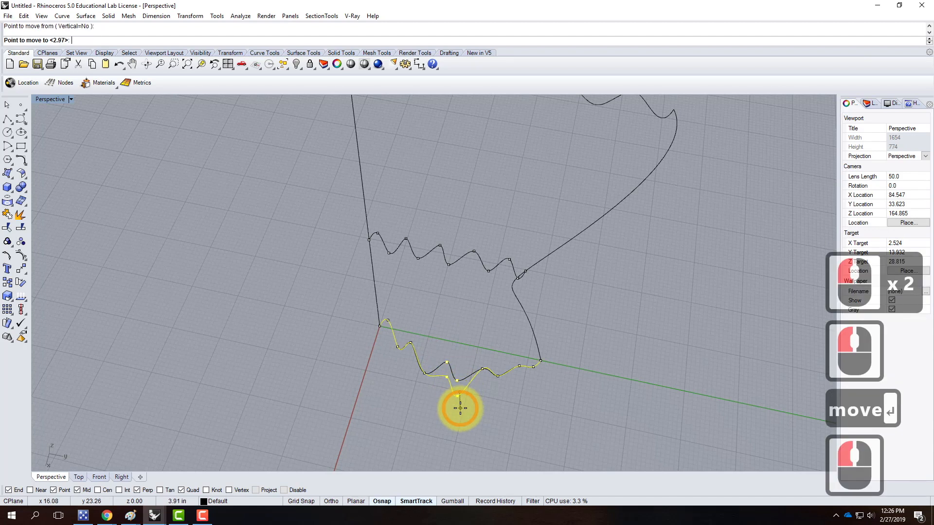
{"action": "left_click", "coordinate": [506, 395]}
Turn off the edit points and create a network surface from the reshaped base curve and the other four curves with the default settings.
{"action": "key", "text": "Escape"}
{"action": "key", "text": "Escape"}
{"action": "key", "text": "Escape"}
{"action": "right_click_drag", "start_coordinate": [594, 421], "coordinate": [462, 291]}
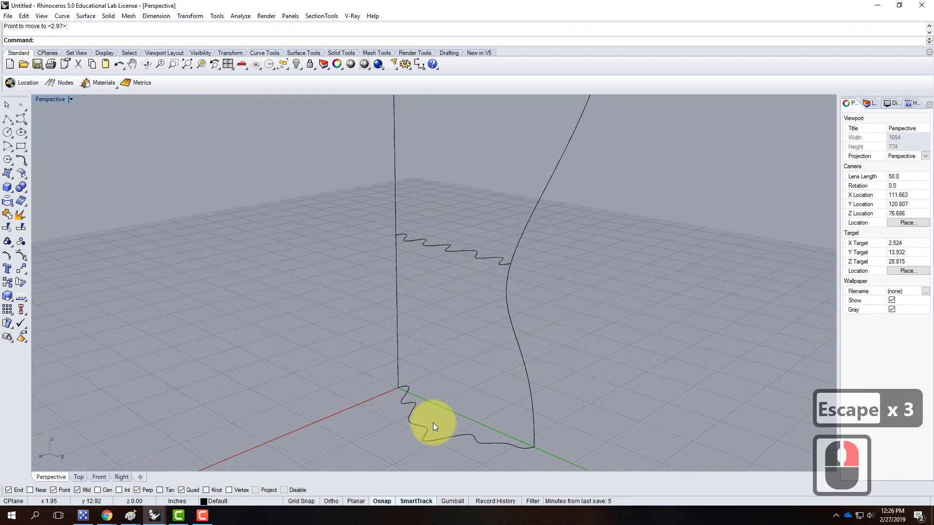
{"action": "scroll", "coordinate": [360, 253], "scroll_direction": "down", "scroll_amount": 3}
{"action": "left_click_drag", "start_coordinate": [334, 103], "coordinate": [508, 404]}
{"action": "type", "text": "netw"}
{"action": "key", "text": "Return"}
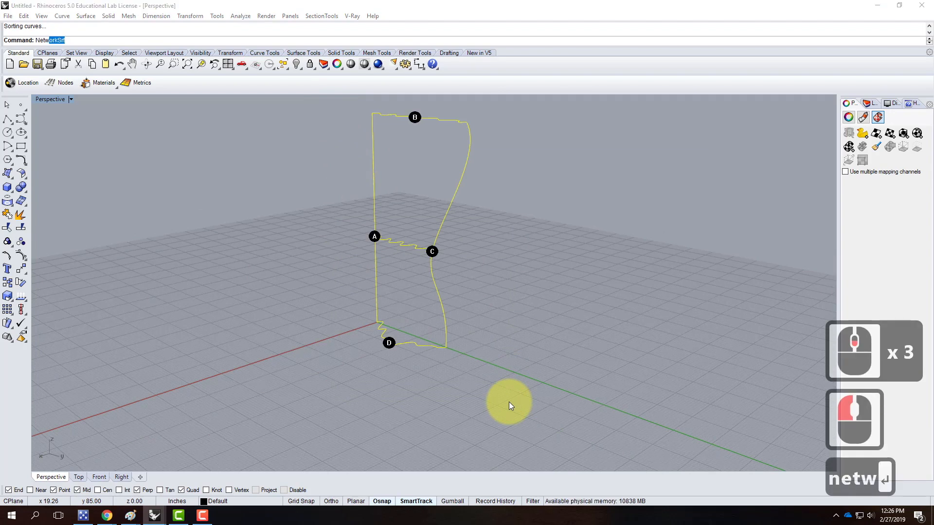
{"action": "key", "text": "Return"}
Examine the curtain surface's flared lower folds and the corner where its top edge meets the straight side.
{"action": "scroll", "coordinate": [410, 332], "scroll_direction": "up", "scroll_amount": 4}
{"action": "right_click_drag", "start_coordinate": [503, 325], "coordinate": [553, 340]}
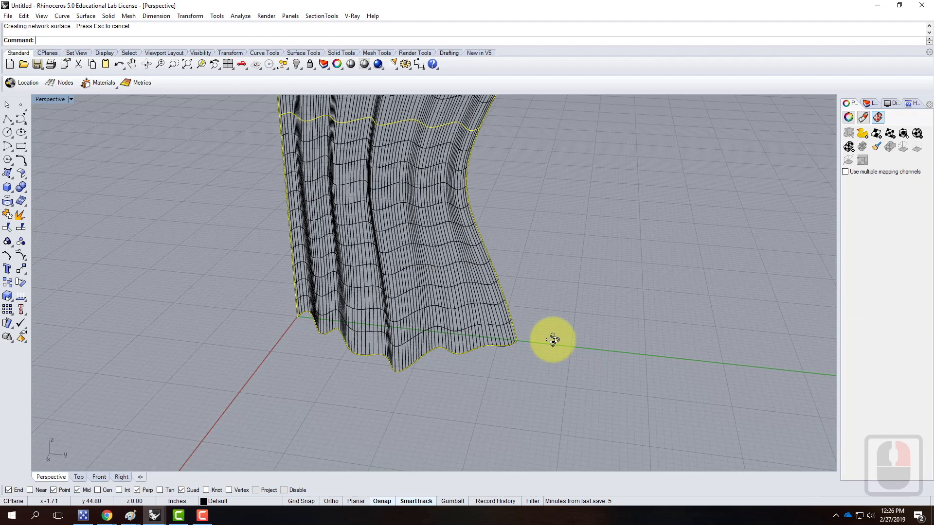
{"action": "scroll", "coordinate": [543, 379], "scroll_direction": "down", "scroll_amount": 3}
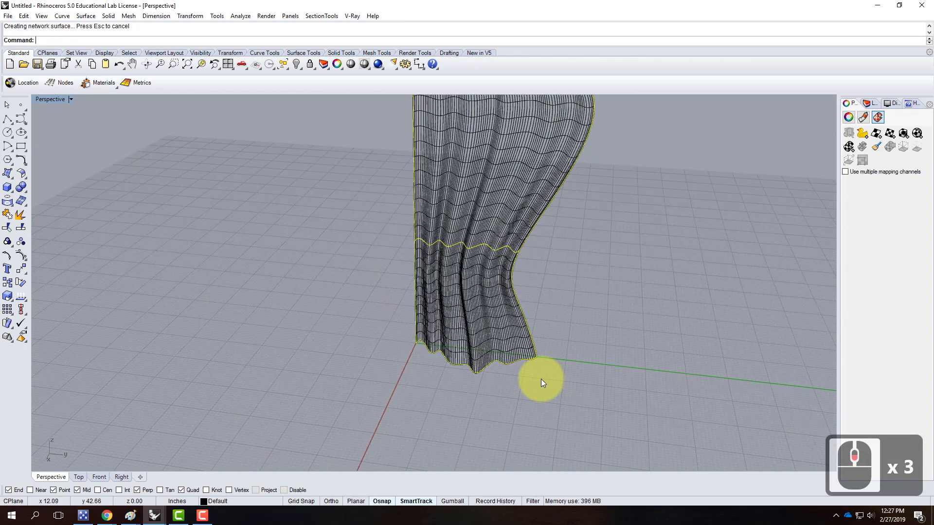
{"action": "left_click", "coordinate": [562, 239]}
{"action": "scroll", "coordinate": [424, 348], "scroll_direction": "down", "scroll_amount": 2}
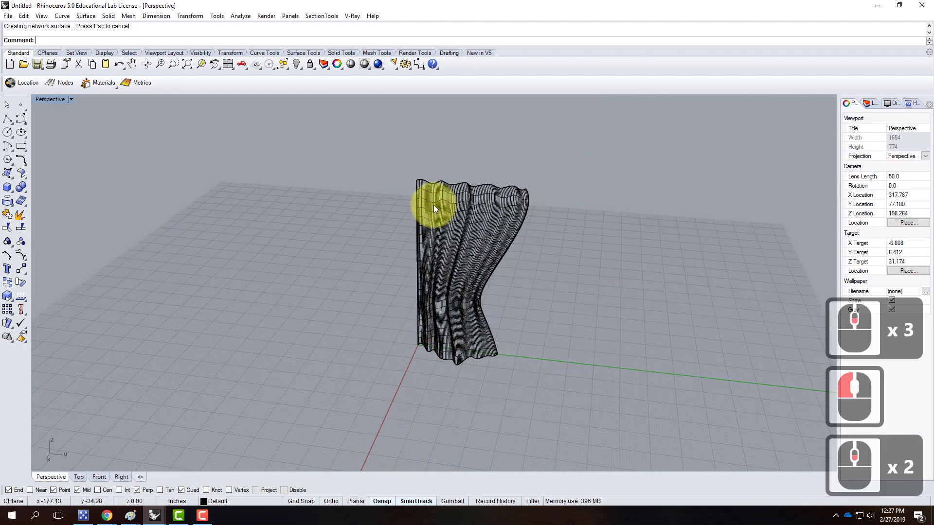
{"action": "scroll", "coordinate": [430, 209], "scroll_direction": "up", "scroll_amount": 4}
{"action": "mouse_move", "coordinate": [525, 208]}
{"action": "right_mouse_down"}
{"action": "mouse_move", "coordinate": [436, 239]}
{"action": "mouse_move", "coordinate": [412, 223]}
{"action": "mouse_move", "coordinate": [530, 225]}
{"action": "right_mouse_up"}
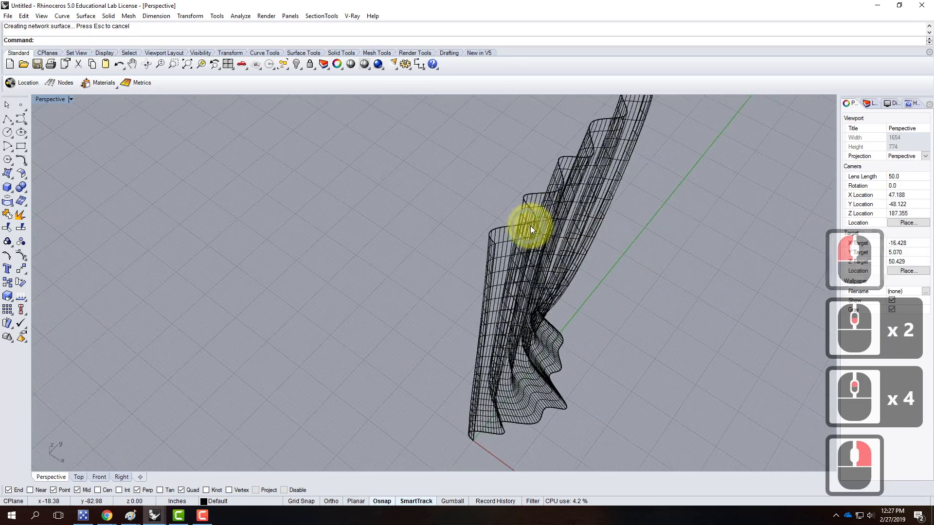
{"action": "scroll", "coordinate": [522, 244], "scroll_direction": "up", "scroll_amount": 3}
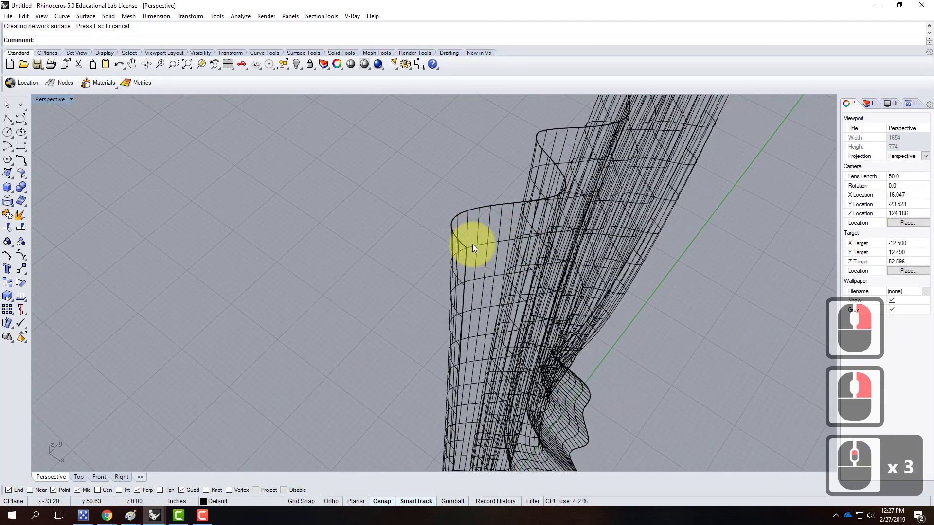
{"action": "scroll", "coordinate": [459, 235], "scroll_direction": "down", "scroll_amount": 3}
Delete the curtain network surface, keeping its five curves.
{"action": "right_click_drag", "start_coordinate": [424, 233], "coordinate": [517, 249]}
{"action": "left_click", "coordinate": [518, 250]}
{"action": "key", "text": "Delete"}
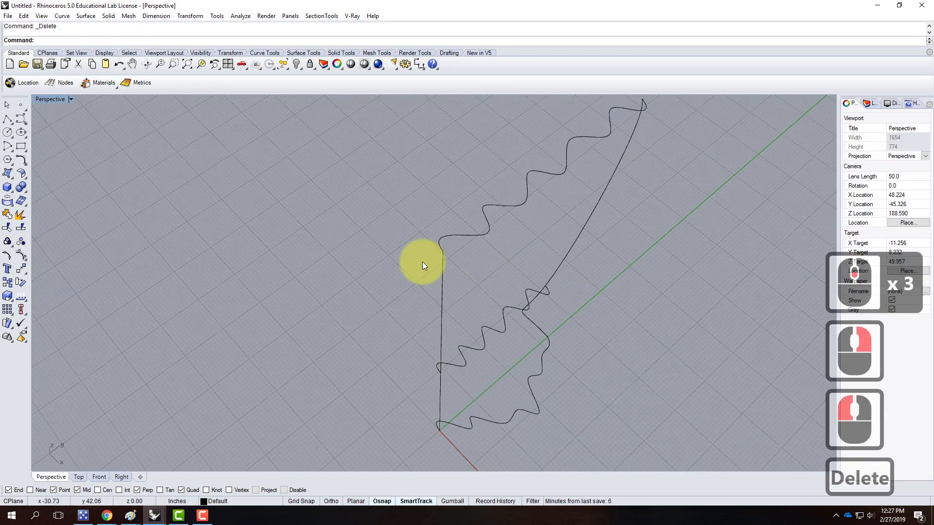
Turn on the edit points of the top and middle wavy curves and both side curves, leaving out the base curve.
{"action": "right_click_drag", "start_coordinate": [637, 158], "coordinate": [371, 260]}
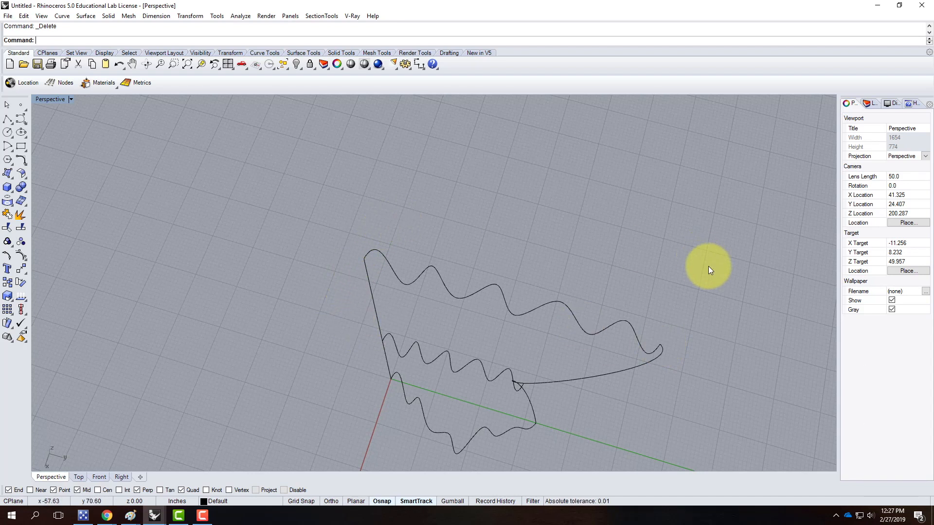
{"action": "left_click_drag", "start_coordinate": [295, 339], "coordinate": [254, 356]}
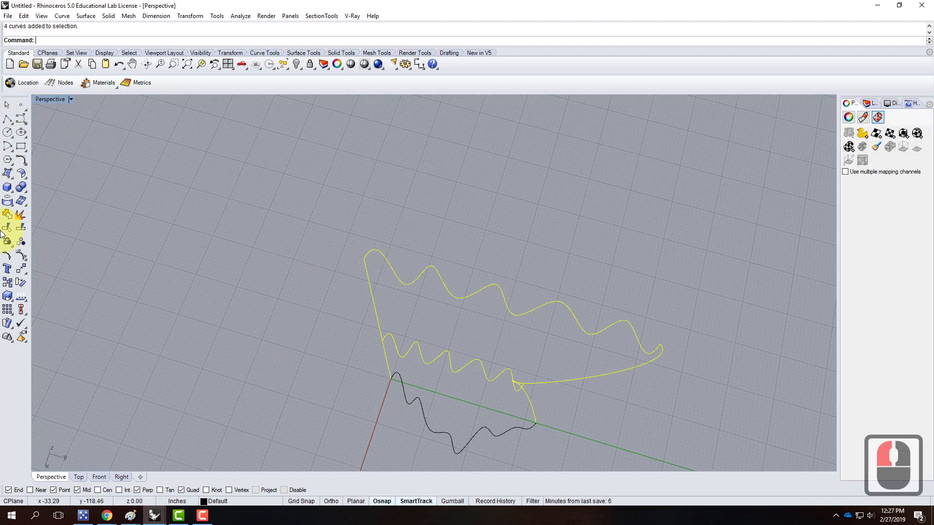
{"action": "left_click", "coordinate": [4, 255]}
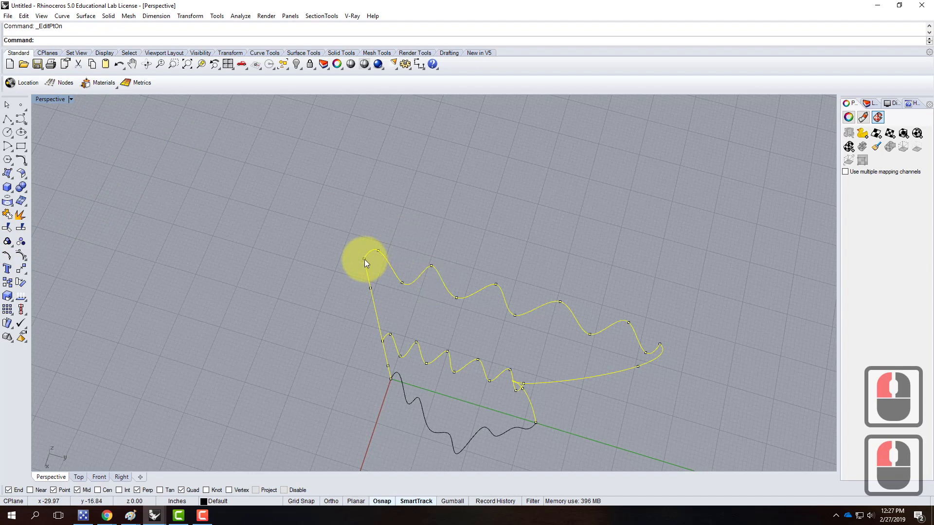
Move the straight side curve's top corner edit points and the one just below outward along X by about 2 inches in the Top view.
{"action": "left_click_drag", "start_coordinate": [351, 246], "coordinate": [372, 294]}
{"action": "left_click_drag", "start_coordinate": [658, 326], "coordinate": [674, 359], "text": "shift"}
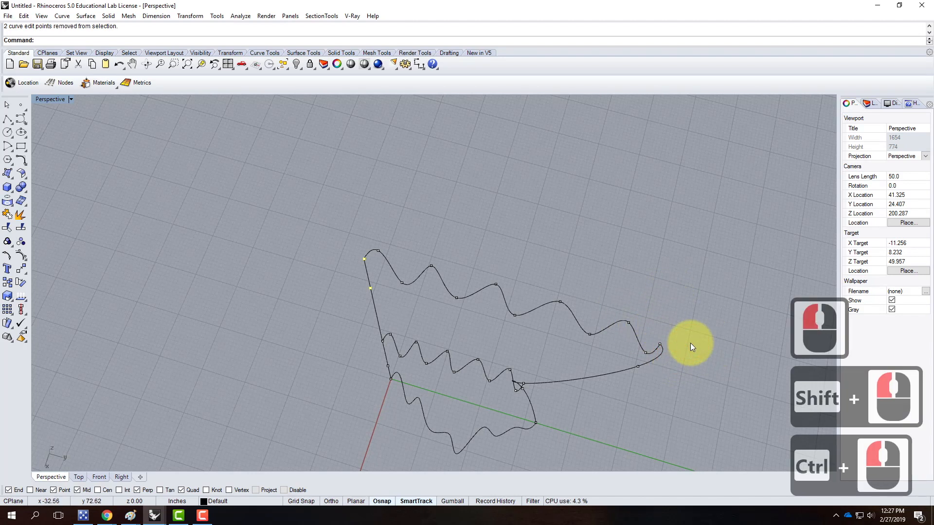
{"action": "type", "text": "move"}
{"action": "key", "text": "Return"}
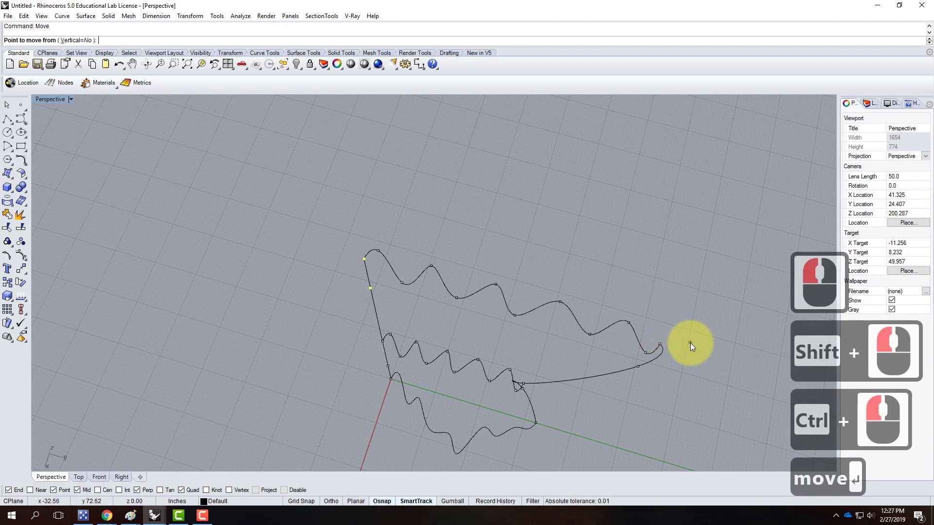
{"action": "double_click", "coordinate": [46, 99]}
{"action": "left_click", "coordinate": [267, 228]}
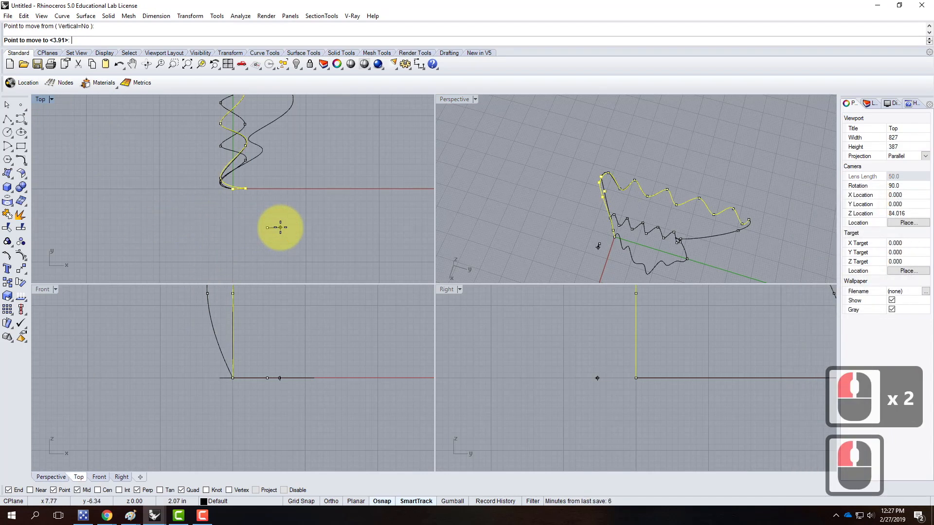
{"action": "left_click", "coordinate": [280, 227]}
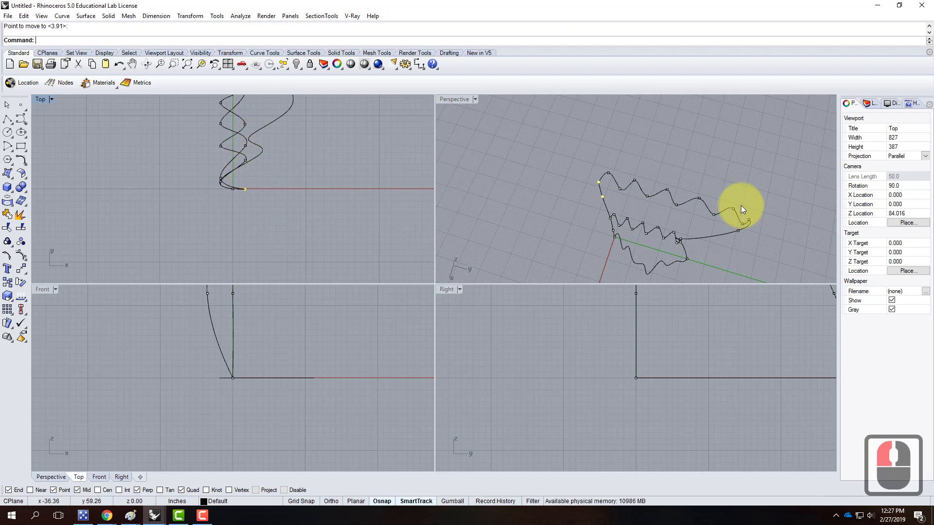
Move the top corner edit points shared by the far side curve and top wavy curve about 2.1 inches toward negative X in the Top view.
{"action": "left_click_drag", "start_coordinate": [740, 205], "coordinate": [756, 223]}
{"action": "scroll", "coordinate": [258, 115], "scroll_direction": "up", "scroll_amount": 5}
{"action": "scroll", "coordinate": [253, 162], "scroll_direction": "up", "scroll_amount": 6}
{"action": "type", "text": "move"}
{"action": "key", "text": "Return"}
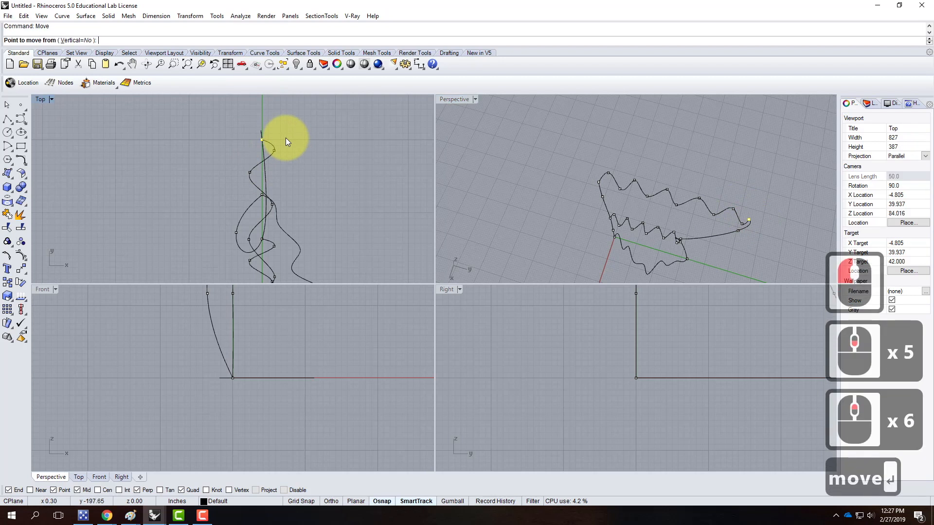
{"action": "left_click", "coordinate": [316, 115]}
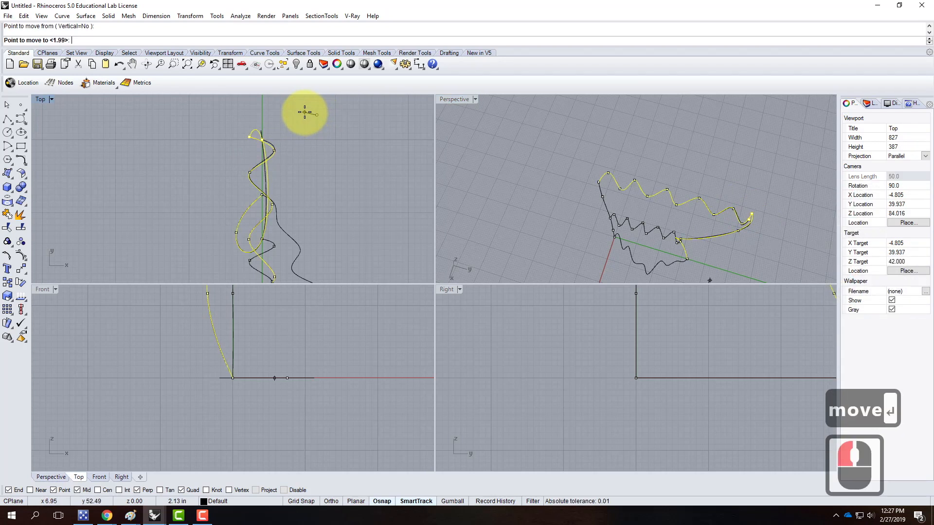
{"action": "left_click", "coordinate": [305, 112]}
{"action": "left_click", "coordinate": [392, 157]}
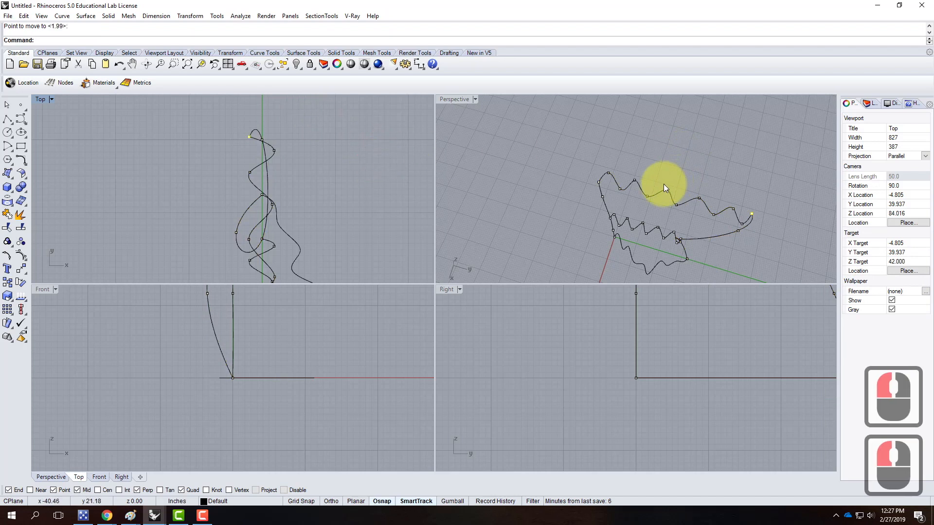
Turn off the edit points and create a network surface from all five curves with position edge matching and the default tolerances.
{"action": "key", "text": "Escape"}
{"action": "key", "text": "Escape"}
{"action": "double_click", "coordinate": [444, 98]}
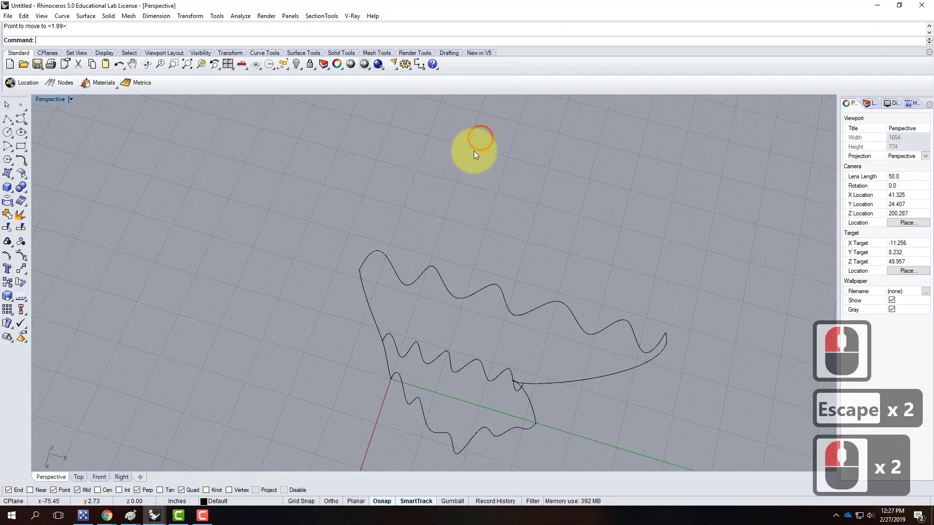
{"action": "scroll", "coordinate": [328, 185], "scroll_direction": "down", "scroll_amount": 5}
{"action": "left_click_drag", "start_coordinate": [317, 170], "coordinate": [537, 328]}
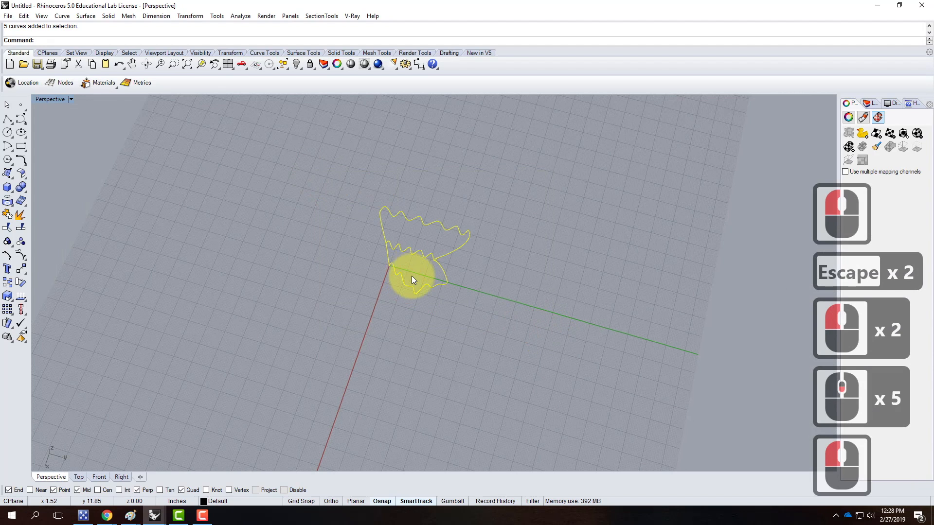
{"action": "scroll", "coordinate": [411, 275], "scroll_direction": "up", "scroll_amount": 2}
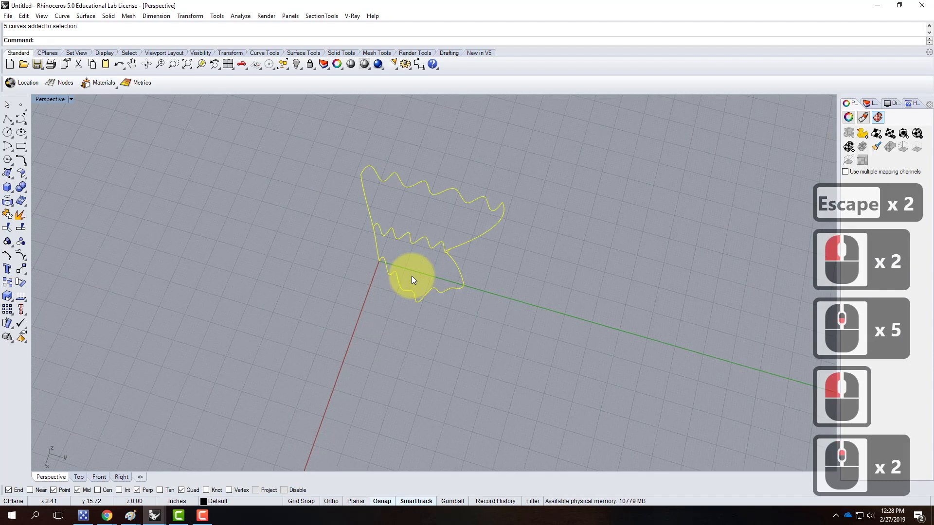
{"action": "left_click", "coordinate": [85, 16]}
{"action": "left_click", "coordinate": [109, 95]}
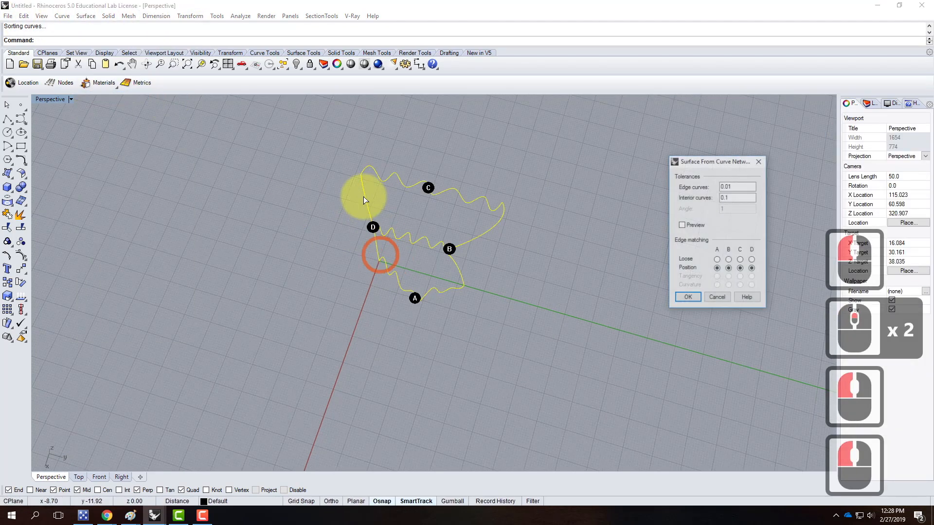
{"action": "left_click", "coordinate": [687, 298]}
Examine the new curtain surface's top corners and folds from the side, and its overall profile in the Front view.
{"action": "right_click_drag", "start_coordinate": [458, 319], "coordinate": [481, 259]}
{"action": "left_click", "coordinate": [492, 218]}
{"action": "right_click_drag", "start_coordinate": [324, 173], "coordinate": [348, 202]}
{"action": "scroll", "coordinate": [411, 144], "scroll_direction": "up", "scroll_amount": 5}
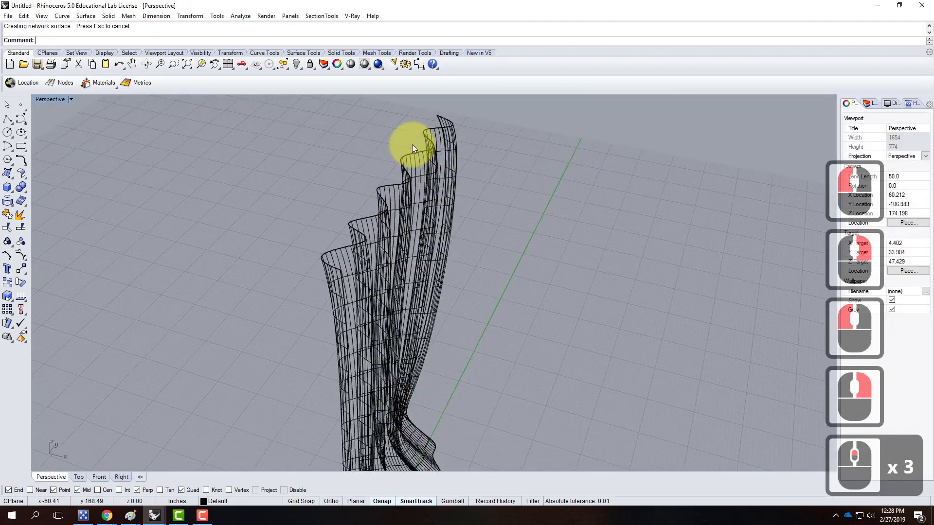
{"action": "scroll", "coordinate": [356, 246], "scroll_direction": "down", "scroll_amount": 3}
{"action": "mouse_move", "coordinate": [357, 245]}
{"action": "right_mouse_down"}
{"action": "mouse_move", "coordinate": [334, 264]}
{"action": "mouse_move", "coordinate": [371, 250]}
{"action": "mouse_move", "coordinate": [363, 253]}
{"action": "right_mouse_up"}
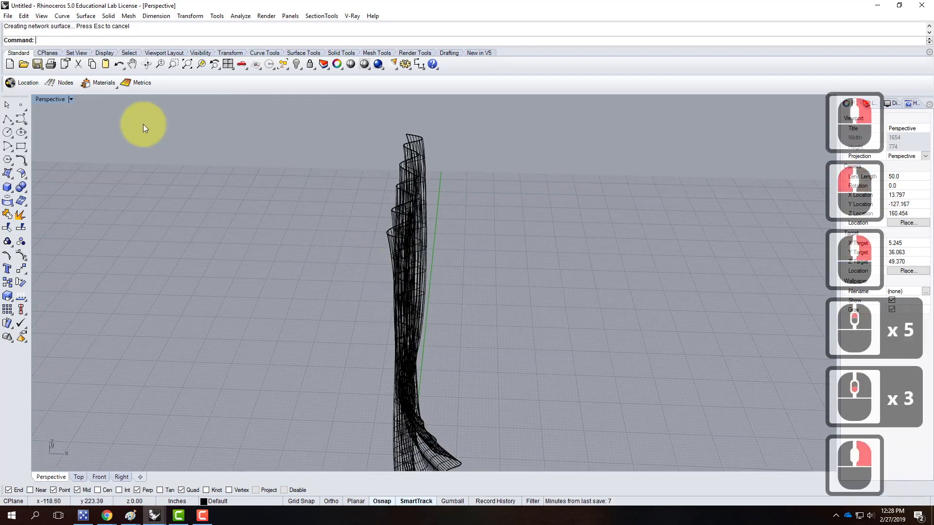
{"action": "double_click", "coordinate": [49, 99]}
{"action": "scroll", "coordinate": [268, 415], "scroll_direction": "down", "scroll_amount": 10}
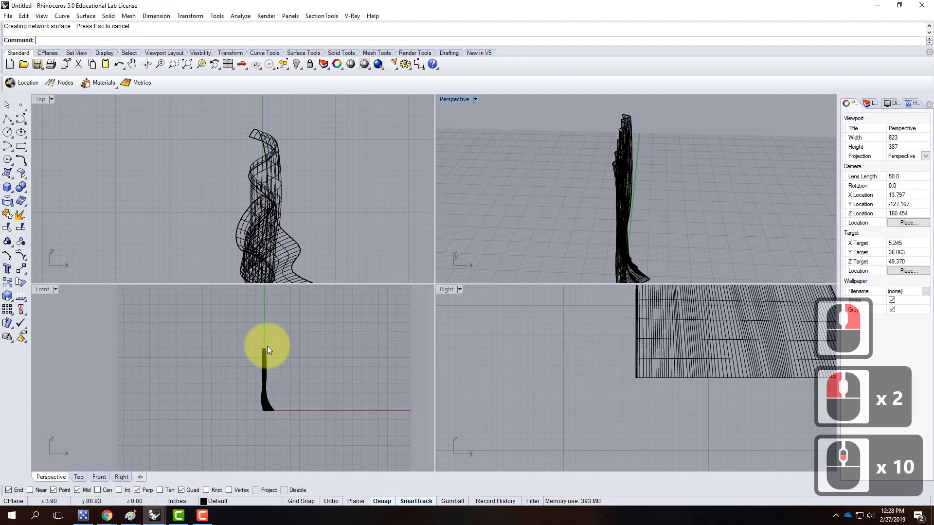
Draw a 1.5-inch diameter circle beside the top of the curtain in the Front view.
{"action": "scroll", "coordinate": [279, 343], "scroll_direction": "up", "scroll_amount": 11}
{"action": "scroll", "coordinate": [287, 348], "scroll_direction": "up", "scroll_amount": 4}
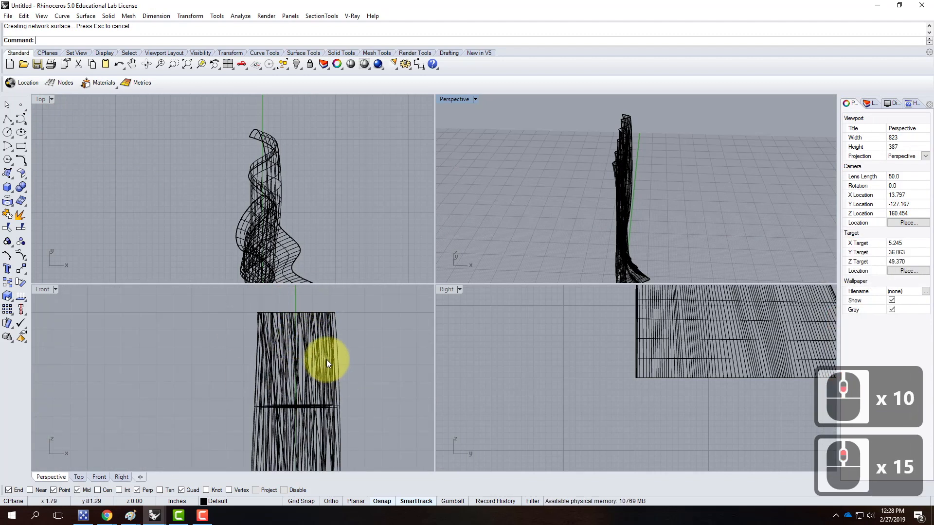
{"action": "left_click", "coordinate": [8, 132]}
{"action": "left_click", "coordinate": [358, 337]}
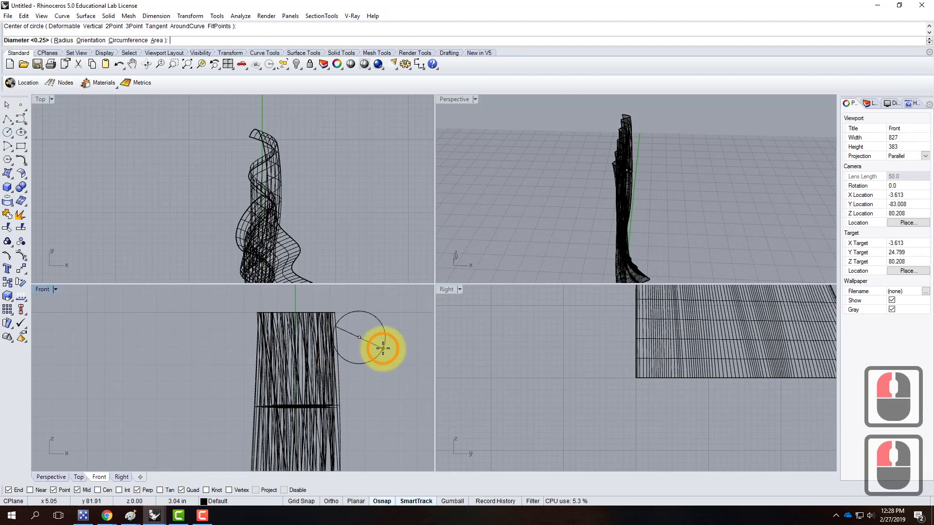
{"action": "type", "text": "d"}
{"action": "key", "text": "Return"}
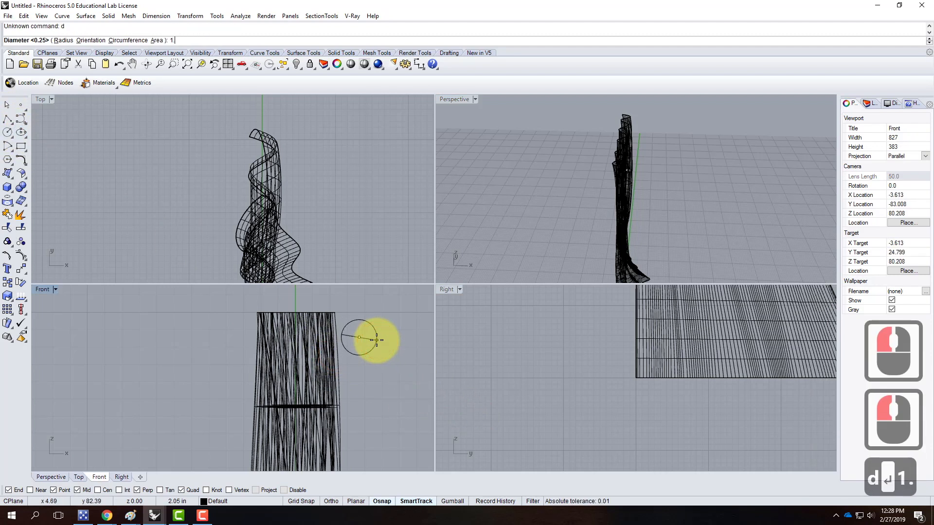
{"action": "type", "text": "1.5"}
{"action": "key", "text": "Return"}
Move the circle about 3.7 inches toward negative X, centering it just below the curtain's top edge in the Front view.
{"action": "left_click", "coordinate": [373, 342]}
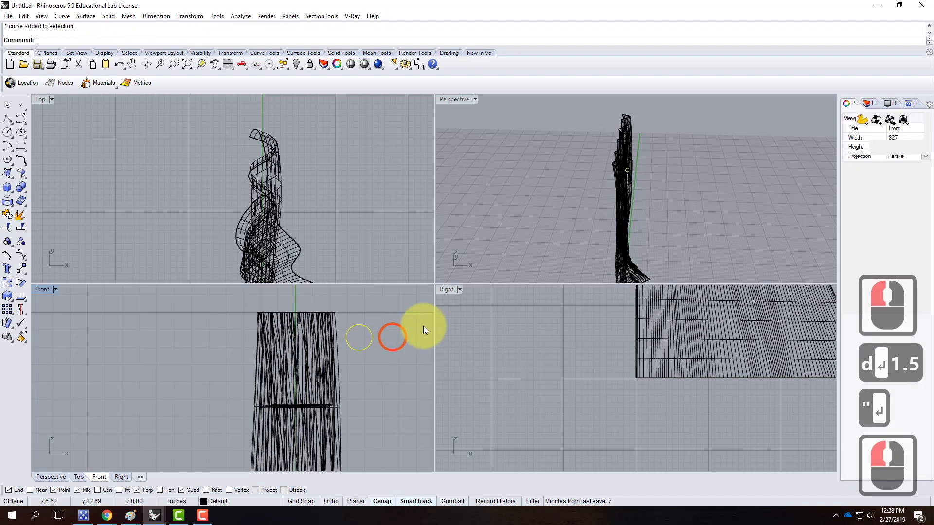
{"action": "type", "text": "move"}
{"action": "key", "text": "Return"}
{"action": "left_click", "coordinate": [402, 304]}
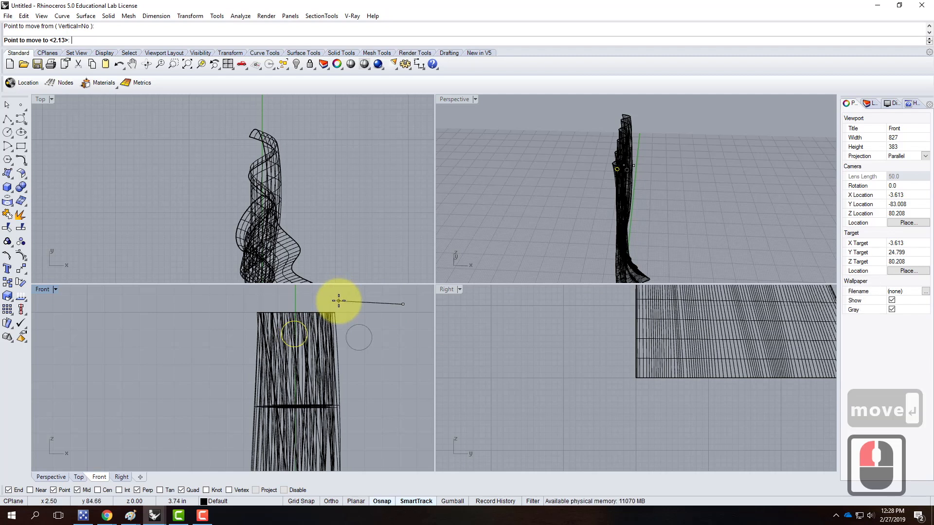
{"action": "left_click", "coordinate": [358, 367]}
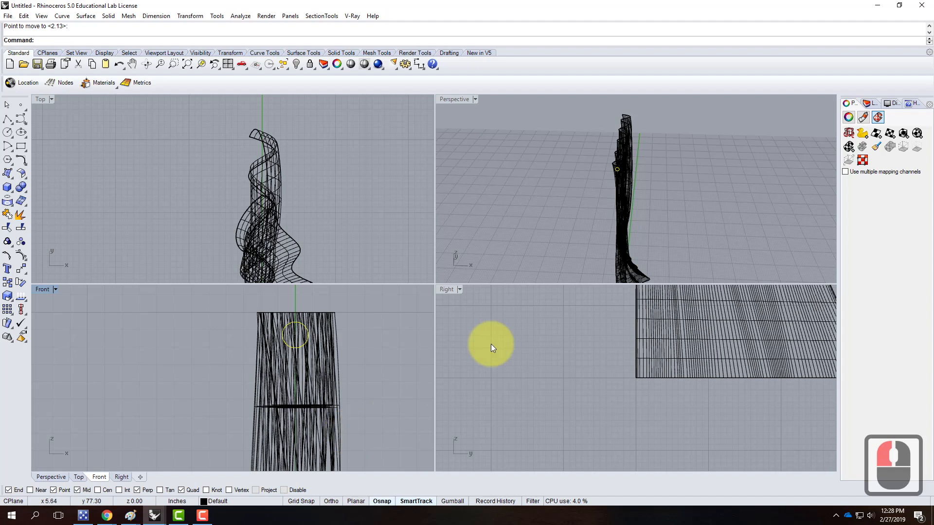
Project the circle onto the curtain surface from the Front view, keeping the original circle.
{"action": "scroll", "coordinate": [638, 149], "scroll_direction": "up", "scroll_amount": 6}
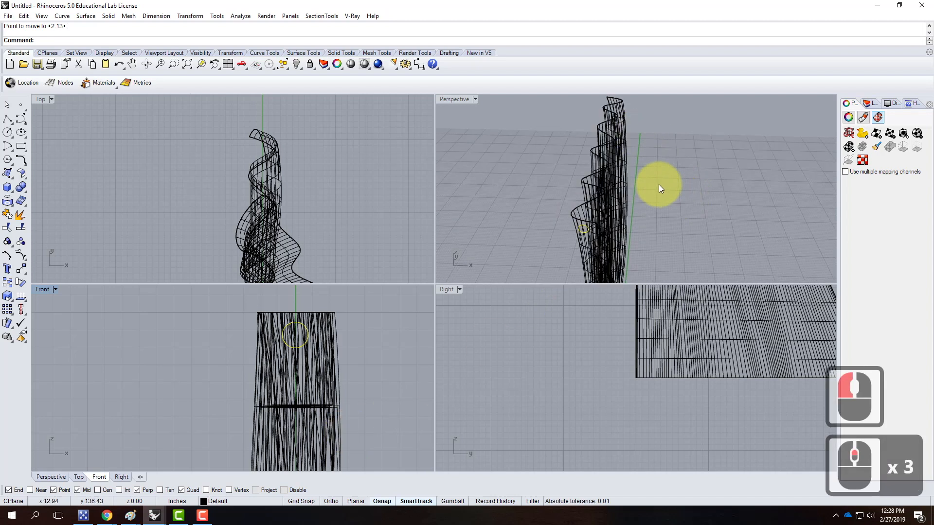
{"action": "right_click_drag", "start_coordinate": [631, 154], "coordinate": [669, 156]}
{"action": "scroll", "coordinate": [340, 372], "scroll_direction": "up", "scroll_amount": 1}
{"action": "scroll", "coordinate": [321, 368], "scroll_direction": "down", "scroll_amount": 4}
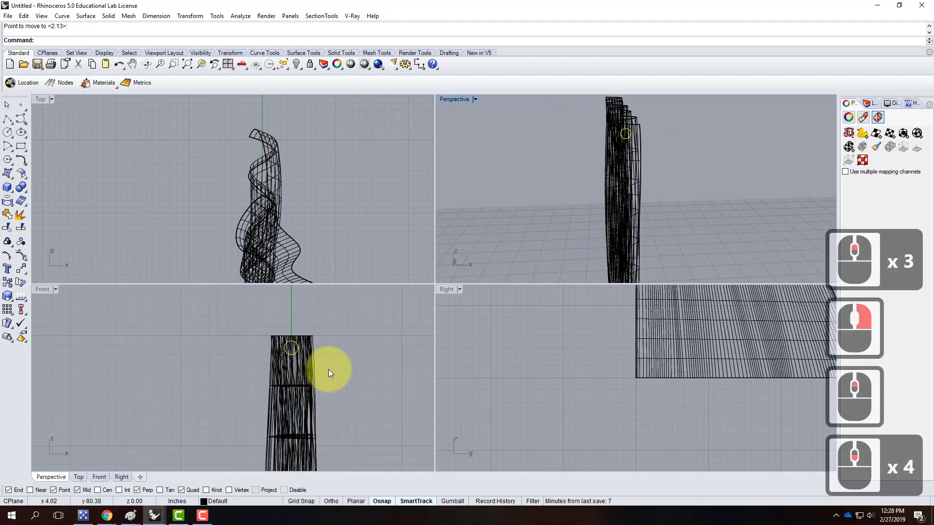
{"action": "scroll", "coordinate": [328, 369], "scroll_direction": "up", "scroll_amount": 3}
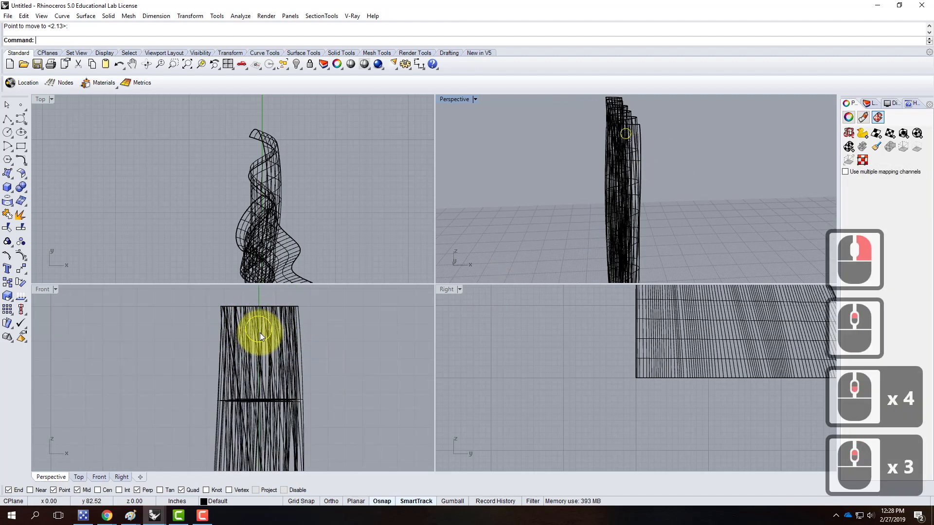
{"action": "key", "text": "Escape"}
{"action": "type", "text": "proj"}
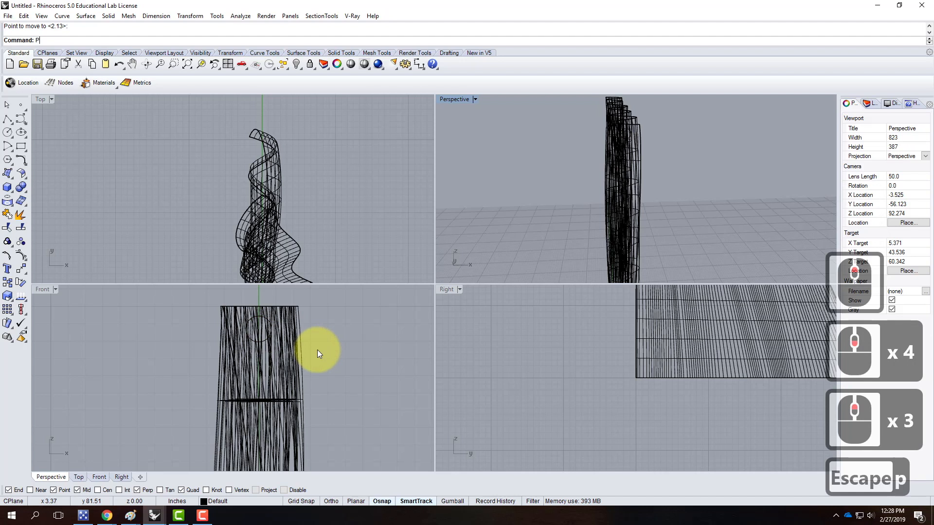
{"action": "key", "text": "Return"}
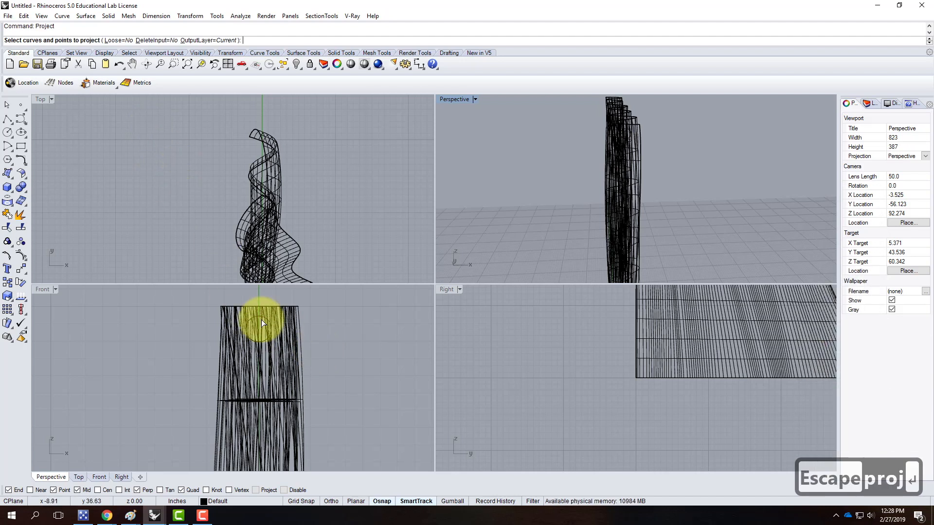
{"action": "left_click", "coordinate": [263, 343]}
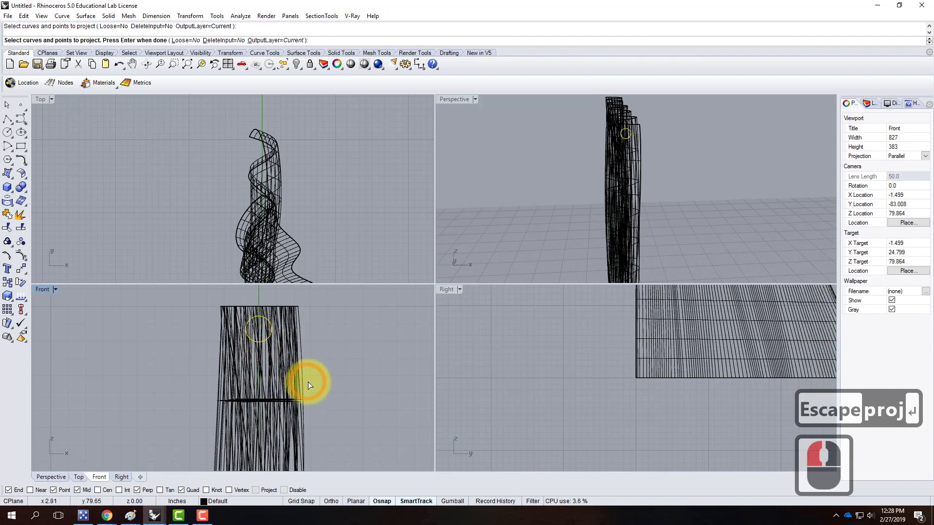
{"action": "key", "text": "Return"}
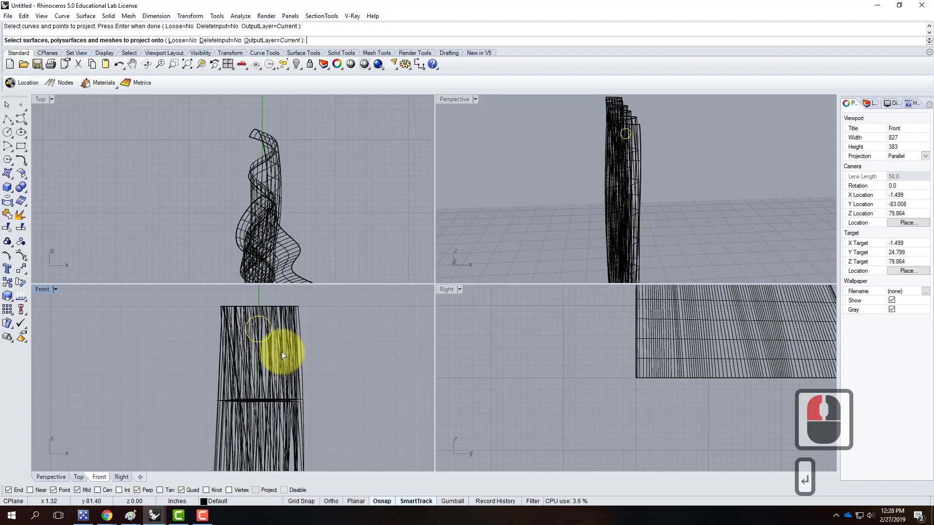
{"action": "left_click", "coordinate": [252, 361]}
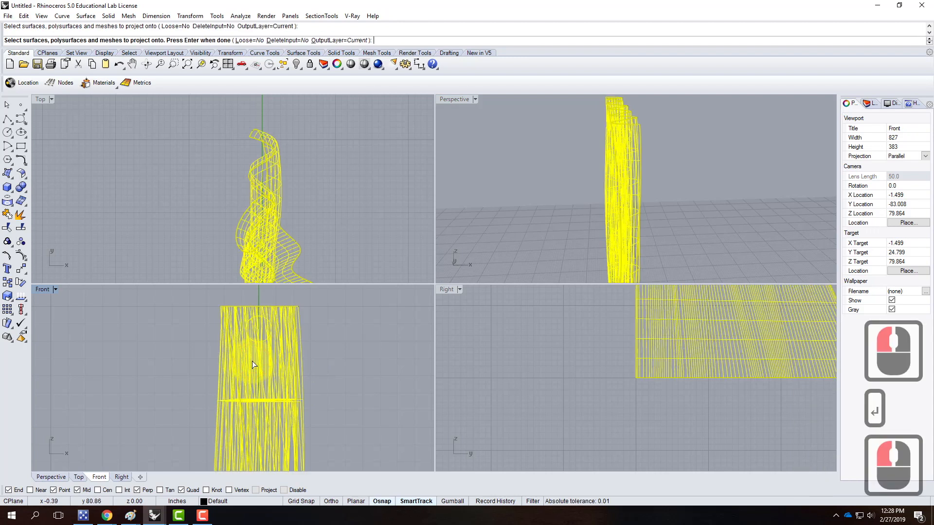
{"action": "key", "text": "Return"}
Trim the surface inside all the projected circles in the Front view to cut rod holes through every fold.
{"action": "mouse_move", "coordinate": [728, 164]}
{"action": "right_mouse_down"}
{"action": "mouse_move", "coordinate": [506, 152]}
{"action": "mouse_move", "coordinate": [713, 174]}
{"action": "right_mouse_up"}
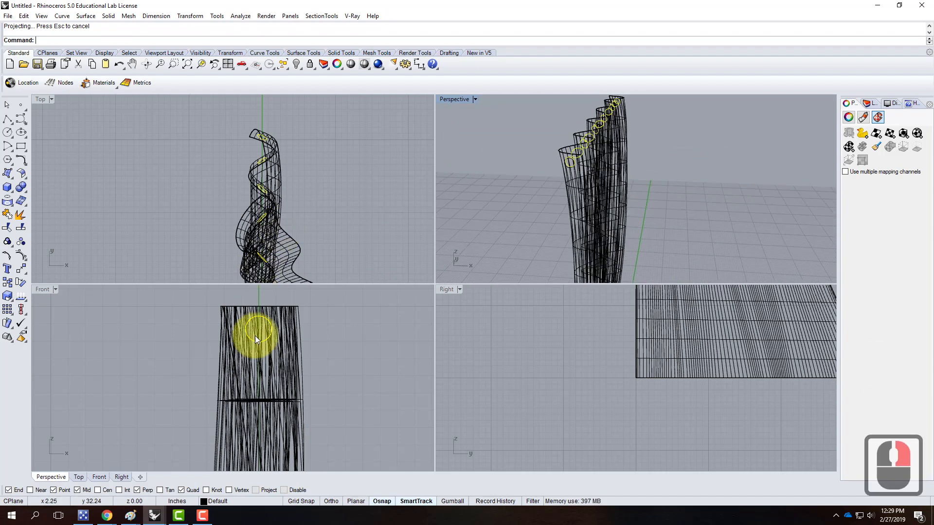
{"action": "scroll", "coordinate": [273, 337], "scroll_direction": "up", "scroll_amount": 3}
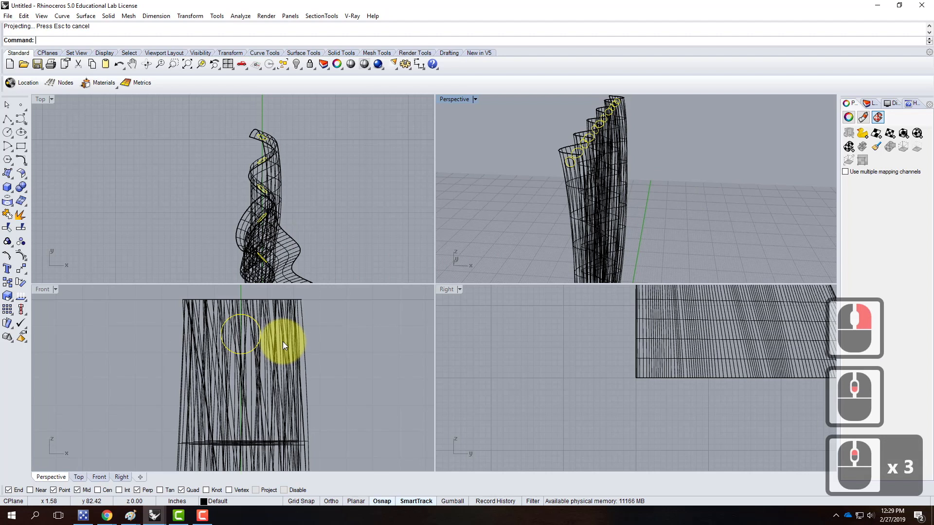
{"action": "type", "text": "trim"}
{"action": "key", "text": "Return"}
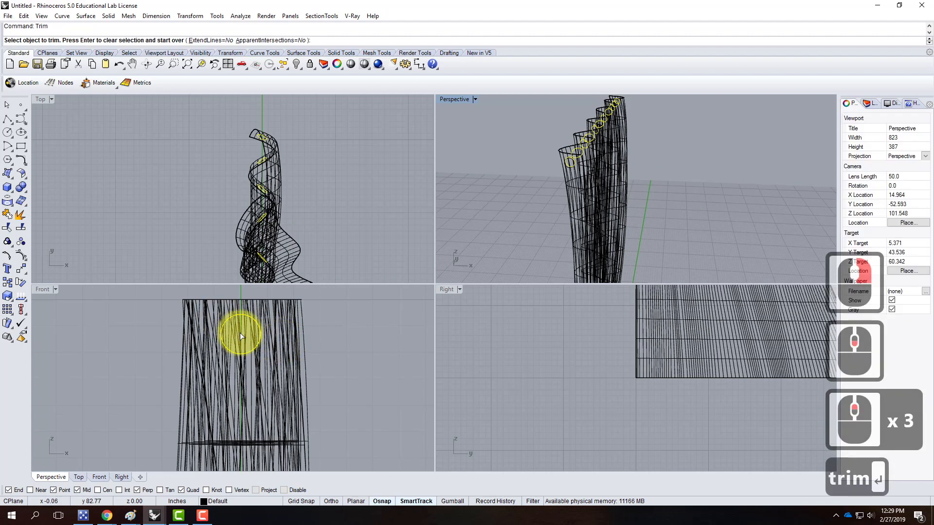
{"action": "left_click", "coordinate": [241, 333]}
{"action": "left_click", "coordinate": [241, 333]}
{"action": "left_click", "coordinate": [241, 333]}
{"action": "left_click", "coordinate": [241, 333]}
{"action": "left_click", "coordinate": [242, 333]}
{"action": "left_click", "coordinate": [217, 332]}
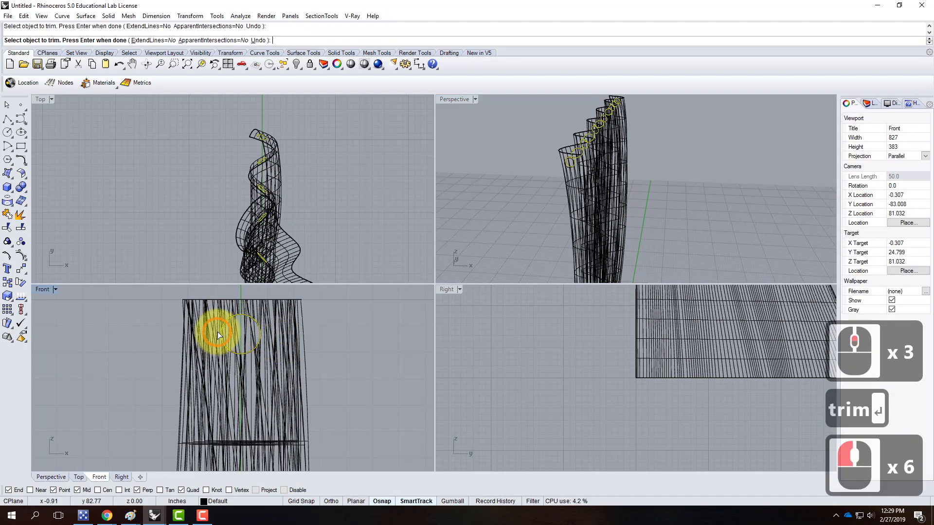
{"action": "left_click", "coordinate": [235, 337]}
{"action": "left_click", "coordinate": [231, 337]}
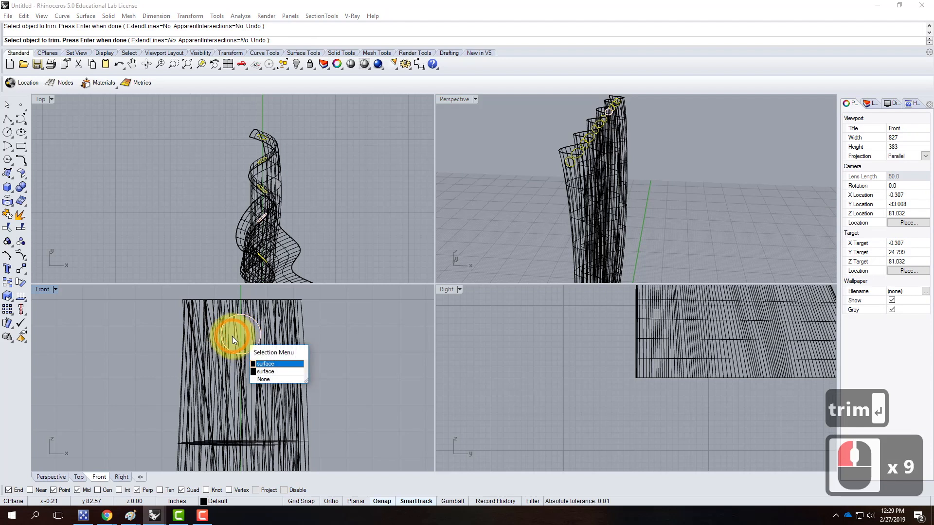
{"action": "left_click", "coordinate": [254, 343]}
{"action": "left_click", "coordinate": [259, 340]}
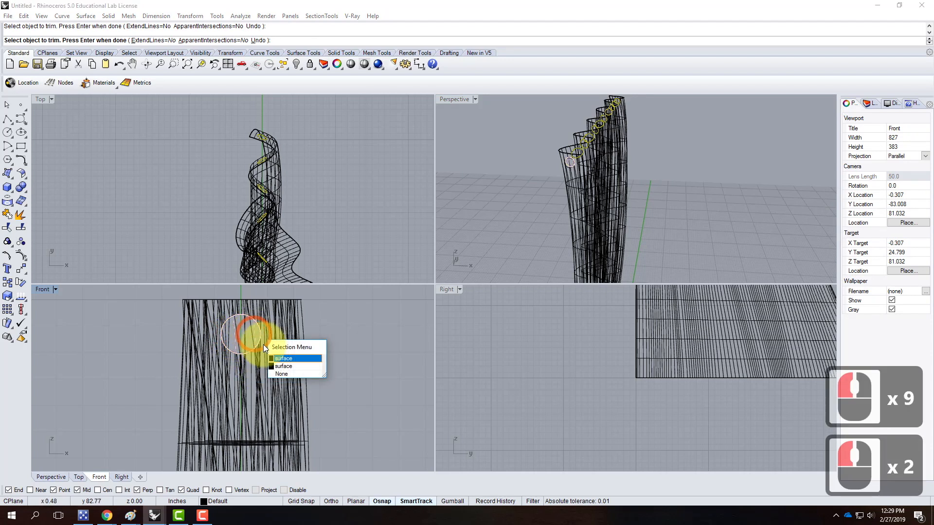
{"action": "left_click", "coordinate": [256, 337]}
{"action": "left_click", "coordinate": [253, 338]}
{"action": "left_click", "coordinate": [246, 335]}
{"action": "left_click", "coordinate": [281, 361]}
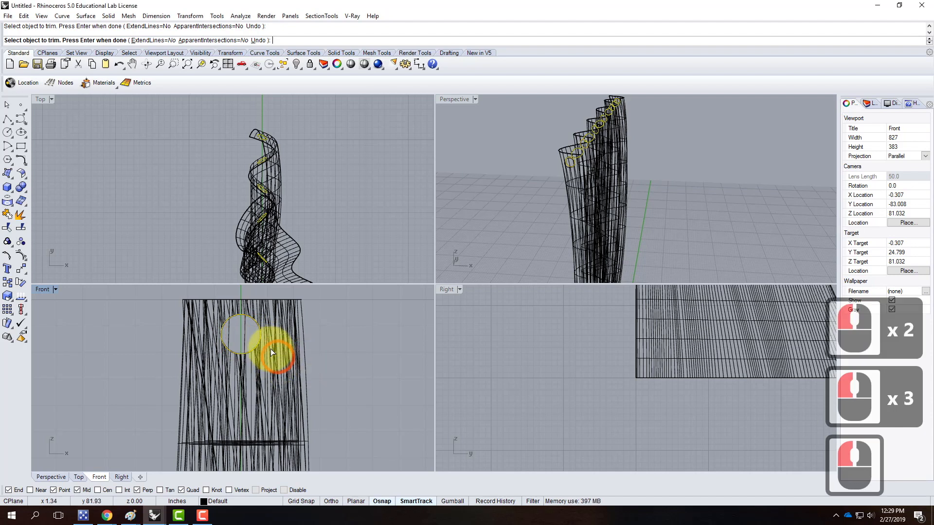
{"action": "left_click", "coordinate": [243, 335]}
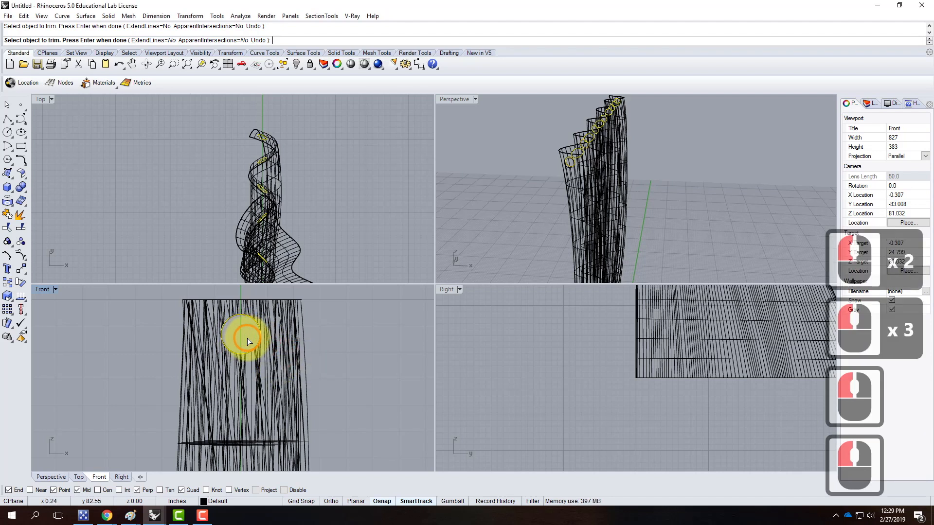
Switch the Perspective viewport to Shaded display, check the holes along the curtain's top, and end the trim.
{"action": "left_click", "coordinate": [472, 100]}
{"action": "left_click", "coordinate": [472, 136]}
{"action": "scroll", "coordinate": [608, 148], "scroll_direction": "up", "scroll_amount": 3}
{"action": "right_click_drag", "start_coordinate": [607, 147], "coordinate": [591, 195]}
{"action": "scroll", "coordinate": [635, 226], "scroll_direction": "down", "scroll_amount": 4}
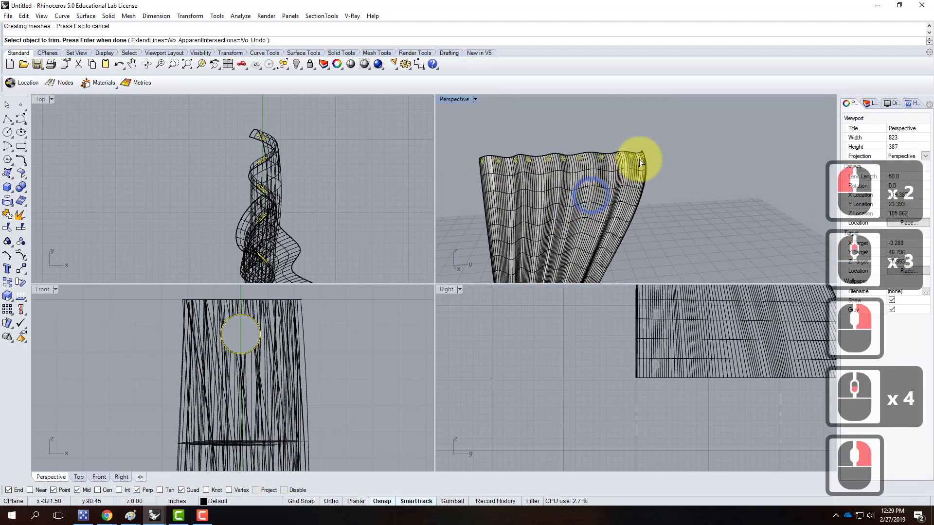
{"action": "scroll", "coordinate": [639, 159], "scroll_direction": "up", "scroll_amount": 4}
{"action": "right_click_drag", "start_coordinate": [694, 162], "coordinate": [734, 156]}
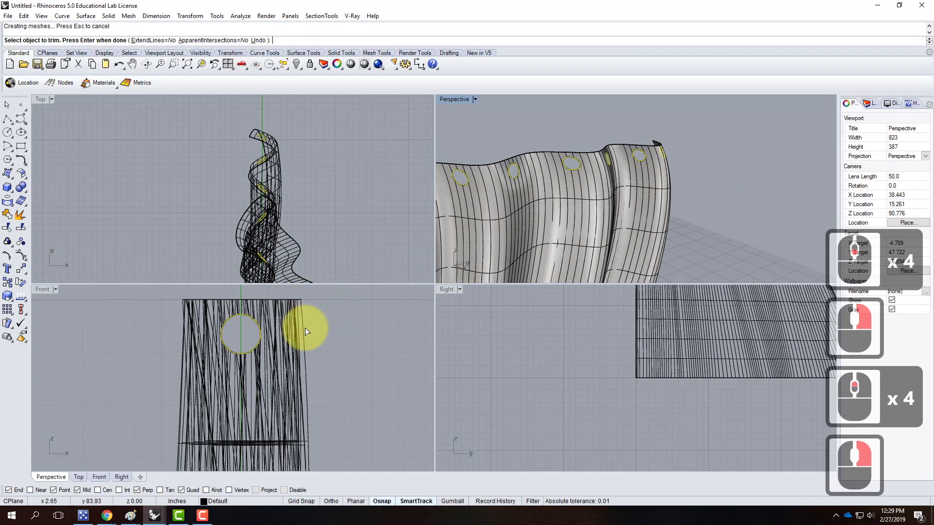
{"action": "key", "text": "Escape"}
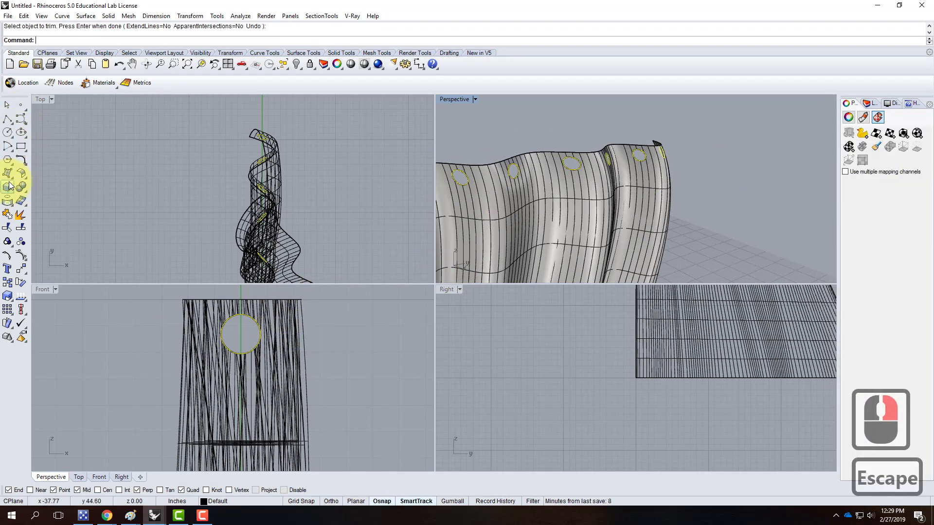
Create a 1-inch diameter cylinder centered on the circle in the Front view, running through the holes and past the curtain's edge.
{"action": "right_click", "coordinate": [9, 187]}
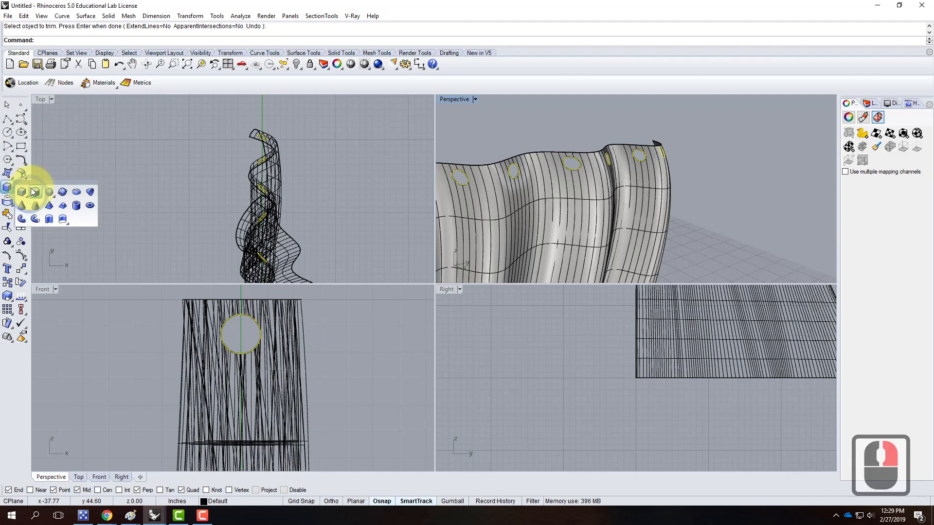
{"action": "left_click", "coordinate": [34, 192]}
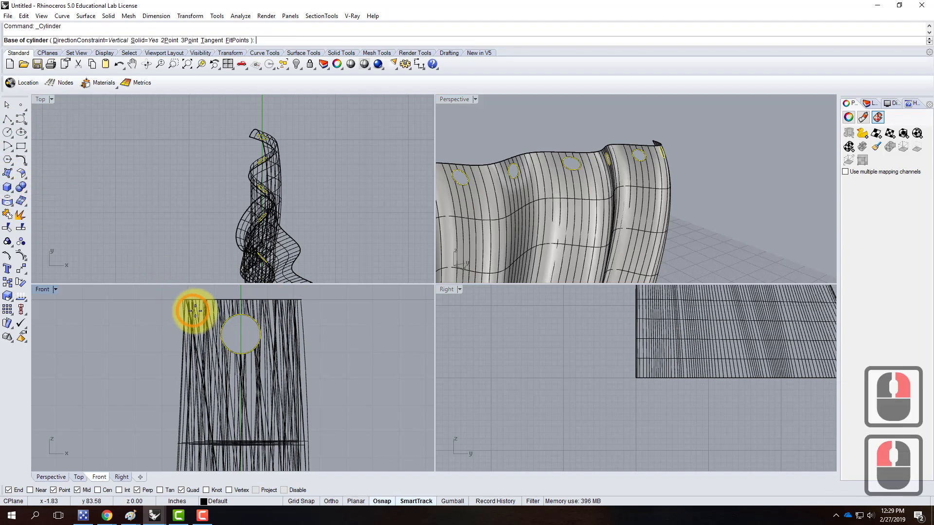
{"action": "left_click", "coordinate": [240, 333]}
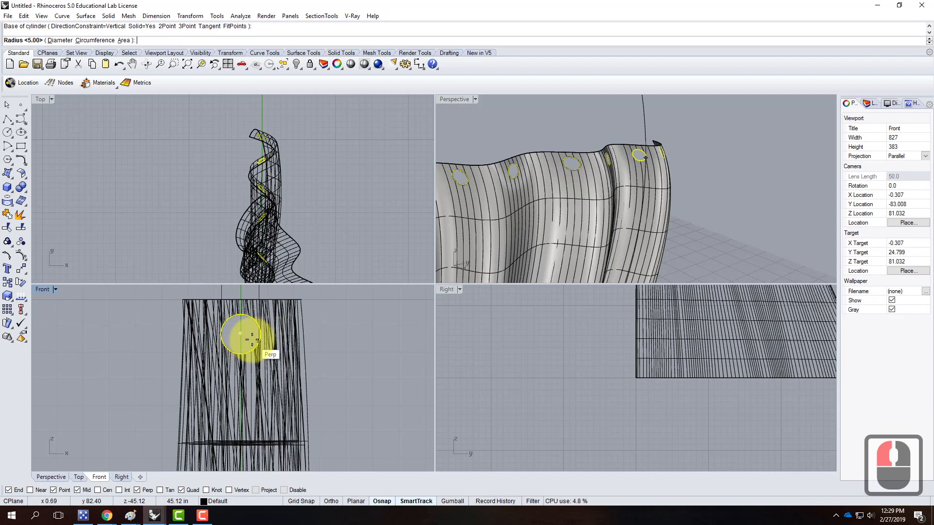
{"action": "type", "text": "d"}
{"action": "key", "text": "Return"}
{"action": "type", "text": "1\""}
{"action": "key", "text": "Return"}
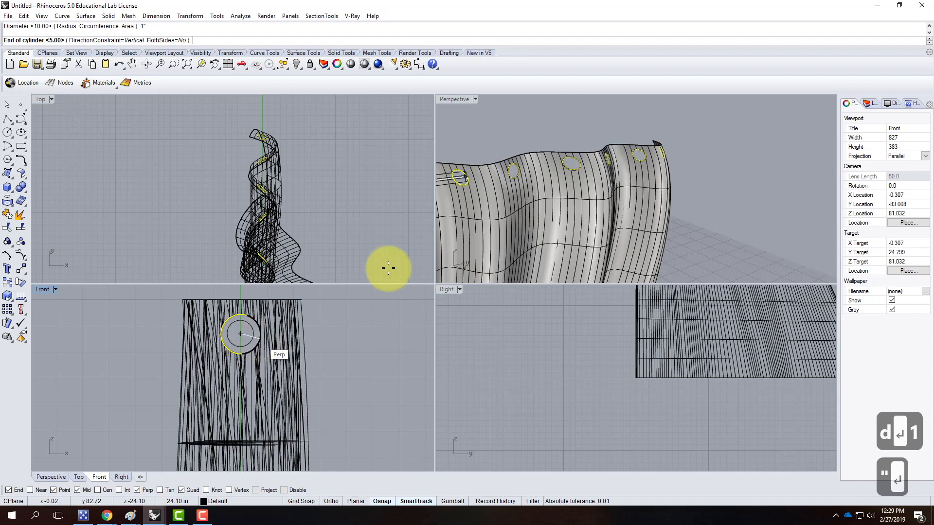
{"action": "left_click", "coordinate": [750, 148]}
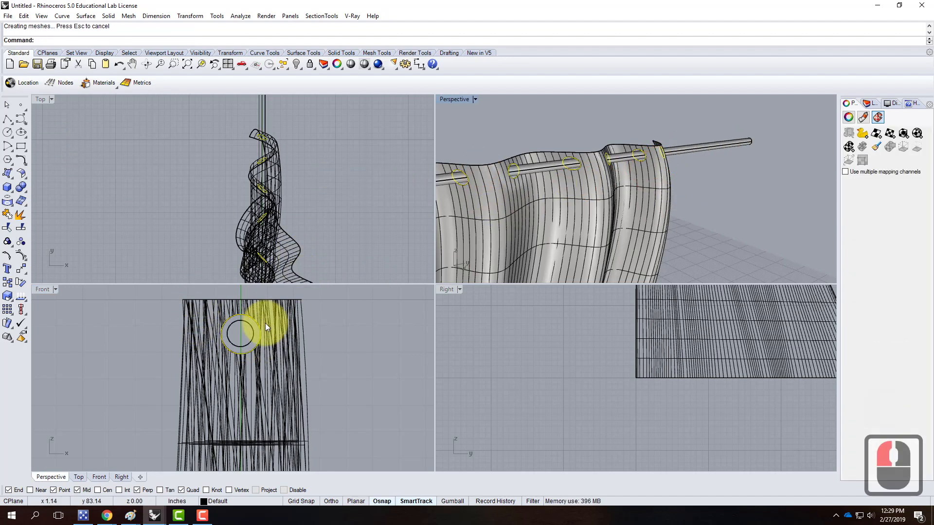
Move the curtain rod cylinder up about 0.2 inches in the Front view, toward the upper edge of the holes.
{"action": "left_click", "coordinate": [245, 323]}
{"action": "type", "text": "move"}
{"action": "key", "text": "Return"}
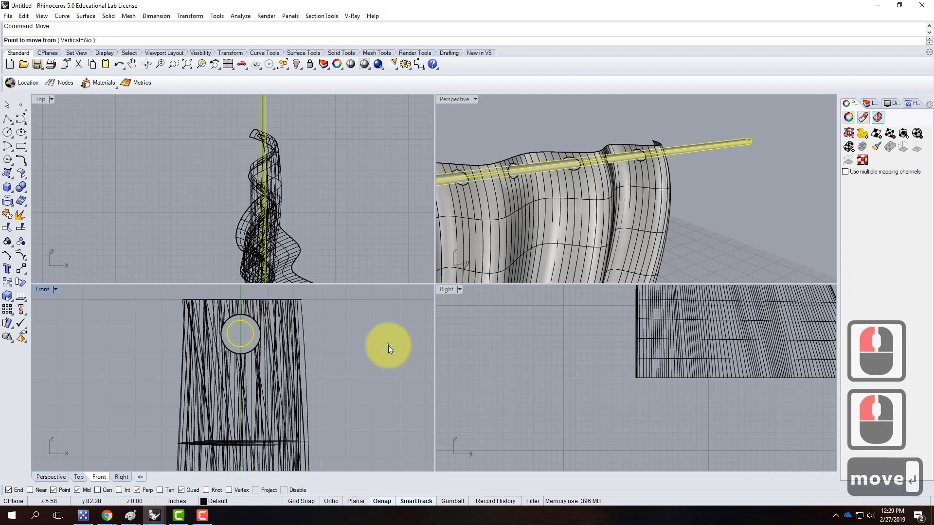
{"action": "left_click", "coordinate": [389, 344]}
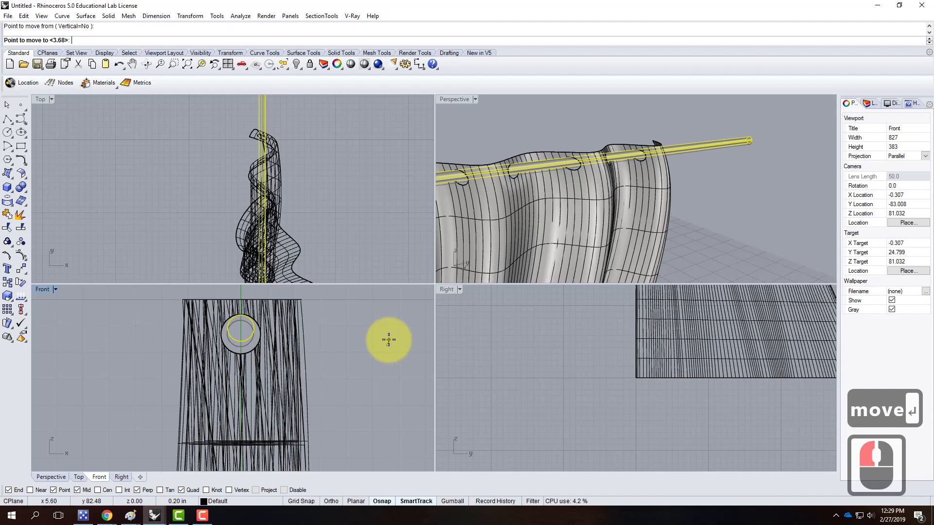
{"action": "left_click", "coordinate": [494, 142]}
Maximize the Perspective viewport, deselect the rod, and examine how it passes through the curtain's holes.
{"action": "double_click", "coordinate": [462, 99]}
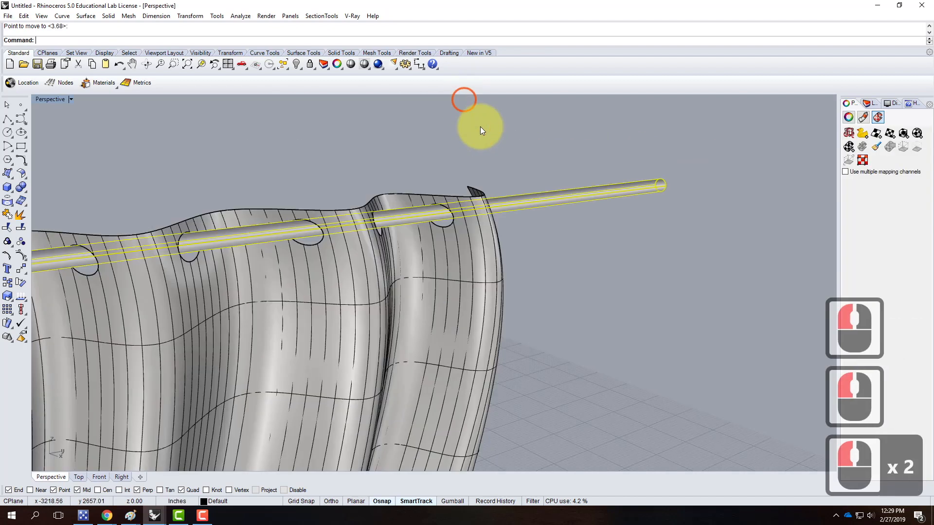
{"action": "left_click", "coordinate": [660, 290]}
{"action": "scroll", "coordinate": [674, 273], "scroll_direction": "down", "scroll_amount": 3}
{"action": "right_click_drag", "start_coordinate": [675, 273], "coordinate": [627, 315]}
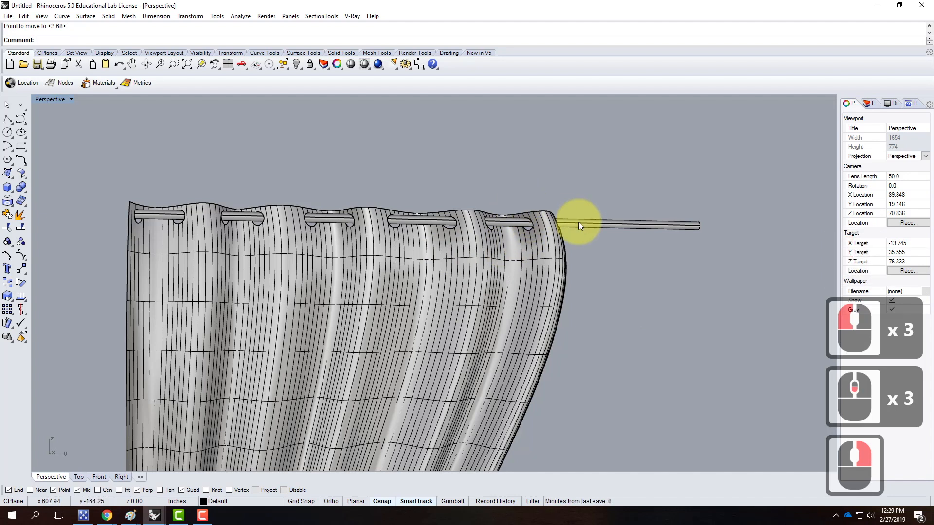
Move the rod along the Y axis with Ortho so that it also projects past the curtain's straight side edge.
{"action": "left_click", "coordinate": [605, 223]}
{"action": "type", "text": "Move"}
{"action": "key", "text": "Return"}
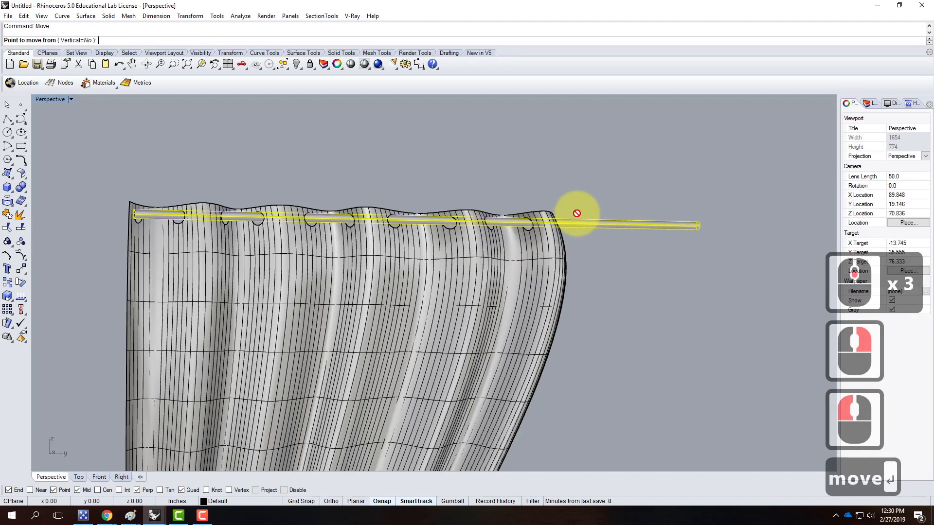
{"action": "scroll", "coordinate": [581, 210], "scroll_direction": "down", "scroll_amount": 3}
{"action": "right_click_drag", "start_coordinate": [585, 208], "coordinate": [592, 304]}
{"action": "left_click", "coordinate": [690, 362]}
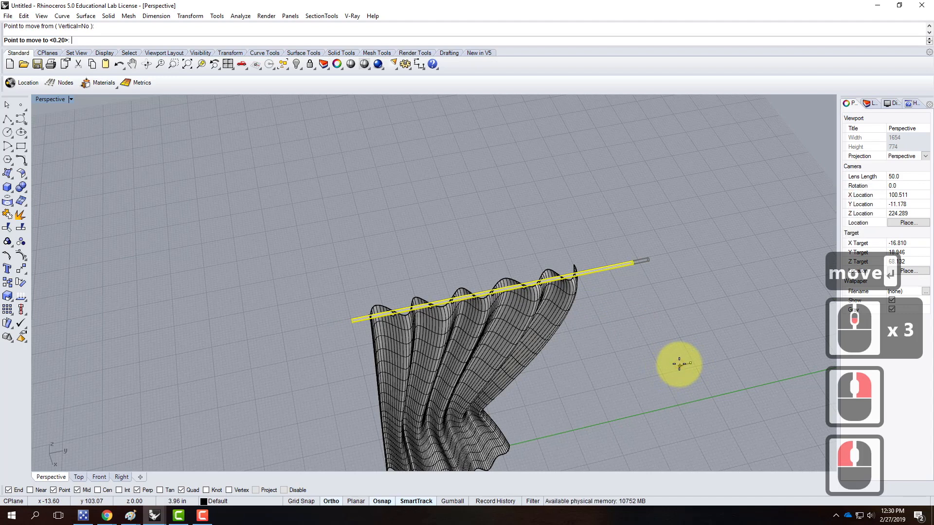
{"action": "right_click", "coordinate": [674, 382], "text": "shift"}
{"action": "key", "text": "Escape"}
{"action": "right_click_drag", "start_coordinate": [675, 393], "coordinate": [646, 308]}
{"action": "scroll", "coordinate": [557, 246], "scroll_direction": "down", "scroll_amount": 4}
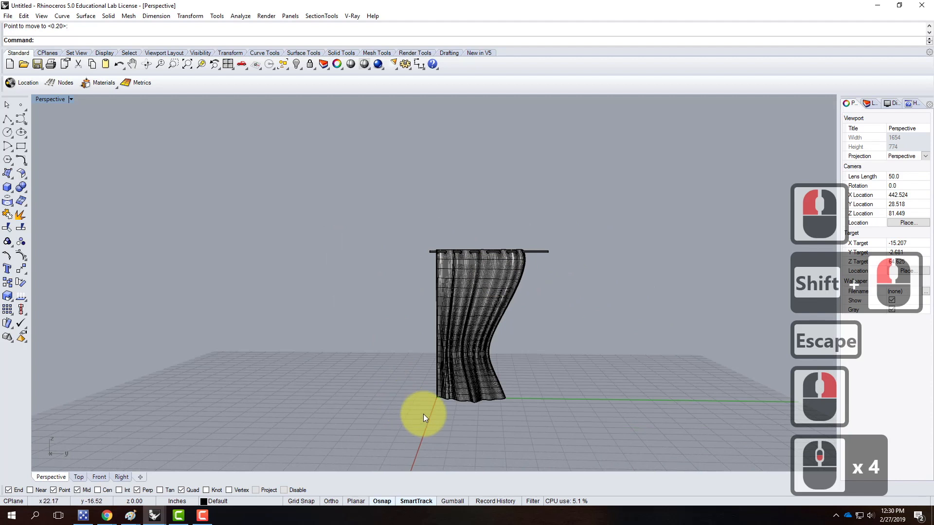